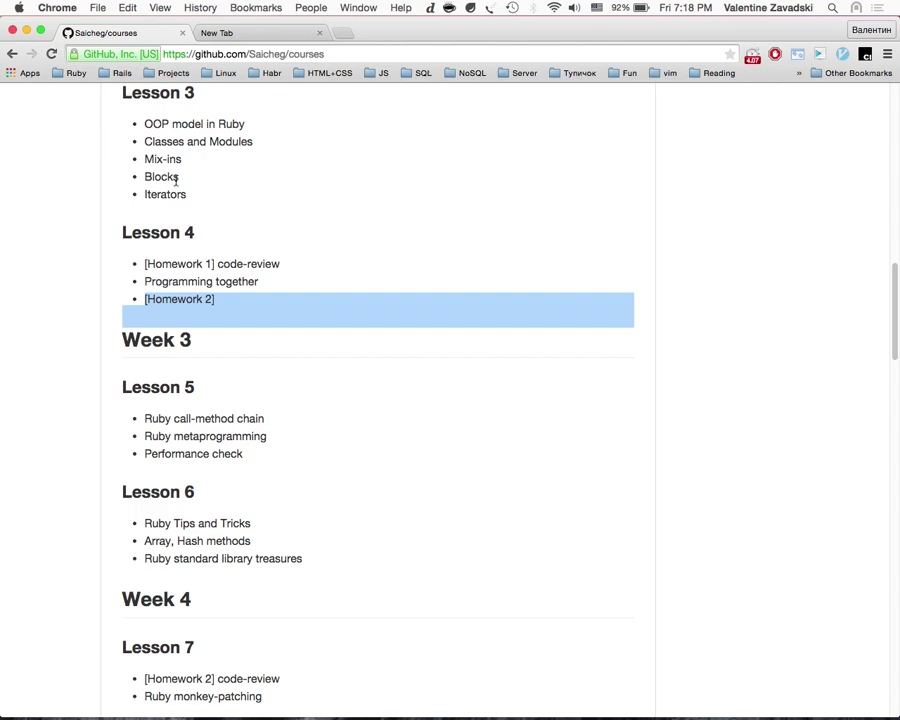
Step: Open the rubyroidlabs/bsuir-courses repository from the 'git' address-bar suggestion in a blank tab
left_click(257, 35)
left_click(133, 34)
scroll(311, 123, "up", 5)
scroll(311, 123, "up", 5)
left_click(270, 38)
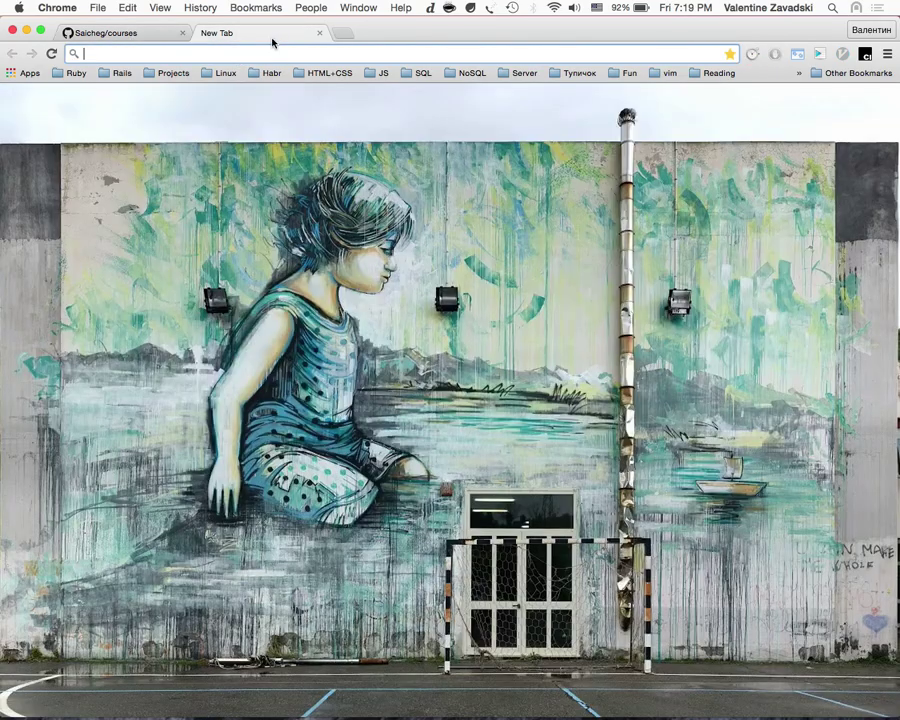
type("github.com/Saicheg/presli")
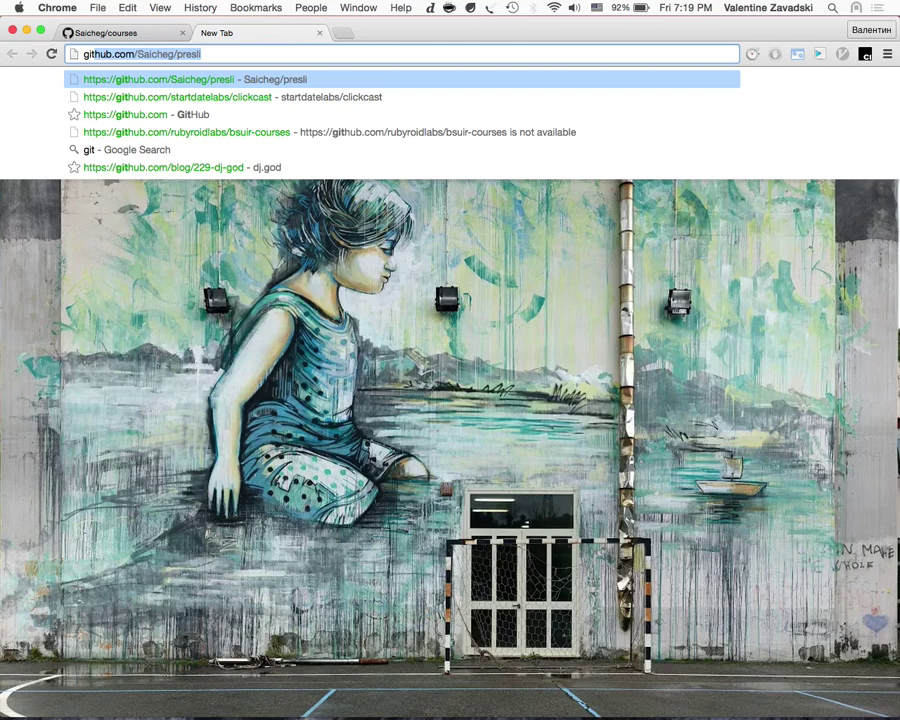
key("Down")
key("Down")
key("Down")
key("Return")
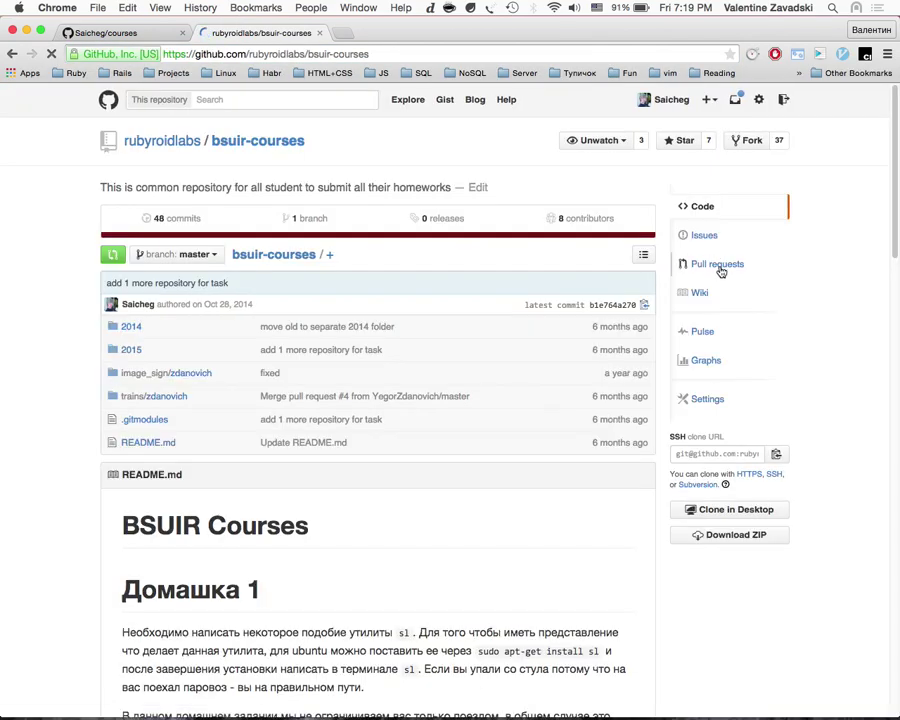
Step: Open the repository's Pull requests list, browse it, and search the page for 'ev'
left_click(716, 264)
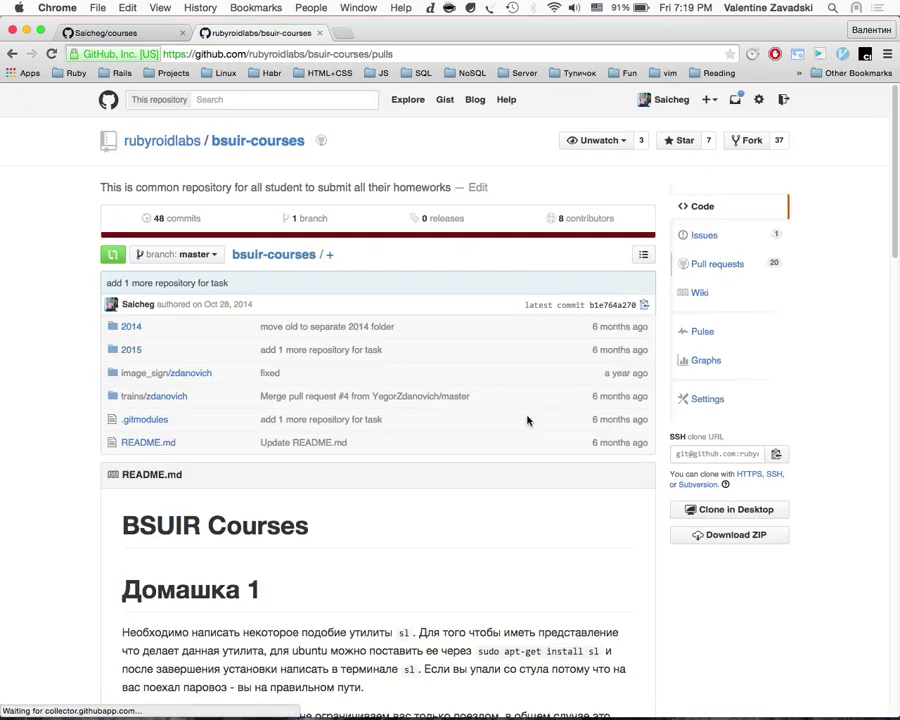
scroll(528, 420, "down", 10)
scroll(528, 420, "up", 10)
scroll(528, 420, "down", 10)
scroll(528, 420, "up", 8)
scroll(527, 419, "up", 3)
scroll(526, 418, "down", 10)
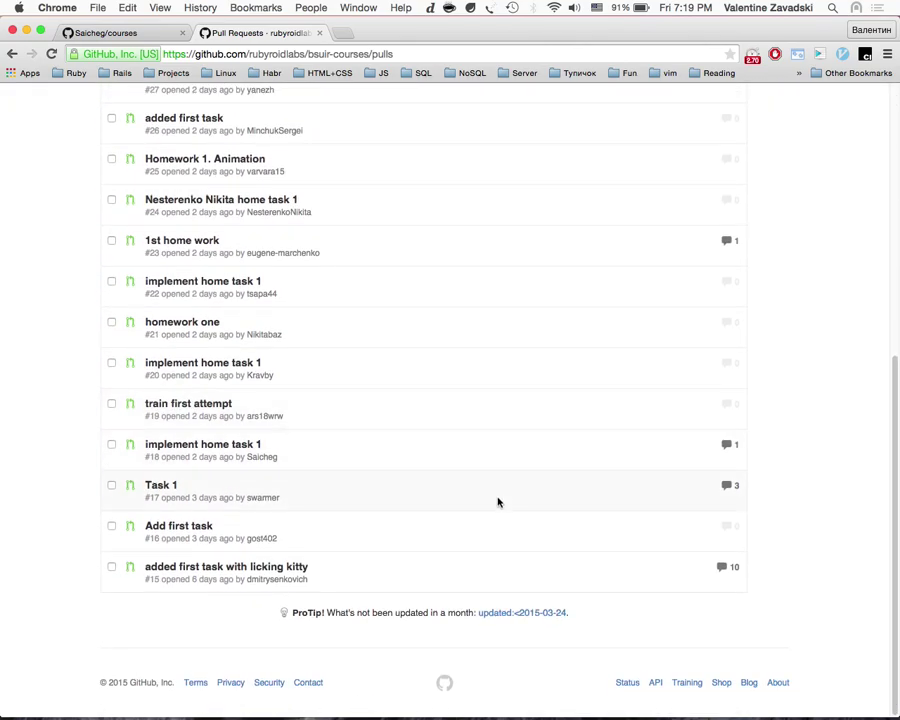
scroll(529, 414, "up", 3)
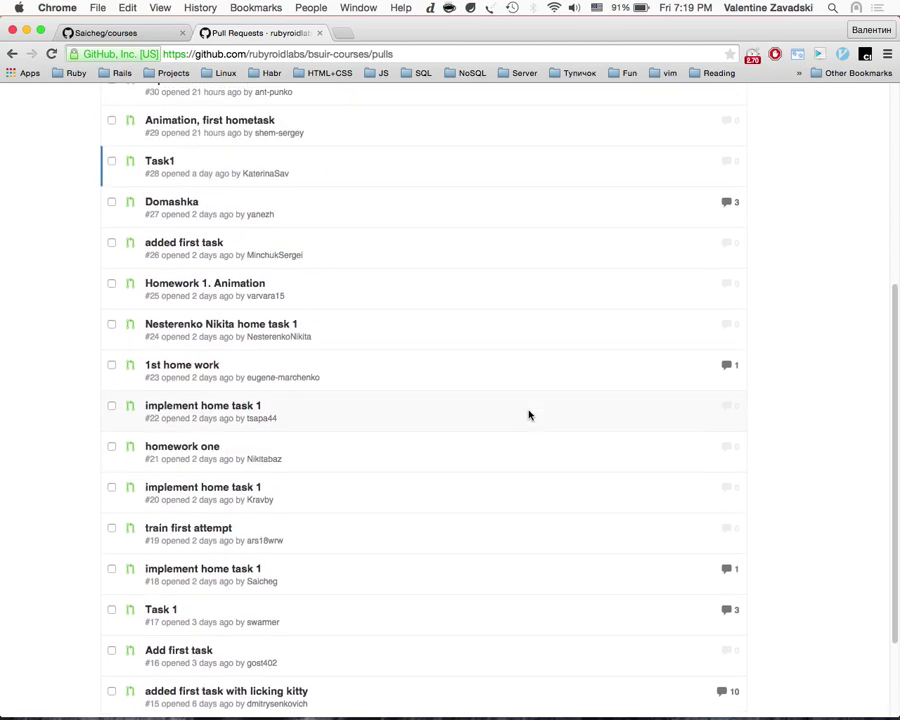
scroll(529, 414, "up", 2)
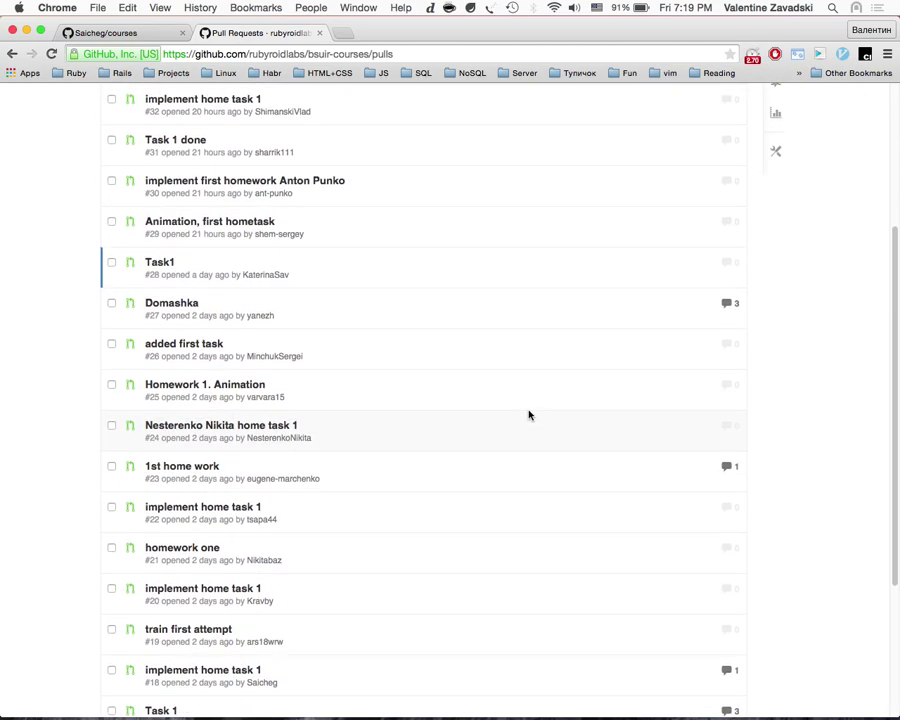
key("super+f")
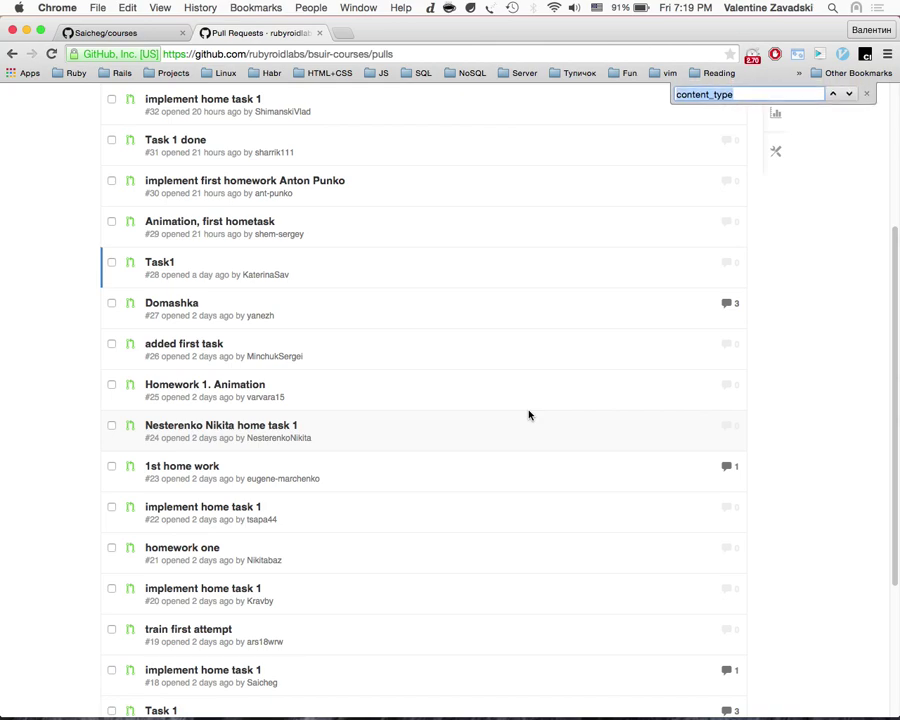
type("evg")
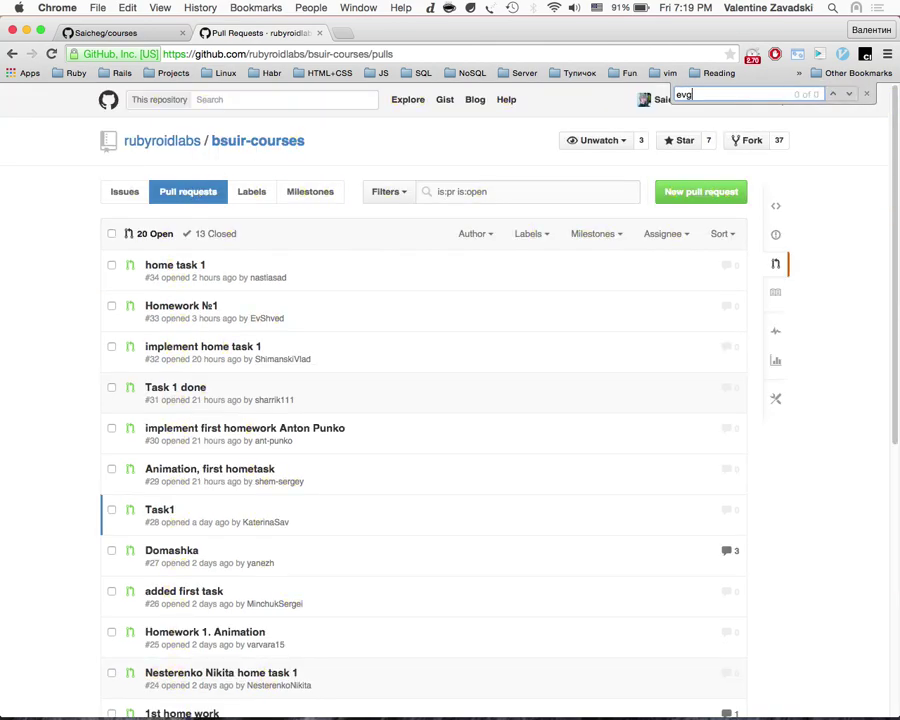
key("Escape")
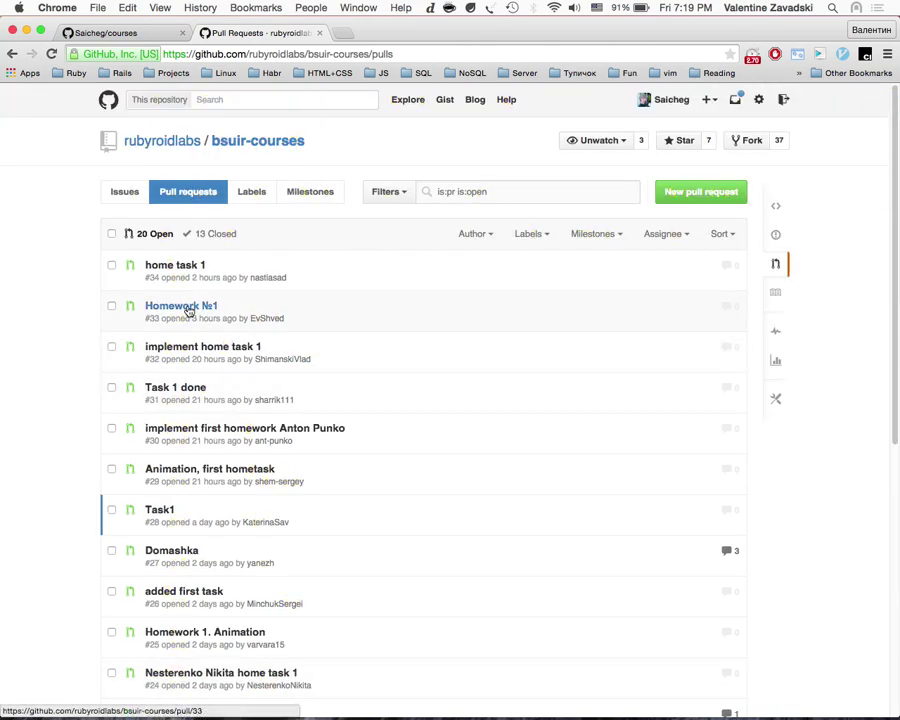
Step: Open the Homework №1 pull request #33 in its own tab
left_click(203, 306, "super")
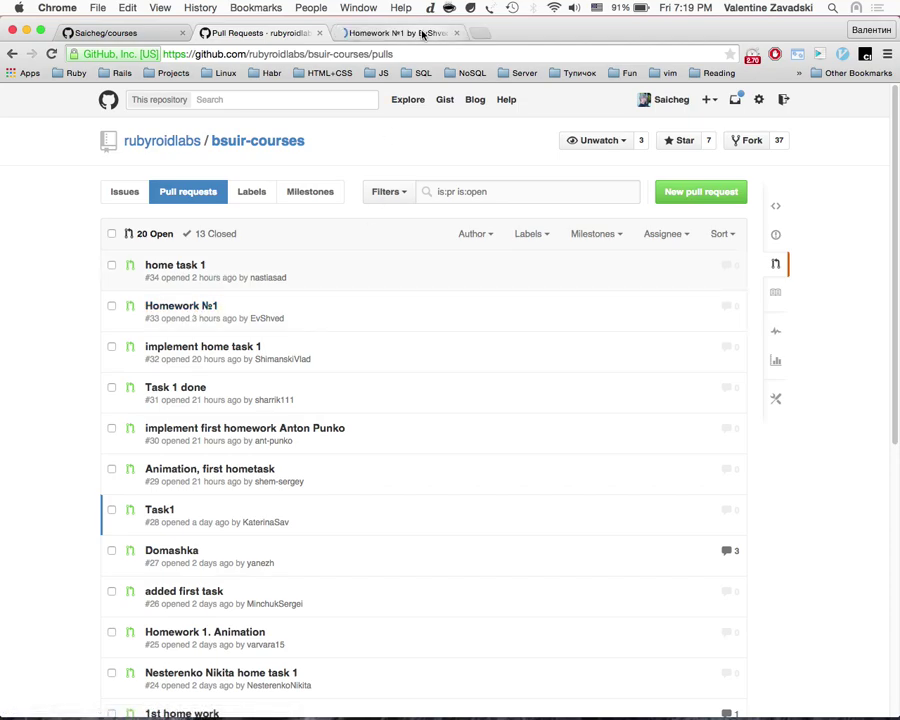
left_click(445, 33)
scroll(380, 438, "down", 3)
scroll(372, 320, "up", 3)
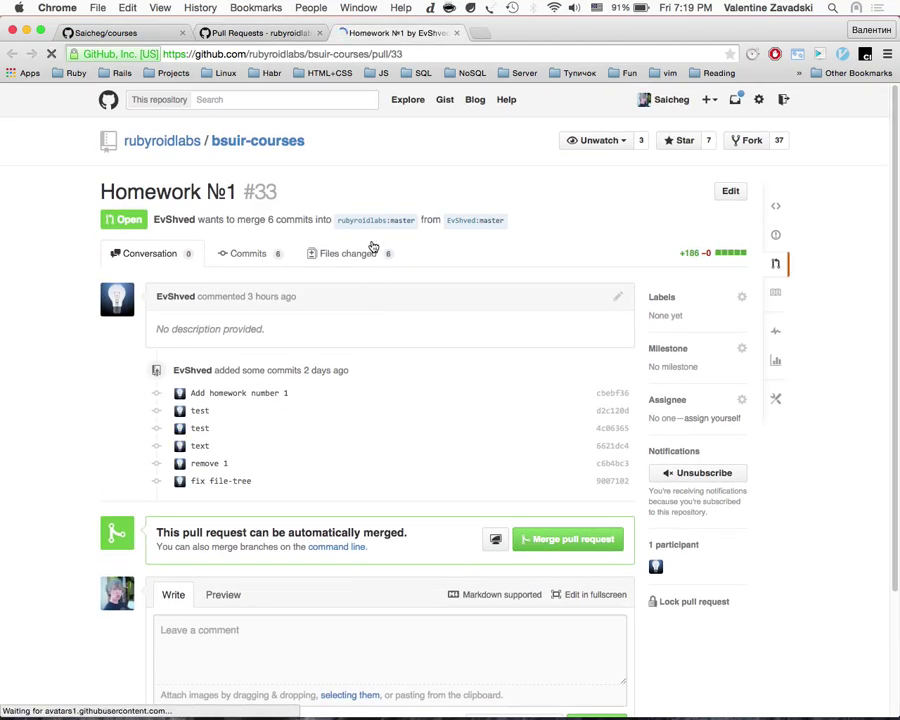
Step: Look through the pull request's Files changed view
left_click(368, 250)
scroll(354, 417, "down", 20)
scroll(354, 417, "up", 15)
scroll(354, 420, "up", 1)
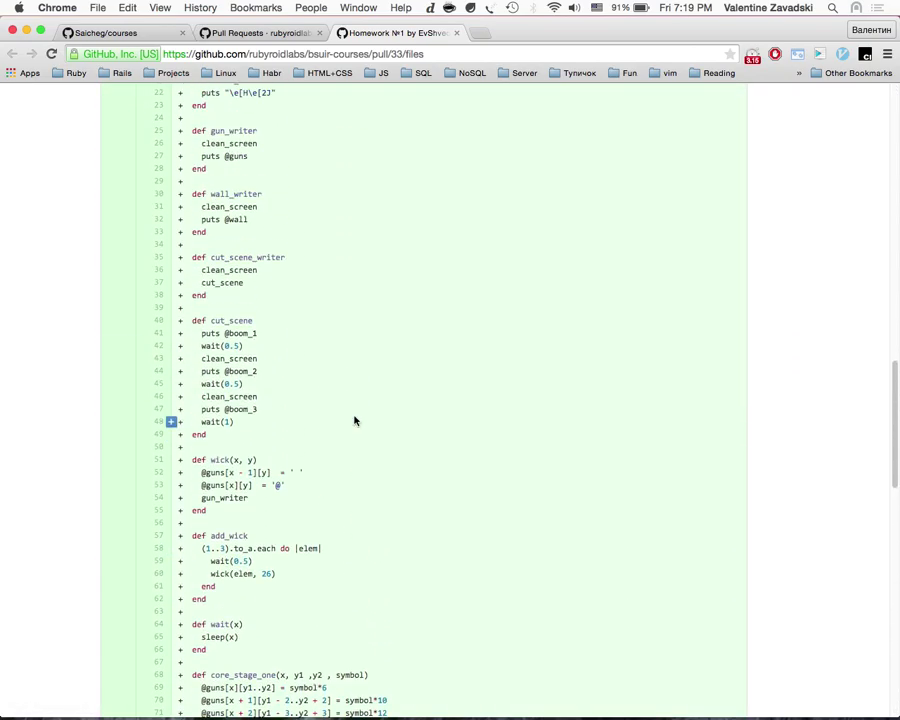
scroll(354, 420, "up", 15)
scroll(352, 401, "down", 3)
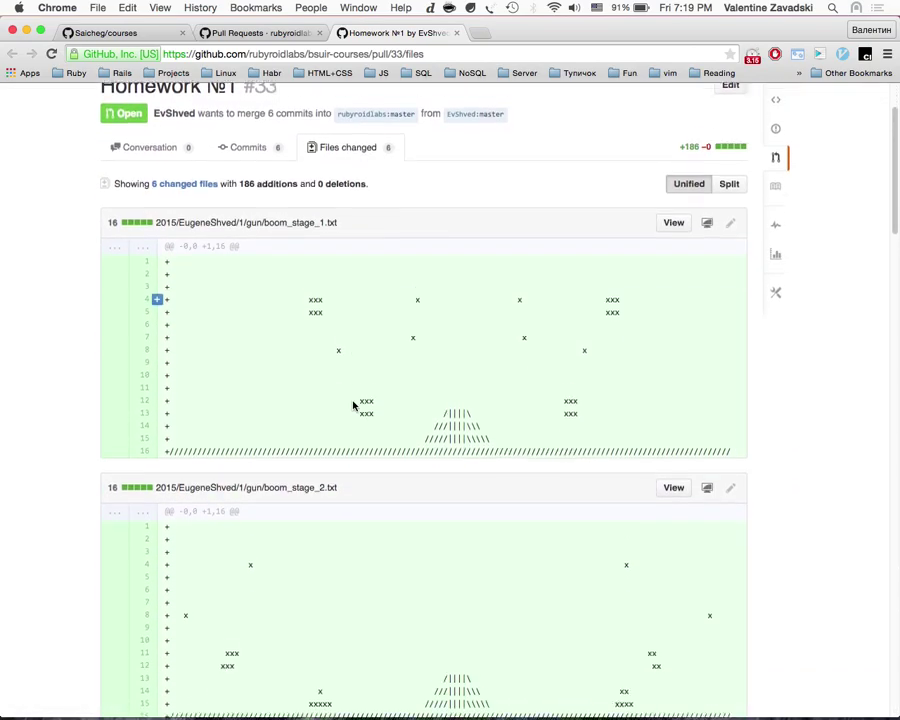
scroll(353, 404, "down", 20)
scroll(354, 406, "up", 20)
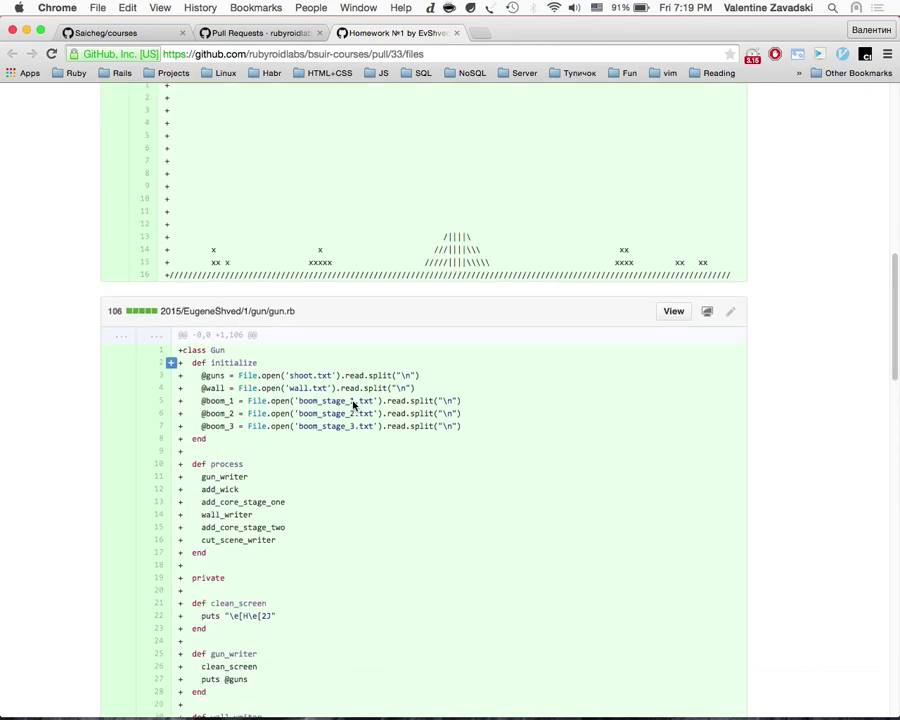
scroll(153, 247, "up", 3)
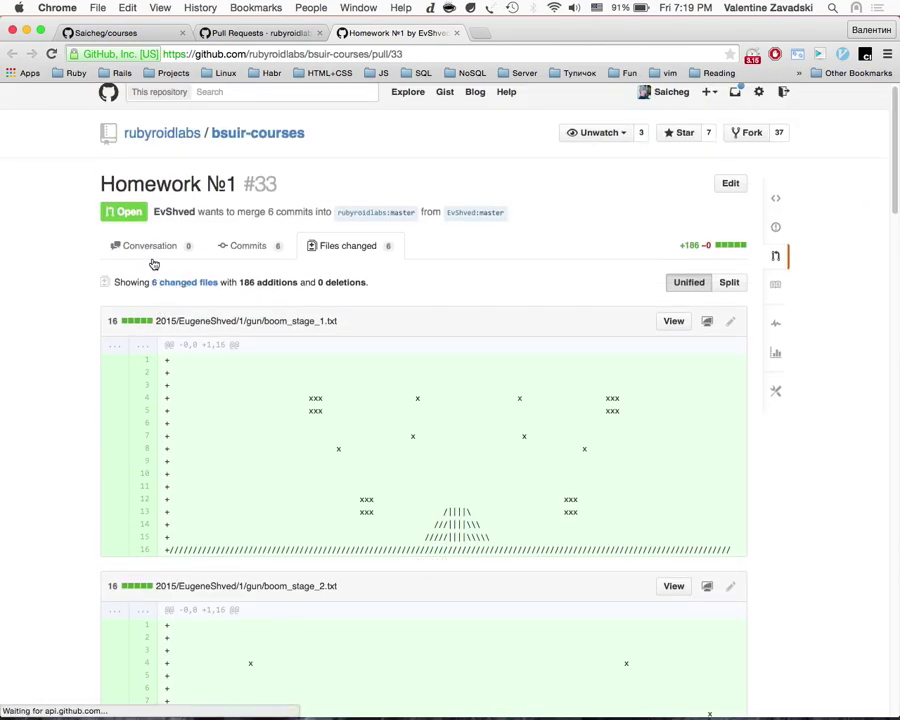
Step: Back on Conversation, zoom the page in and select the list of six commits
left_click(151, 252)
left_click_drag(337, 485, 193, 385)
key("super+equal")
key("super+equal")
key("super+equal")
key("super+equal")
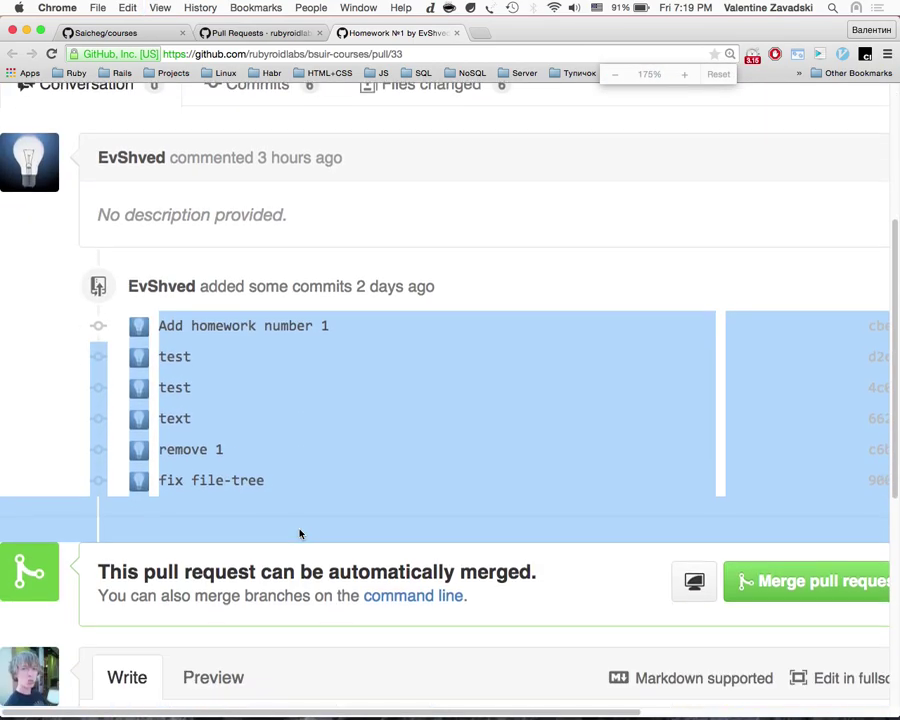
left_click_drag(361, 505, 133, 329)
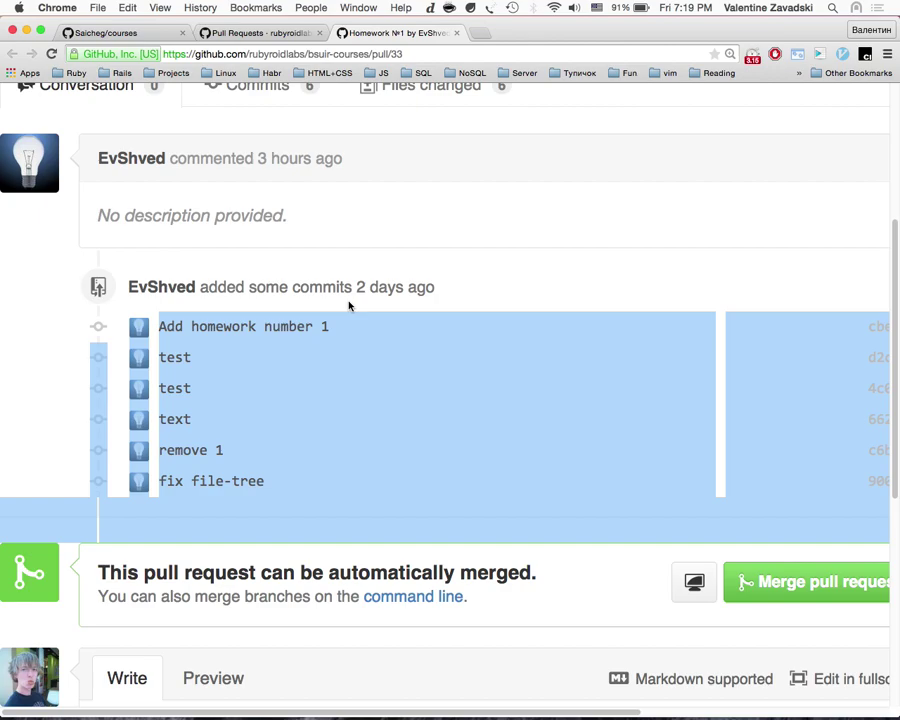
left_click(286, 540)
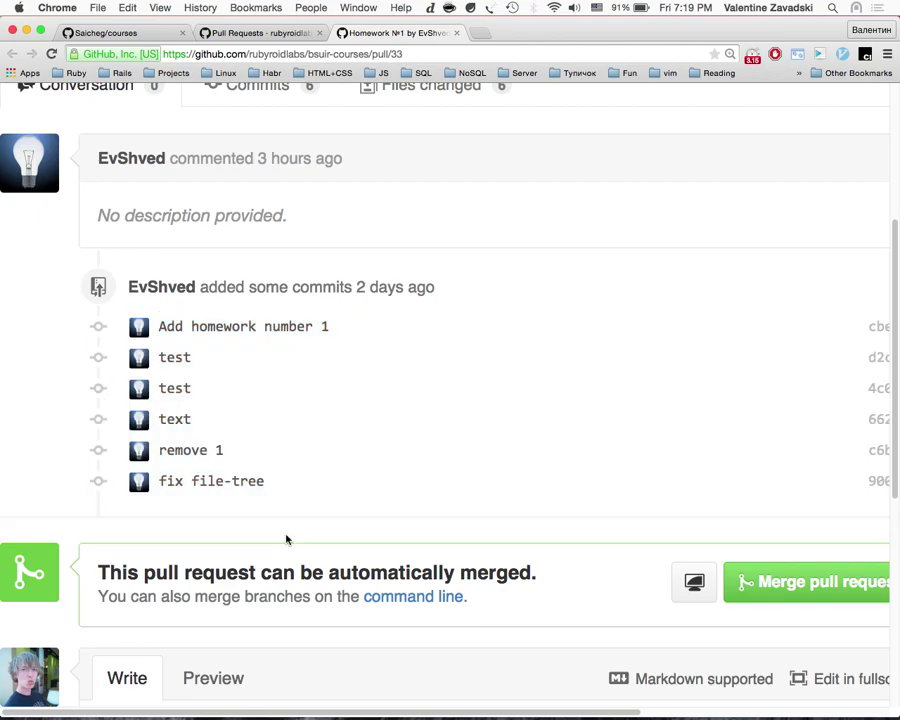
left_click_drag(310, 480, 136, 322)
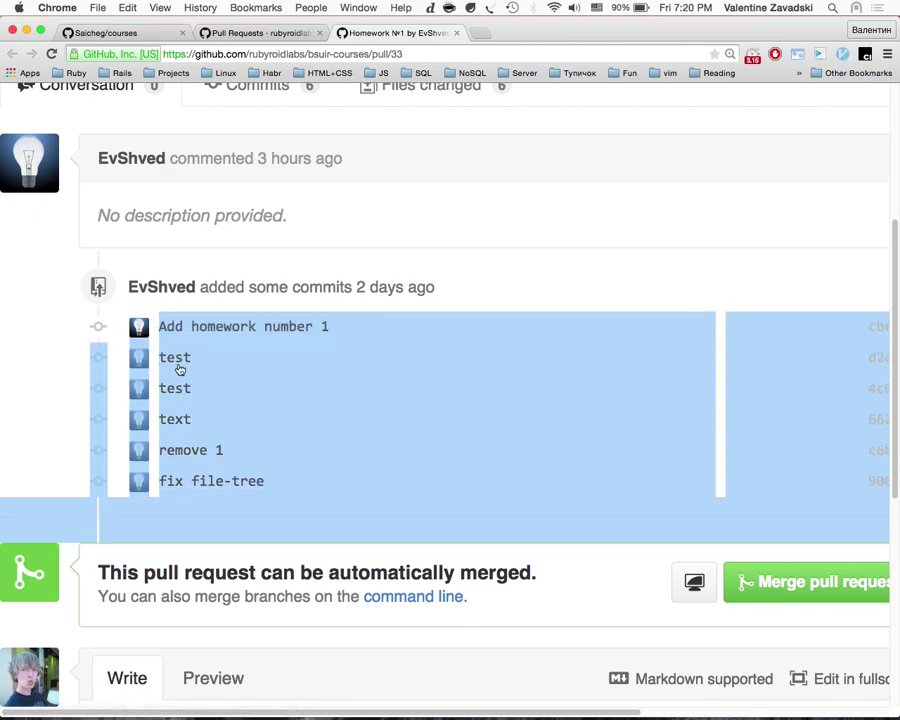
Step: Inspect the 'fix file-tree' and 'test' commits, then start a blank tab
left_click(227, 484)
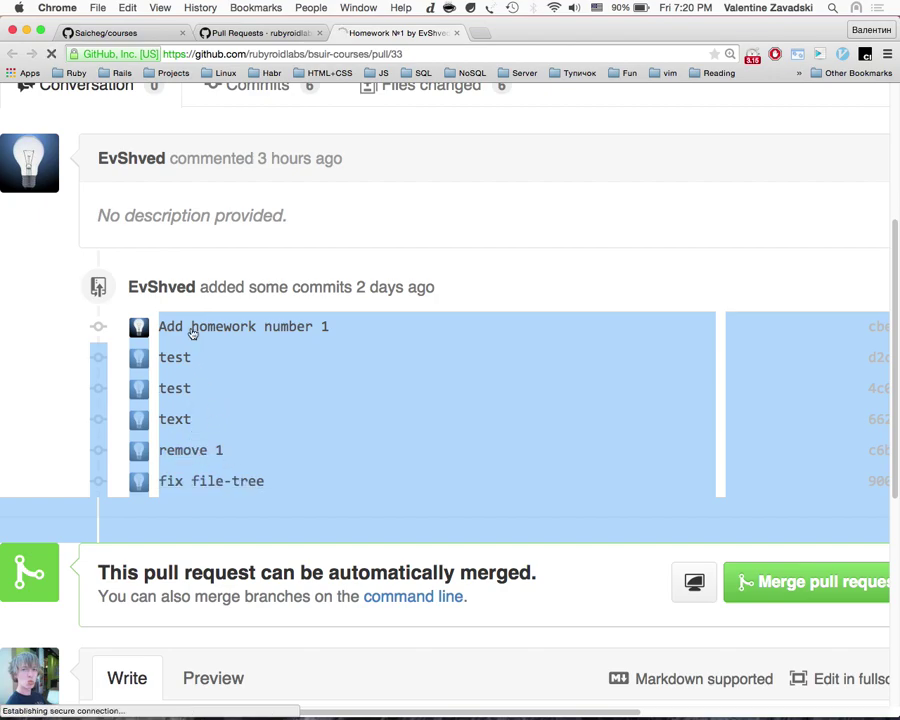
scroll(187, 320, "left", 5)
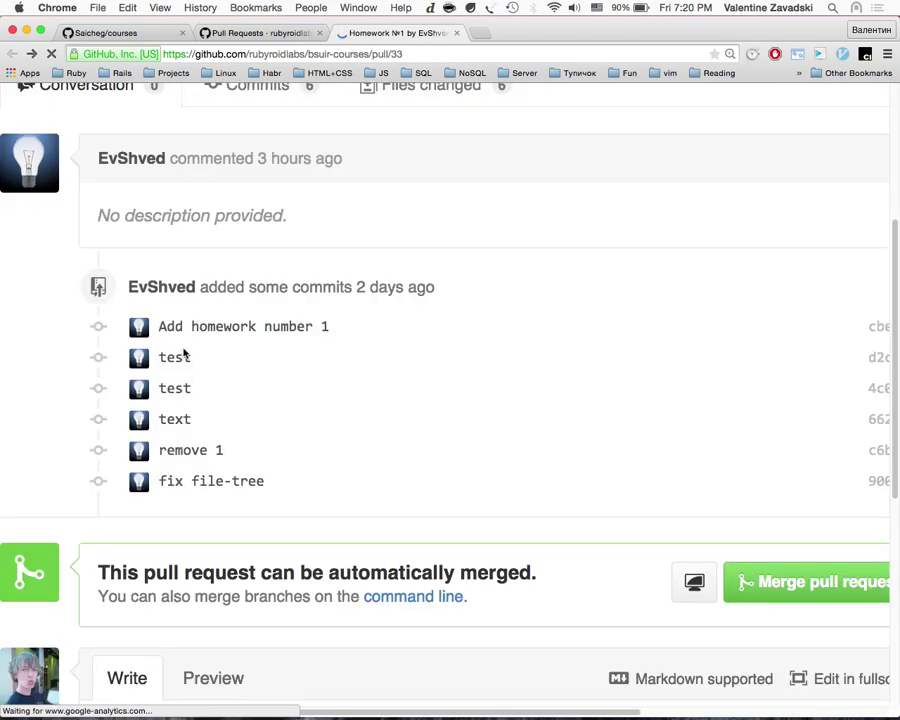
left_click(180, 358)
scroll(282, 410, "down", 6)
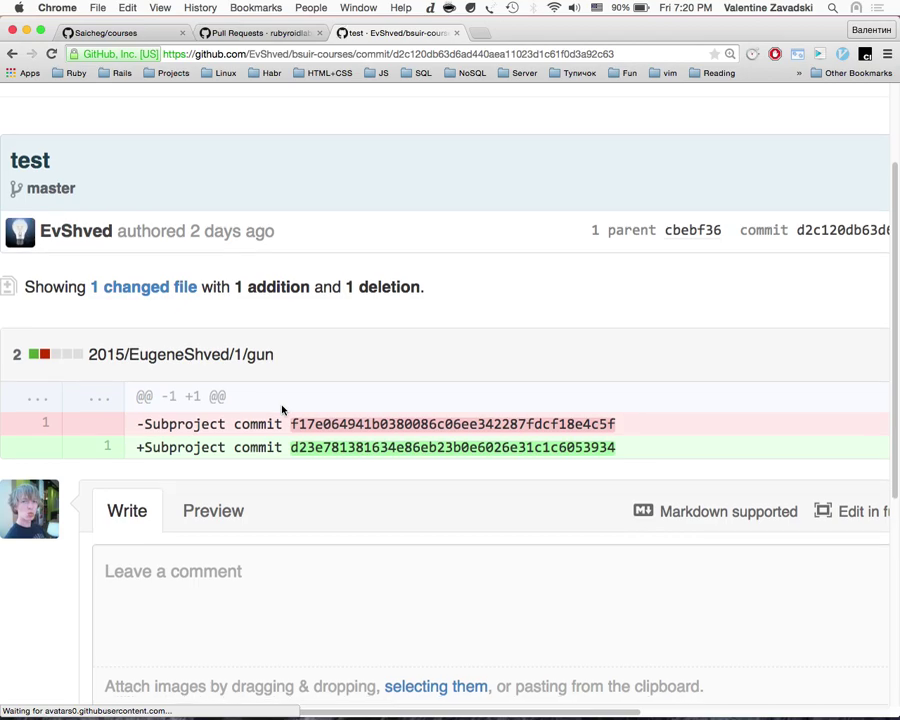
scroll(282, 410, "up", 4)
scroll(282, 409, "left", 5)
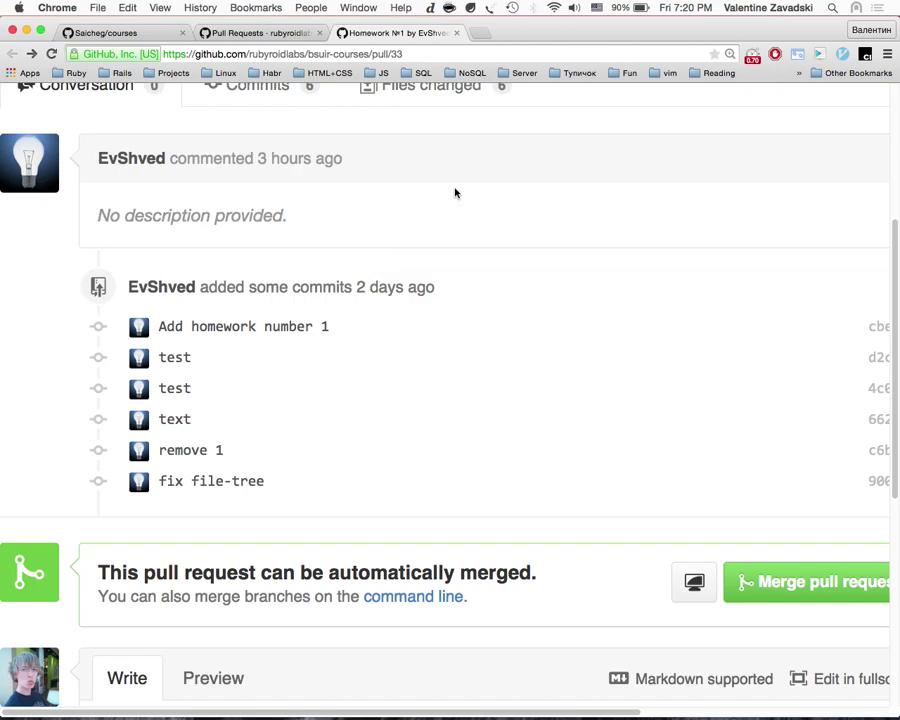
key("ctrl+Right")
key("ctrl+Left")
key("super+t")
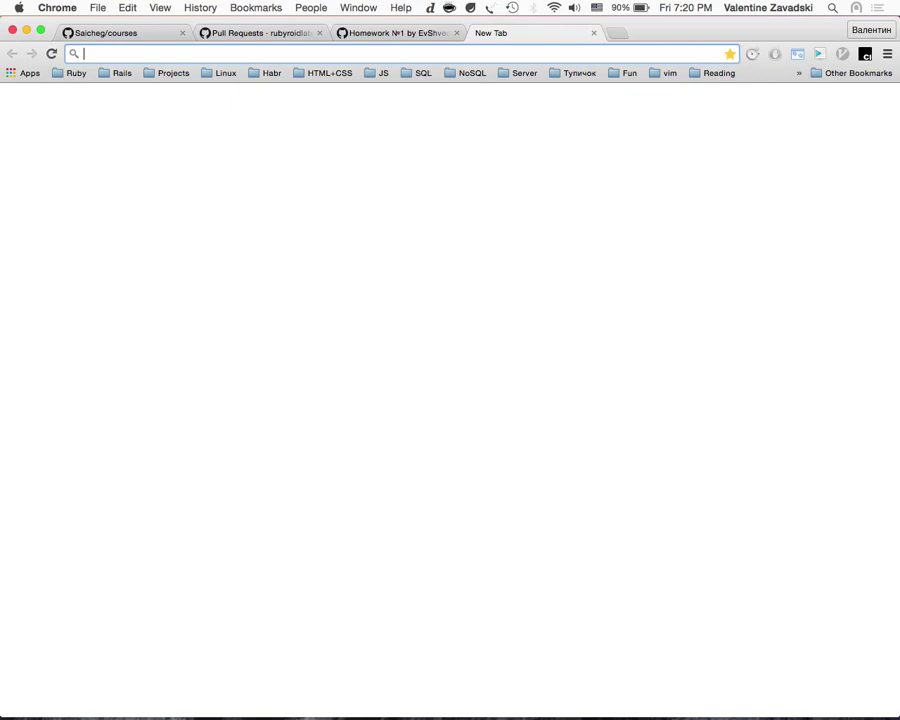
Step: Clear the 'git rebase' address query and return to pull request #33
type("git rebase")
key("Escape")
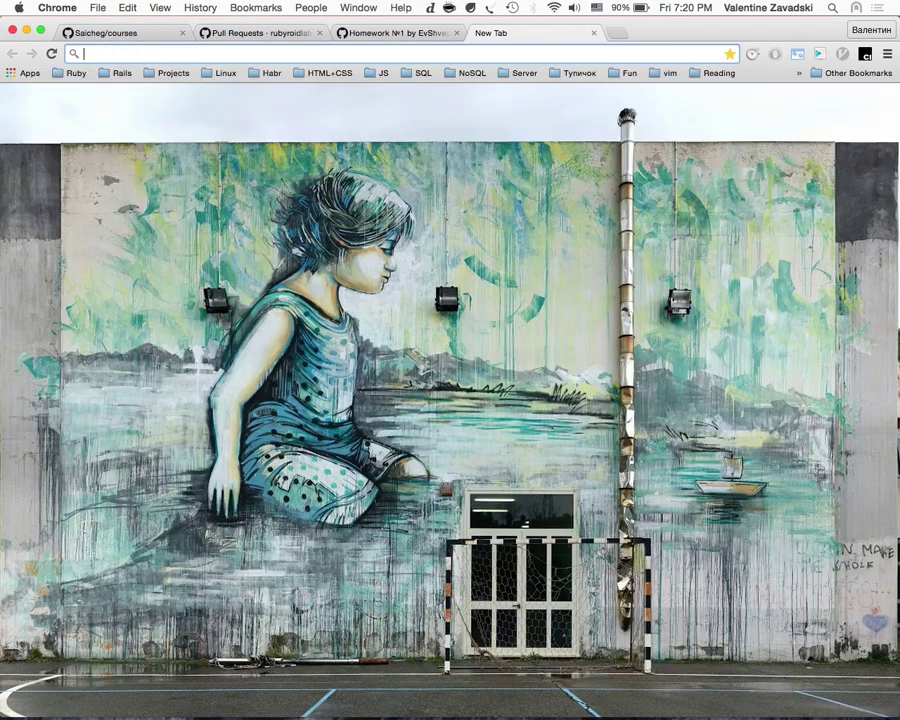
left_click(410, 33)
scroll(380, 226, "down", 1)
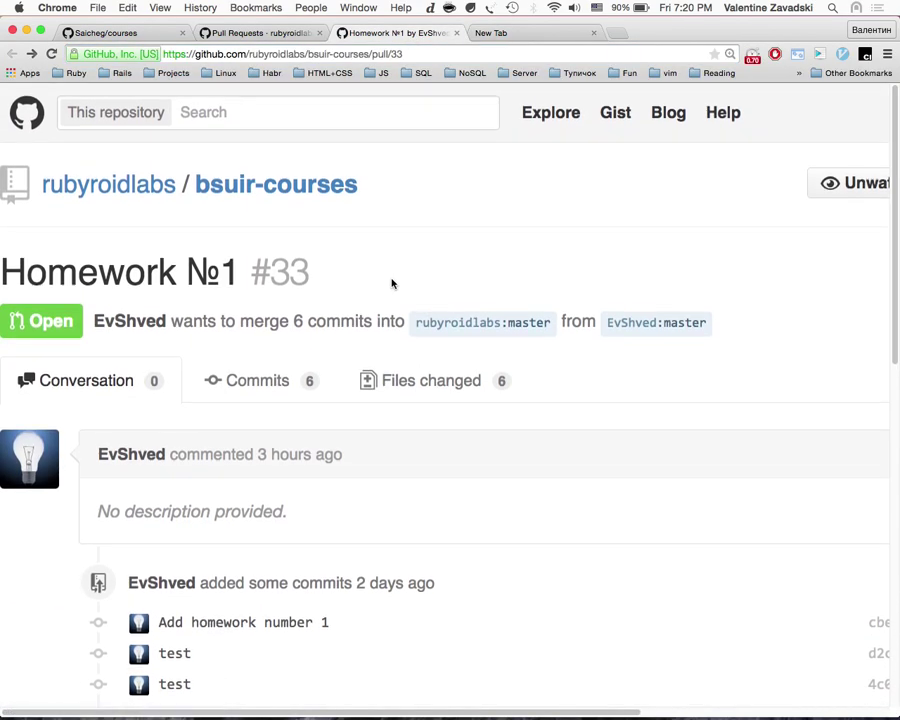
scroll(274, 290, "down", 3)
scroll(274, 295, "right", 5)
scroll(274, 295, "left", 5)
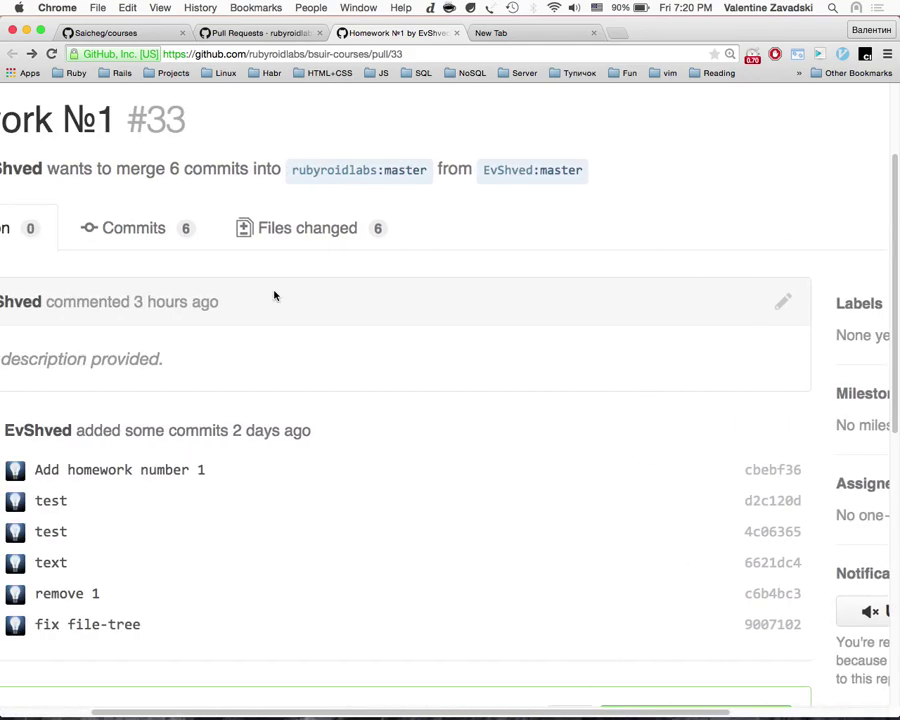
Step: Open the author's profile and their bsuir-courses fork
left_click(254, 236, "super")
left_click(556, 33)
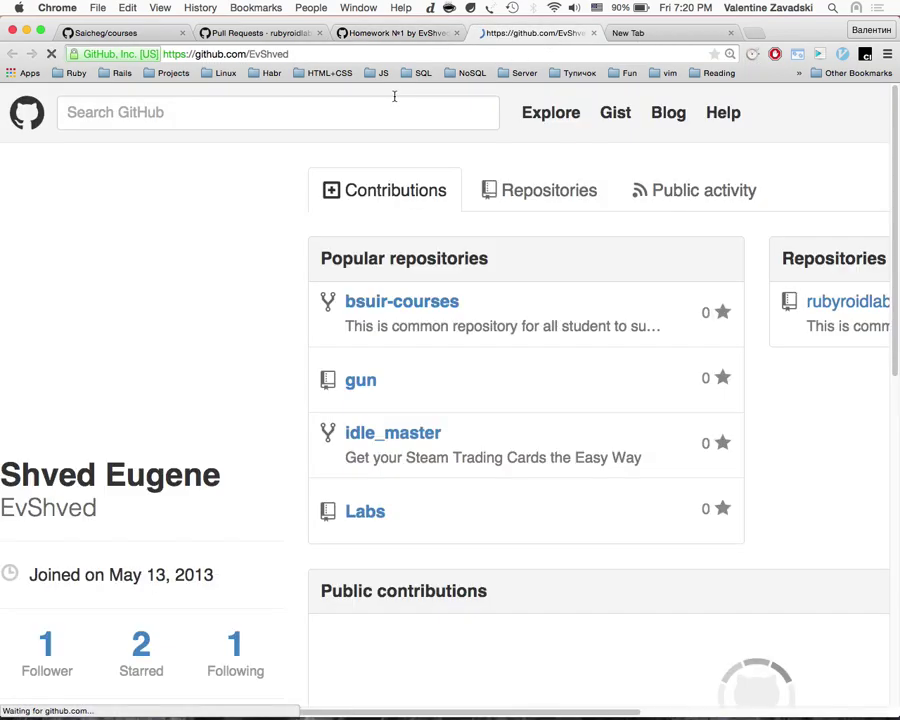
left_click(451, 311)
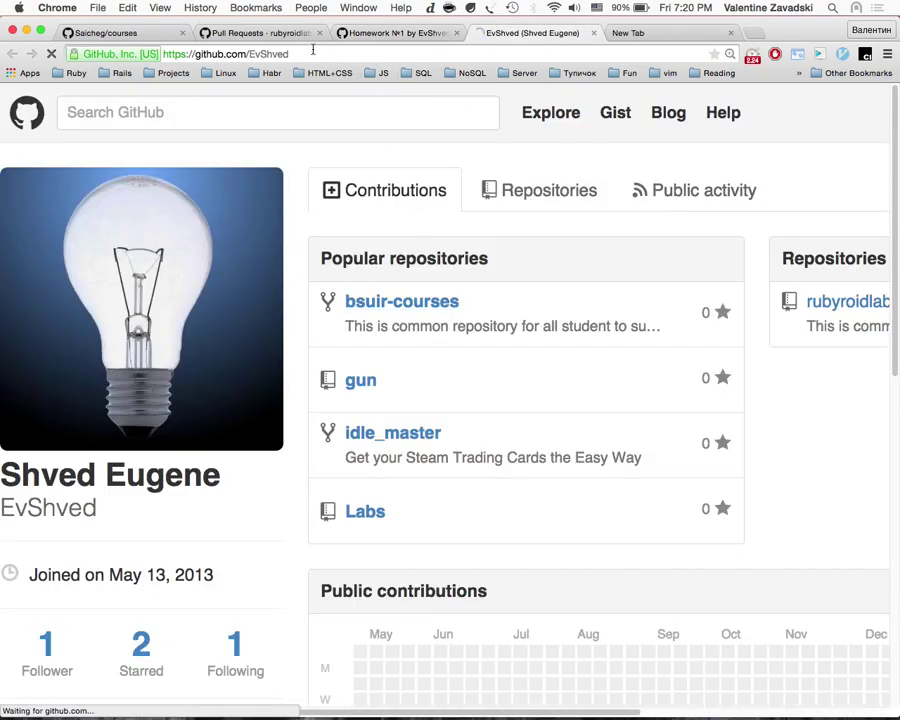
scroll(412, 472, "right", 5)
scroll(590, 427, "down", 5)
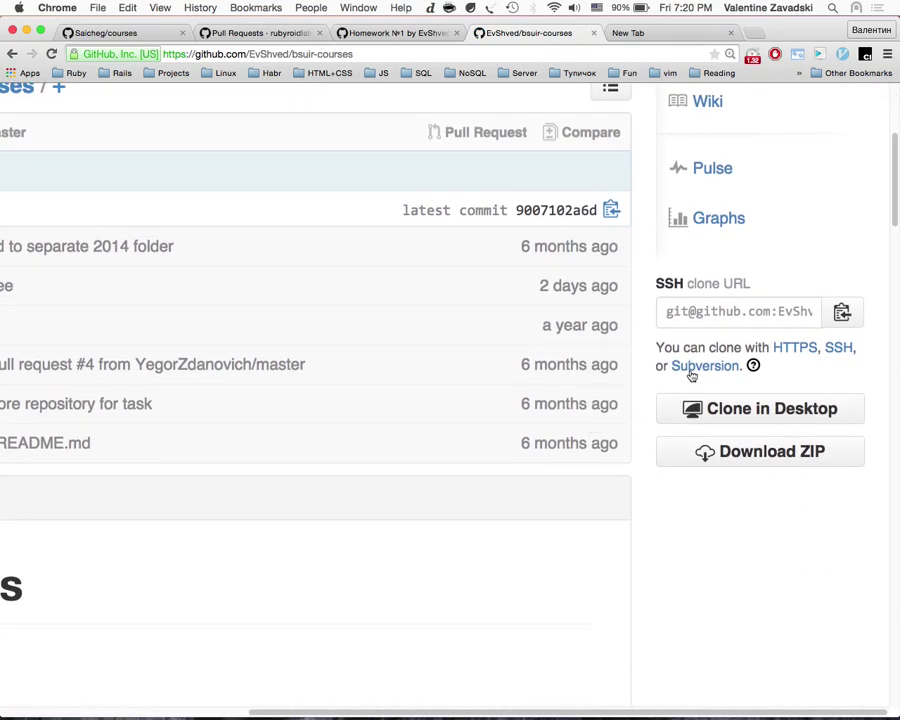
Step: Copy the fork's SSH clone URL and change into /tmp in a new tmux window
left_click(731, 317)
key("super+c")
key("super+Tab")
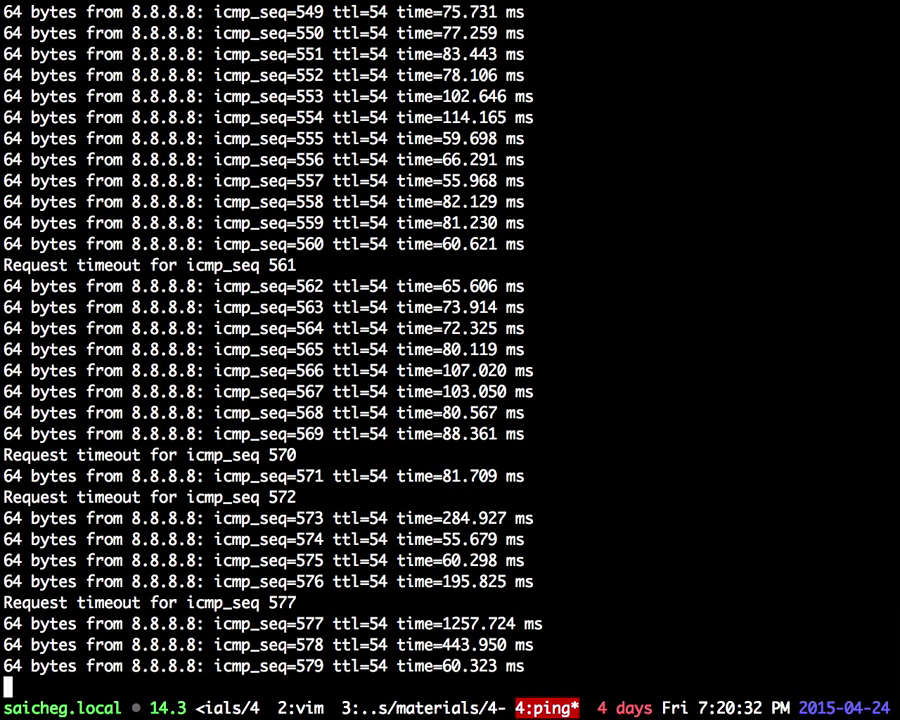
key("ctrl+b")
type("ccd /t")
key("Tab")
key("Return")
Step: Run git clone with the pasted SSH URL to clone bsuir-courses
type("git clobe")
key("super+v")
key("ctrl+c")
type("git cloe")
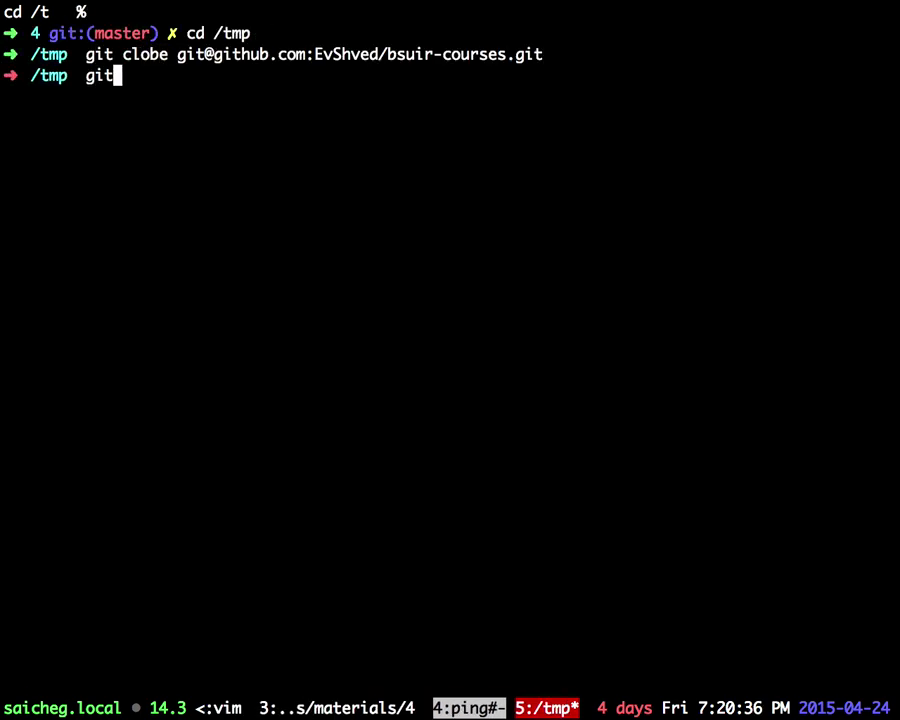
key("BackSpace")
key("BackSpace")
type("ne")
key("super+v")
key("Return")
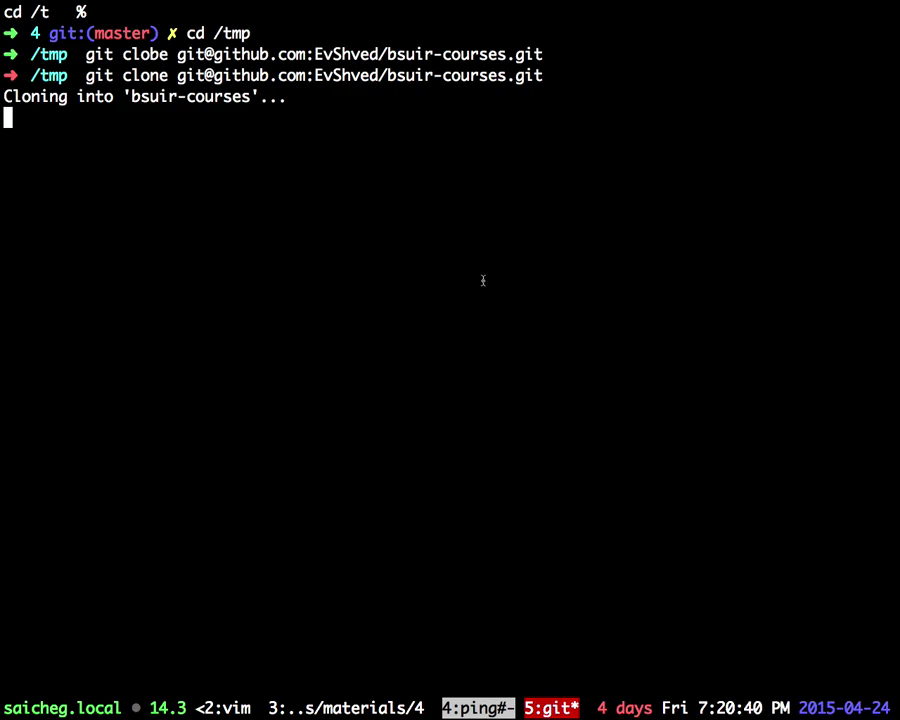
key("ctrl+Left")
Step: Search Google for 'try', open the top video result, then close it
key("super+t")
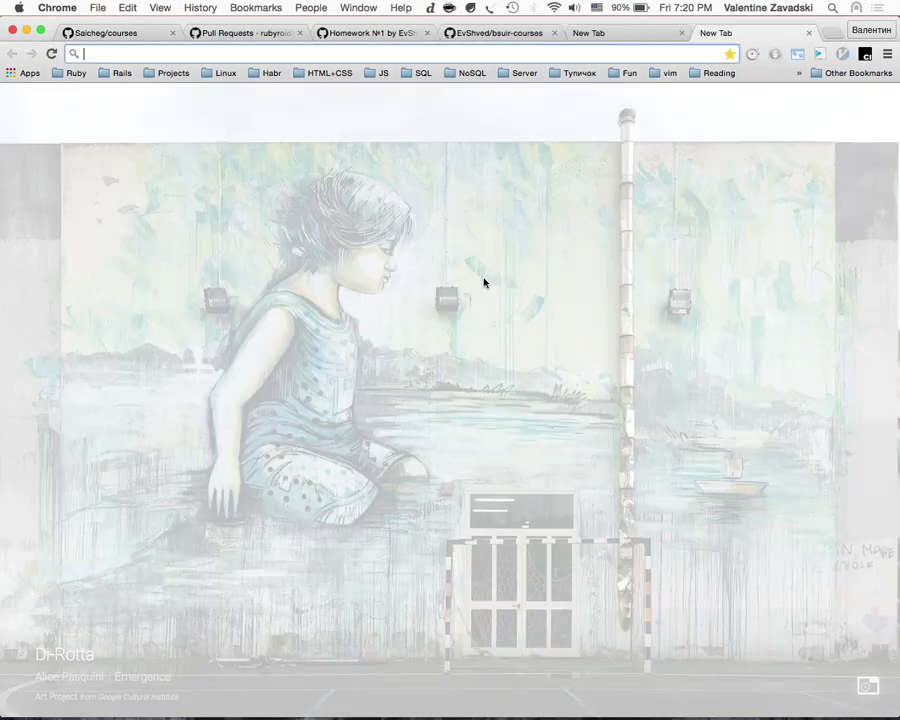
type("try")
key("BackSpace")
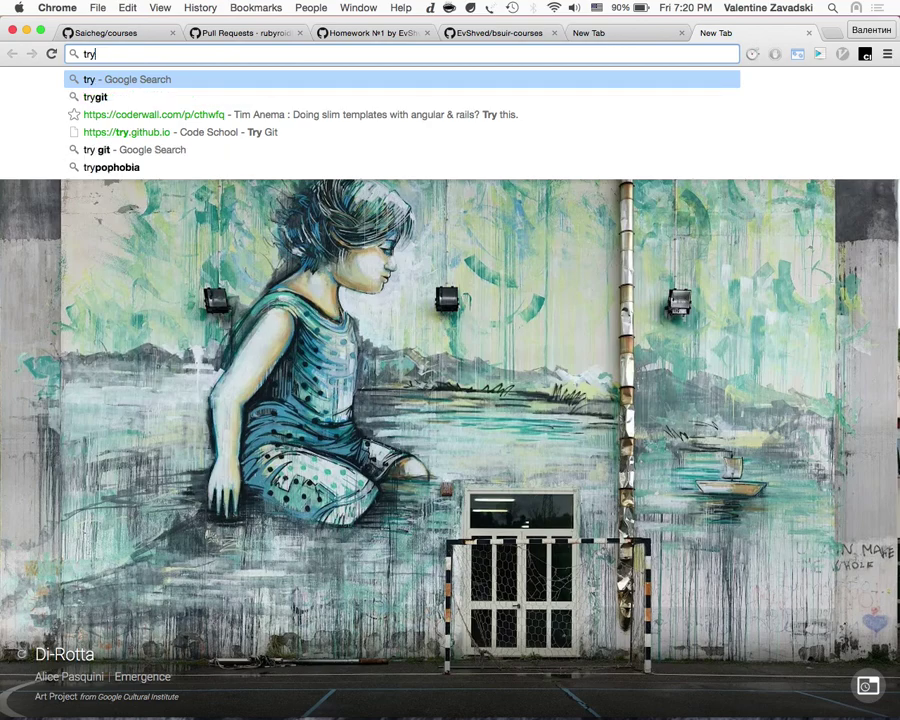
key("Return")
key("super+l")
type("t")
key("Escape")
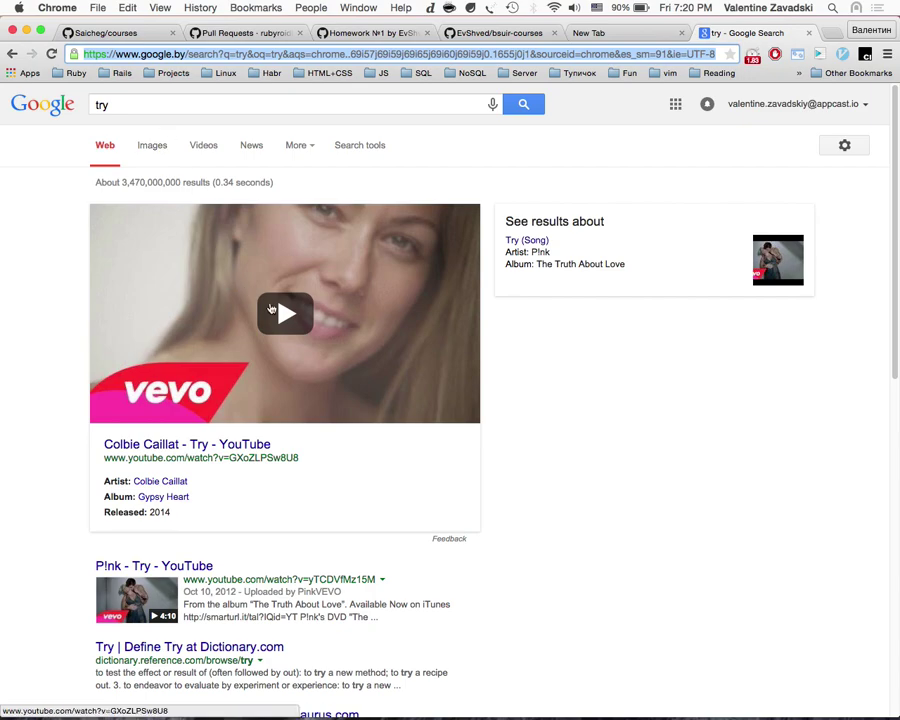
left_click(285, 314, "super")
left_click(745, 38)
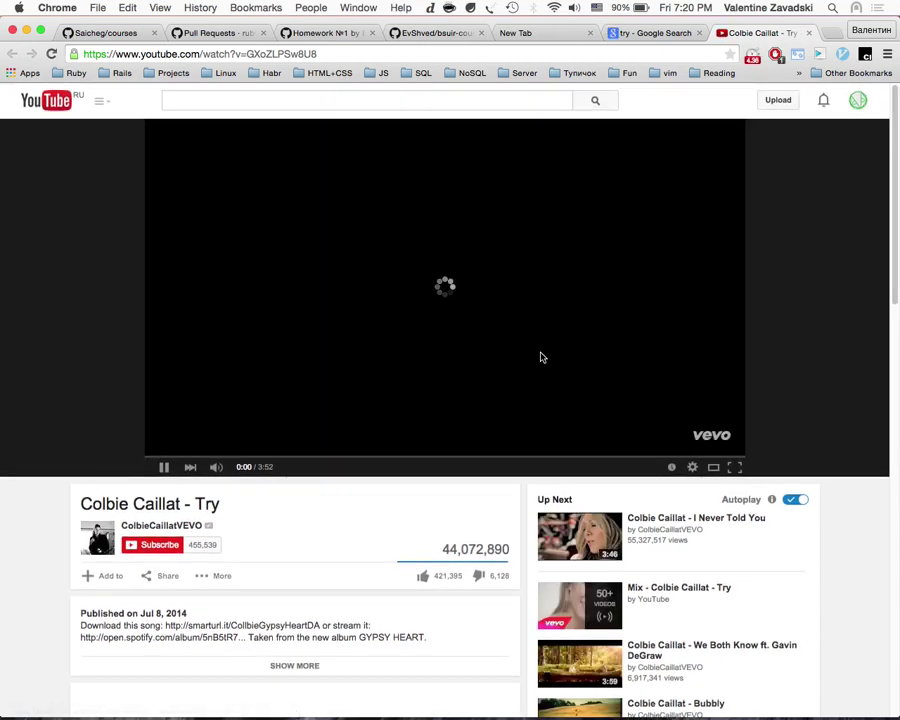
key("super+w")
Step: Refine the search with 'git' and open the Try Git: Code School result
left_click(137, 101)
type("git")
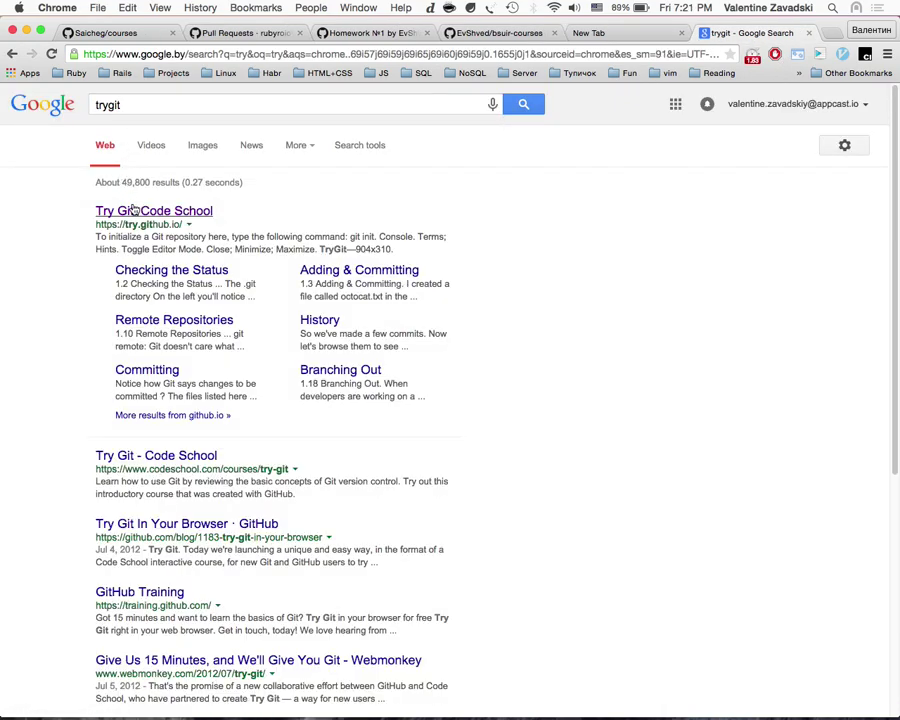
left_click(147, 211)
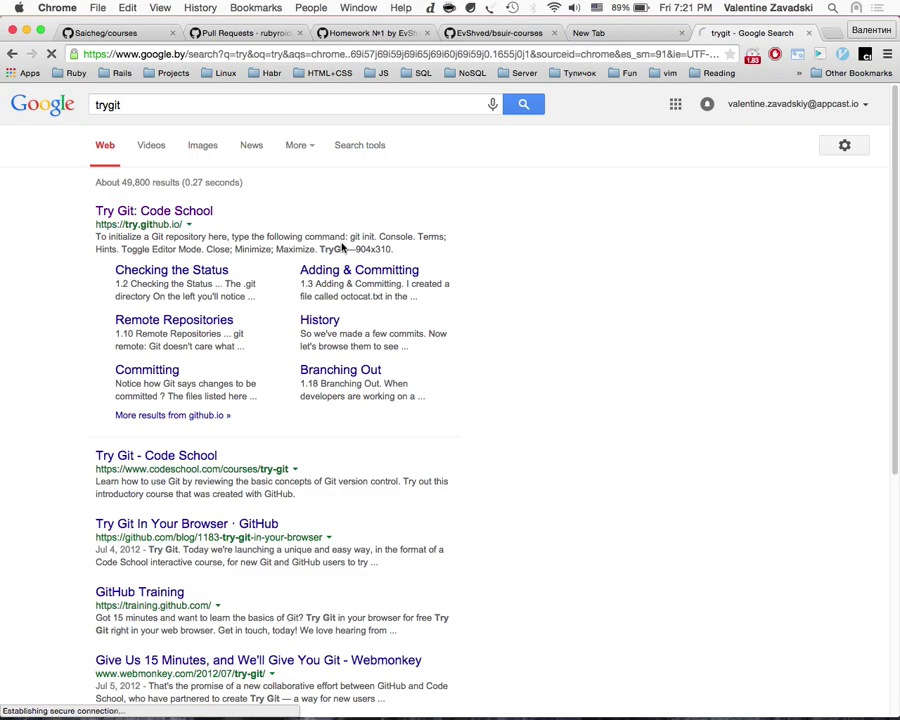
left_click(682, 33)
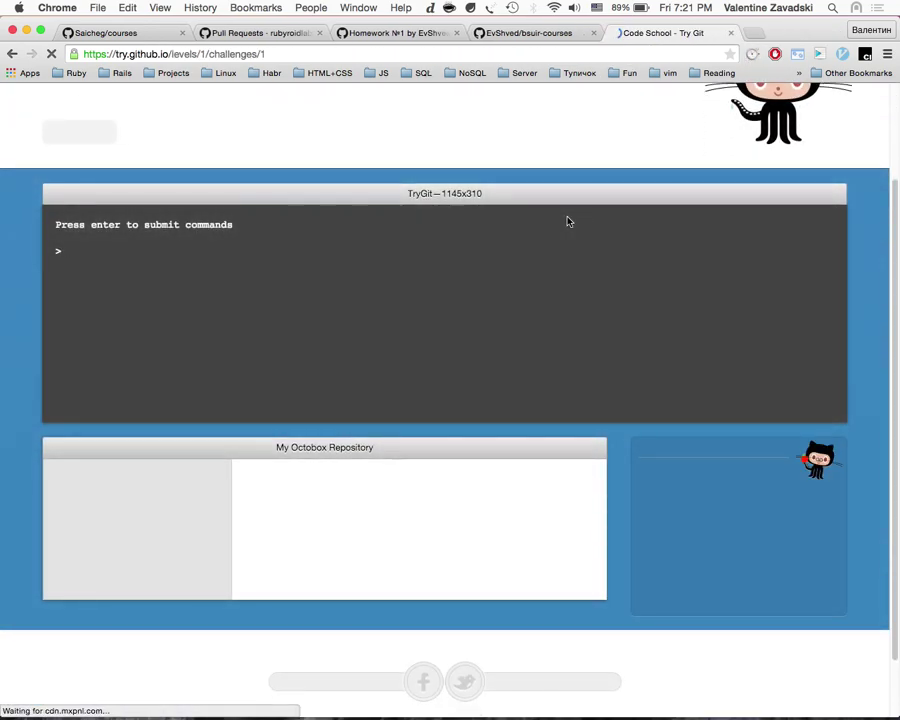
Step: Run git help and git init in the Try Git lessons, then close the tab
type("git help")
key("Return")
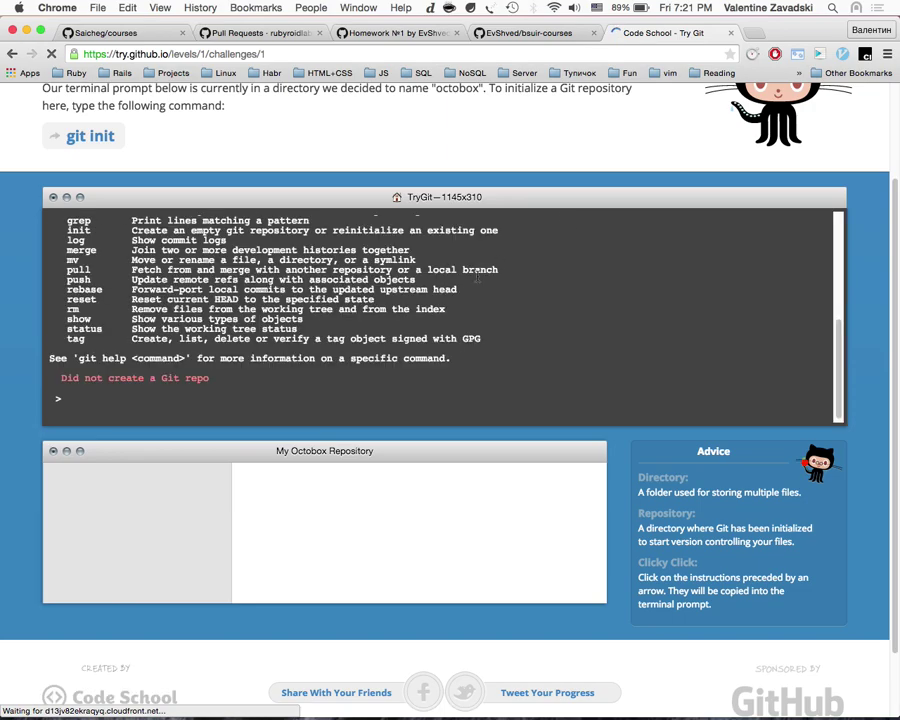
scroll(470, 277, "up", 5)
scroll(462, 277, "down", 5)
scroll(451, 497, "down", 2)
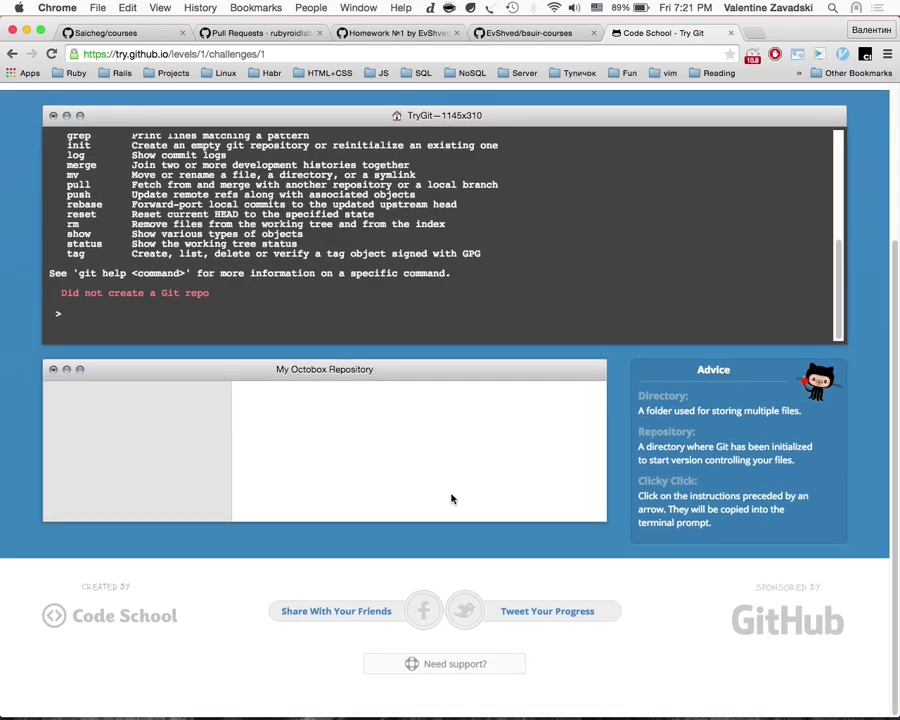
scroll(451, 497, "up", 10)
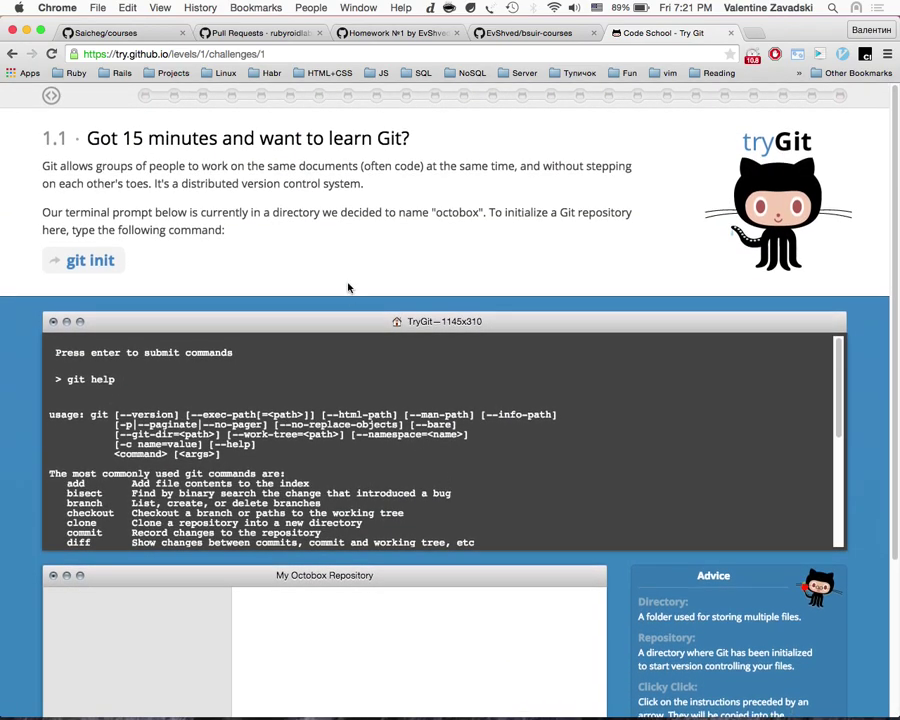
left_click(88, 263)
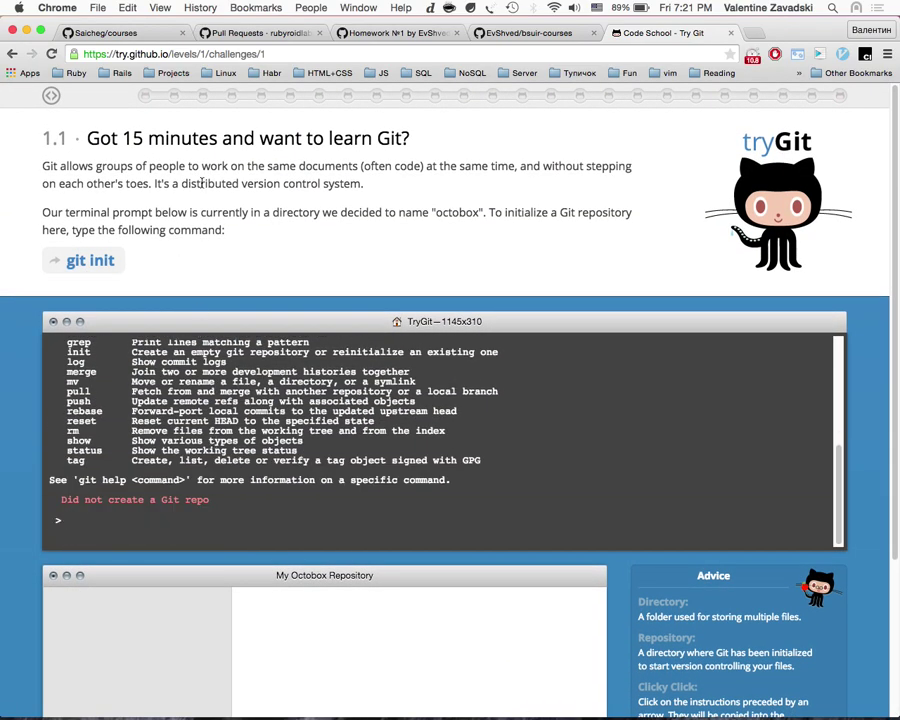
left_click_drag(73, 184, 322, 230)
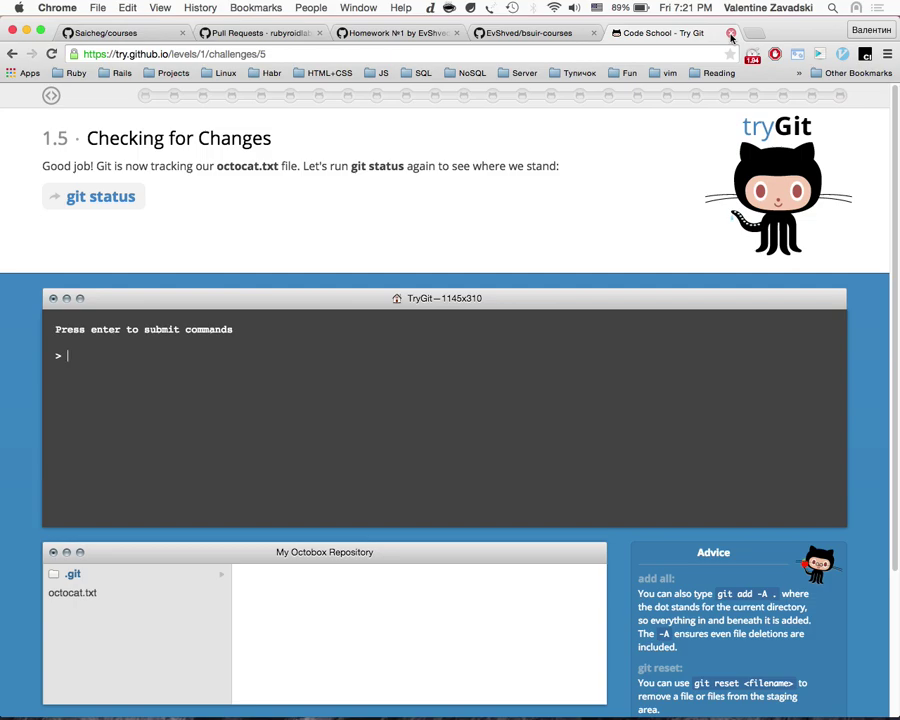
left_click(731, 37)
Step: Enter the cloned bsuir-courses folder and list its files
scroll(630, 306, "down", 3)
scroll(660, 330, "up", 4)
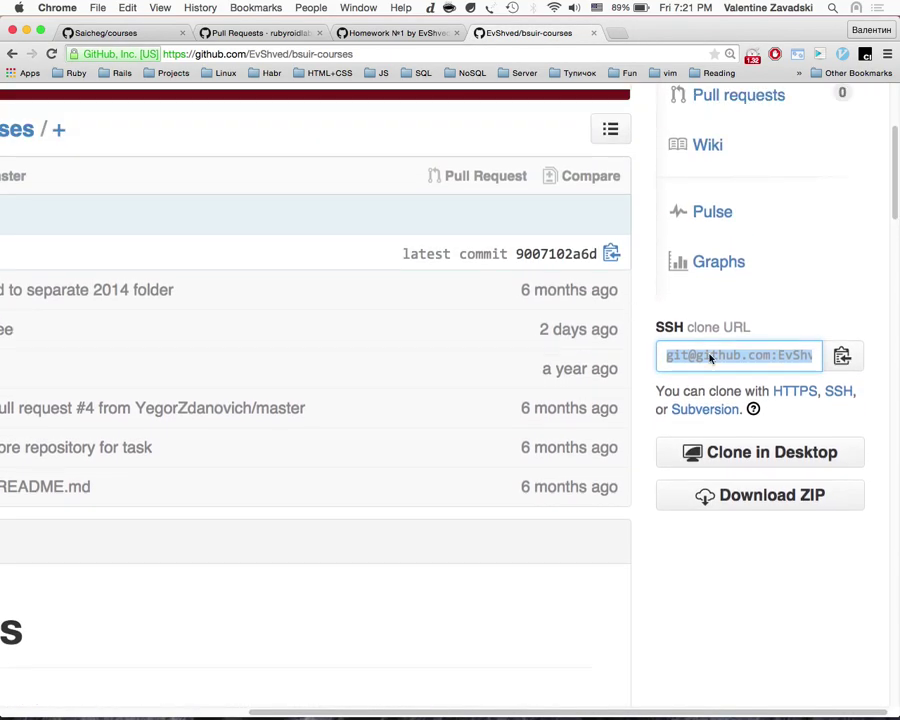
key("super+Tab")
type("cd b")
key("Tab")
key("Return")
type("ls")
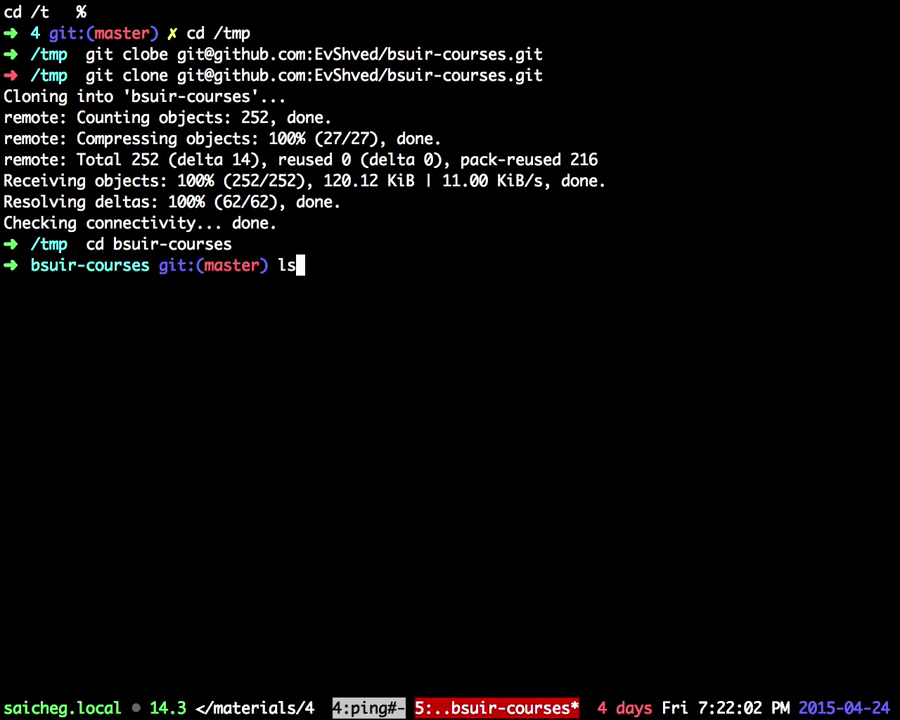
key("Return")
Step: Show the commit log with git lg and select the newest student commits
key("ctrl+l")
type("cd")
key("BackSpace")
key("BackSpace")
type("git lg")
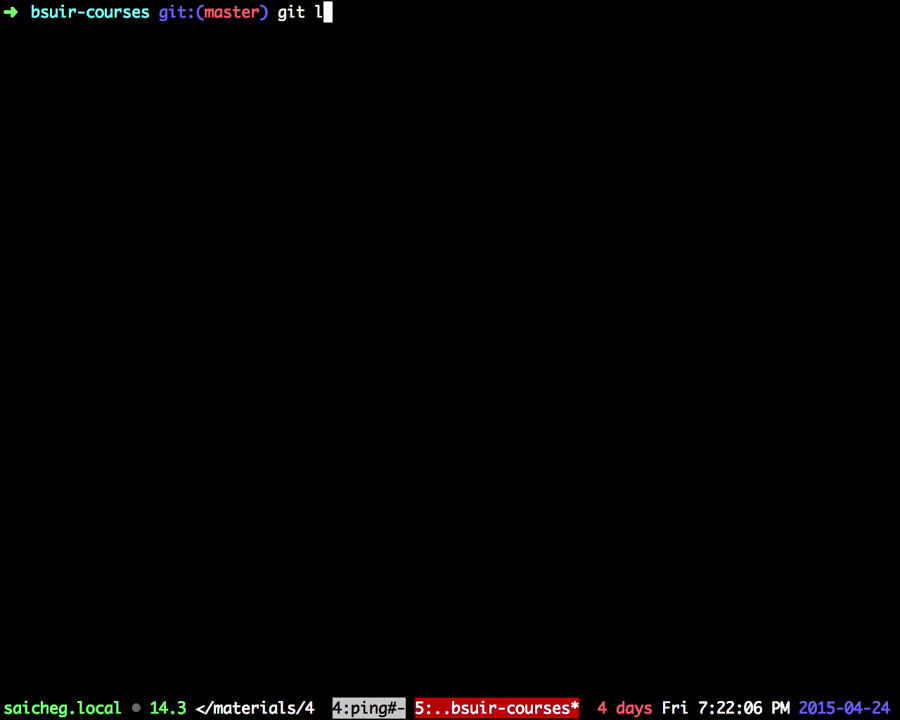
key("Return")
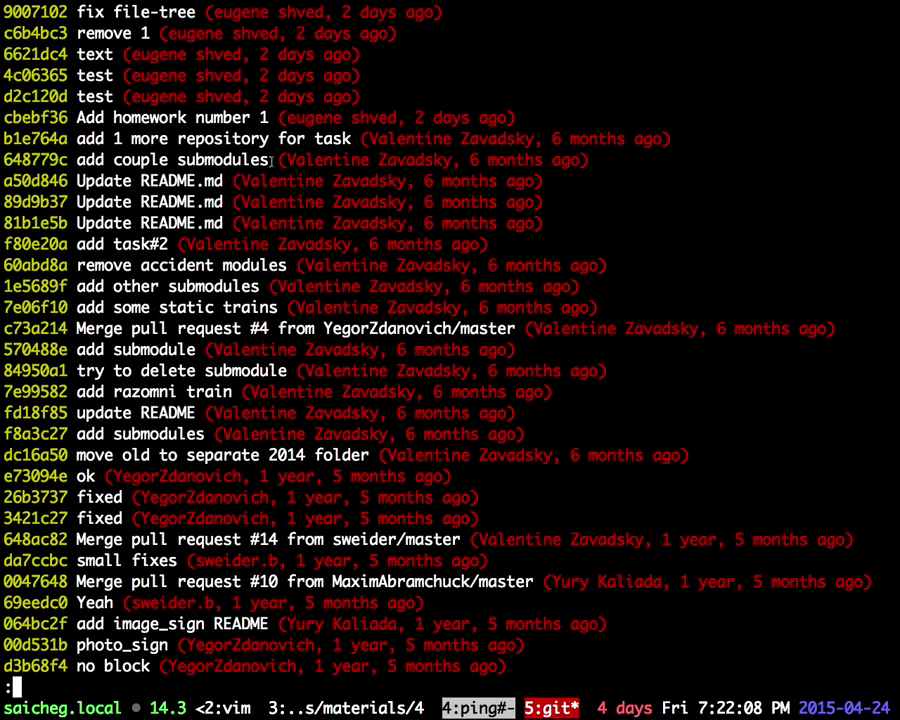
left_click_drag(500, 105, 5, 5)
key("ctrl+b")
key("d")
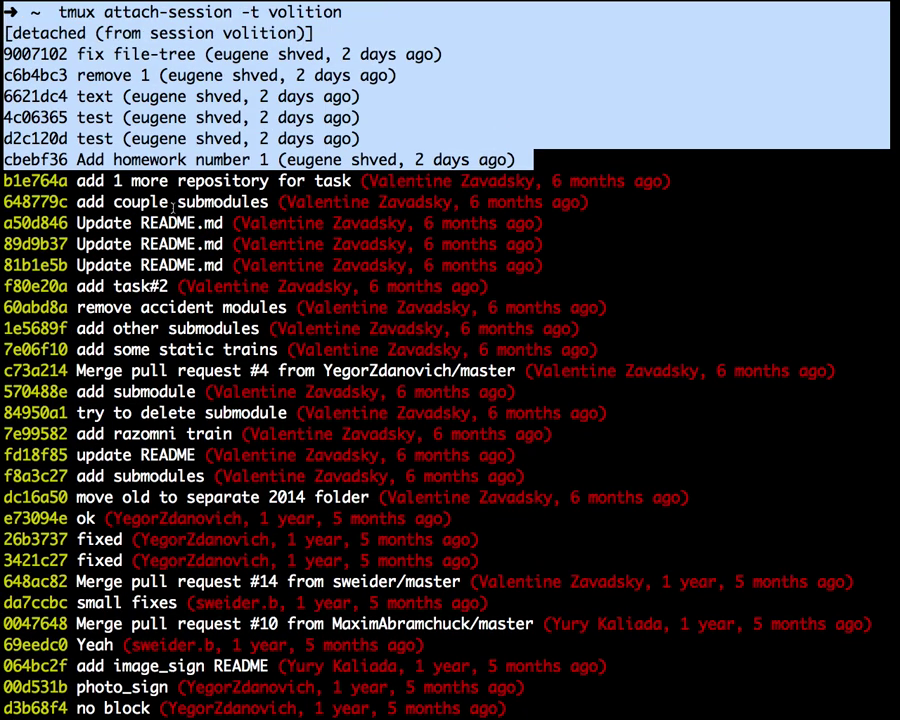
left_click_drag(515, 159, 5, 96)
Step: Reopen the log, view it as a graph with gl, and copy the HEAD label
type("q")
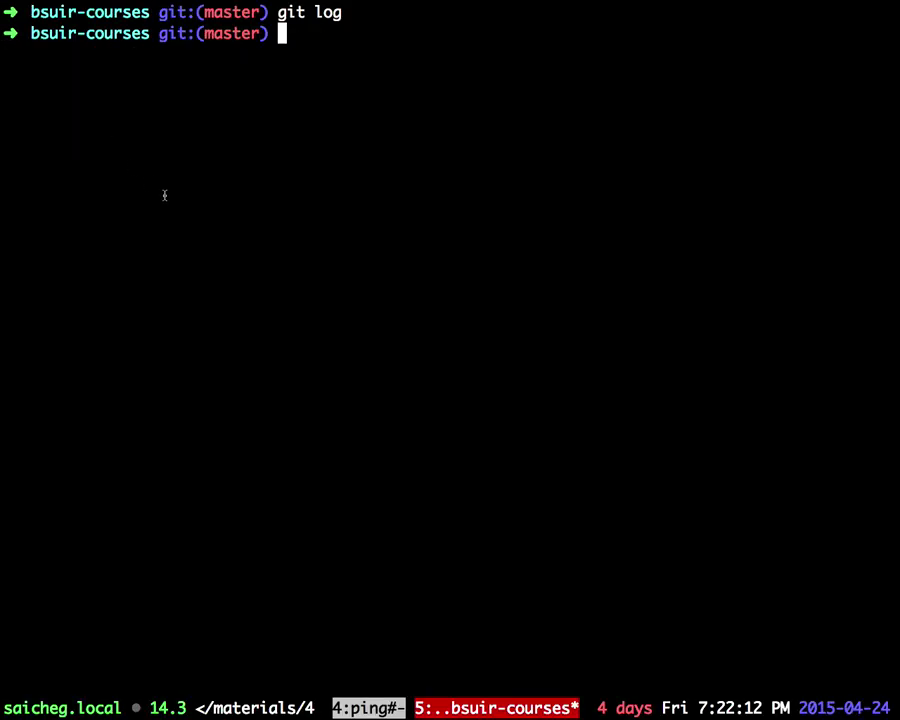
type("git rebase ")
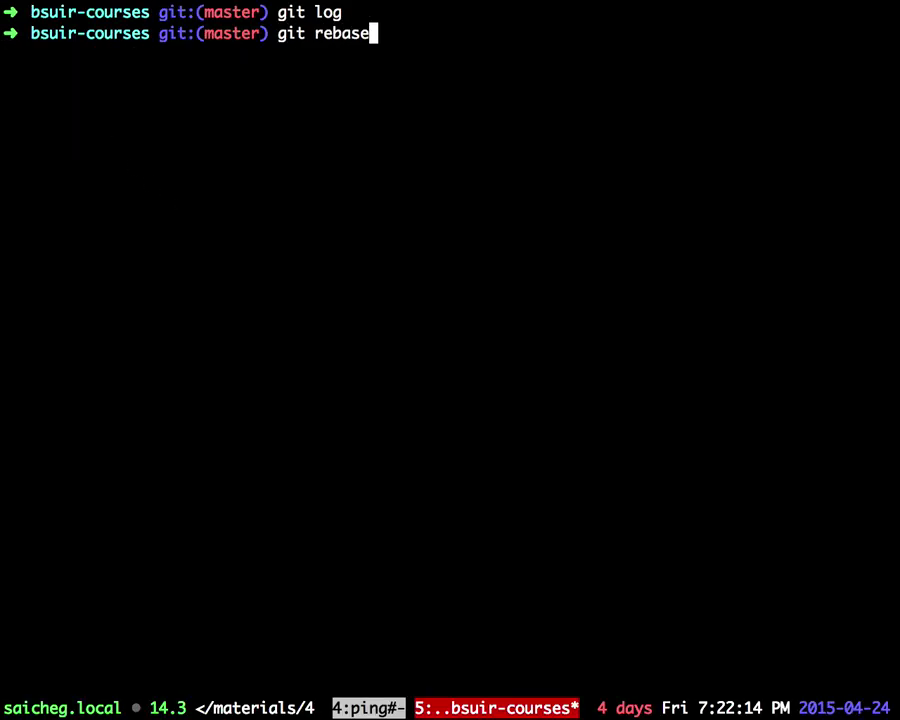
type("HEAD")
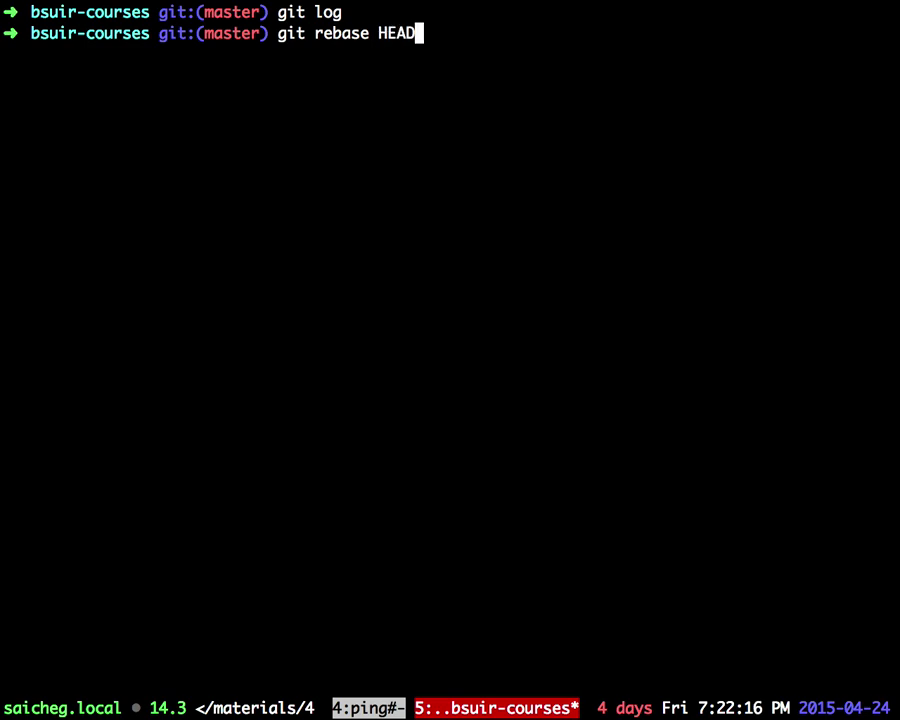
type("~q")
key("Up")
key("Return")
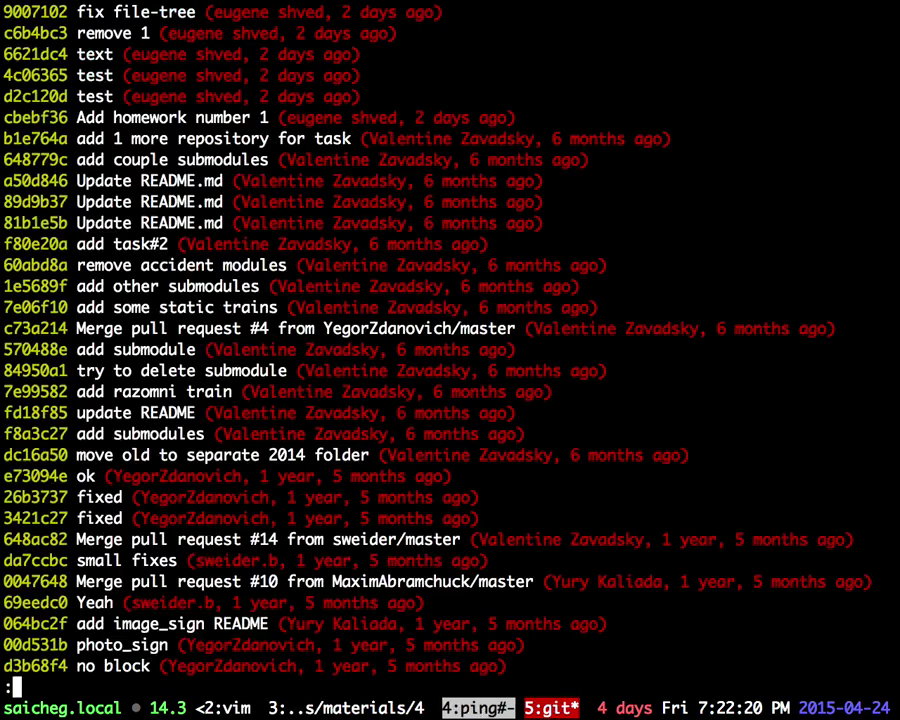
left_click_drag(13, 12, 392, 12)
left_click_drag(466, 12, 22, 12)
type("qgl")
key("Return")
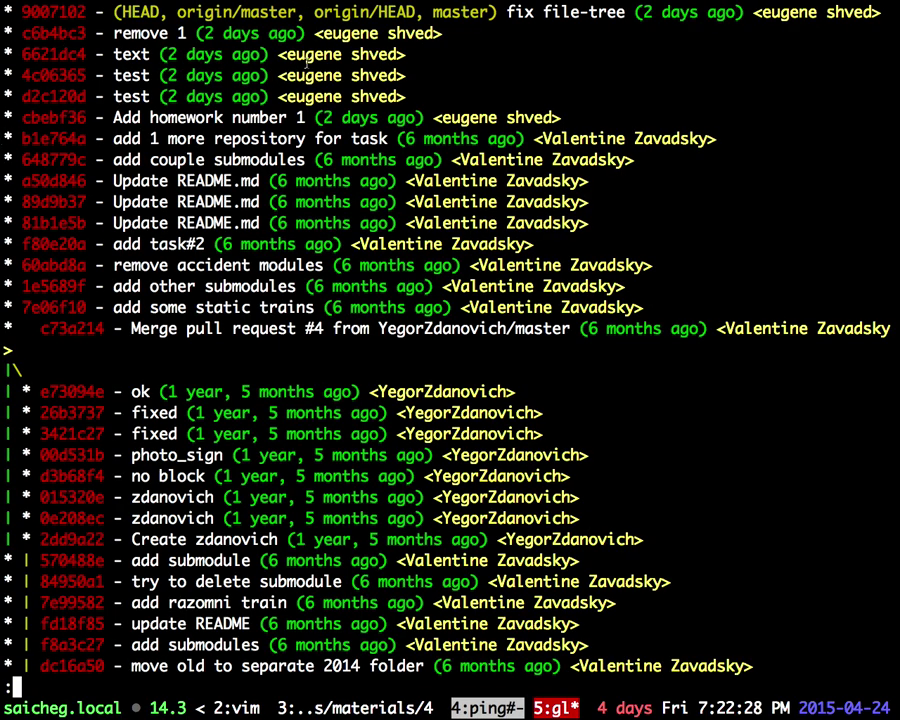
left_click_drag(125, 12, 158, 12)
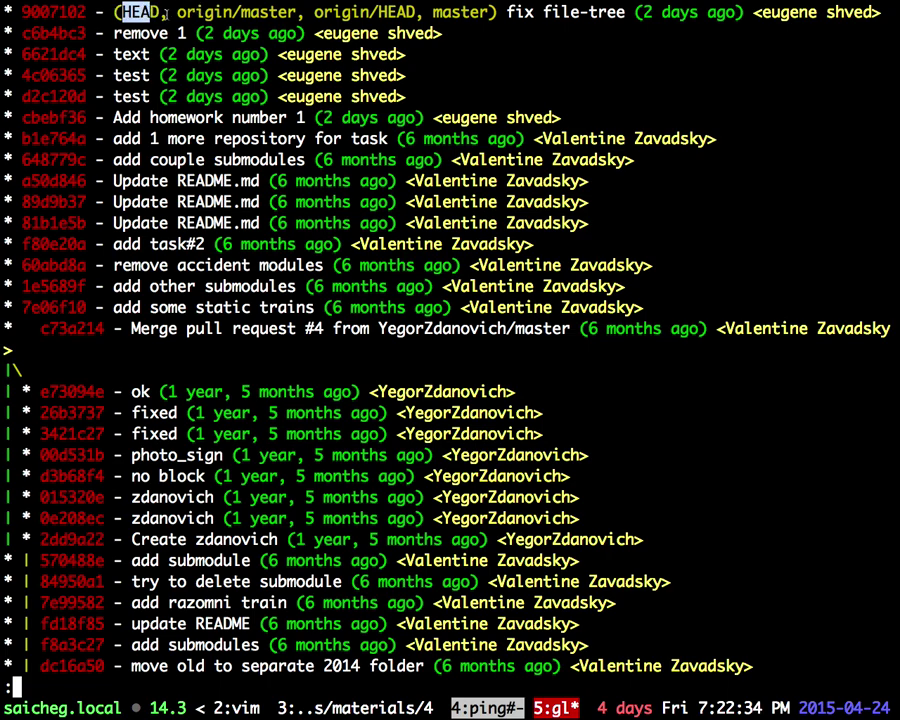
key("q")
Step: Start an interactive rebase with git rebase HEAD~5 -i
key("Up")
key("Up")
key("Up")
key("Up")
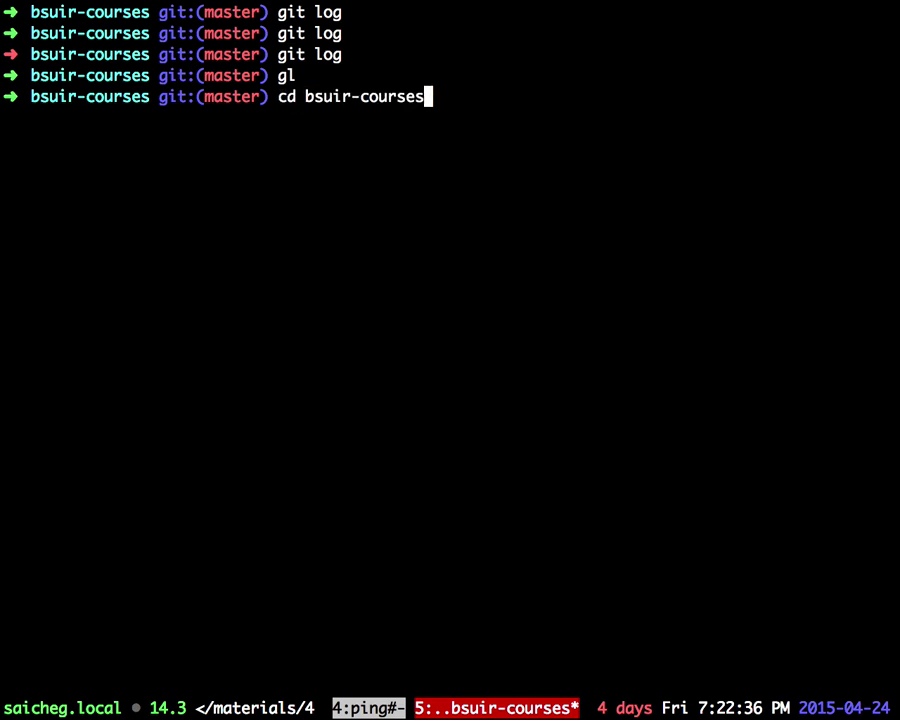
key("Return")
type("git rebase")
type("HEAD")
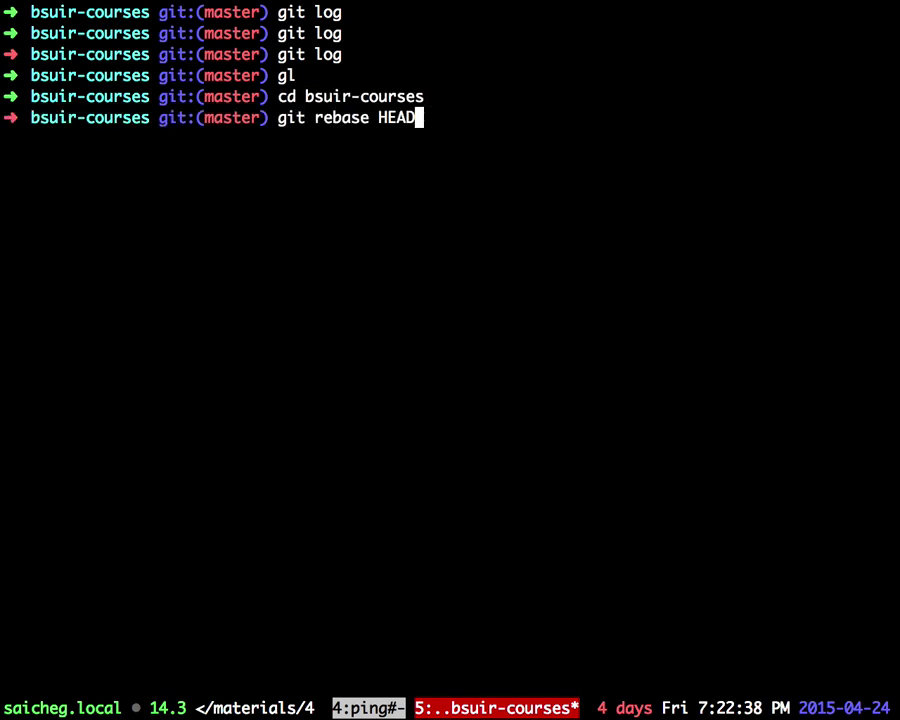
type("~5")
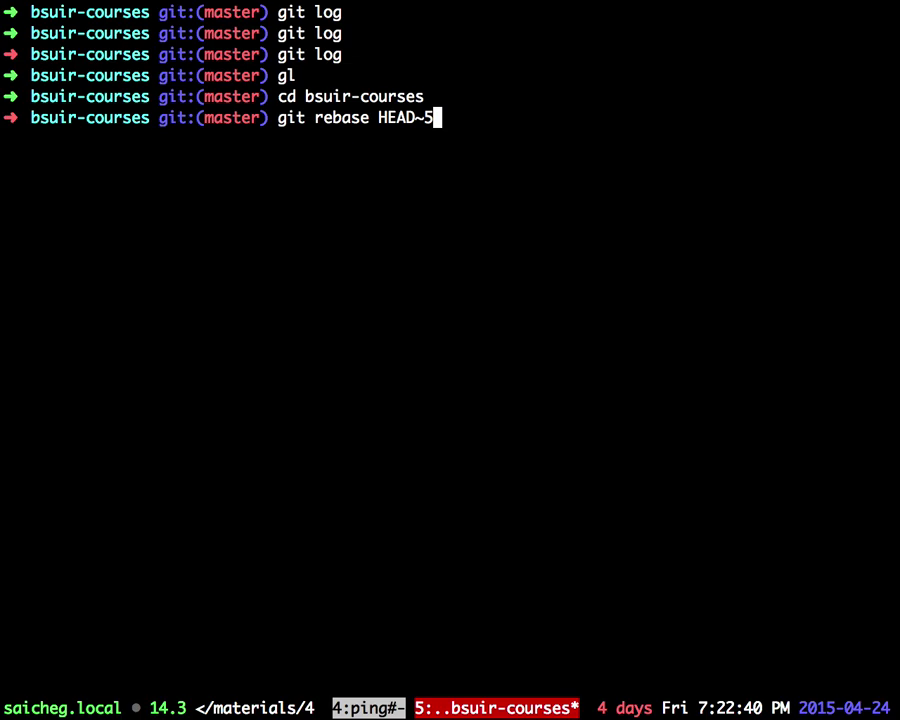
type(" -i")
key("Return")
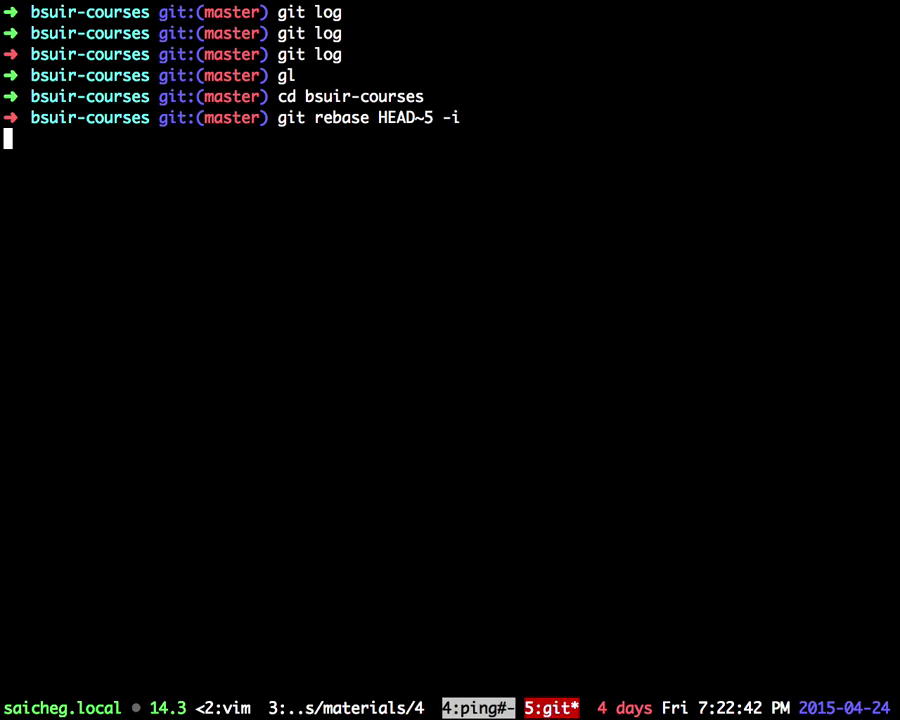
Step: Hide the file tree and move through the rebase todo's commit lines, briefly selecting the later commits
key("ctrl+n")
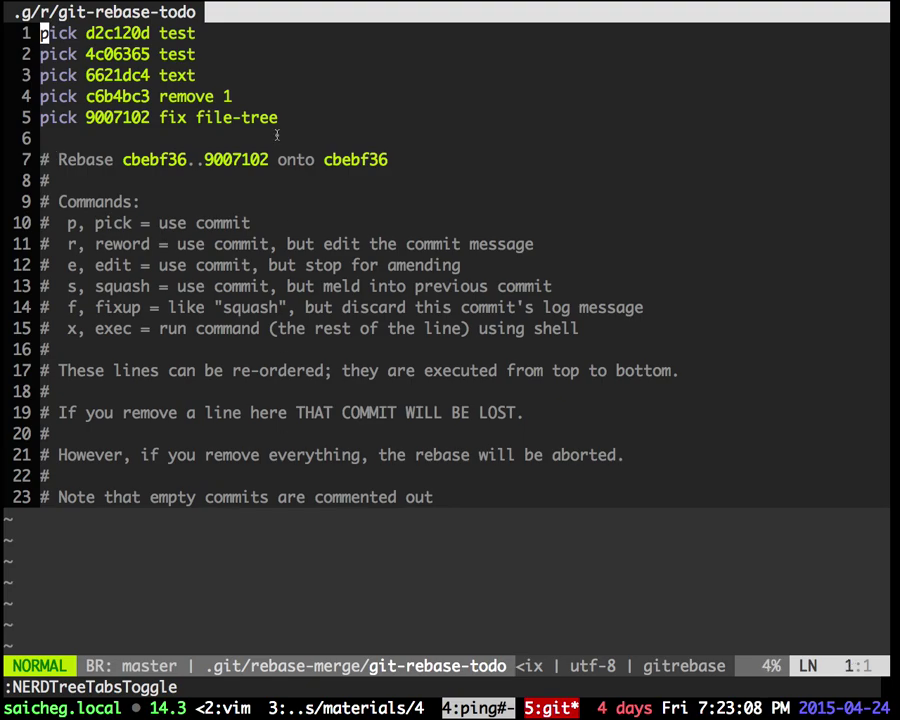
key("u")
key("j")
key("v")
key("l")
key("l")
key("j")
key("j")
key("j")
key("Escape")
key("k")
key("k")
key("k")
key("0")
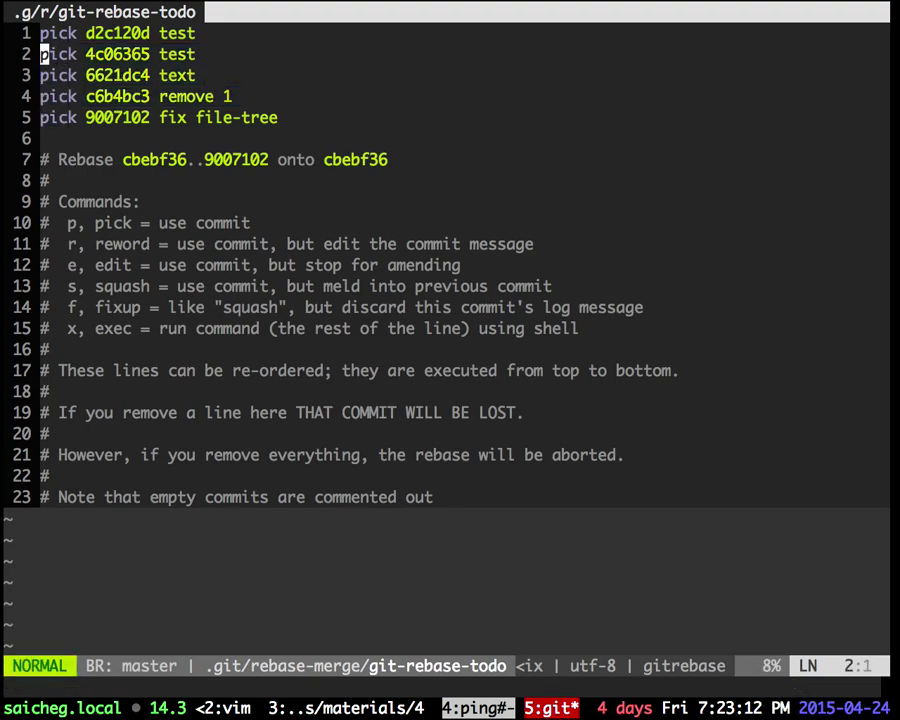
key("j")
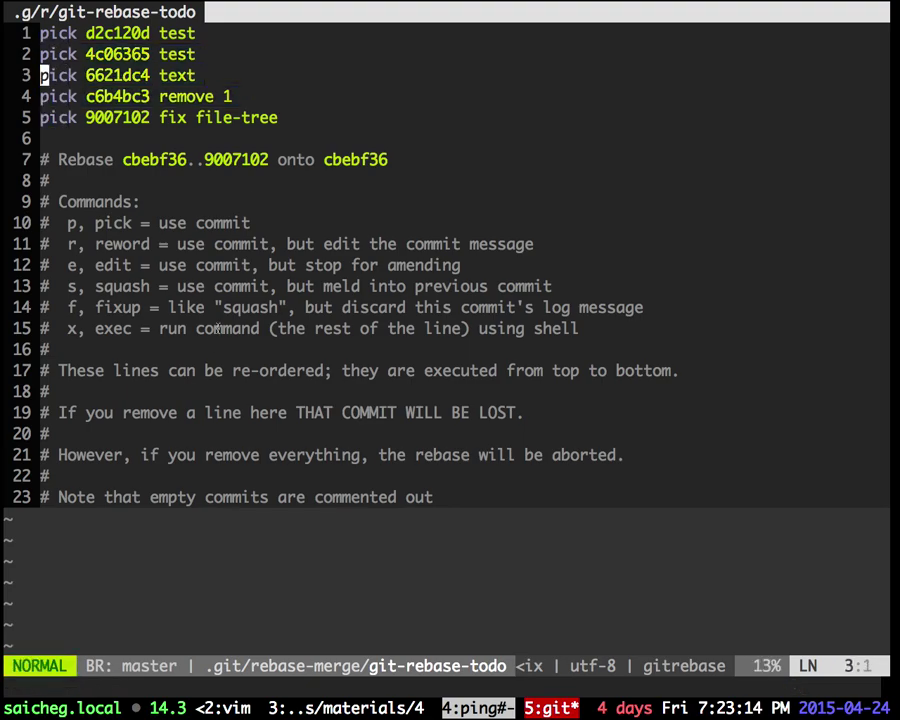
Step: Highlight the pick, reword, squash and fixup command explanations, then switch to Chrome
left_click_drag(67, 223, 243, 226)
left_click_drag(104, 244, 232, 246)
left_click_drag(122, 286, 209, 287)
left_click_drag(95, 307, 141, 329)
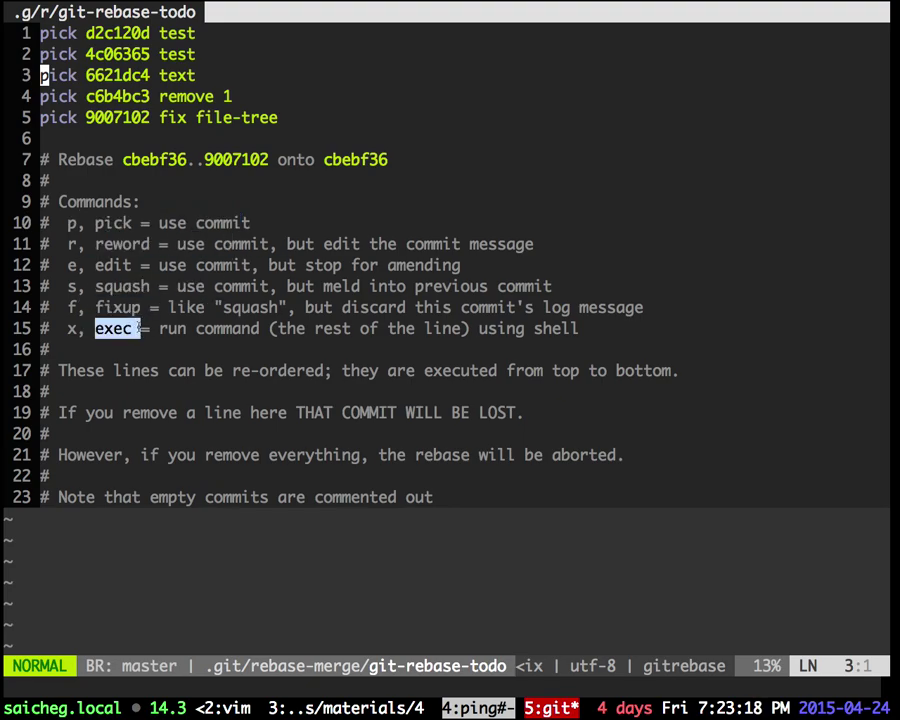
key("k")
key("super+Tab")
Step: Close the fork's repository page and open PR #33's first 'test' commit diff
scroll(164, 354, "left", 2)
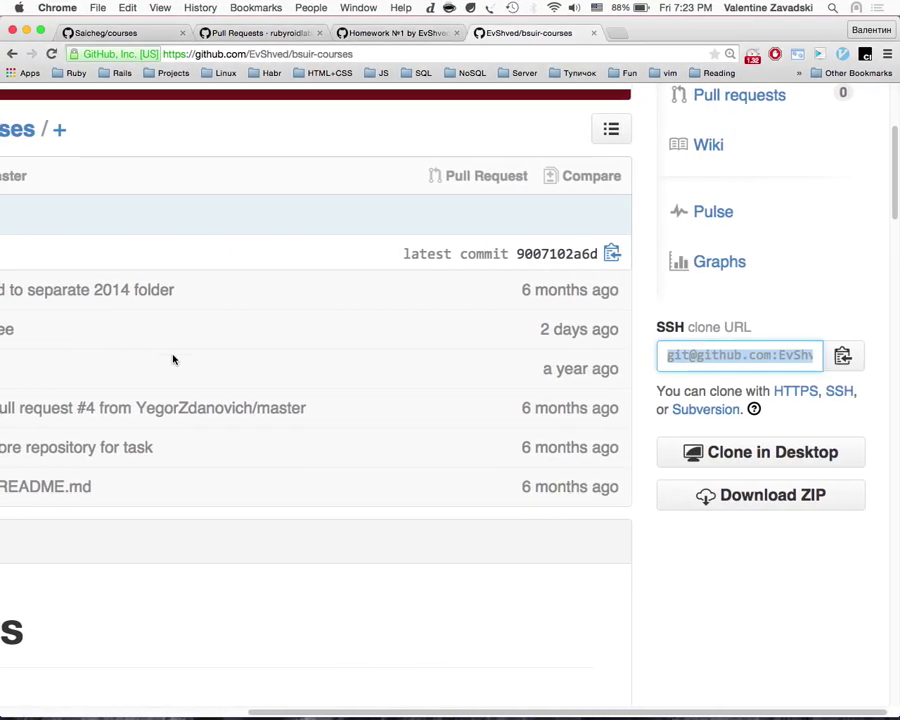
scroll(164, 354, "up", 5)
scroll(661, 396, "up", 2)
scroll(717, 362, "left", 5)
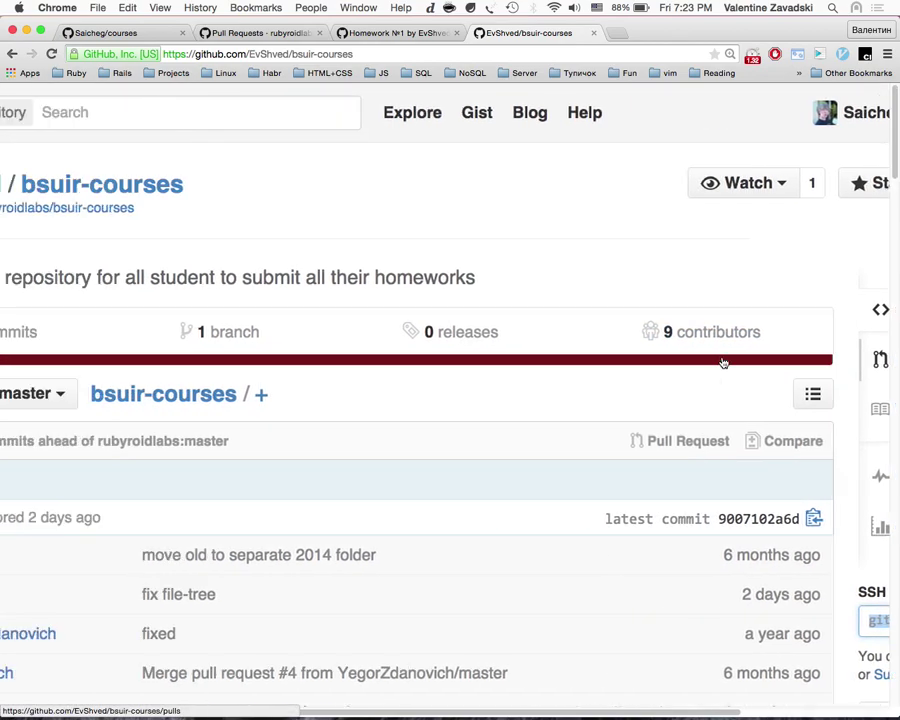
key("super+w")
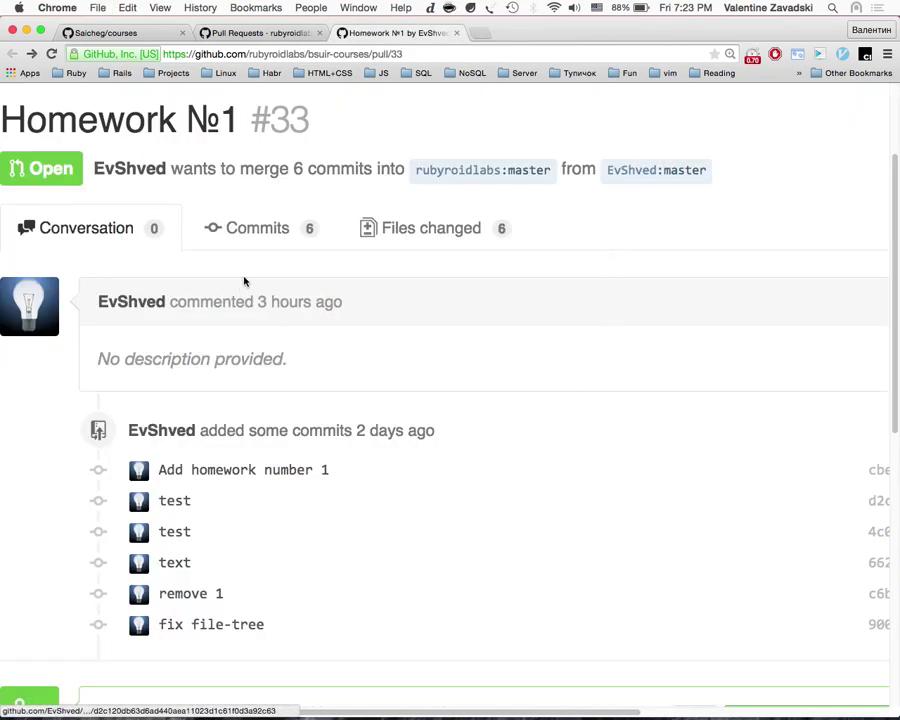
left_click(174, 501)
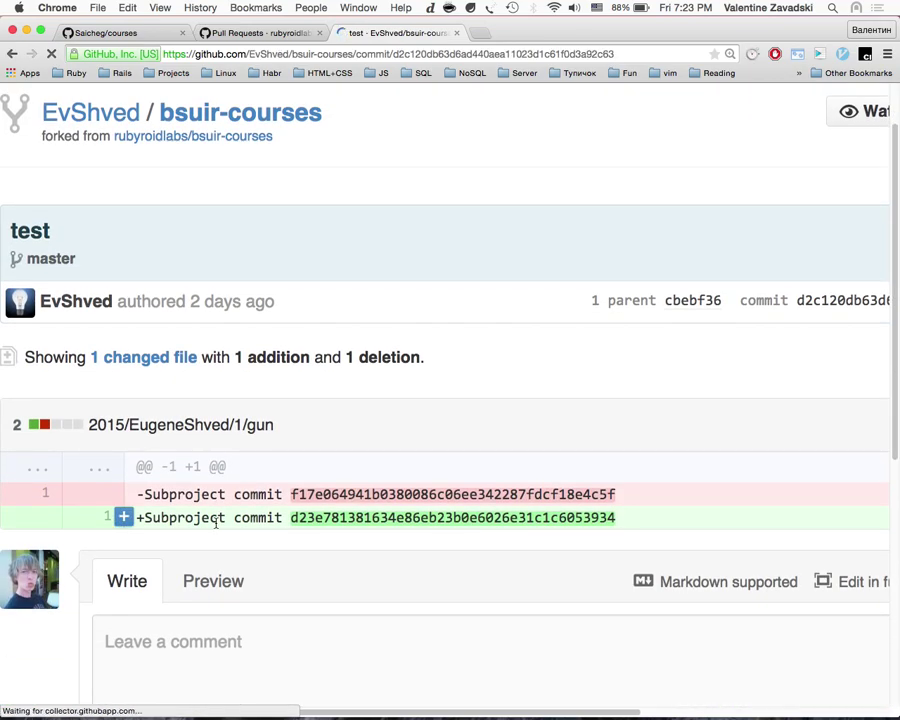
Step: Return to the rebase list and trial-delete the second commit's pick, then undo it
key("super+Tab")
key("d")
key("w")
key("i")
key("Escape")
key("u")
key("j")
Step: Remove the pick command from the second commit, 4c06365 test, ready to type a new action
key("d")
key("w")
key("Escape")
key("u")
key("k")
key("k")
key("j")
key("d")
key("w")
key("i")
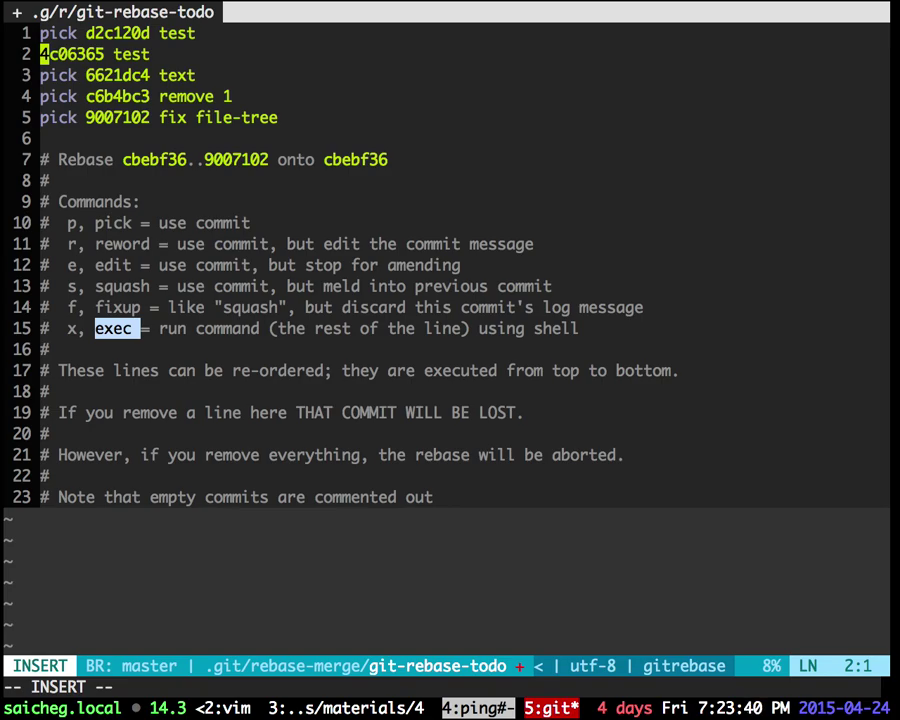
Step: Mark the second commit as squash and change pick to s on commits three to five
type("s")
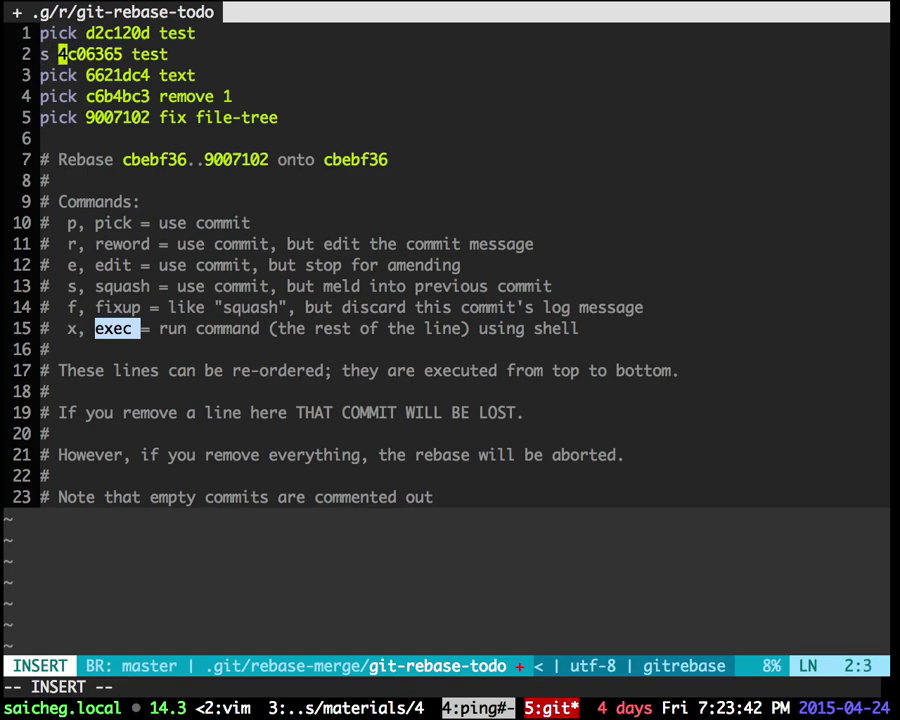
key("Escape")
key("Return")
key("v")
key("l")
key("l")
key("l")
key("d")
key("i")
key("Escape")
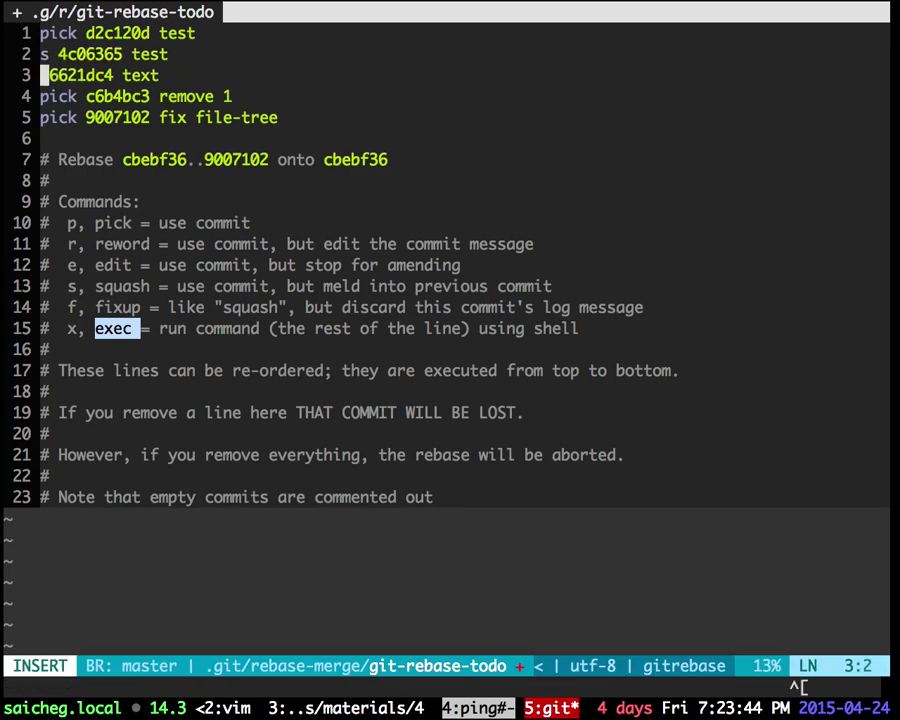
key("u")
key("ctrl+v")
key("j")
key("j")
key("l")
key("l")
key("l")
type("cs")
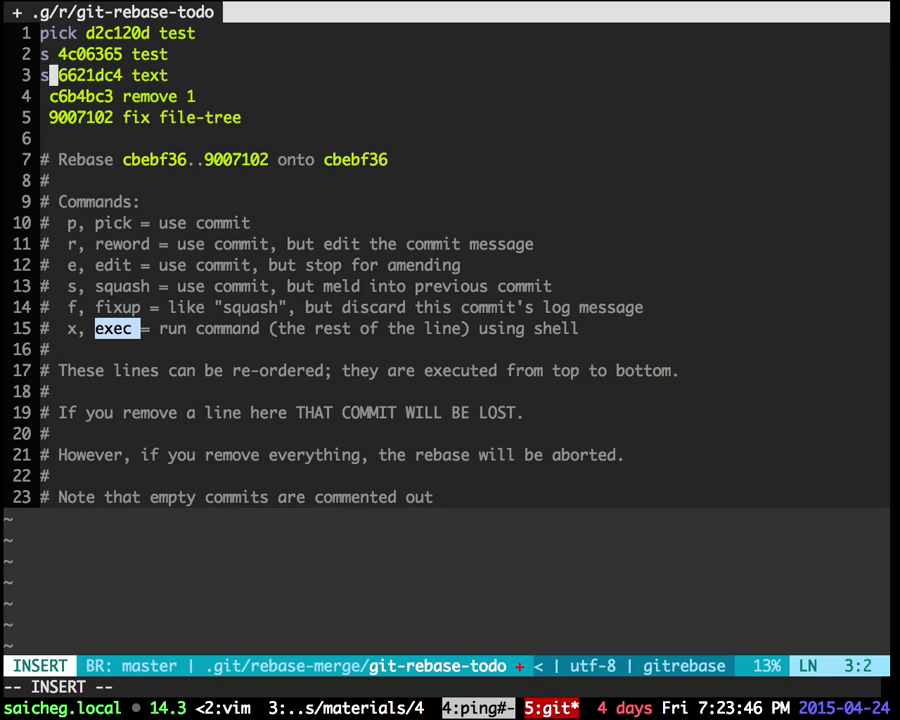
key("Escape")
Step: Change the first commit, d2c120d, from pick to r for rewording
key("j")
key("k")
key("k")
key("k")
key("ctrl+v")
key("Escape")
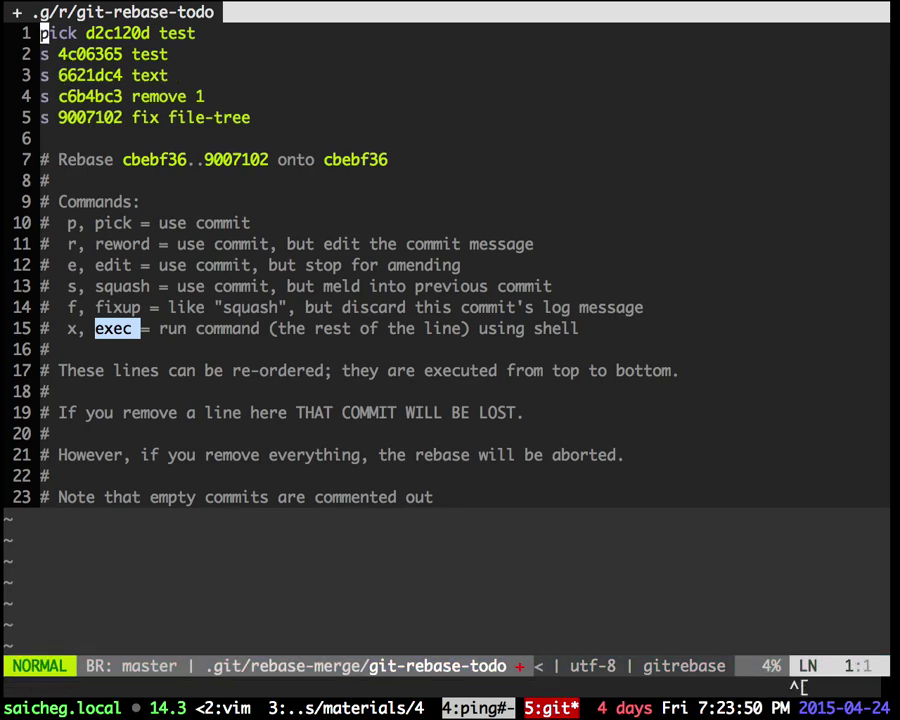
type("dwi")
type("r")
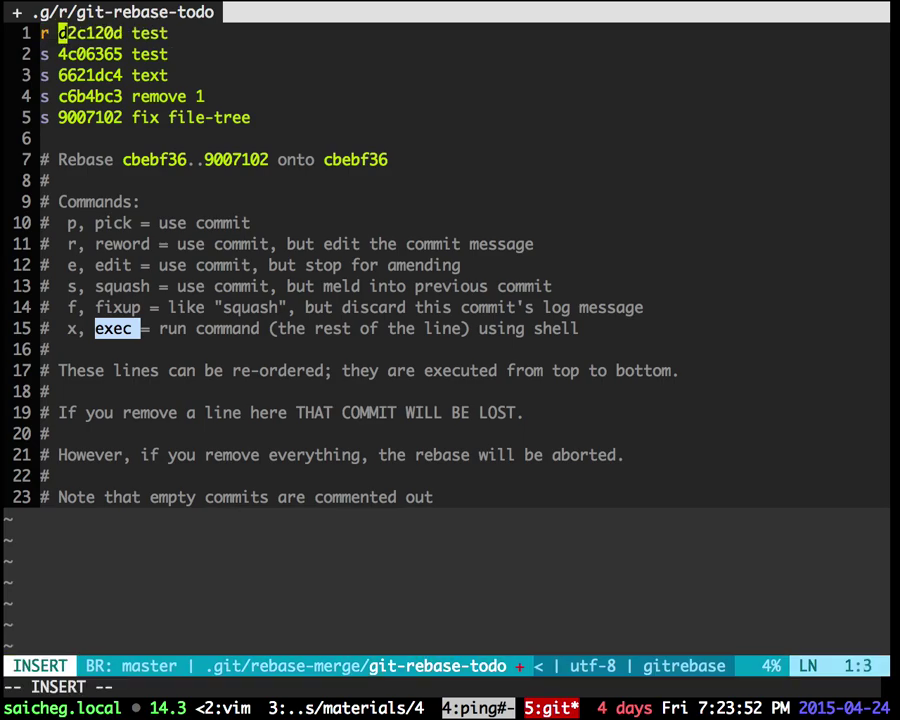
key("Escape")
Step: Save the rebase todo with :w
type(":w")
key("Return")
key("j")
key("ctrl+v")
key("j")
key("j")
key("j")
key("ctrl+c")
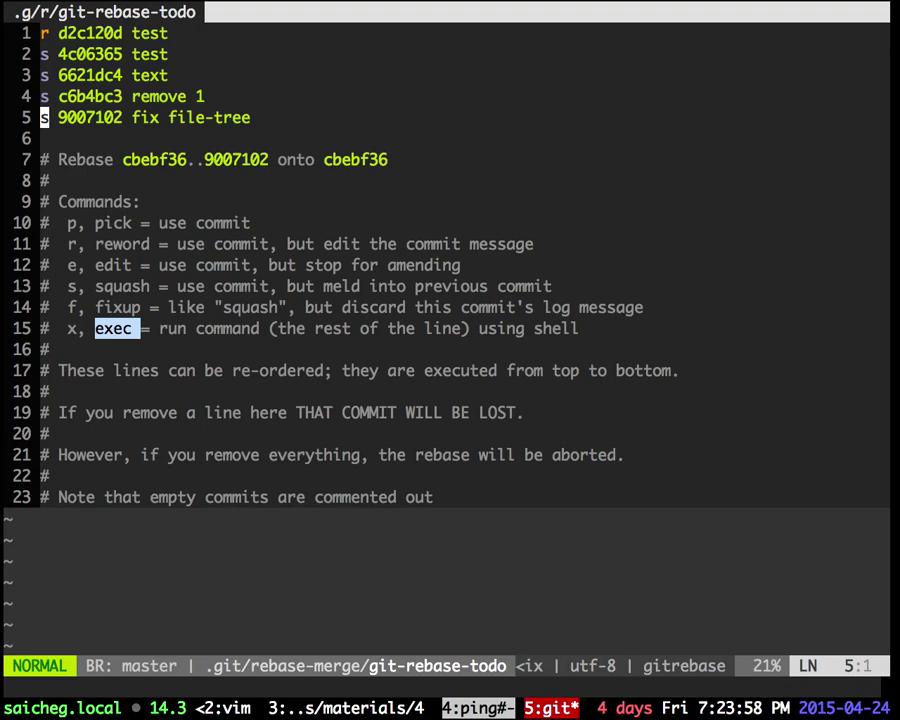
Step: Save the todo with :wq to start the rebase and trim the commit message's trailing line
type(":wq")
key("Return")
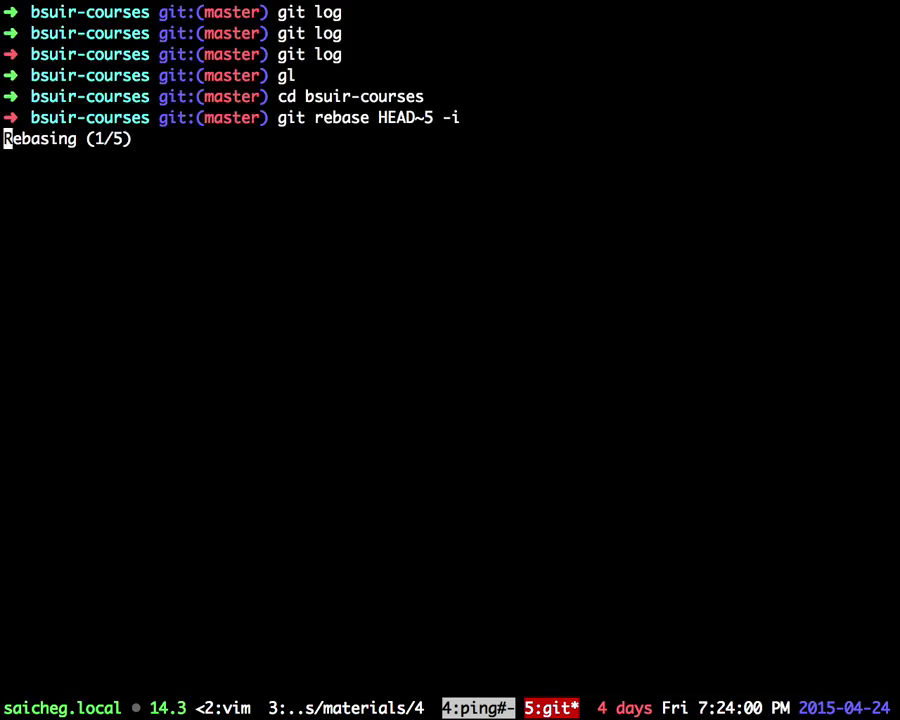
key("ctrl+n")
key("shift+g")
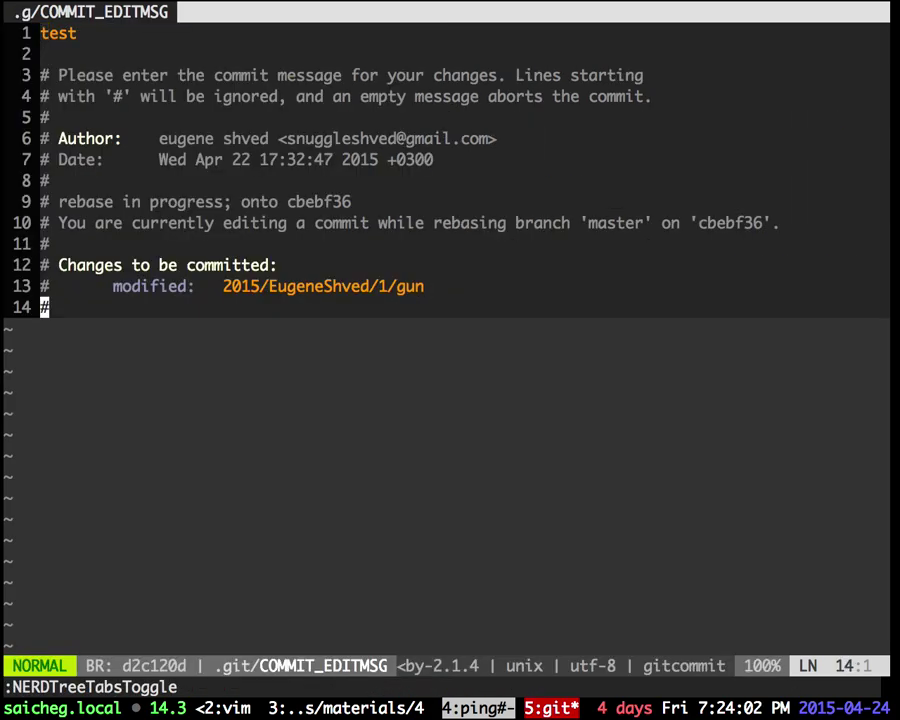
key("d")
key("d")
key("g")
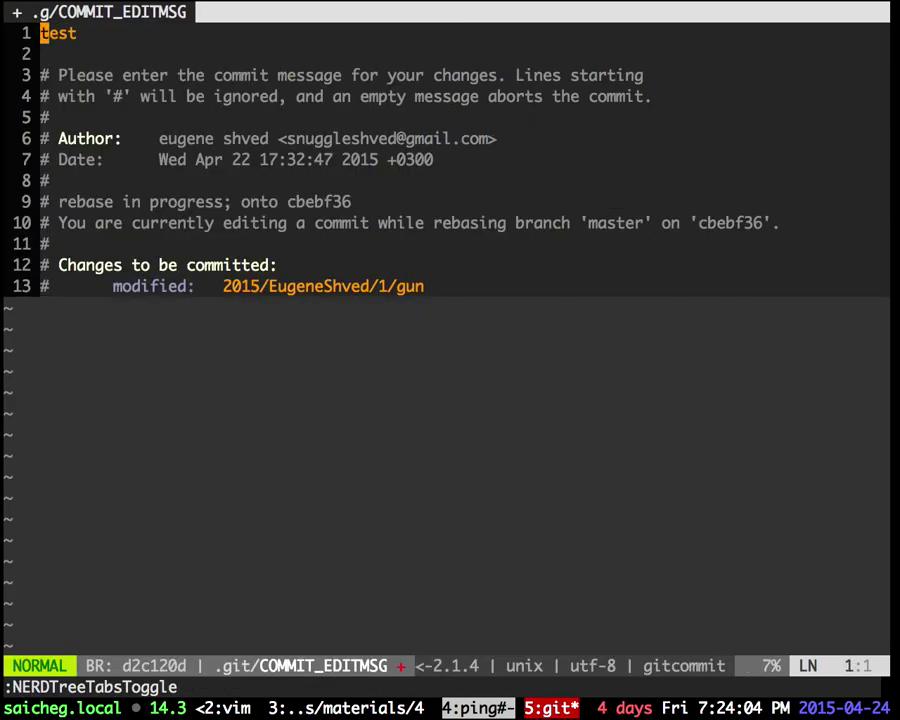
Step: Replace the first commit's message 'test' with a new implement message and save it
type("dwiimpl")
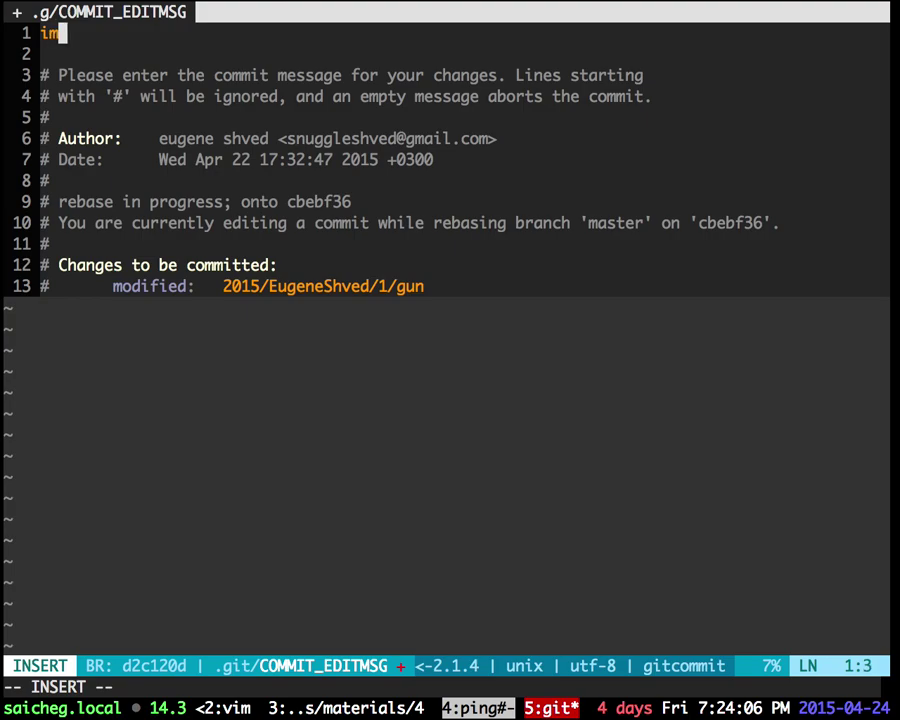
type("ement PARA")
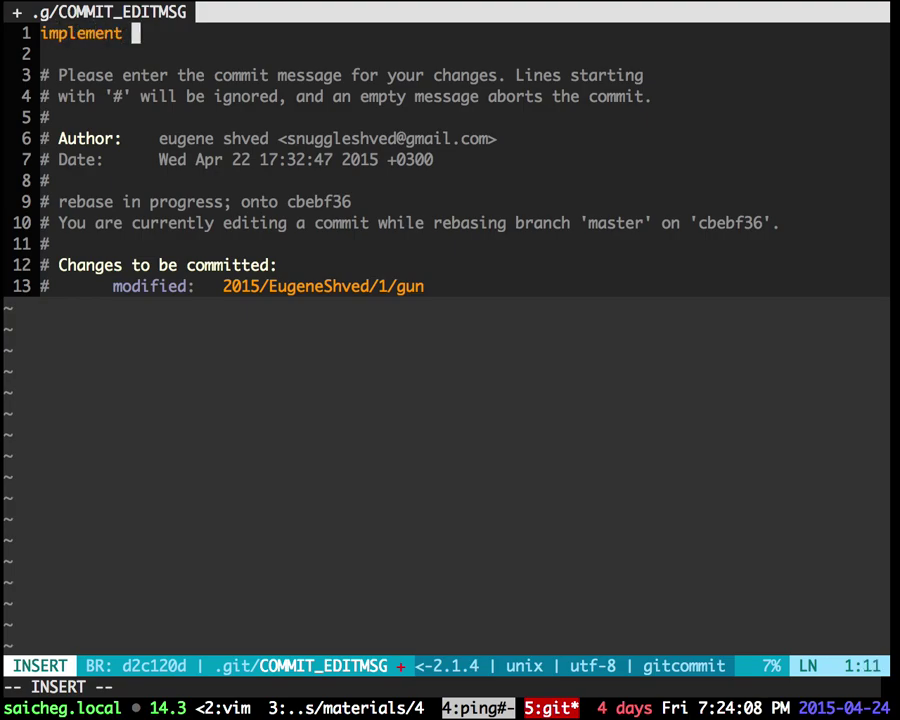
type("MOZ")
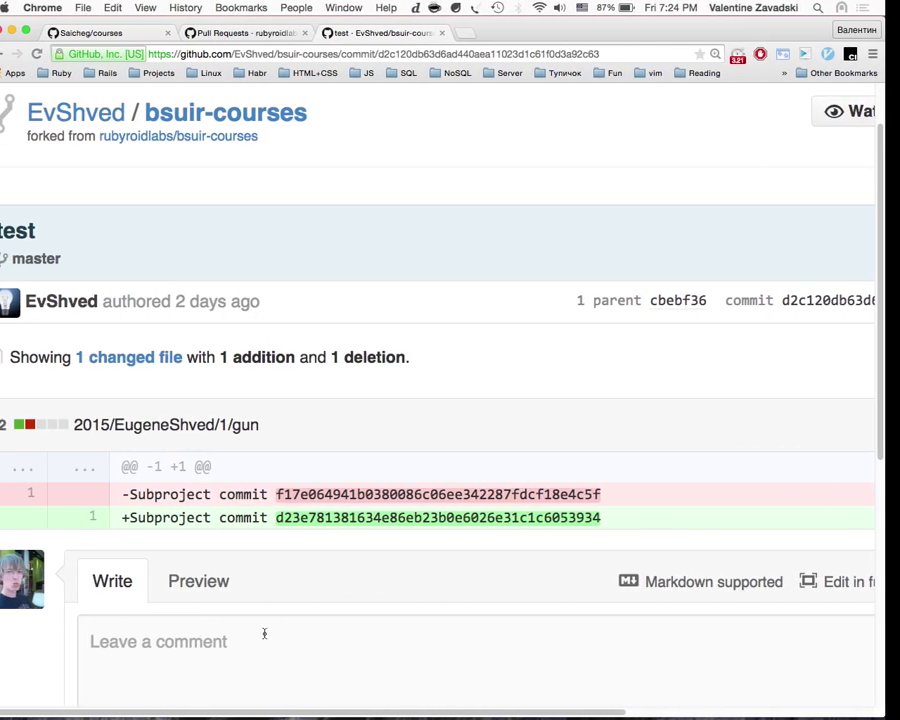
scroll(281, 675, "down", 2)
scroll(281, 675, "up", 3)
key("super+bracketleft")
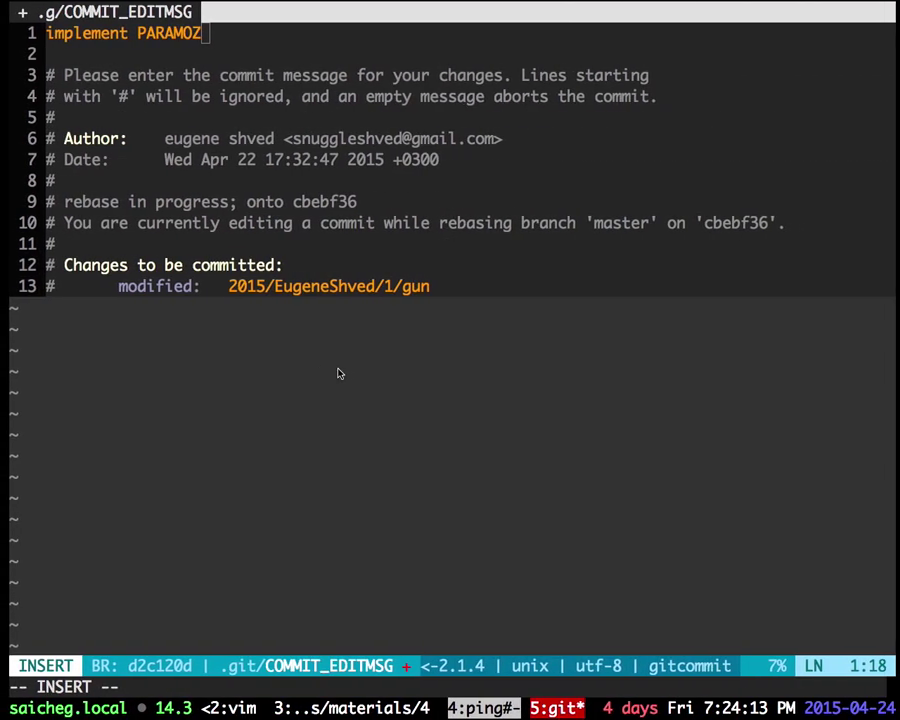
key("Escape")
type("bcwPUSHKA NIGGA")
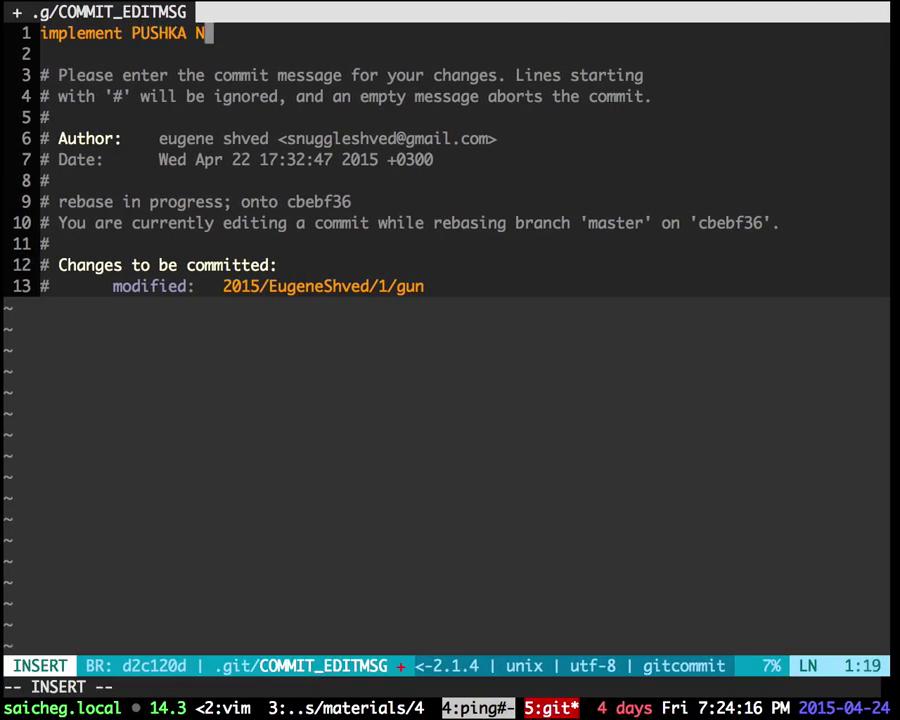
type(" YO")
key("Escape")
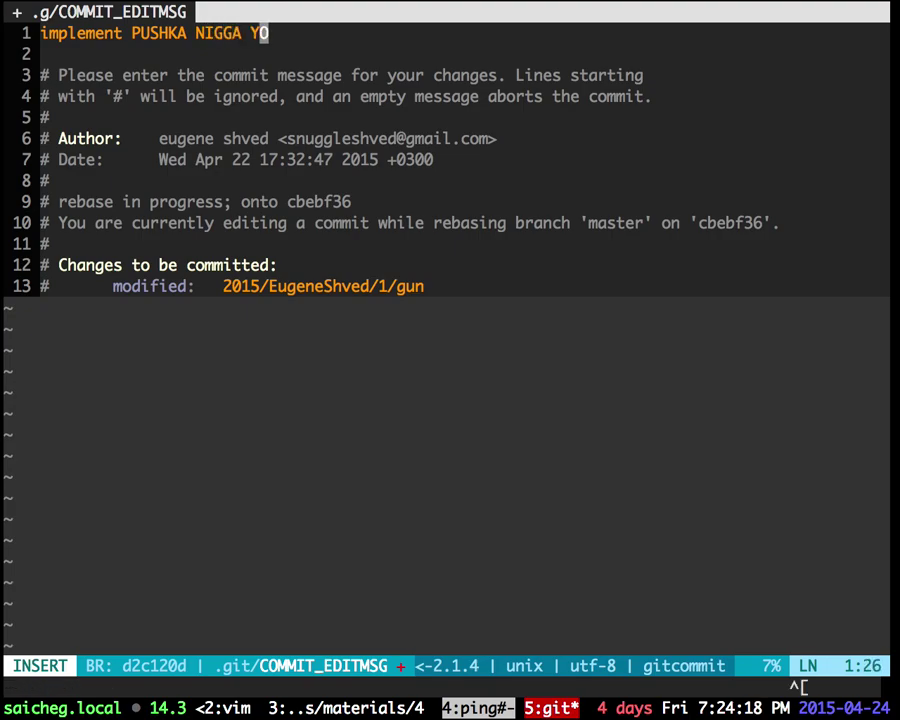
type(":w")
key("Return")
type(":q")
key("Return")
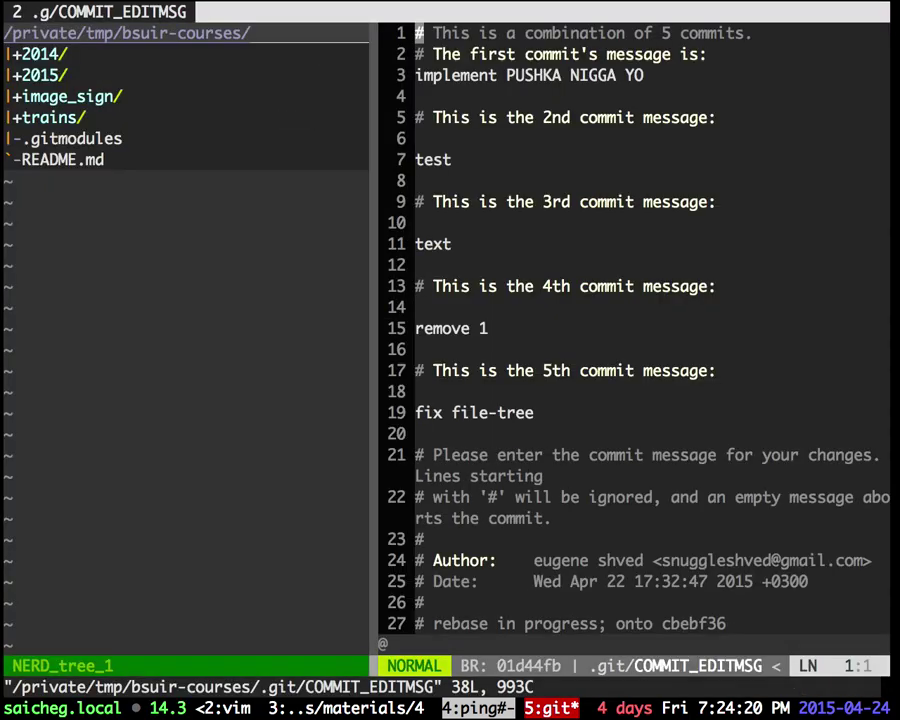
Step: Delete the other four commit messages from the squash message and save with :wq
key("j")
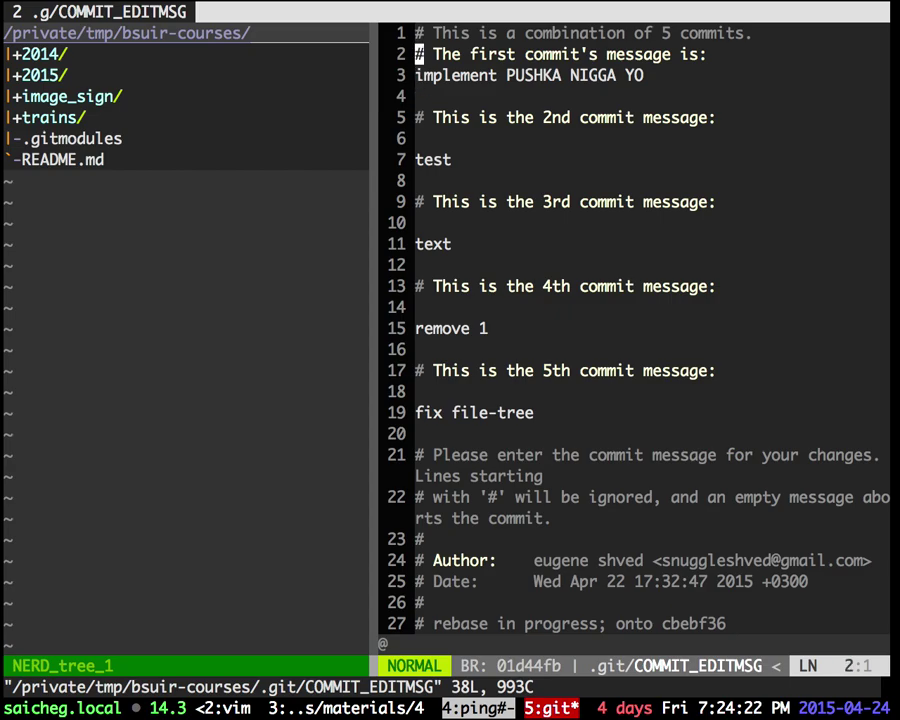
key("j")
key("j")
key("ctrl+n")
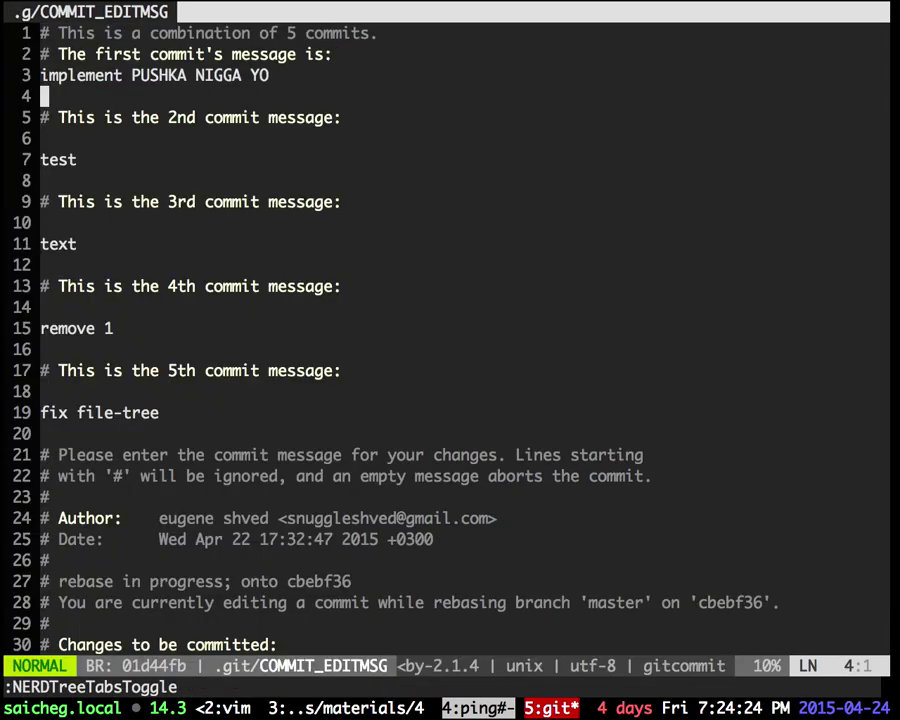
key("j")
key("V")
key("j")
key("j")
key("j")
key("j")
key("j")
key("j")
key("j")
key("j")
key("j")
key("j")
key("j")
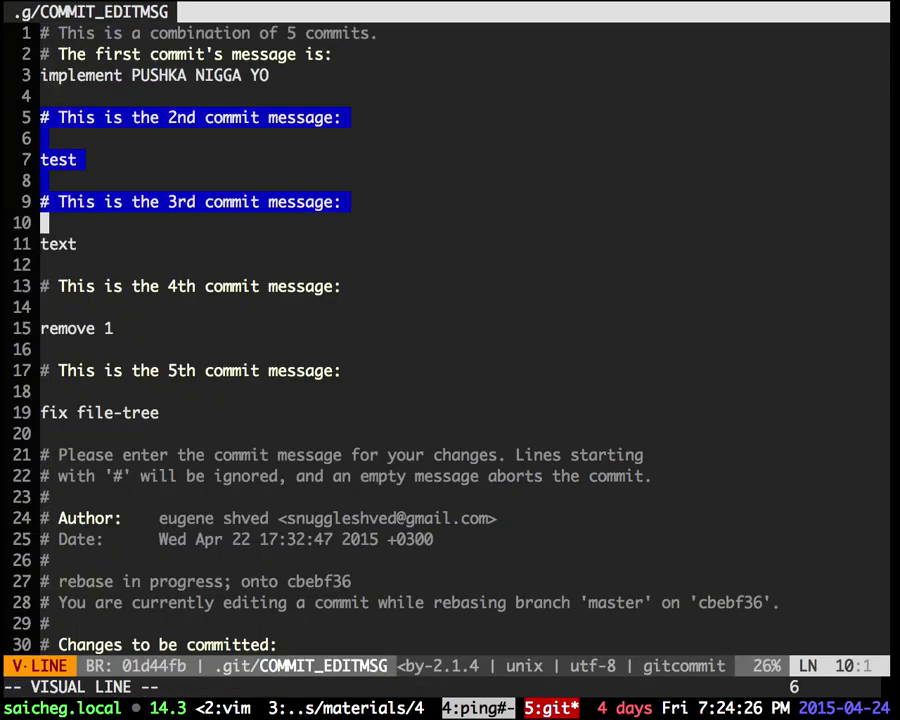
key("j")
key("j")
key("j")
key("d")
key("d")
key("d")
key("k")
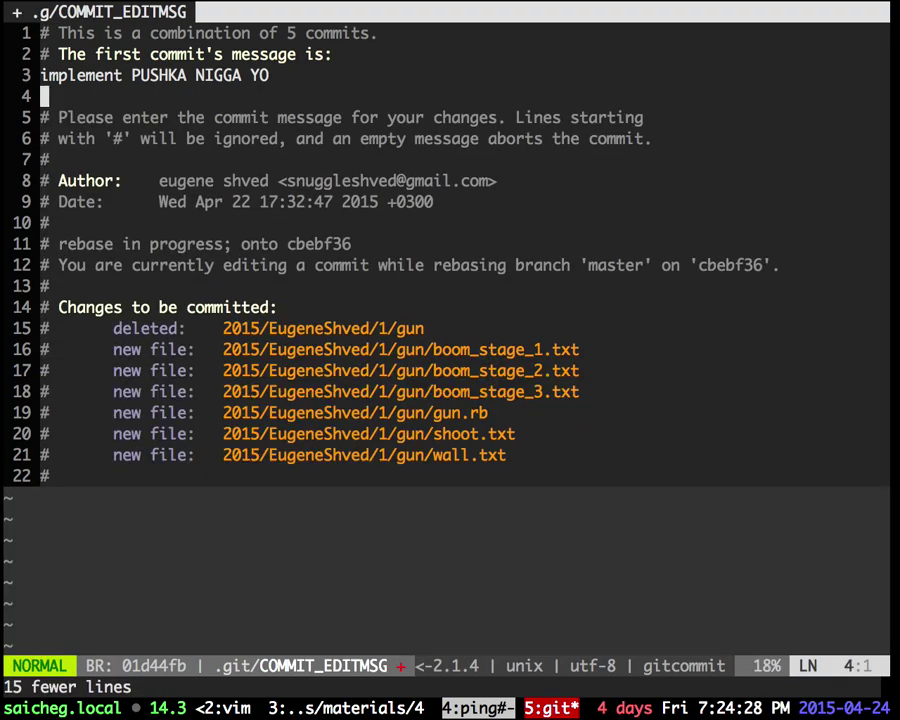
key("d")
key("d")
type(":wq")
key("Return")
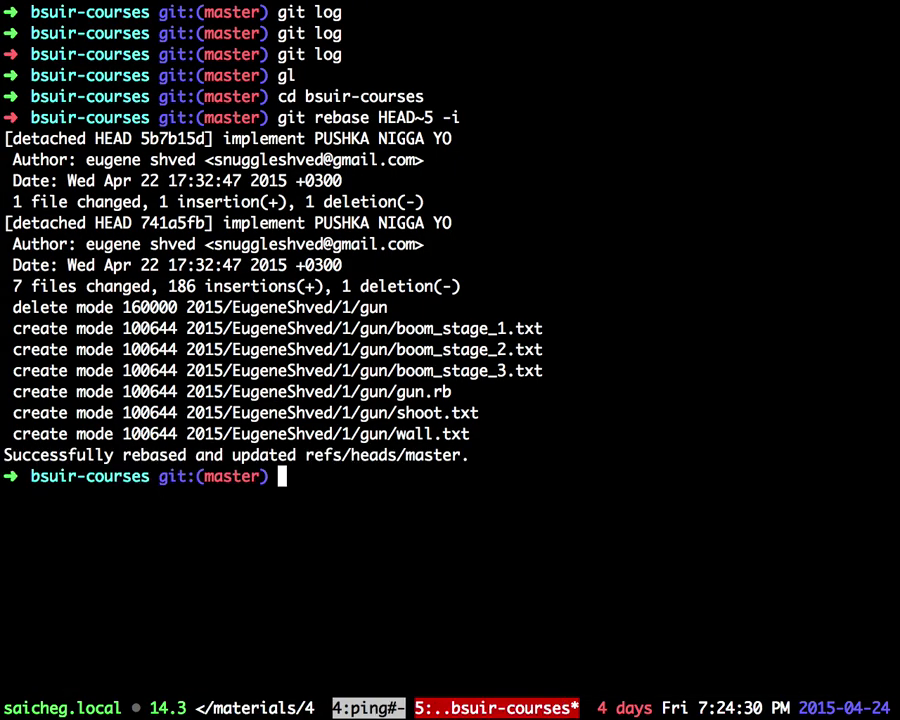
Step: Show the commit graph with gl and highlight the new combined commit
type("gl")
key("Return")
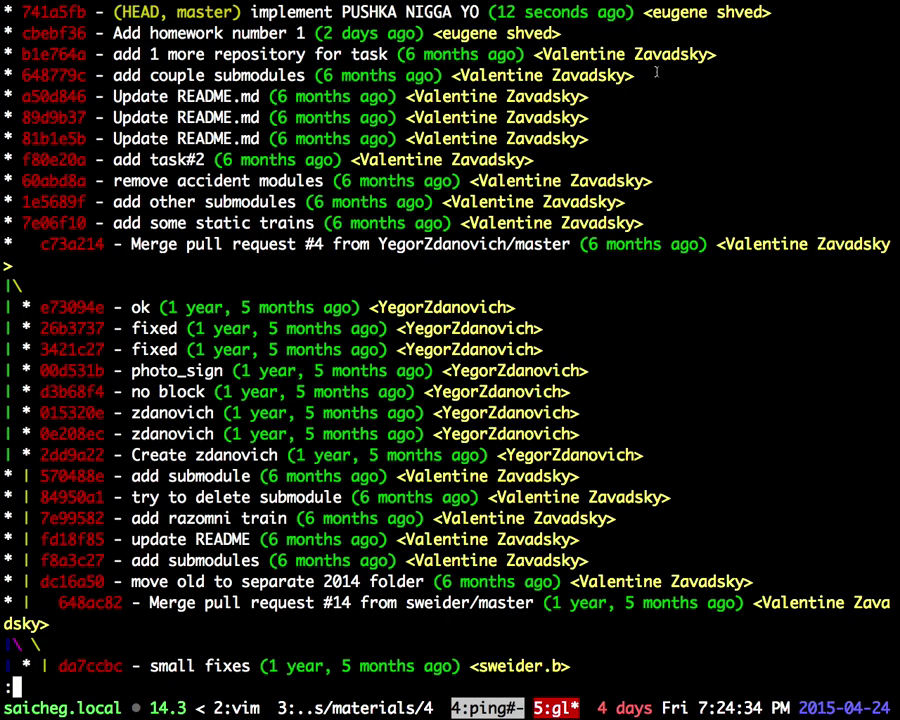
left_click_drag(706, 57, 406, 14)
left_click(410, 14)
left_click_drag(780, 12, 3, 12)
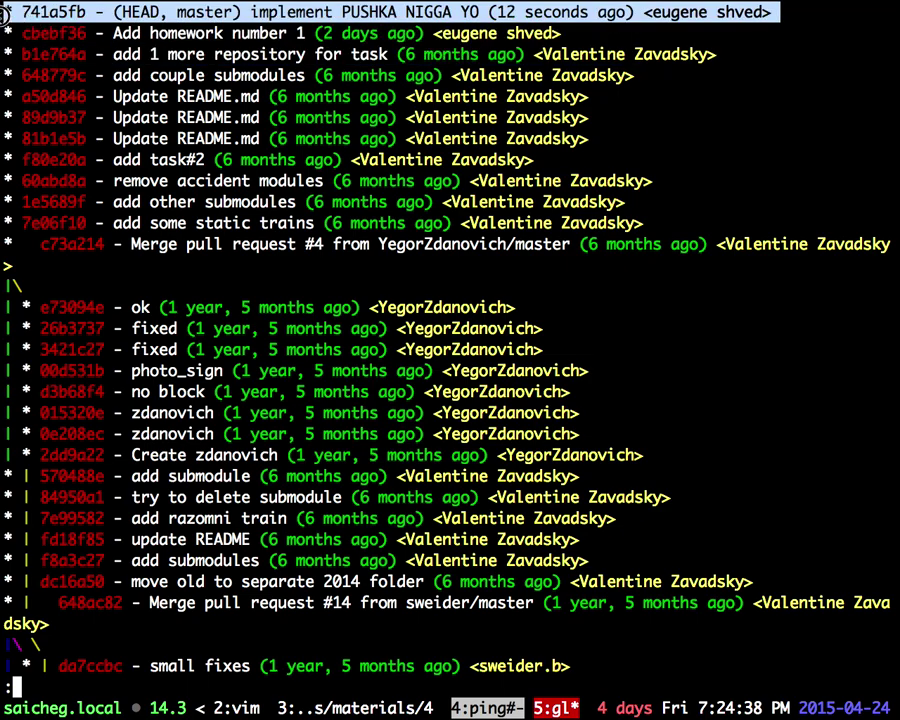
Step: Check git status, the log again, and the combined commit's changes with git show
type("qgit s")
key("Return")
type("gl")
key("Return")
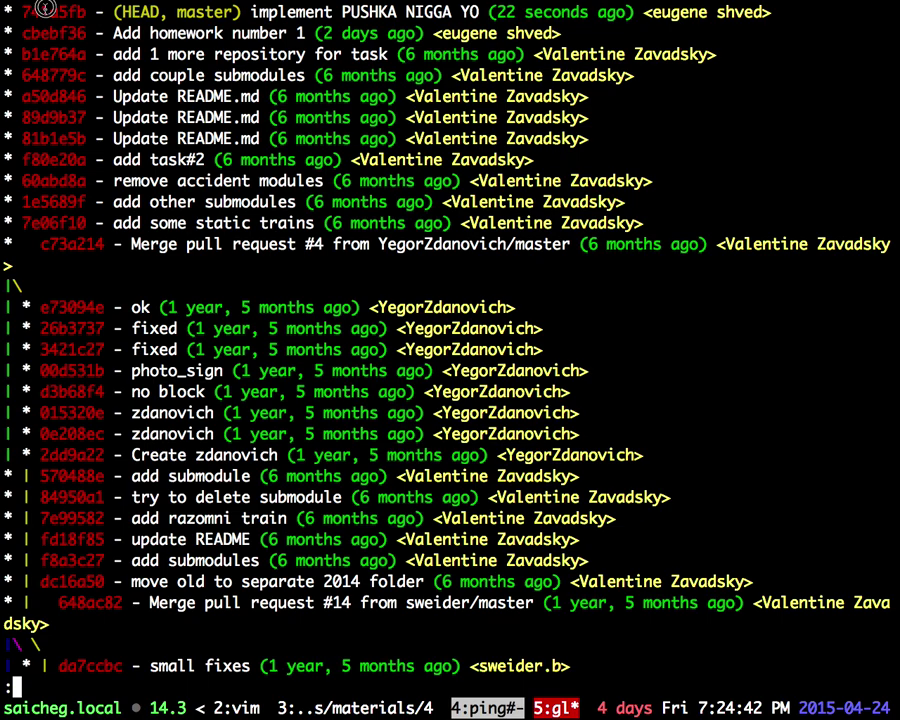
type("qgit show")
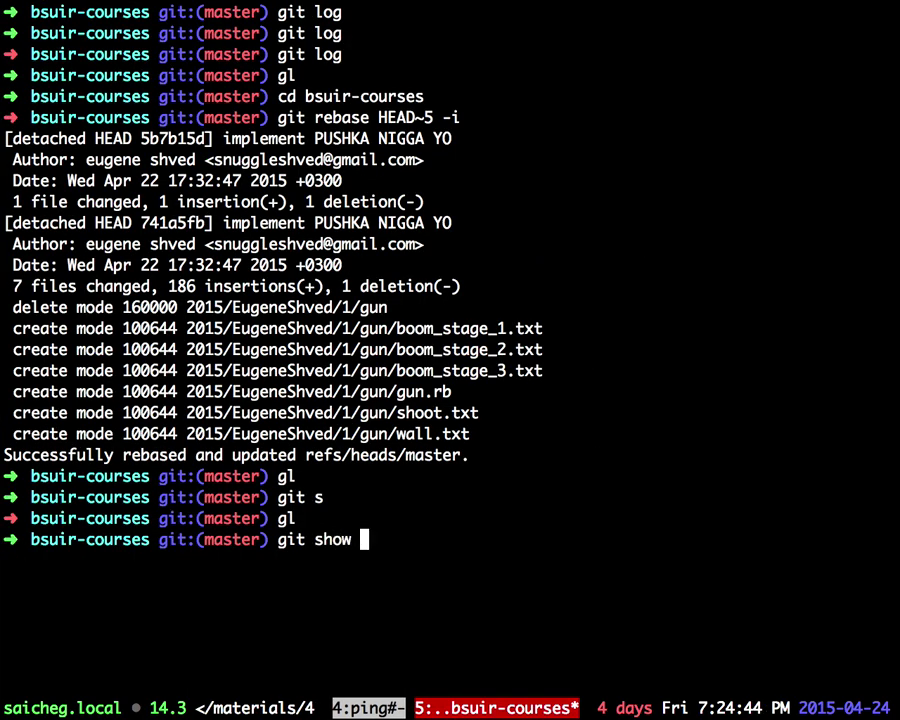
key("Return")
scroll(450, 360, "down", 2)
scroll(450, 360, "down", 10)
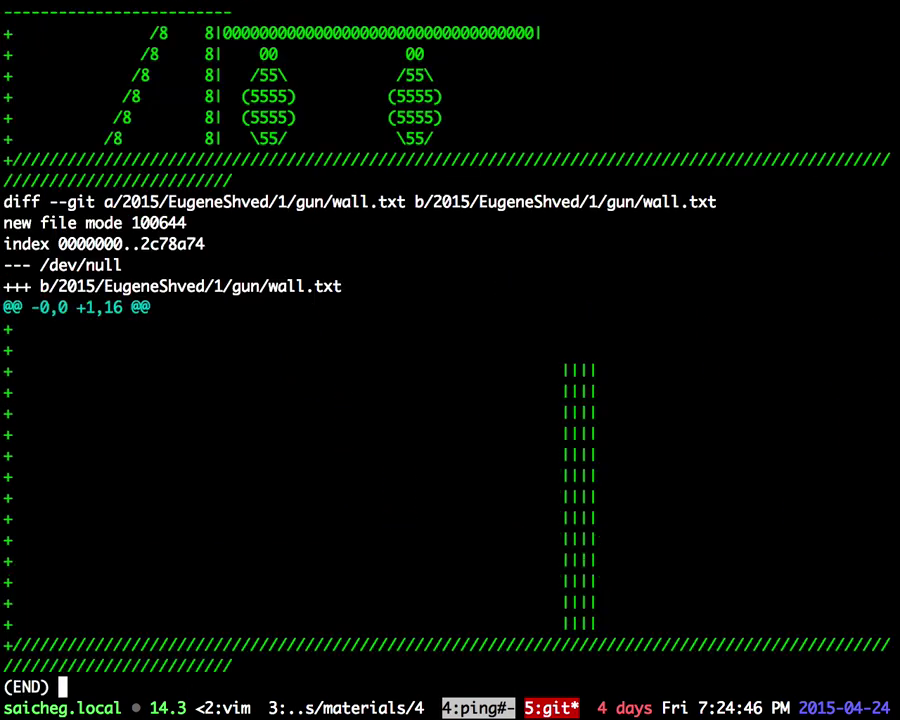
Step: Run git push origin master, which is denied with a permission error, then return to Chrome
type("qgit ")
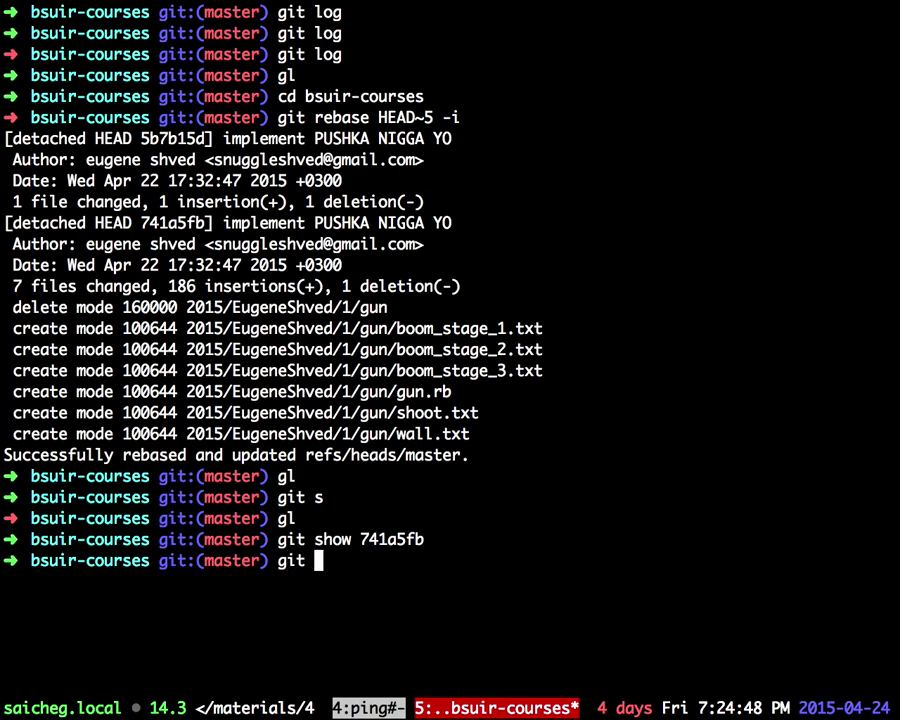
type("psuh")
key("BackSpace")
key("BackSpace")
key("BackSpace")
type("s")
key("BackSpace")
type("ush origin master")
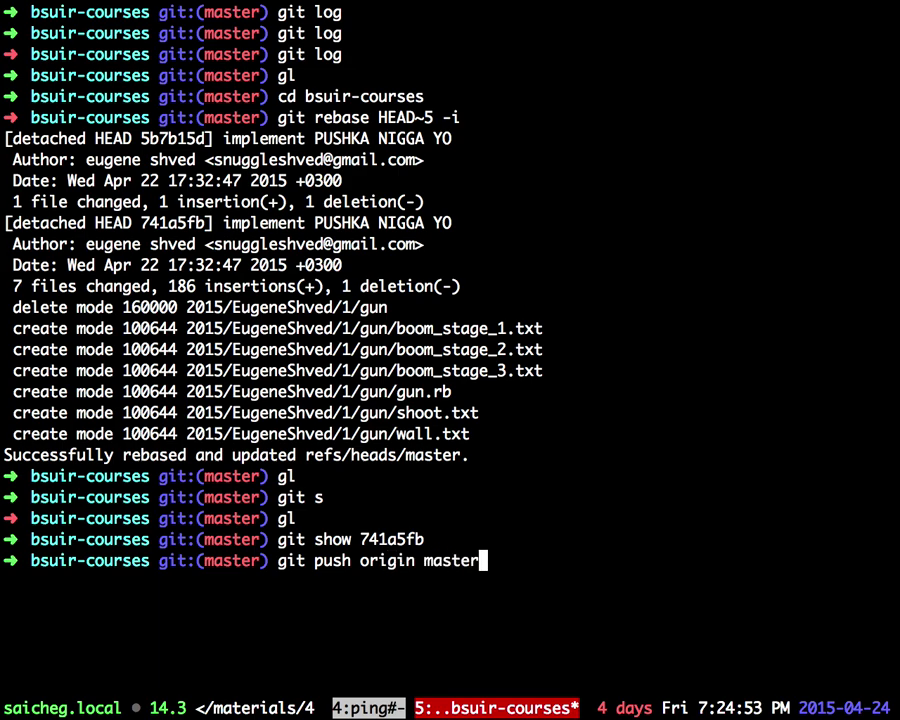
key("Return")
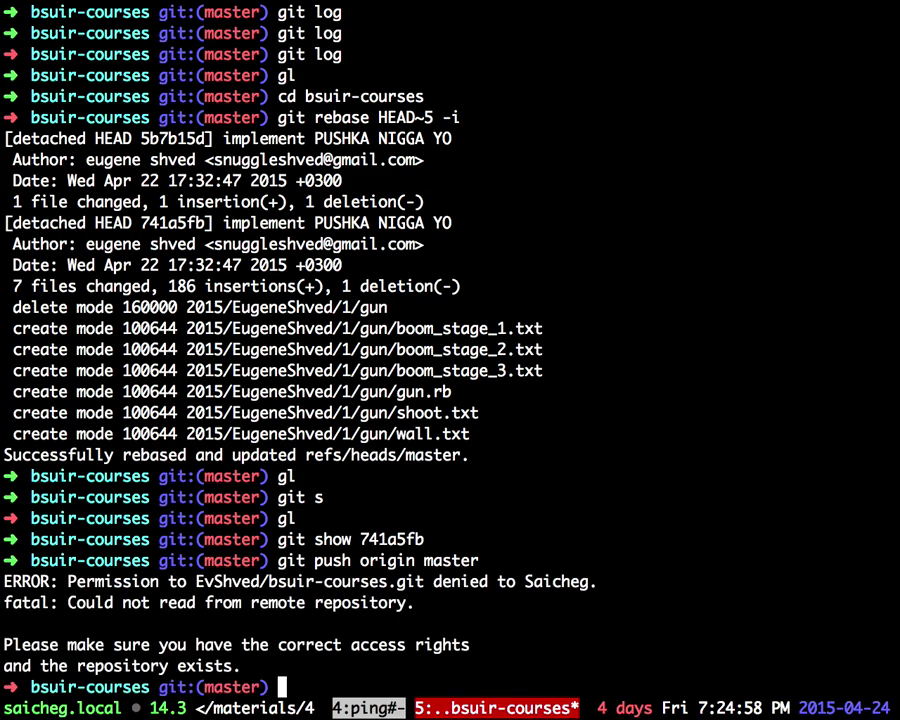
left_click_drag(88, 579, 537, 557)
key("ctrl+Left")
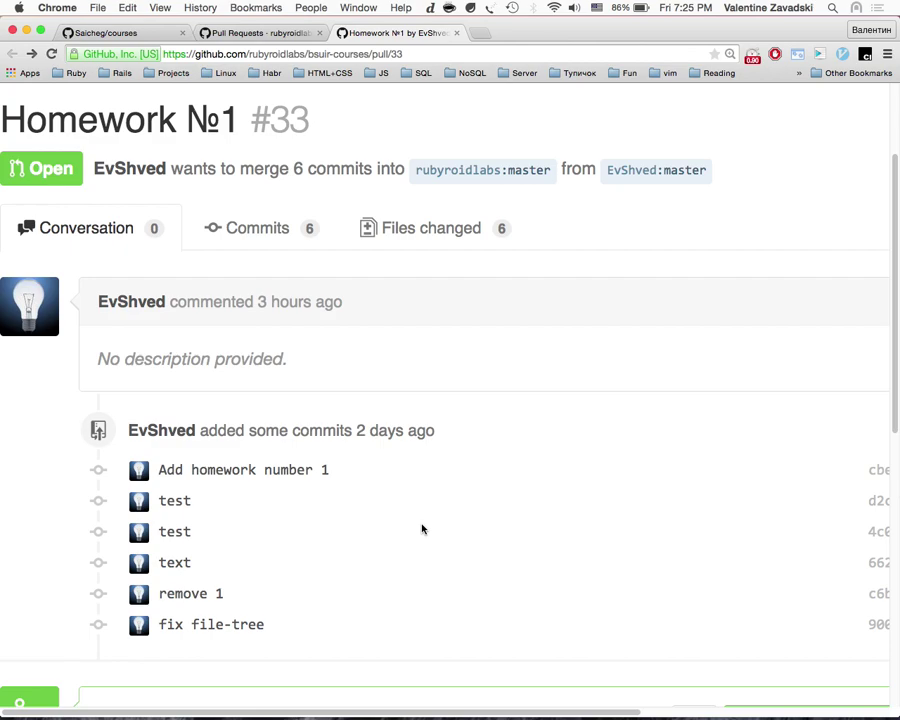
Step: Look over pull request #33's commits list, changed files and conversation
left_click(309, 235)
scroll(312, 370, "up", 3)
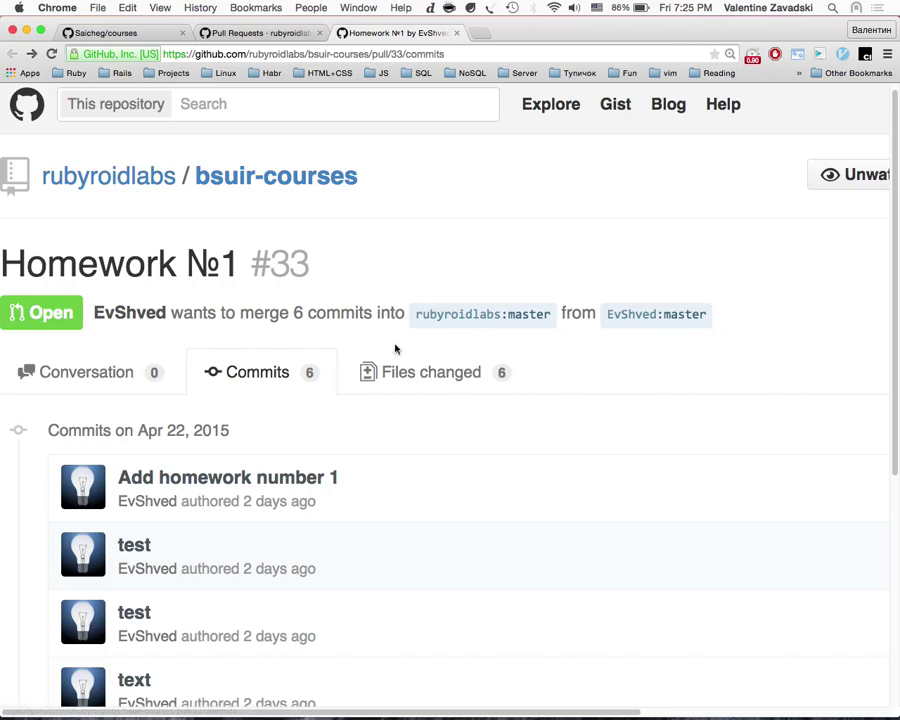
left_click(430, 370)
scroll(386, 480, "down", 10)
scroll(386, 486, "down", 5)
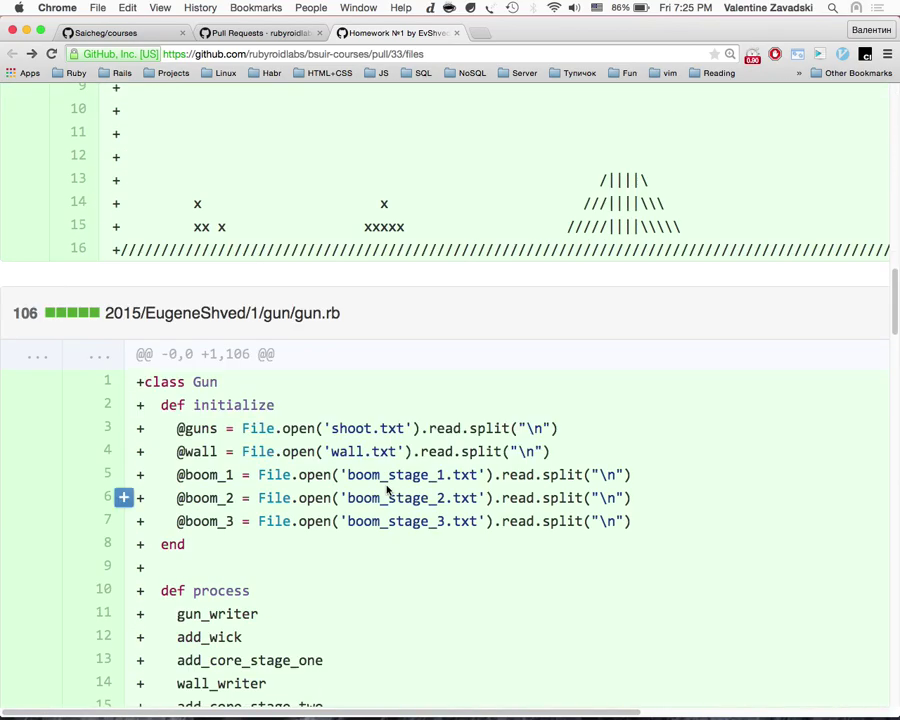
scroll(350, 462, "up", 20)
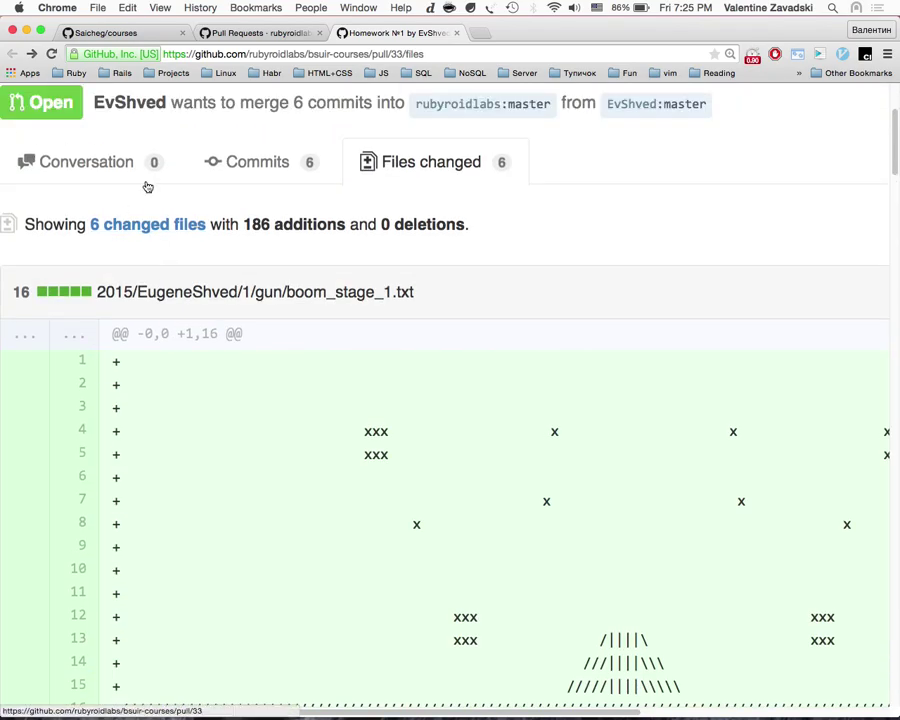
left_click(140, 178)
scroll(218, 442, "down", 2)
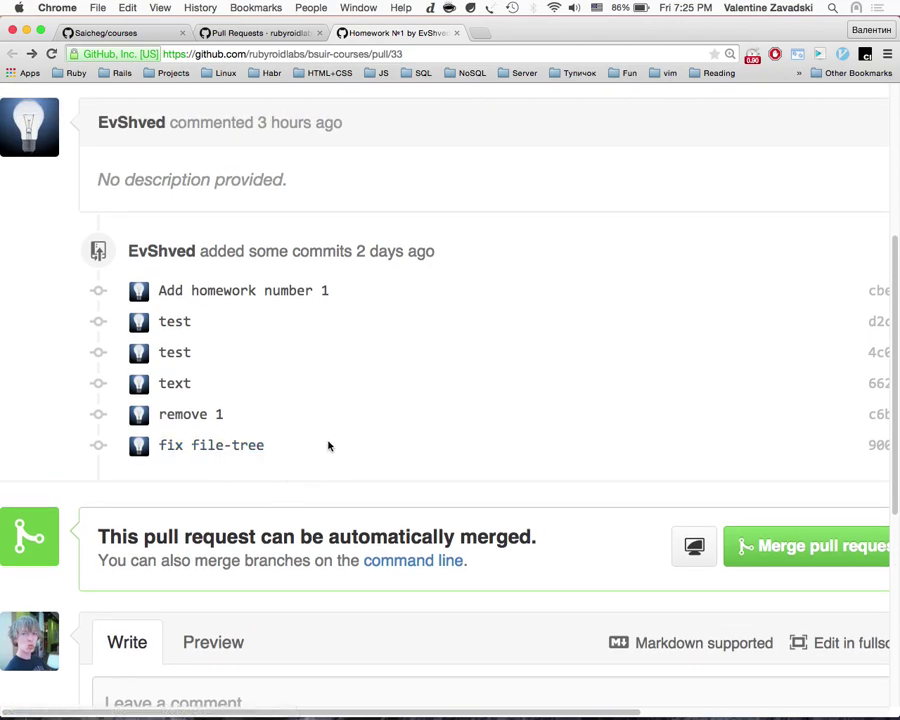
scroll(328, 446, "up", 3)
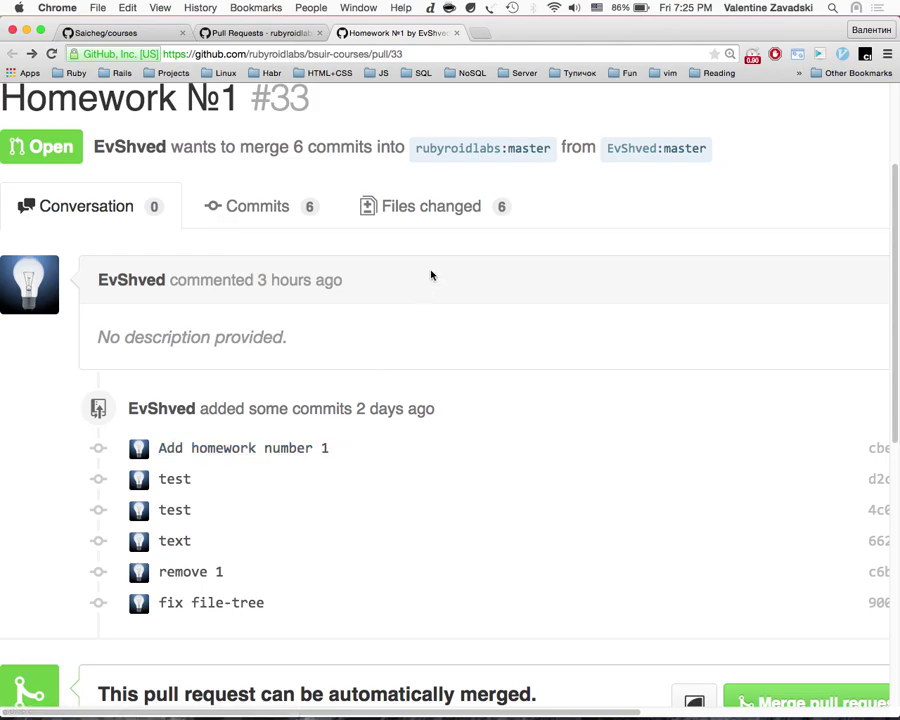
Step: Reopen the changed files diff and scroll through gun.rb
left_click(470, 225)
scroll(428, 412, "down", 20)
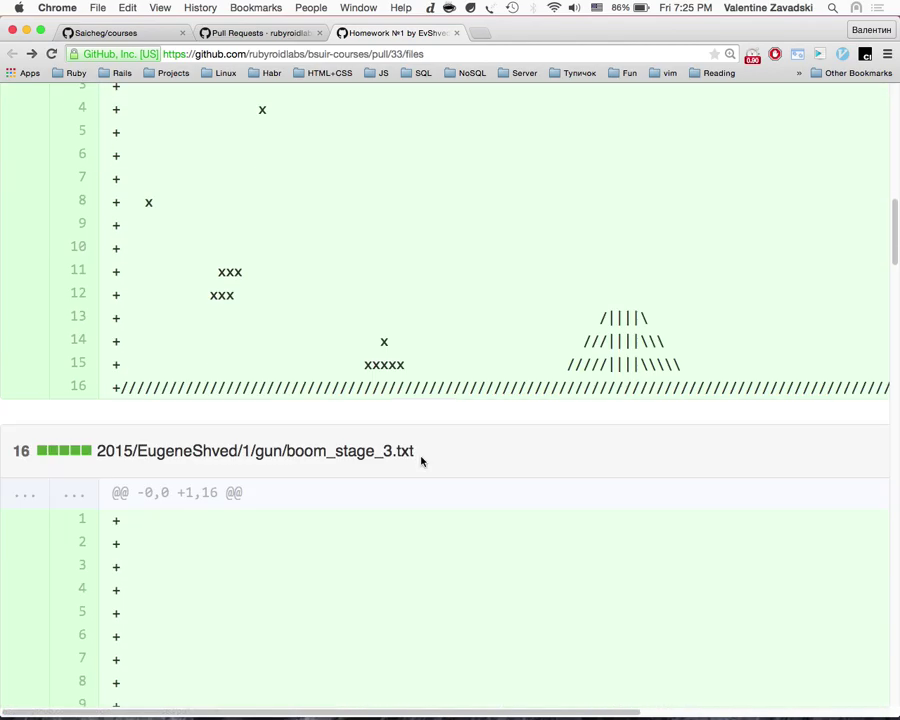
scroll(421, 461, "down", 10)
scroll(421, 461, "up", 10)
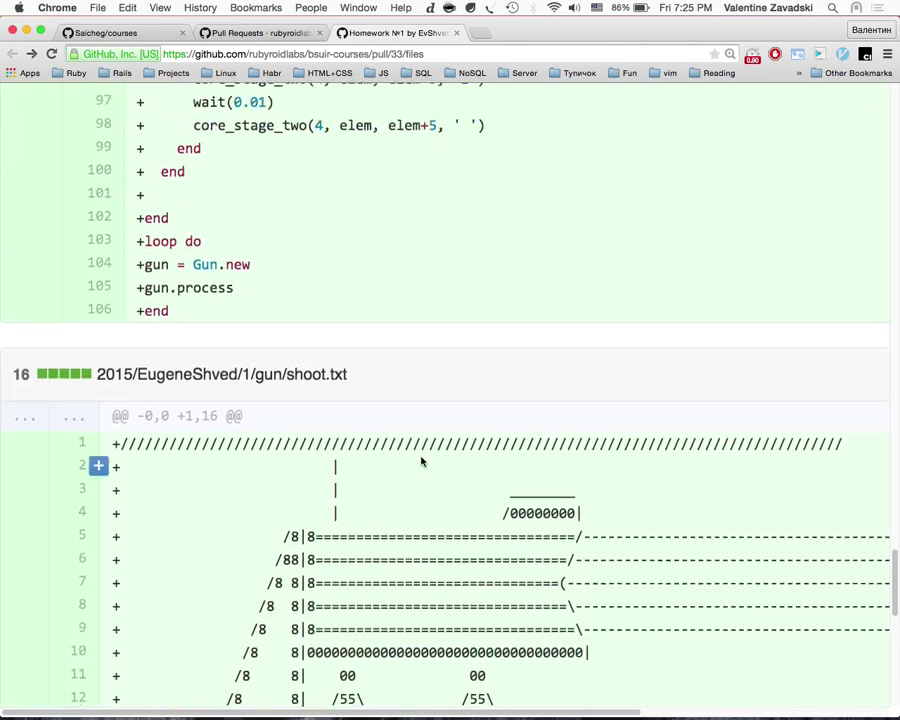
scroll(421, 461, "down", 5)
scroll(421, 461, "up", 15)
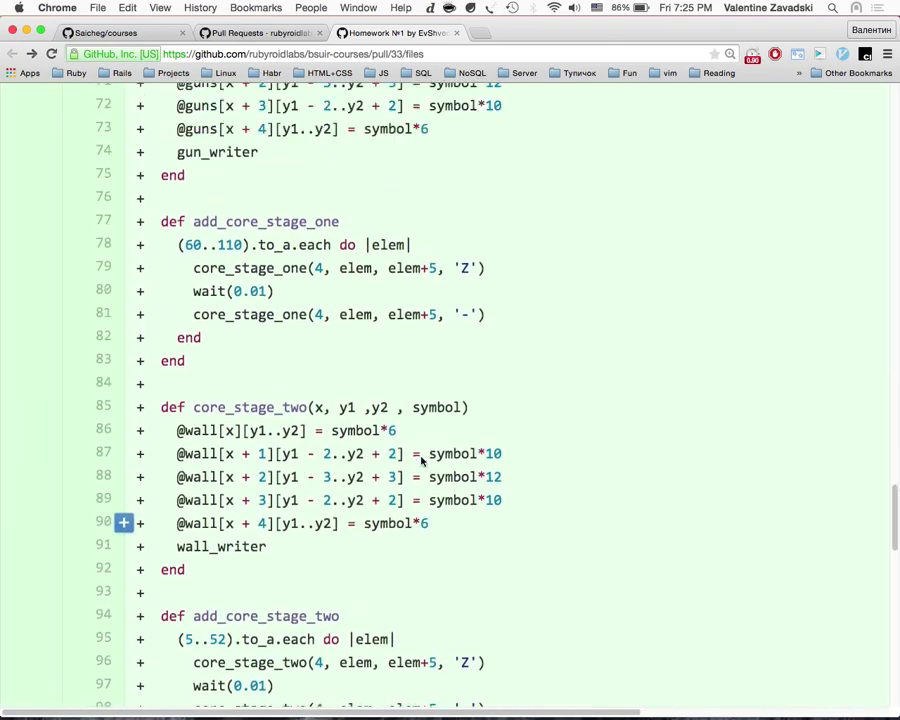
scroll(421, 461, "up", 10)
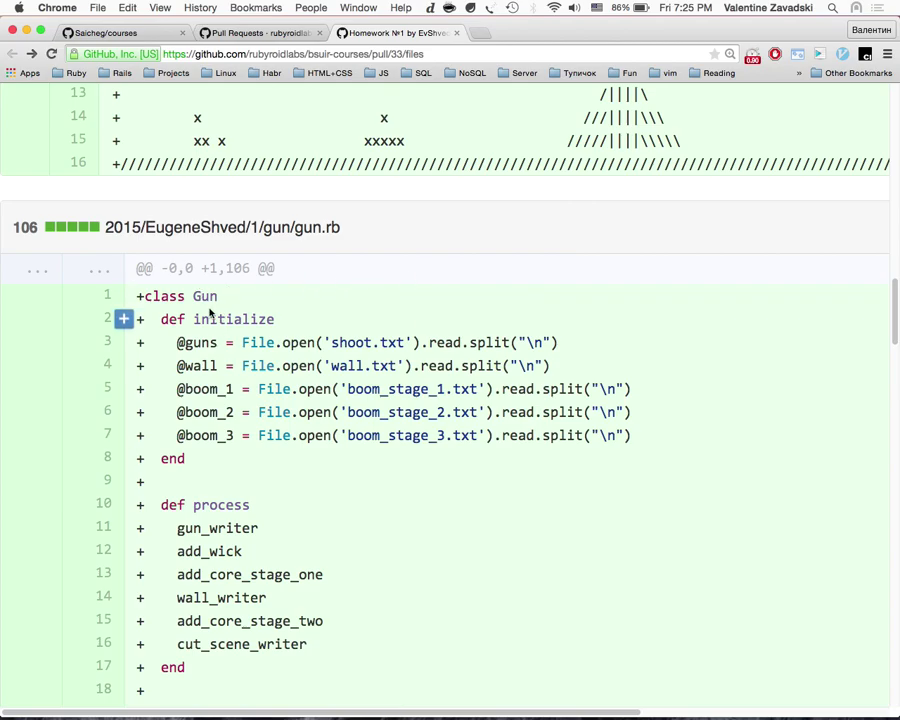
scroll(215, 410, "down", 15)
scroll(215, 412, "up", 5)
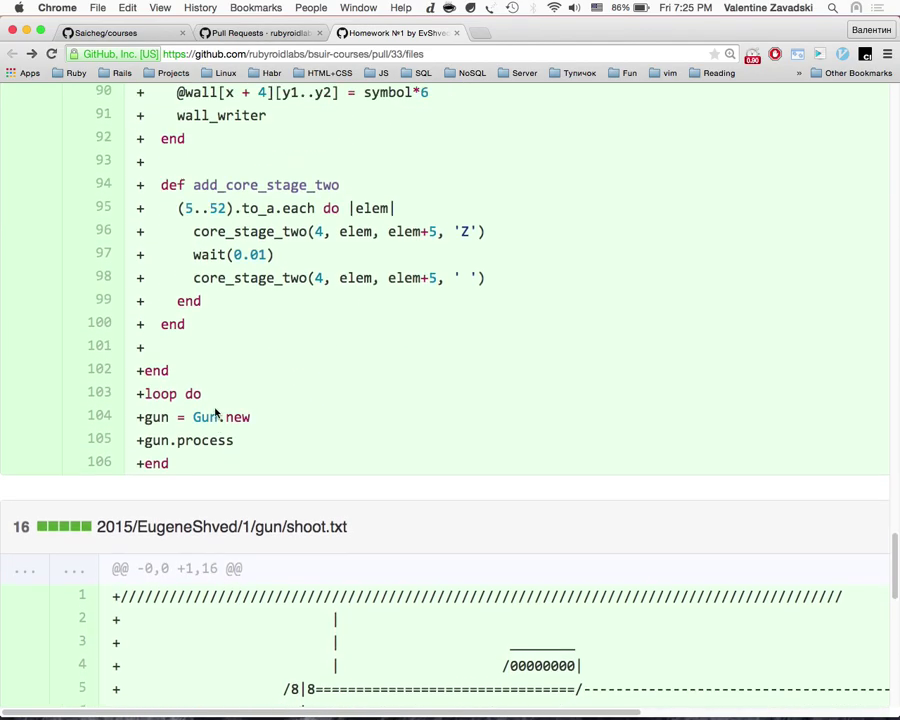
Step: Highlight gun.rb lines 103–106 and the gun = Gun.new line, then open a blank tab
left_click_drag(200, 490, 135, 474)
left_click(193, 457)
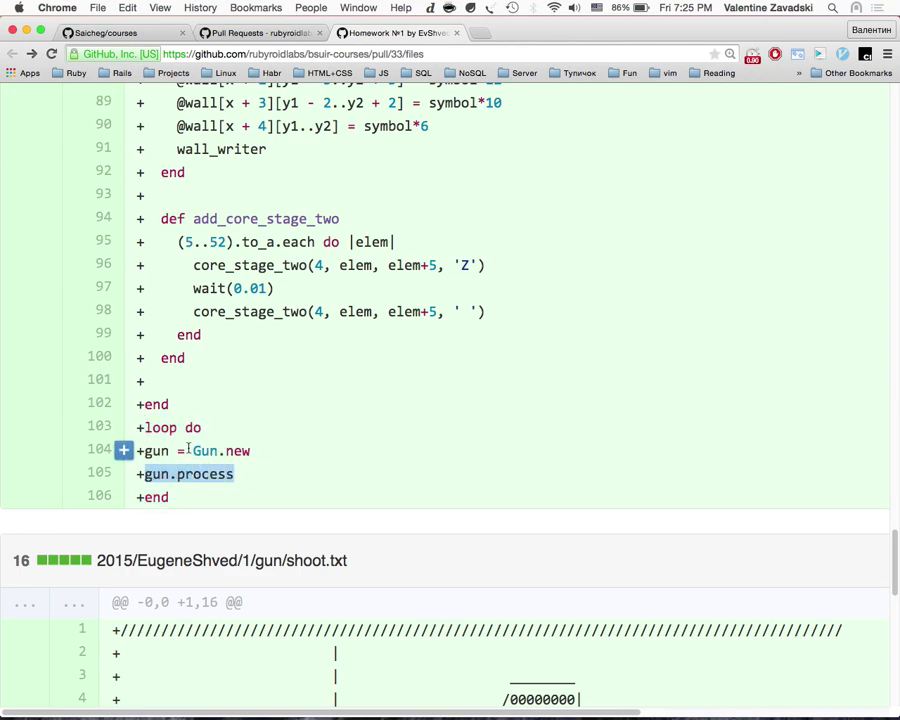
scroll(188, 450, "up", 1)
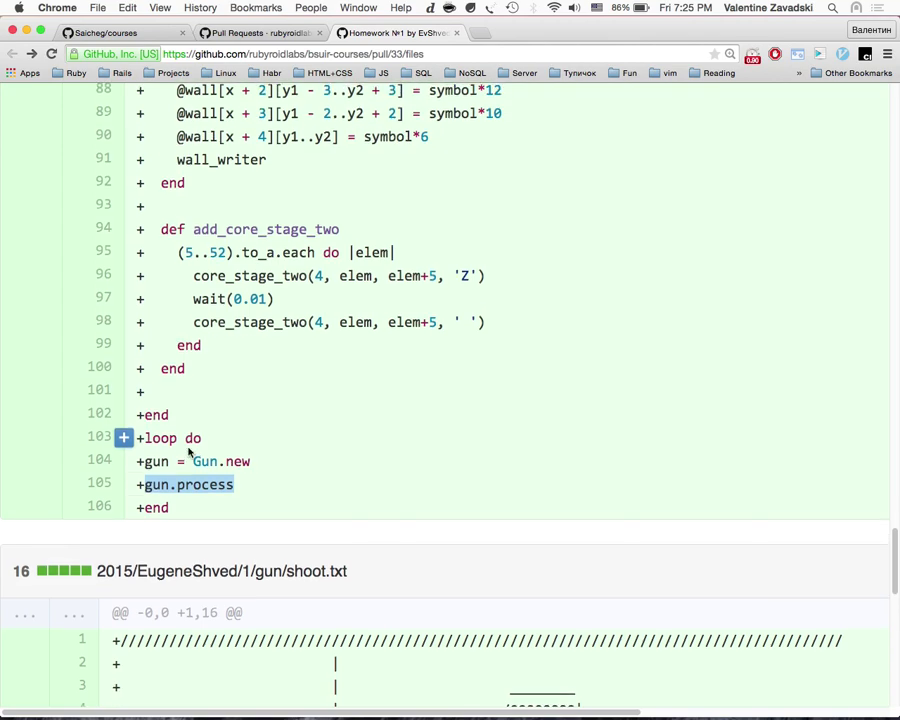
left_click_drag(146, 461, 136, 484)
scroll(270, 427, "up", 20)
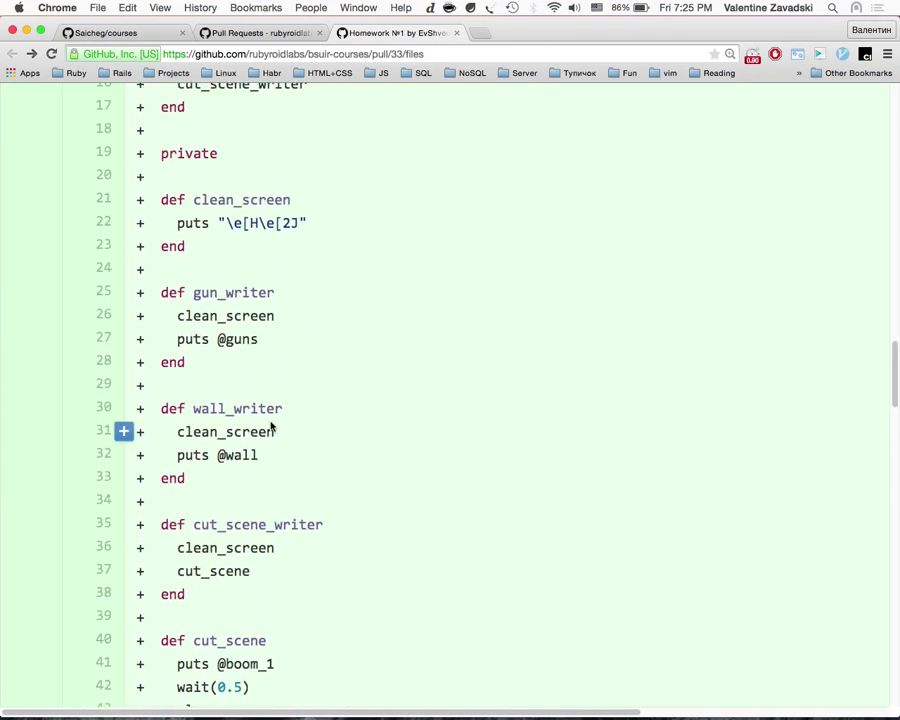
scroll(270, 427, "up", 3)
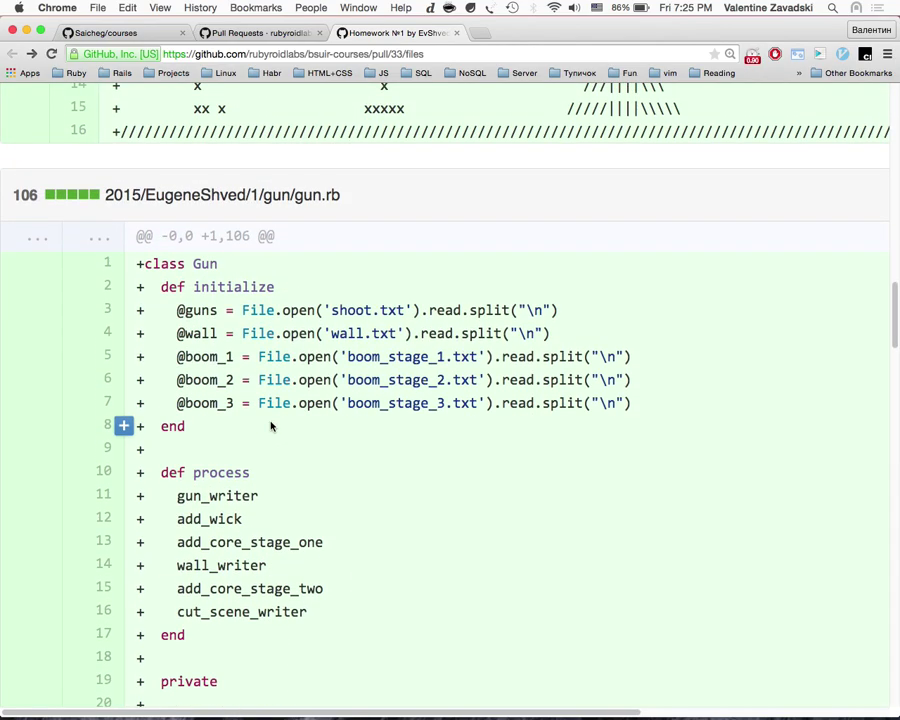
scroll(270, 427, "down", 20)
scroll(270, 427, "down", 2)
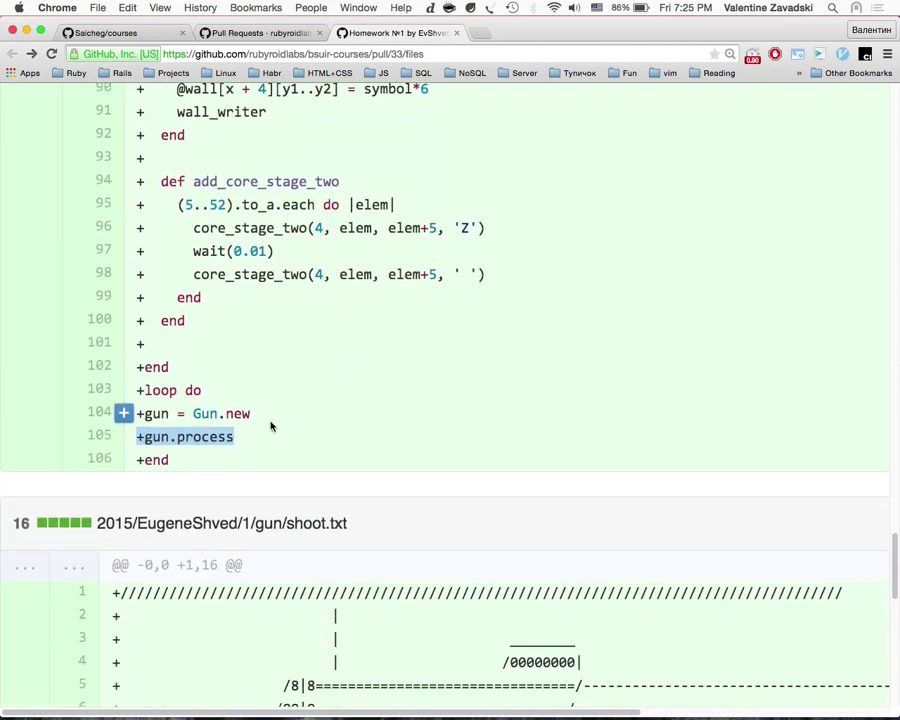
left_click(203, 432)
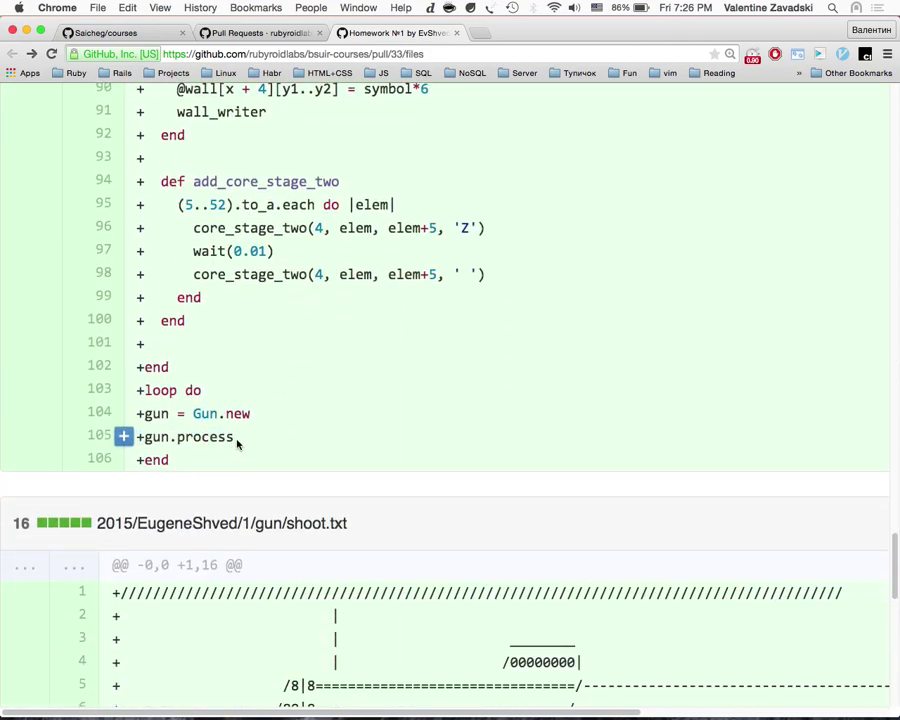
key("super+t")
Step: Search for 'rubycop', then run gem install rubocop from /tmp in a new tmux window
type("rubycop")
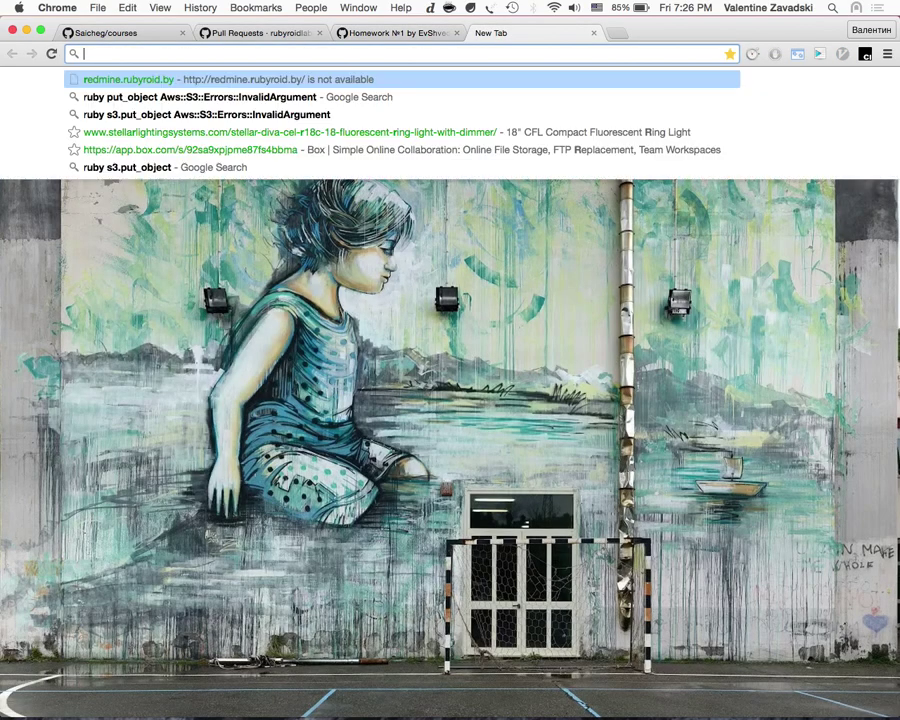
key("Return")
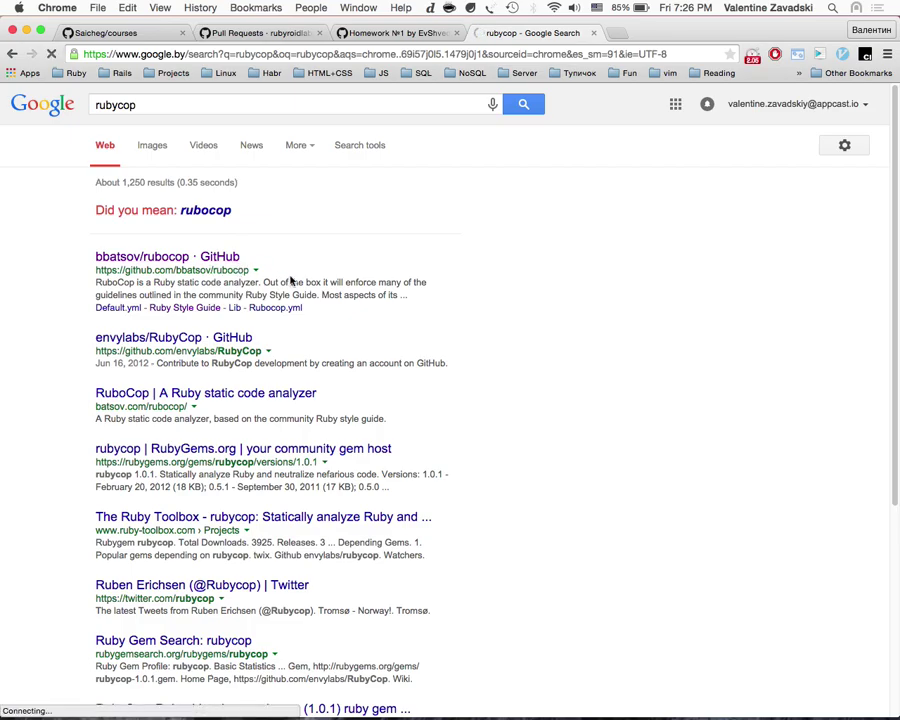
key("super+Tab")
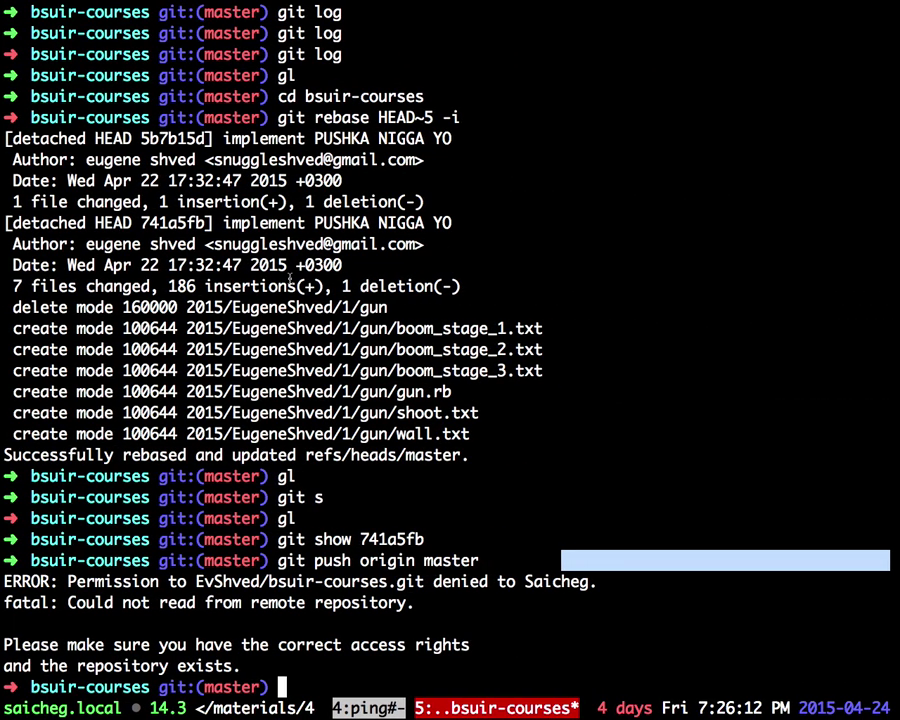
key("ctrl+b")
type("ccd /t")
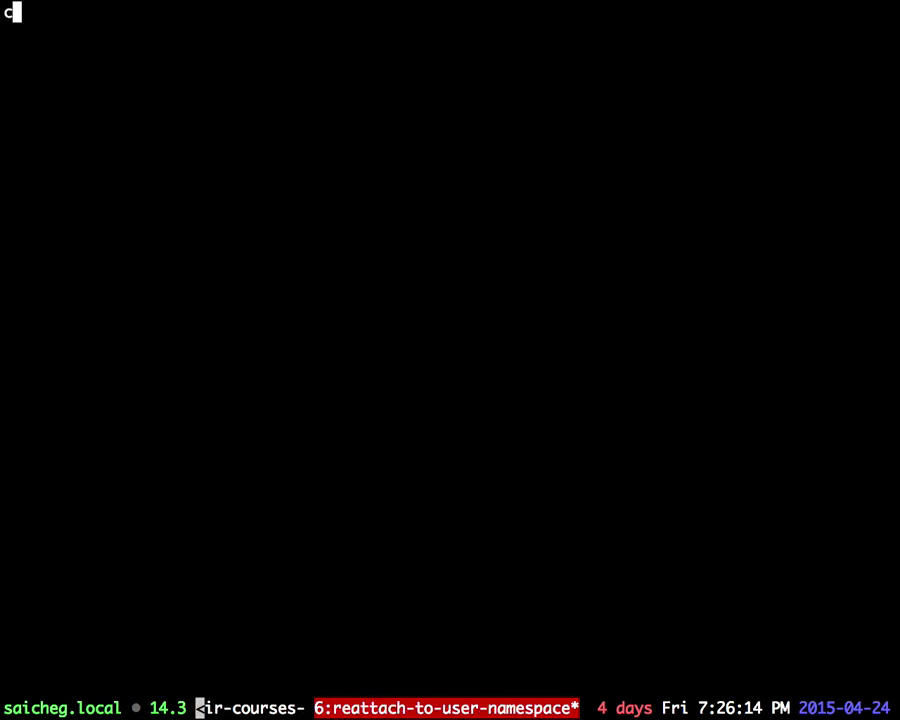
key("Tab")
key("Return")
type("gem install rub")
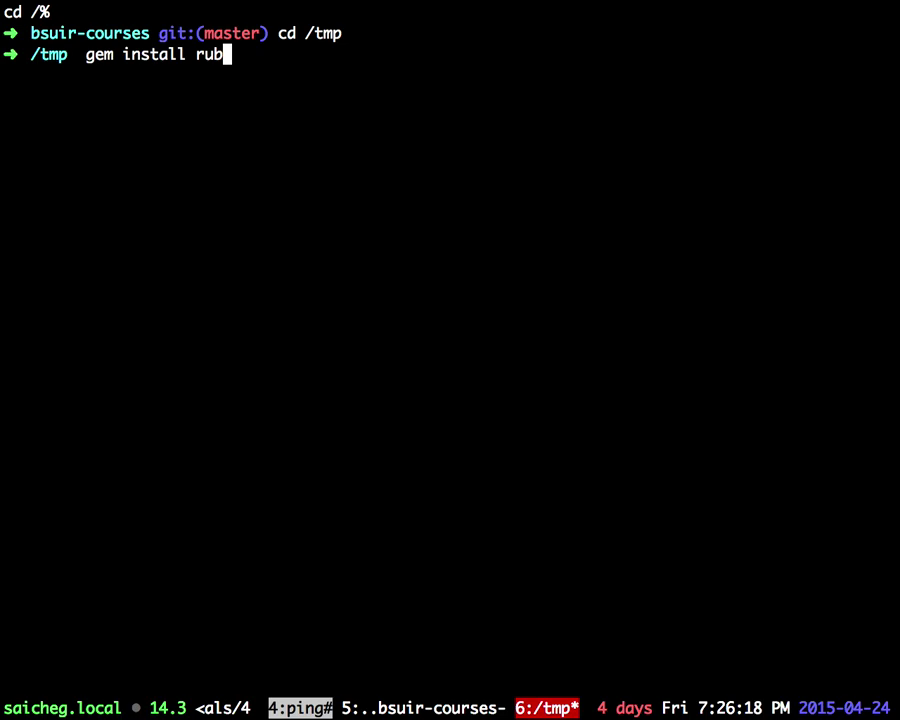
type("ocop")
key("Return")
Step: Read through the bbatsov/rubocop README while the gem installs
key("super+Tab")
scroll(270, 402, "down", 10)
scroll(270, 402, "down", 10)
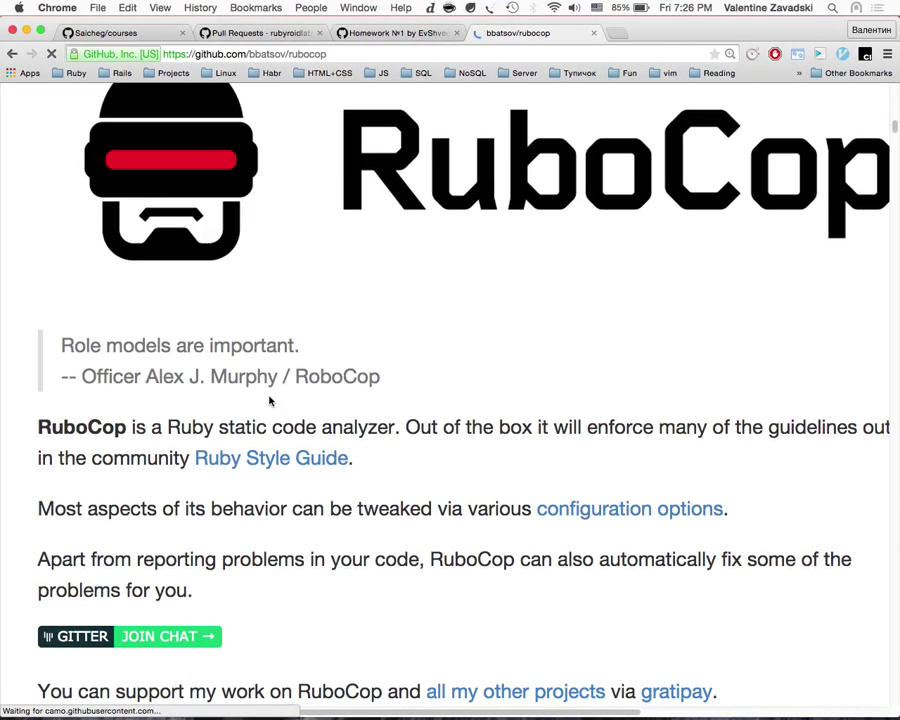
scroll(269, 401, "down", 20)
scroll(269, 401, "down", 15)
scroll(269, 401, "up", 2)
scroll(269, 401, "down", 5)
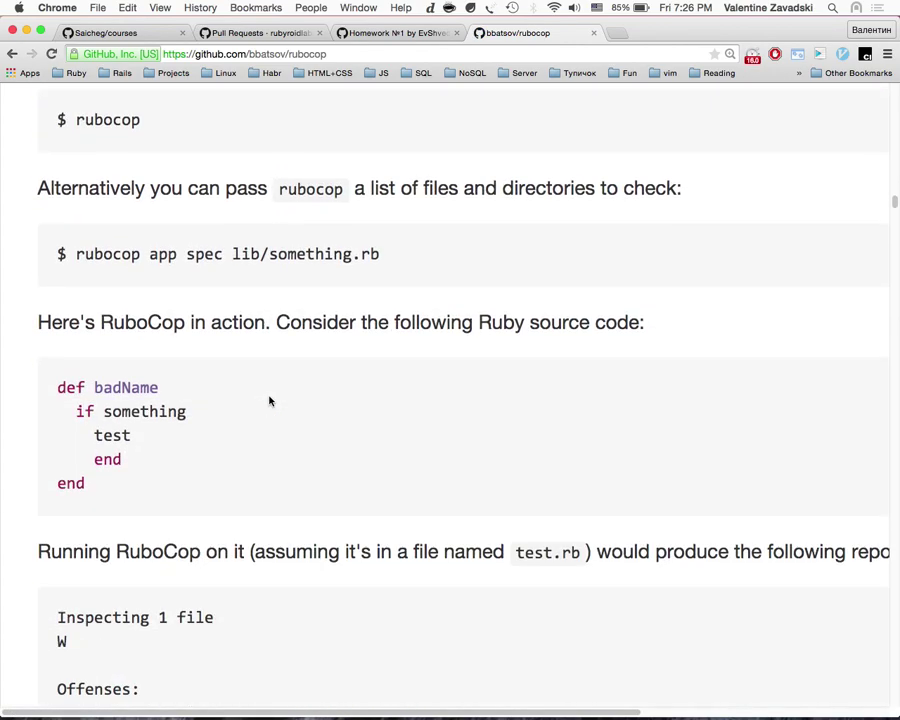
key("ctrl+Right")
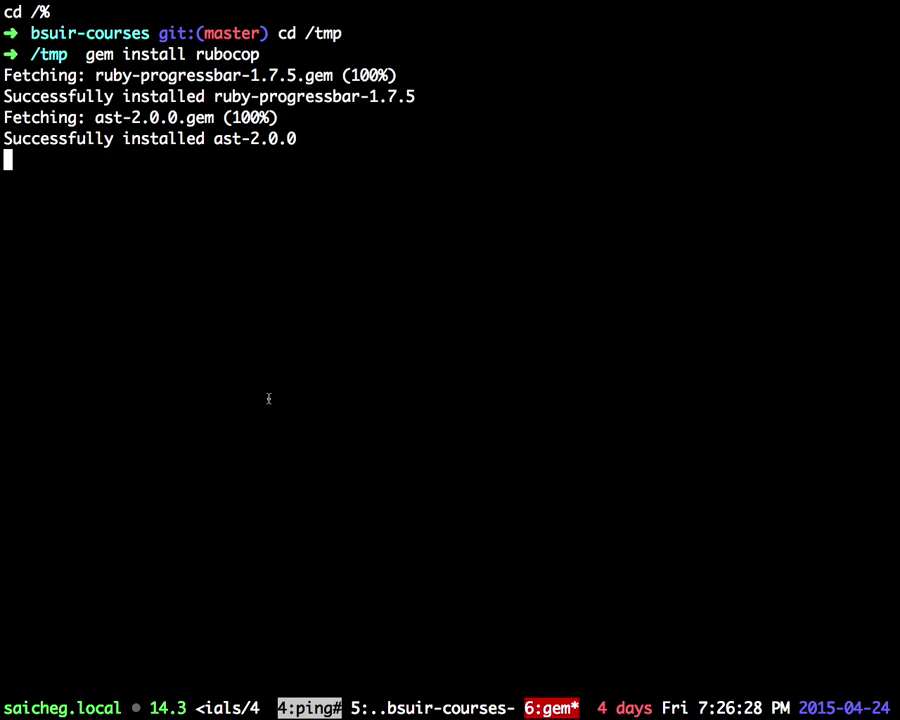
Step: Select the gem install command, then run pwd and ls in the bsuir-courses window
triple_click(295, 56)
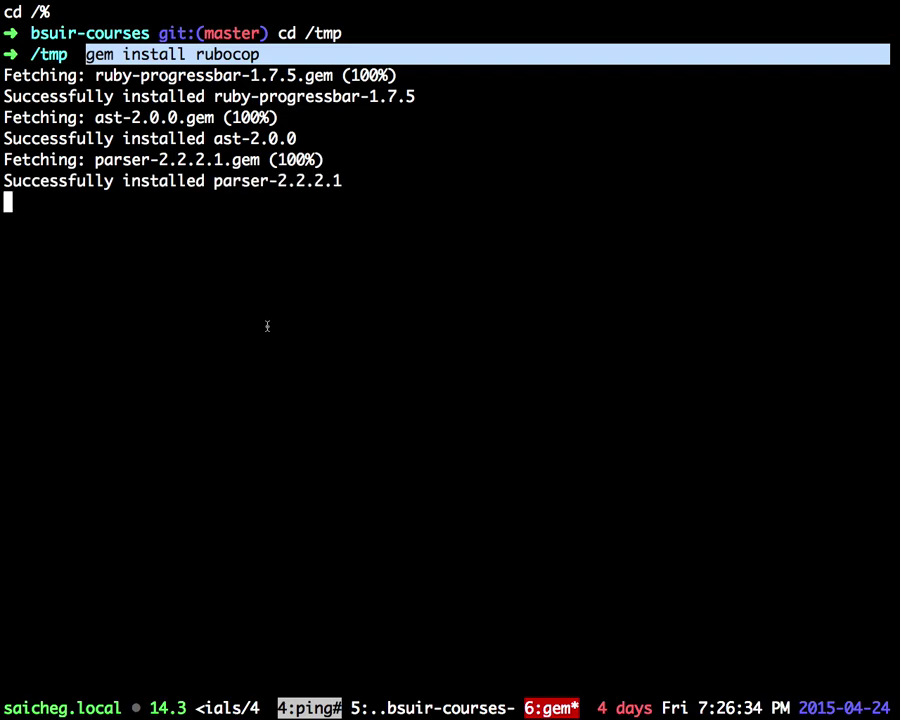
key("ctrl+b")
type("5pwd")
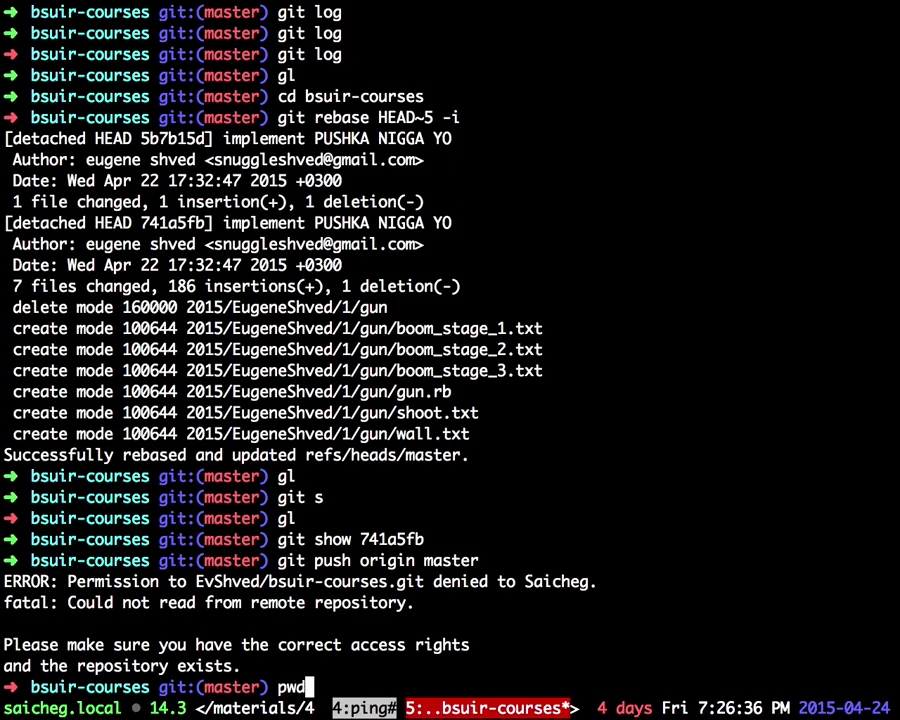
key("Return")
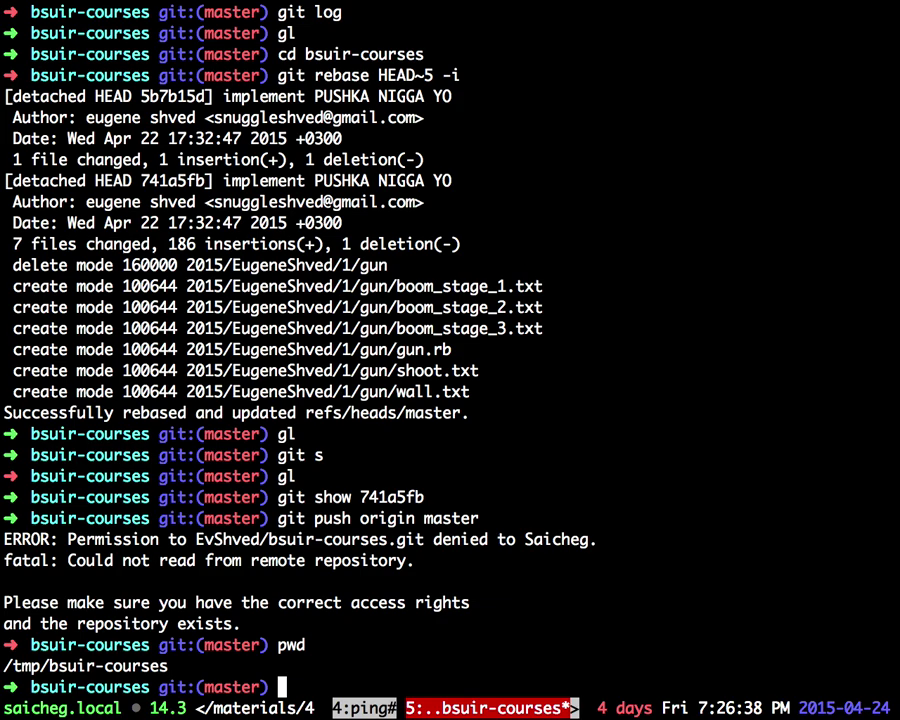
type("ls")
key("Return")
Step: Navigate into 2015 and the student's homework folder with Tab completion and list it
type("cd 2015")
key("Tab")
key("Tab")
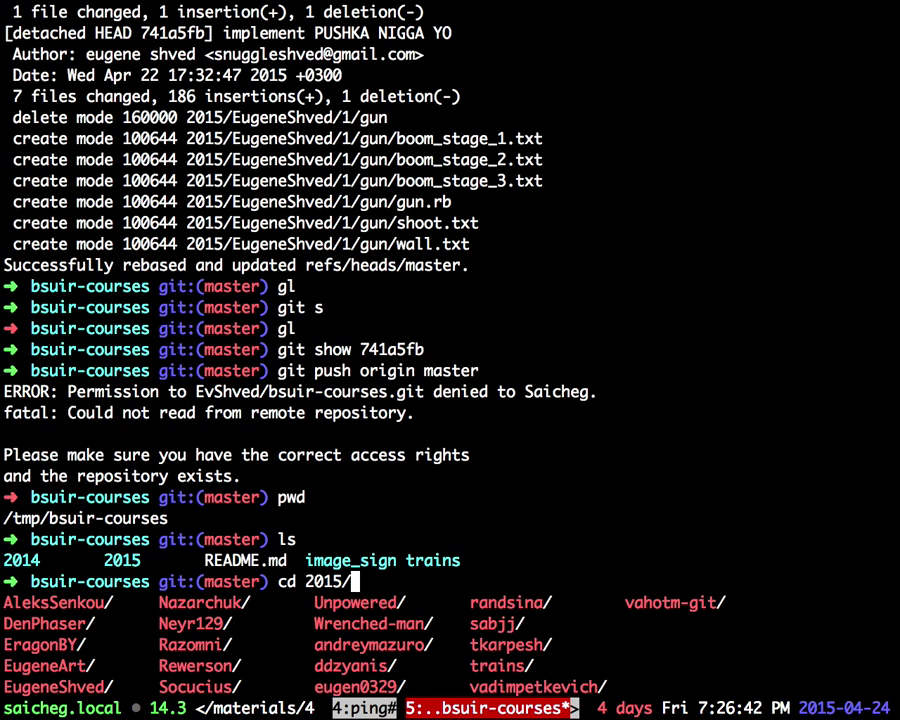
type("EugenS")
key("BackSpace")
key("Tab")
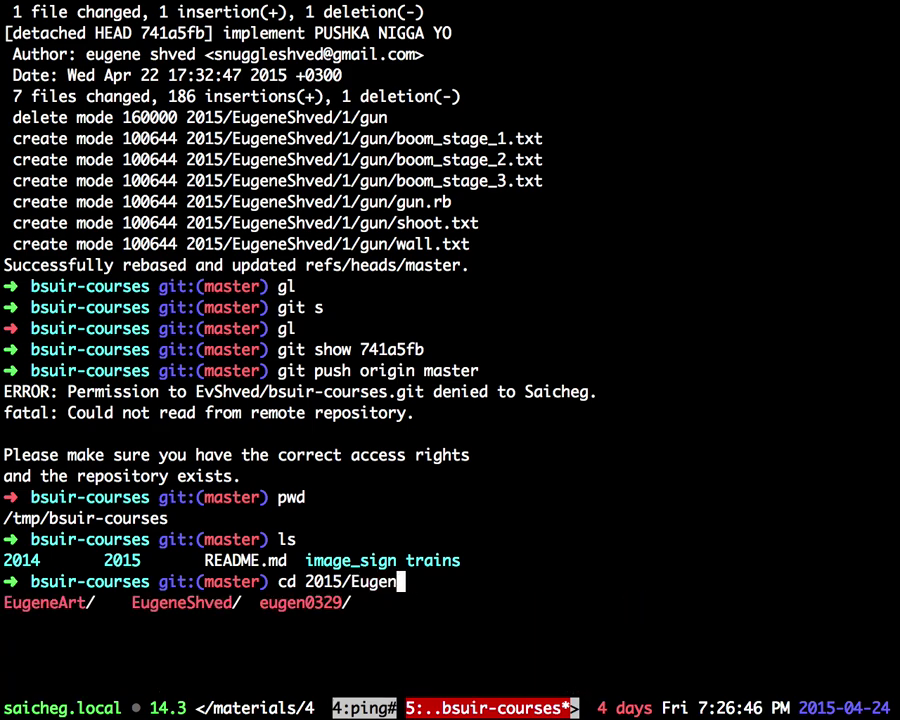
type("eS")
key("Tab")
key("Return")
type("ls")
key("Return")
Step: Enter subfolder 1 and list its contents
type("cd 1")
key("Return")
type("ls")
key("Return")
Step: Enter the gun folder, list it, and try running 'rubycop gun.rb'
type("cd g")
key("Tab")
key("Return")
type("ls")
key("Return")
type("rubycop")
type(" gun.rb")
key("Return")
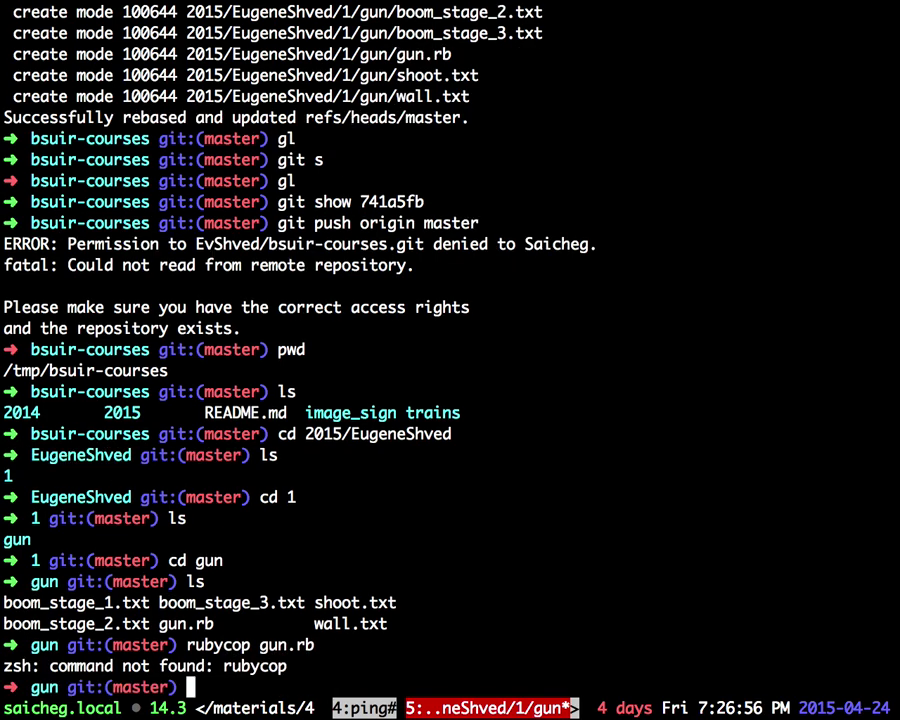
Step: Cycle through the tmux windows to check the RuboCop install, returning to the gun window
key("ctrl+b")
type("nstall rubocop")
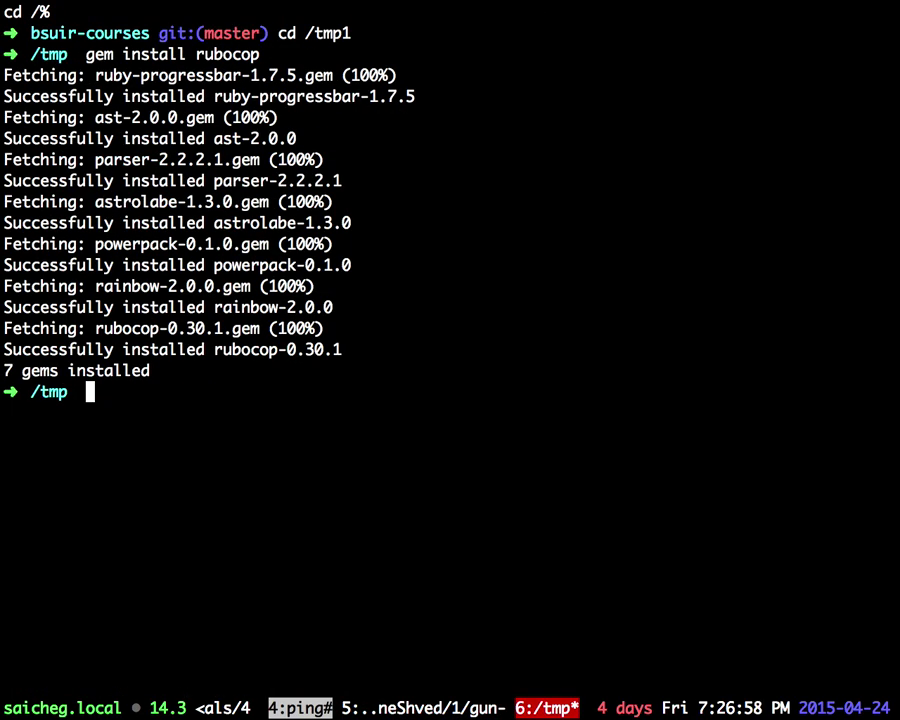
type("rvm")
key("ctrl+b")
key("p")
key("ctrl+b")
key("p")
key("ctrl+b")
key("p")
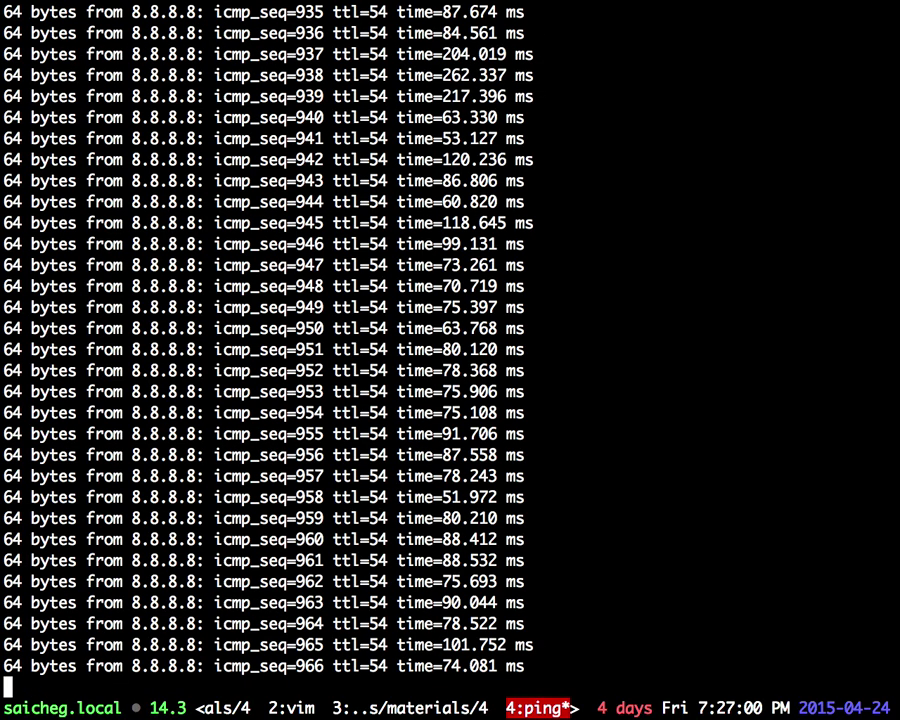
key("ctrl+b")
key("p")
key("ctrl+b")
key("n")
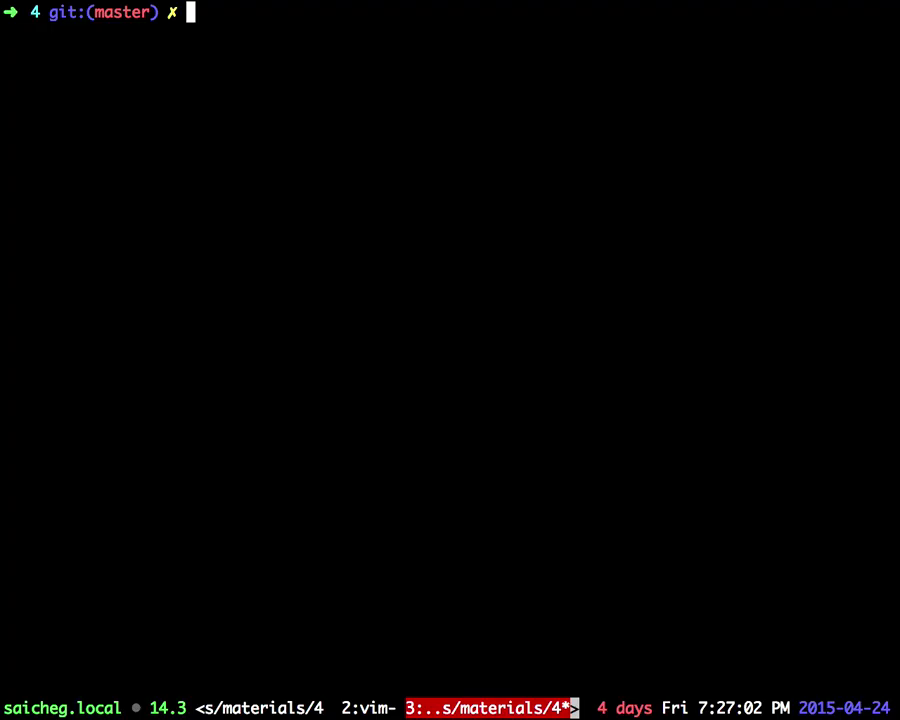
key("ctrl+b")
key("n")
key("ctrl+b")
key("n")
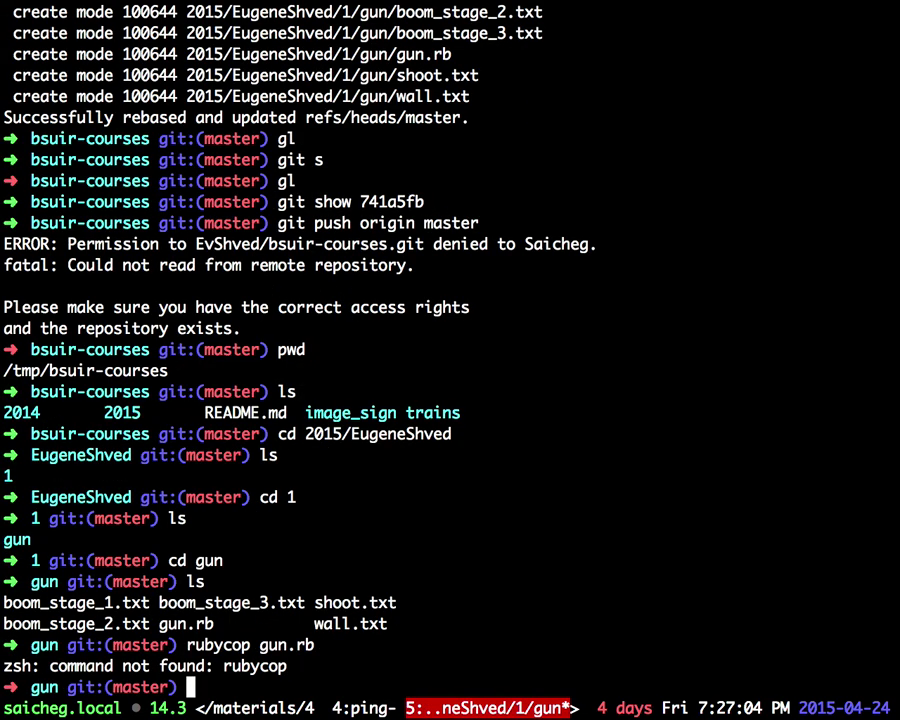
Step: Retry the linter command as 'rubucop gun.rb', then recall it to fix the misspelling
key("Up")
key("Left")
key("Left")
key("Left")
key("Left")
key("Left")
key("Left")
key("Left")
key("Left")
key("Left")
key("Left")
key("BackSpace")
type("u")
key("Return")
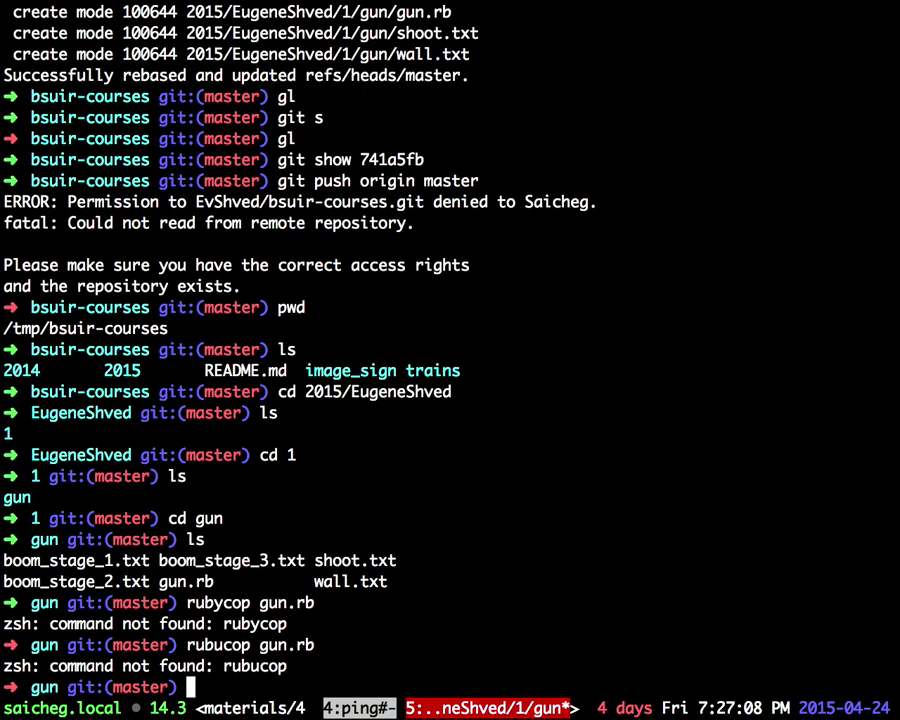
type("whic")
key("ctrl+c")
key("Up")
key("Left")
key("Left")
key("Left")
key("Left")
key("Left")
key("Left")
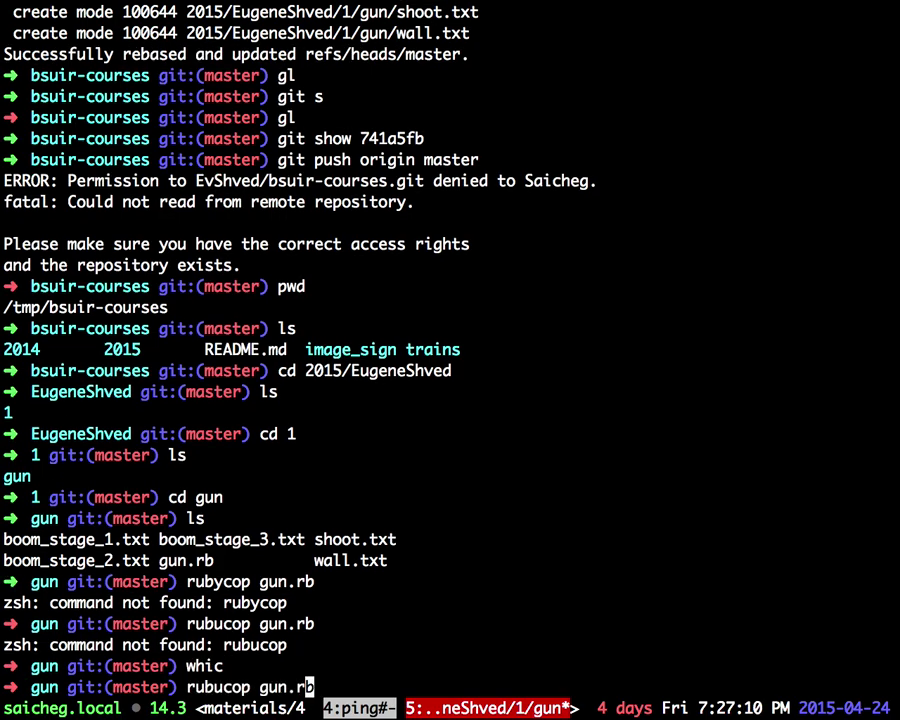
key("Left")
key("Left")
key("Left")
key("Left")
Step: Correct the typo and run 'rubocop gun.rb', which reports 26 offenses
key("BackSpace")
type("o")
key("Return")
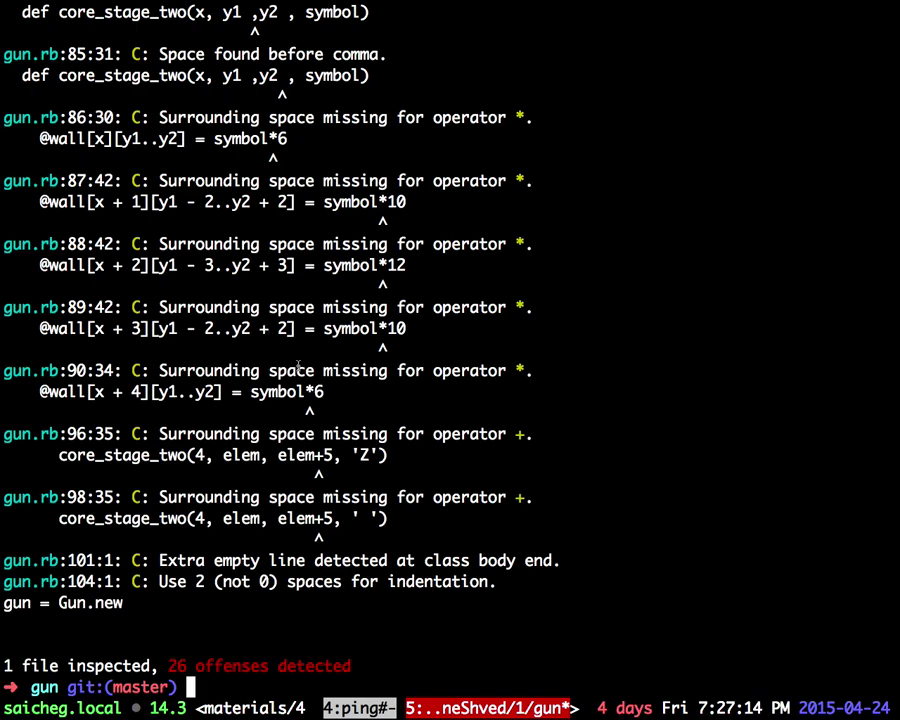
Step: Mark the missing class documentation, y2 parameter, symbol*6 spacing and Gun.new indentation offenses
scroll(298, 366, "up", 11)
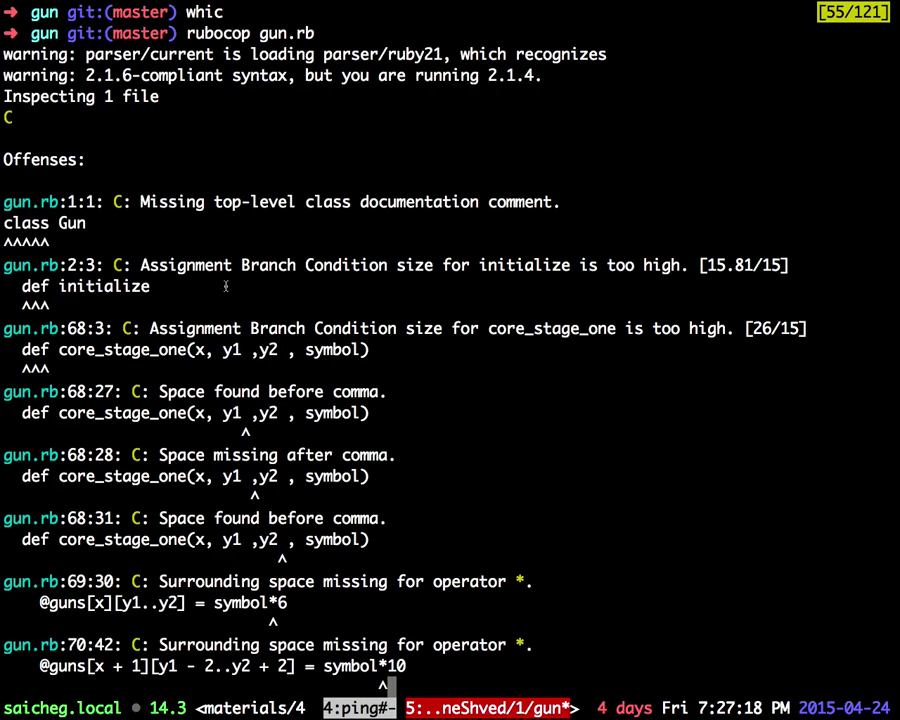
left_click_drag(12, 197, 556, 195)
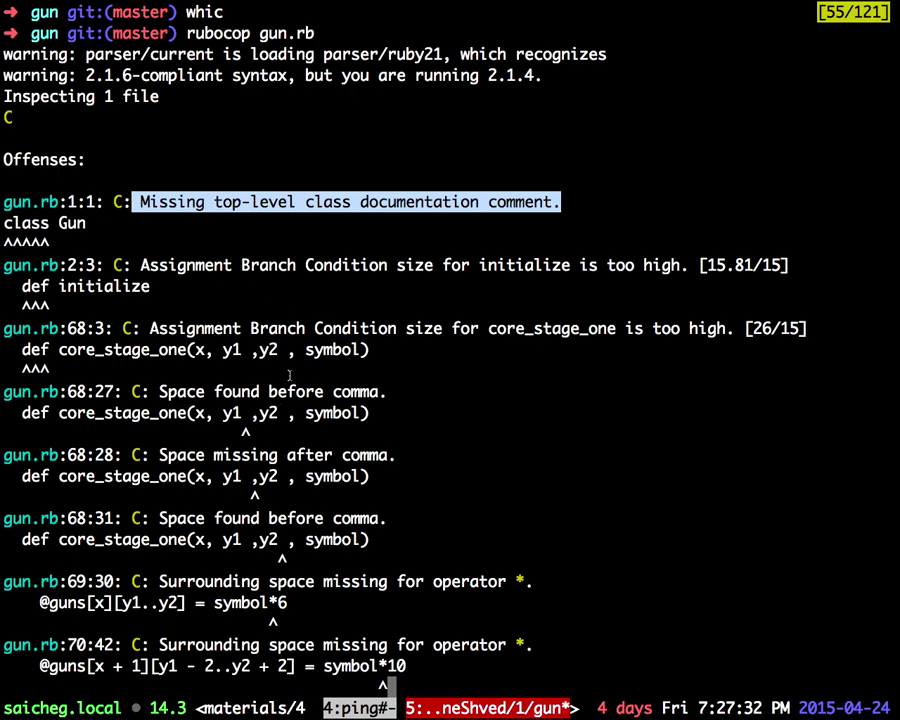
double_click(266, 352)
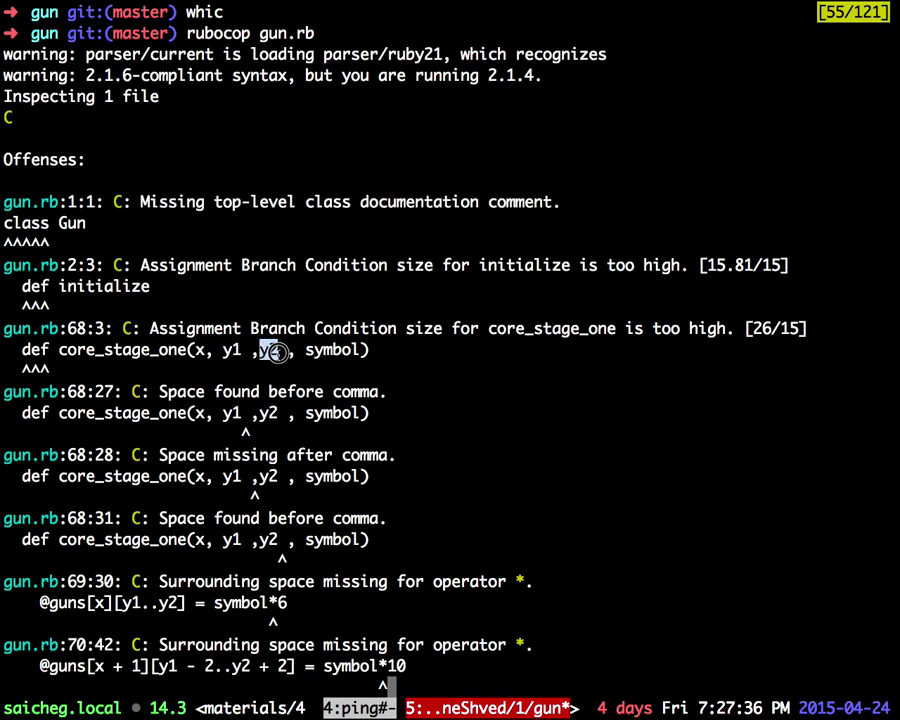
key("q")
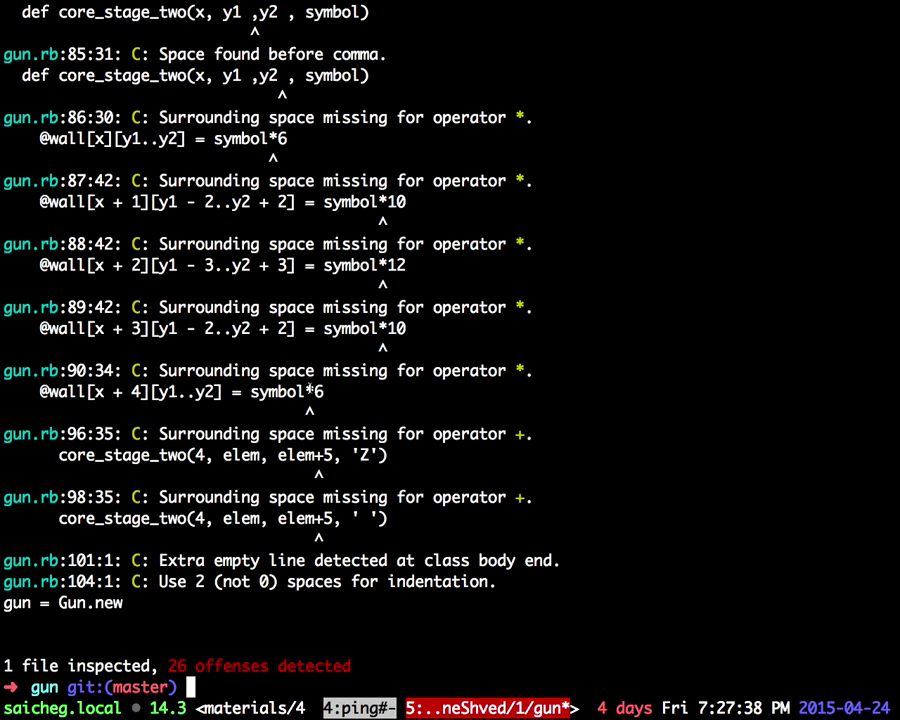
left_click_drag(310, 392, 332, 410)
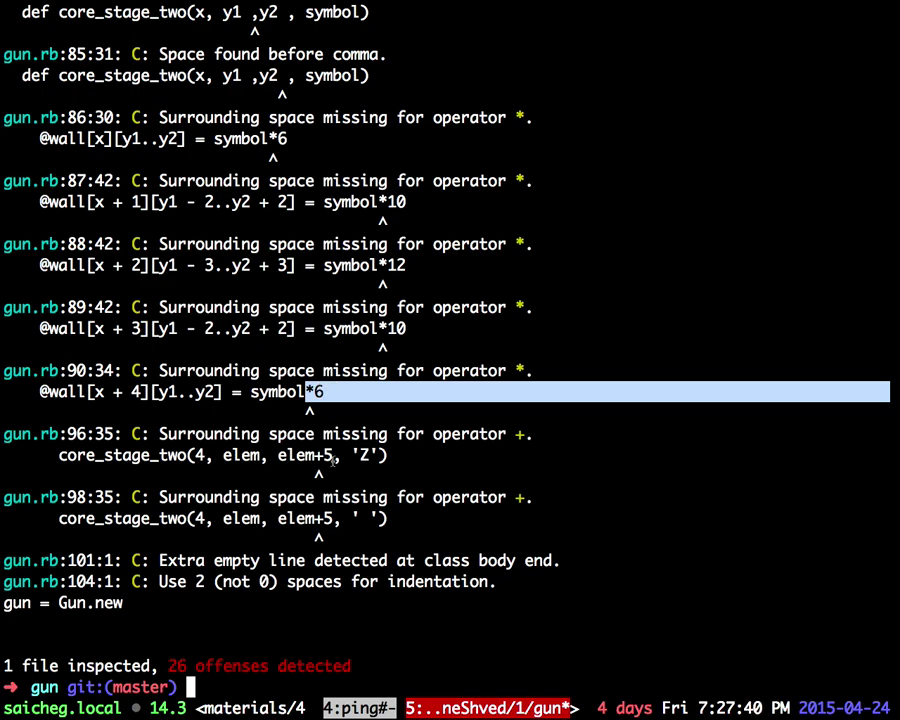
left_click_drag(213, 600, 30, 601)
Step: Close the RuboCop tab, highlight diff lines 104–105, and scroll up toward core_stage_one
key("ctrl+Left")
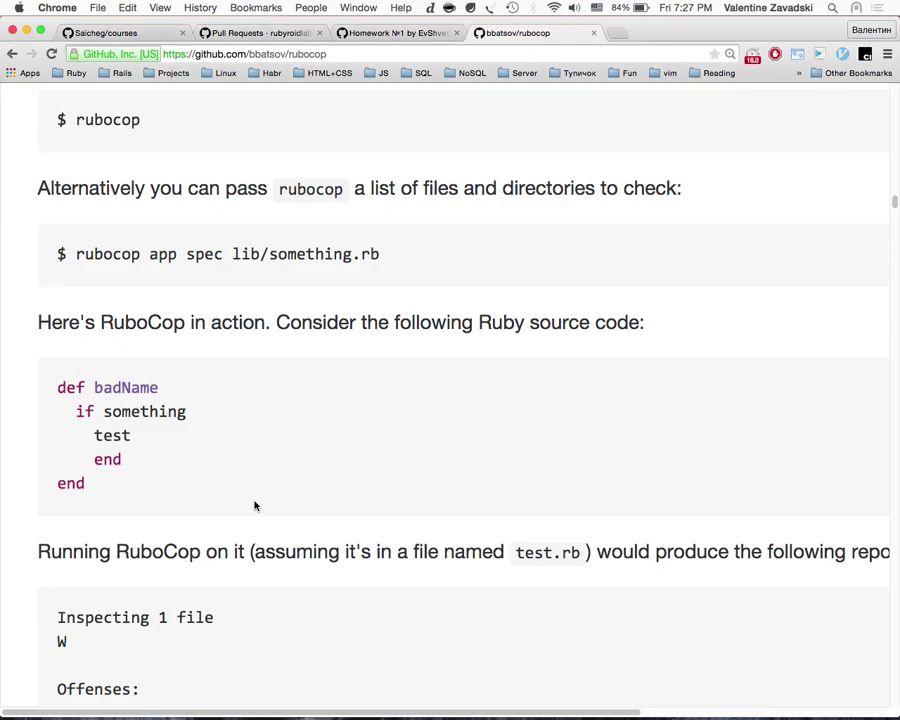
key("super+w")
left_click_drag(220, 450, 127, 424)
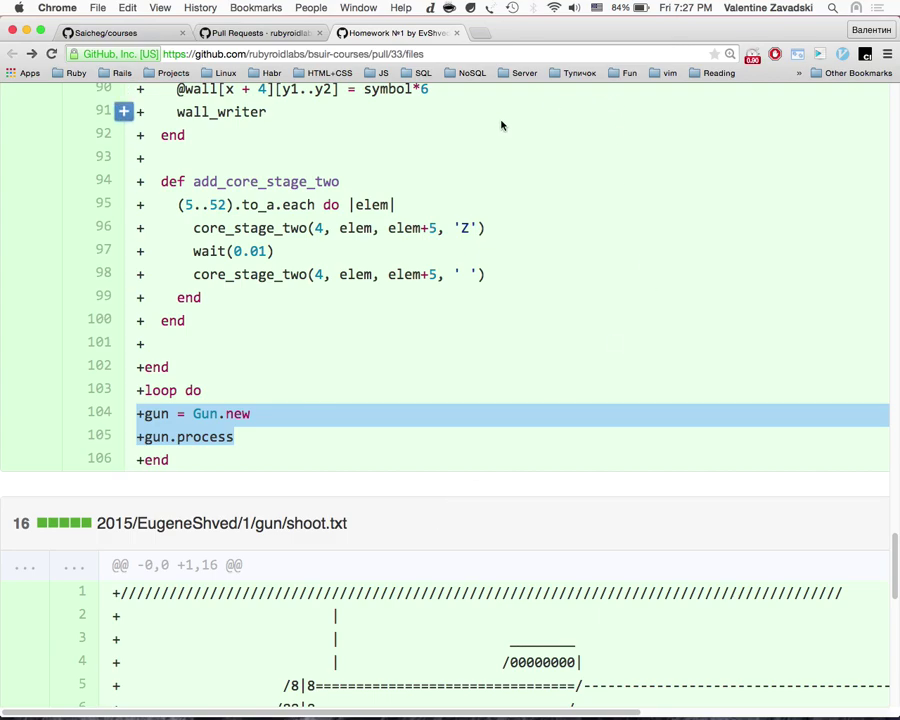
scroll(502, 125, "up", 10)
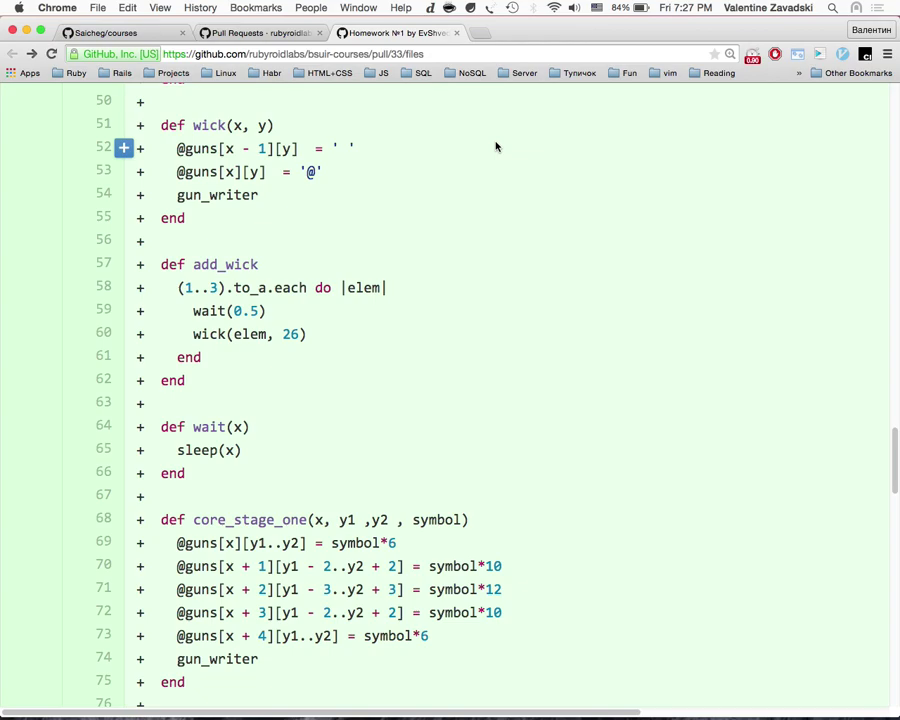
key("ctrl+Up")
Step: On Desktop 3, open hide > code-smell > code-smell.001.jpg in Preview
left_click(745, 66)
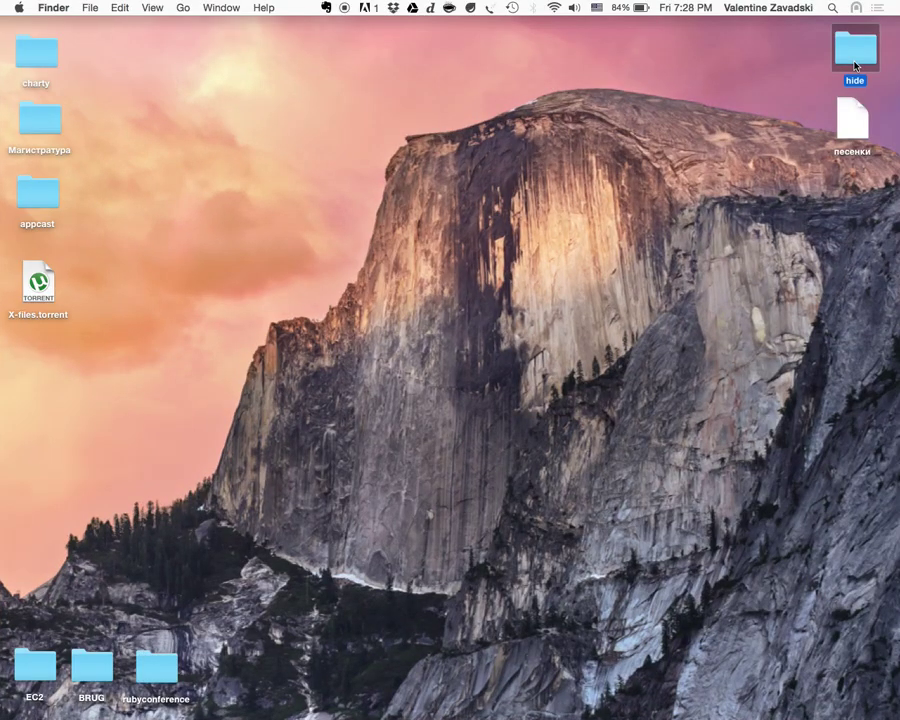
double_click(855, 55)
scroll(315, 340, "down", 10)
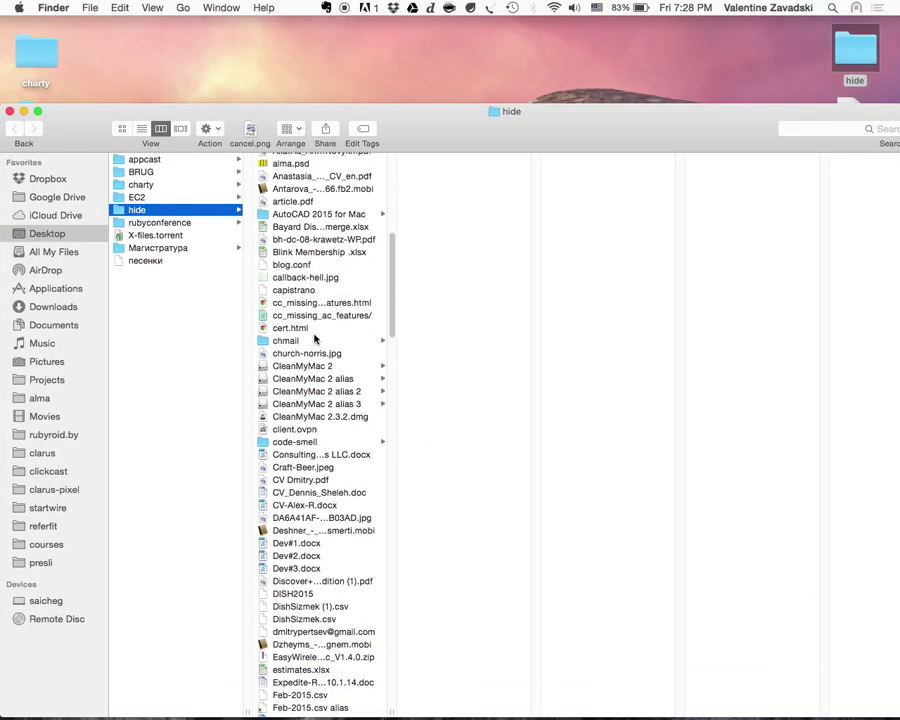
left_click(300, 437)
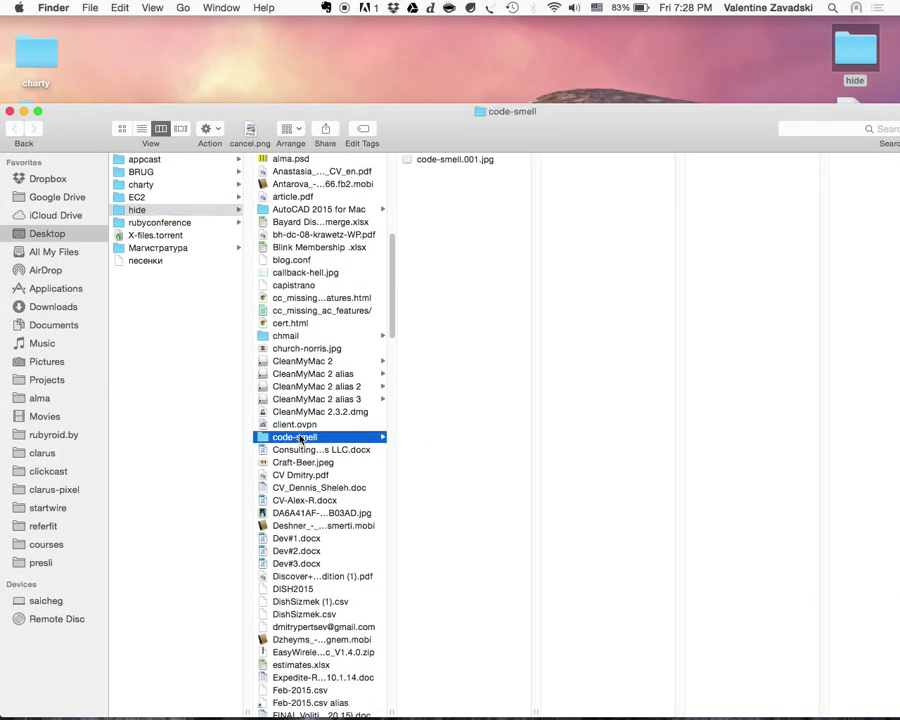
double_click(472, 162)
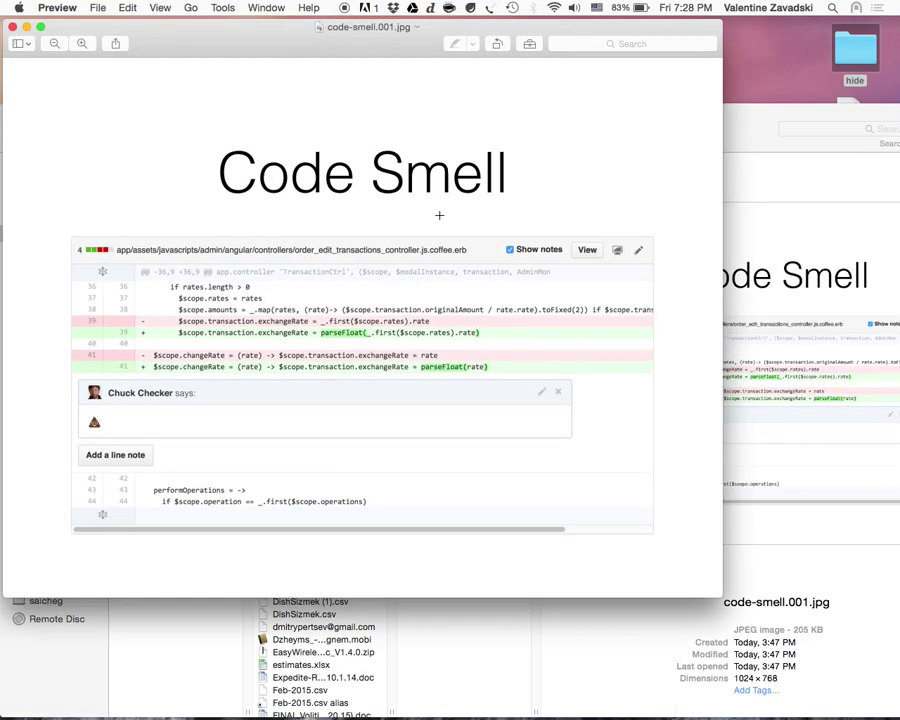
Step: Zoom in on the slide's diff and poop-emoji note, then close Preview and Finder
key("super+plus")
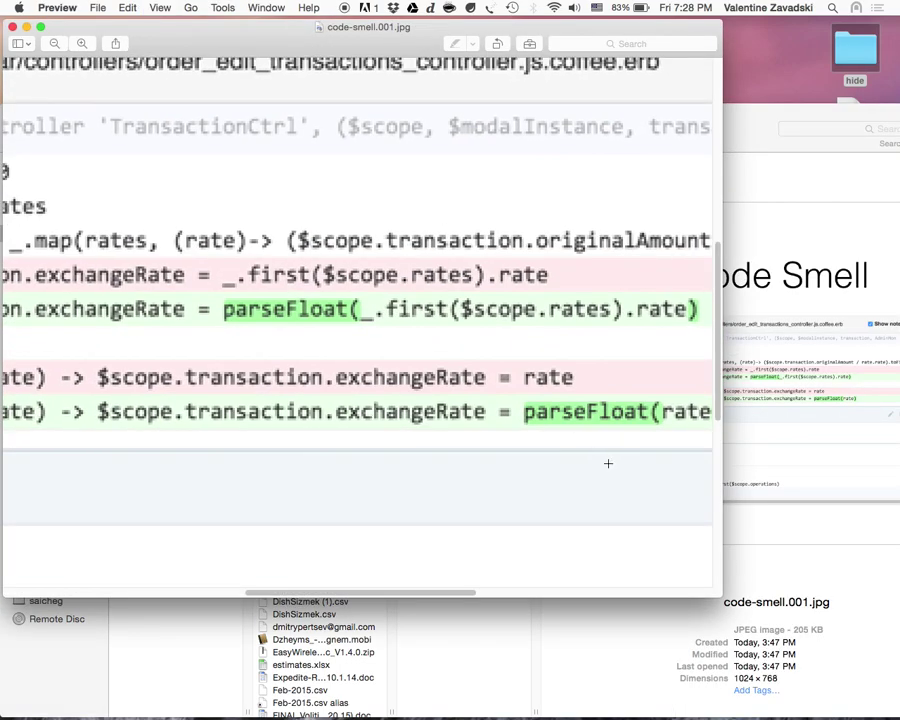
left_click_drag(721, 597, 890, 712)
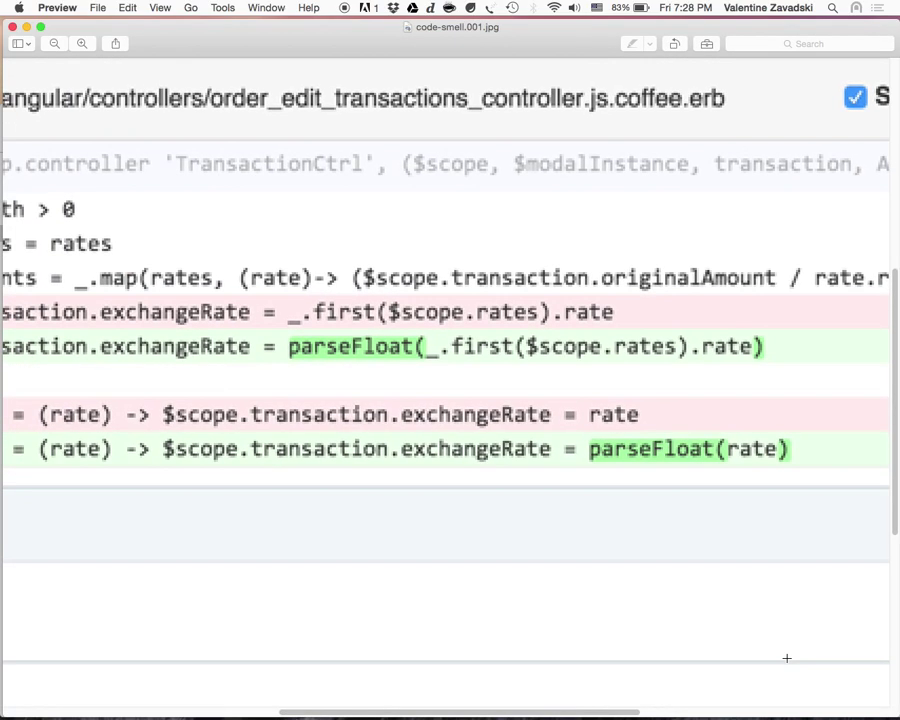
scroll(786, 658, "down", 3)
scroll(782, 652, "left", 5)
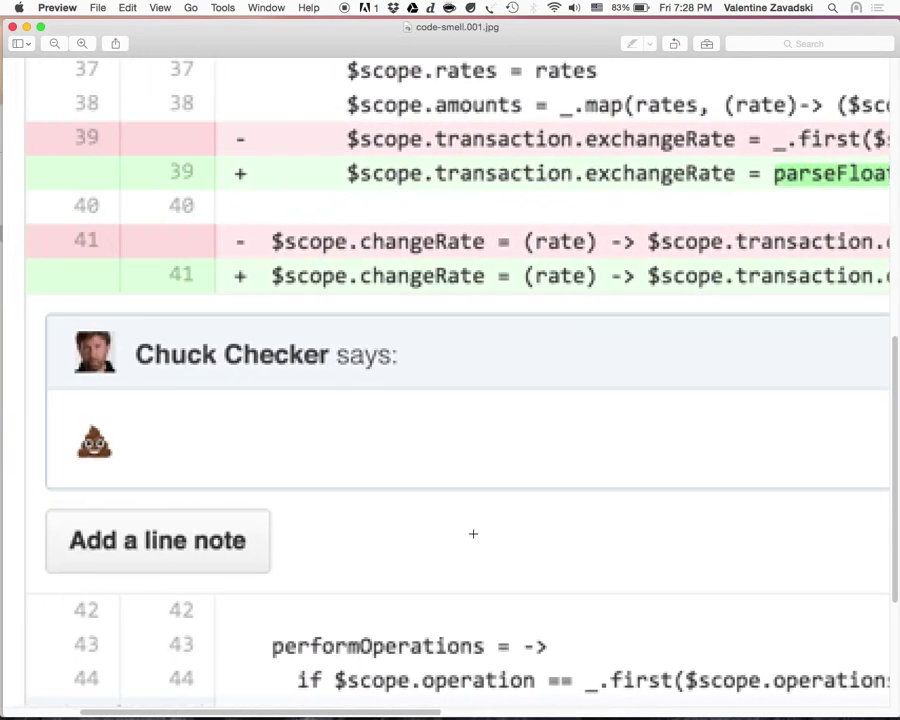
scroll(473, 534, "right", 2)
scroll(473, 534, "left", 5)
scroll(473, 534, "up", 1)
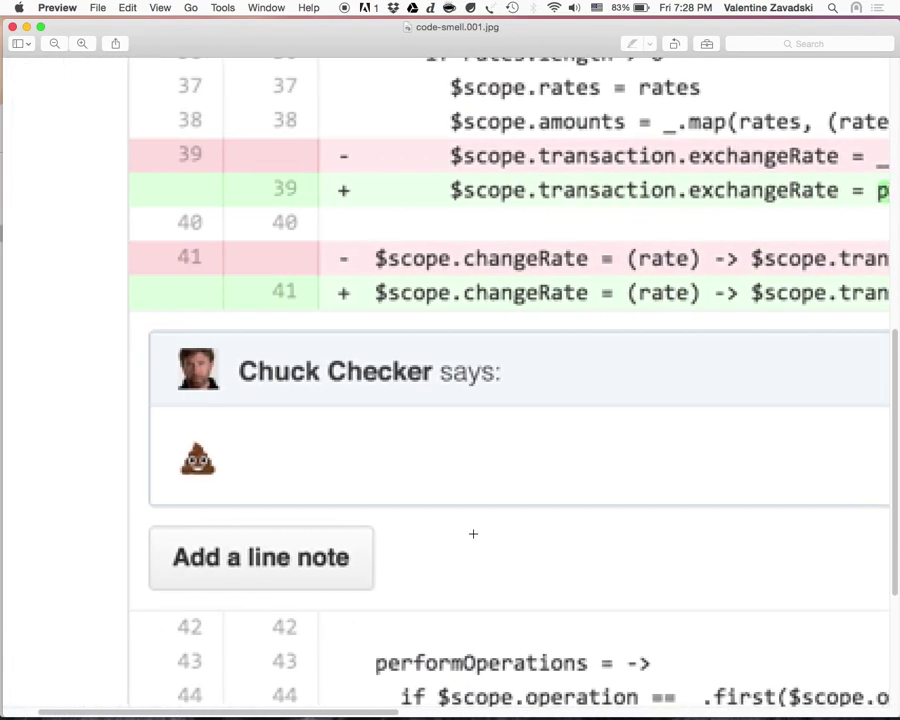
key("super+minus")
key("super+minus")
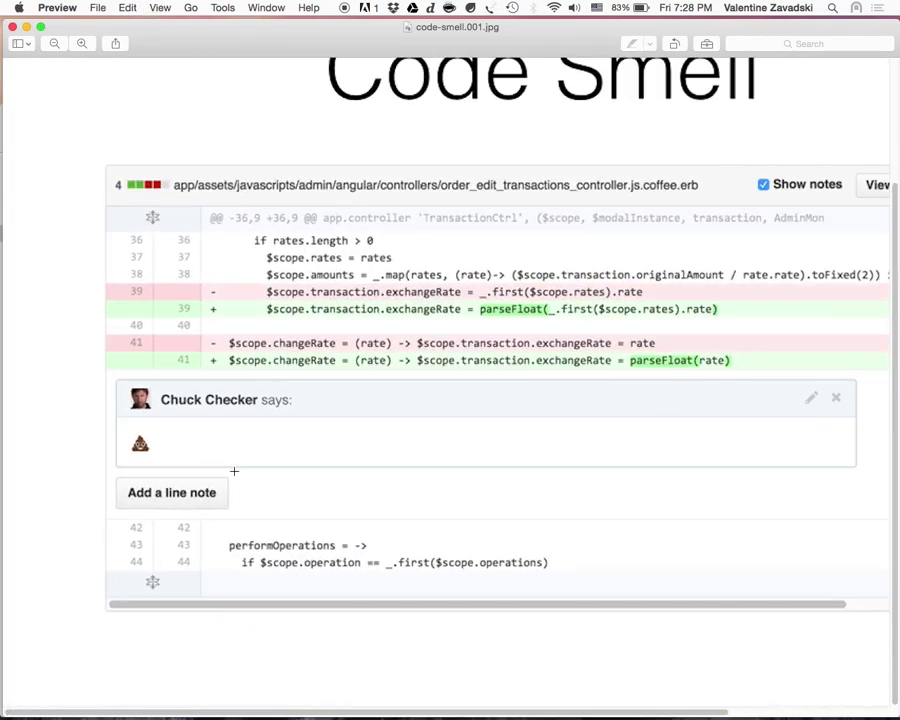
key("super+plus")
left_click(12, 27)
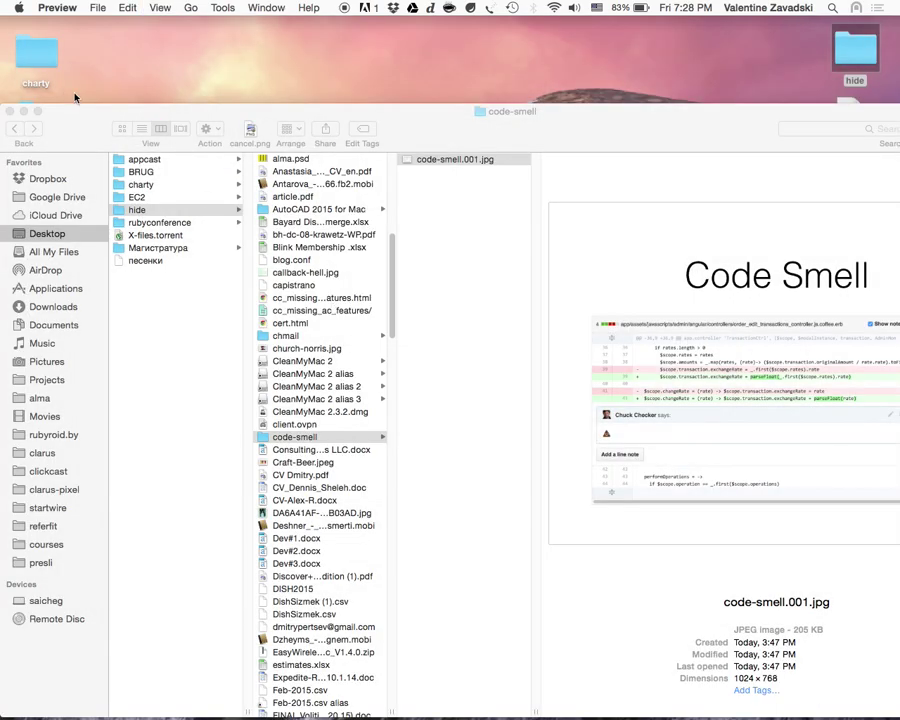
left_click(12, 111)
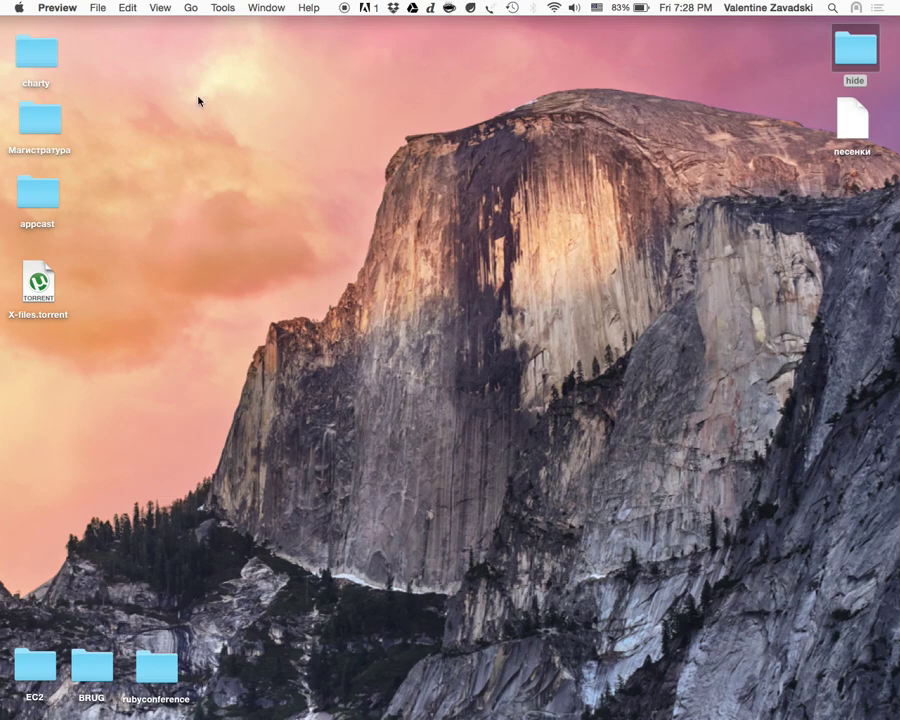
Step: Back in the browser, search the web for codeclimate and open the Code Climate website
key("ctrl+Up")
left_click(301, 50)
key("super+t")
type("cod")
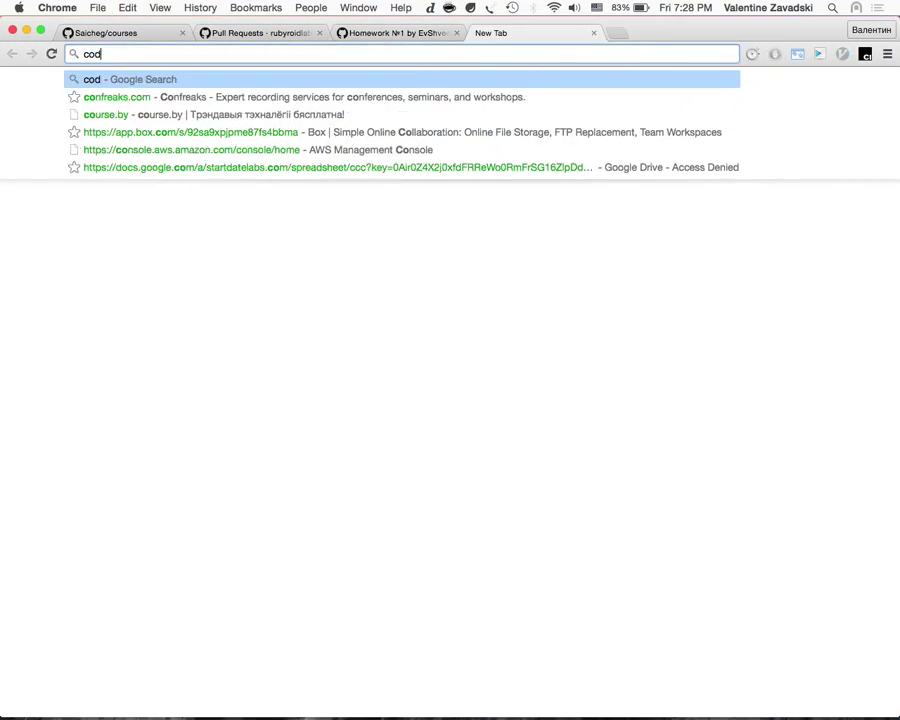
type("e")
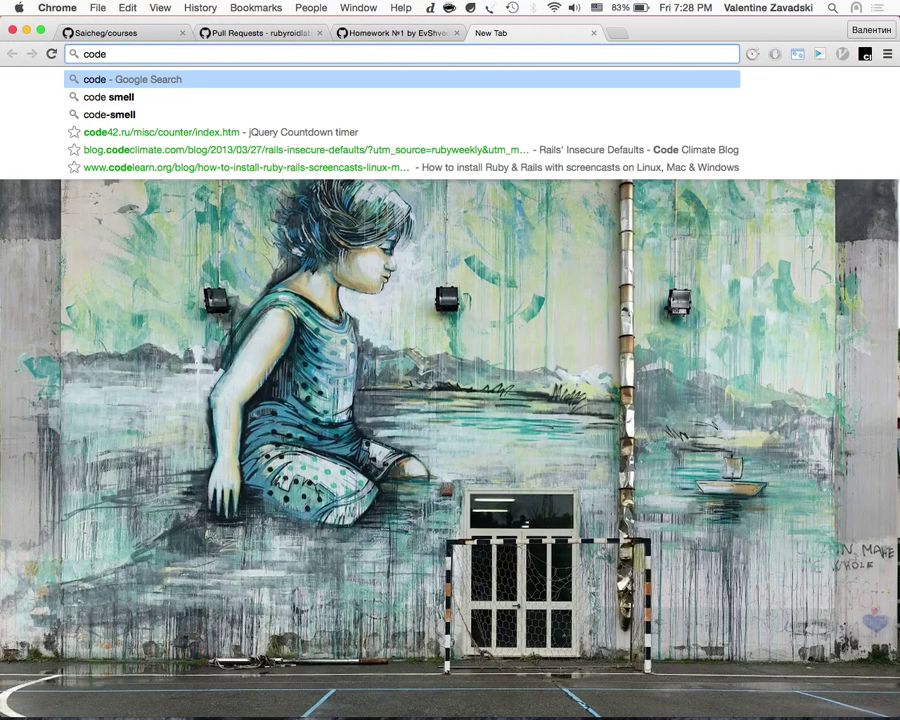
type("climate")
key("Return")
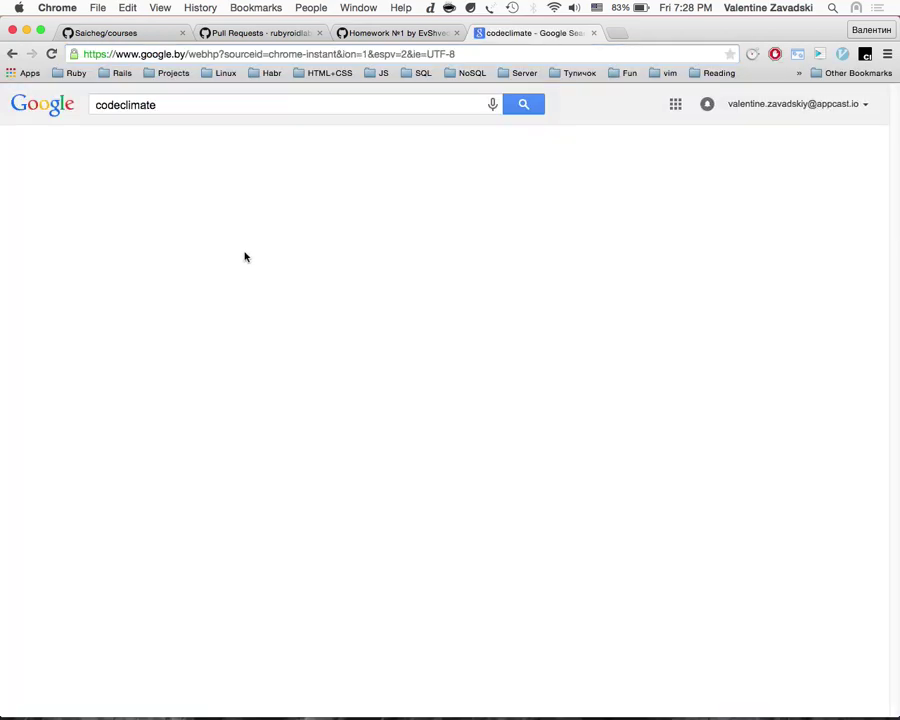
left_click(150, 211)
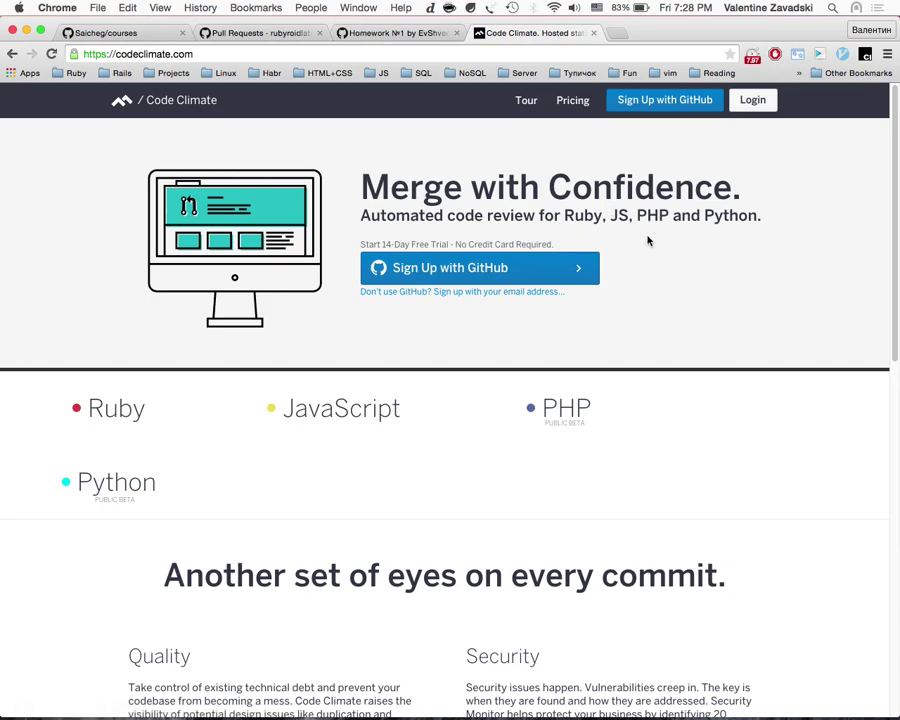
Step: Open Code Climate's Plans & Pricing page and enlarge it for easier reading
double_click(567, 214)
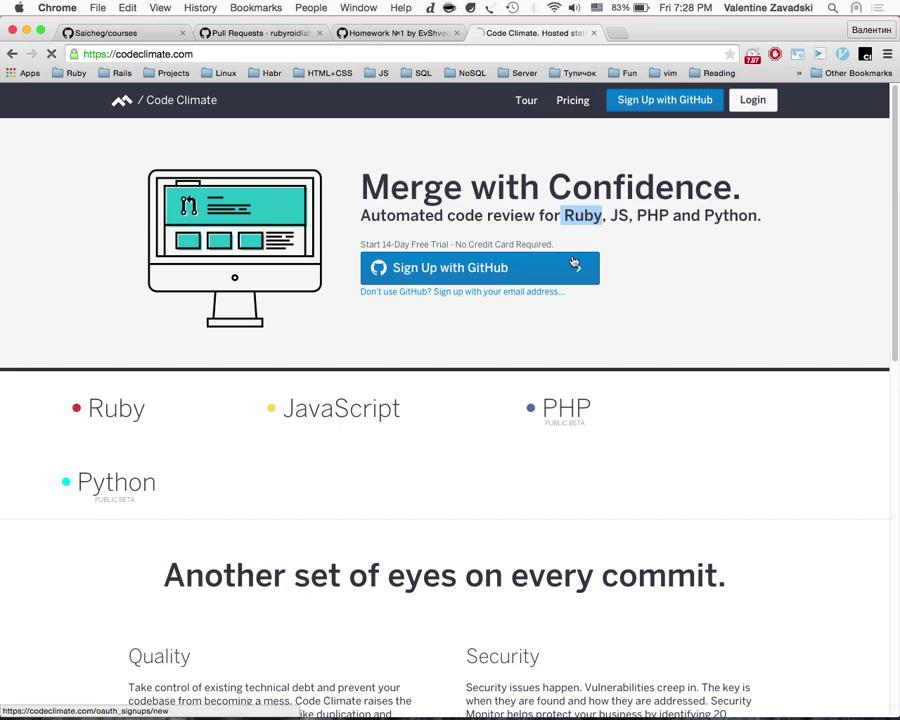
left_click(574, 101)
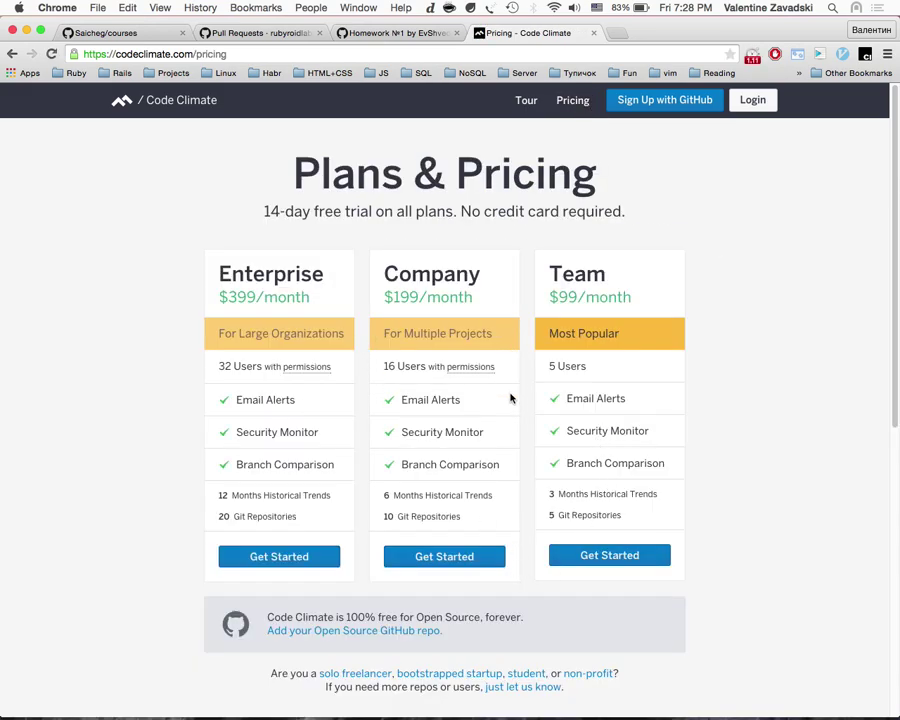
scroll(514, 539, "down", 3)
scroll(513, 537, "up", 3)
key("super+equal")
key("super+equal")
Step: Compare the Enterprise $399, Company $199 and Team $99 plans, noting Team's 5 Users limit
scroll(490, 580, "down", 2)
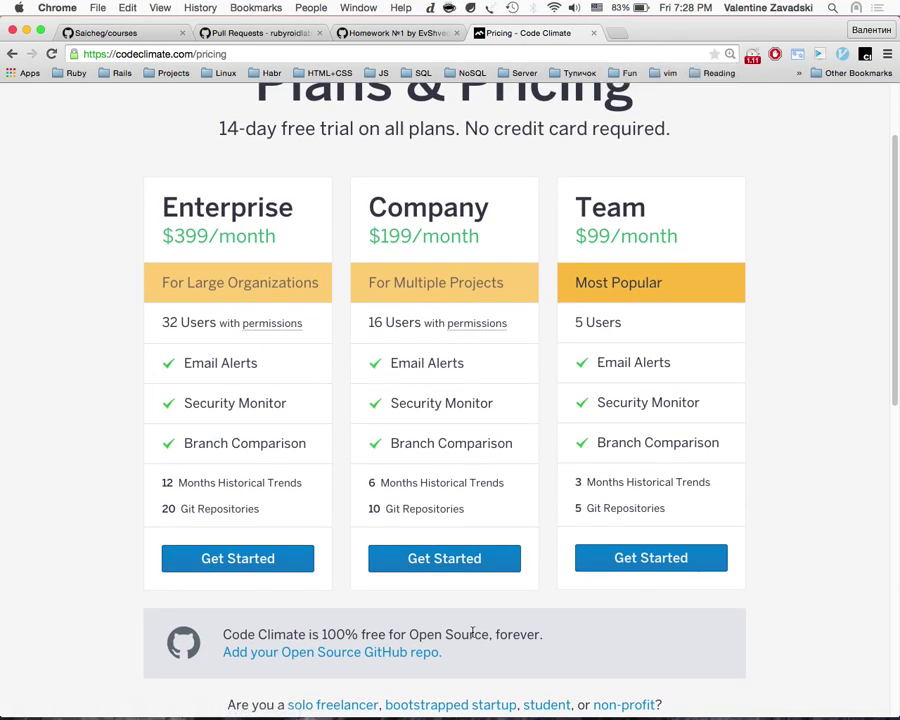
left_click_drag(627, 320, 569, 321)
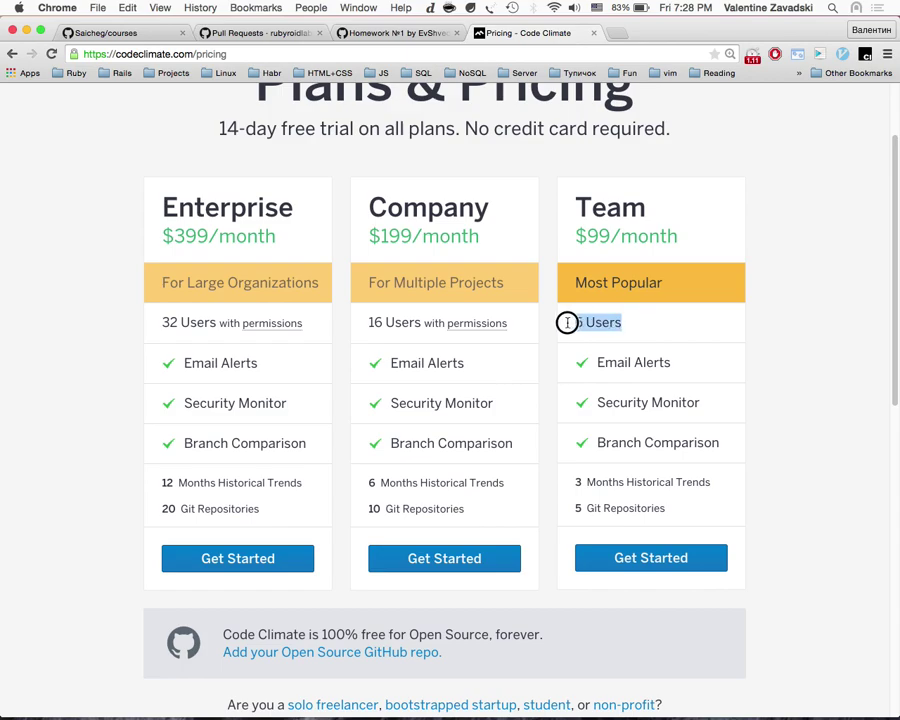
scroll(546, 505, "down", 2)
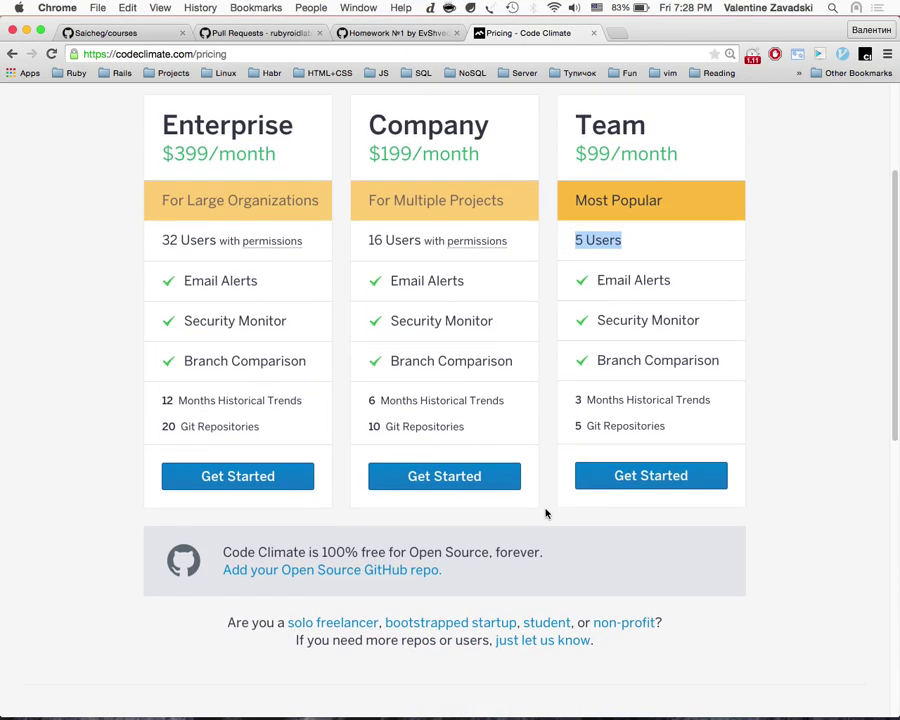
scroll(546, 513, "up", 1)
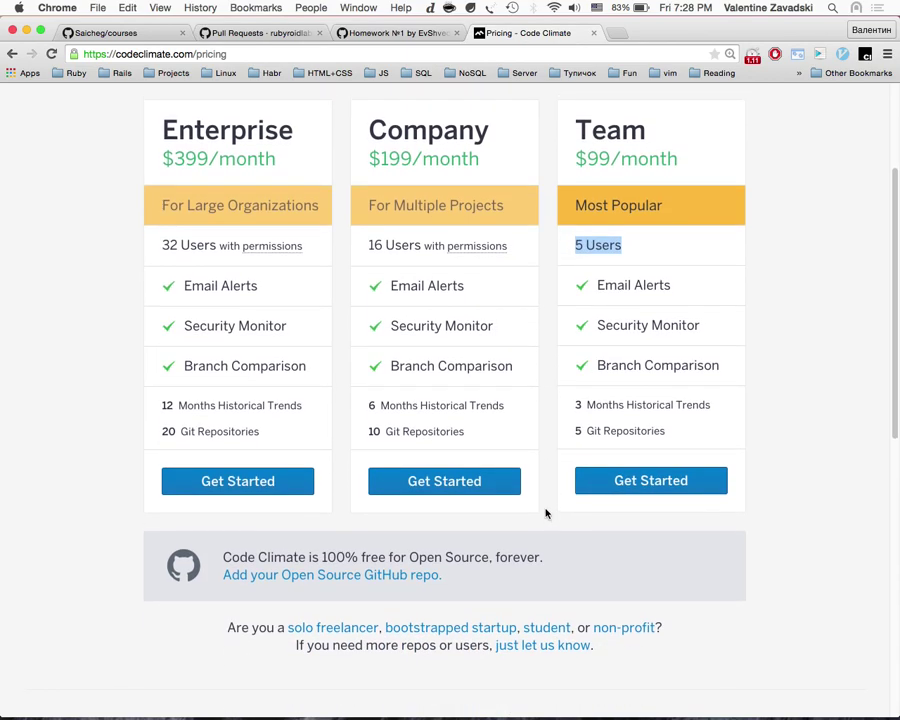
scroll(546, 513, "up", 5)
scroll(546, 513, "down", 4)
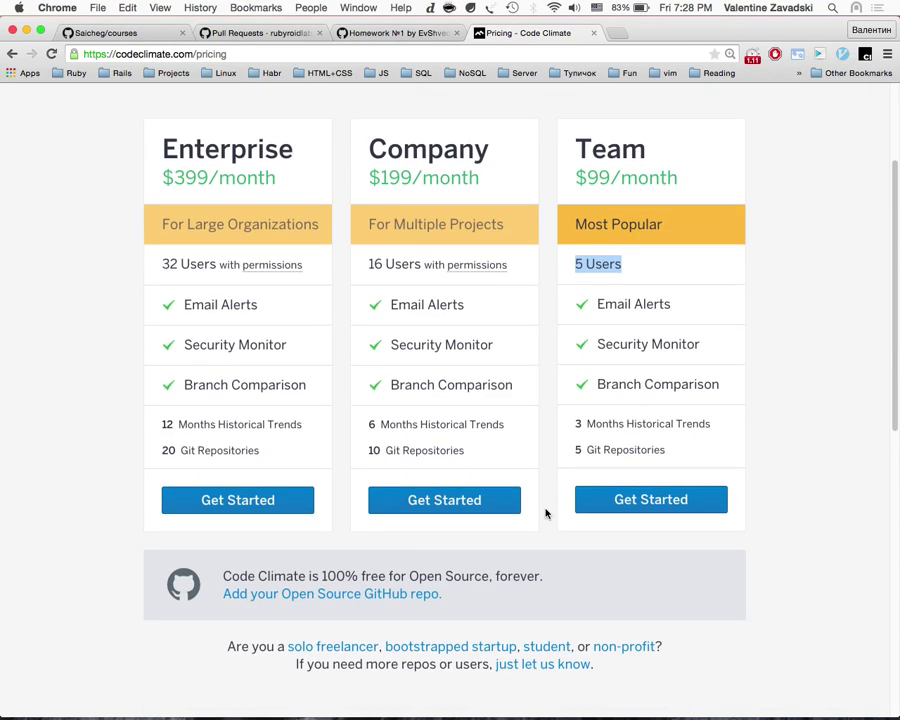
left_click_drag(576, 180, 685, 179)
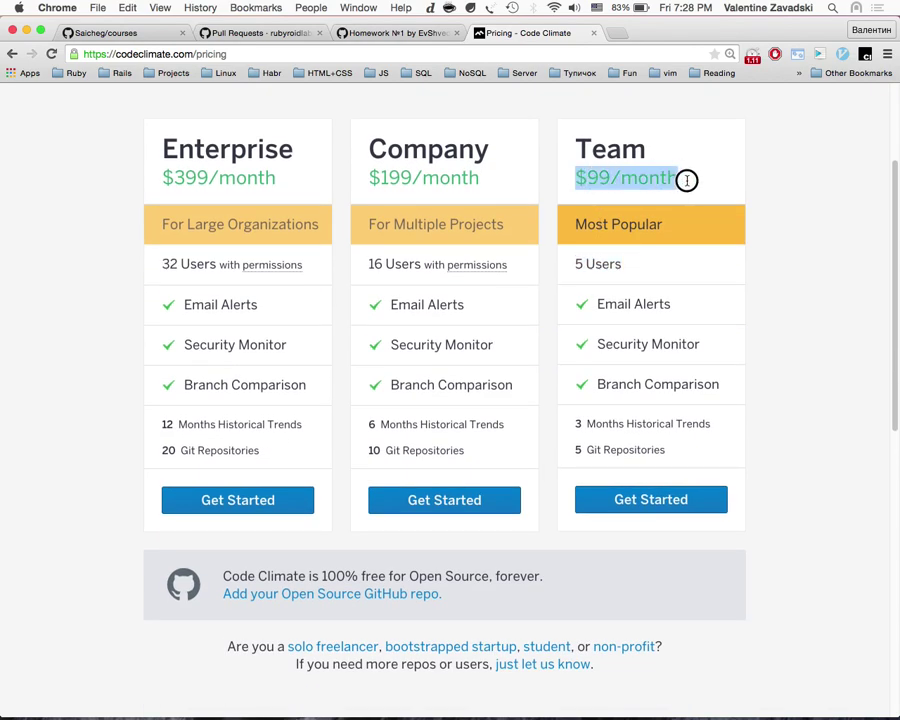
scroll(635, 340, "up", 4)
scroll(514, 302, "down", 15)
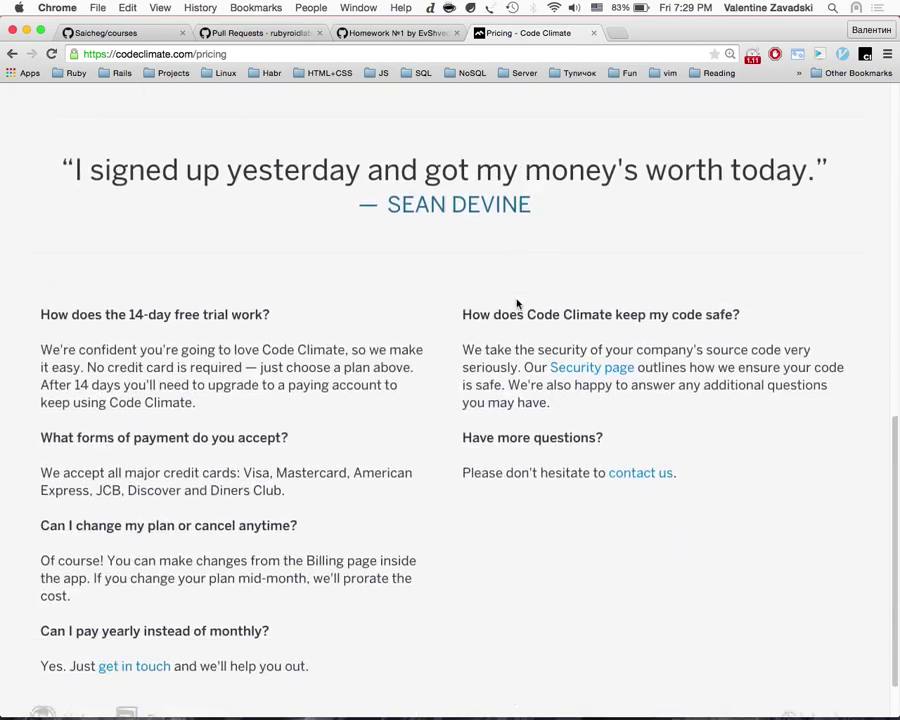
scroll(512, 410, "up", 18)
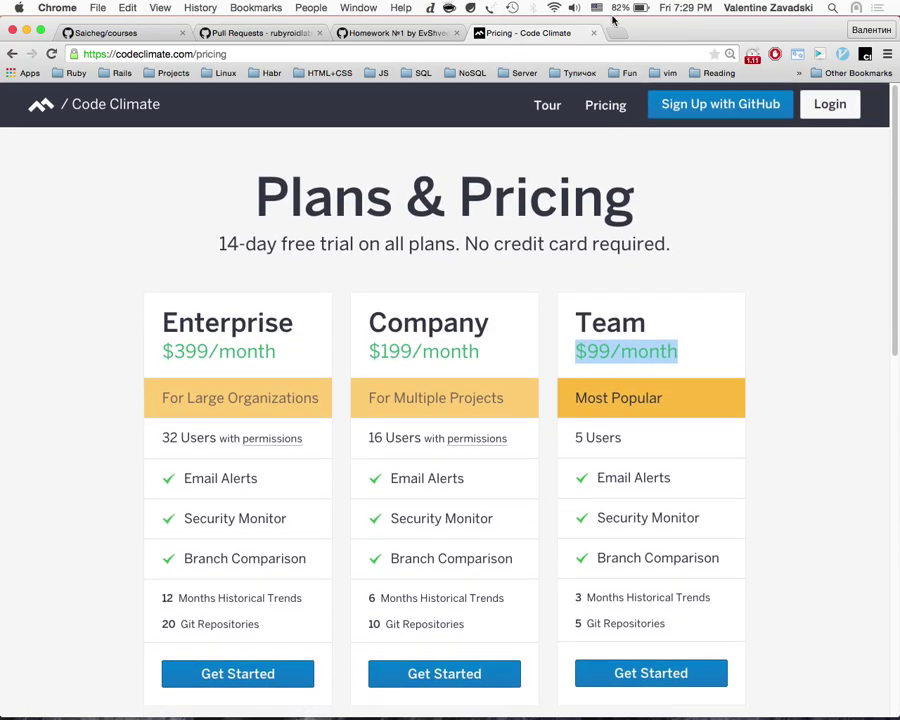
Step: Close the Code Climate pricing tab and scroll back to the gun.rb diff
left_click(594, 33)
scroll(483, 270, "up", 10)
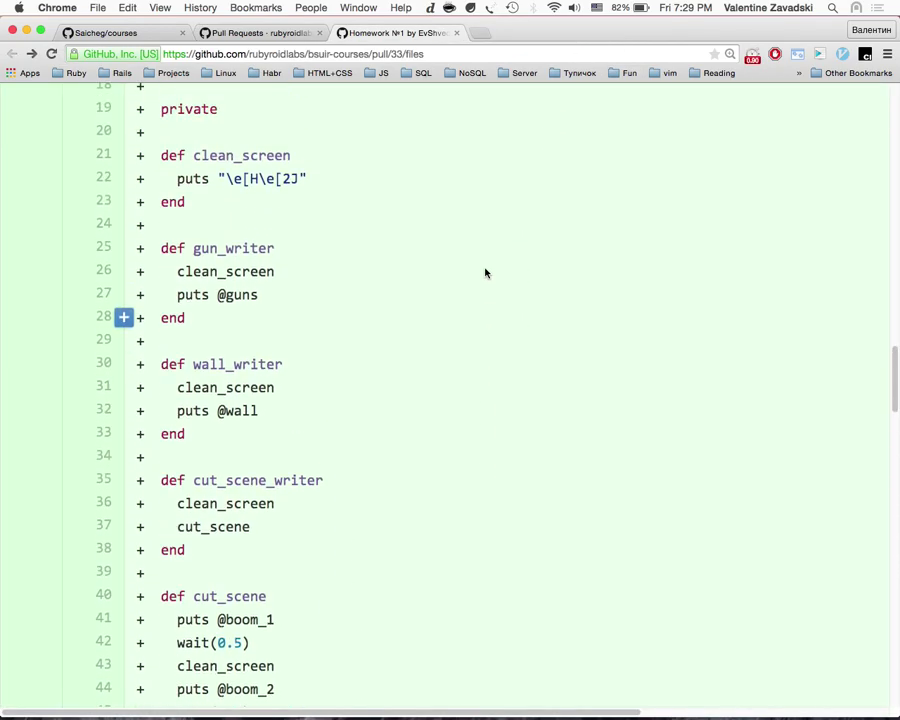
scroll(483, 270, "up", 8)
scroll(483, 270, "down", 5)
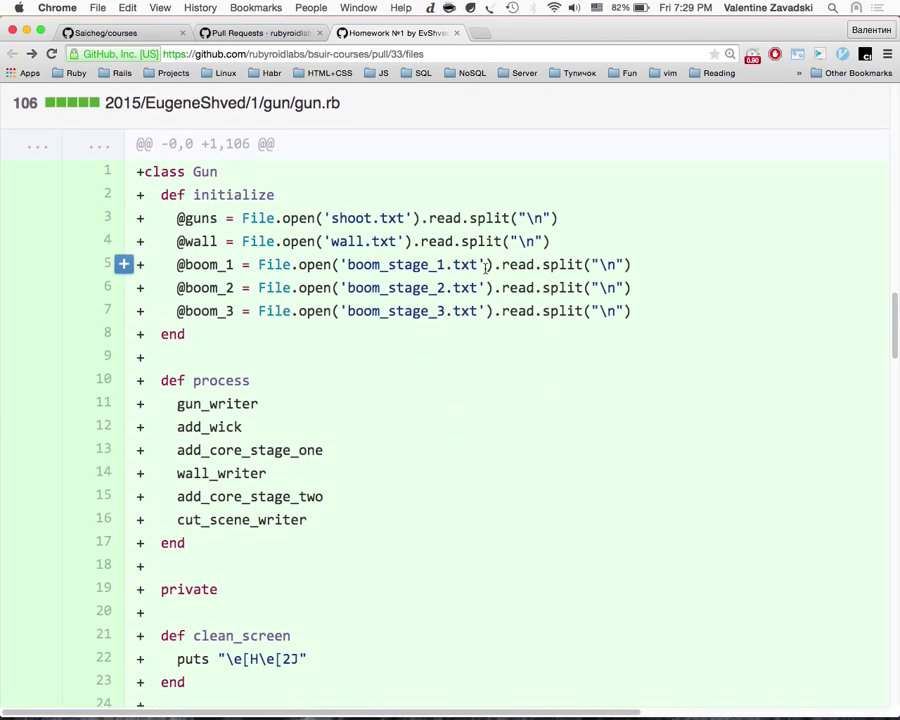
scroll(487, 267, "down", 20)
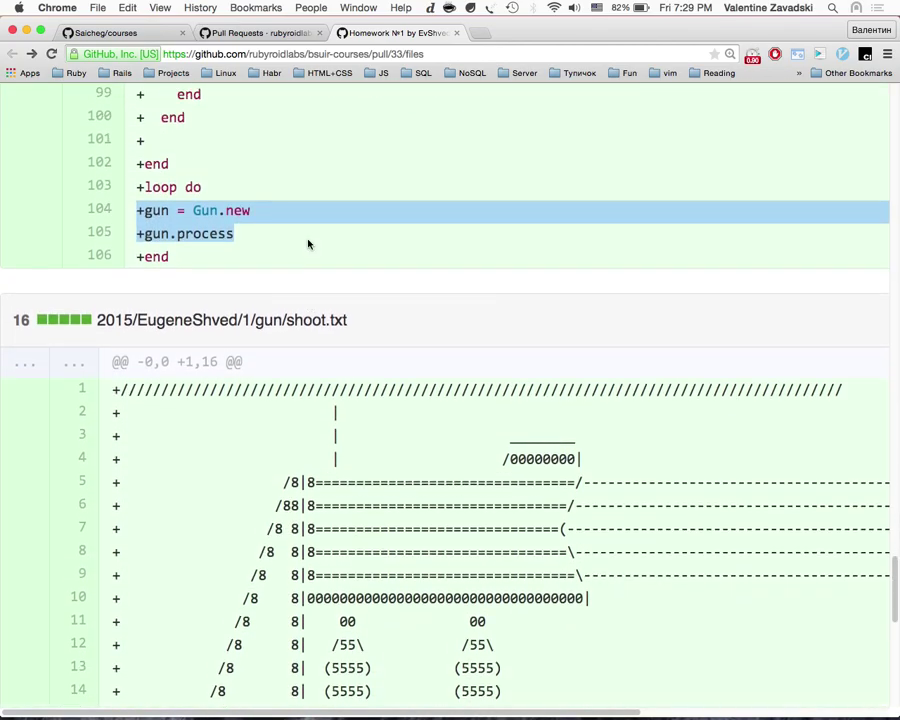
Step: Highlight gun.rb's loop do, gun = Gun.new and gun.process on lines 103–105
left_click(190, 261)
left_click_drag(138, 261, 247, 265)
scroll(254, 282, "up", 6)
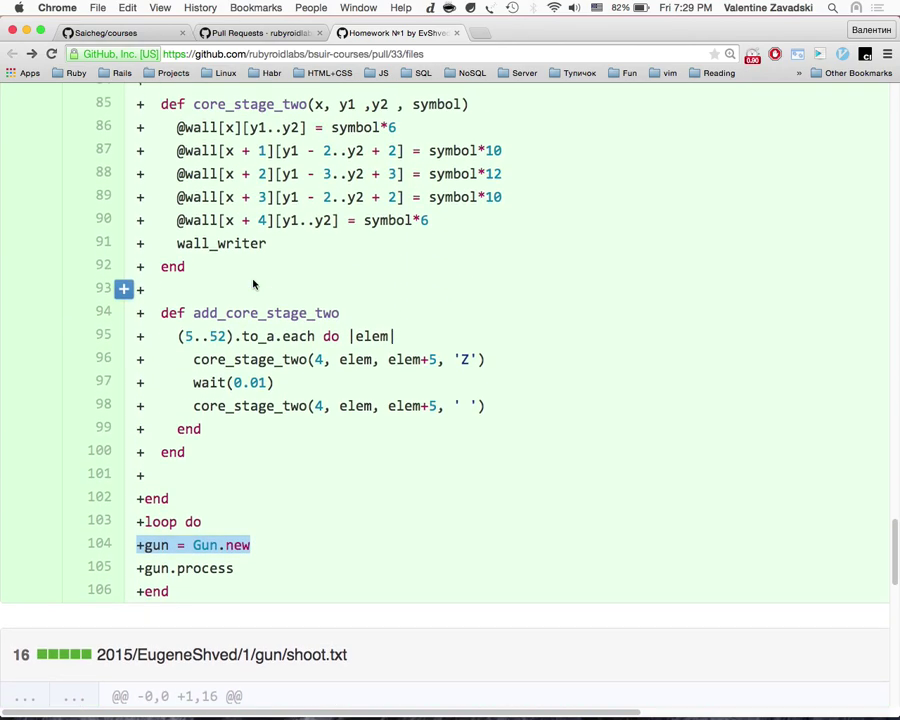
scroll(253, 285, "down", 4)
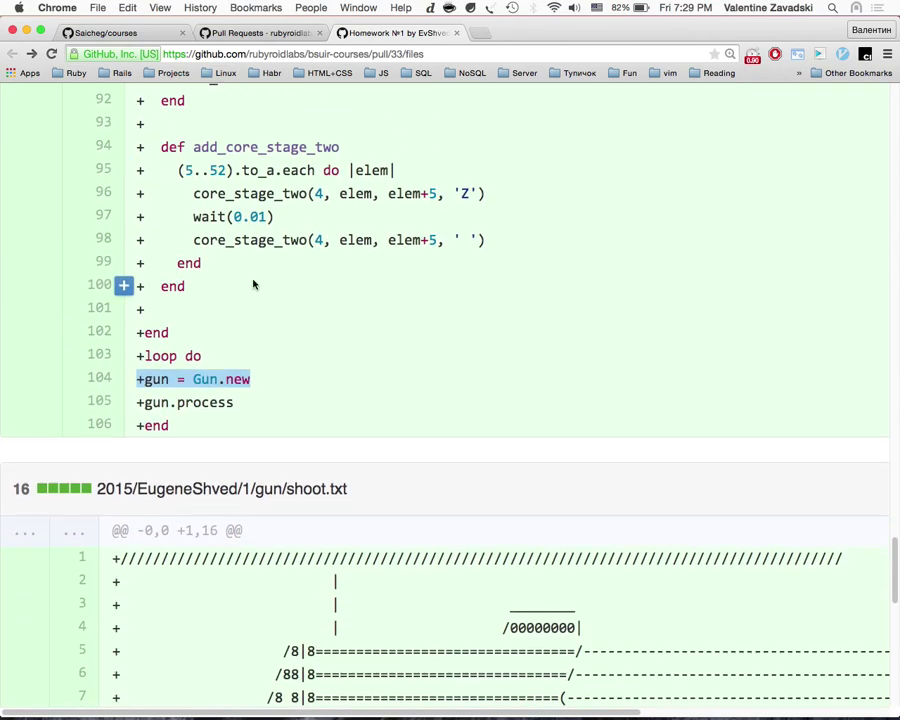
left_click(238, 376)
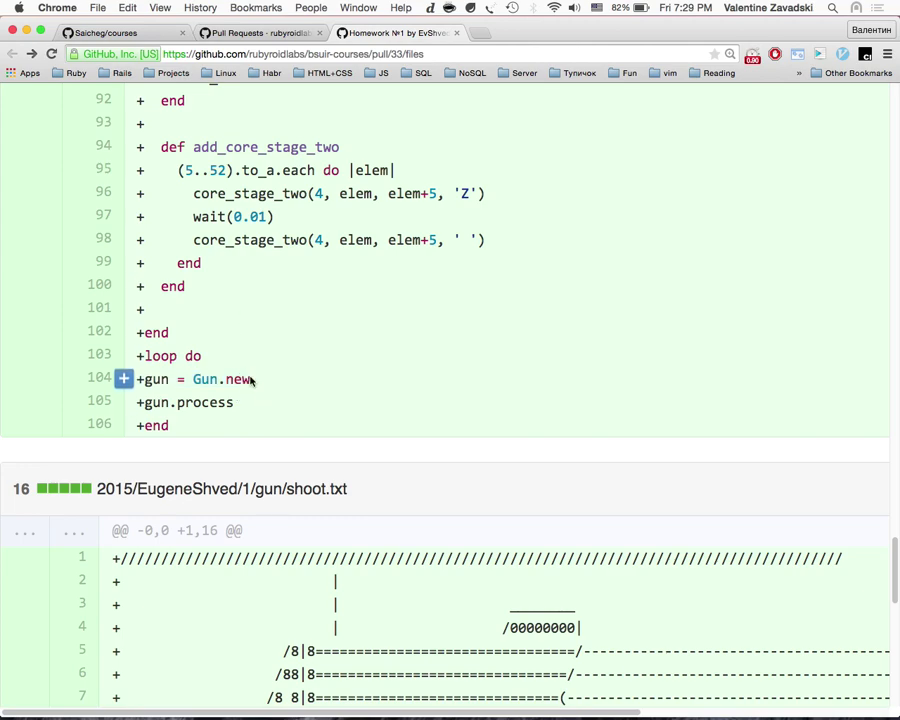
left_click_drag(234, 400, 201, 356)
left_click(150, 375)
left_click_drag(137, 379, 260, 378)
left_click_drag(143, 402, 248, 404)
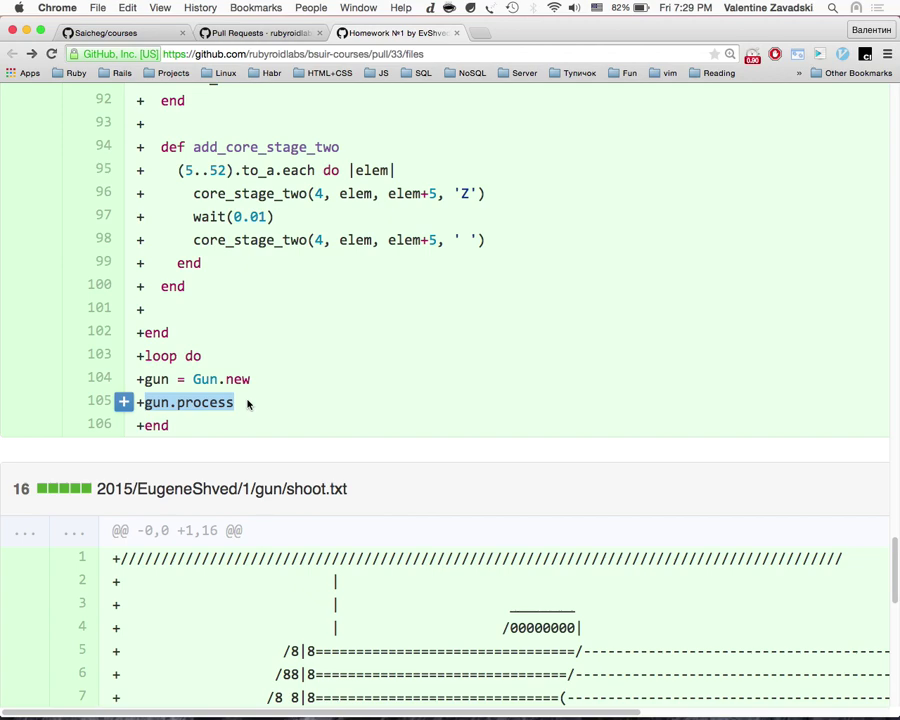
Step: Select the whole gun = Gun.new line and settle the view on lines 90–106
triple_click(258, 379)
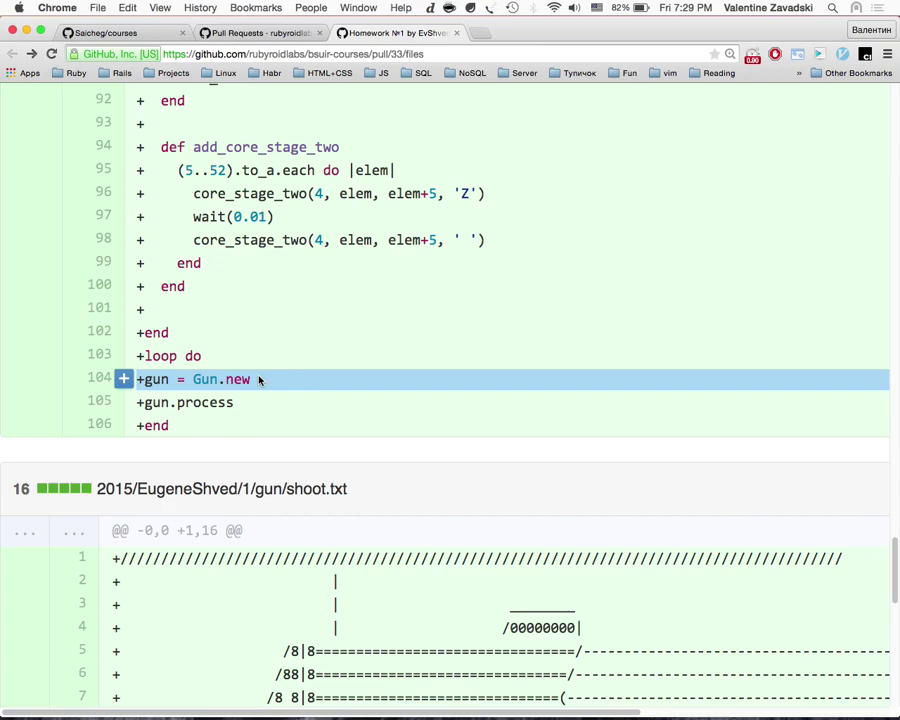
scroll(258, 379, "up", 20)
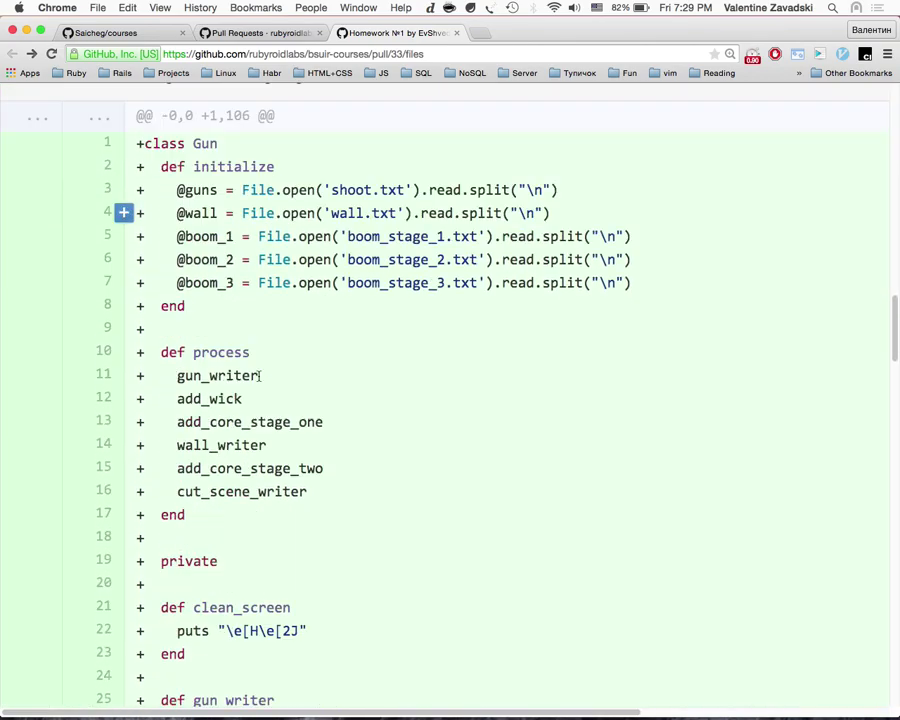
scroll(258, 377, "down", 10)
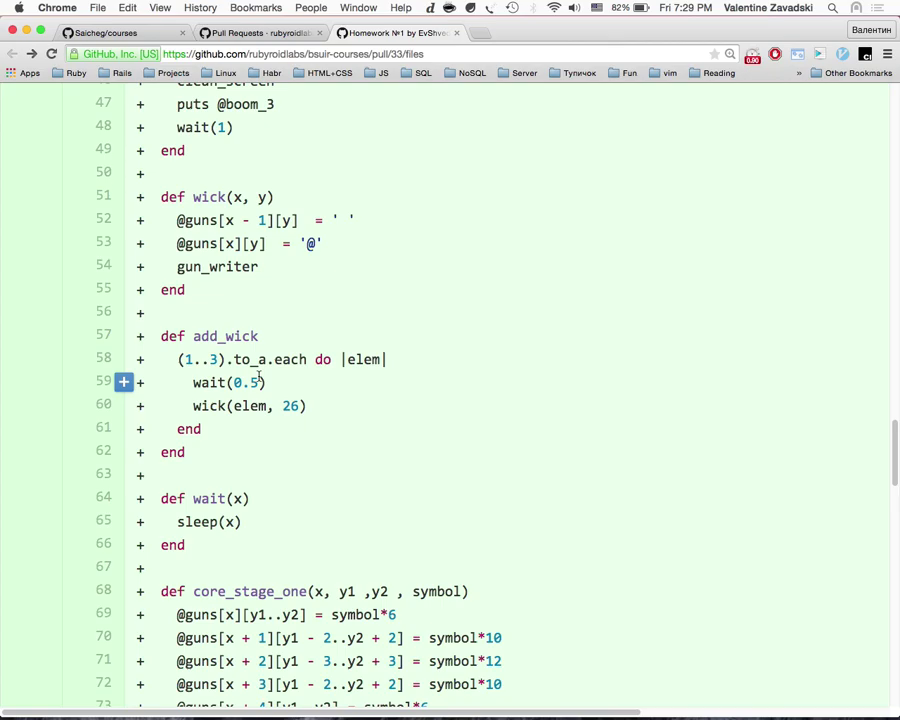
scroll(258, 377, "down", 10)
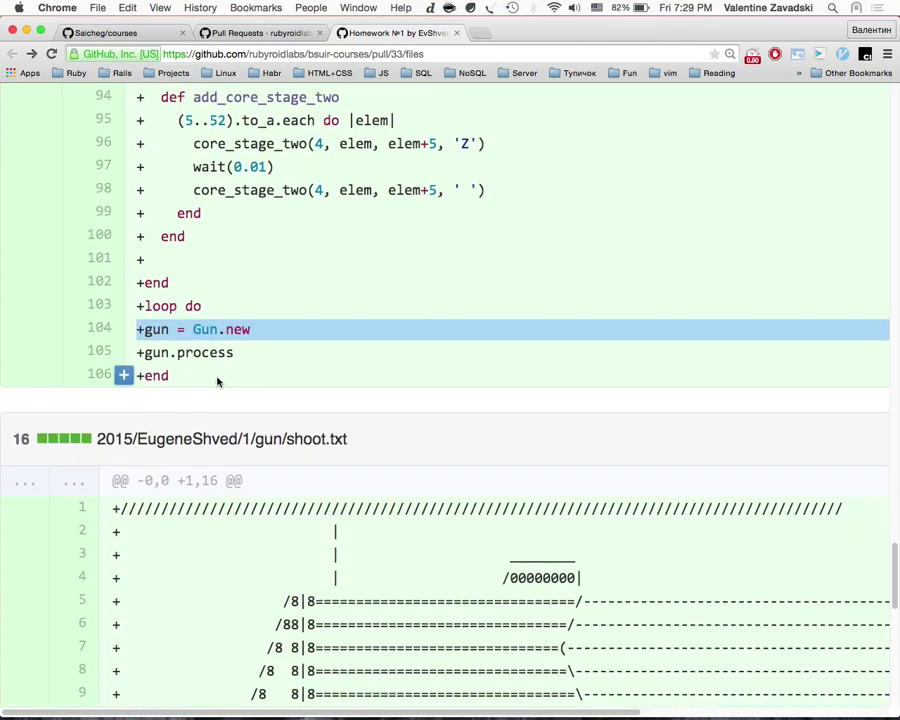
scroll(232, 256, "up", 10)
scroll(780, 204, "down", 9)
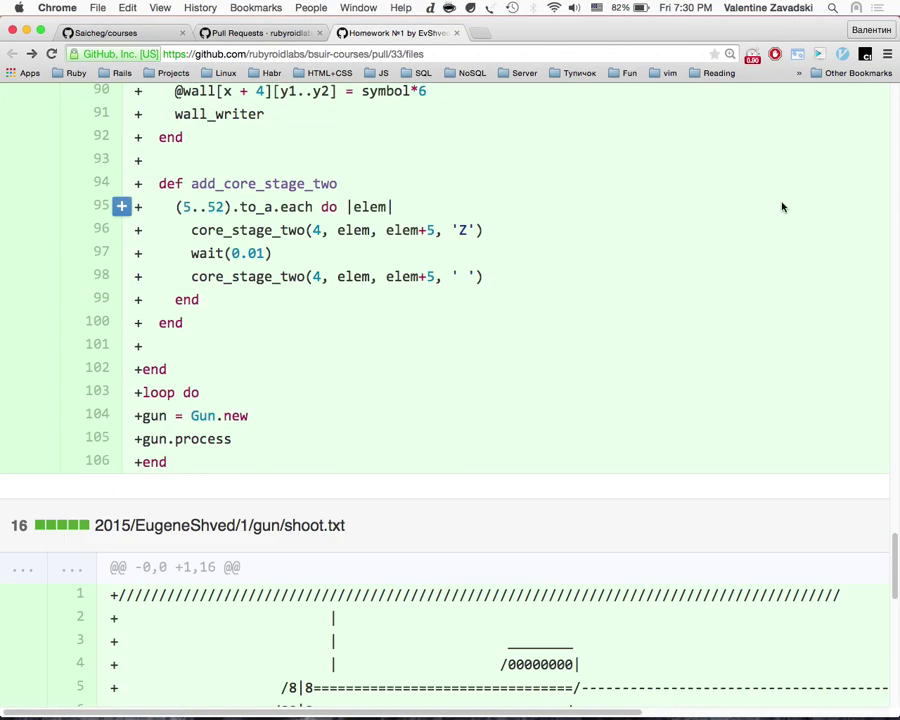
Step: Comment on gun.rb line 103 with the two-line suggestion 'gun = Gun.new' then 'gun.animate'
left_click(118, 394)
type("Ge")
key("BackSpace")
key("BackSpace")
type("gun =")
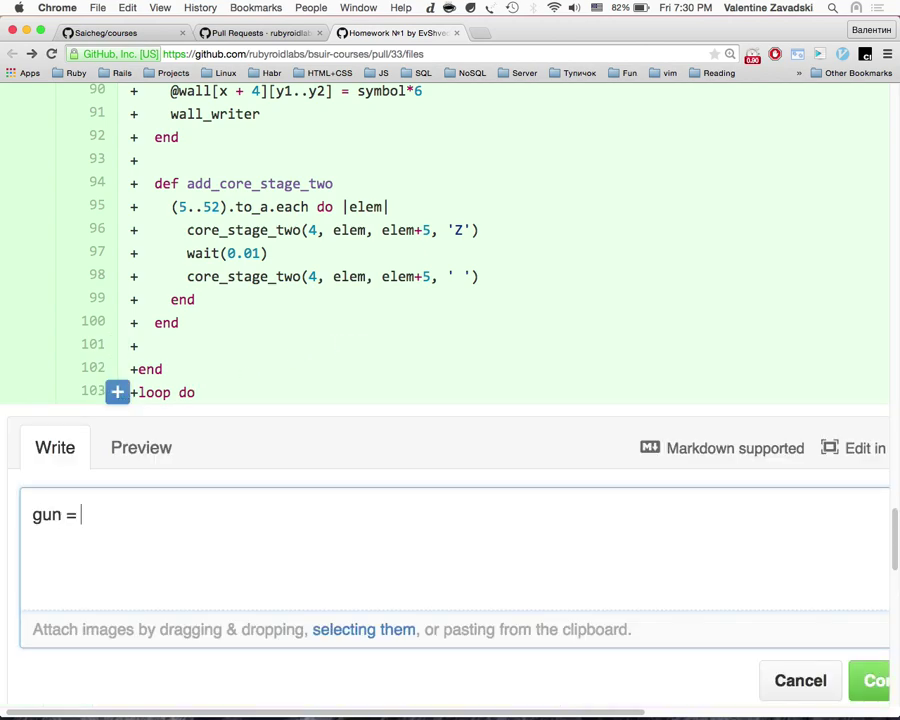
type(" Gun.new")
key("Return")
type("Gun,")
key("BackSpace")
key("BackSpace")
type("gun.ani")
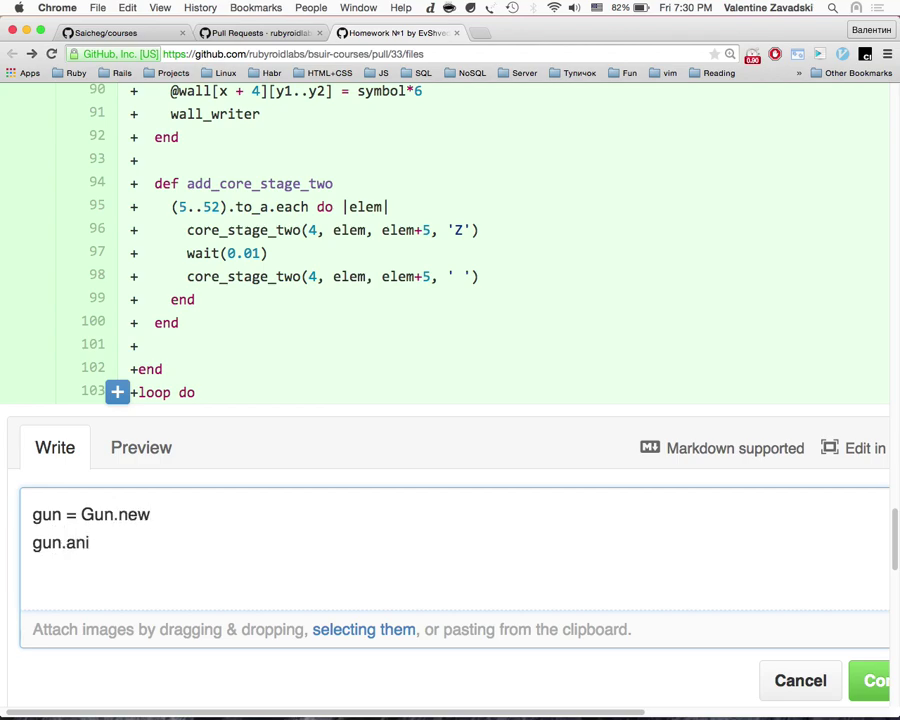
type("mate")
scroll(806, 549, "down", 2)
left_click(862, 554)
Step: Highlight gun.animate in the posted note, then scroll back up through gun.rb
double_click(140, 414)
scroll(278, 210, "up", 10)
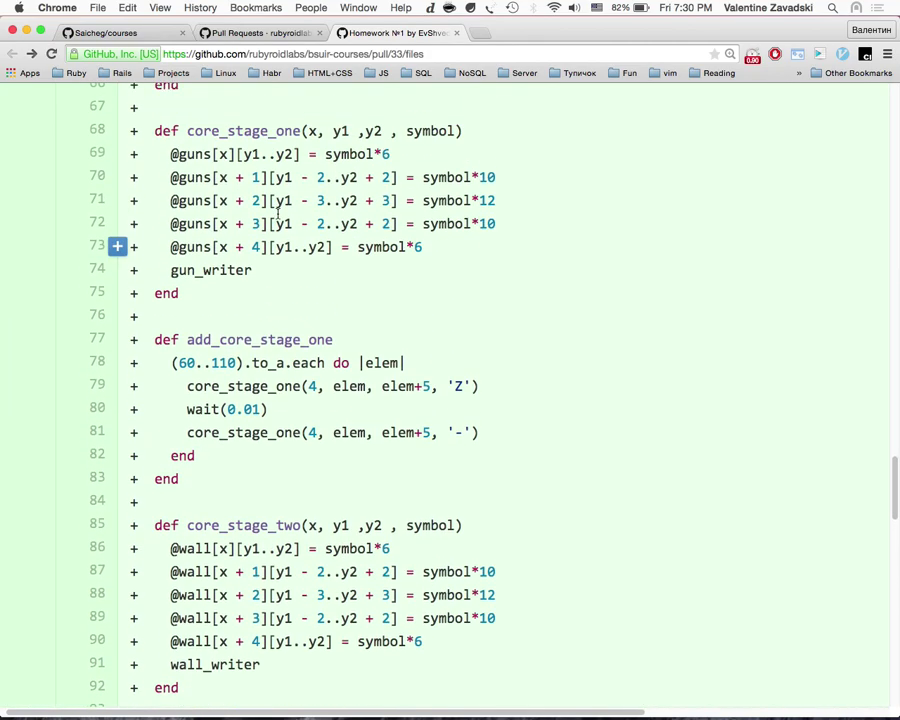
scroll(278, 210, "up", 5)
scroll(278, 216, "down", 10)
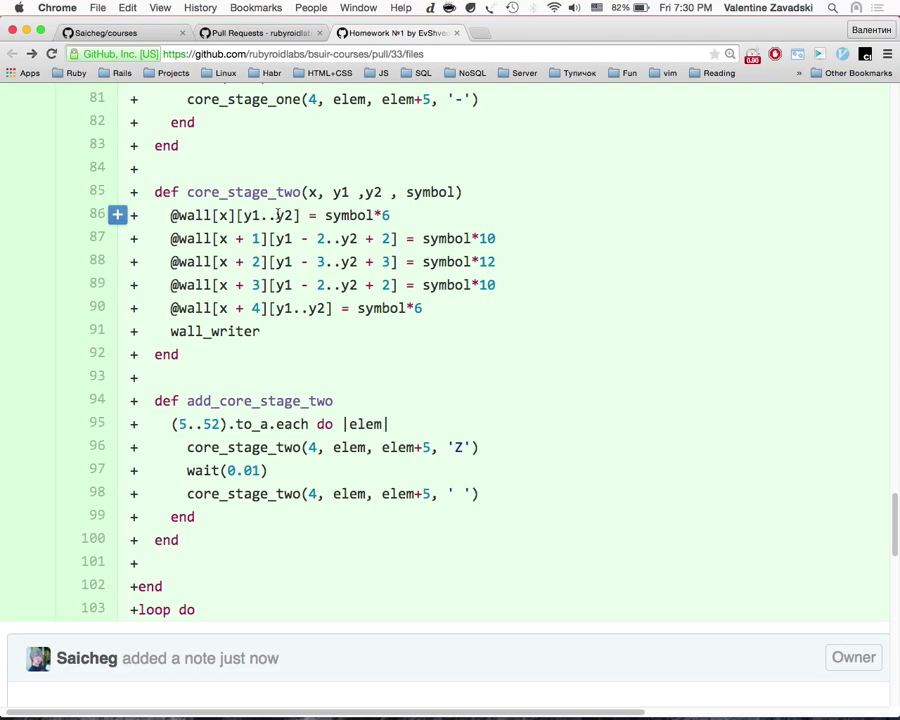
scroll(278, 216, "down", 5)
scroll(278, 218, "up", 20)
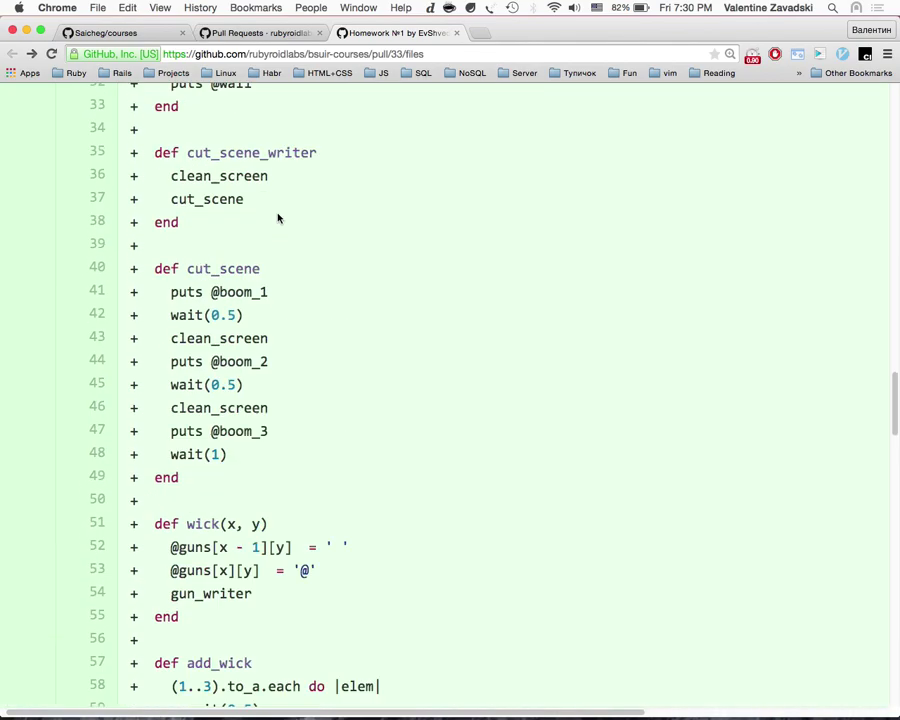
scroll(278, 217, "up", 1)
scroll(277, 213, "down", 8)
scroll(277, 217, "up", 8)
scroll(250, 240, "down", 3)
Step: Review the process method (lines 10–16) and its gun_writer, add_wick and add_core_stage_one calls
double_click(237, 273)
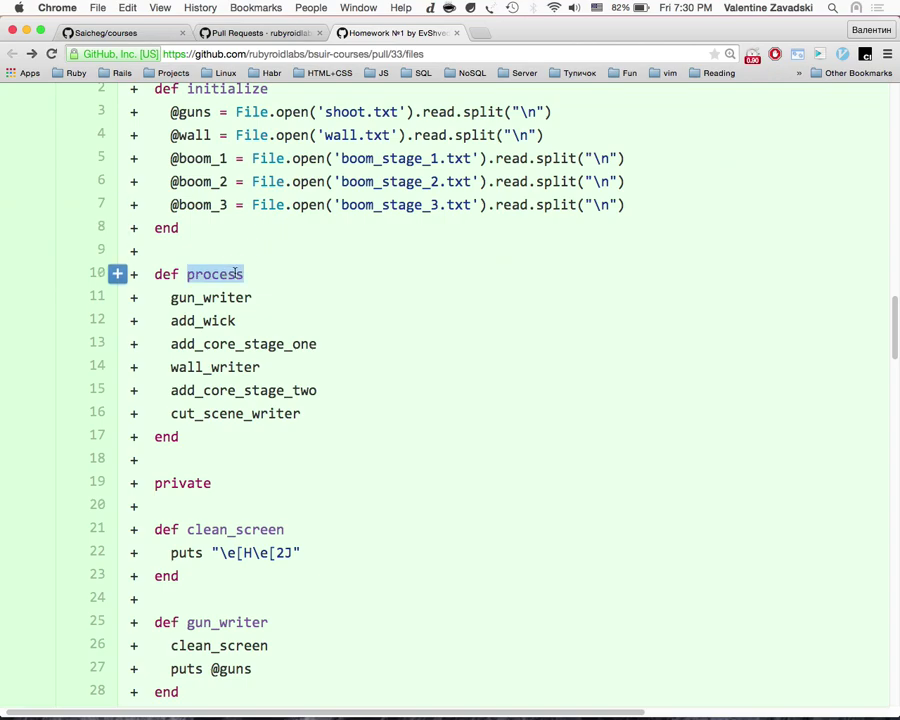
scroll(249, 440, "down", 2)
scroll(249, 432, "up", 3)
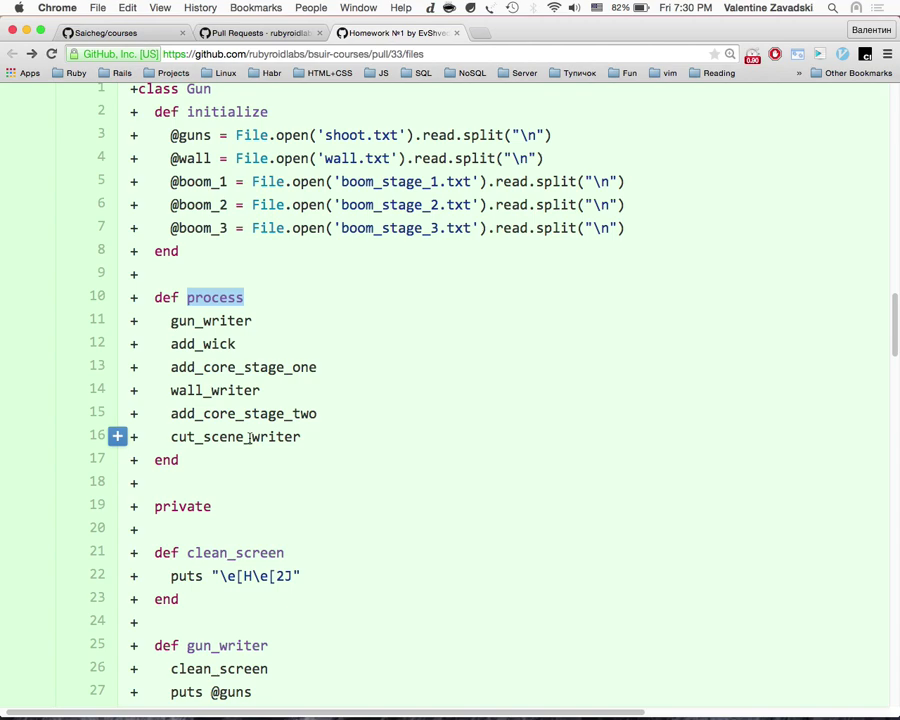
scroll(249, 437, "down", 1)
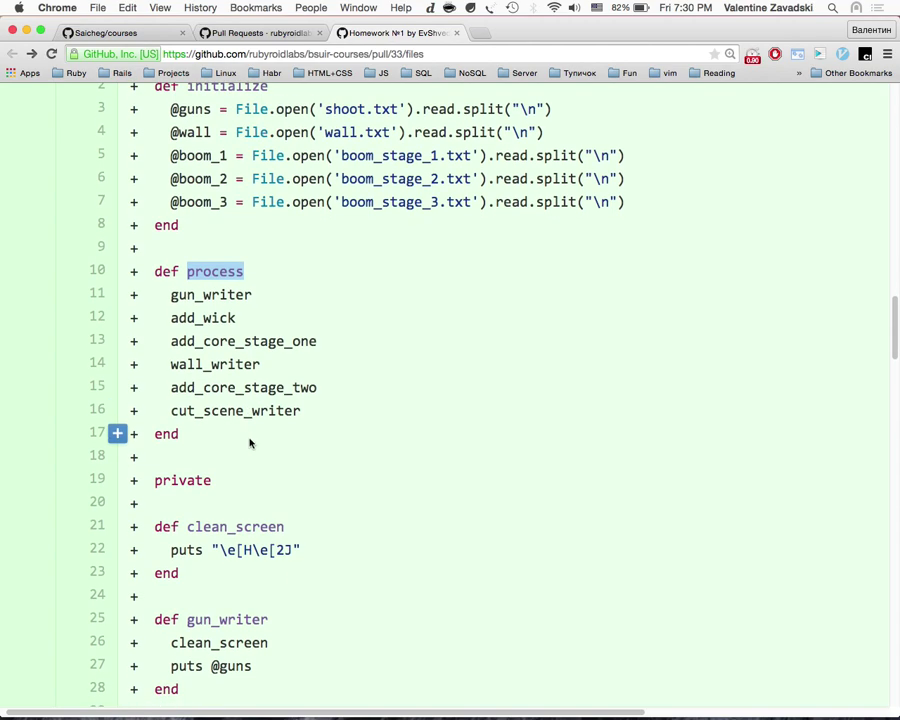
left_click_drag(269, 433, 139, 269)
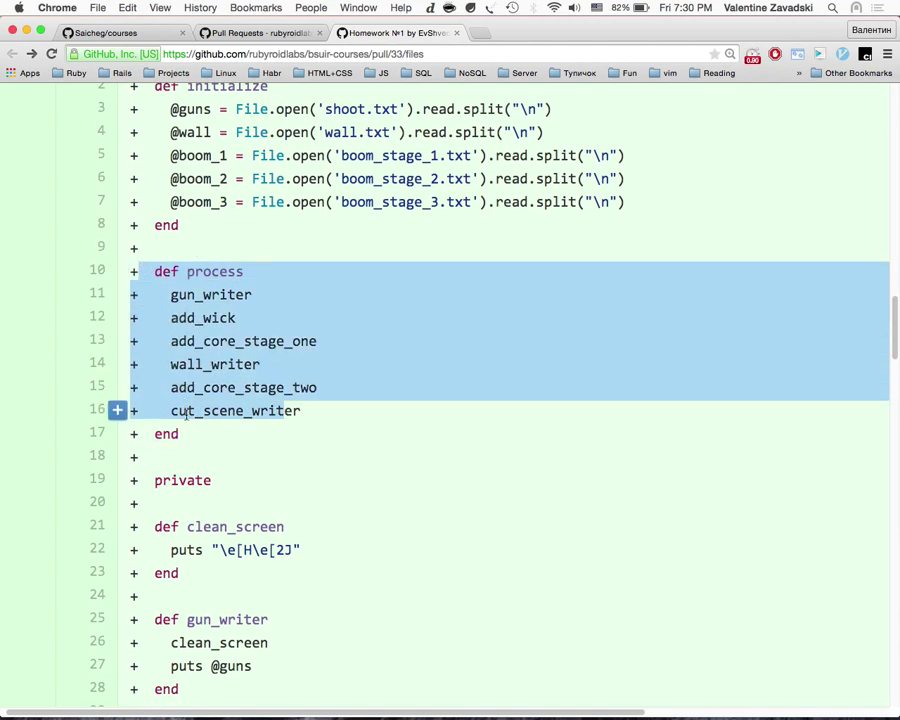
left_click(212, 406)
scroll(222, 444, "down", 4)
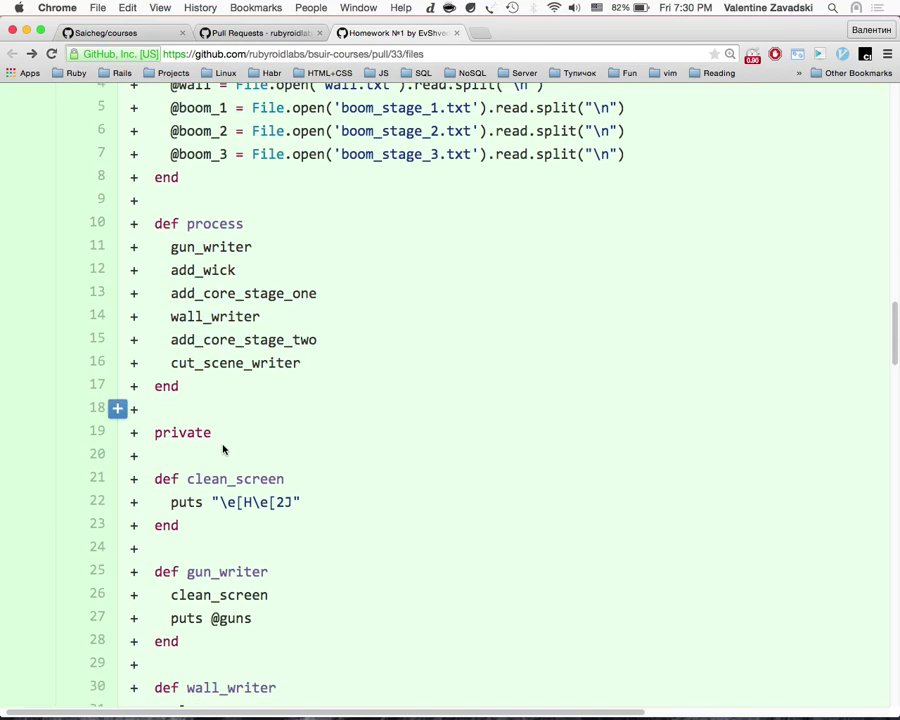
scroll(222, 446, "up", 3)
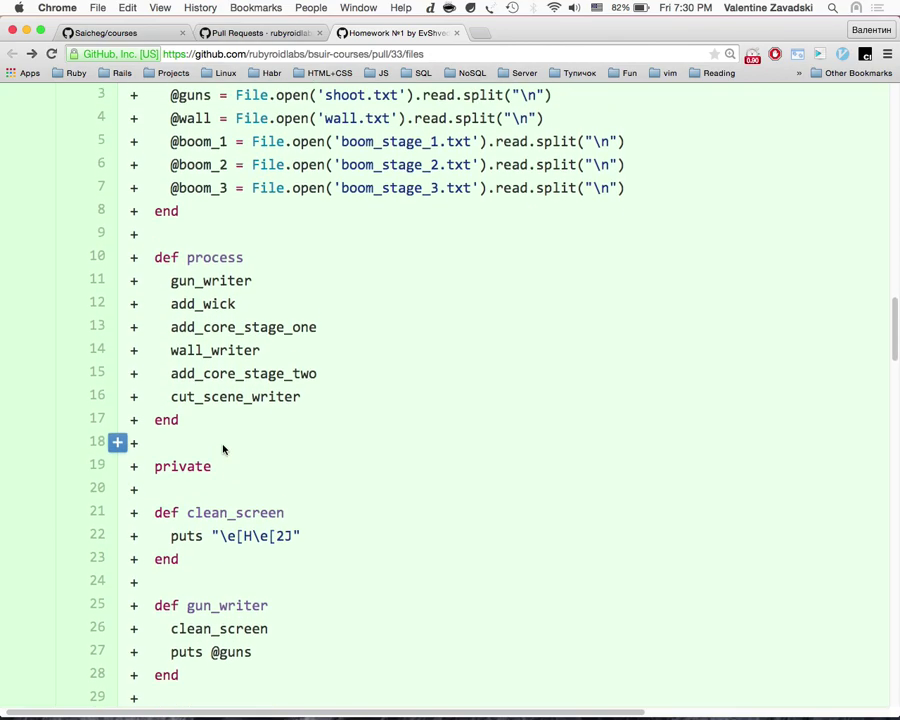
double_click(242, 281)
triple_click(220, 305)
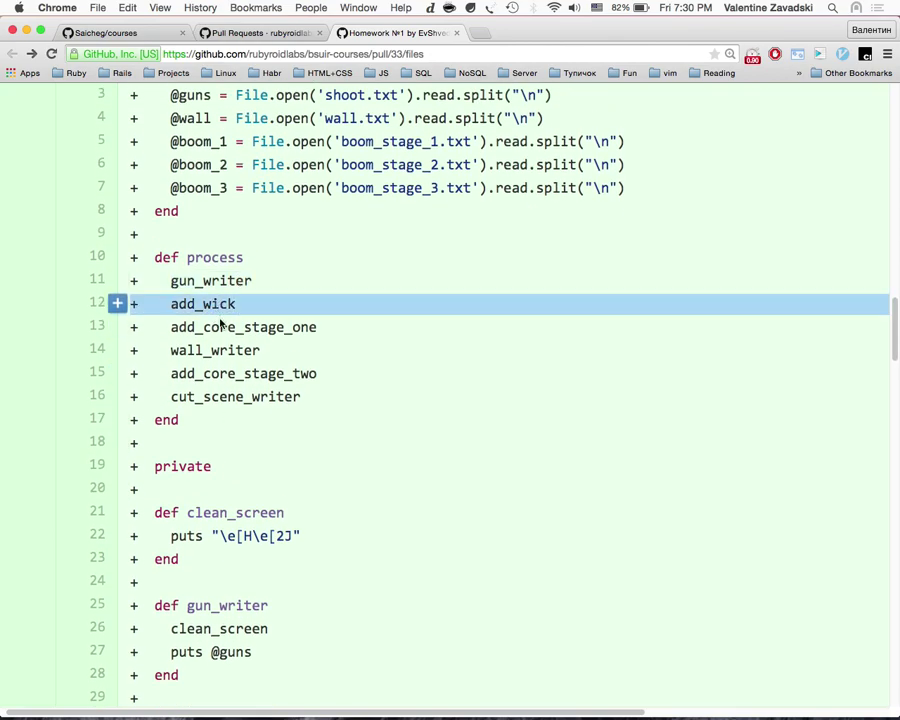
double_click(224, 327)
left_click(228, 348)
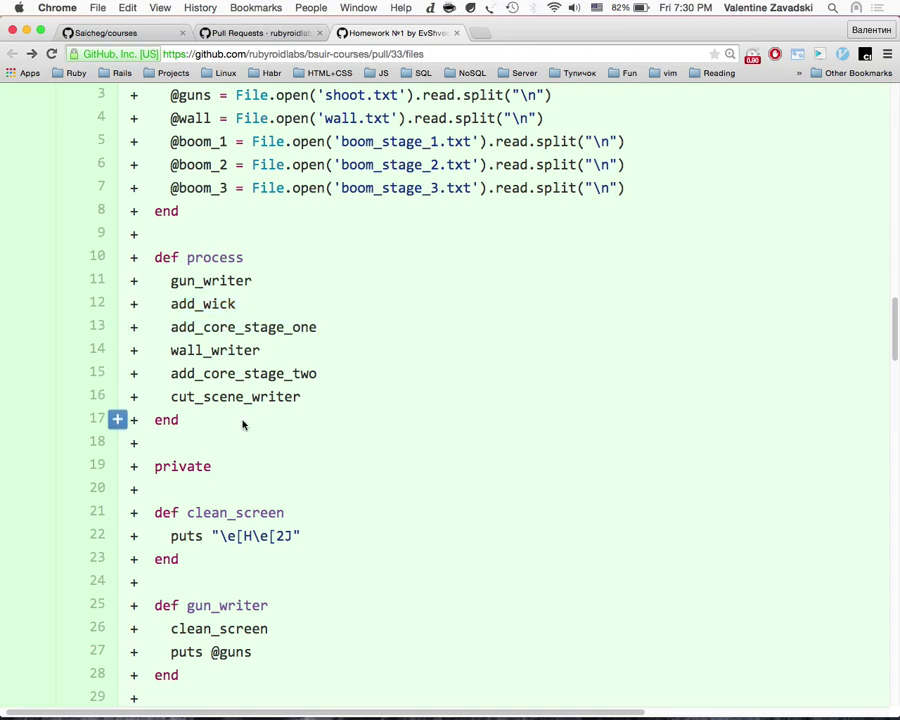
Step: Mark the three writer methods on lines 25–38, checking clean_screen and cut_scene calls
scroll(240, 440, "down", 5)
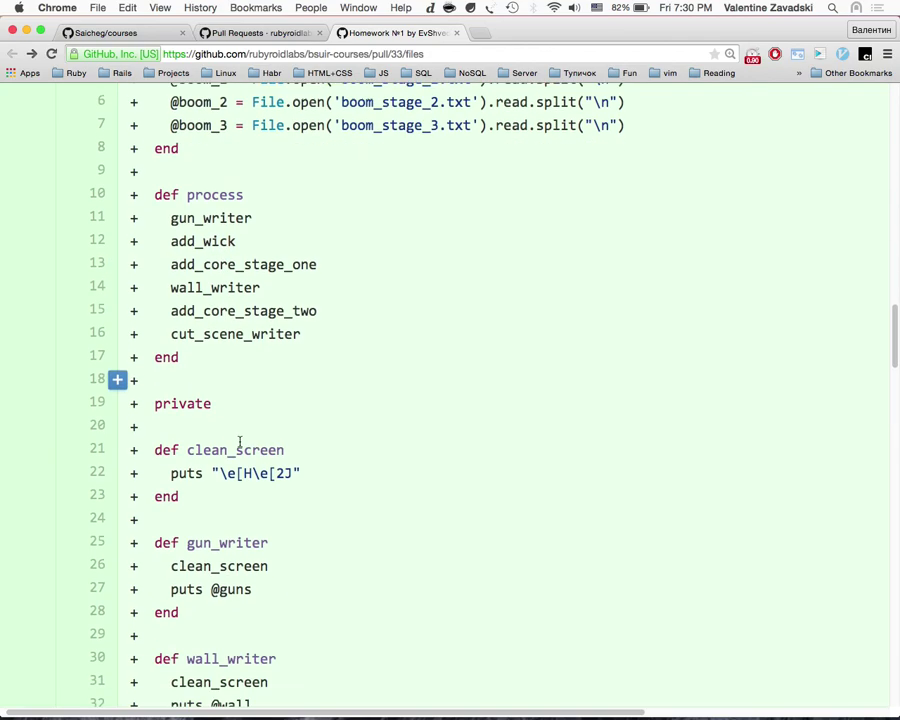
scroll(240, 445, "up", 2)
scroll(240, 445, "down", 8)
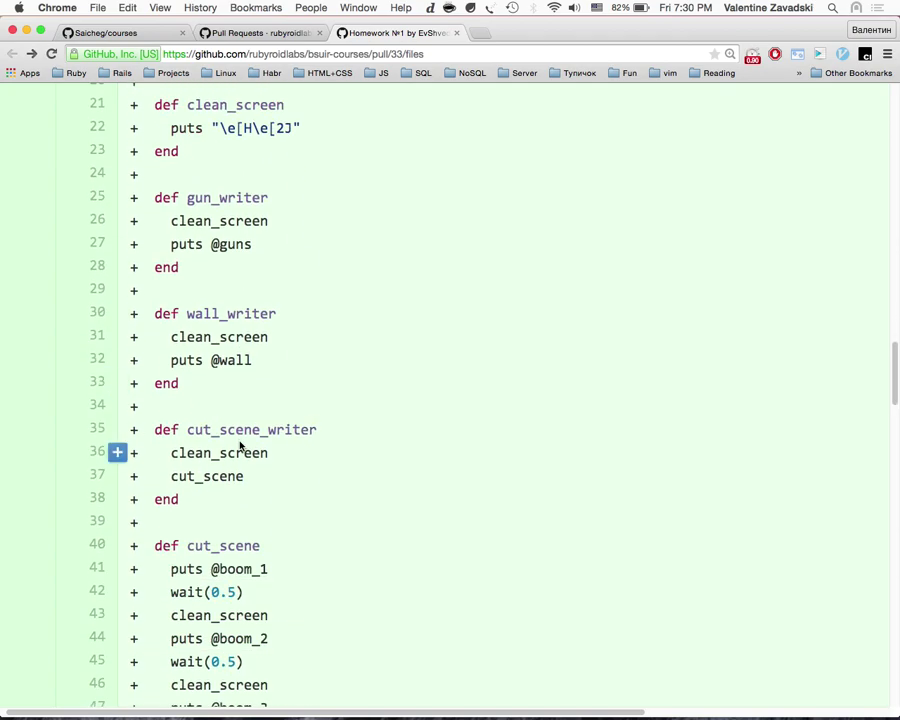
scroll(240, 445, "up", 3)
scroll(240, 445, "up", 2)
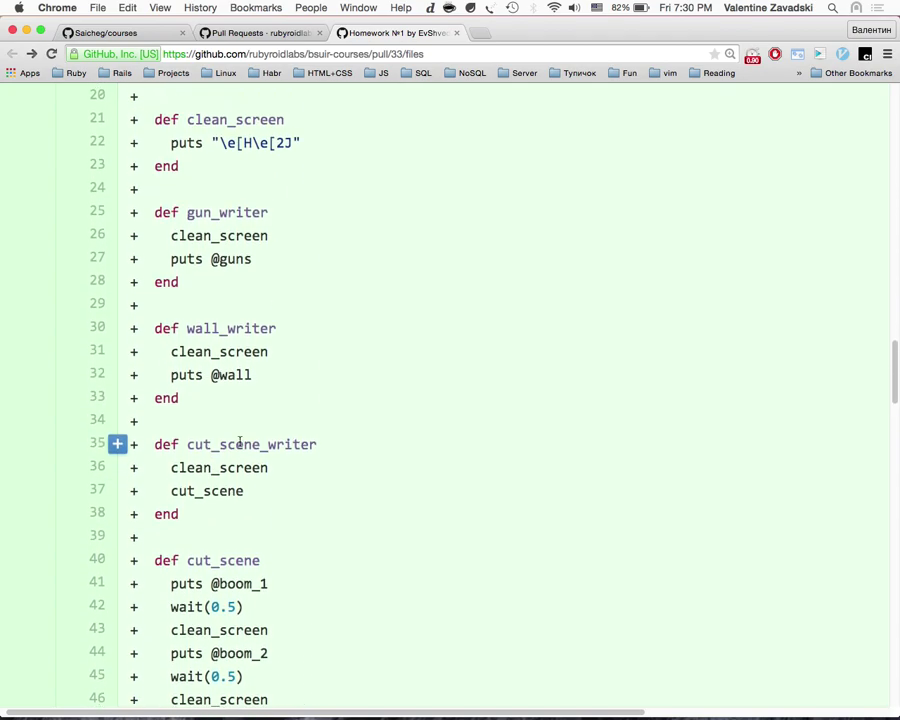
left_click_drag(207, 573, 114, 289)
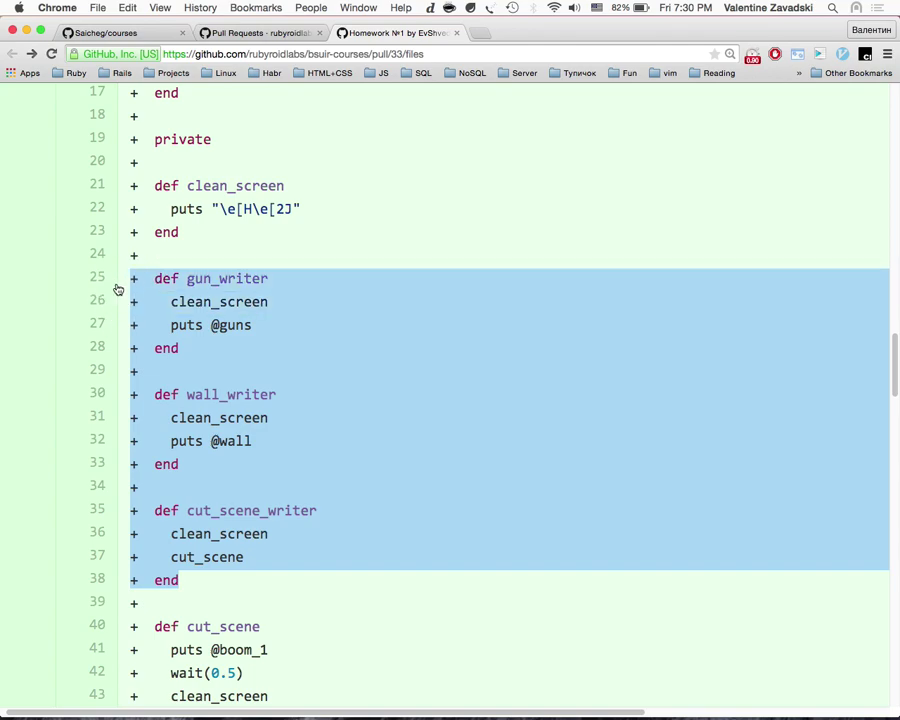
double_click(201, 417)
left_click(209, 463)
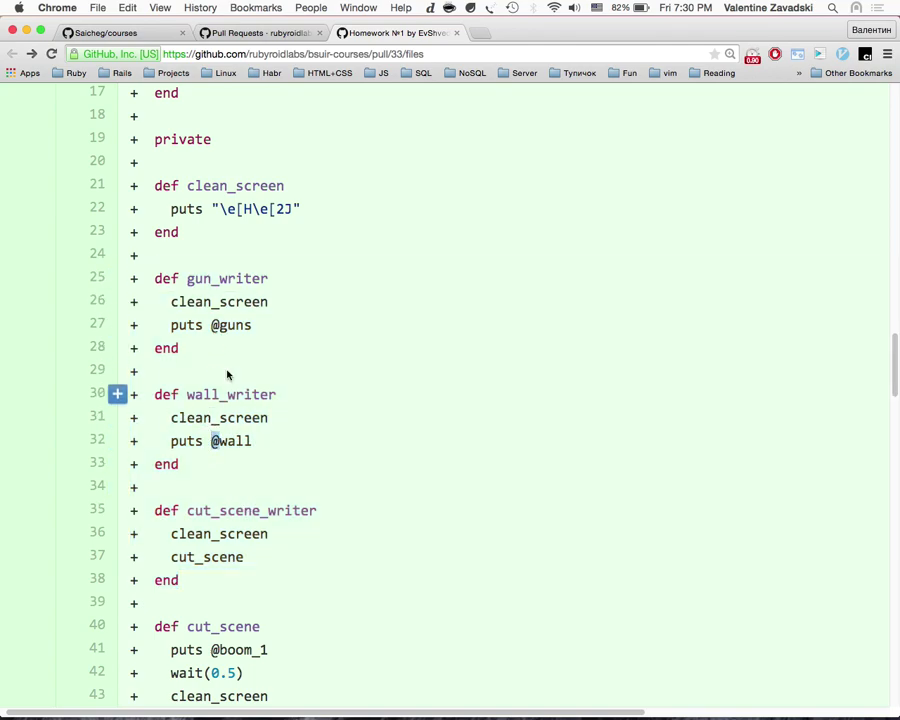
double_click(228, 557)
scroll(256, 535, "down", 5)
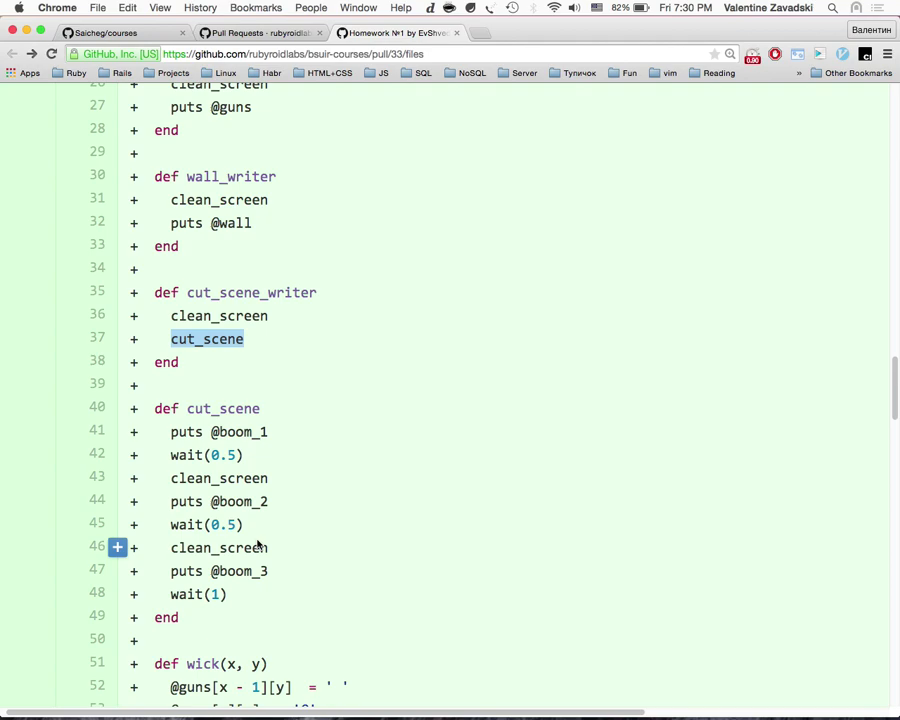
scroll(258, 545, "up", 5)
scroll(256, 536, "down", 1)
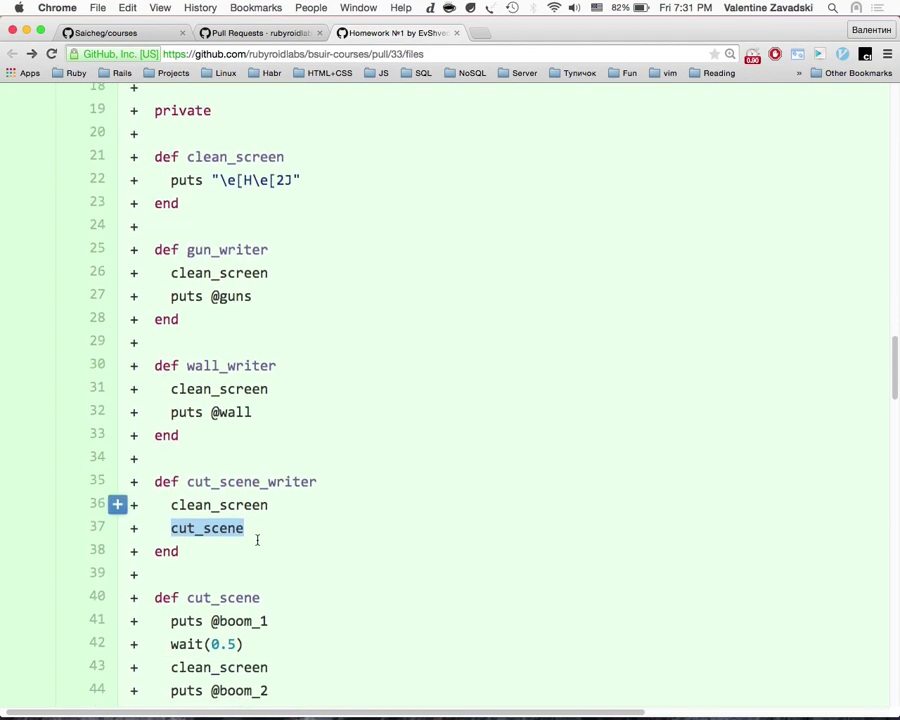
left_click(211, 557)
Step: Re-mark lines 25–38 from gun_writer to cut_scene_writer
left_click_drag(211, 557, 139, 241)
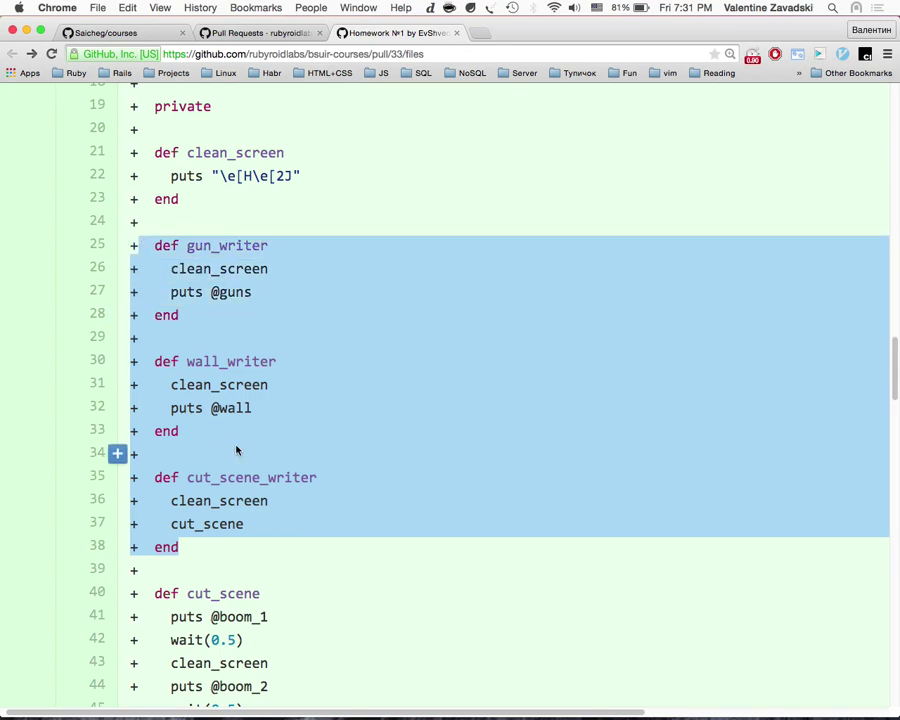
scroll(237, 450, "down", 4)
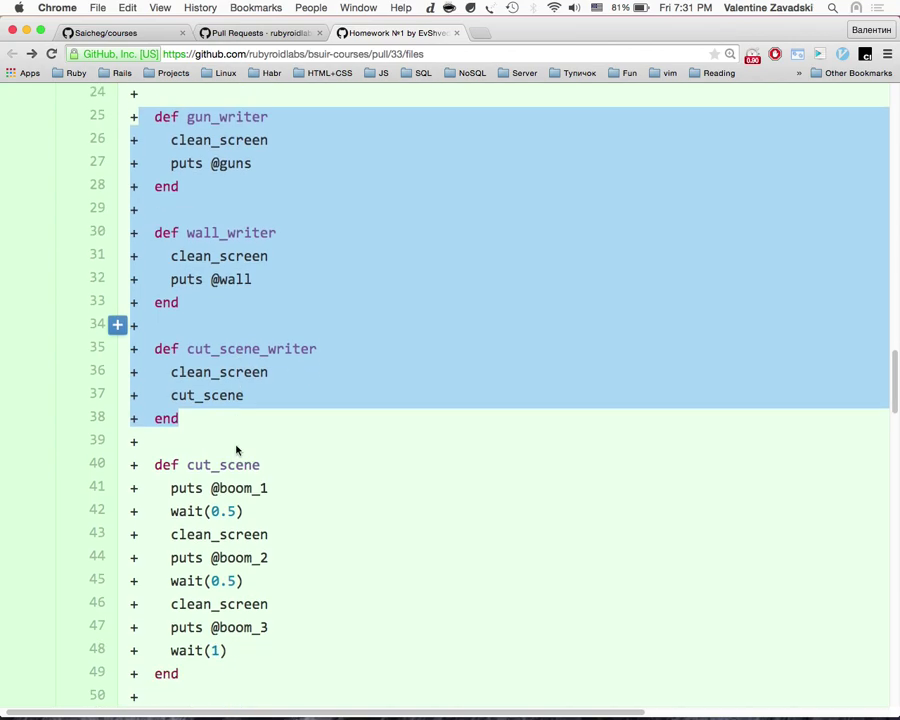
scroll(237, 450, "up", 2)
scroll(237, 450, "up", 1)
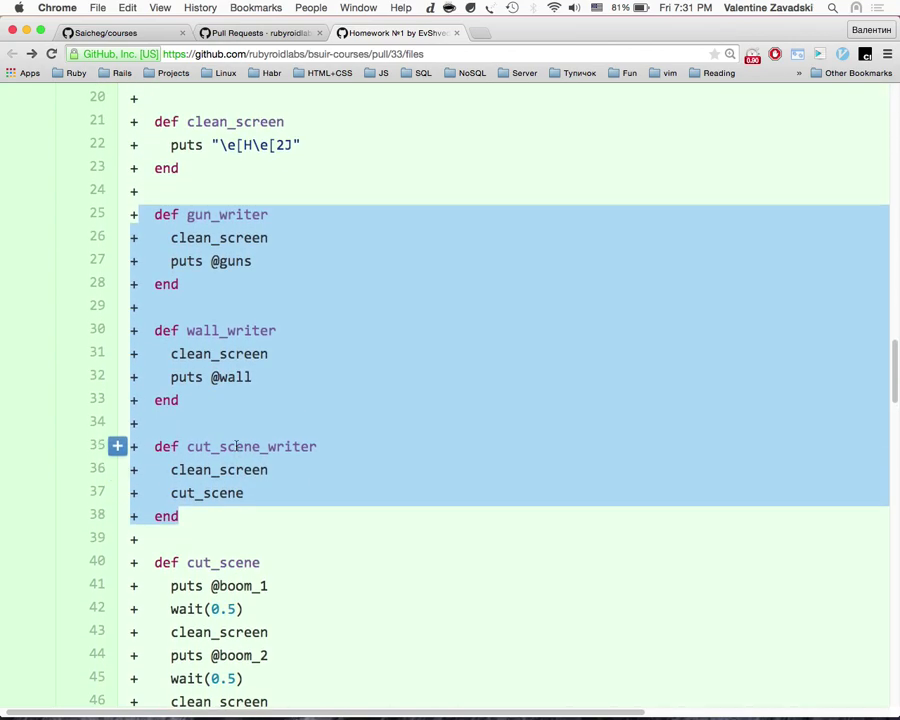
left_click(240, 532)
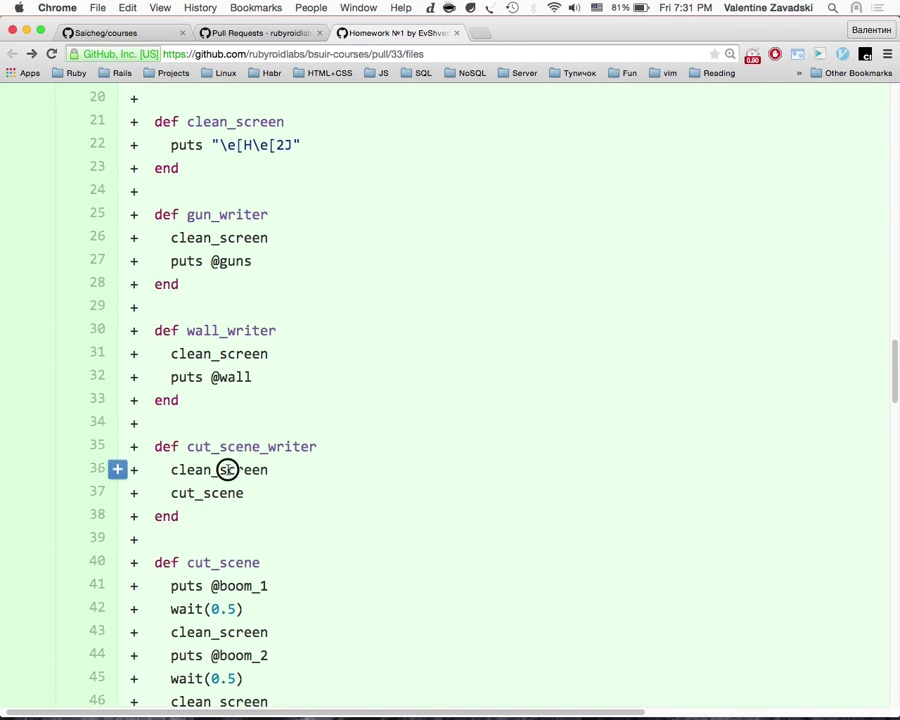
left_click_drag(190, 516, 132, 205)
left_click(117, 214)
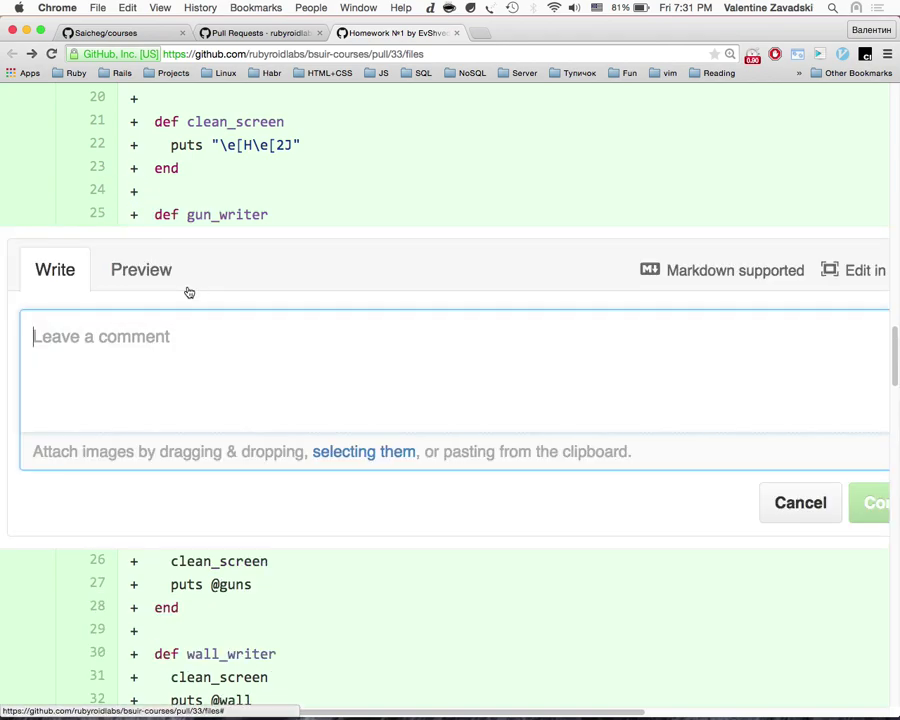
type("def ")
type("clean")
type("_and")
type("_print(Guns")
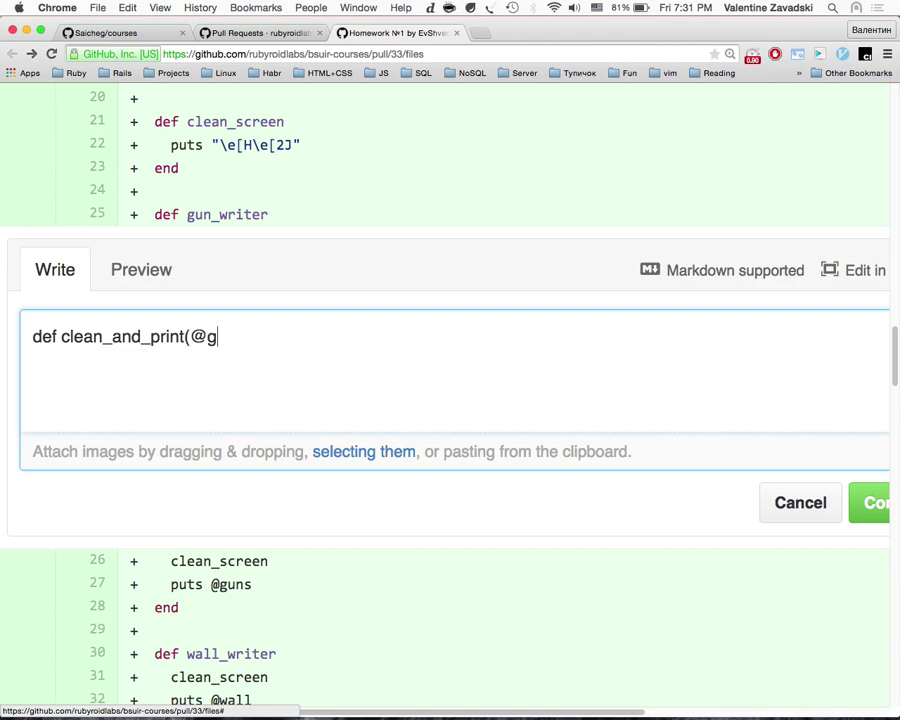
type("uns)")
left_click(868, 500)
scroll(392, 440, "down", 2)
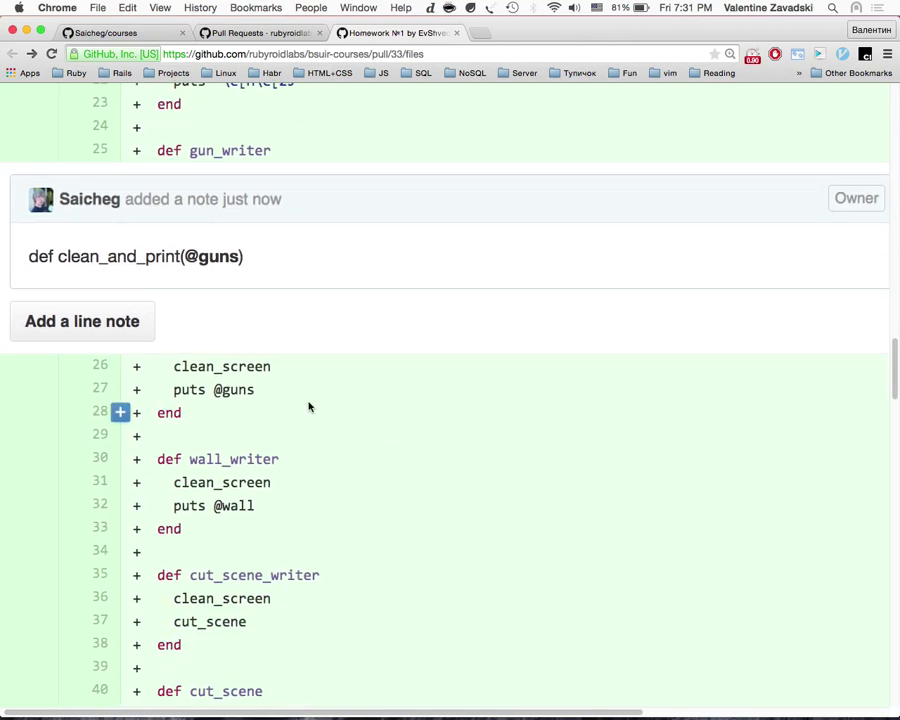
scroll(309, 407, "down", 2)
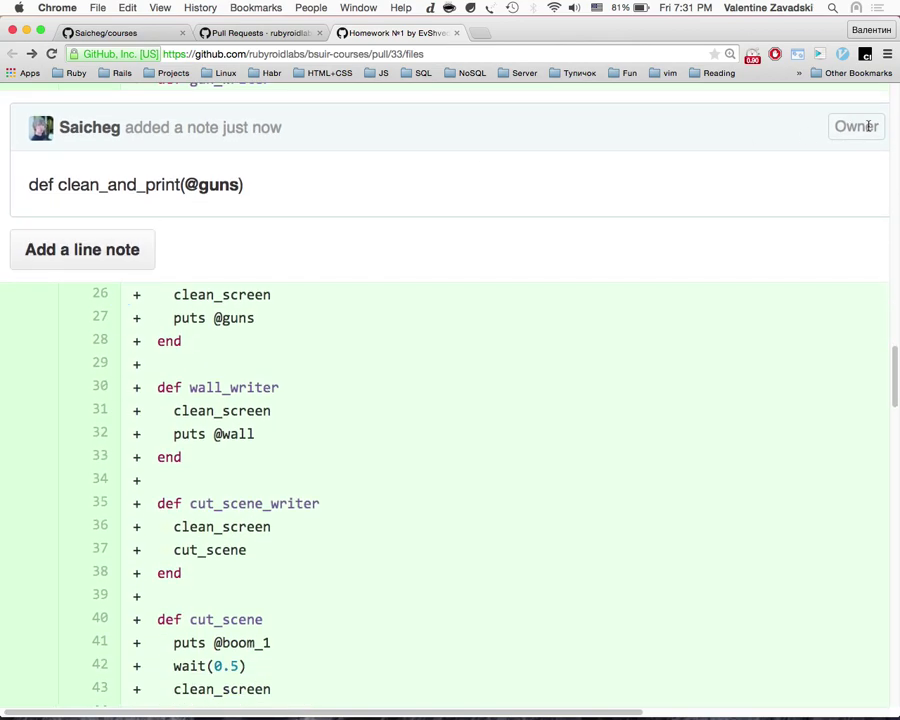
scroll(713, 144, "up", 6)
Step: Edit the posted note to remove the leading 'def ' and save the update
left_click(793, 456)
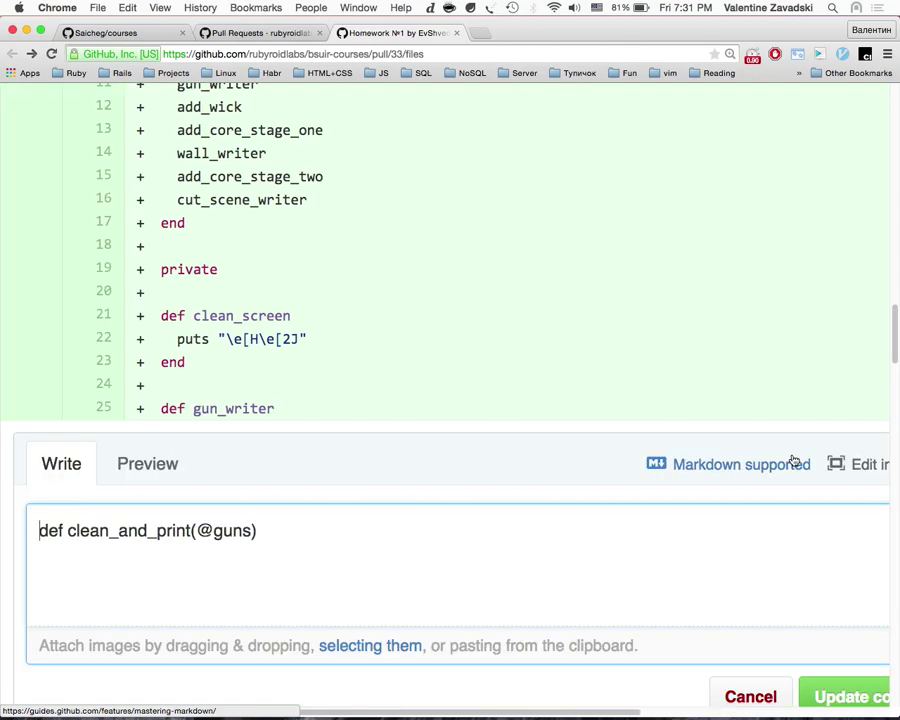
left_click(68, 532)
key("BackSpace")
key("BackSpace")
key("BackSpace")
key("BackSpace")
scroll(735, 590, "down", 2)
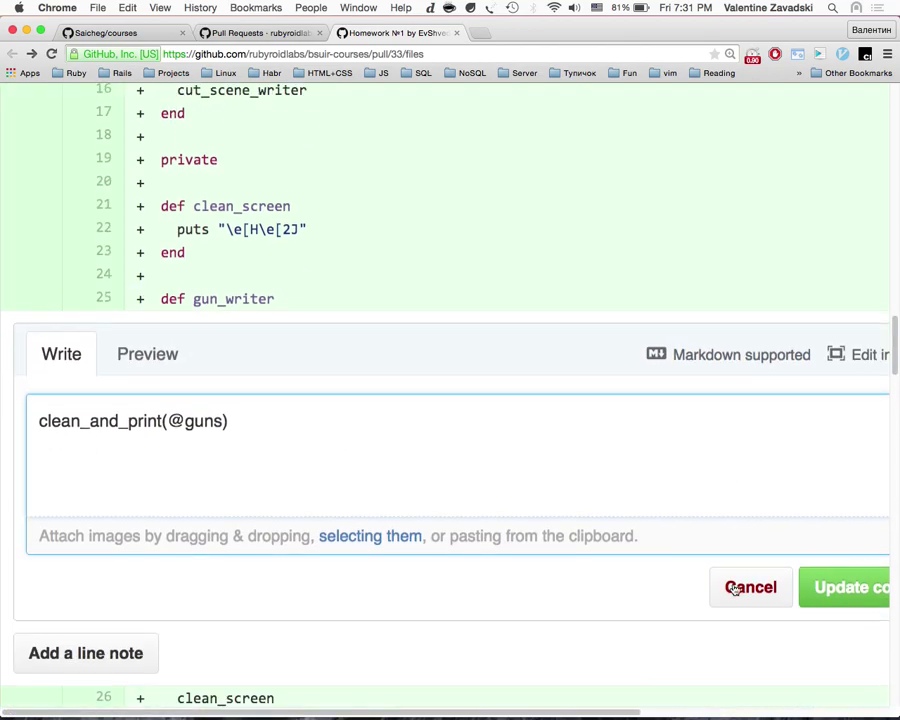
scroll(790, 575, "down", 2)
scroll(790, 575, "right", 1)
left_click(840, 545)
Step: Search the web for DRY in a new tab, dismissing the unrelated Dry article
key("super+t")
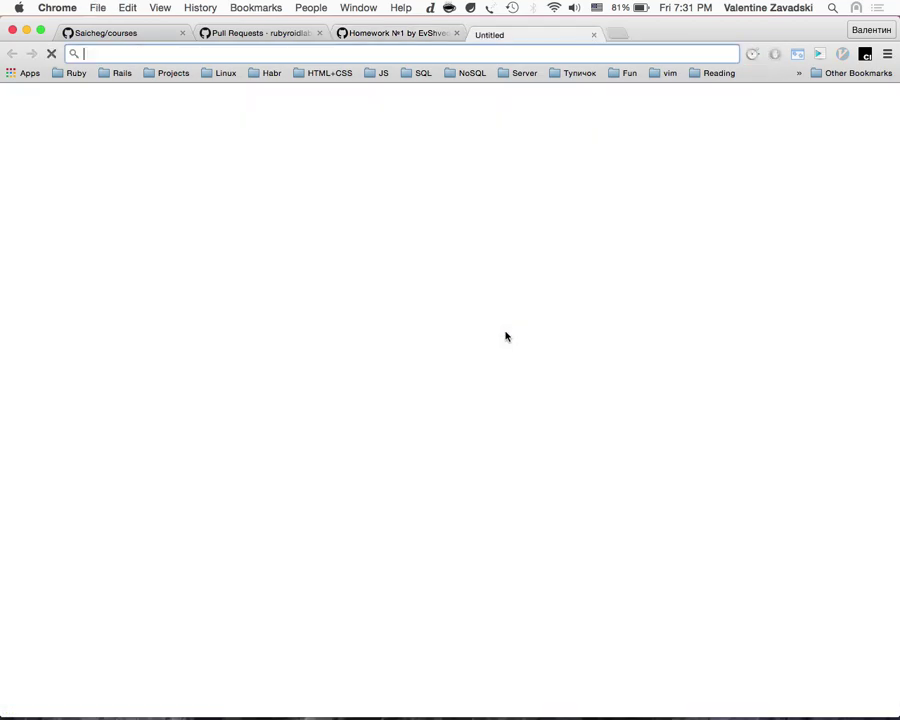
type("DRY")
key("Return")
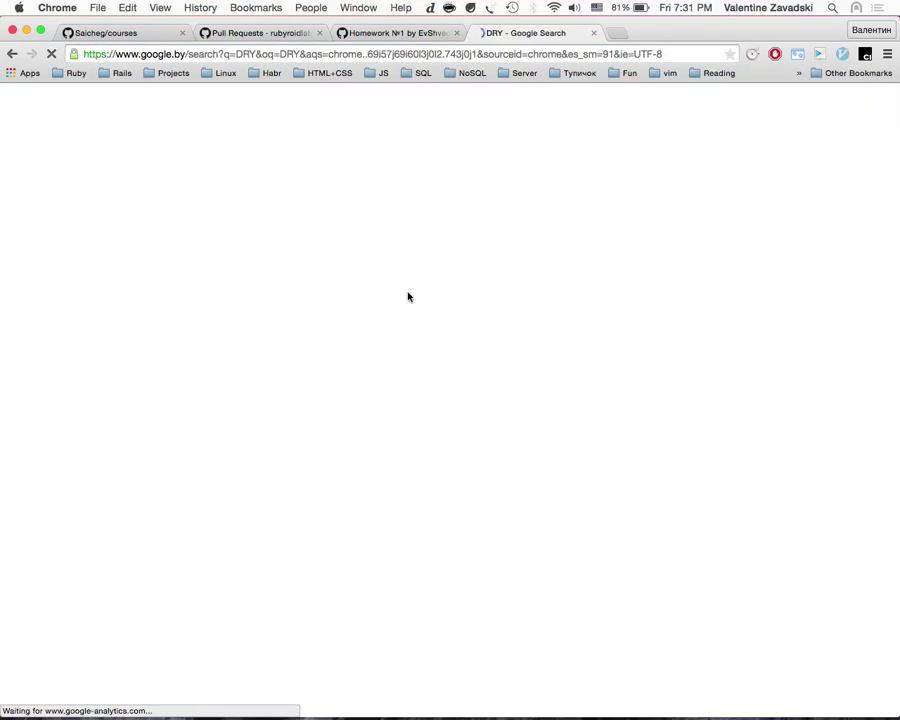
scroll(311, 311, "down", 5)
left_click(287, 339)
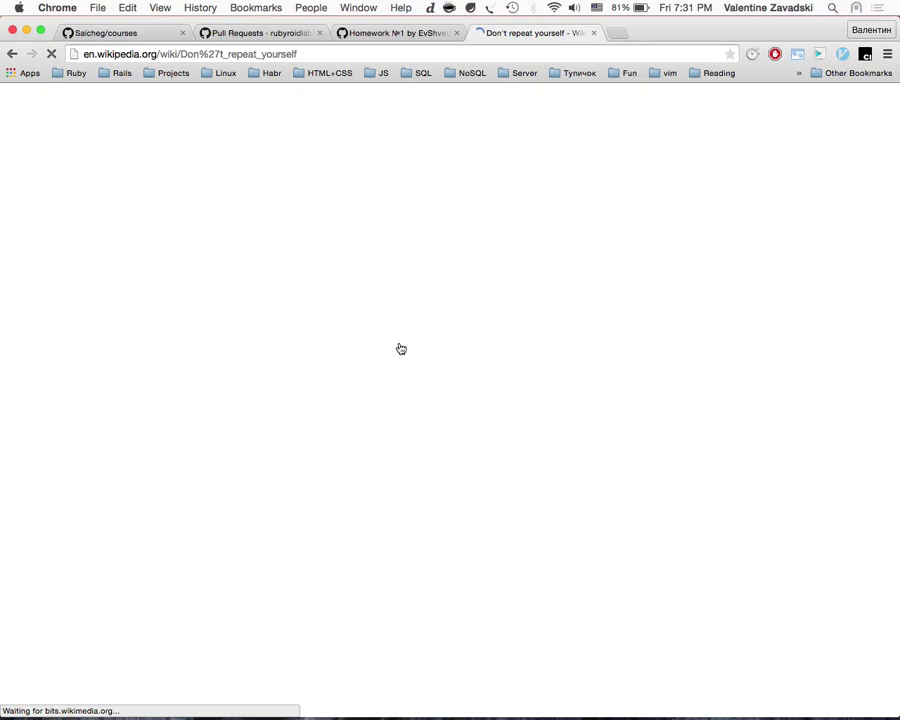
scroll(401, 348, "left", 5)
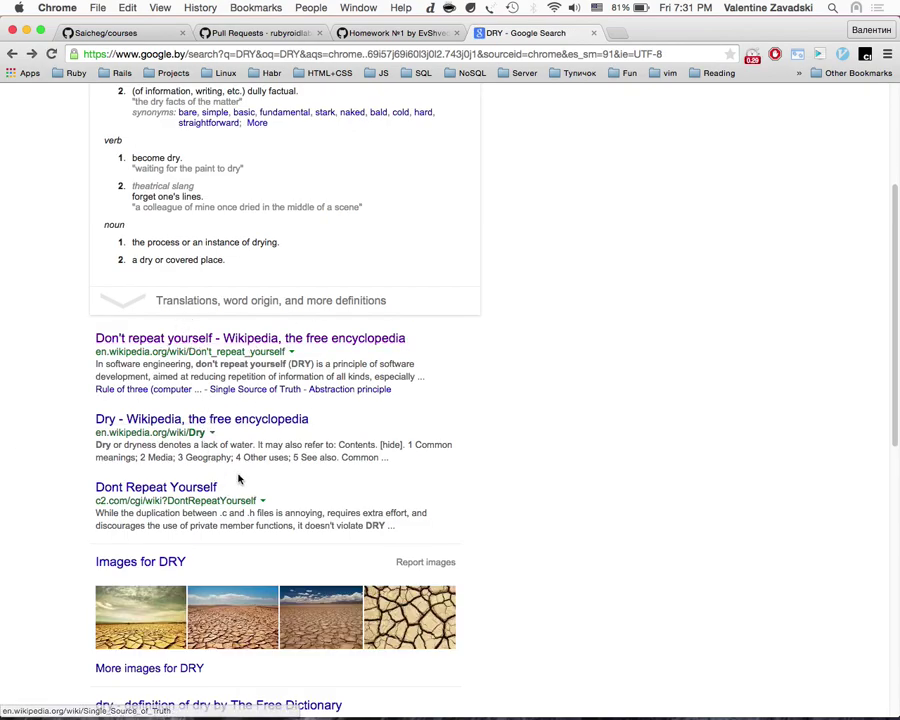
scroll(238, 472, "down", 1)
left_click(158, 364, "shift+super")
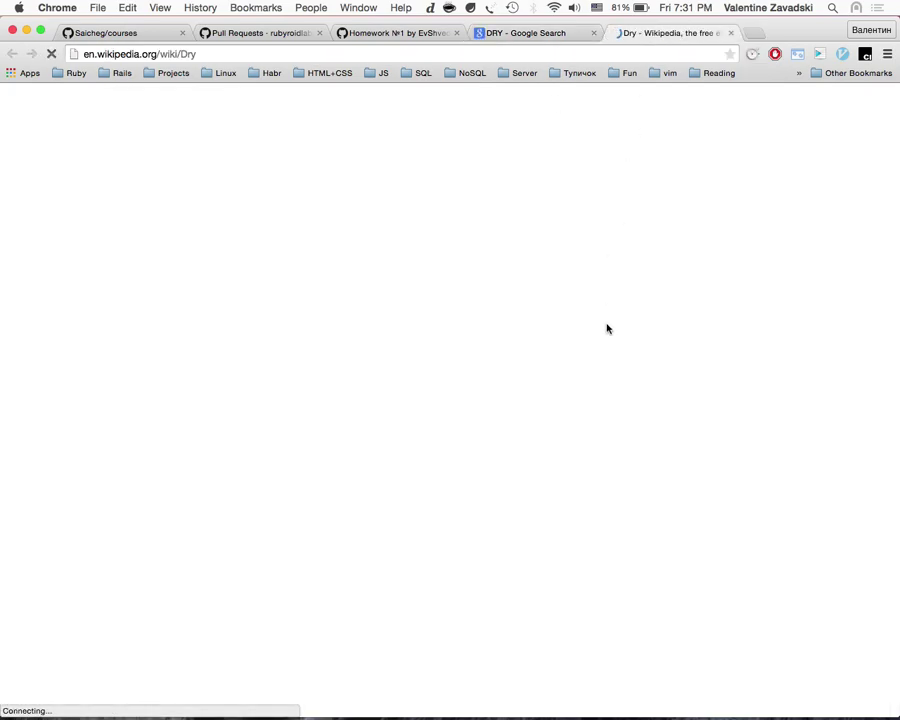
key("super+w")
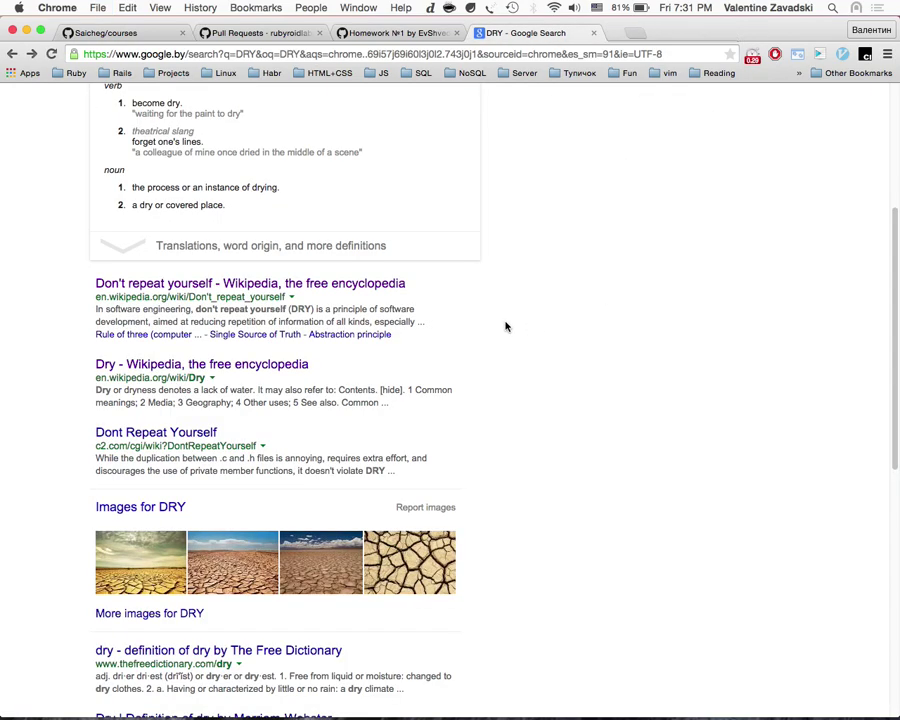
Step: Open Wikipedia's 'Don't repeat yourself' article at 150% zoom and scroll to Applying DRY
scroll(372, 336, "up", 2)
left_click(372, 338, "super")
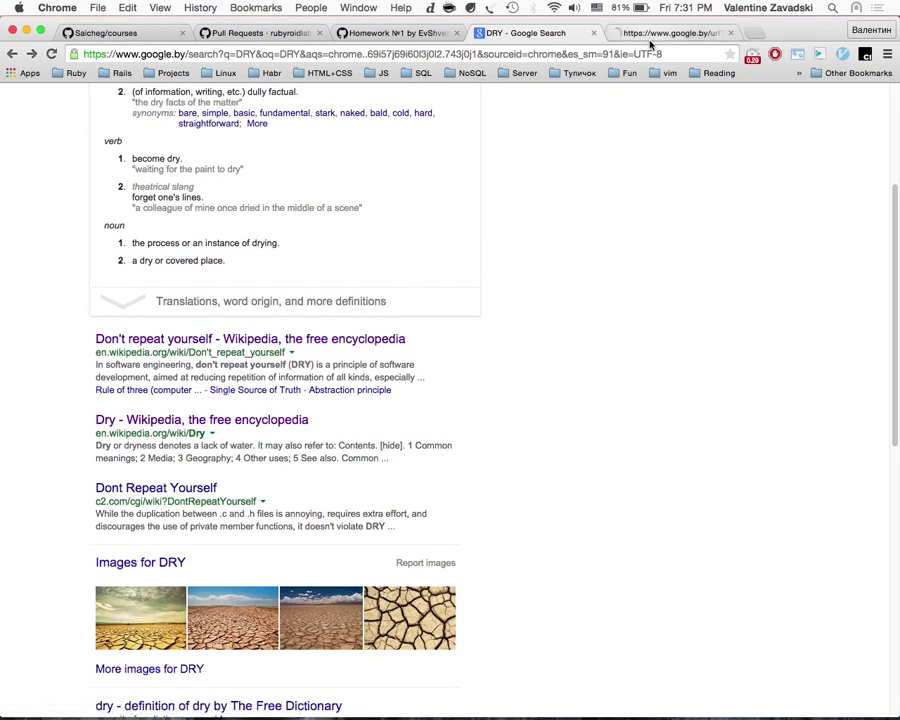
left_click(645, 33)
scroll(478, 399, "down", 5)
scroll(478, 399, "up", 5)
key("super+equal")
key("super+equal")
scroll(478, 399, "down", 15)
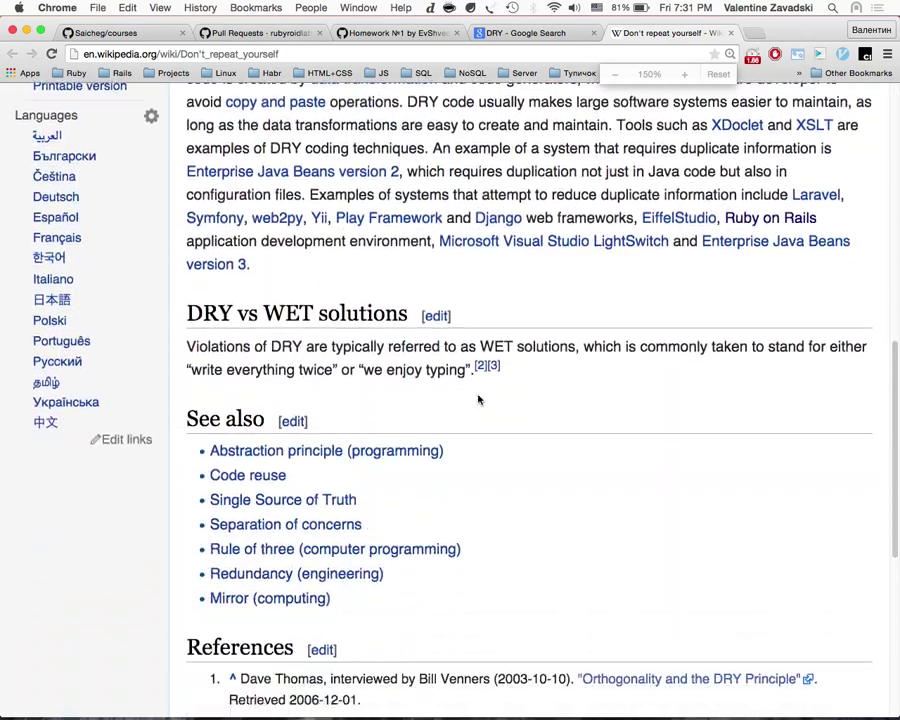
scroll(478, 399, "up", 8)
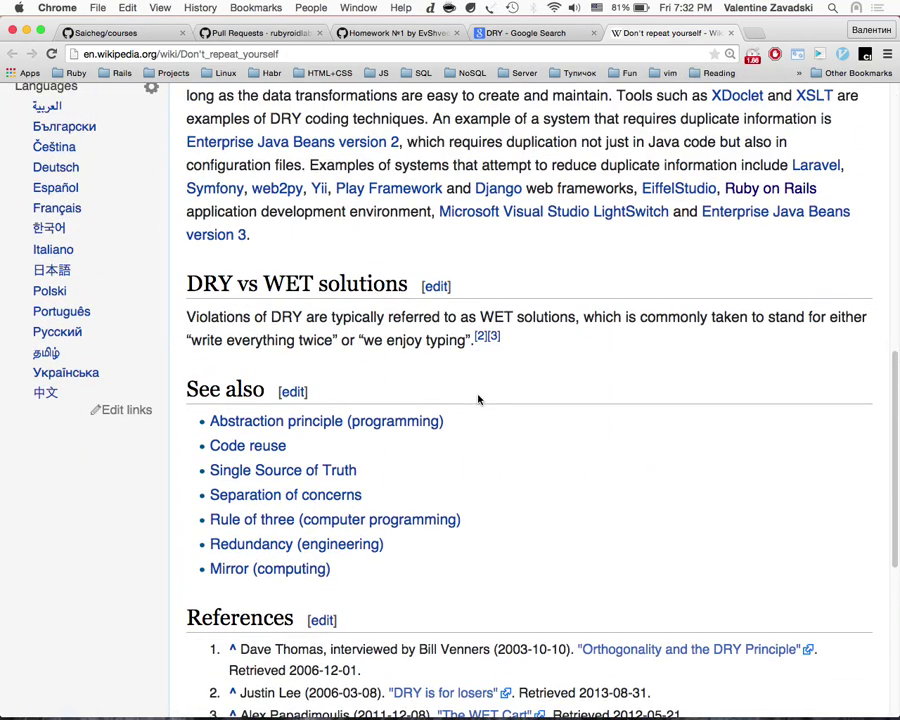
scroll(478, 399, "up", 3)
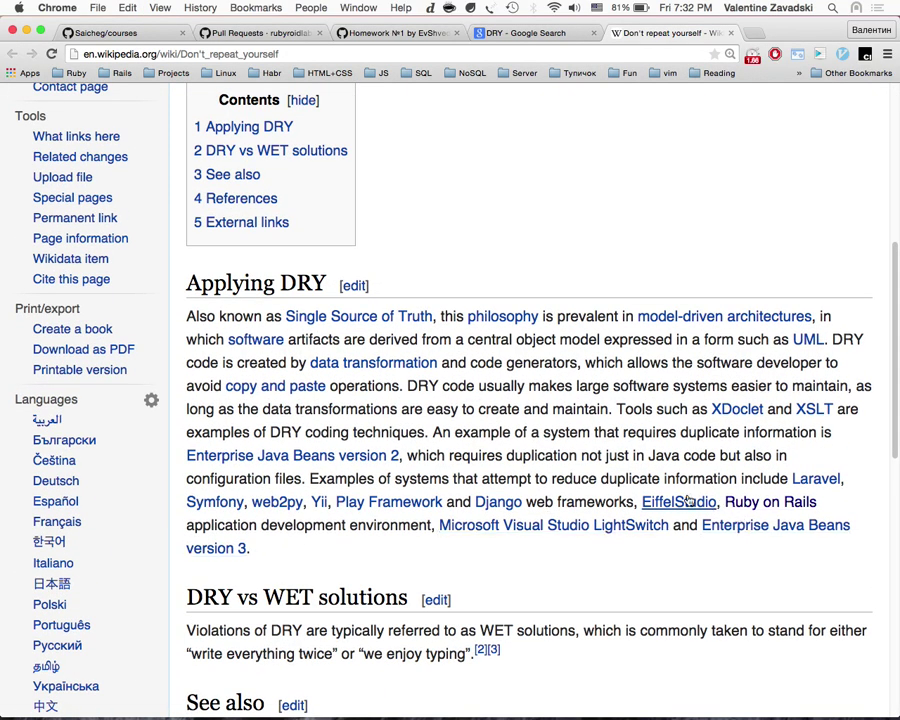
scroll(695, 502, "down", 1)
left_click_drag(342, 500, 341, 413)
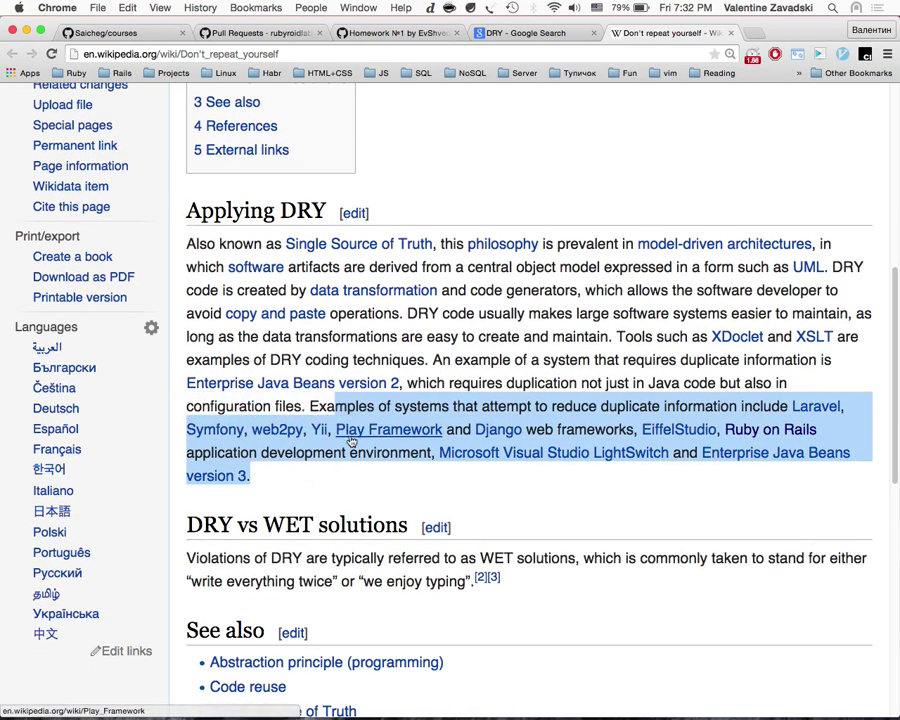
Step: Close the previous Wikipedia article and search Google for KISS in a new tab
key("Home")
key("super+w")
key("super+t")
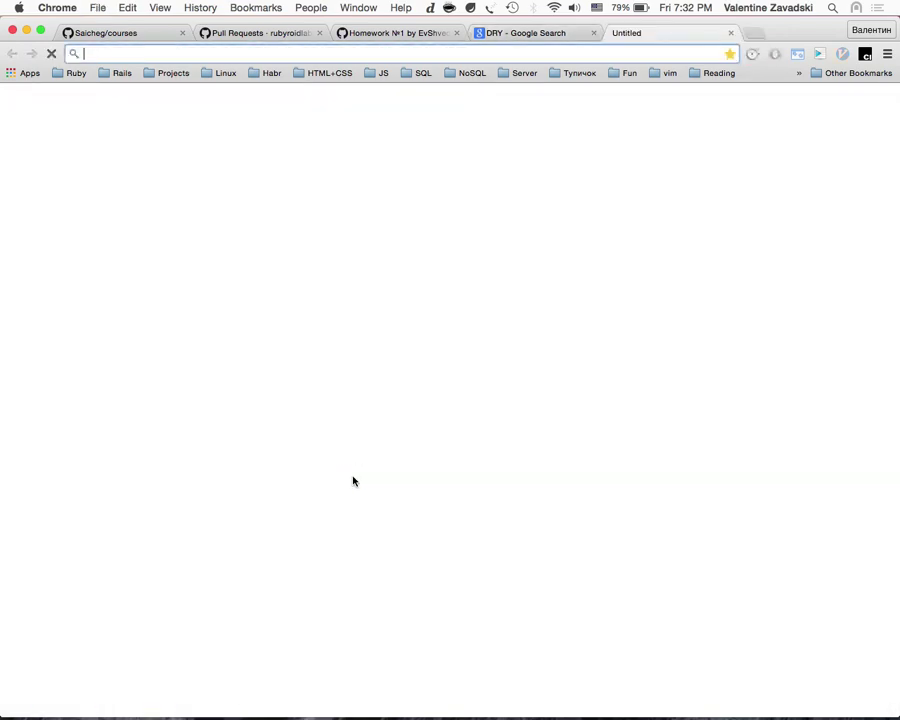
type("KISS")
key("Return")
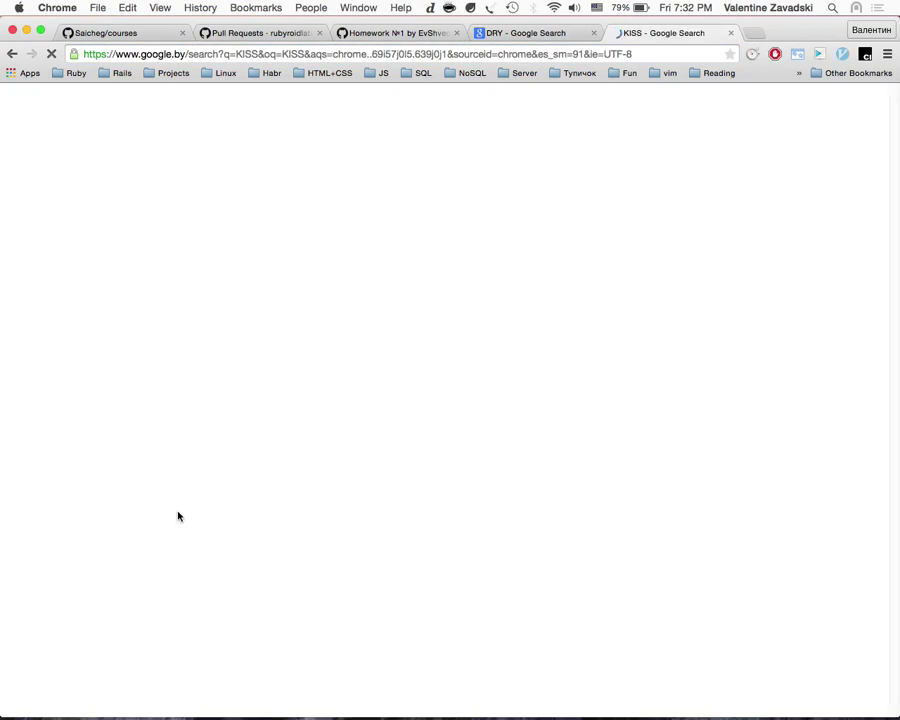
Step: Read the KISS principle article, browse Kiss band photos, then close the KISS tabs
left_click(198, 211)
scroll(297, 476, "down", 5)
scroll(297, 476, "left", 5)
type("band")
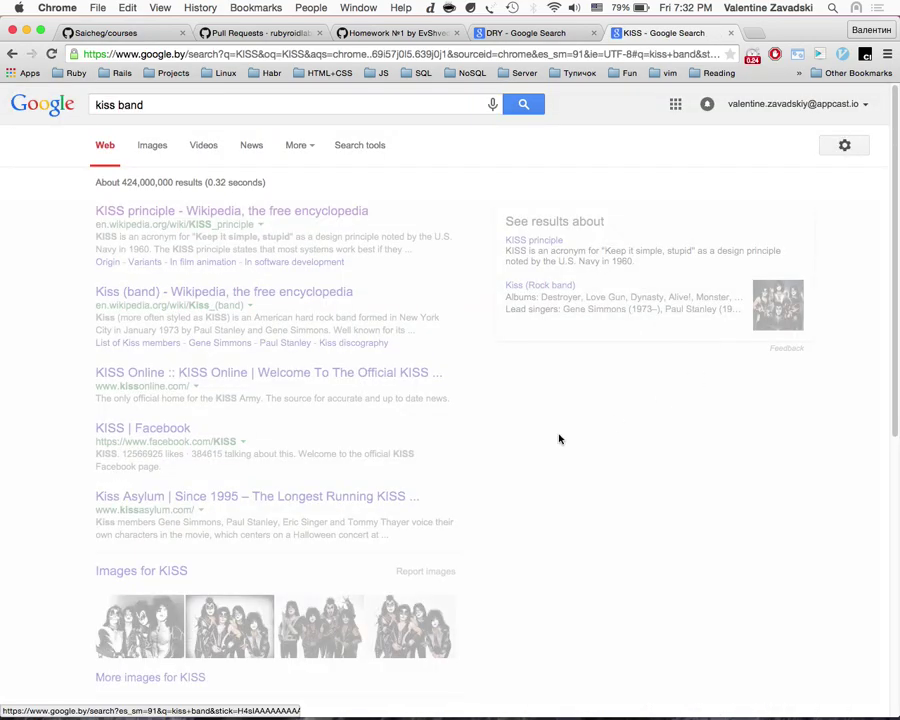
scroll(436, 402, "left", 3)
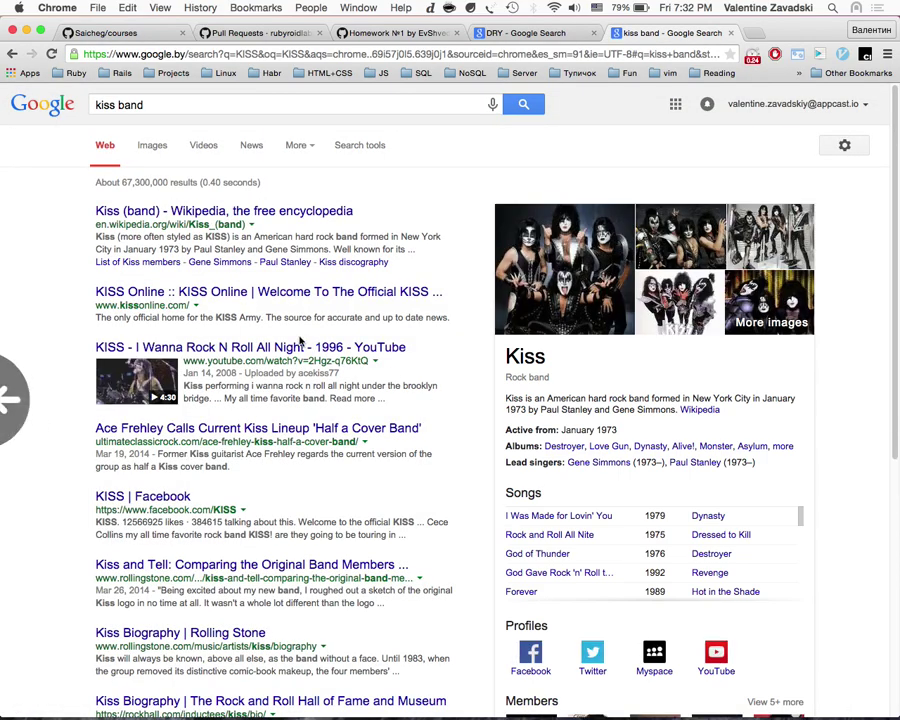
left_click(555, 289)
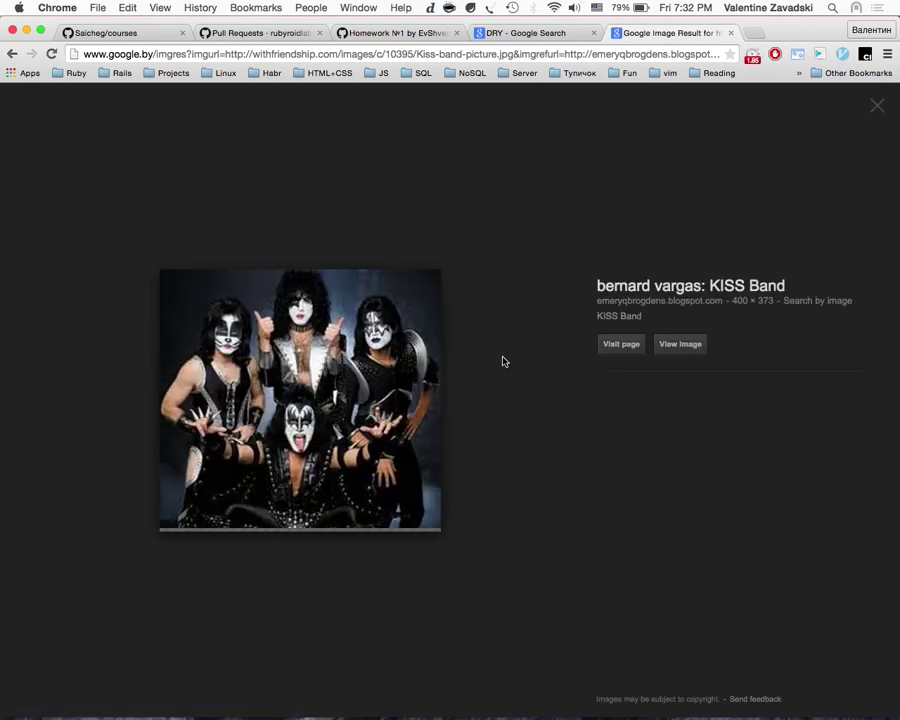
scroll(503, 362, "left", 5)
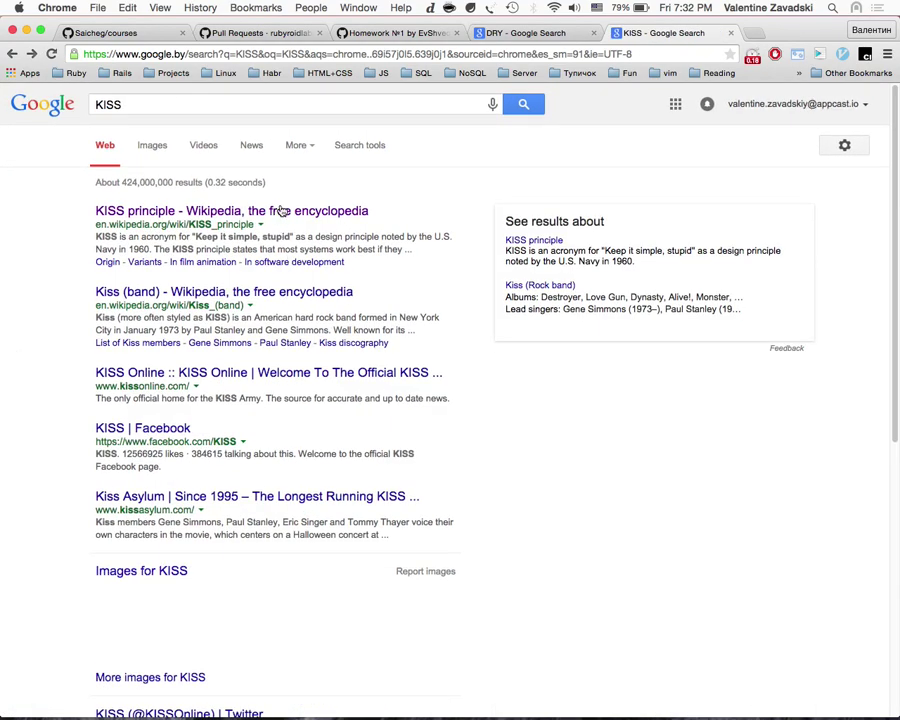
scroll(292, 236, "right", 5)
scroll(264, 236, "left", 5)
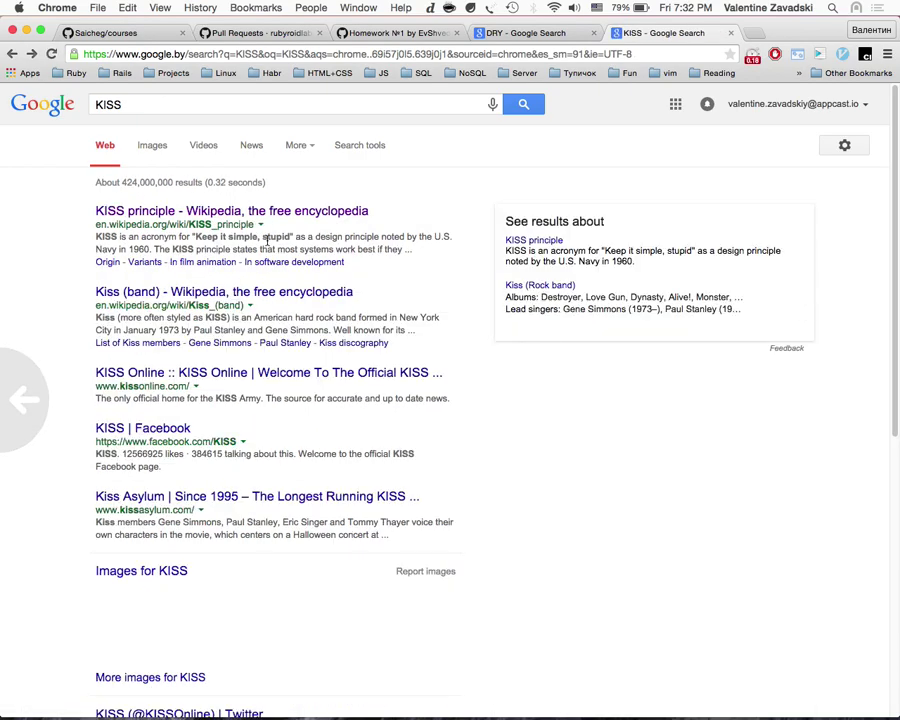
scroll(380, 237, "left", 5)
scroll(380, 237, "left", 5)
key("super+w")
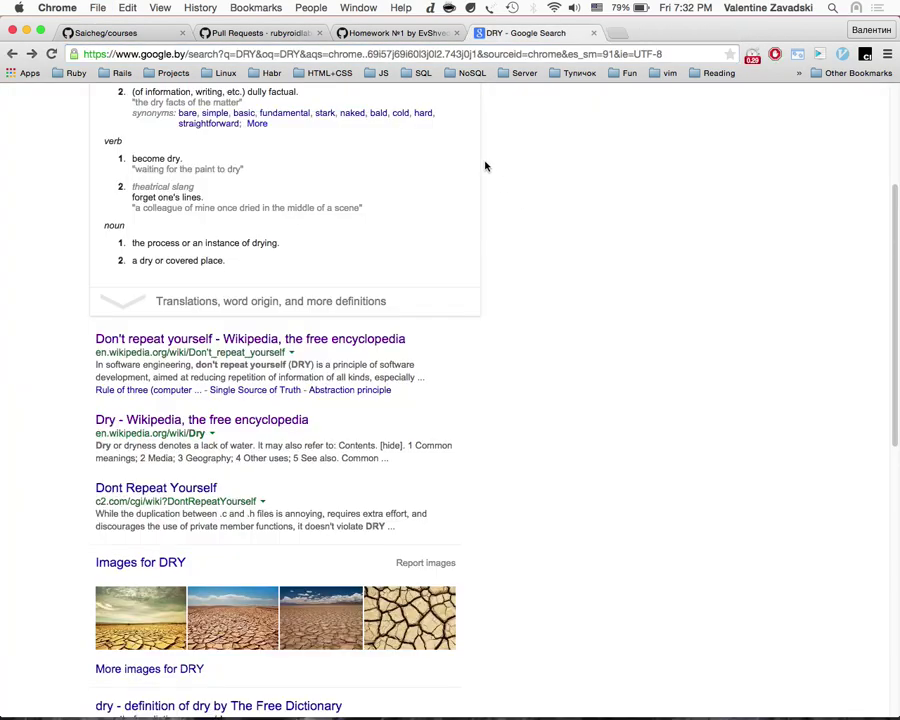
key("super+w")
scroll(367, 352, "up", 10)
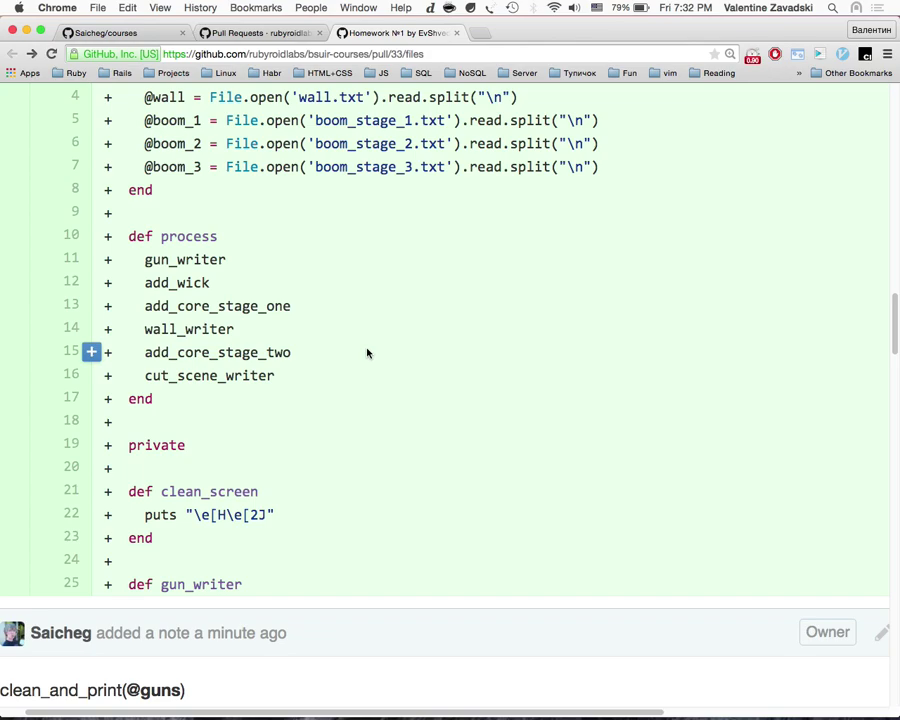
scroll(367, 352, "up", 1)
scroll(367, 352, "down", 12)
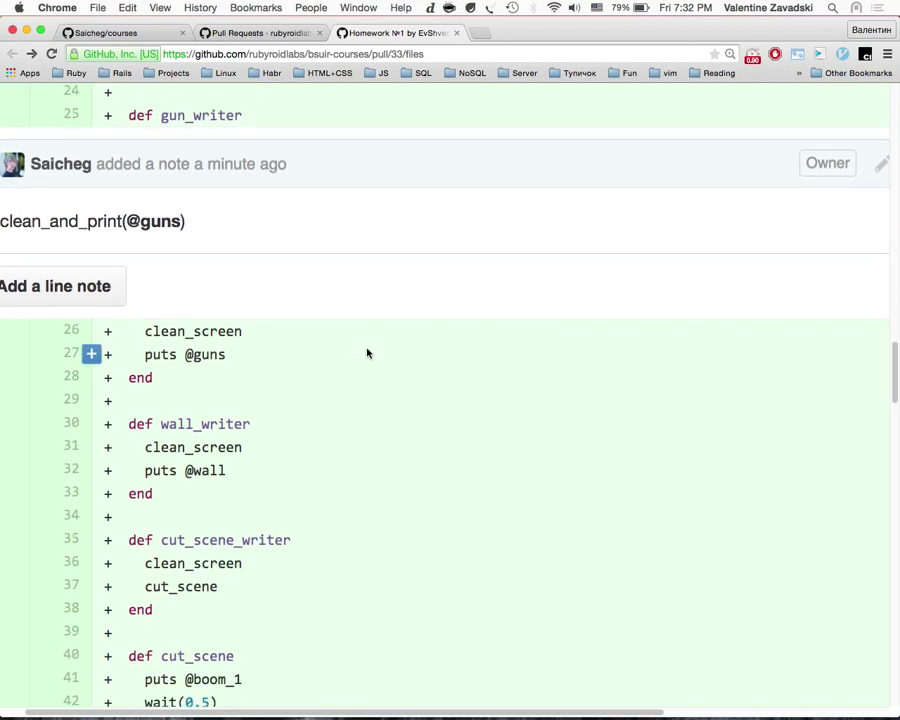
scroll(367, 352, "down", 8)
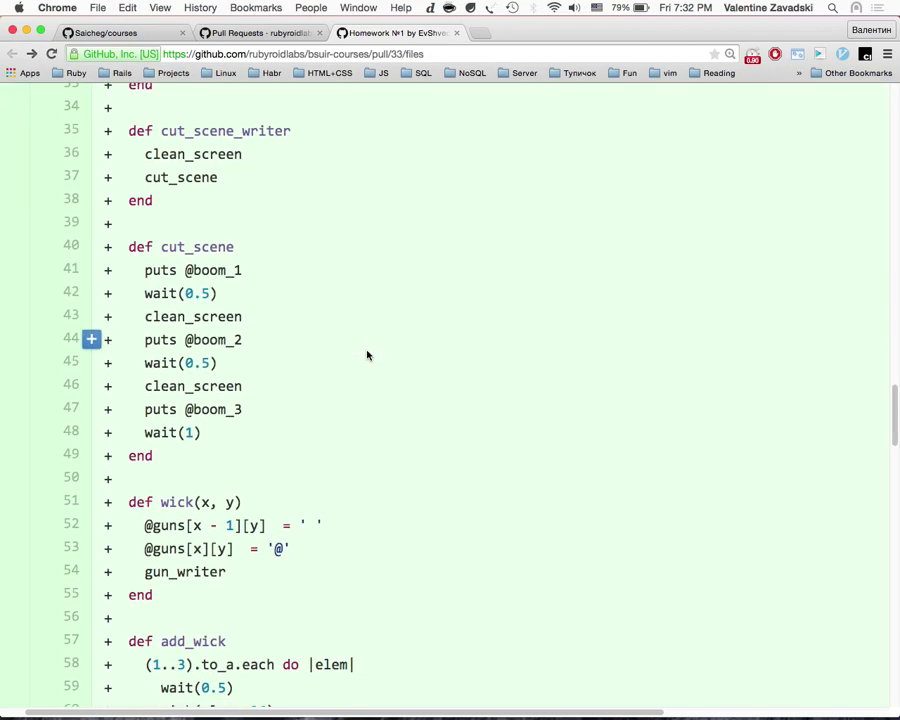
scroll(367, 355, "down", 12)
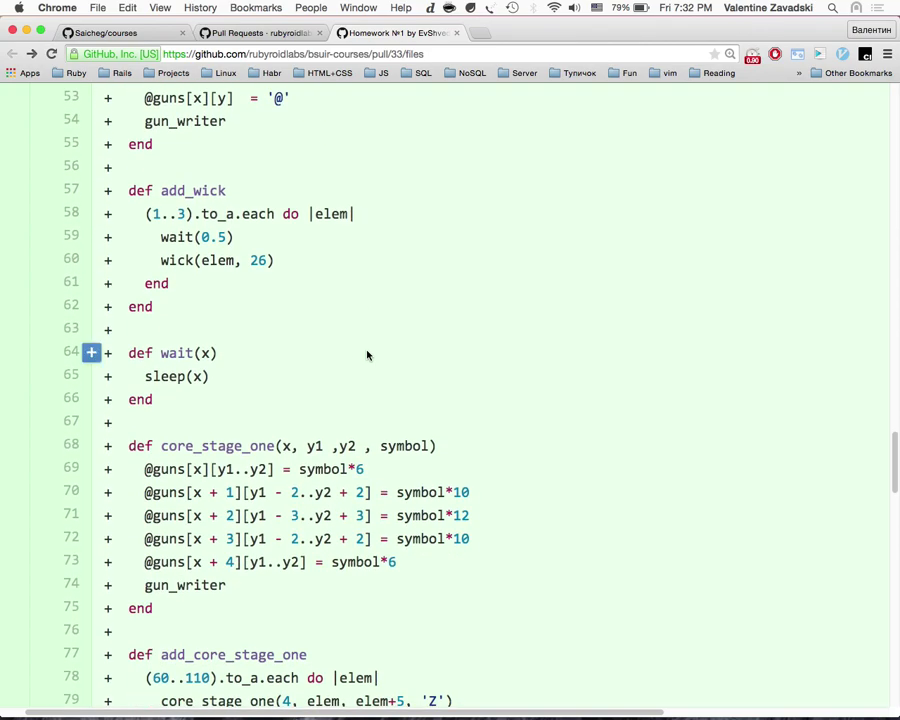
scroll(366, 354, "down", 2)
scroll(366, 354, "up", 4)
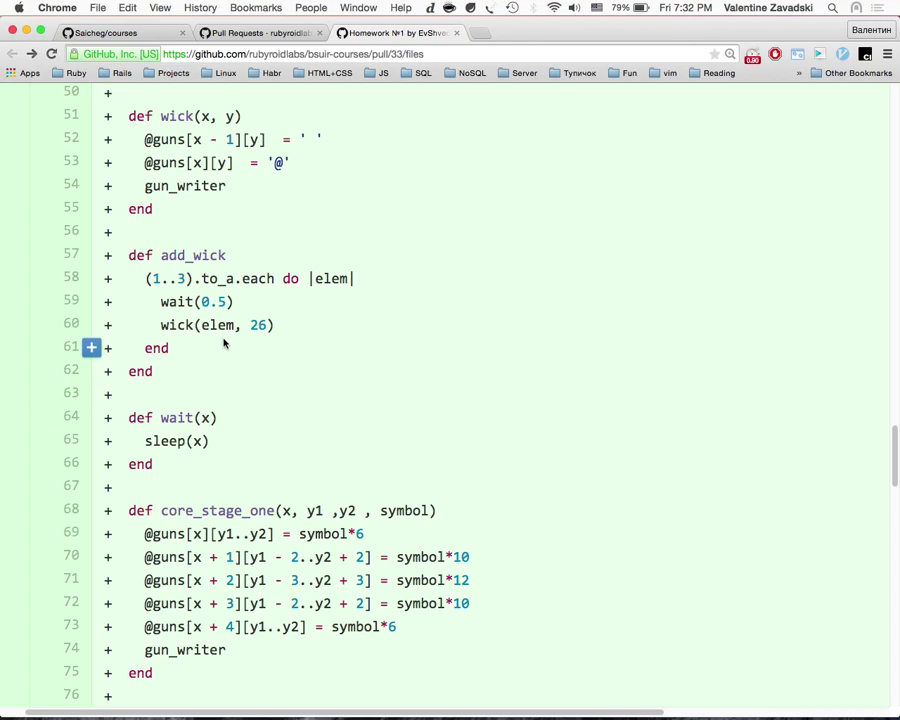
left_click_drag(145, 278, 197, 278)
scroll(240, 436, "down", 9)
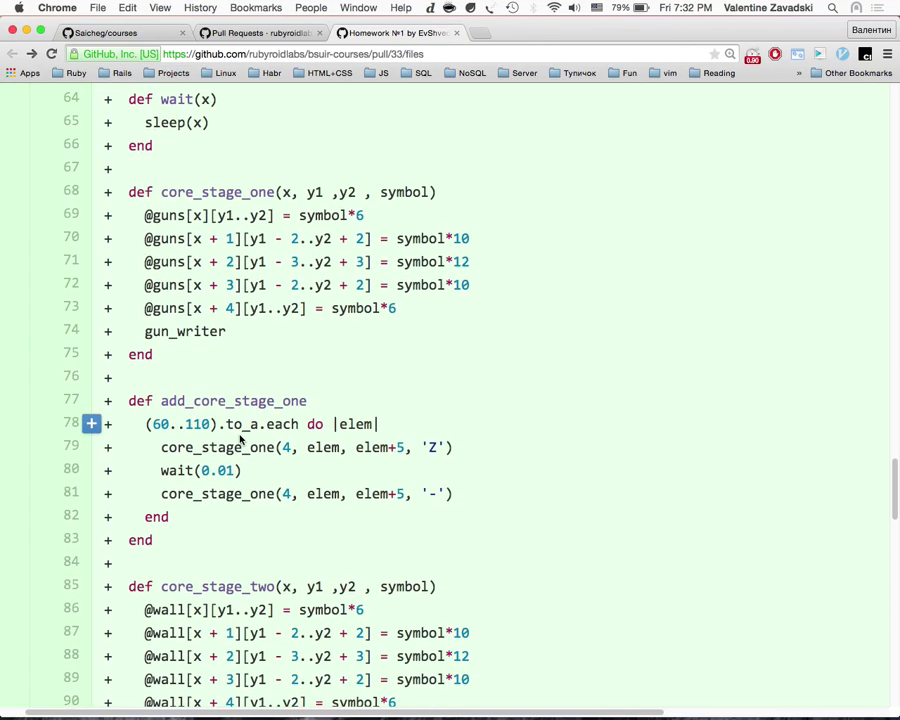
scroll(240, 436, "down", 5)
left_click_drag(150, 244, 213, 245)
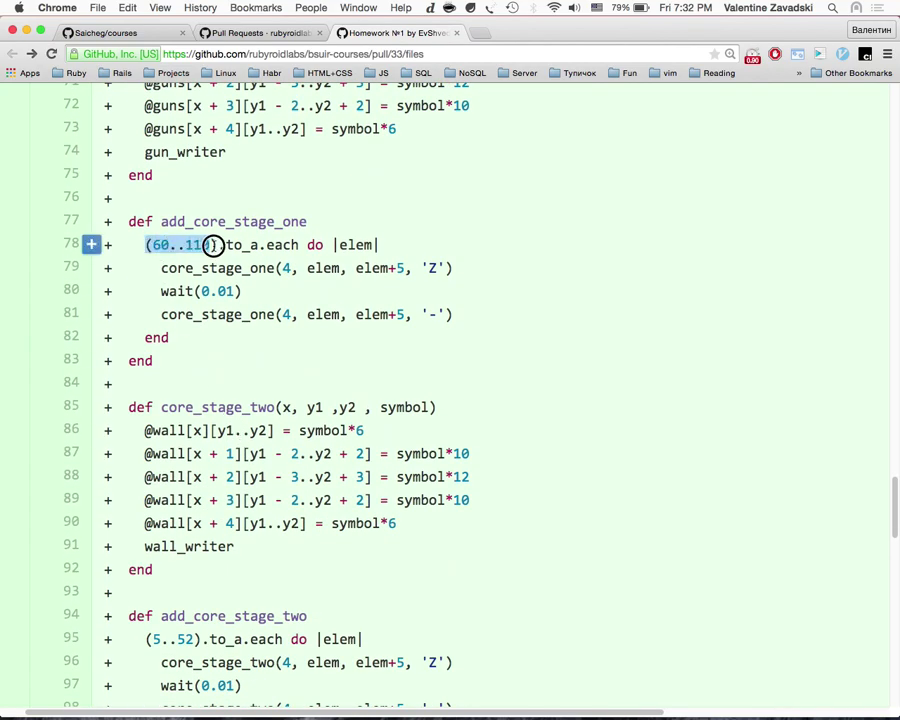
scroll(227, 460, "down", 5)
scroll(227, 460, "up", 2)
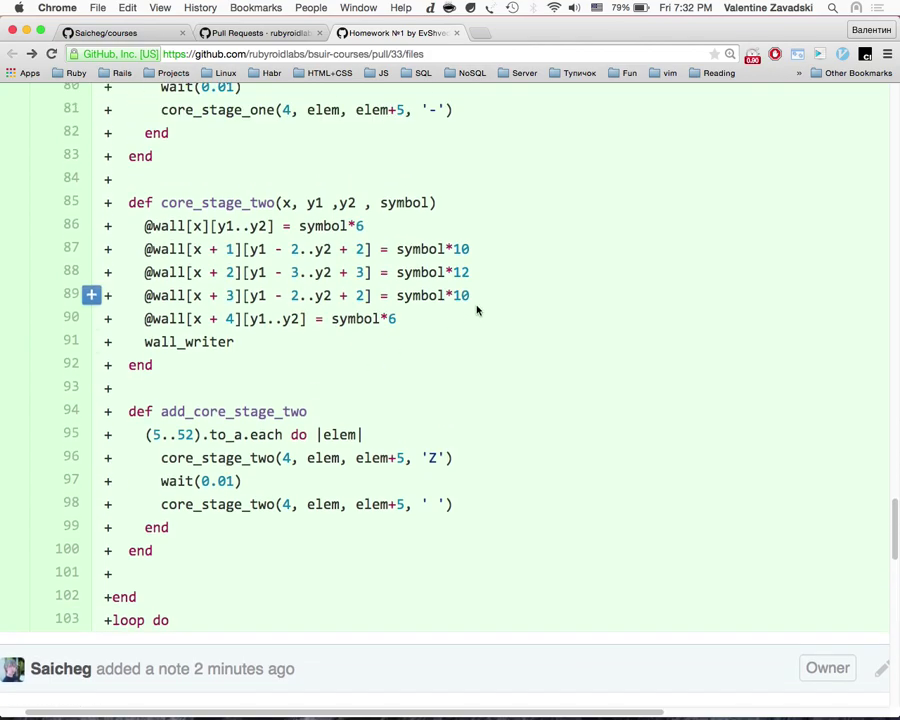
left_click_drag(476, 340, 124, 203)
left_click_drag(162, 435, 182, 435)
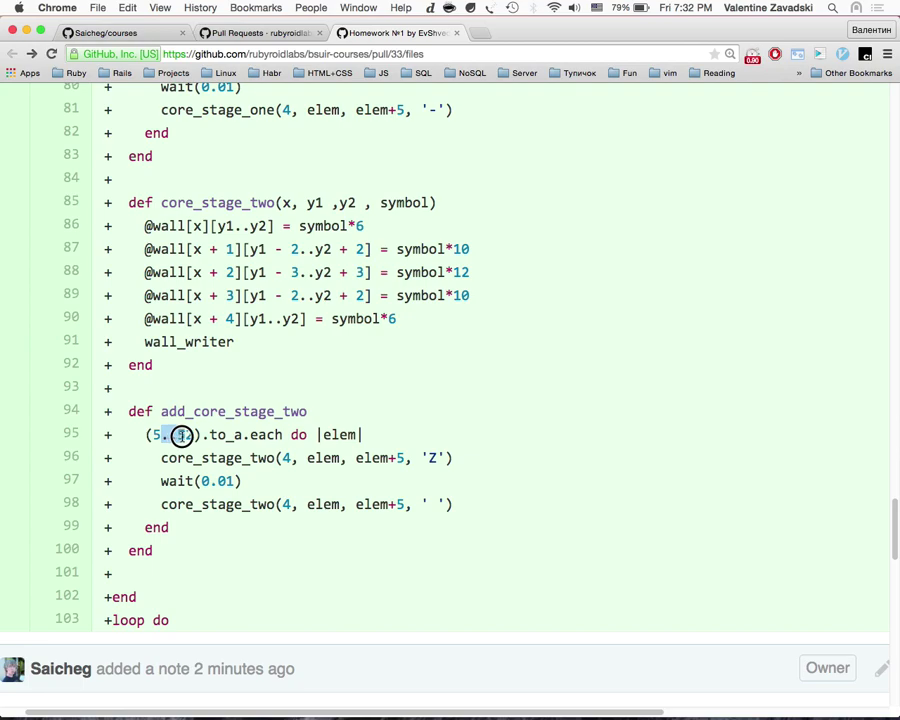
Step: Post the line note (5..53) on line 95 of gun.rb's diff, then open a new tab
left_click(91, 437)
type("5..53)")
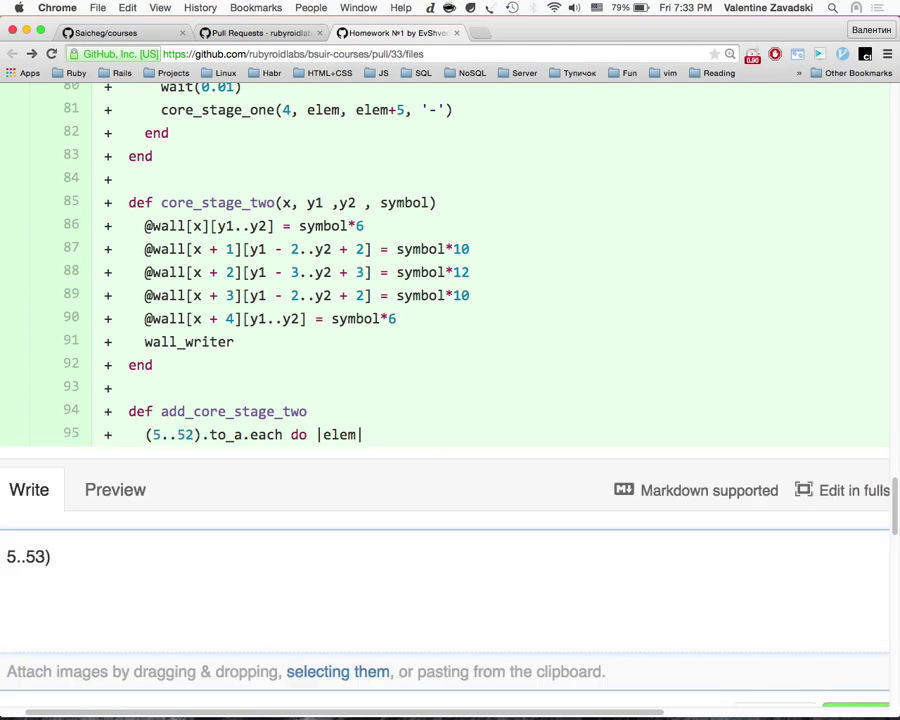
scroll(450, 380, "left", 2)
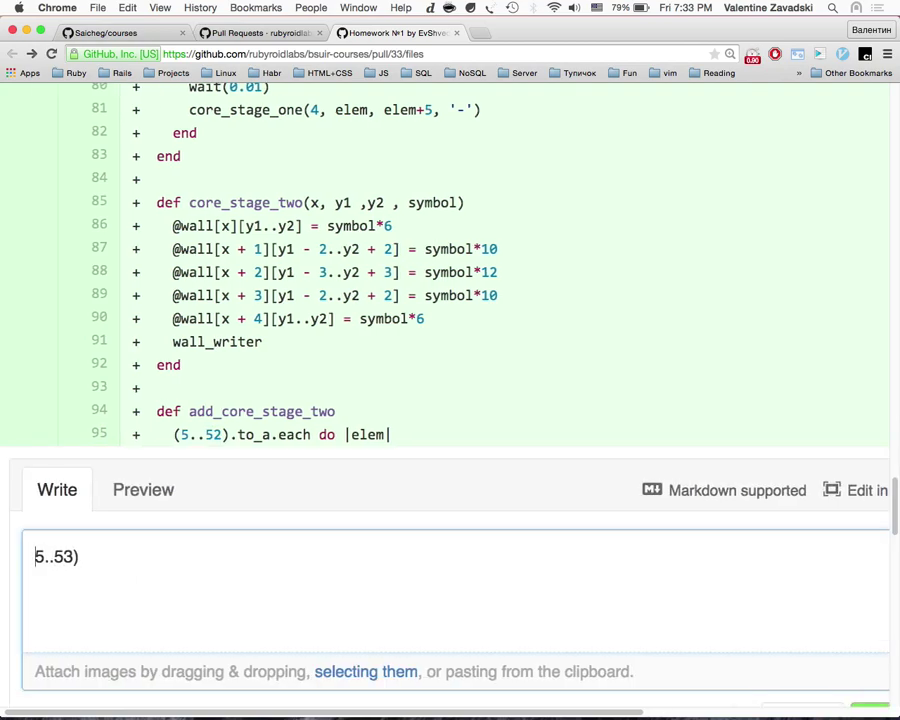
scroll(240, 605, "down", 3)
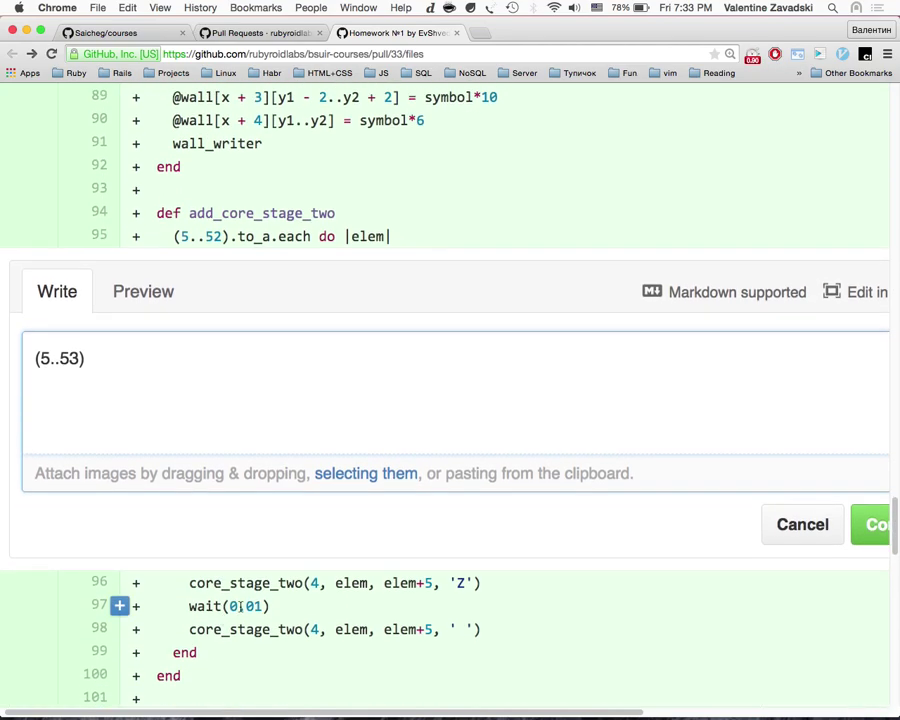
left_click(866, 520)
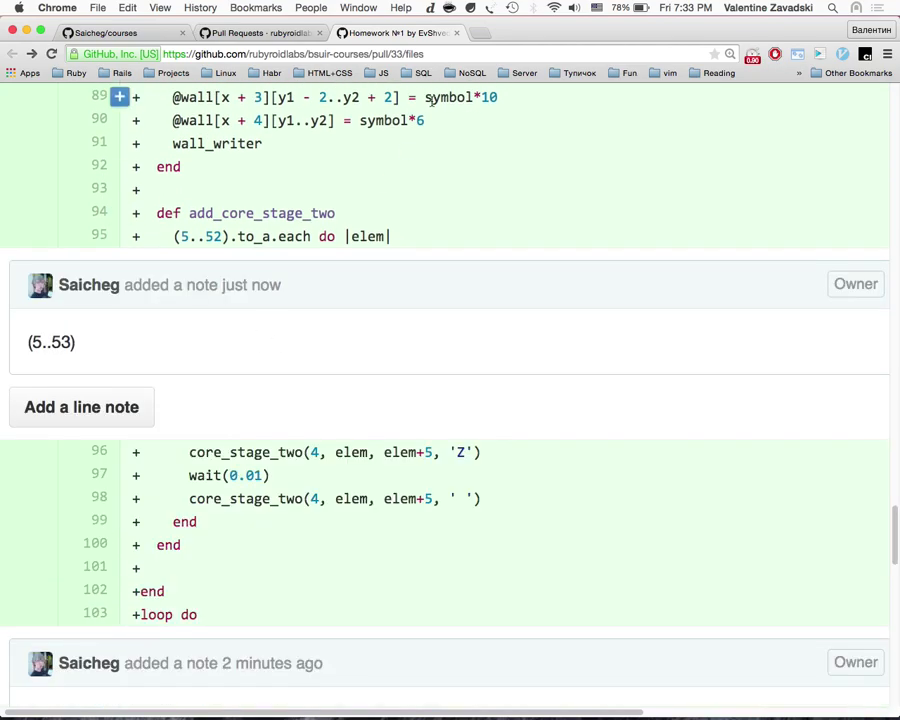
left_click(479, 33)
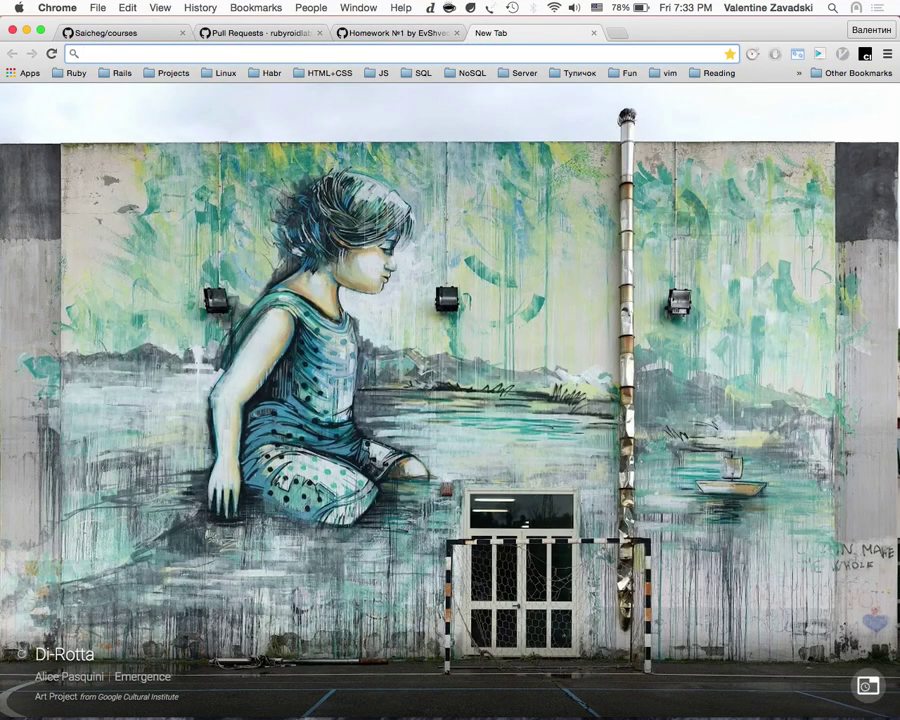
Step: Search Google for 'magic numbers' and open the Magic number (programming) Wikipedia article
type("ma")
key("BackSpace")
type("agic nu")
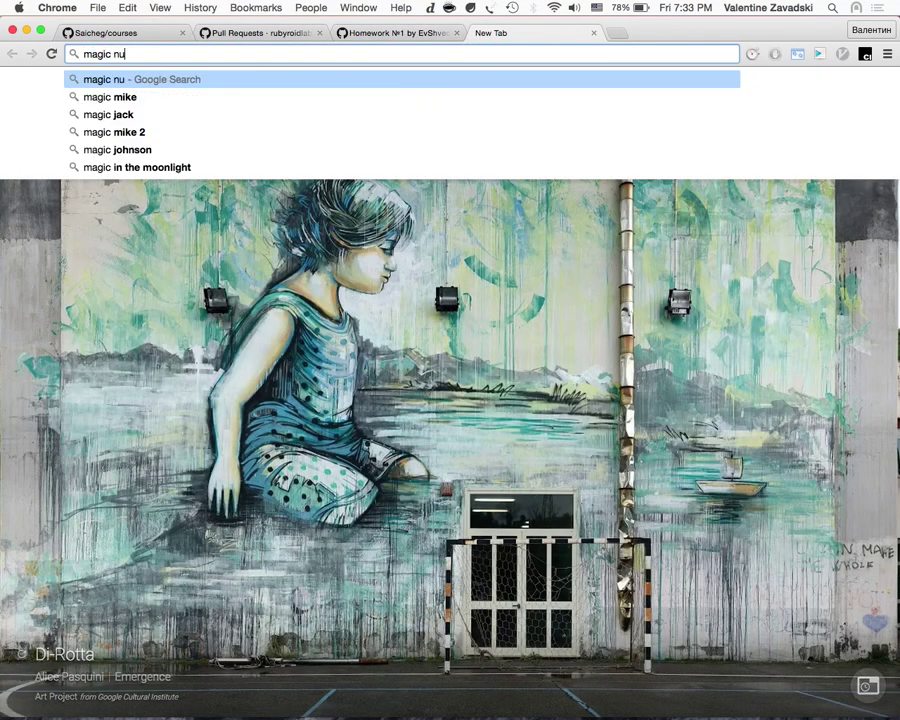
type("ber")
key("BackSpace")
type("mbers")
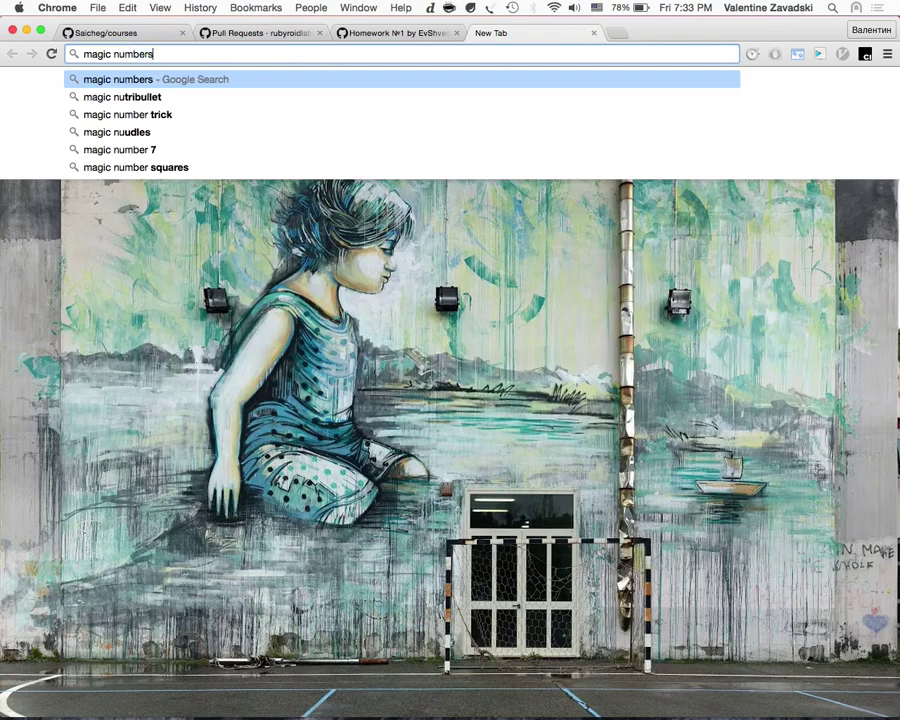
key("Return")
left_click(240, 211)
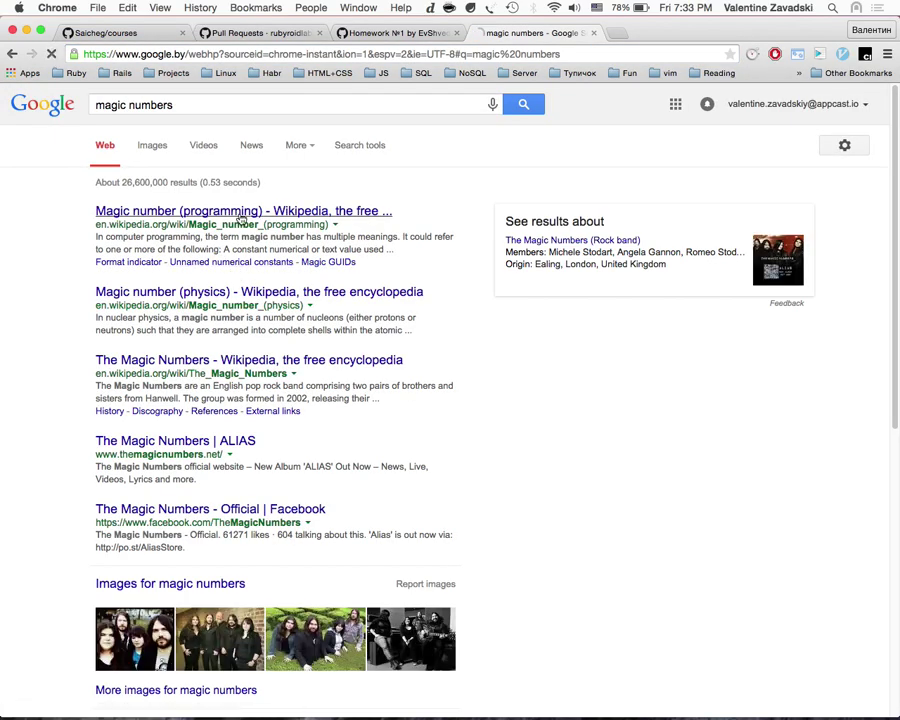
Step: Highlight the 1 to 52 pseudocode loop, close the article, and reopen the (5..53) note for editing
scroll(350, 446, "down", 2)
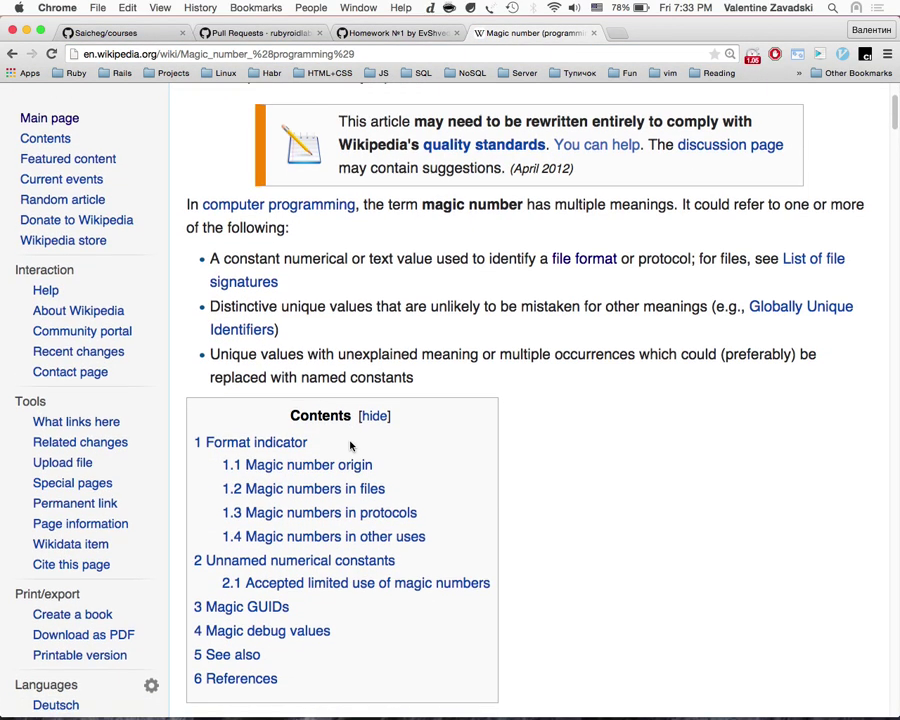
scroll(350, 446, "down", 15)
scroll(350, 443, "down", 20)
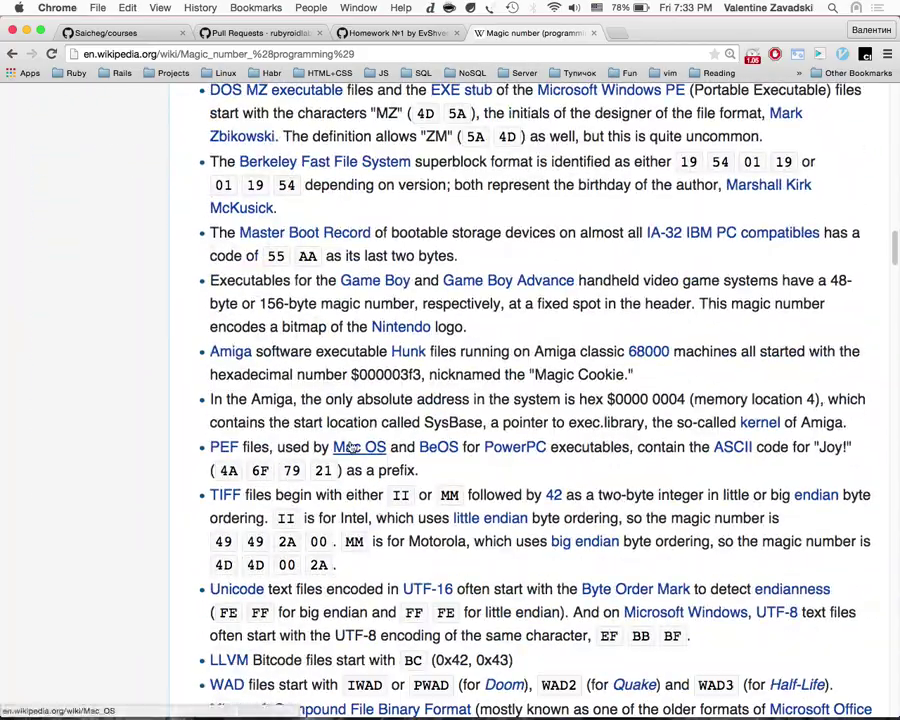
scroll(348, 446, "down", 3)
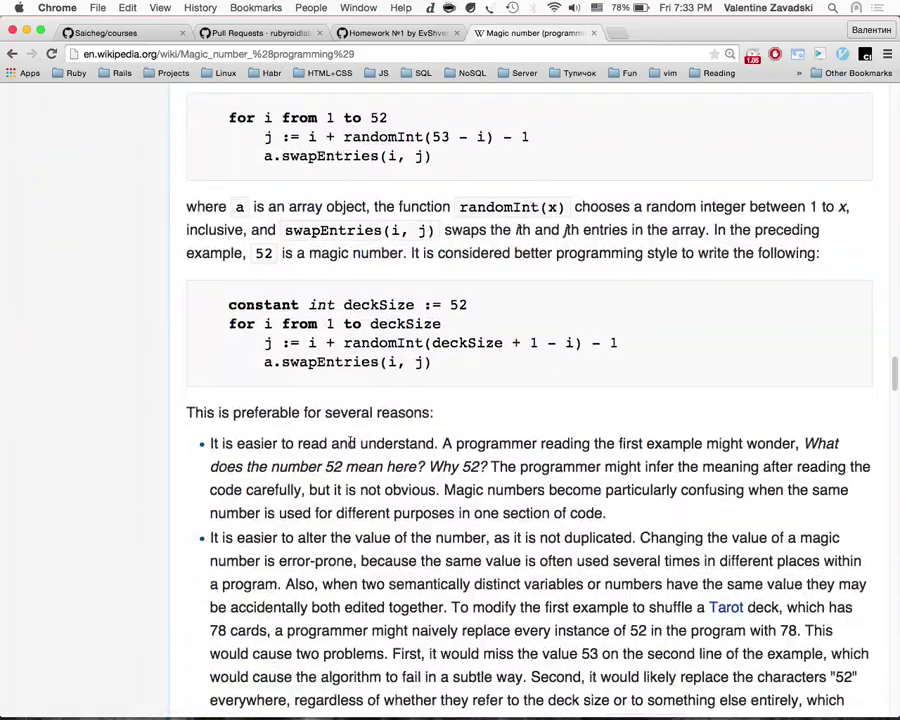
left_click_drag(229, 121, 405, 119)
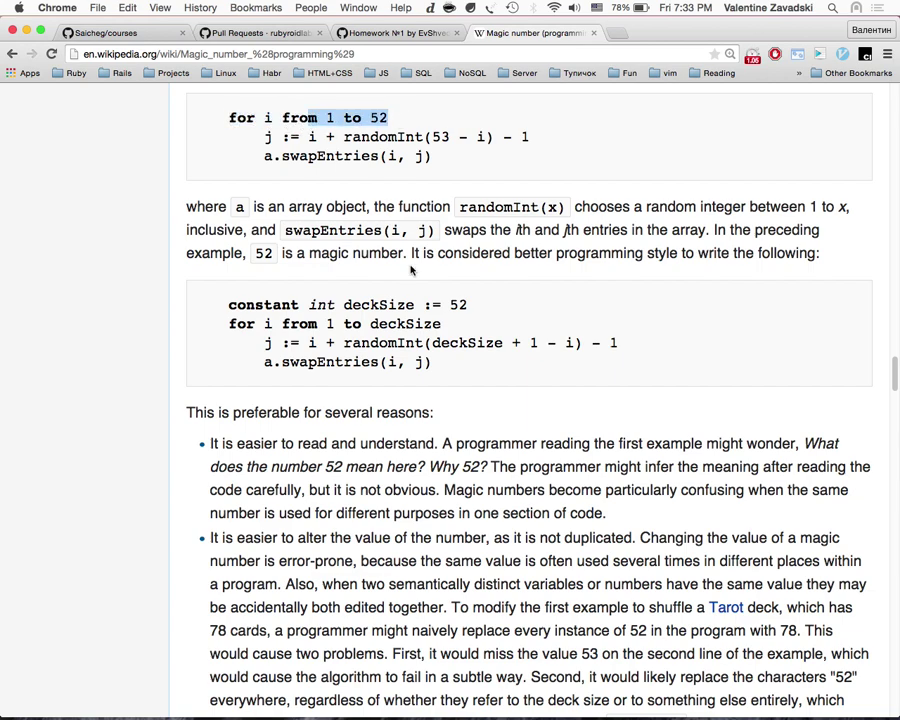
key("super+w")
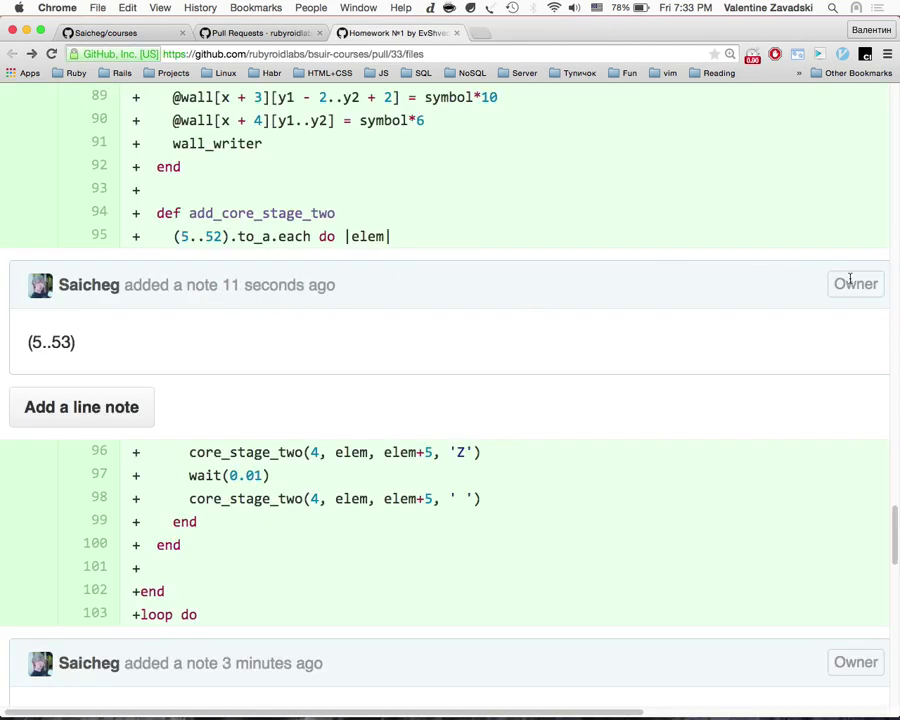
scroll(790, 283, "right", 3)
left_click(743, 287)
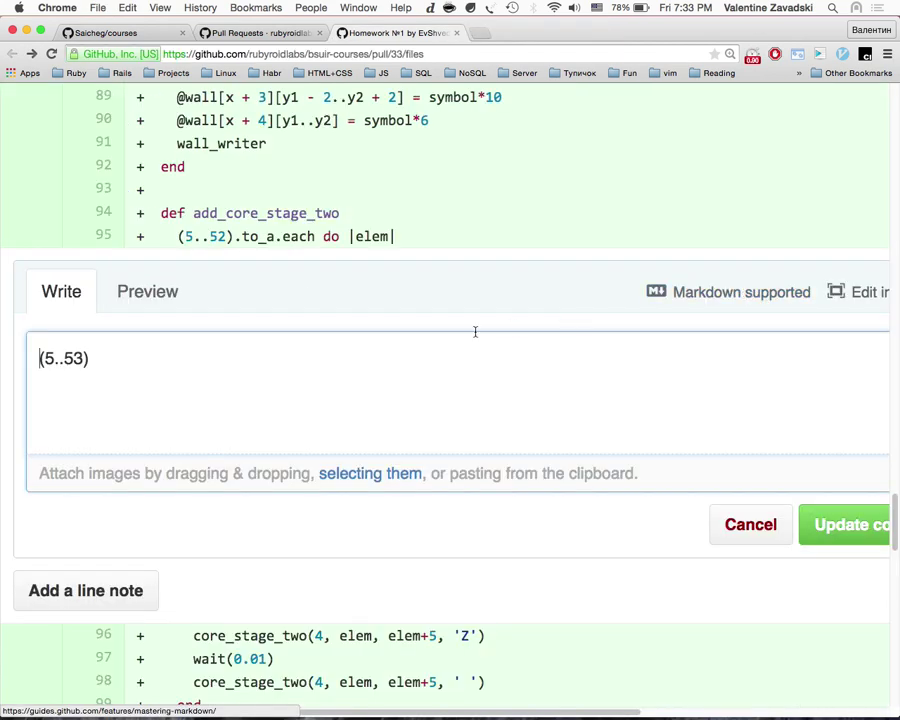
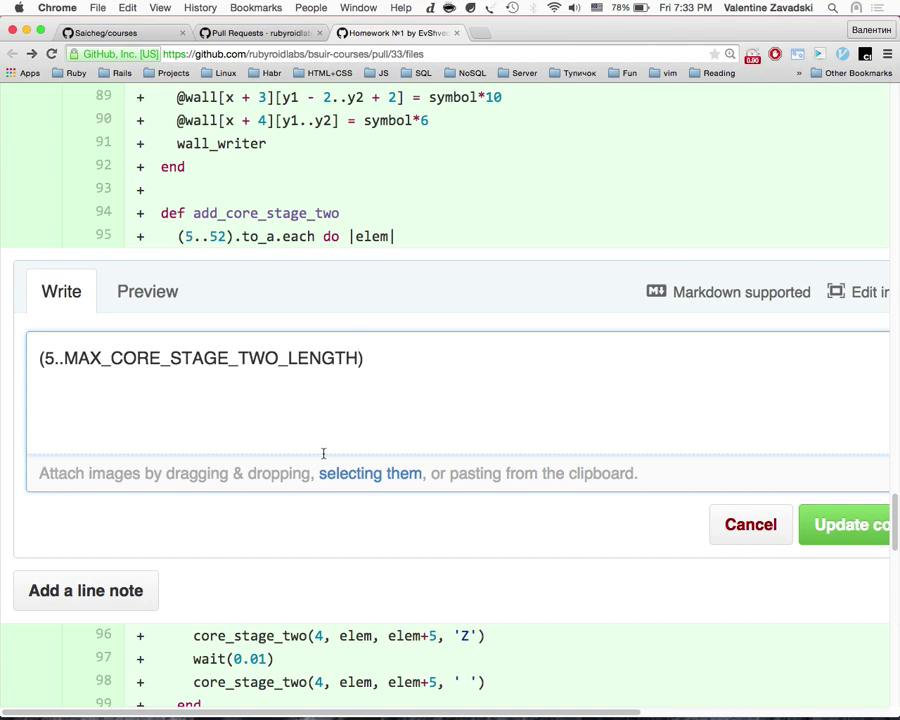
Step: Save the current line-95 note, then reopen it for editing
left_click(854, 525)
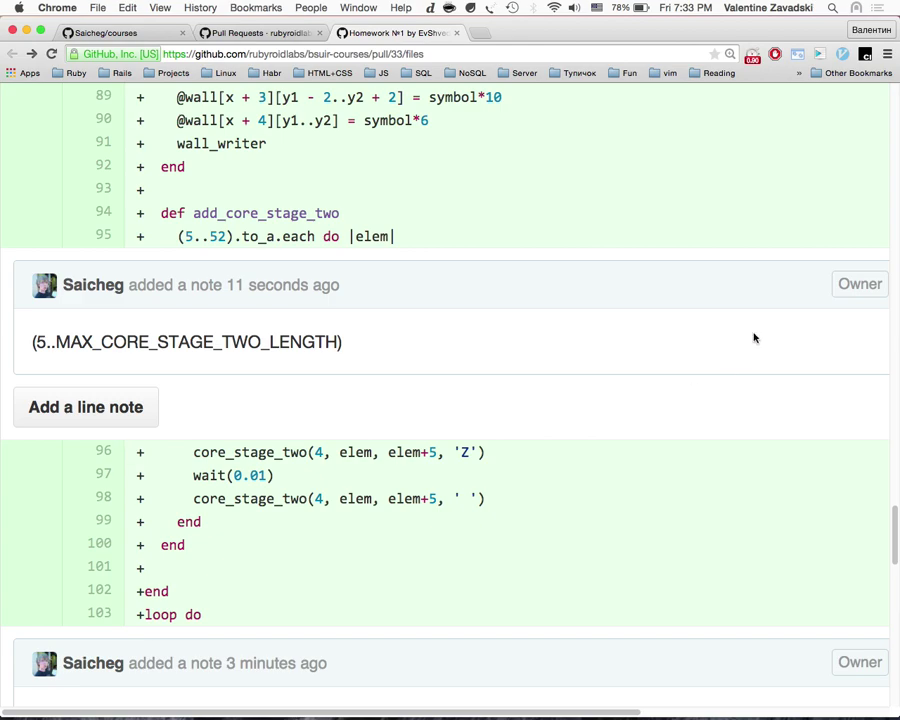
scroll(636, 306, "right", 5)
left_click(676, 283)
scroll(258, 335, "left", 2)
scroll(258, 335, "left", 3)
Step: Change the note's range to (MIN_CORE_STAGE_TWO_LENGTH..MAX_CORE_STAGE_TWO_LENGTH) and update the comment
left_click_drag(66, 361, 361, 357)
key("super+c")
left_click(53, 357)
key("BackSpace")
key("super+v")
left_click(85, 357)
key("BackSpace")
key("BackSpace")
type("IN")
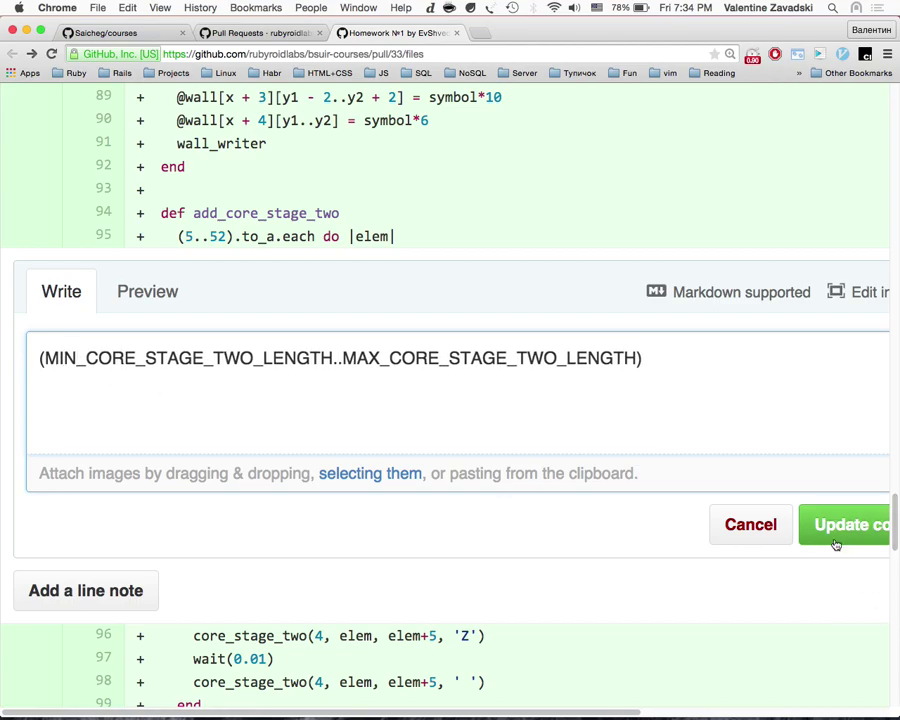
left_click(830, 536)
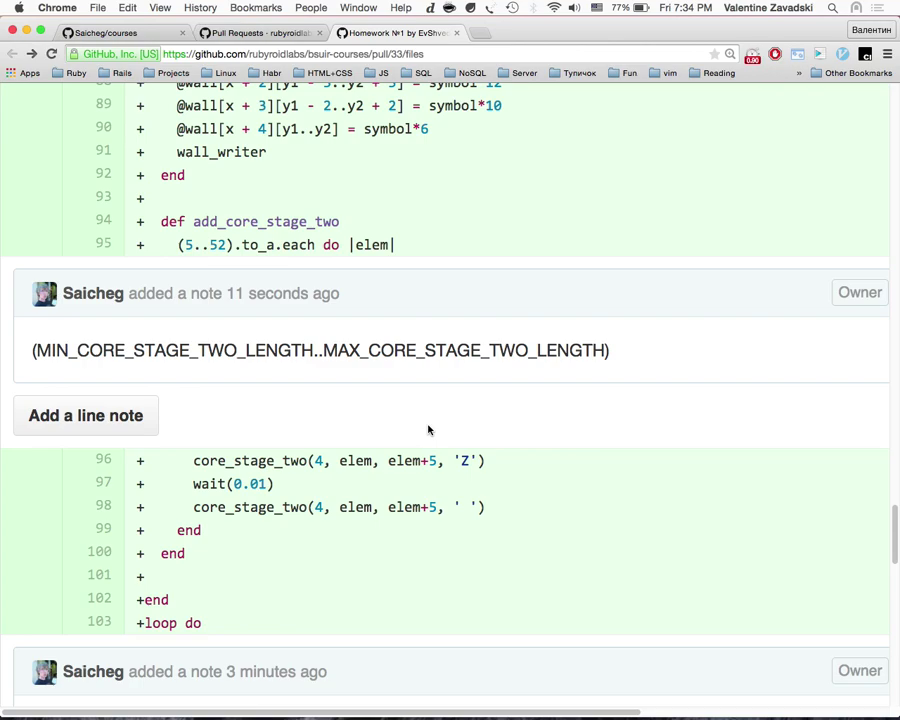
Step: Scroll through the gun.rb diff, comparing it against the rubocop output in the terminal
scroll(428, 430, "down", 6)
scroll(426, 424, "up", 1)
scroll(410, 450, "down", 1)
scroll(405, 460, "down", 2)
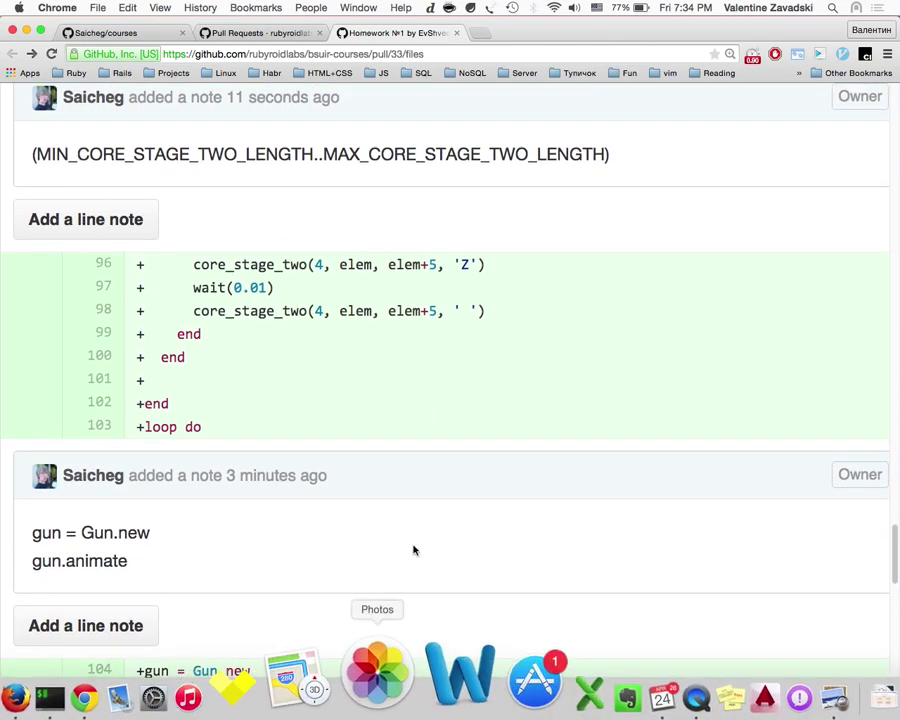
scroll(474, 330, "up", 1)
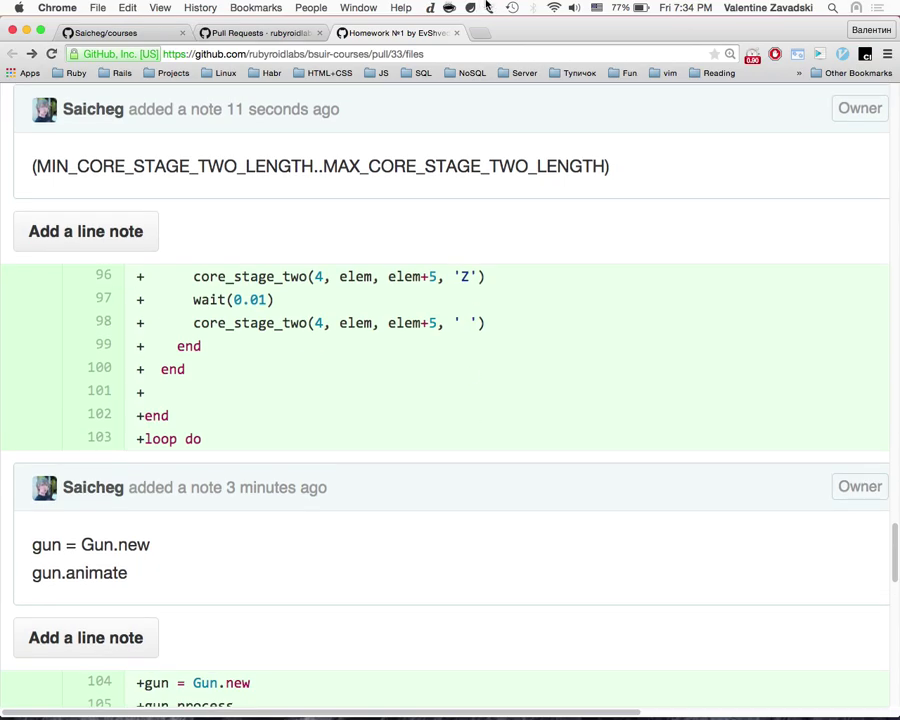
scroll(484, 202, "up", 3)
key("ctrl+Right")
key("ctrl+Right")
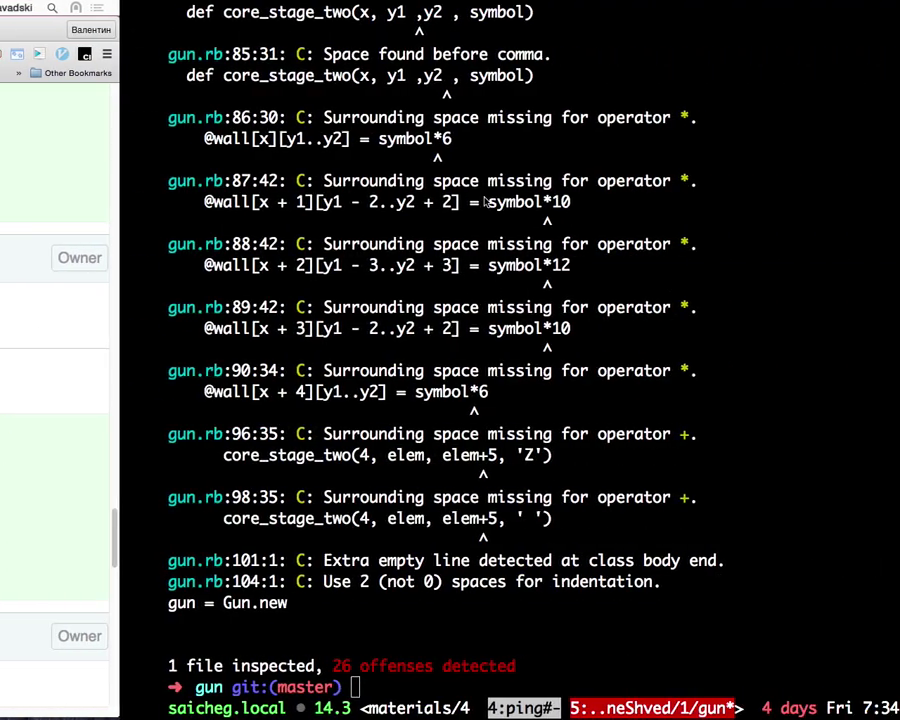
key("ctrl+Left")
key("ctrl+Left")
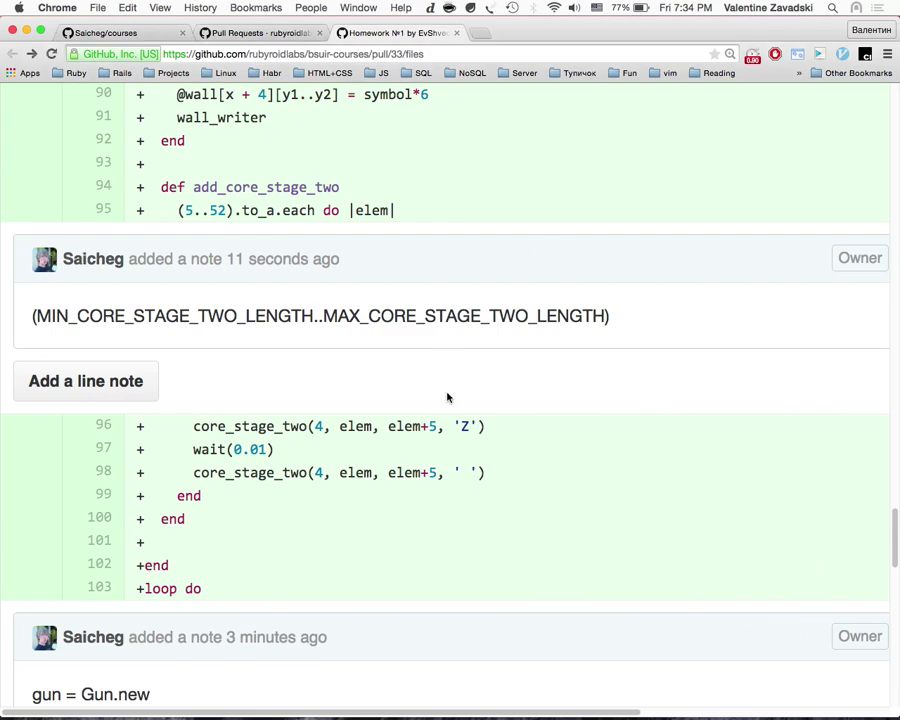
scroll(446, 394, "down", 4)
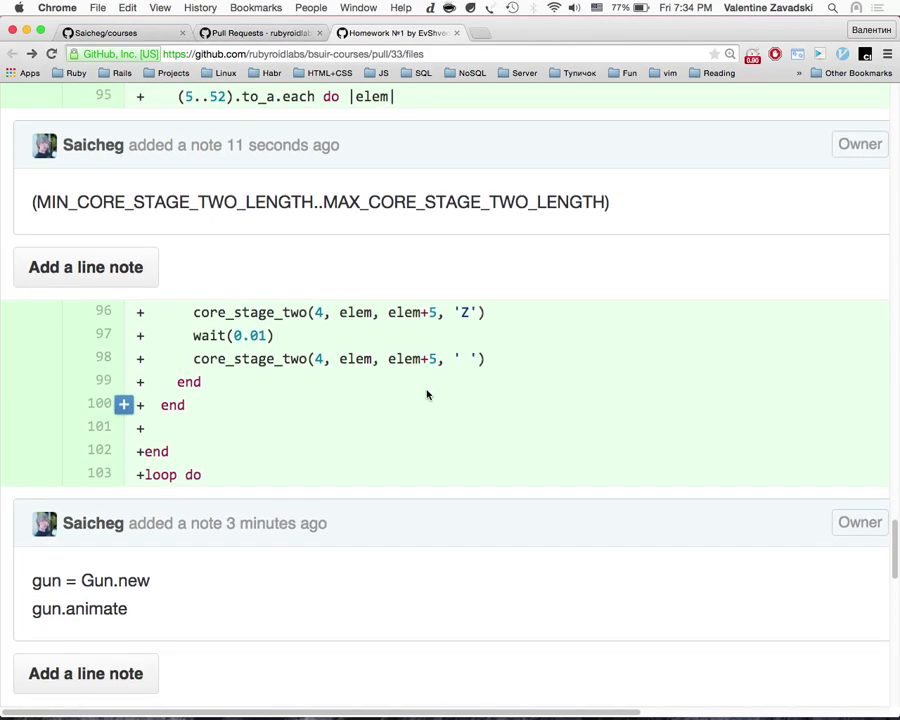
Step: Highlight the wait(0.01) code on lines 96–97, then close the Homework №1 tab
left_click_drag(228, 337, 268, 336)
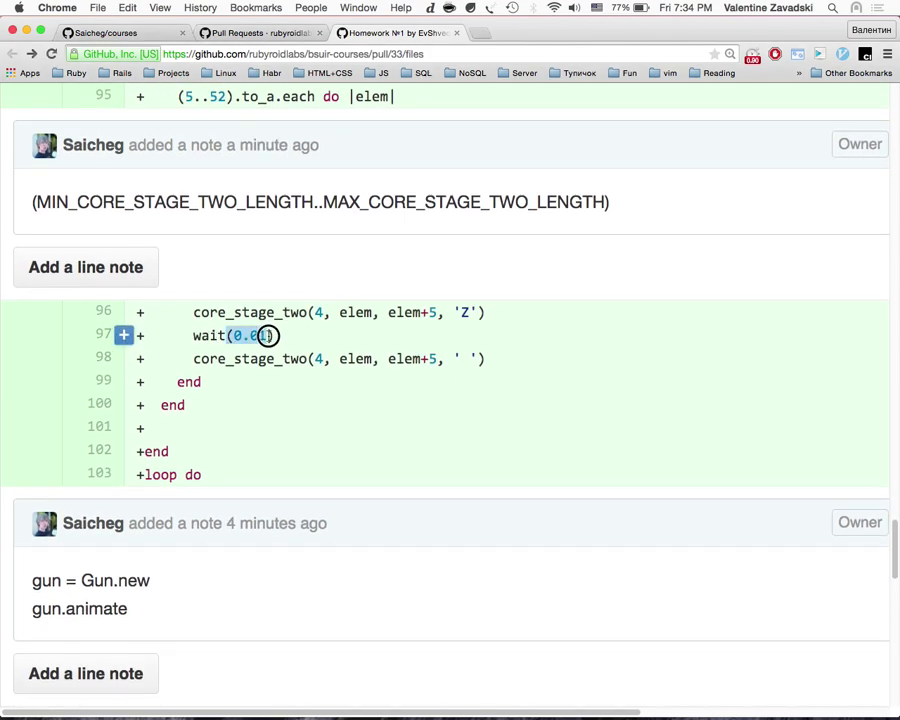
scroll(300, 345, "up", 5)
scroll(275, 345, "down", 4)
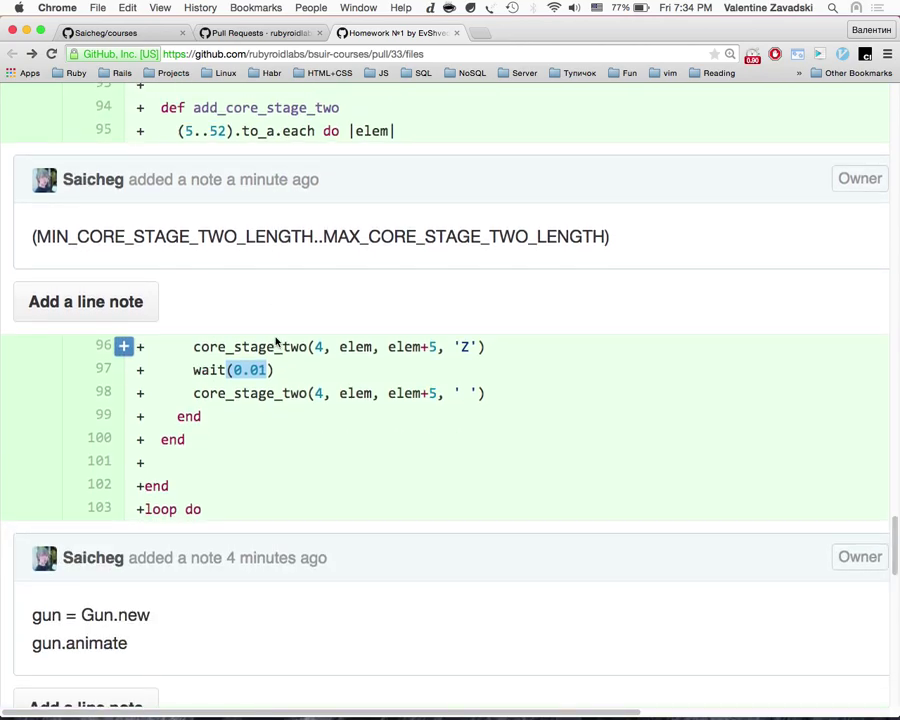
scroll(324, 456, "down", 2)
left_click_drag(308, 278, 445, 302)
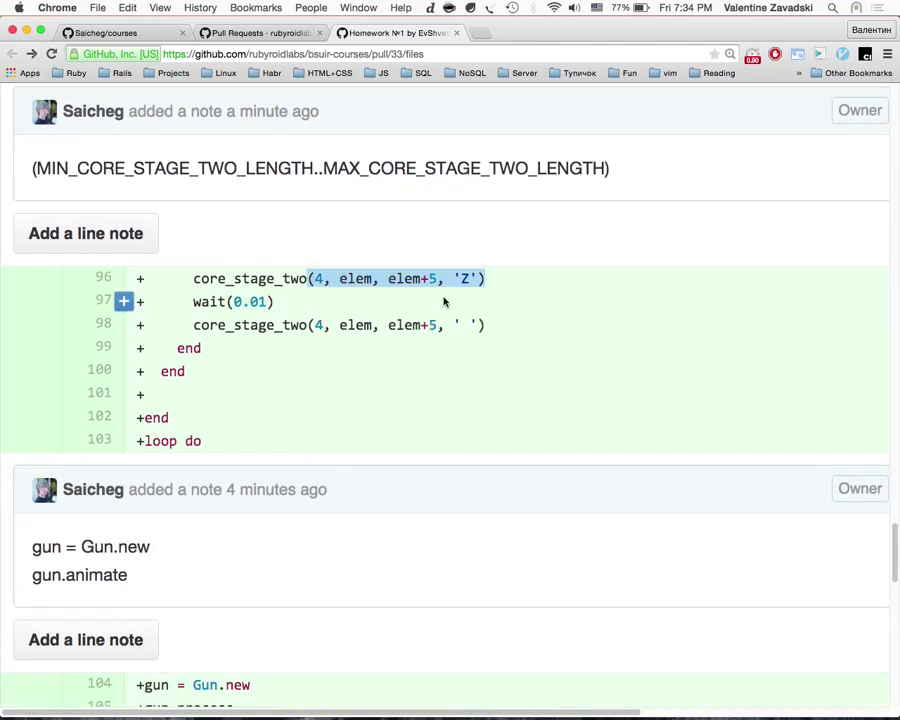
scroll(445, 308, "down", 4)
scroll(445, 308, "up", 20)
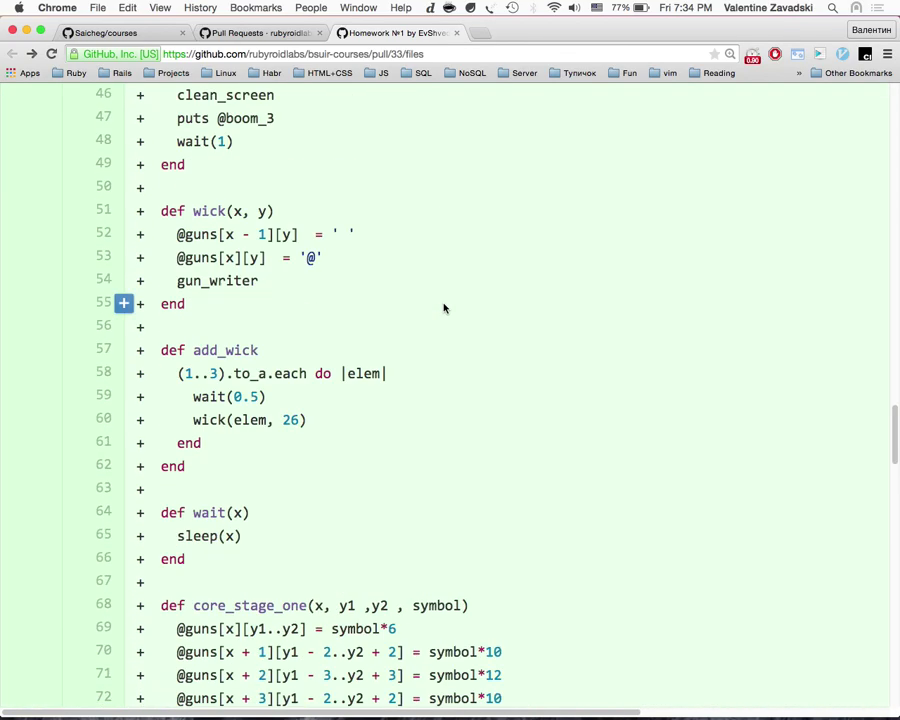
scroll(445, 308, "up", 20)
scroll(442, 304, "down", 20)
scroll(442, 312, "up", 20)
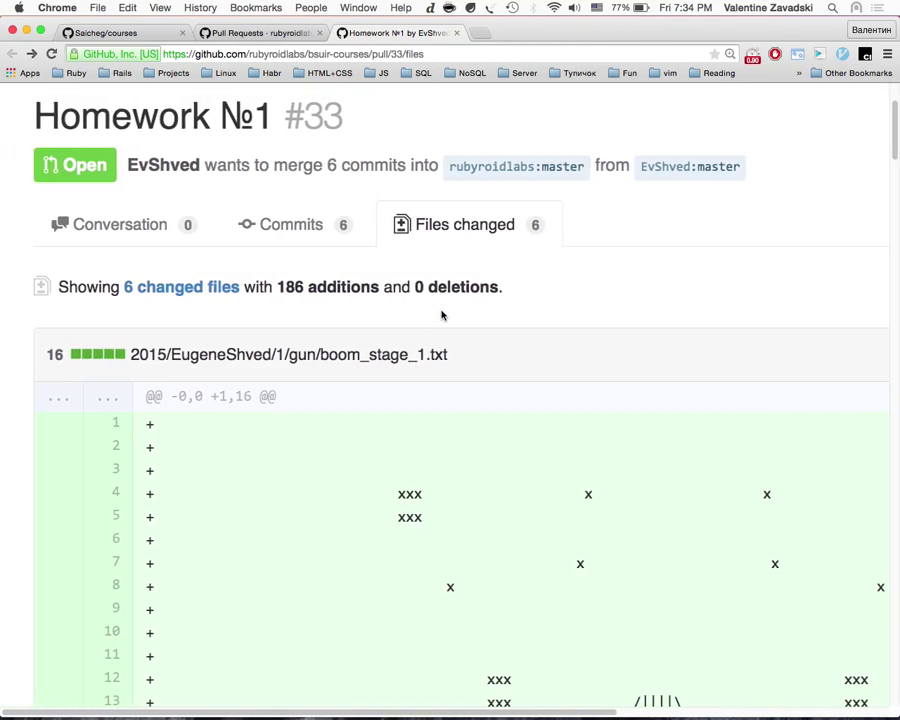
left_click(457, 34)
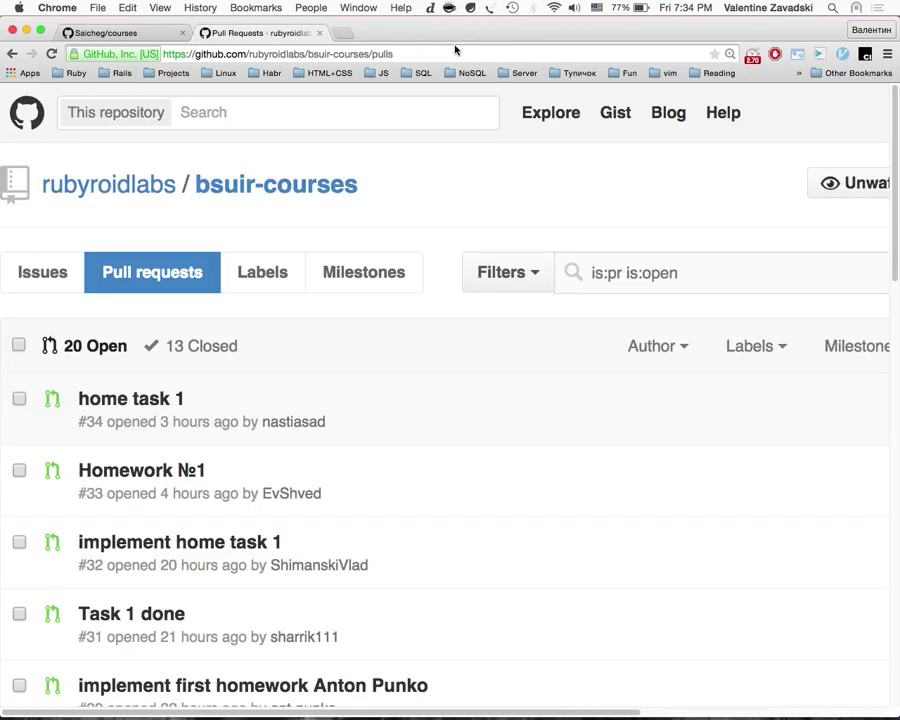
Step: Reopen the Homework №1 page and return to the repository's pull request list
key("super+shift+t")
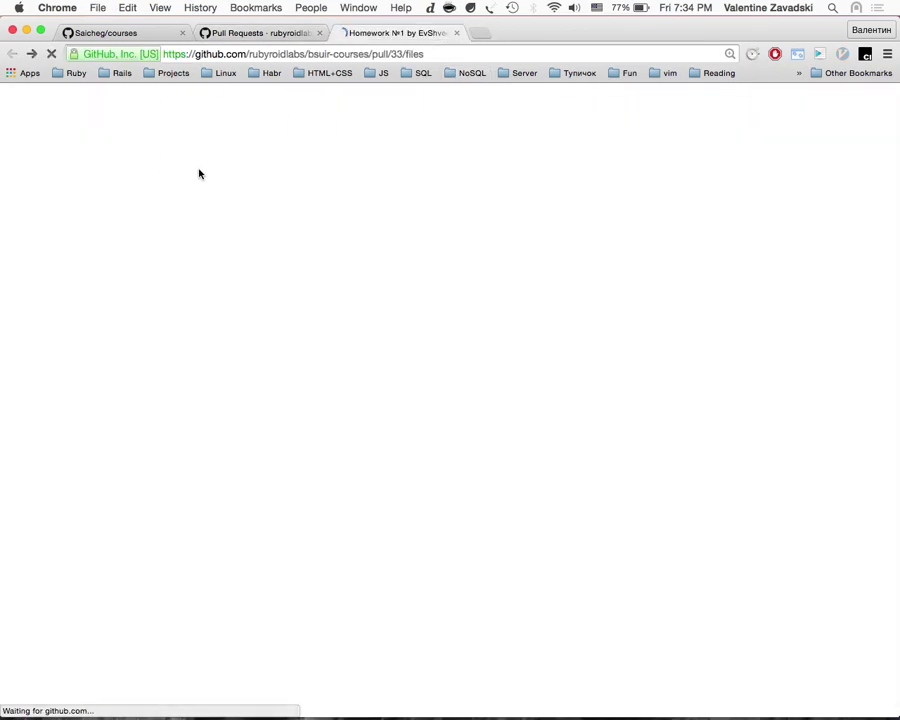
left_click(100, 226)
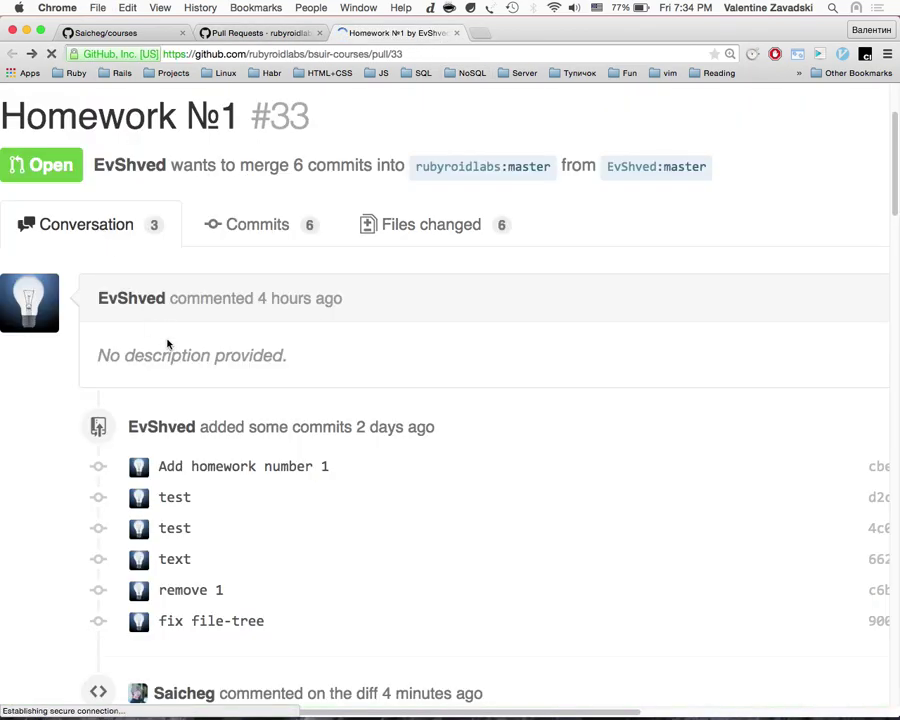
scroll(476, 208, "right", 5)
left_click(838, 243)
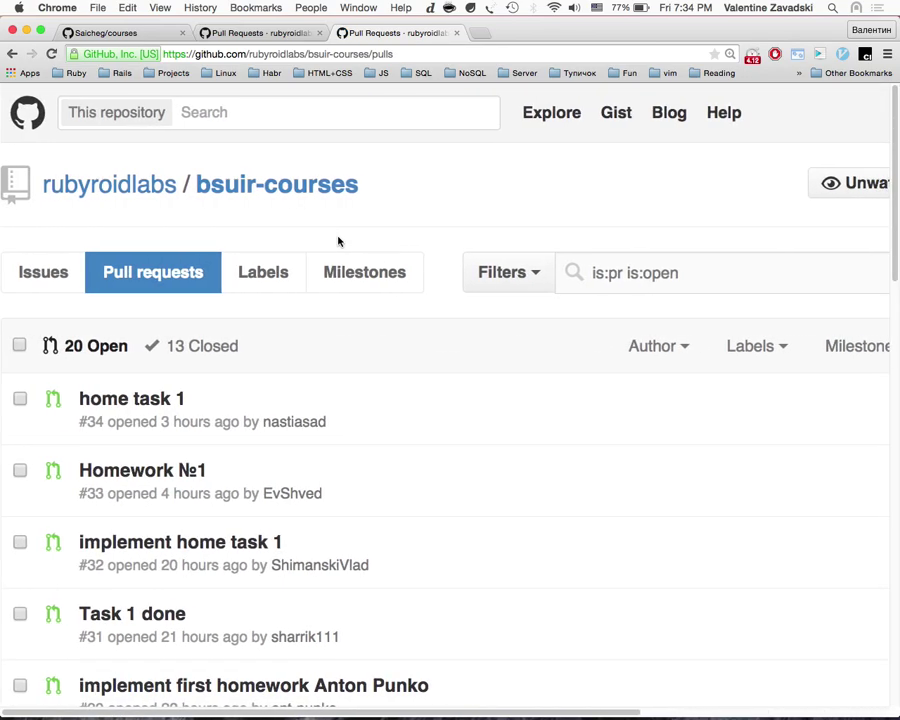
Step: Find 'min' on the list and open the 'added first task' pull request
key("super+f")
type("min")
key("Escape")
left_click(208, 370)
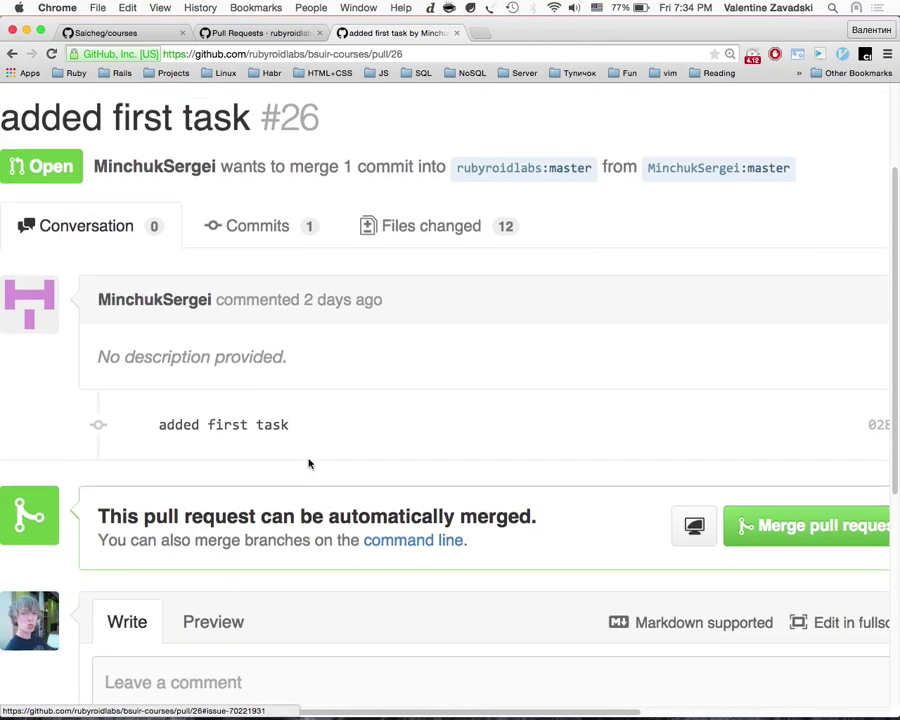
Step: Review the 12 changed files of pull request #26
left_click(396, 219)
scroll(383, 437, "down", 10)
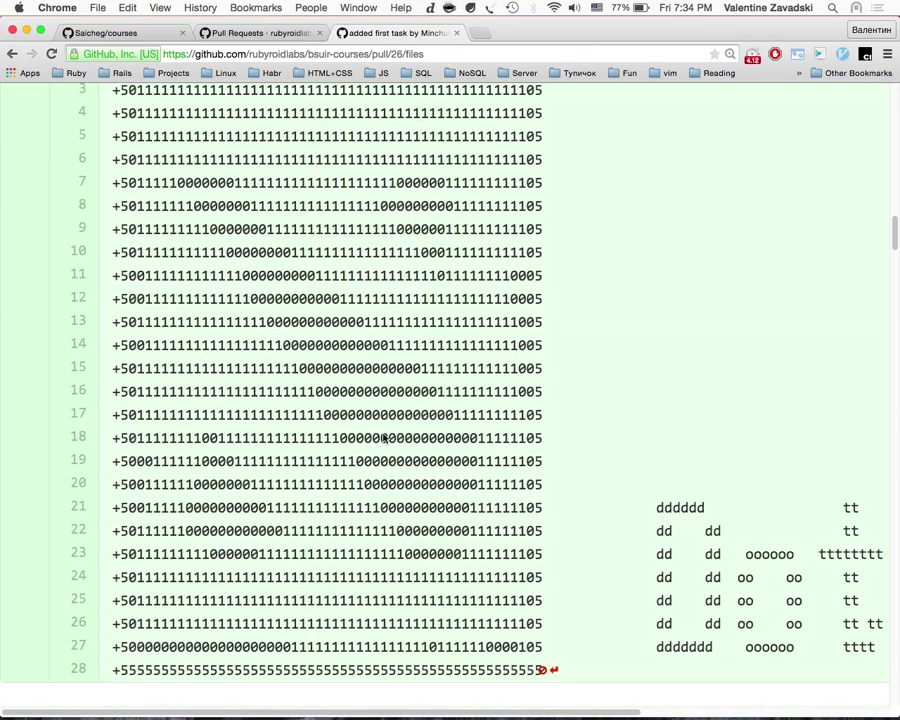
scroll(383, 437, "down", 20)
scroll(383, 435, "up", 20)
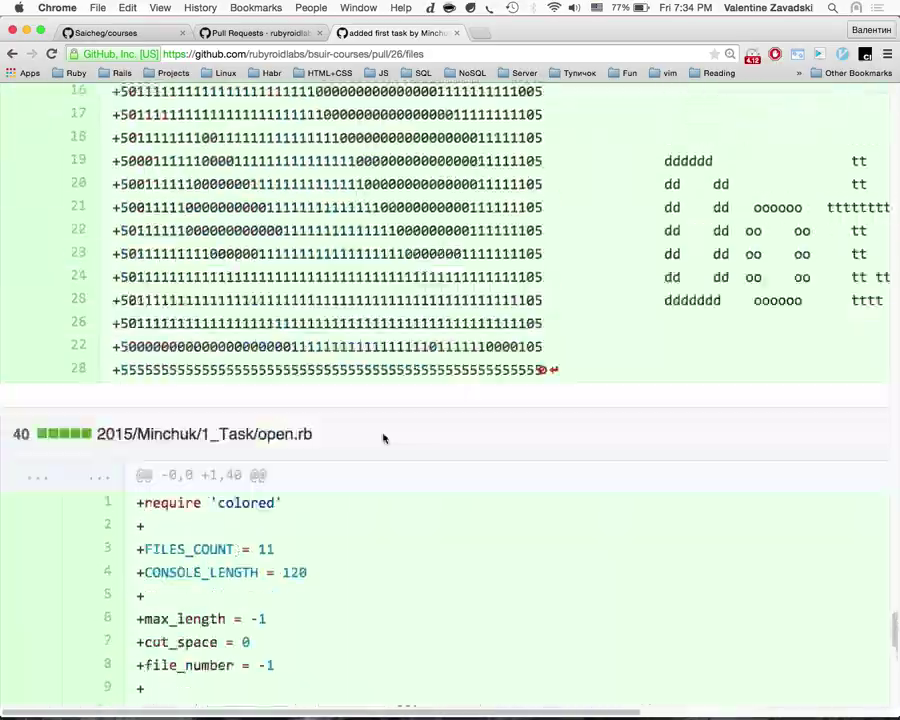
scroll(383, 435, "down", 5)
scroll(383, 435, "up", 5)
scroll(383, 435, "down", 12)
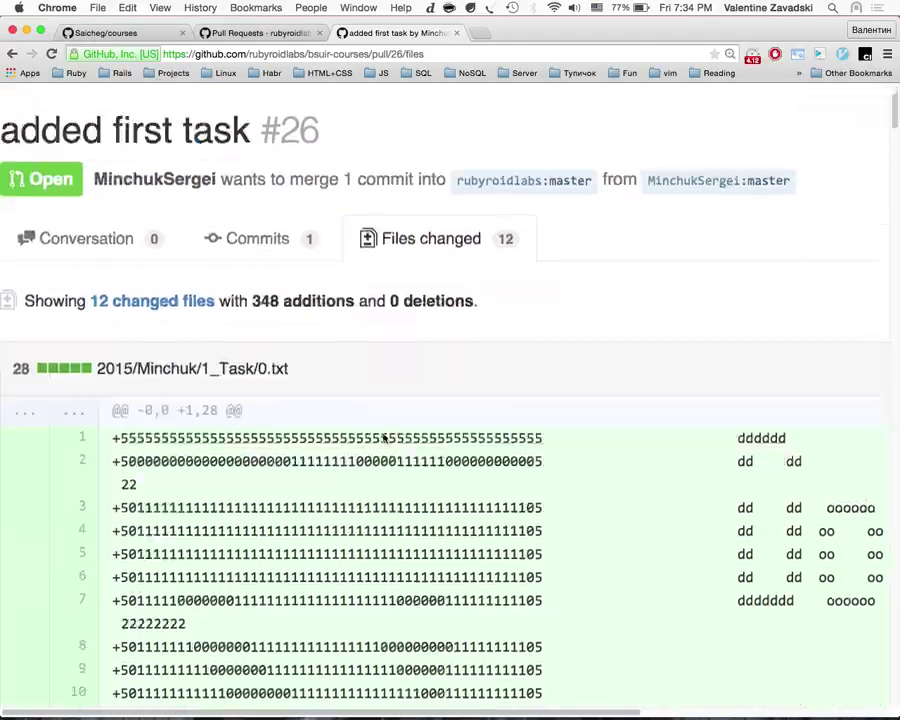
scroll(383, 434, "down", 20)
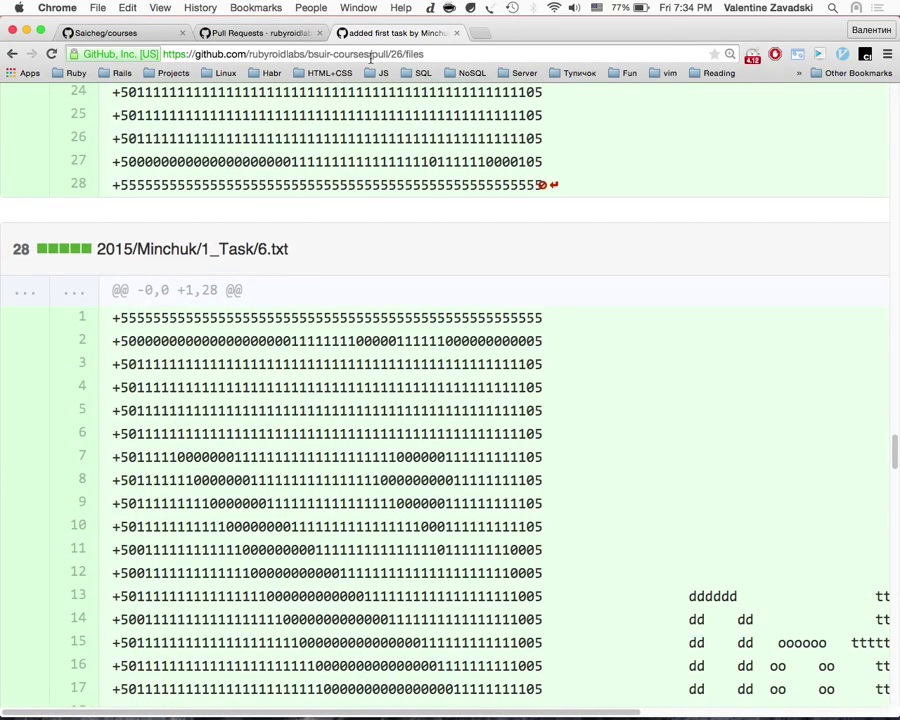
scroll(370, 211, "up", 20)
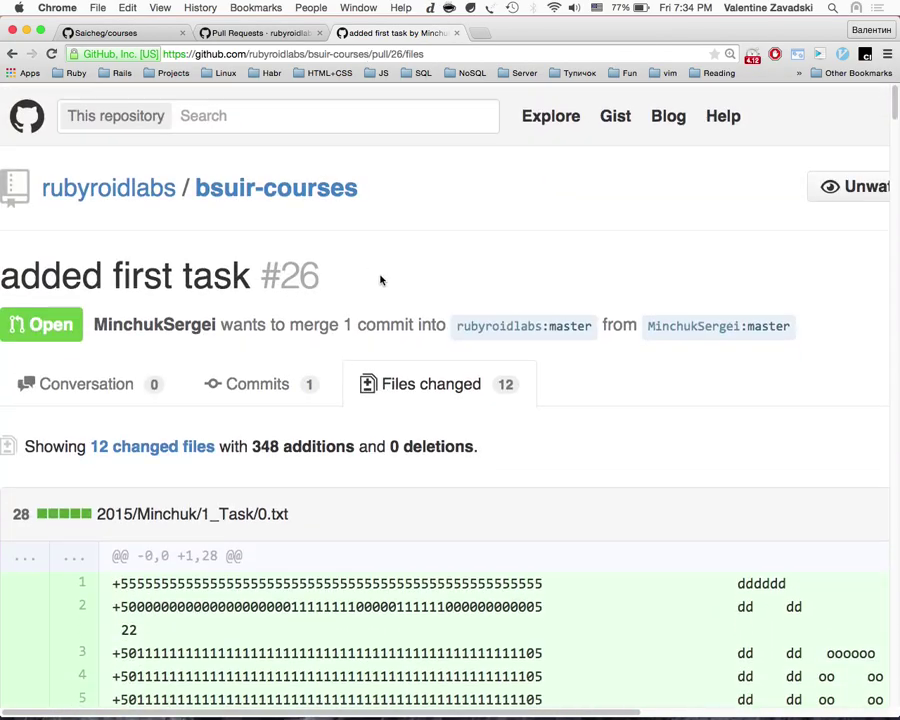
Step: Go through the author's profile to their bsuir-courses fork
left_click(98, 373)
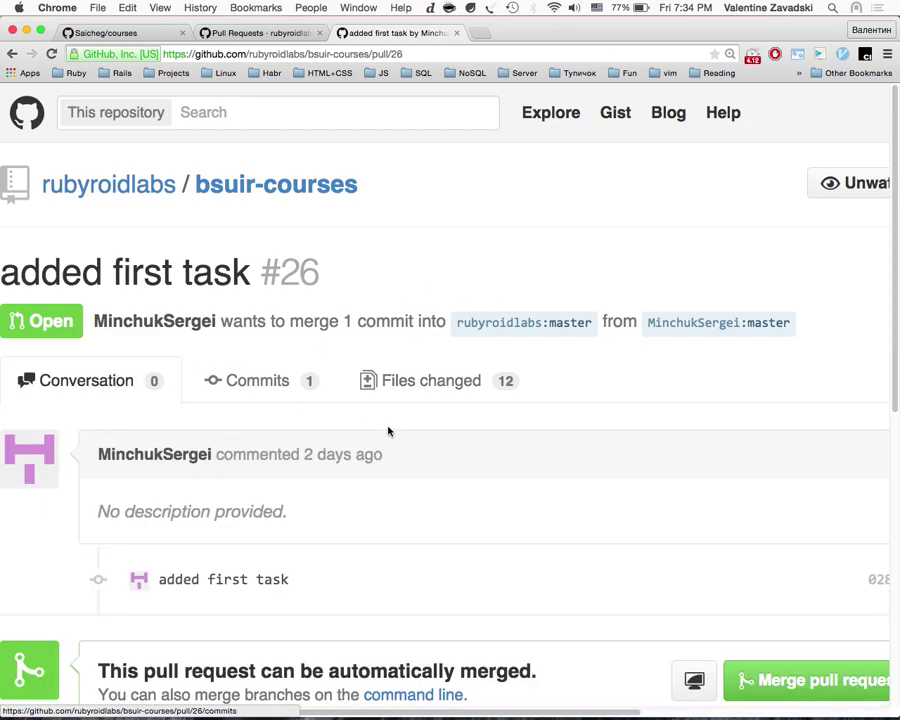
scroll(388, 430, "down", 2)
left_click(192, 355, "super")
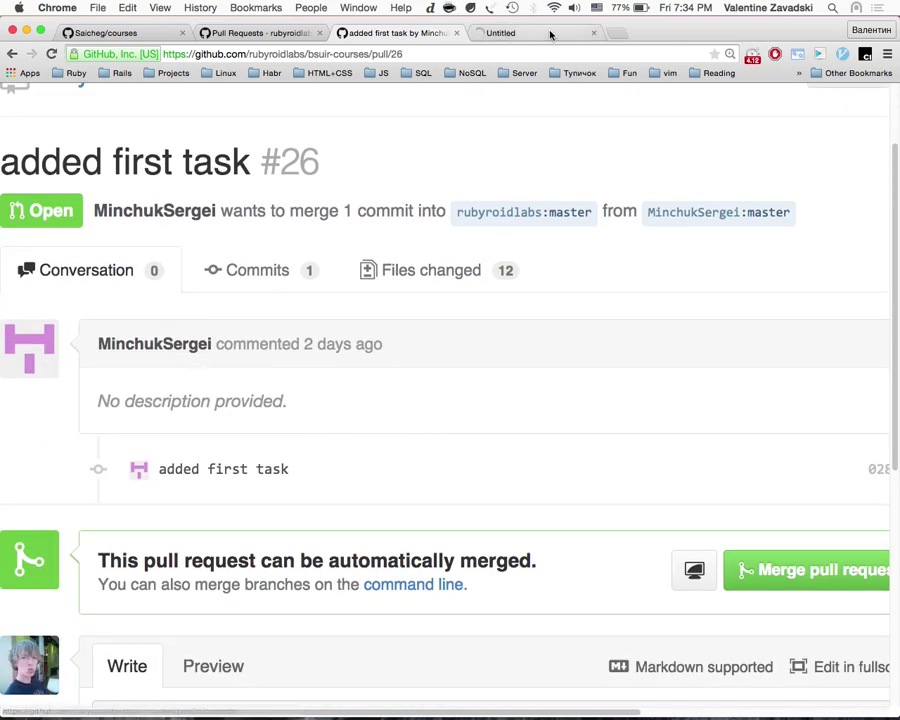
left_click(550, 34)
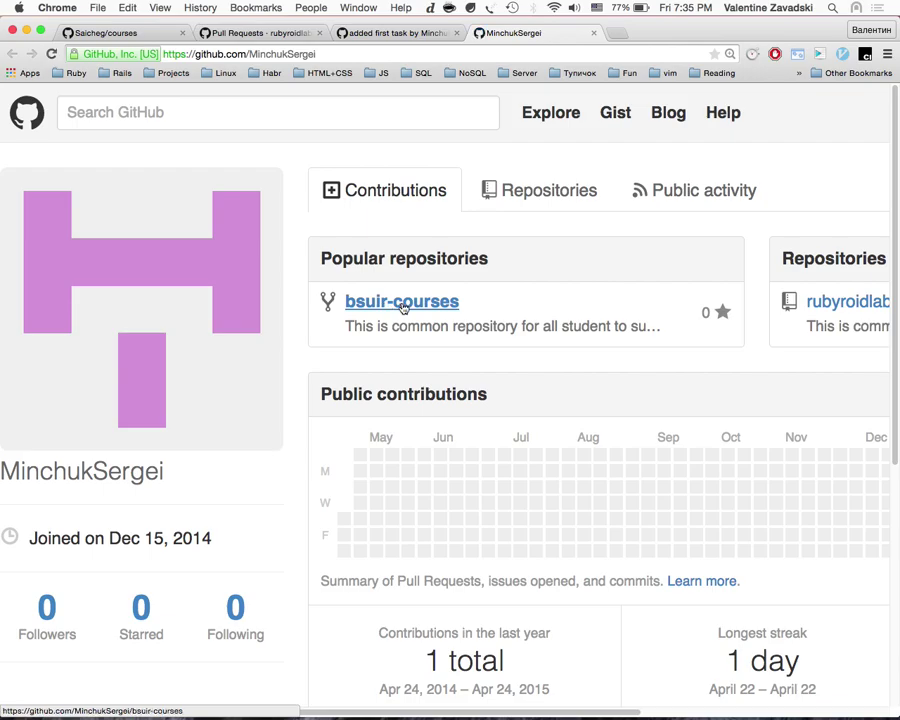
left_click(388, 304, "super")
left_click(594, 33)
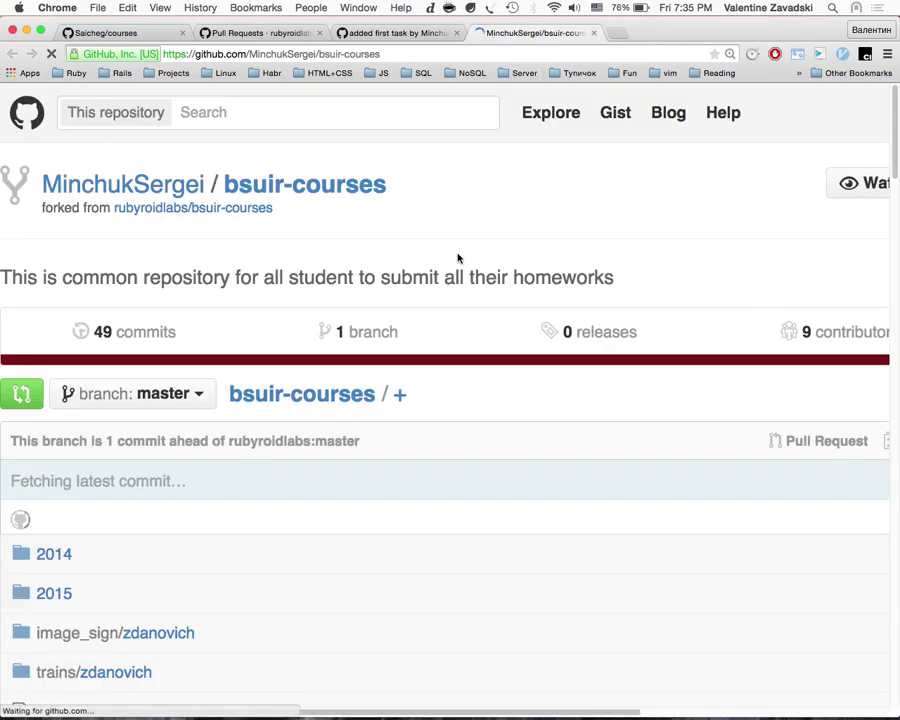
Step: Select and copy the fork's SSH clone URL
scroll(456, 254, "right", 5)
scroll(678, 546, "down", 1)
scroll(678, 546, "down", 1)
left_click(735, 538)
key("super+c")
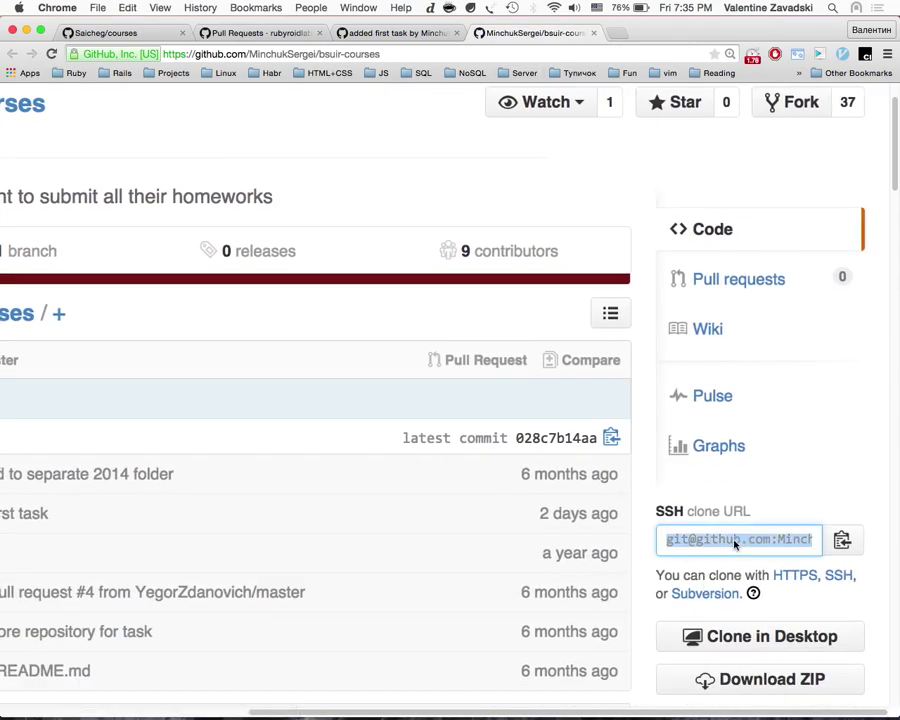
key("super+Tab")
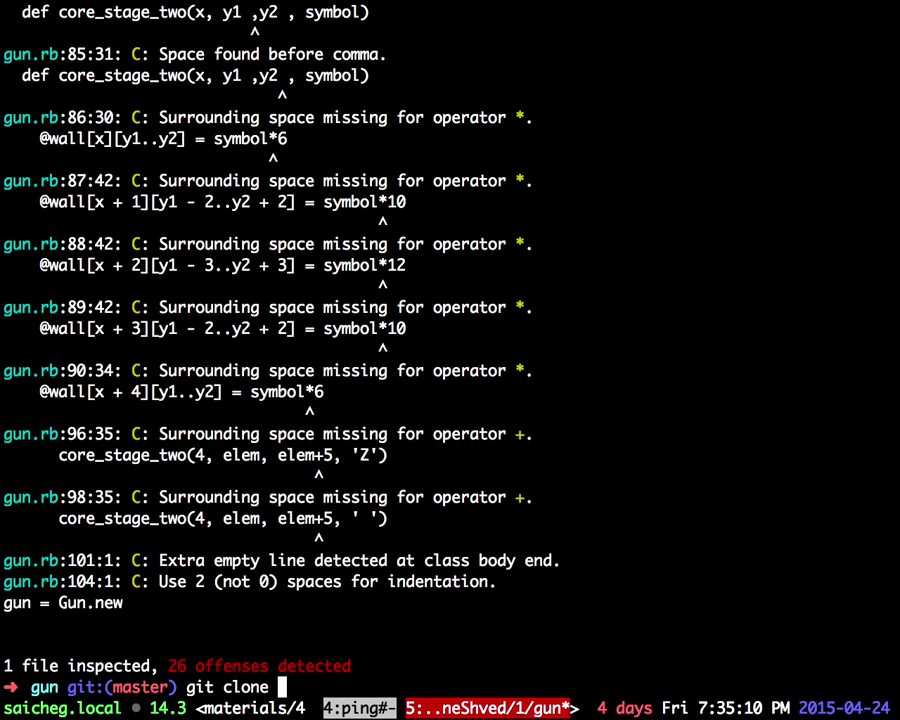
Step: Move into /tmp, list it, and type git clone with the pasted fork URL
key("Return")
key("Return")
type("ls")
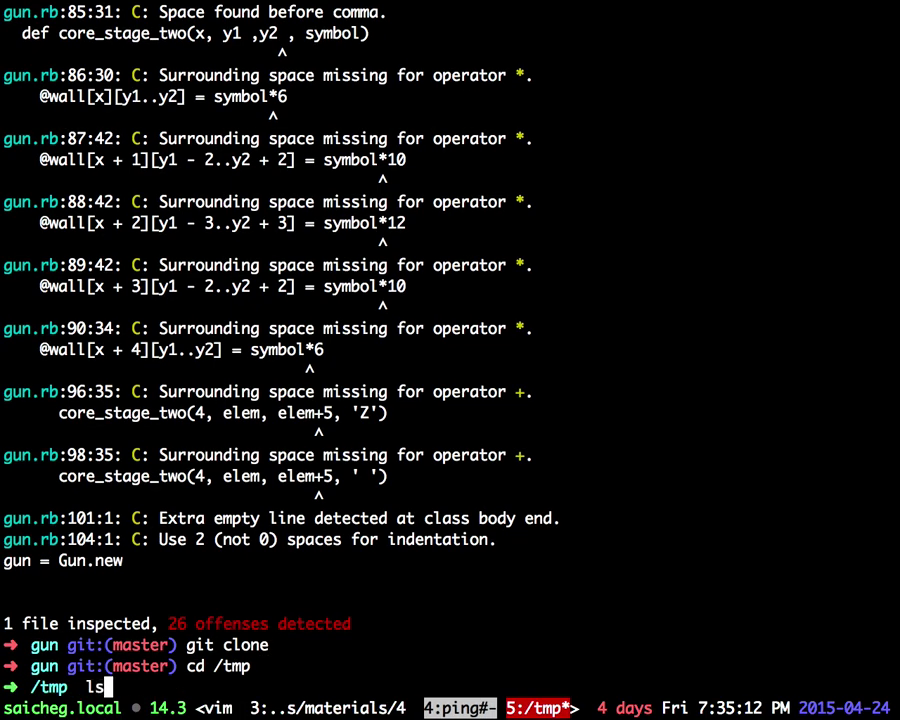
key("Return")
type("git cloe")
key("BackSpace")
type("ne")
key("super+v")
key("Return")
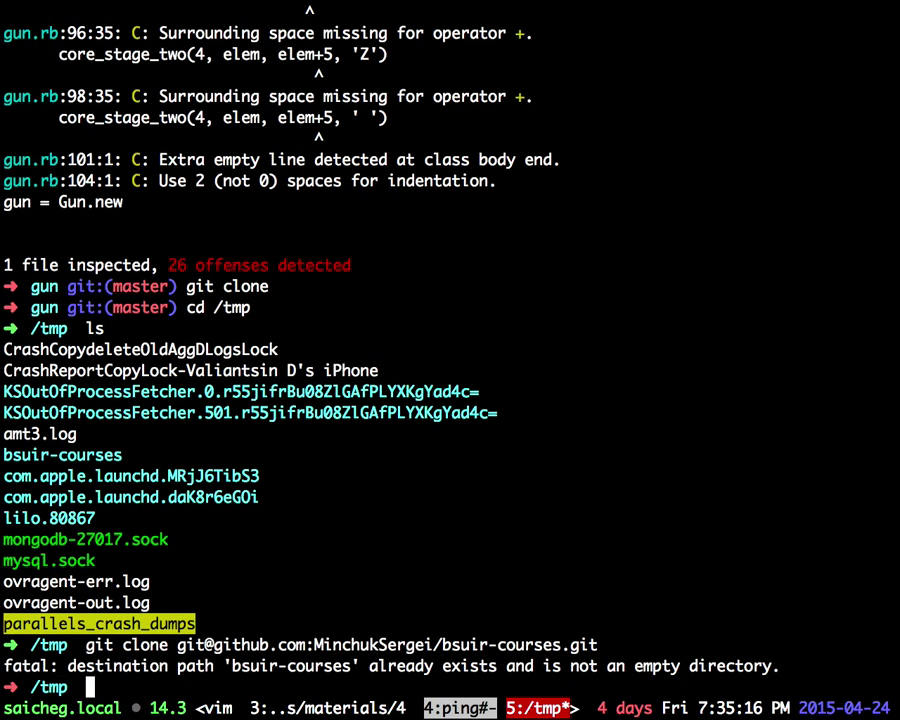
type(";")
key("BackSpace")
Step: Delete the old bsuir-courses folder with rm -rf and clone the fork again
type("rm -r")
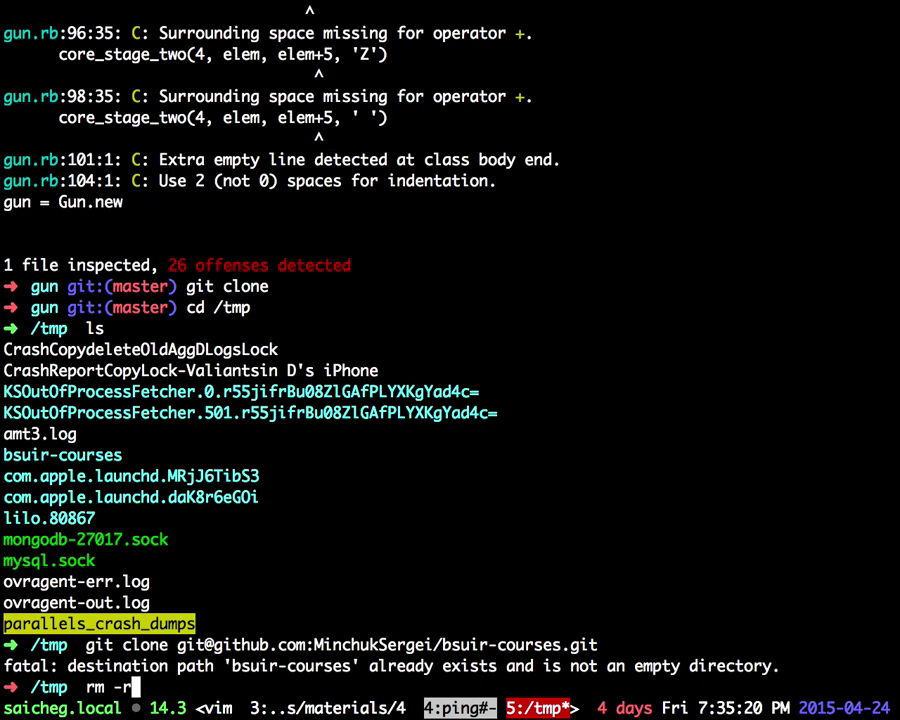
type("f bsu")
key("Tab")
key("Return")
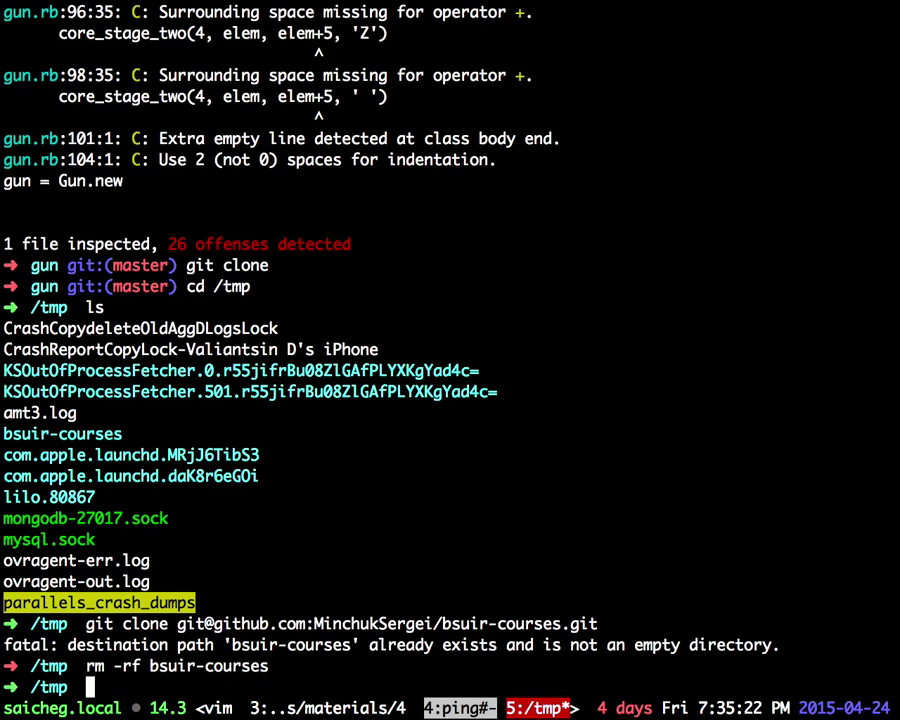
key("Up")
key("Up")
key("Return")
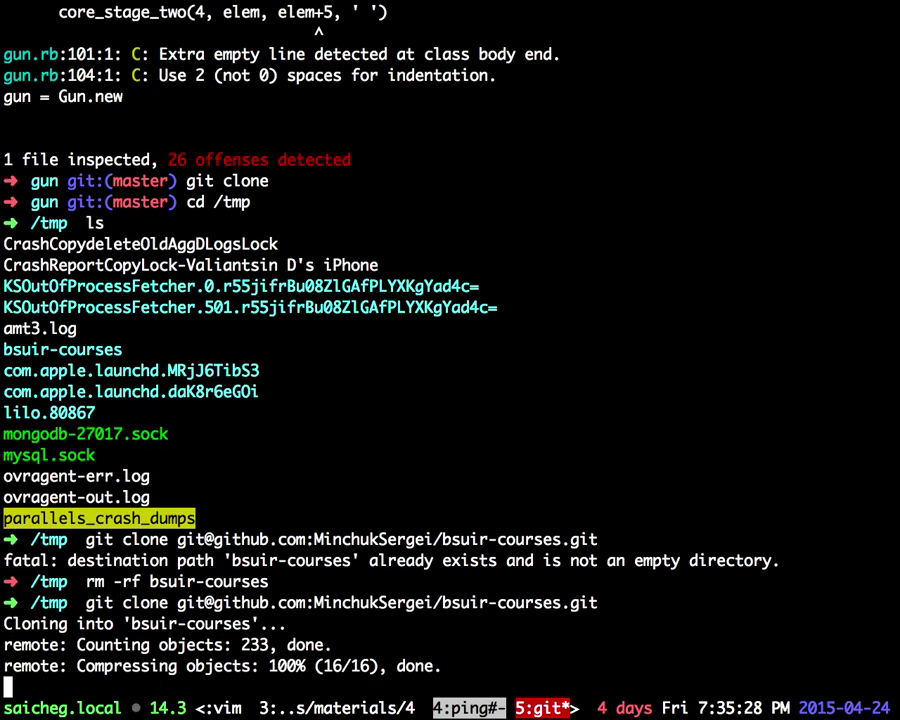
key("ctrl+Left")
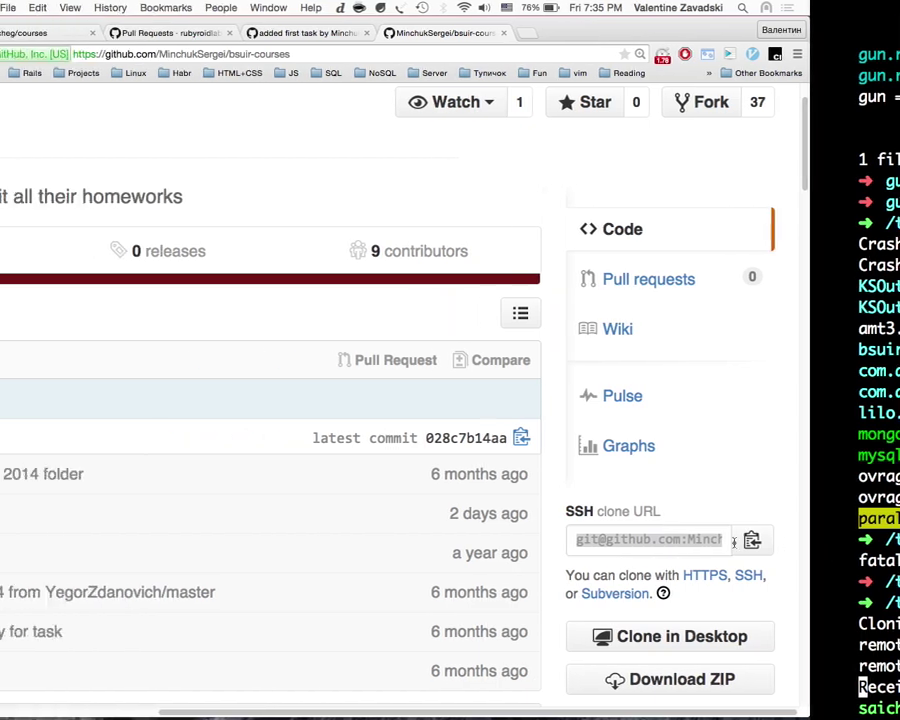
key("ctrl+Right")
Step: Change into bsuir-courses/2015 and the student's folder
type("cd ")
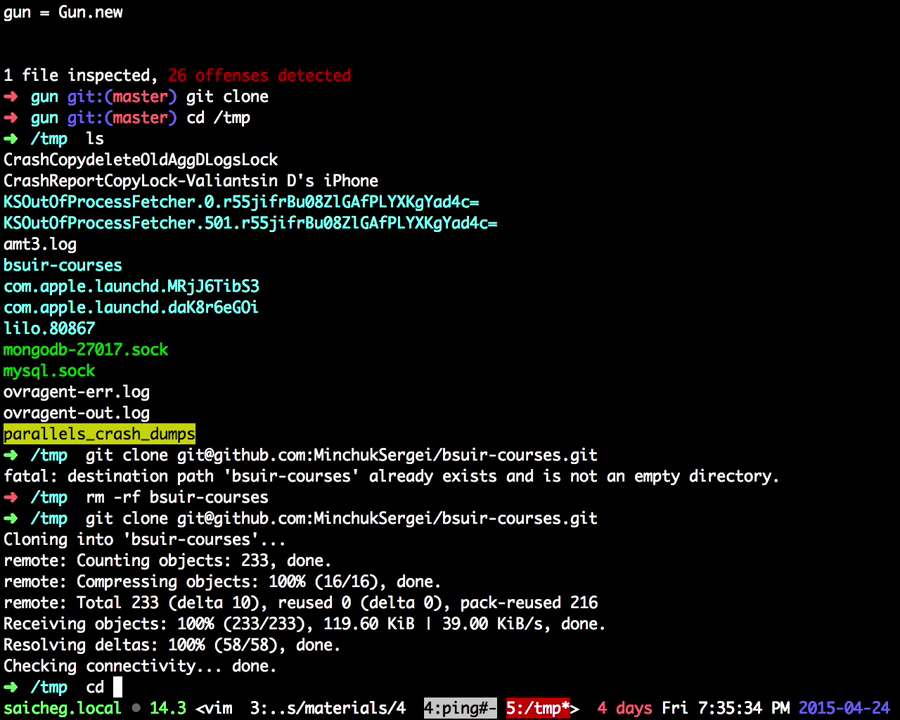
type("b")
key("Tab")
key("Tab")
key("Tab")
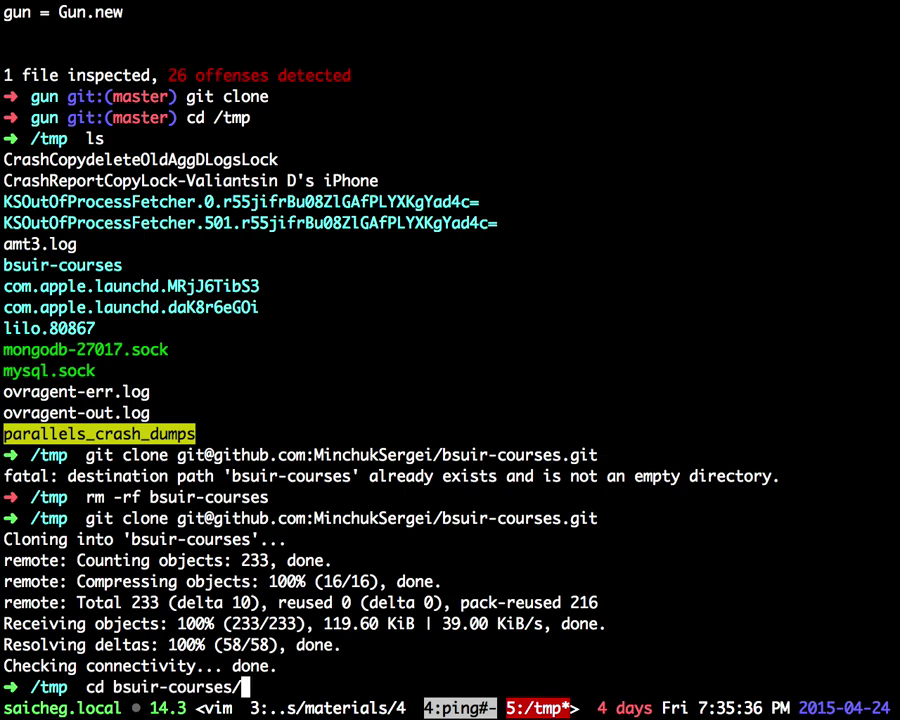
key("Tab")
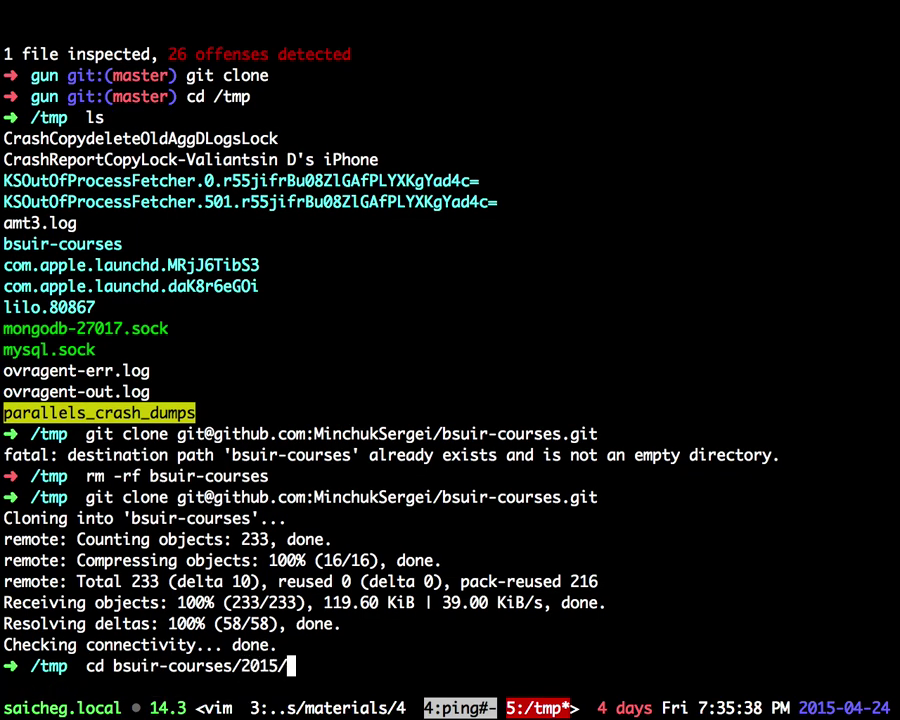
key("Tab")
key("ctrl+Left")
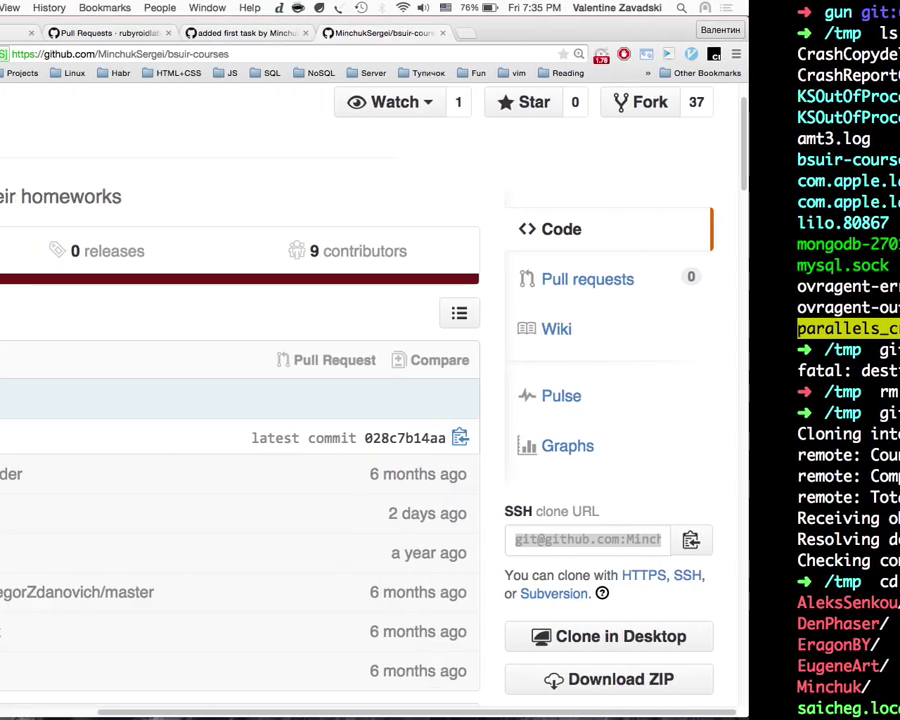
scroll(683, 411, "left", 5)
scroll(683, 410, "right", 5)
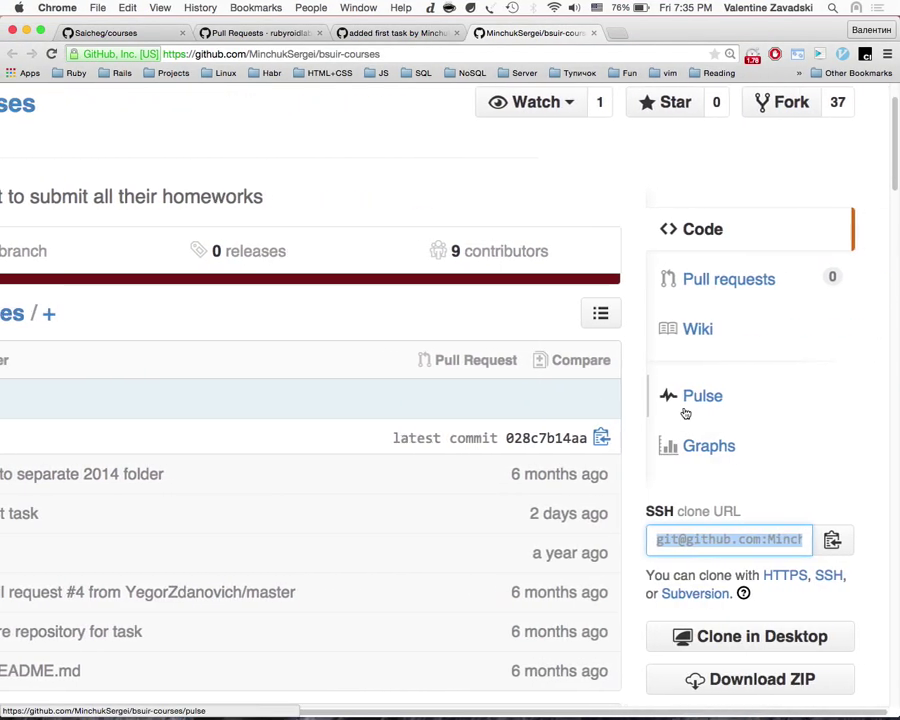
key("ctrl+Right")
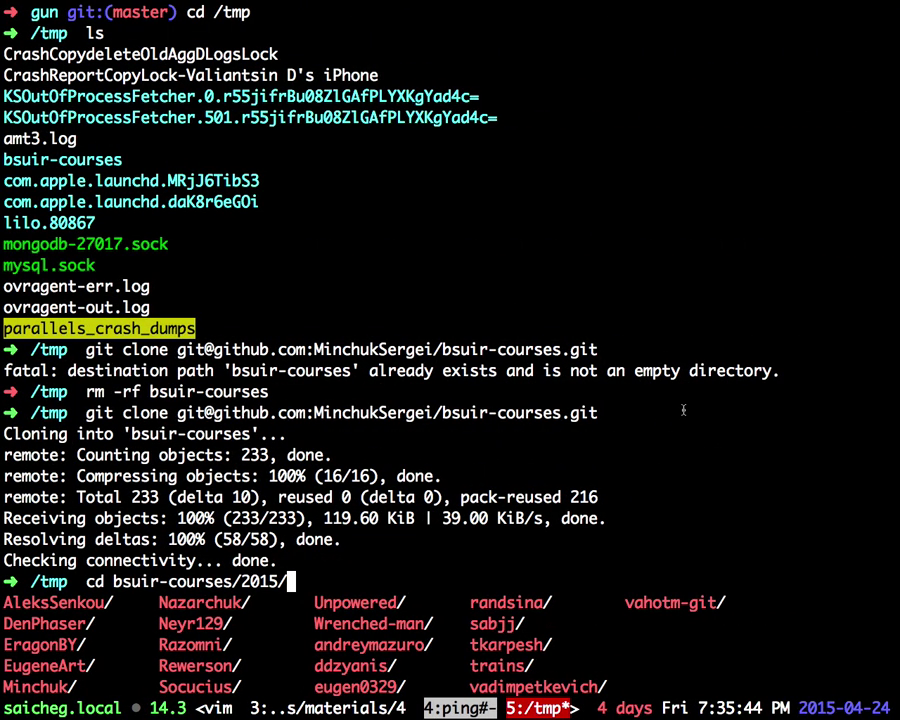
type("M")
key("Tab")
key("Return")
Step: Run rvm list and rvm gemset list to check Ruby versions and gemsets
type("ls")
key("Return")
type("rmv")
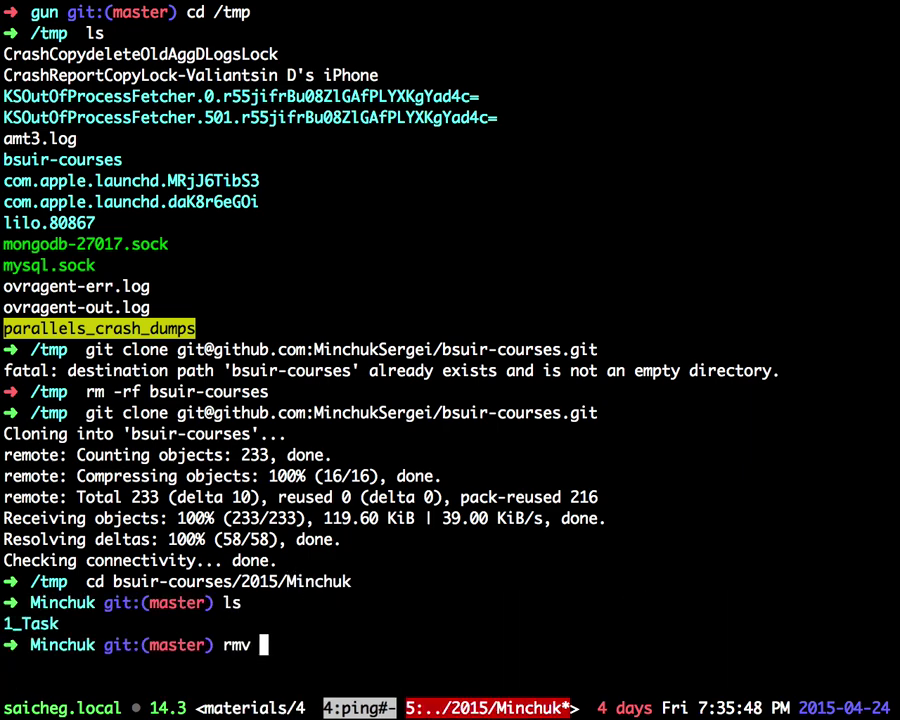
key("BackSpace")
key("BackSpace")
type("vm list")
key("Return")
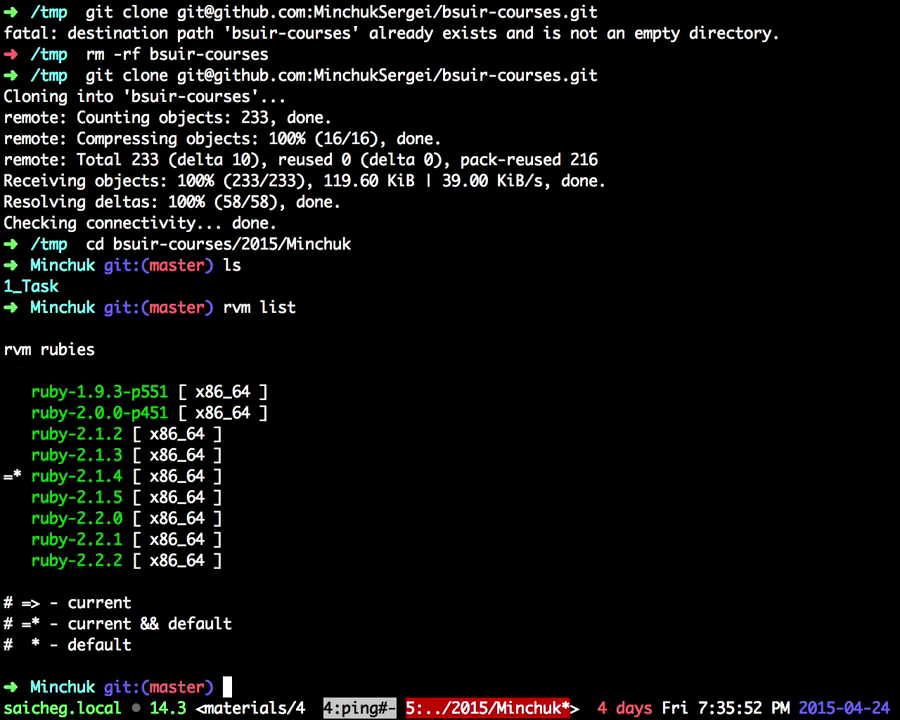
key("super+plus")
type("rvm")
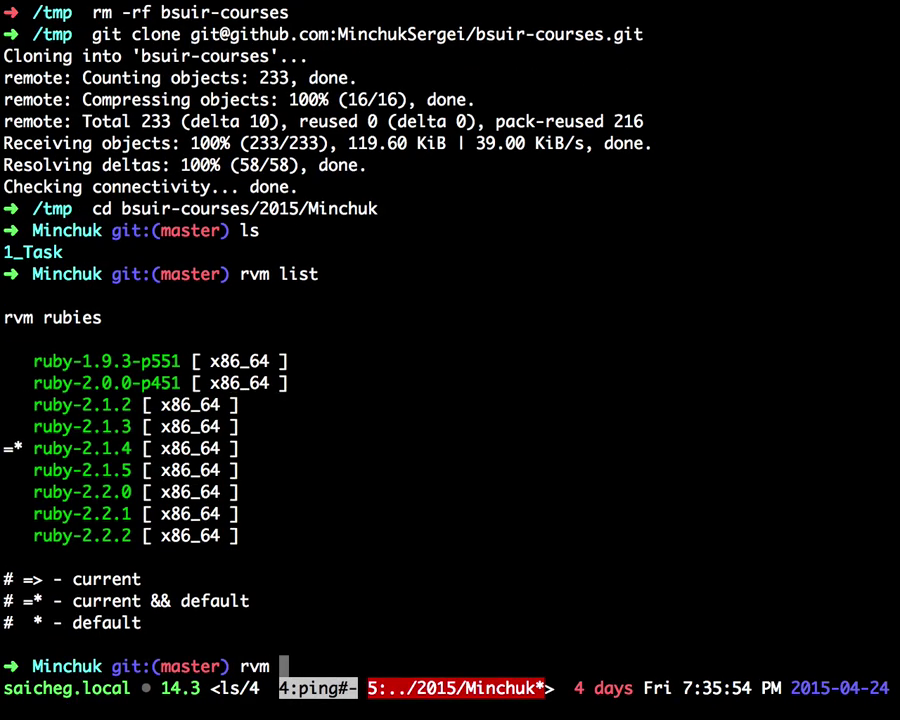
type(" gem")
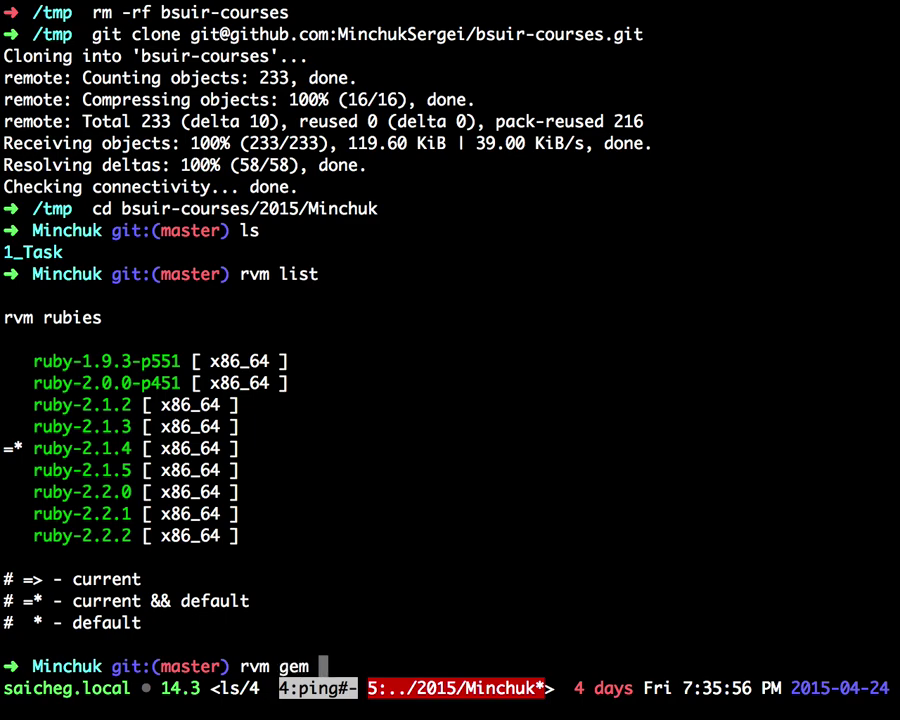
type("set list")
key("Left")
key("Left")
key("Left")
key("Left")
key("Left")
key("Left")
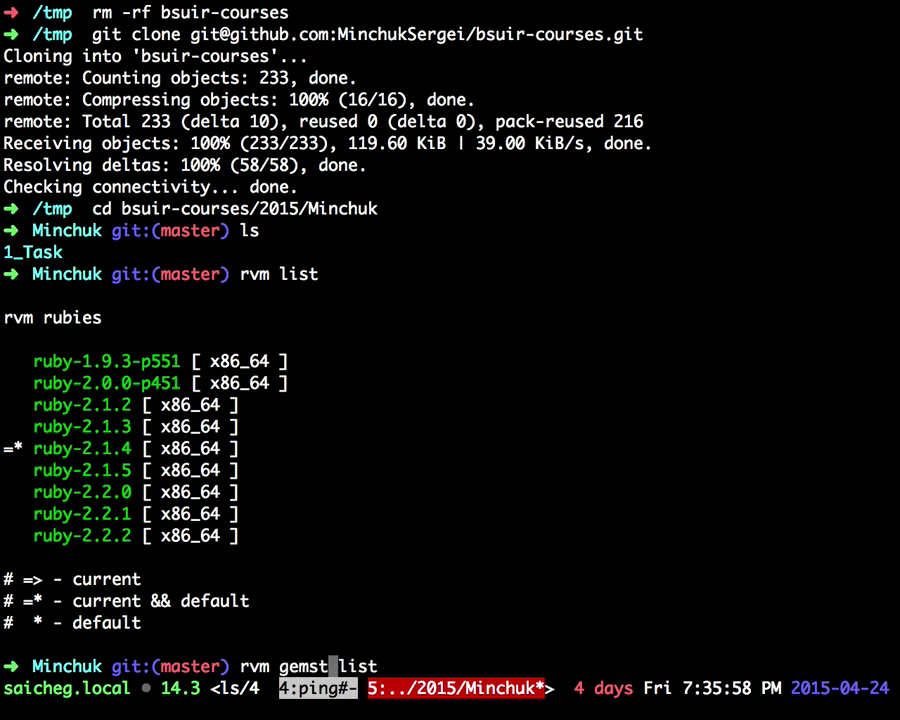
type("e")
key("Return")
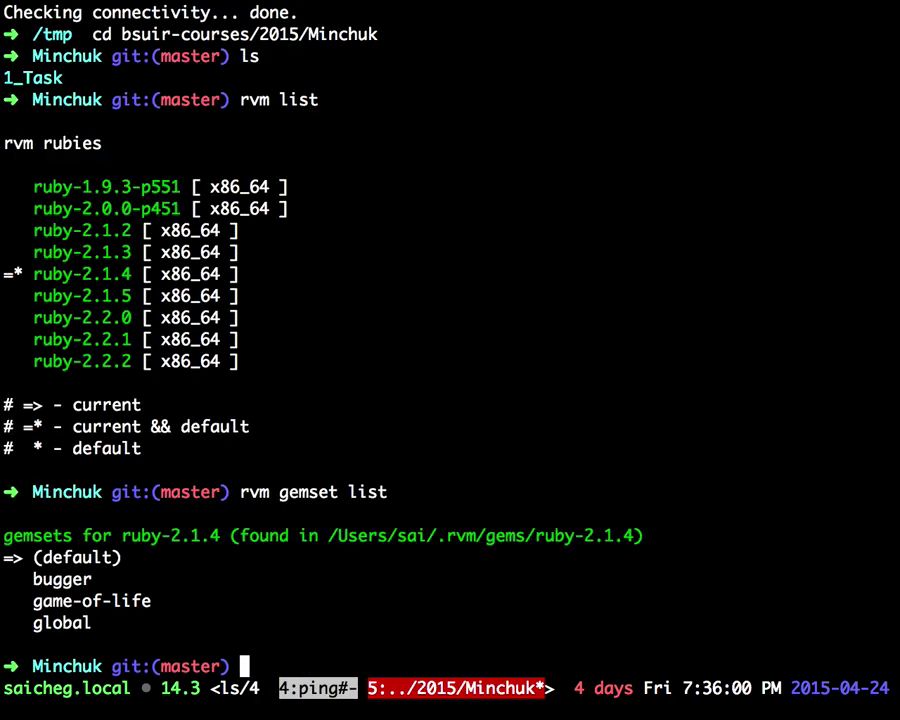
left_click_drag(206, 665, 350, 611)
left_click(346, 613)
Step: Enter the 1_Task folder, list its files, and run ruby open.rb
type("ls")
key("Return")
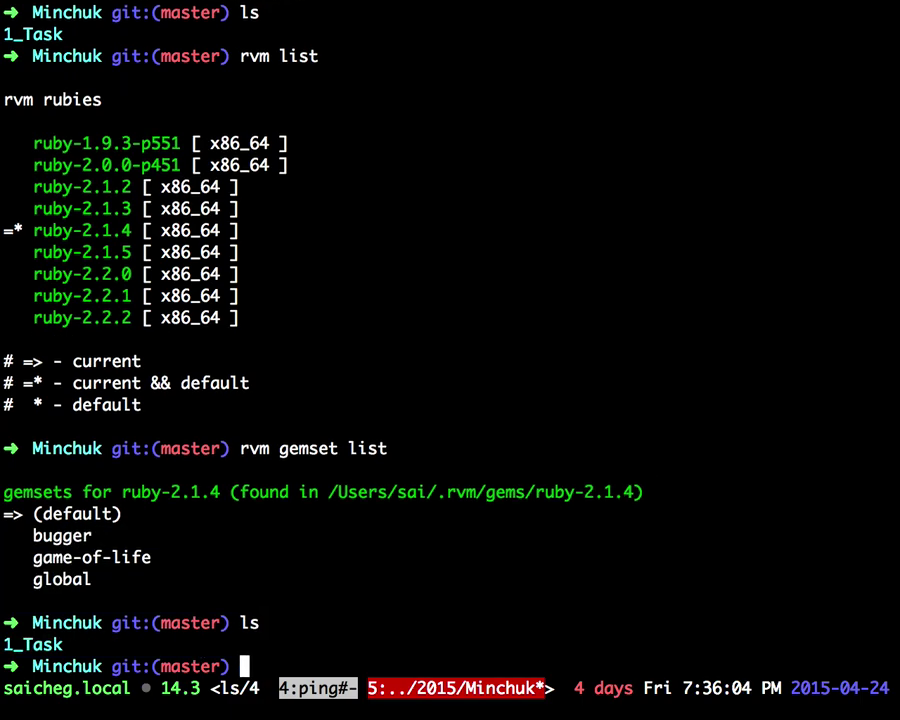
type("cd 1")
key("Tab")
key("Return")
type("ls")
key("Return")
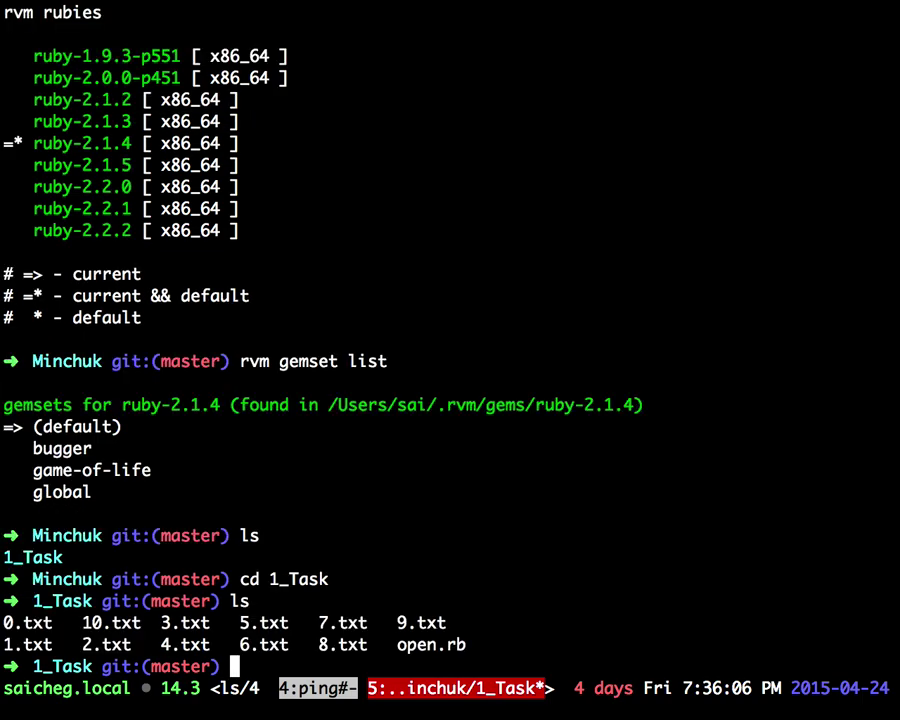
type("ruby open.rb")
key("Return")
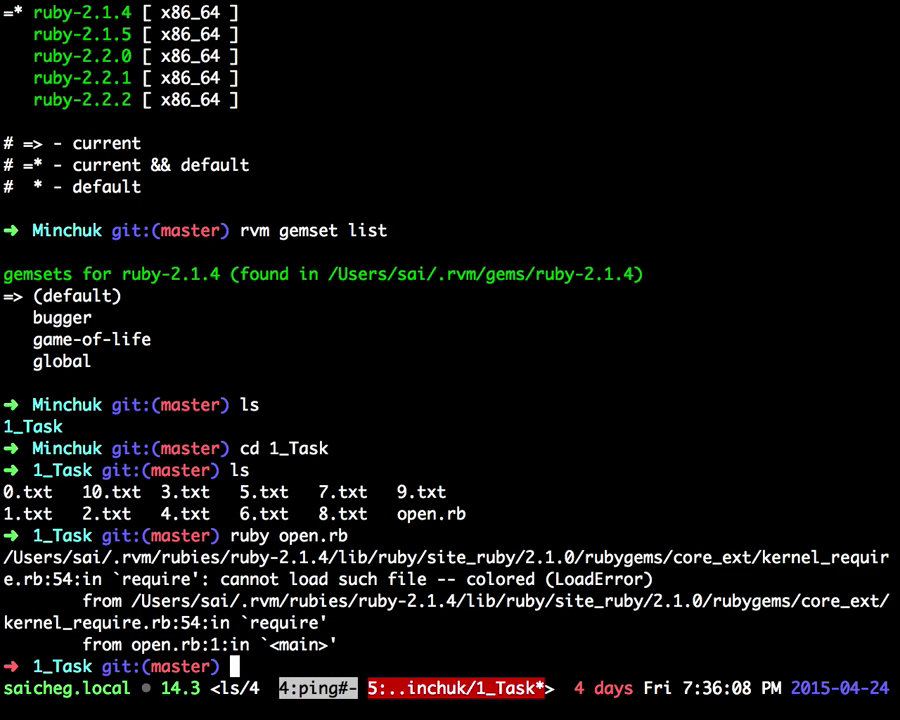
Step: Install the missing gem with gem install colored
type("gem install")
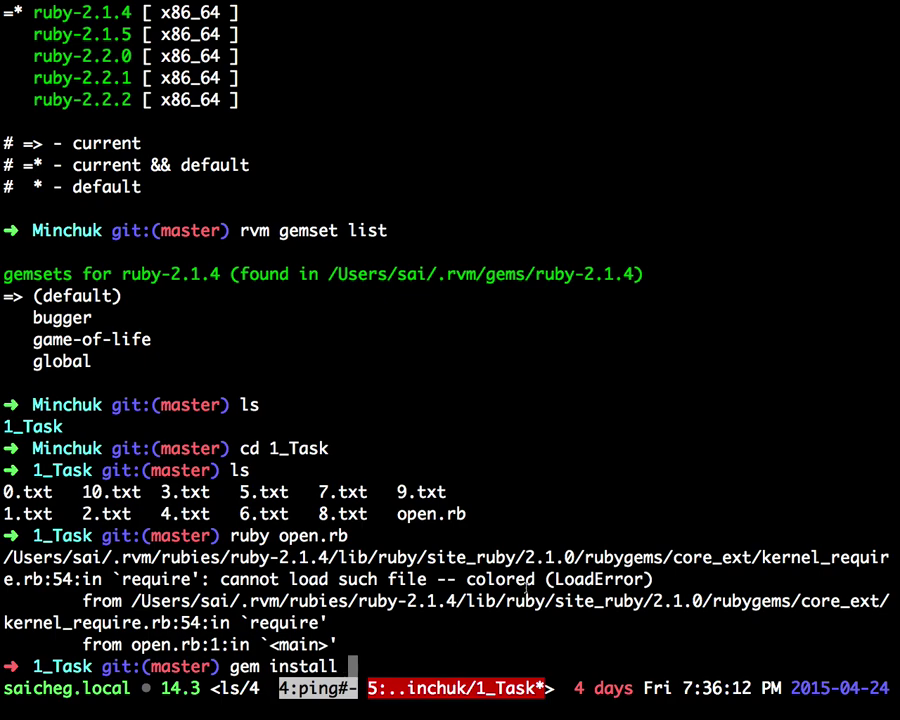
double_click(541, 579)
type("colored")
key("Return")
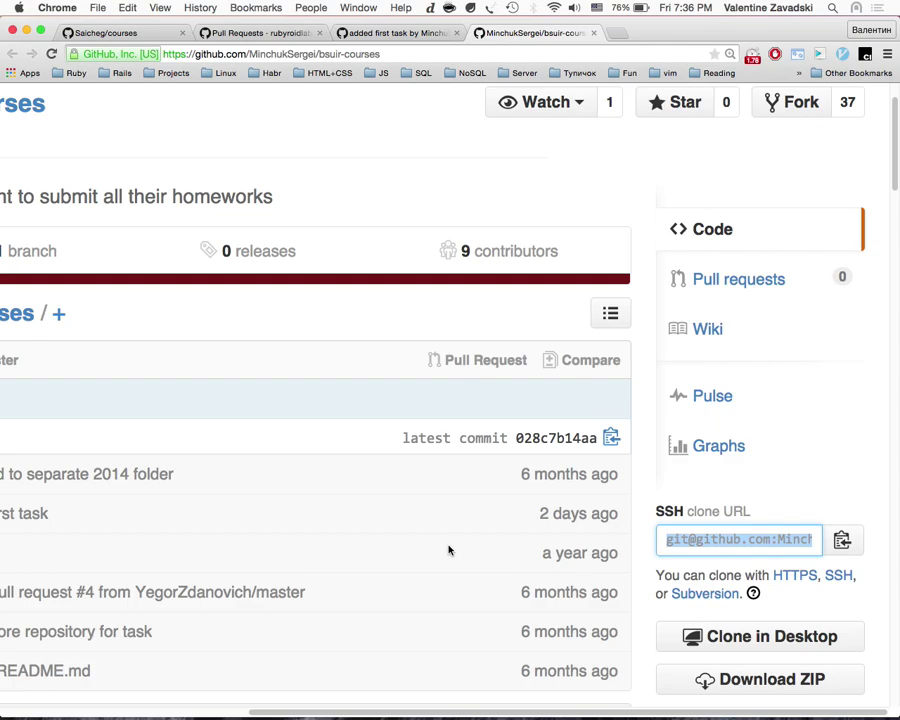
Step: Search the web for aws-sdk and open its RubyGems.org page
key("super+Tab")
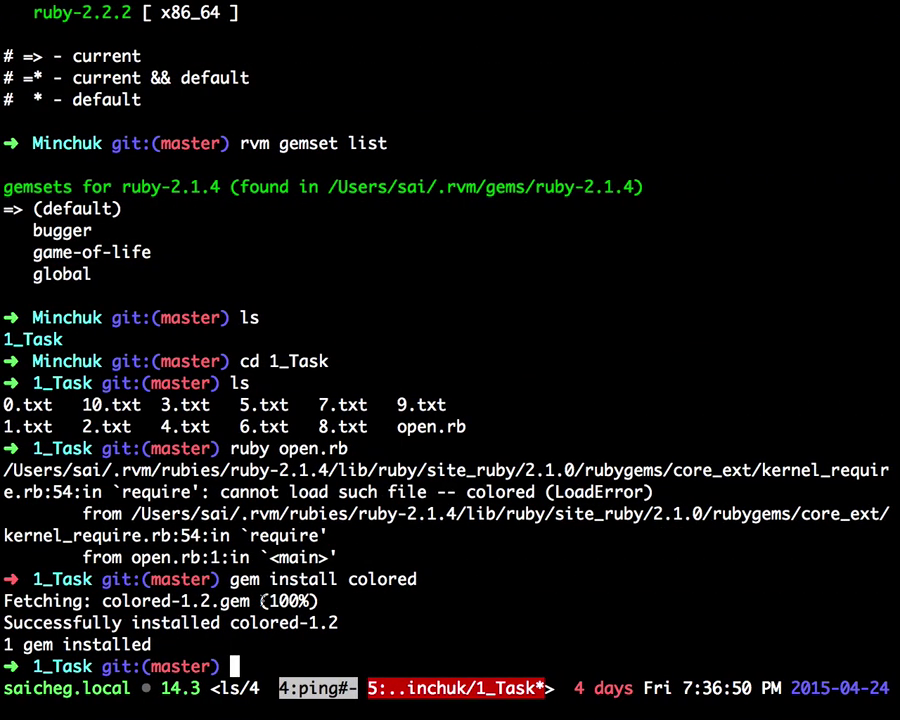
left_click_drag(149, 598, 222, 601)
key("ctrl+Left")
key("super+t")
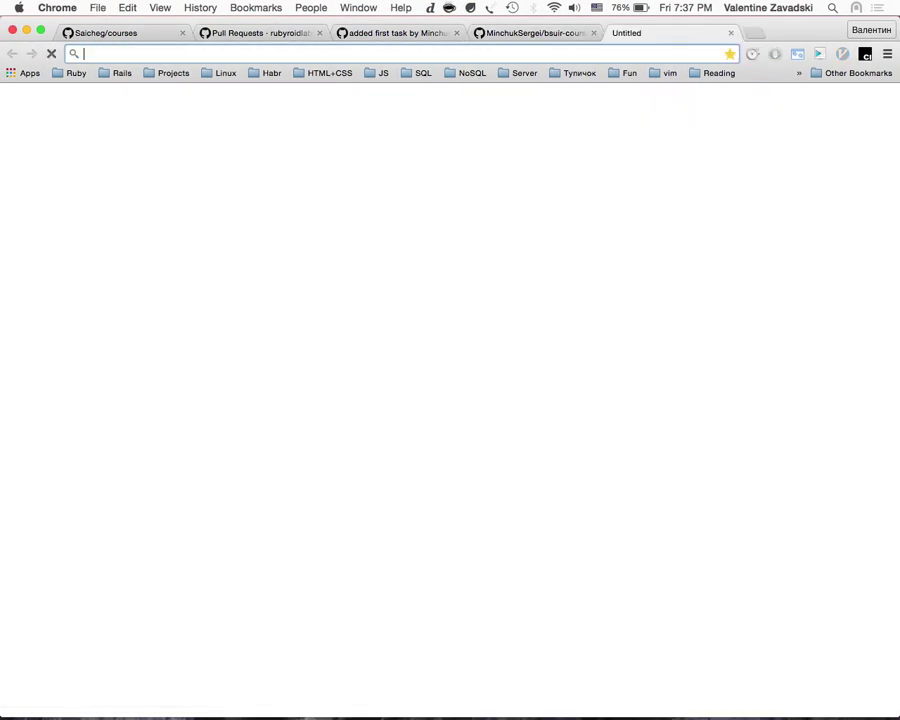
type("aws-sd")
key("Return")
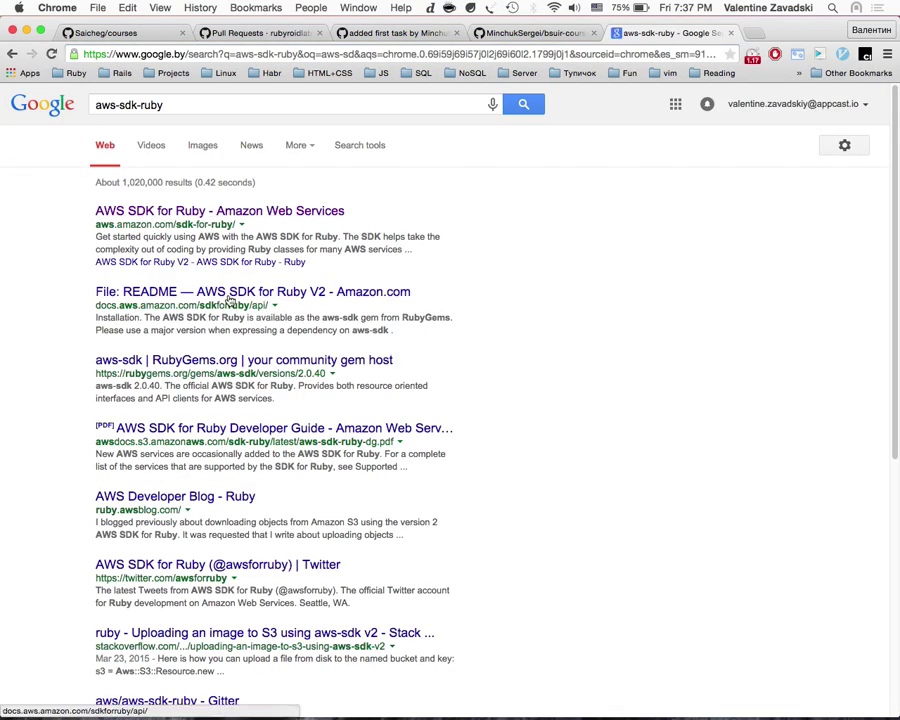
left_click(241, 365)
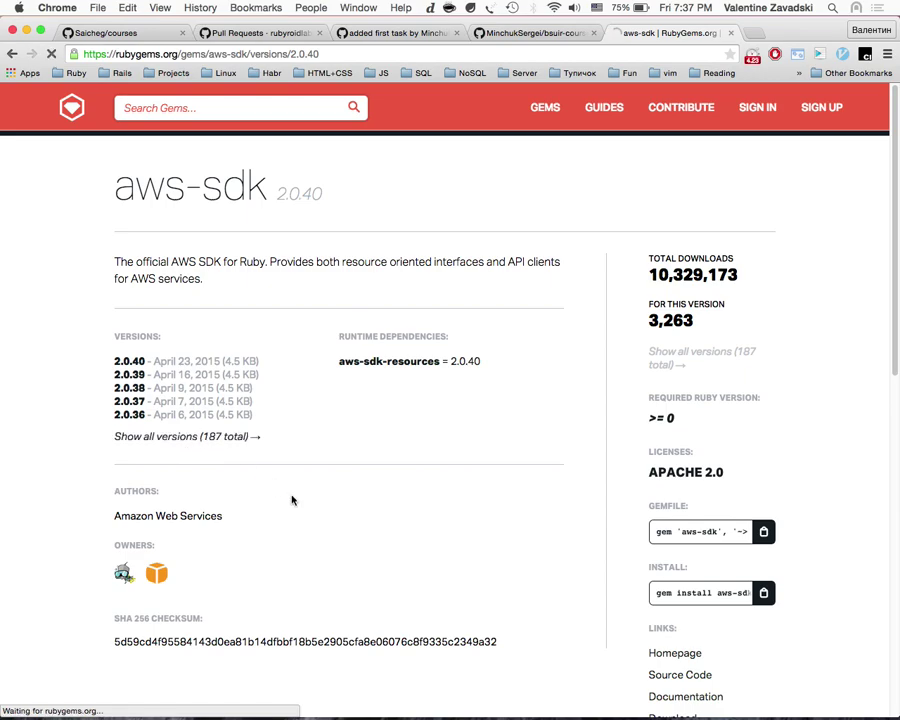
Step: Scroll the 187 aws-sdk versions (latest 2.0.40), then return to the terminal
scroll(290, 540, "down", 5)
scroll(156, 438, "up", 2)
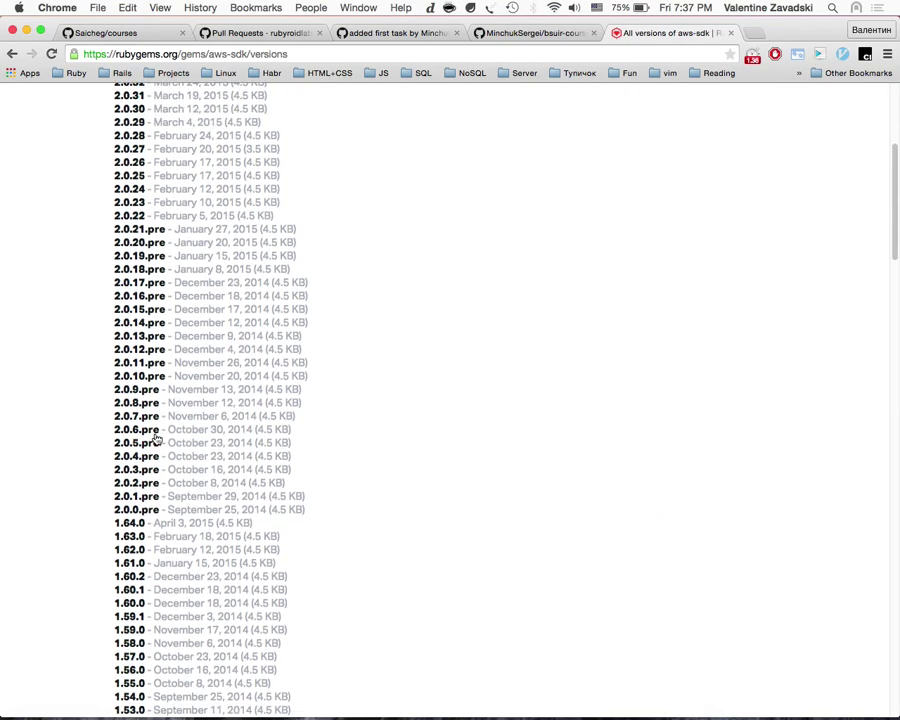
scroll(124, 524, "up", 3)
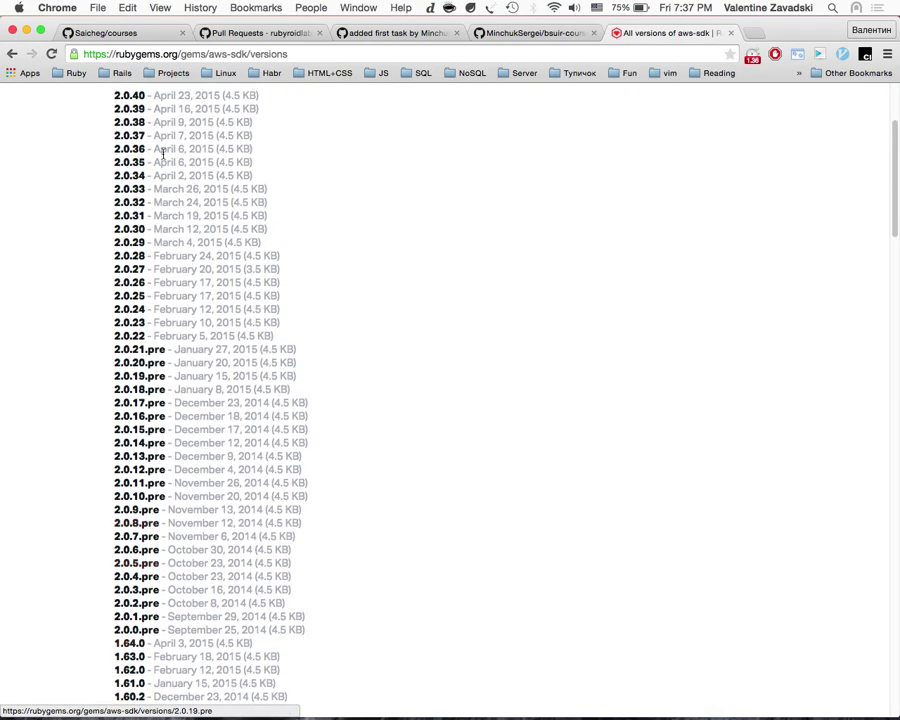
scroll(163, 152, "up", 2)
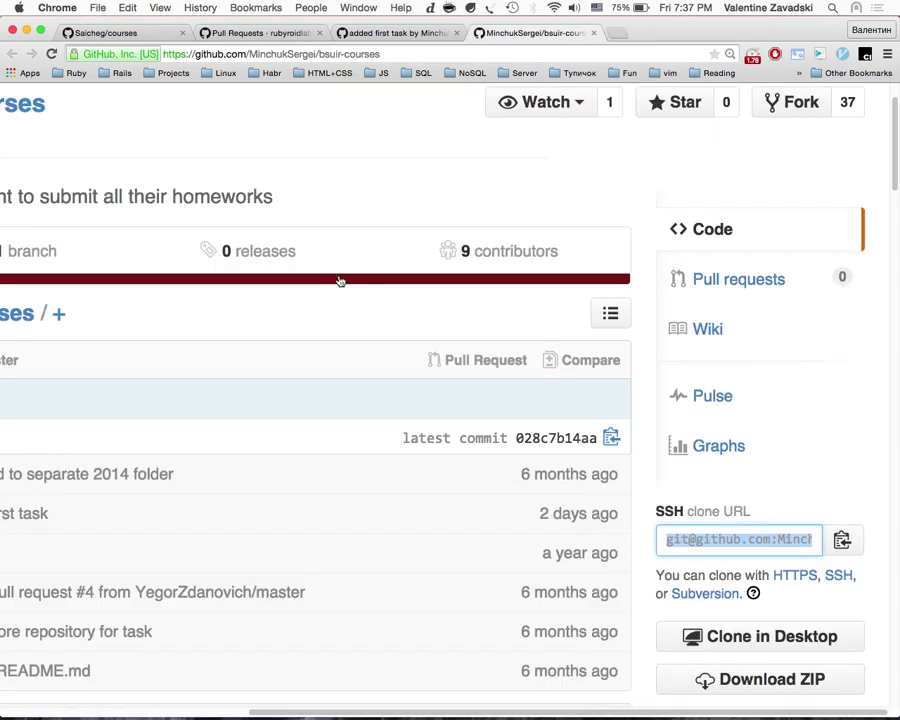
key("ctrl+Right")
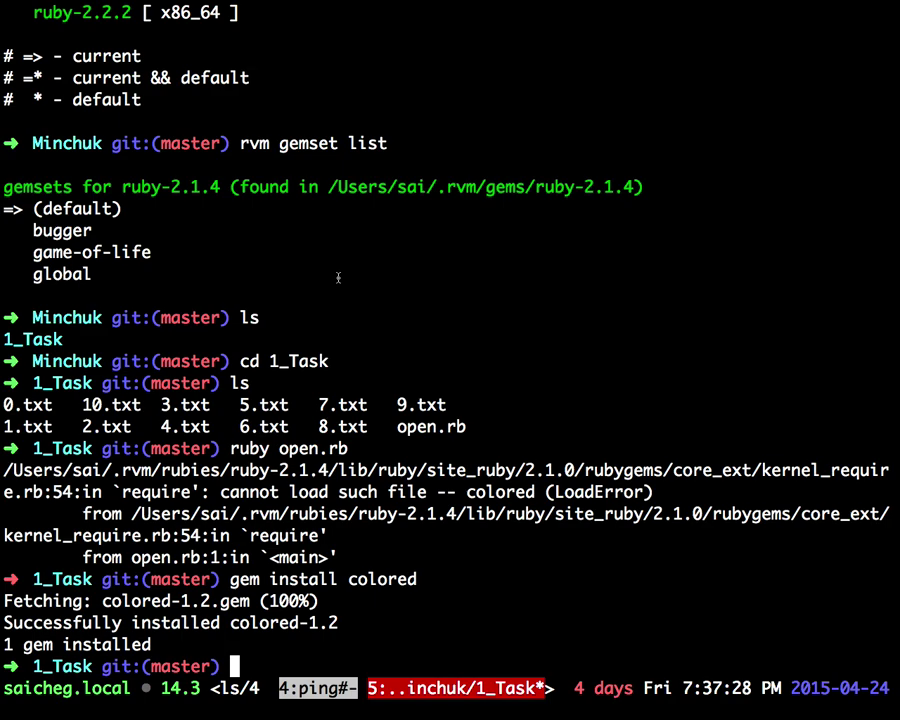
Step: Rearrange the tmux panes and windows, then try running 'rvm vim' in /tmp
key("ctrl+b")
key("percent")
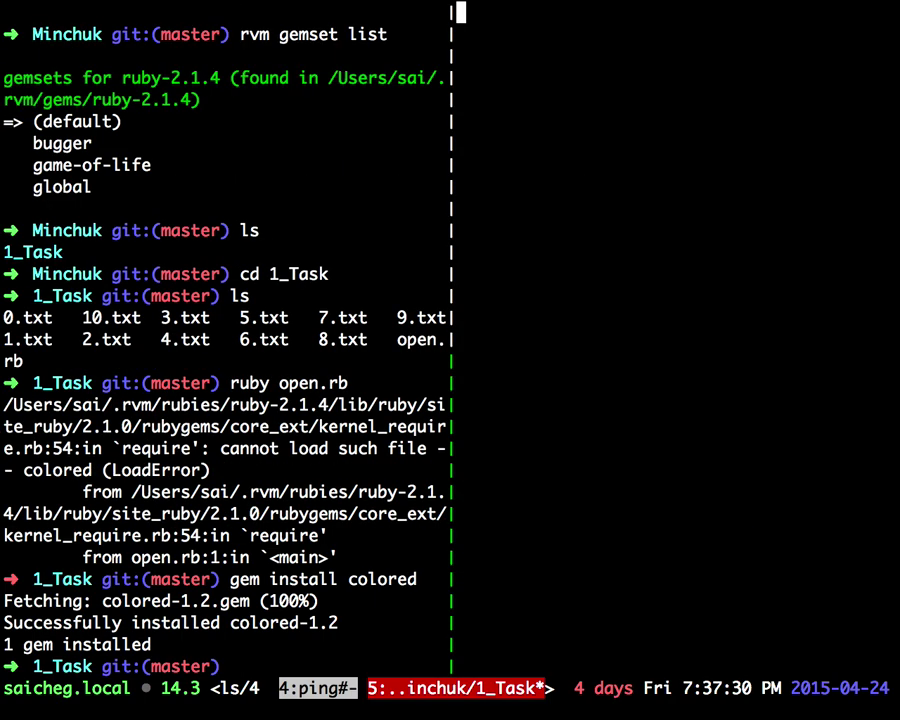
key("ctrl+d")
key("ctrl+b")
key("c")
key("ctrl+d")
type("rvm ")
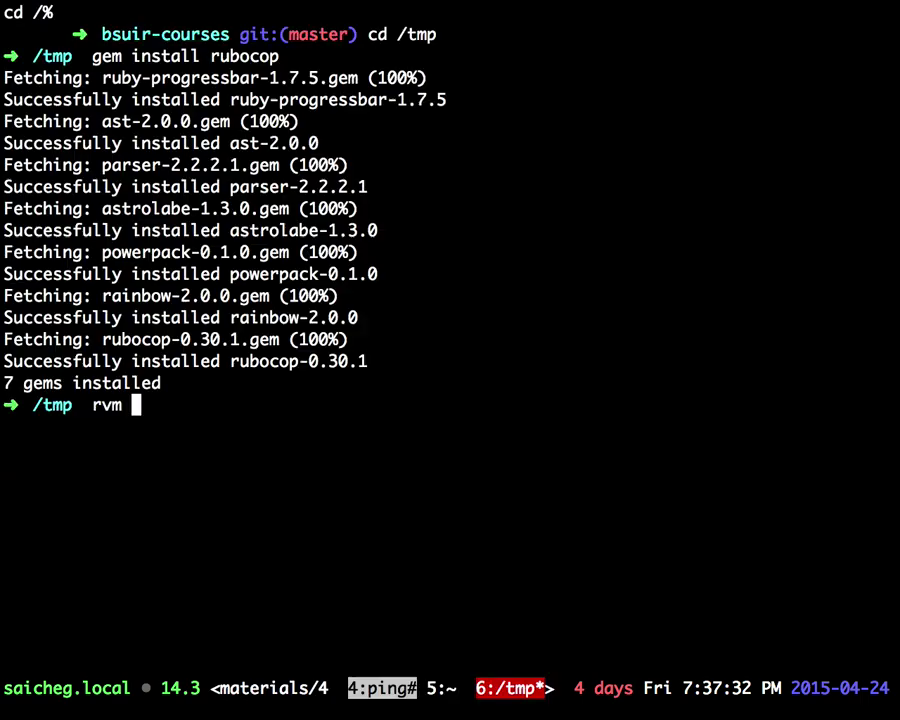
type("vim")
key("Return")
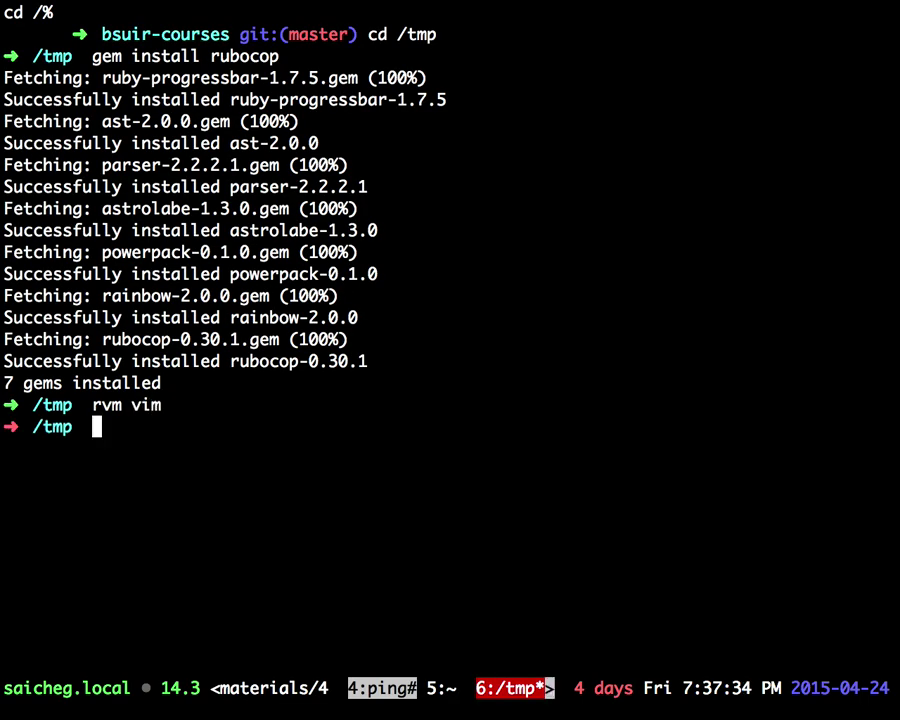
Step: Clear the screen, launch Vim with its NERDTree file tree, then quit it
key("ctrl+k")
type("v")
key("BackSpace")
key("BackSpace")
key("ctrl+l")
type("vi")
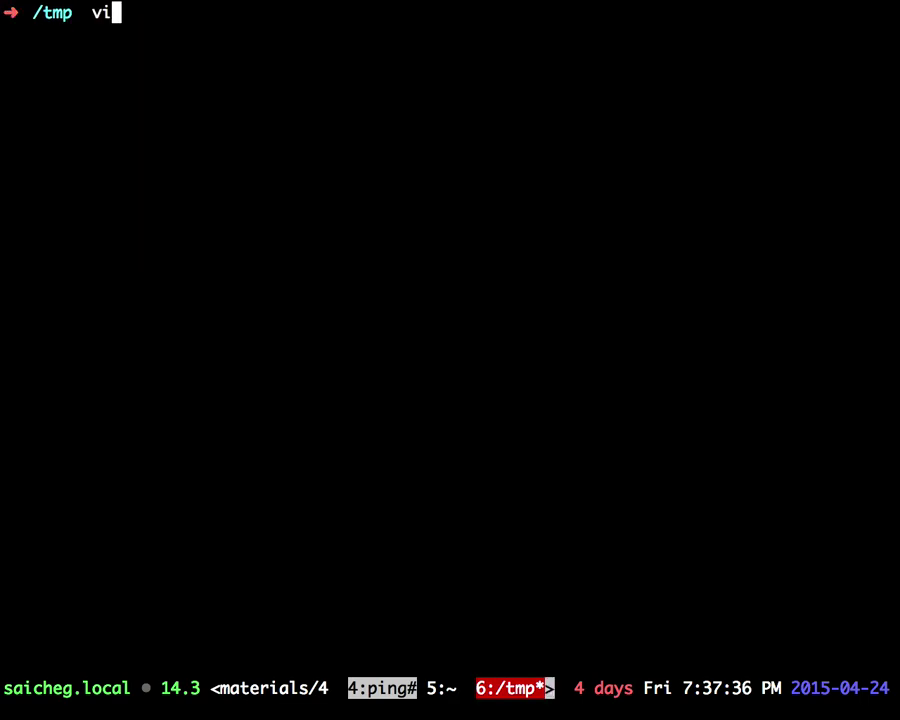
key("Return")
key("ctrl+n")
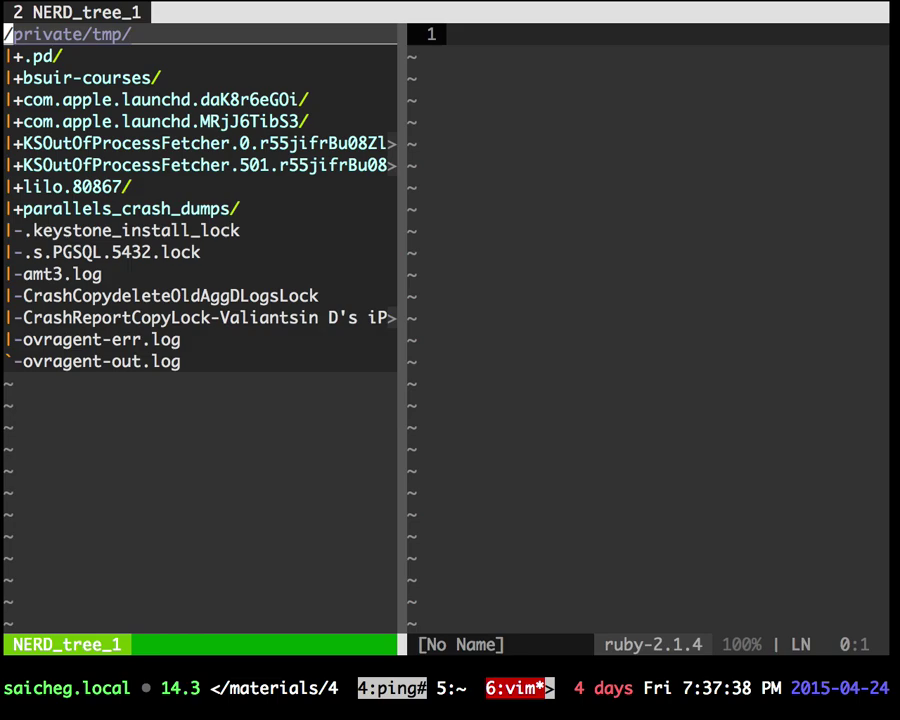
type("j:q")
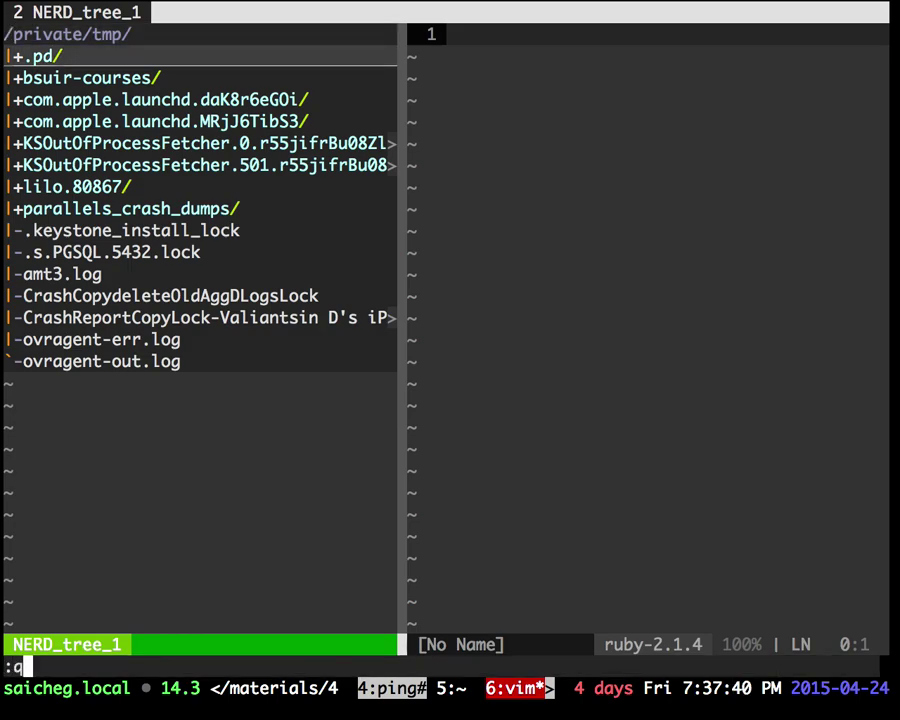
key("Return")
Step: Move into bsuir-courses, list its contents, and relaunch Vim there
key("Return")
type("cd b")
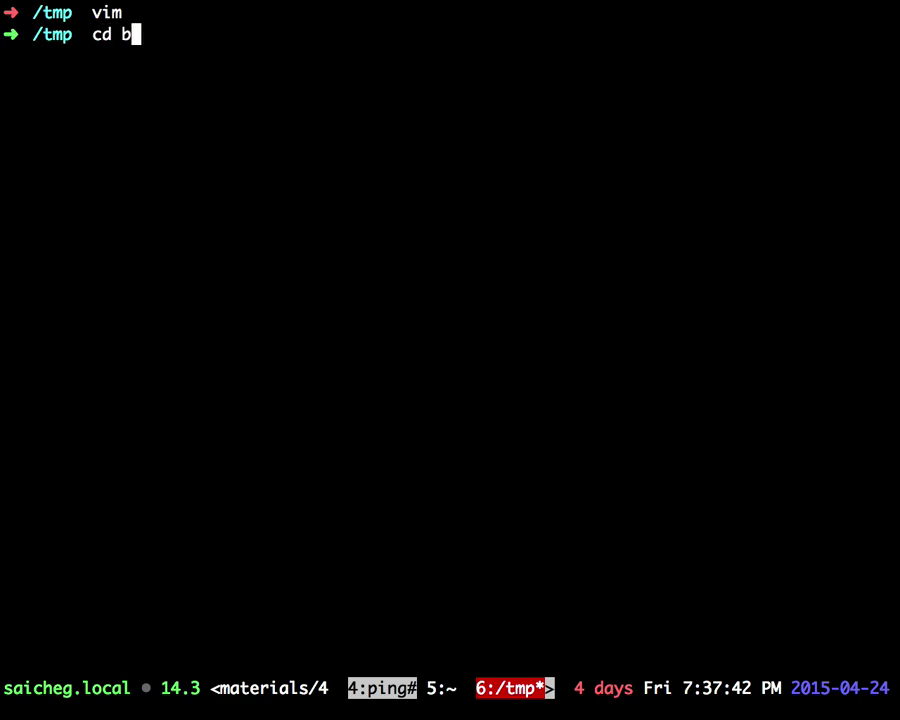
key("Tab")
key("Return")
type("ls")
key("Return")
type("vim")
key("Return")
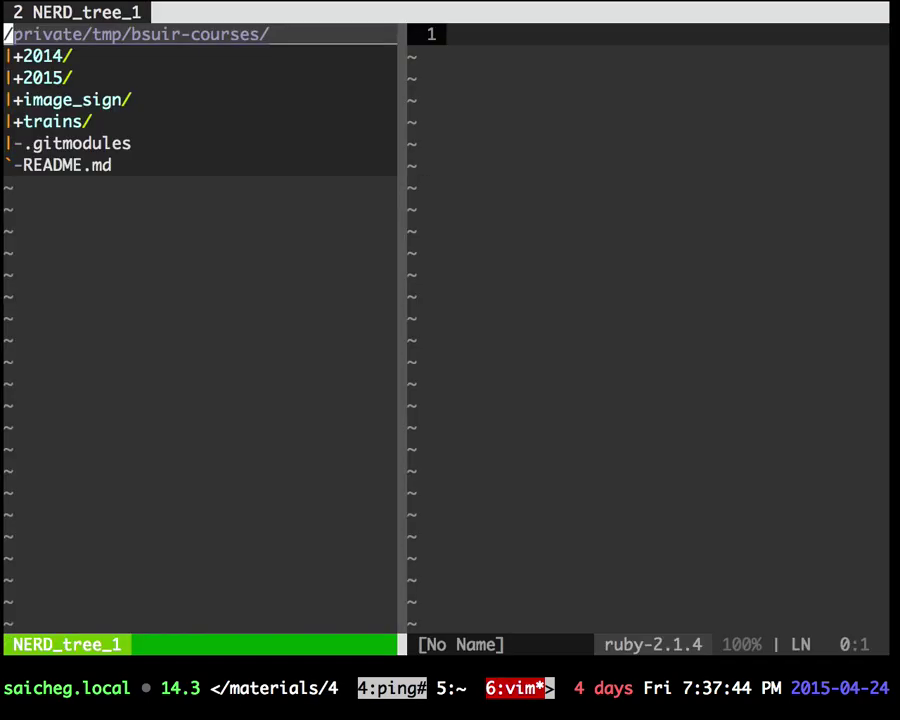
Step: Search Google for 'bundler gem' in a new tab and open the bundler.io homepage
key("super+t")
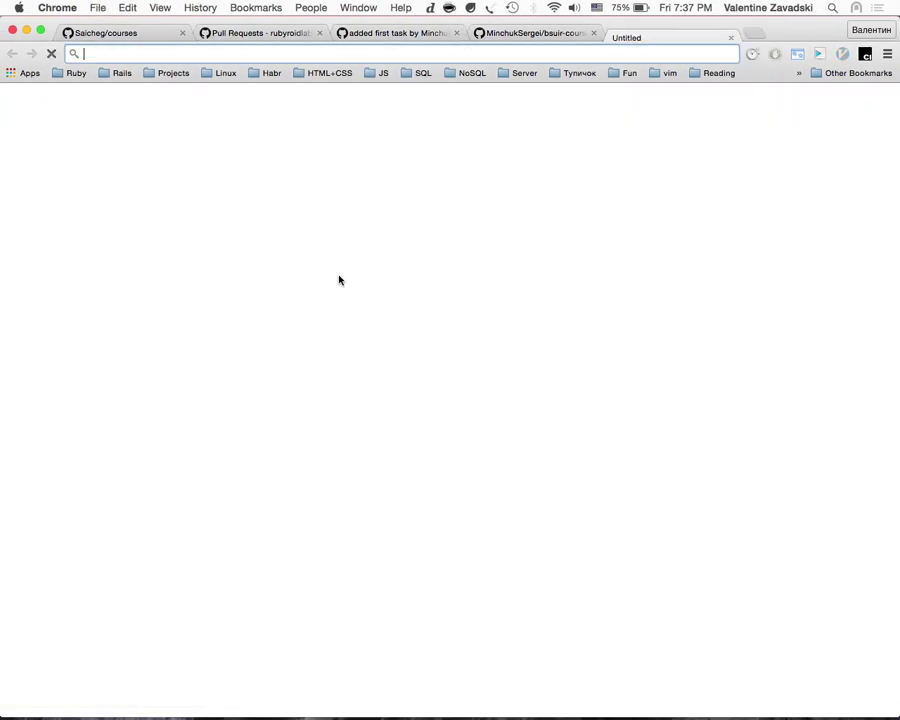
type("bundl")
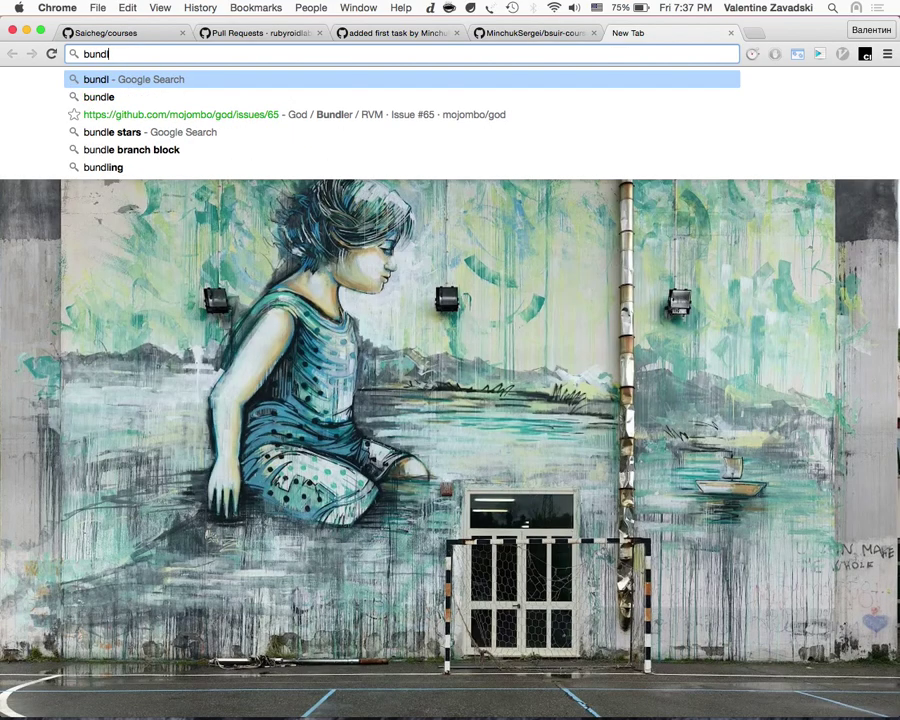
type("er")
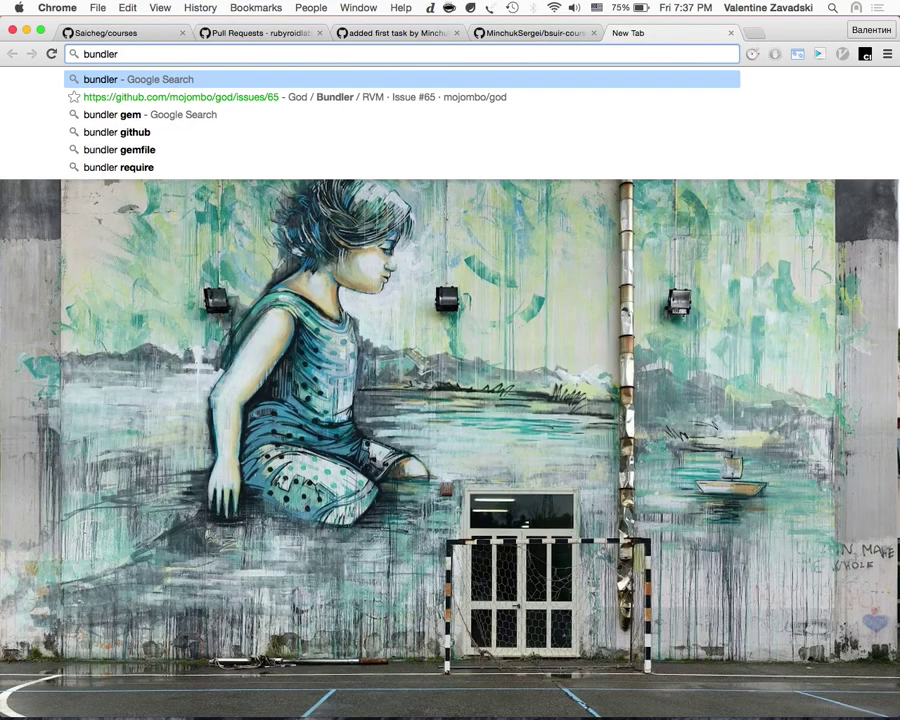
key("Down")
key("Down")
key("Return")
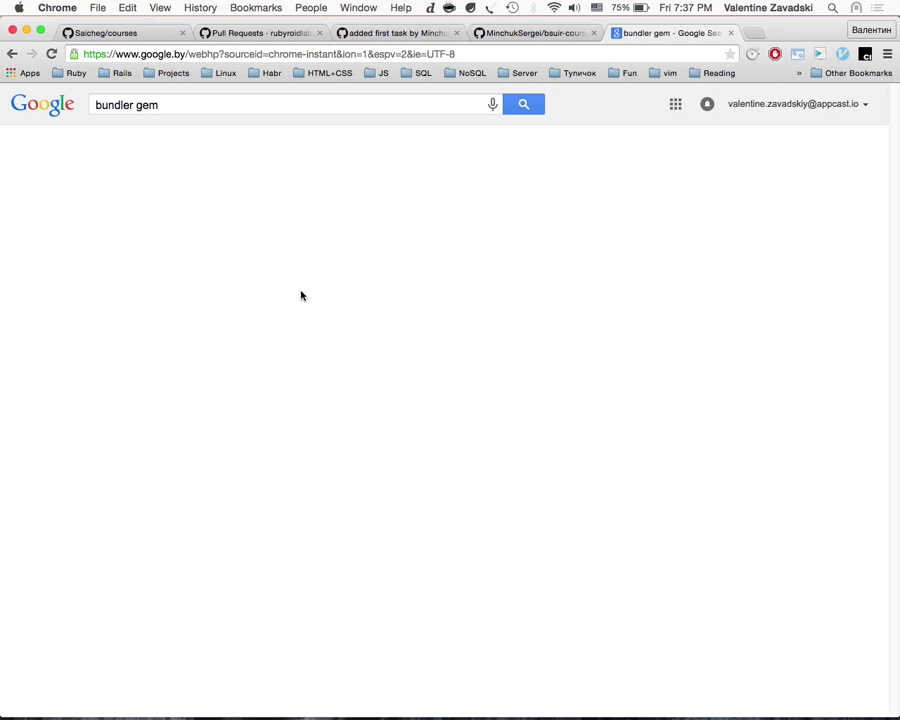
left_click(255, 212)
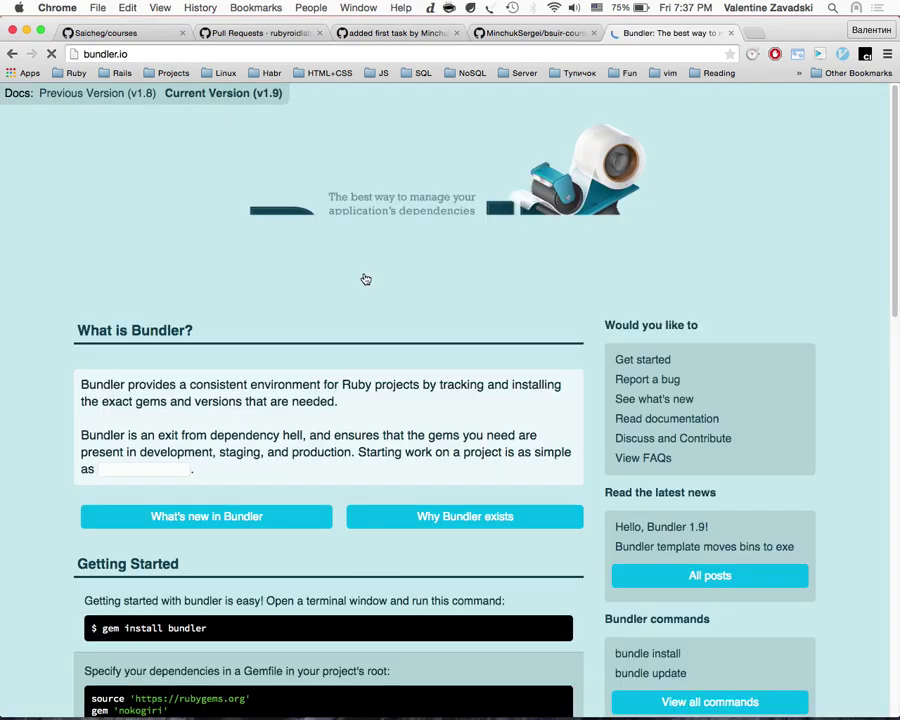
Step: Zoom into Bundler's Getting Started section and select its Gemfile example code
scroll(434, 466, "down", 3)
scroll(433, 464, "up", 3)
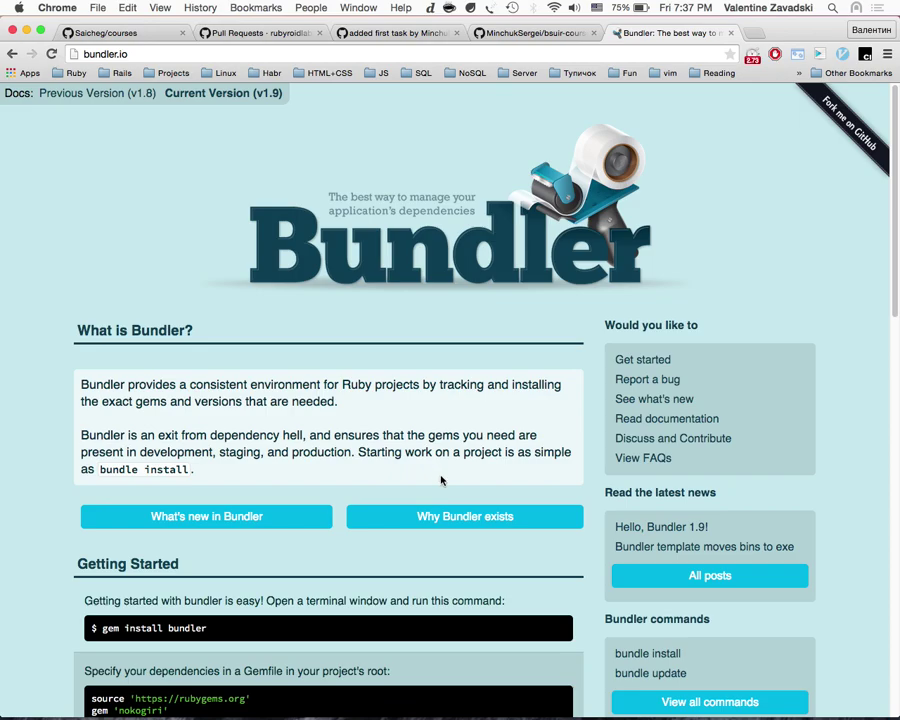
scroll(530, 419, "down", 5)
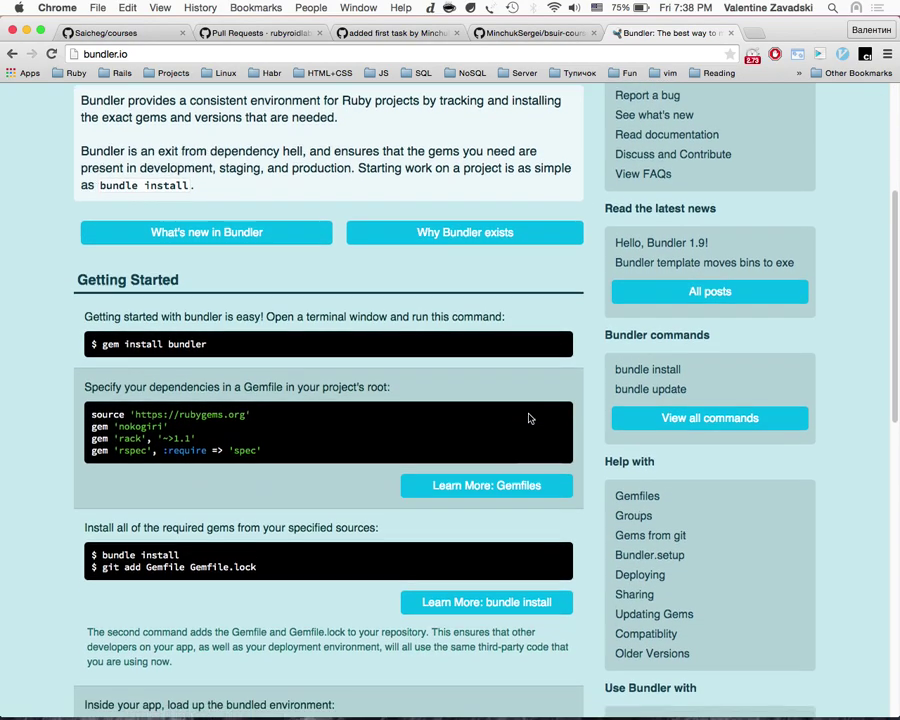
scroll(531, 416, "down", 1)
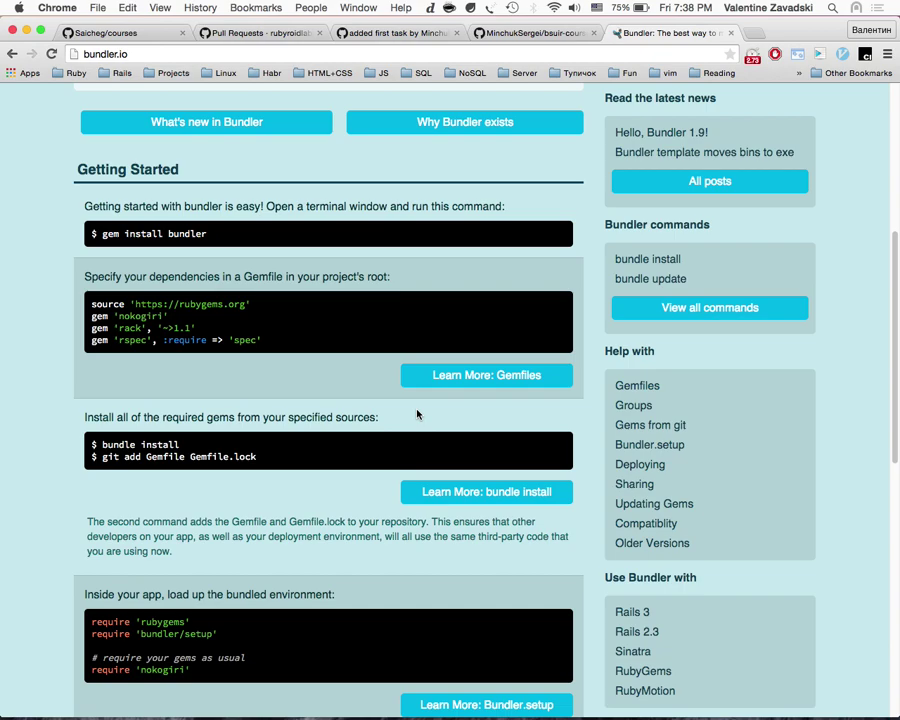
key("super+plus")
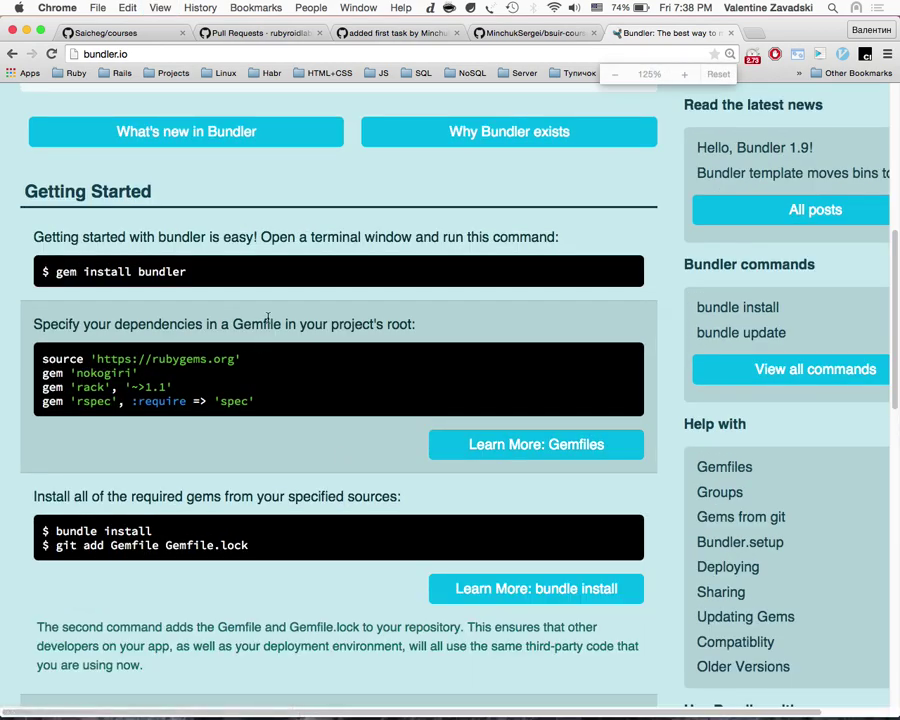
double_click(267, 322)
scroll(263, 405, "down", 2)
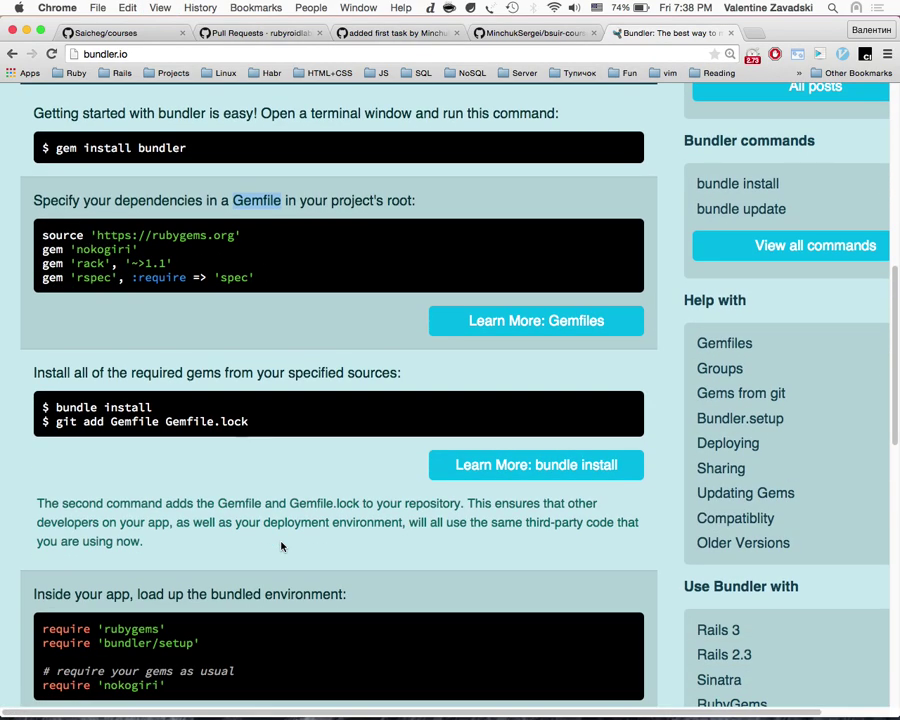
left_click_drag(277, 277, 37, 237)
left_click(37, 237)
double_click(55, 235)
left_click(279, 228)
triple_click(279, 228)
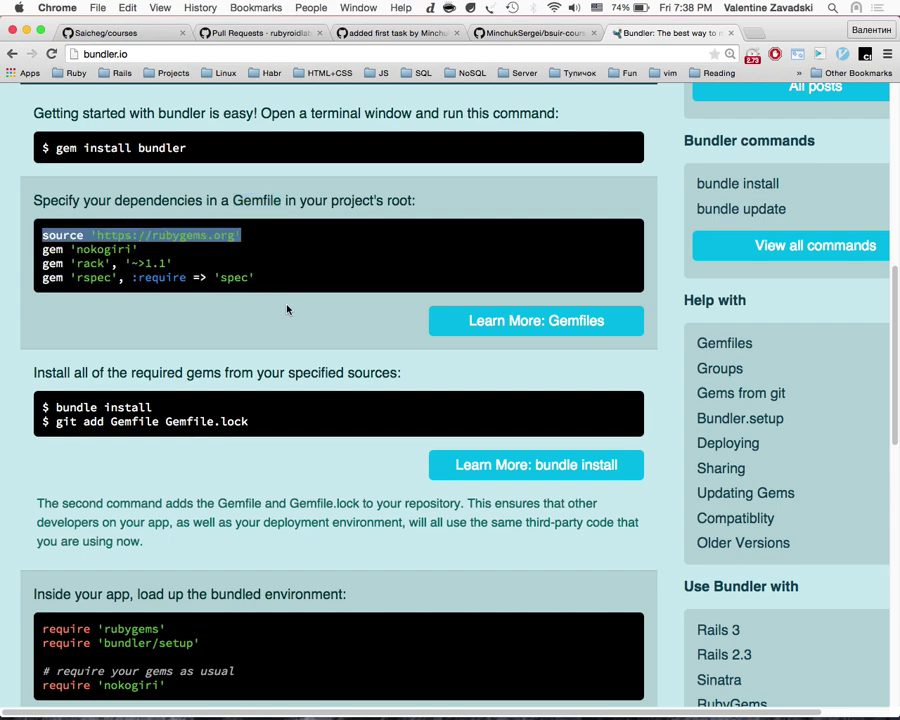
key("ctrl+Right")
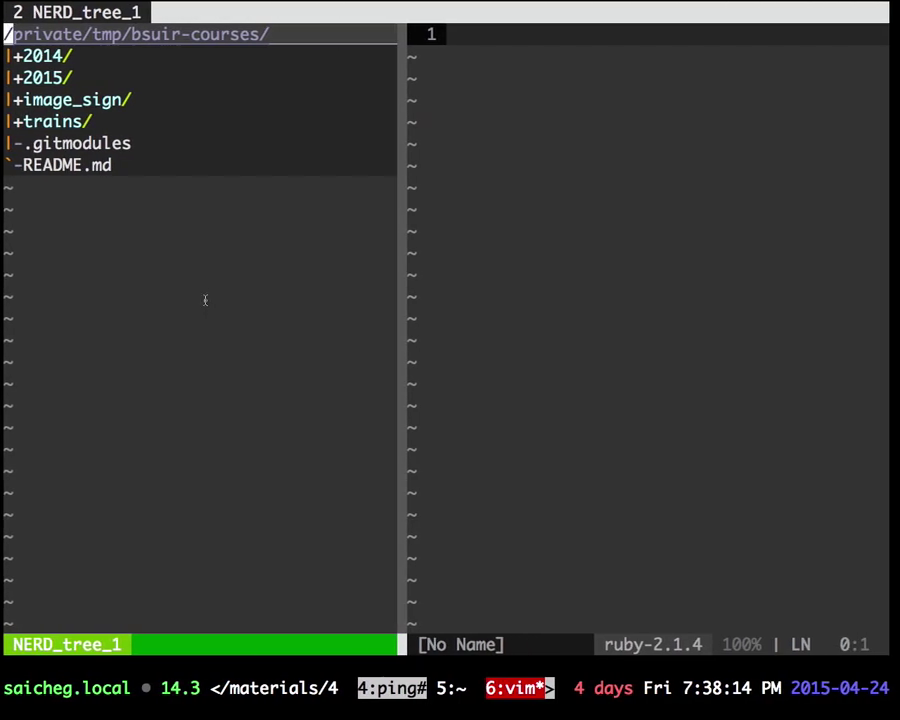
Step: In NERDTree, expand 2015, find Minchuk with /Mi, add a Gemfile node, and refresh
key("j")
key("j")
key("o")
key("j")
key("j")
key("j")
type("/ma")
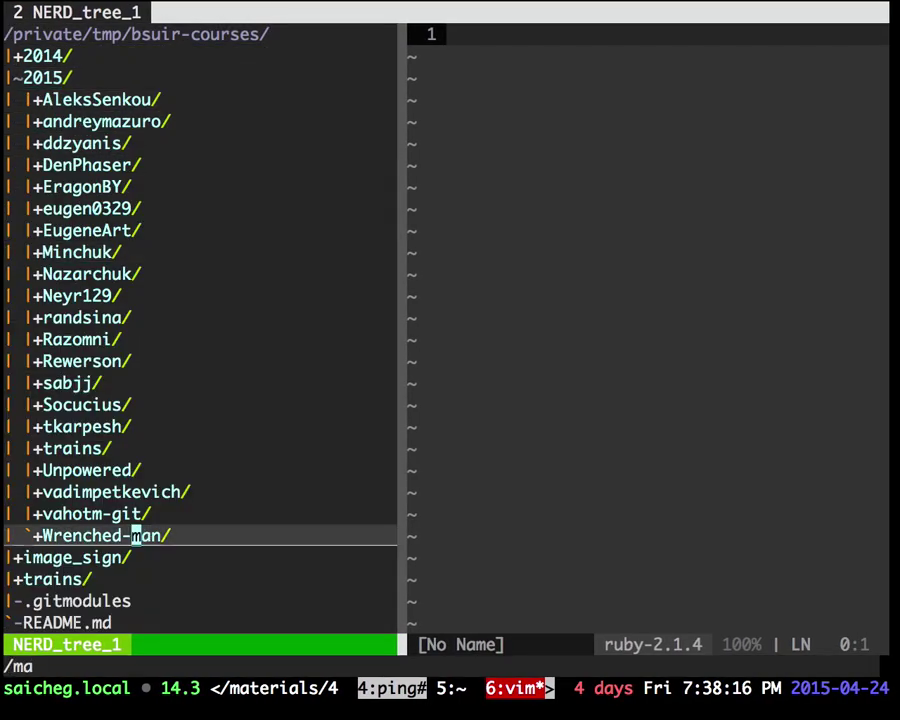
key("BackSpace")
key("BackSpace")
type("Mi")
key("Return")
type("O")
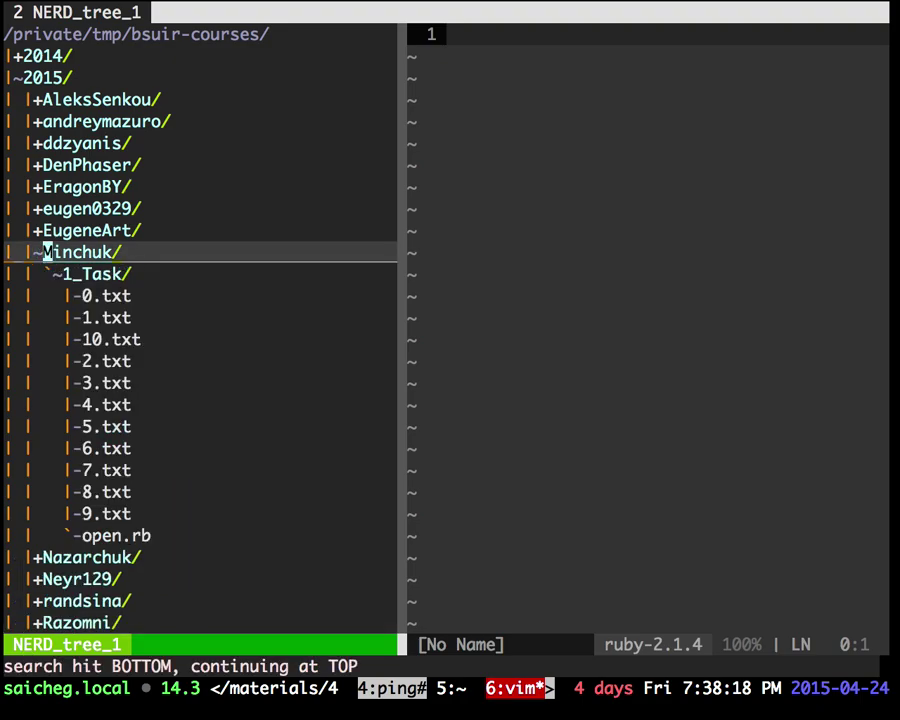
type("maGemfile")
key("Return")
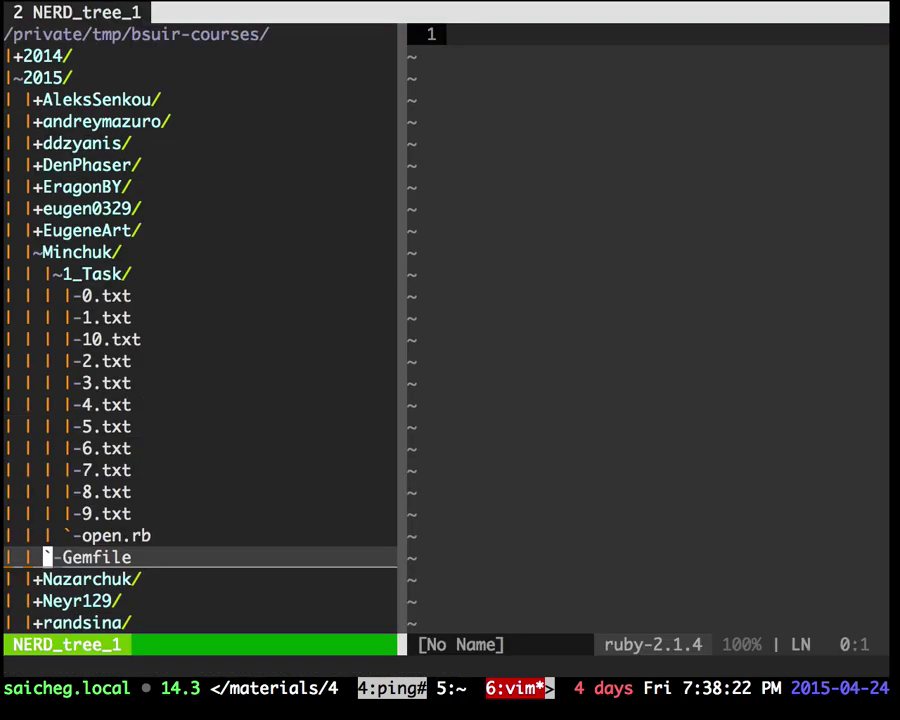
key("r")
Step: In a new tmux window, go from 1_Task up to 2015 and into the Minchuk folder
key("ctrl+b")
type("c")
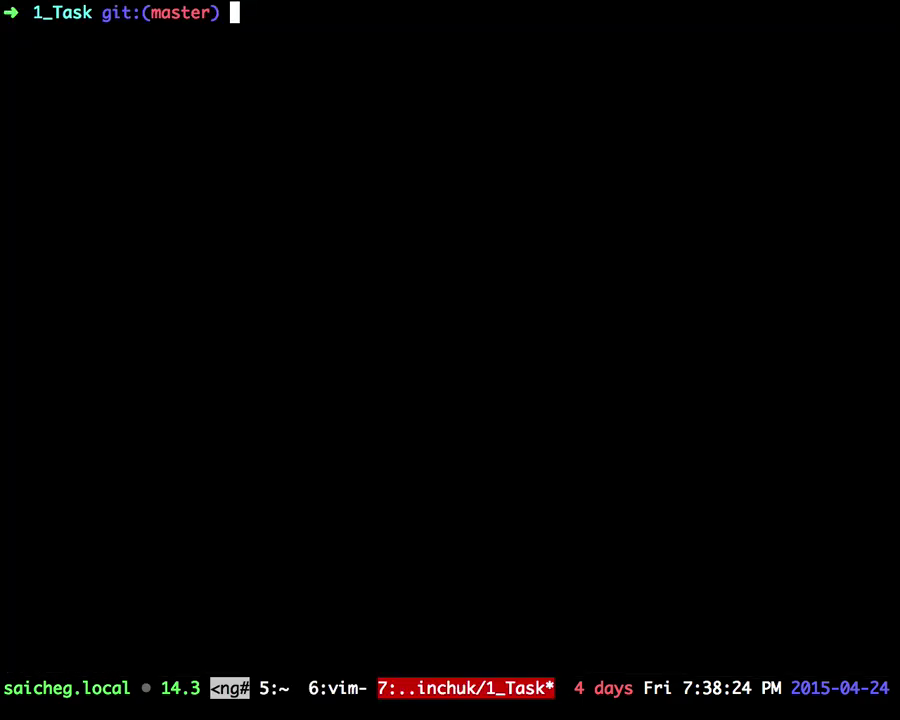
type("cd")
key("BackSpace")
key("BackSpace")
type("ls")
key("Return")
type("cd ...")
key("Return")
type("ls")
key("Return")
type("cd Mi")
key("Tab")
key("Return")
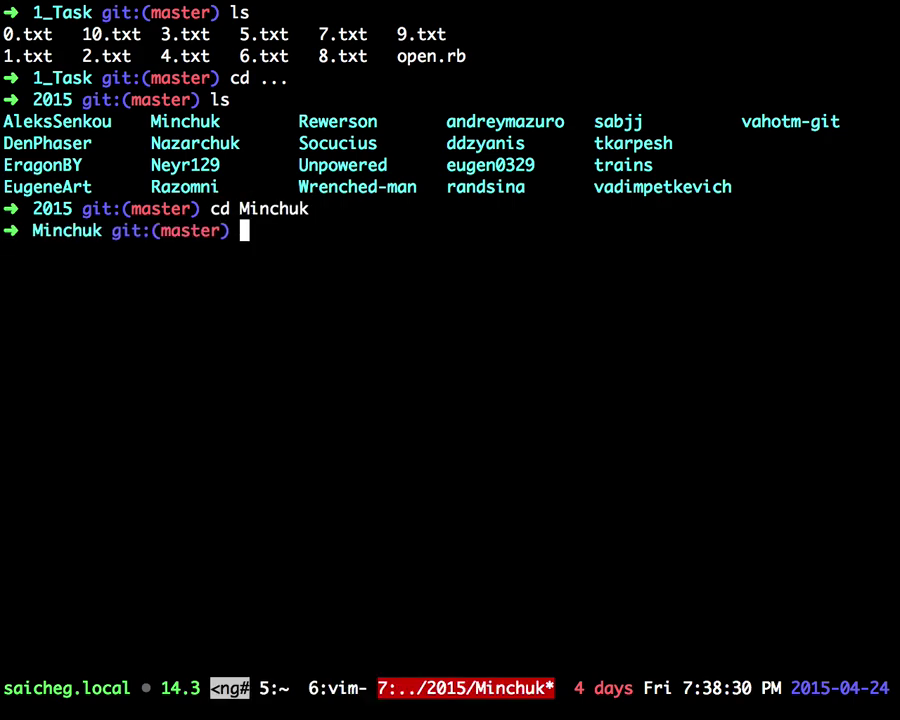
Step: Run 'bundle init' in Minchuk to generate a new Gemfile
type("bundle")
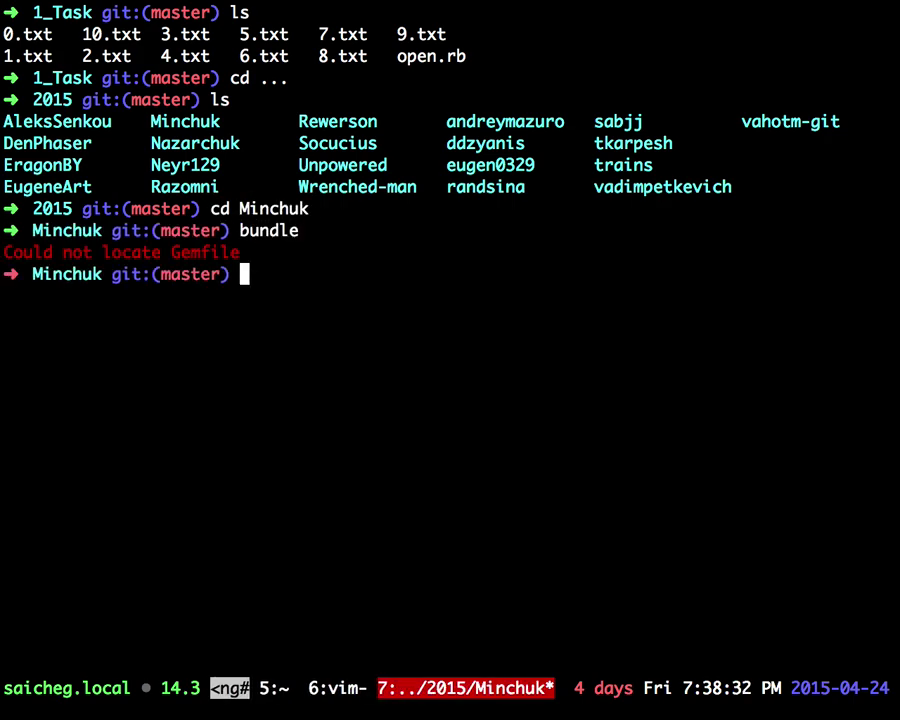
type("bundle init")
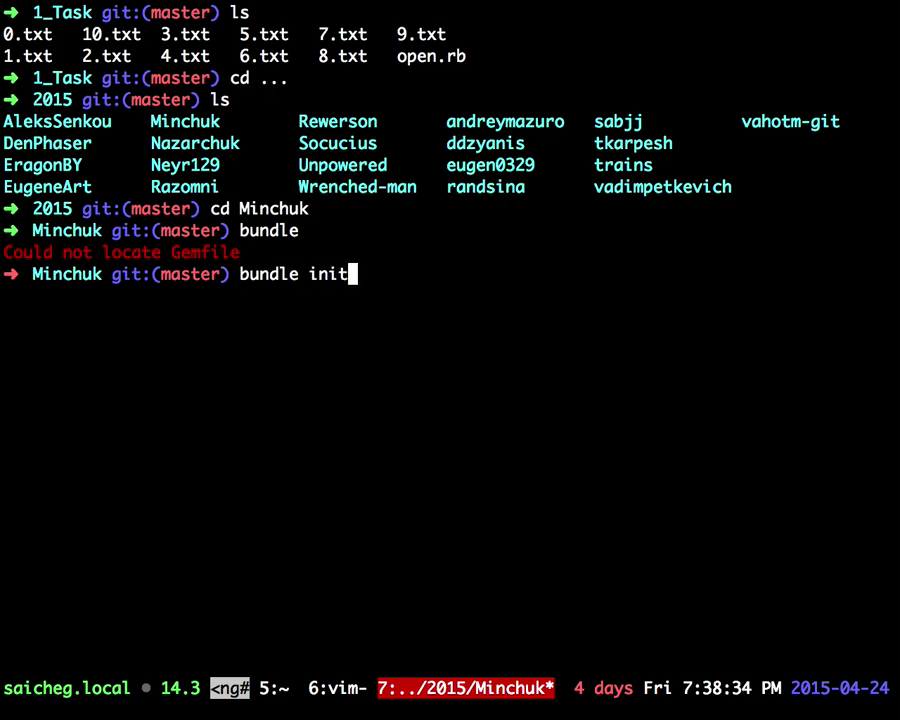
key("Return")
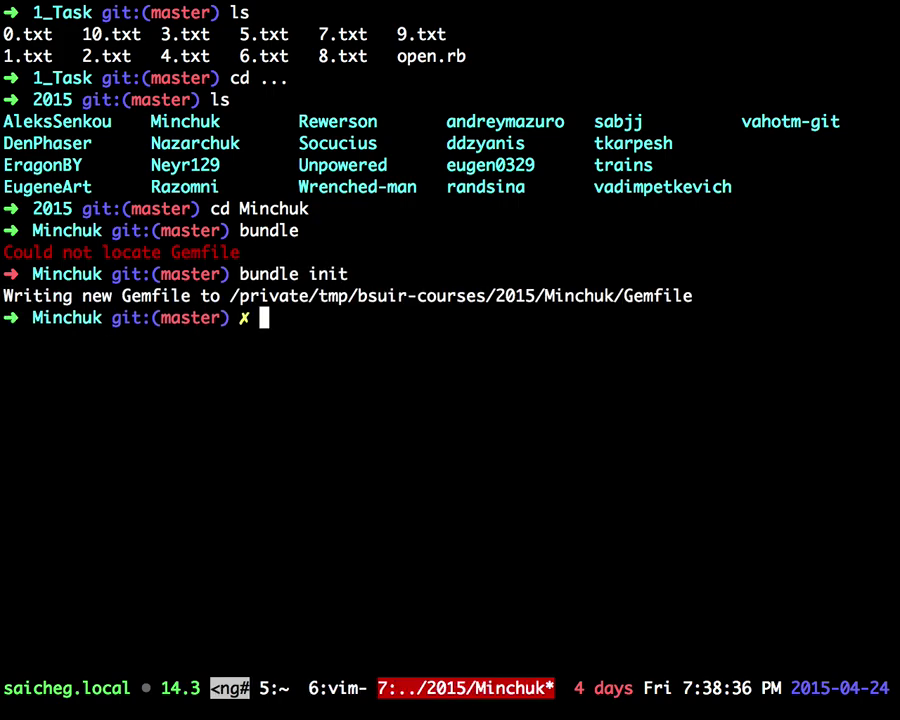
left_click_drag(238, 273, 522, 264)
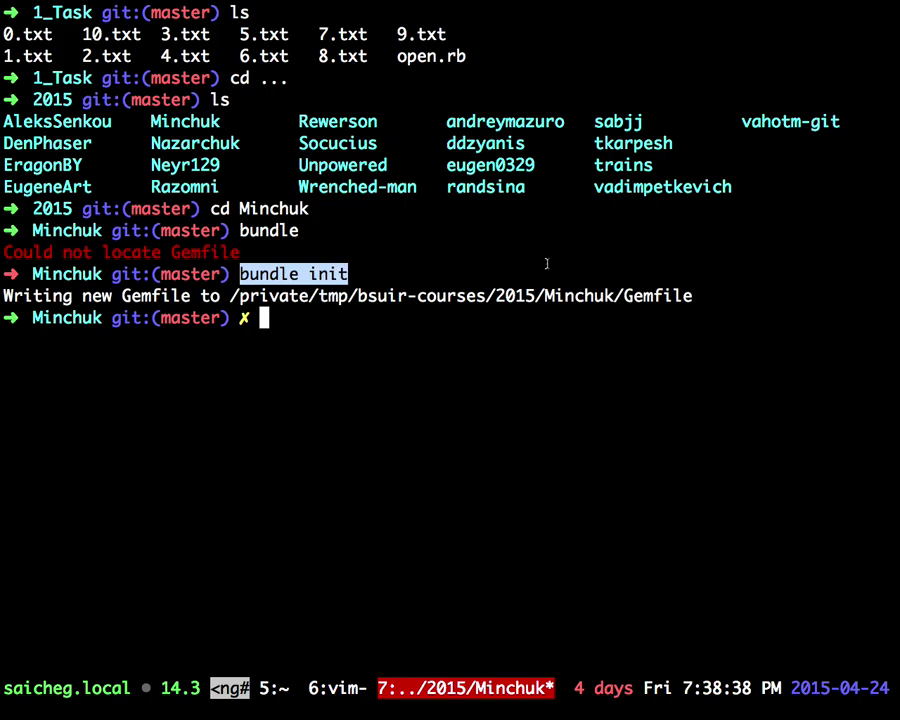
Step: In tmux window 6, refresh the file tree, force-quit Vim with :q!, and relaunch vim
key("ctrl+b")
key("6")
key("shift+r")
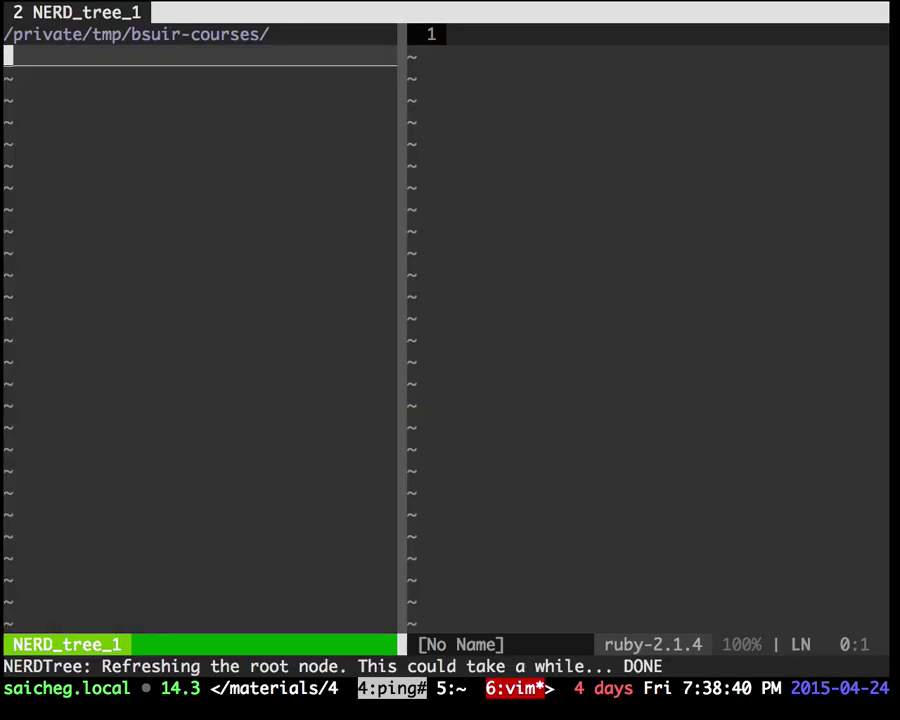
type(":q!")
key("Return")
key("ctrl+n")
key("shift+r")
type(":q!")
key("Return")
type(":q!")
key("Return")
type("vim")
key("Return")
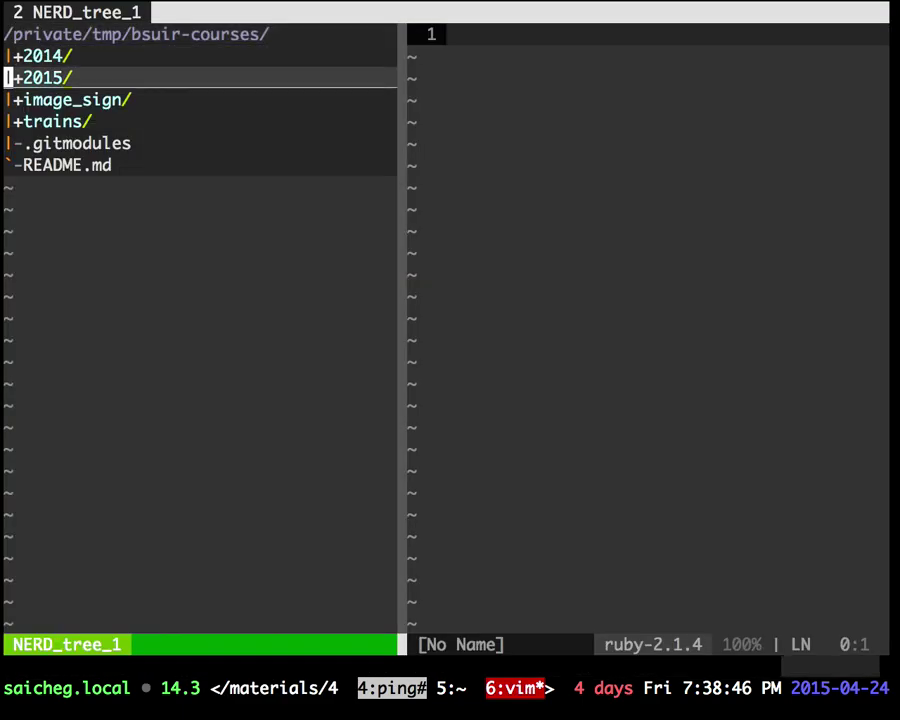
Step: Open the Minchuk Gemfile from the file tree and hide the tree
type("o/Mi")
key("Return")
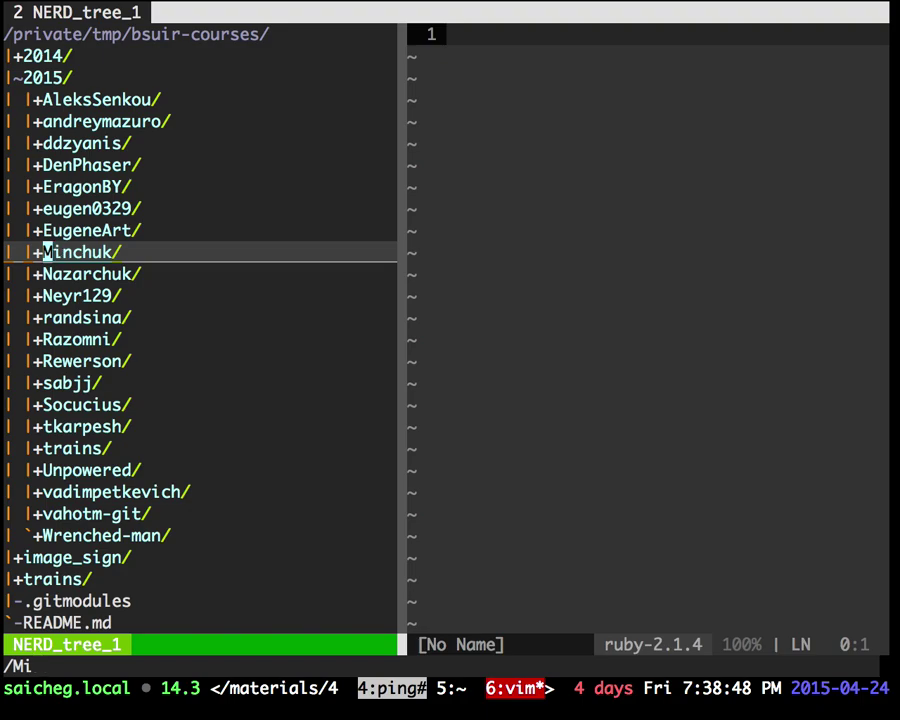
key("o")
key("j")
key("j")
key("j")
key("k")
key("o")
key("comma")
key("n")
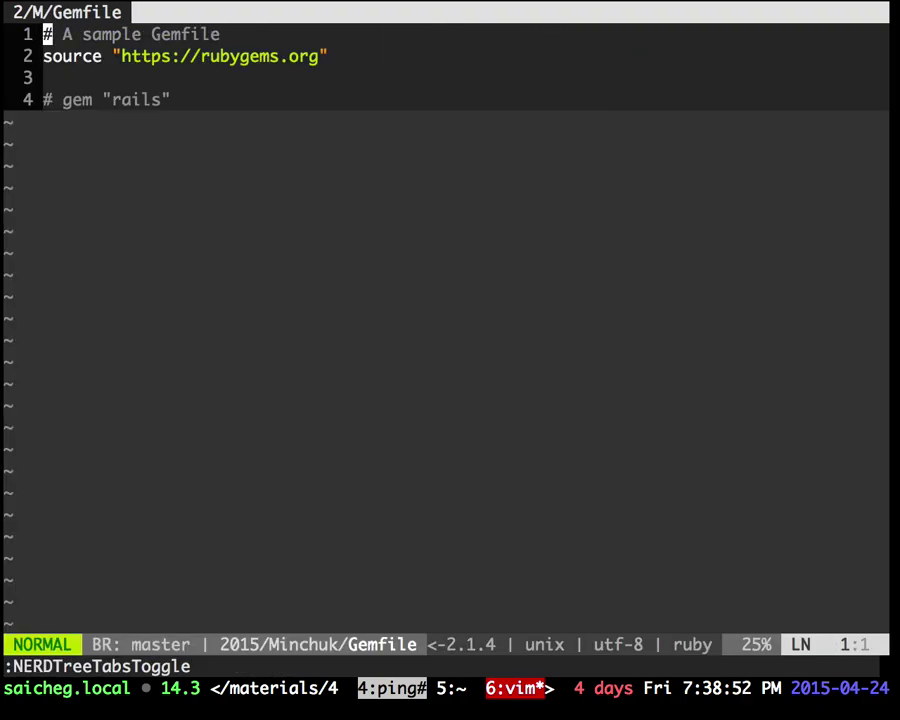
Step: Delete the comment line, uncomment the gem line, change rails to colored, and save
key("d")
key("d")
key("G")
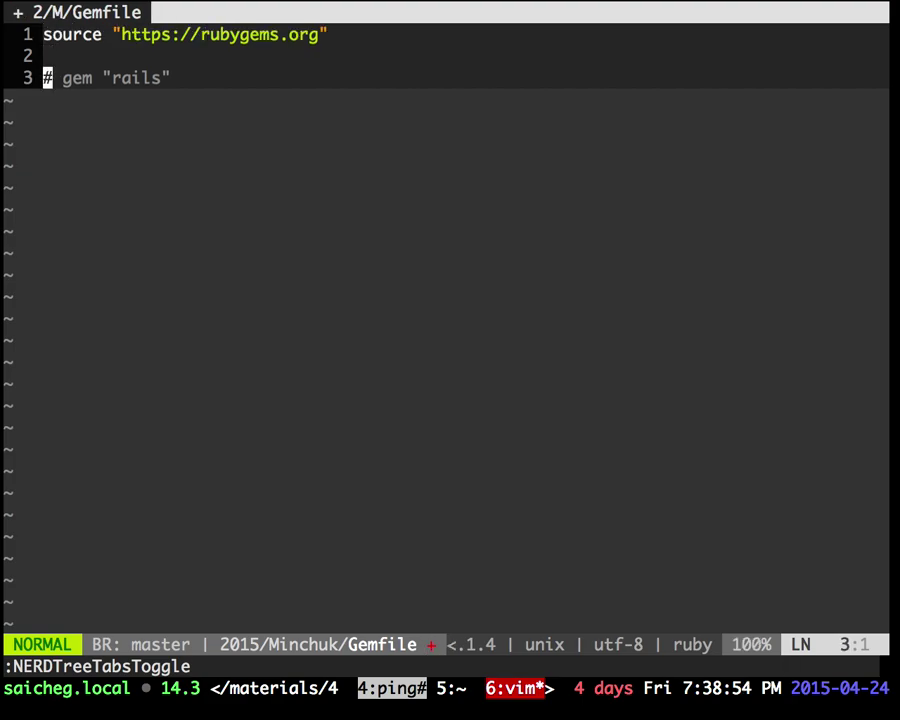
key("d")
key("w")
key("w")
key("w")
type("cwcolored")
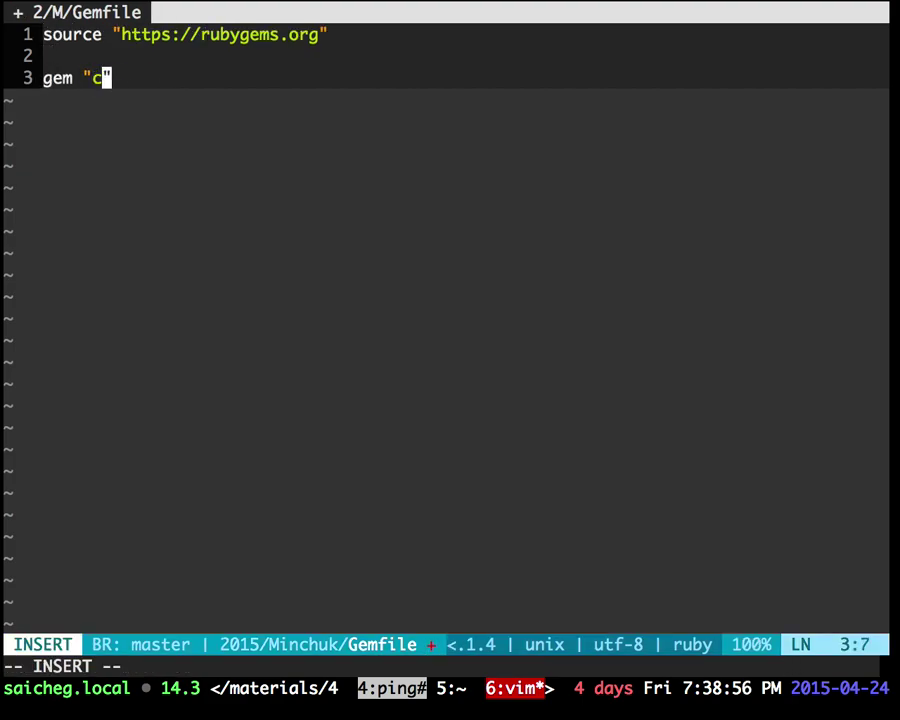
key("Escape")
type(":w")
key("Return")
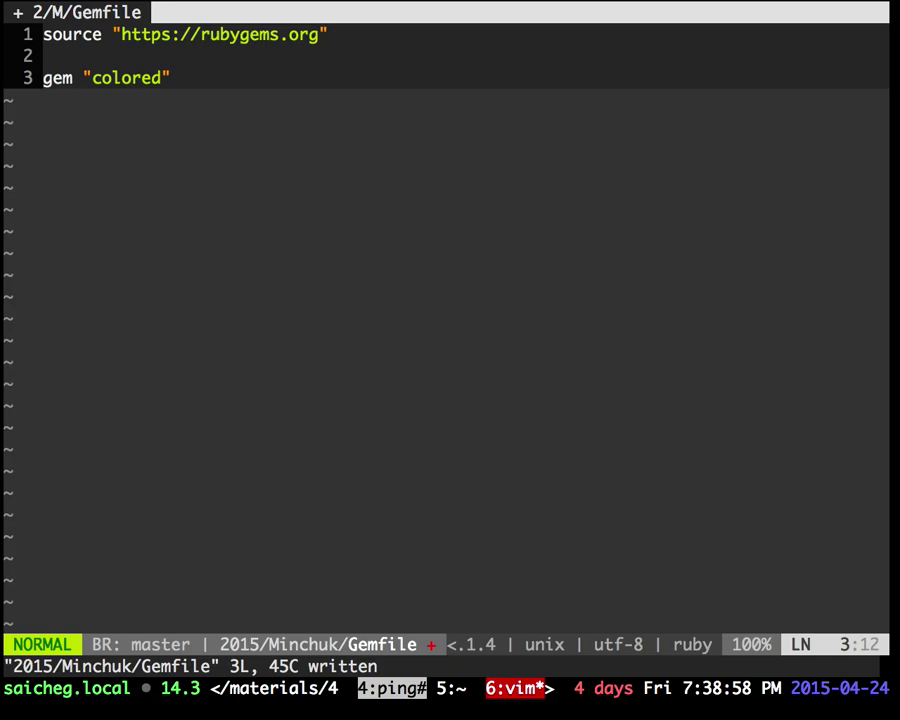
key("0")
Step: Append a "1.1" version to the colored gem line, checking the Bundler docs, and save
type("A")
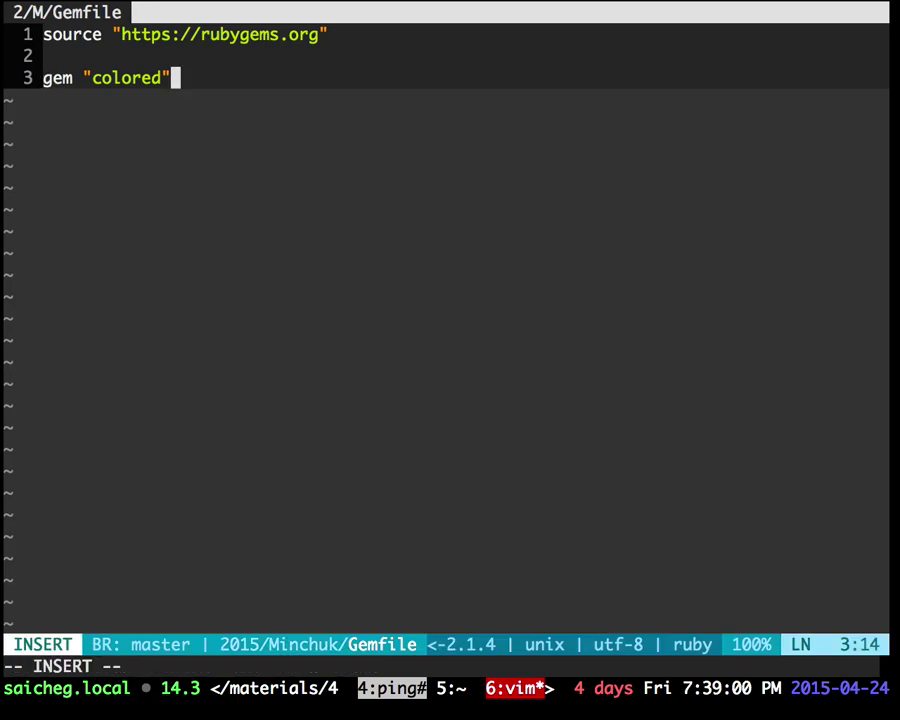
type(", \"")
key("ctrl+Left")
scroll(634, 380, "down", 1)
scroll(636, 380, "up", 2)
key("ctrl+Right")
type("1.1")
key("Escape")
type(":w")
key("Return")
Step: Insert a >= operator before the 1.1 version
key("0")
key("w")
key("w")
key("w")
key("w")
type("a> =")
key("BackSpace")
key("BackSpace")
type("=")
key("Escape")
key("BackSpace")
key("Escape")
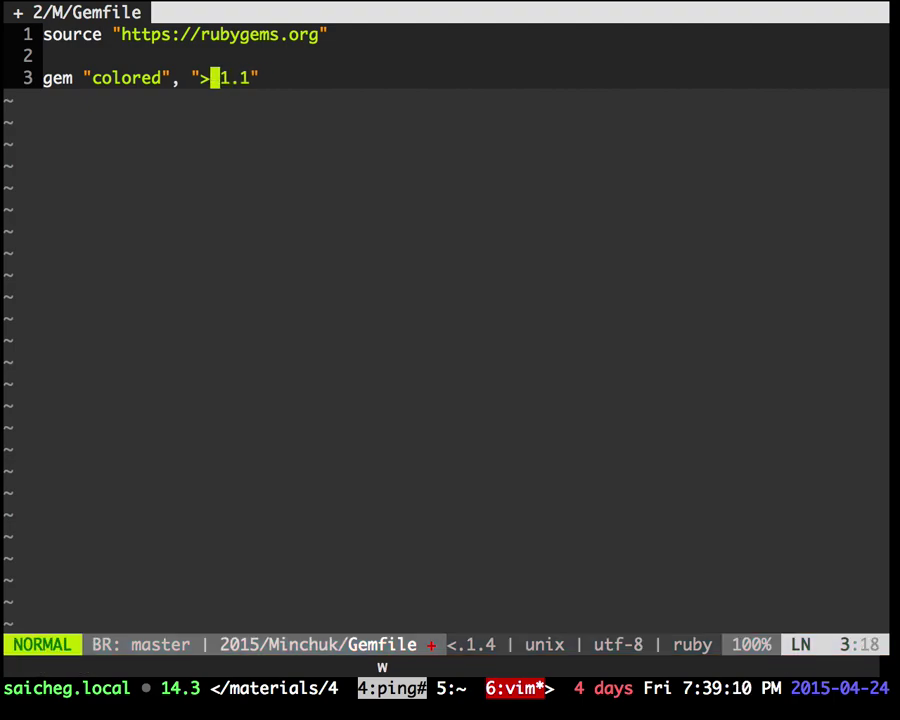
key("u")
Step: Replace the version operator with ~> and save the Gemfile
key("h")
key("l")
type("hcw~>")
key("Escape")
type(":w")
key("Return")
key("0")
Step: Remove the ~> operator, save, and restore >= before 1.1
key("w")
key("w")
key("w")
key("w")
key("w")
key("h")
key("h")
key("h")
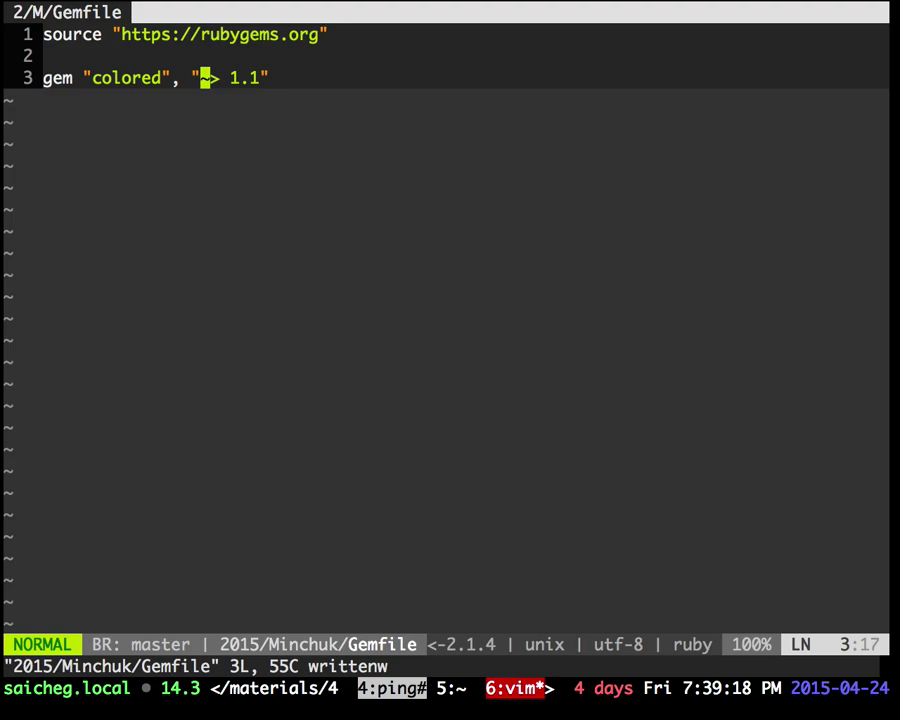
type("dw:w")
key("Return")
key("0")
key("w")
key("w")
key("w")
type("wa>=")
key("Escape")
Step: Add a "<= 2.0" upper-bound constraint to the gem line and save
type("A, \"")
type("\"")
key("Left")
type("<= ")
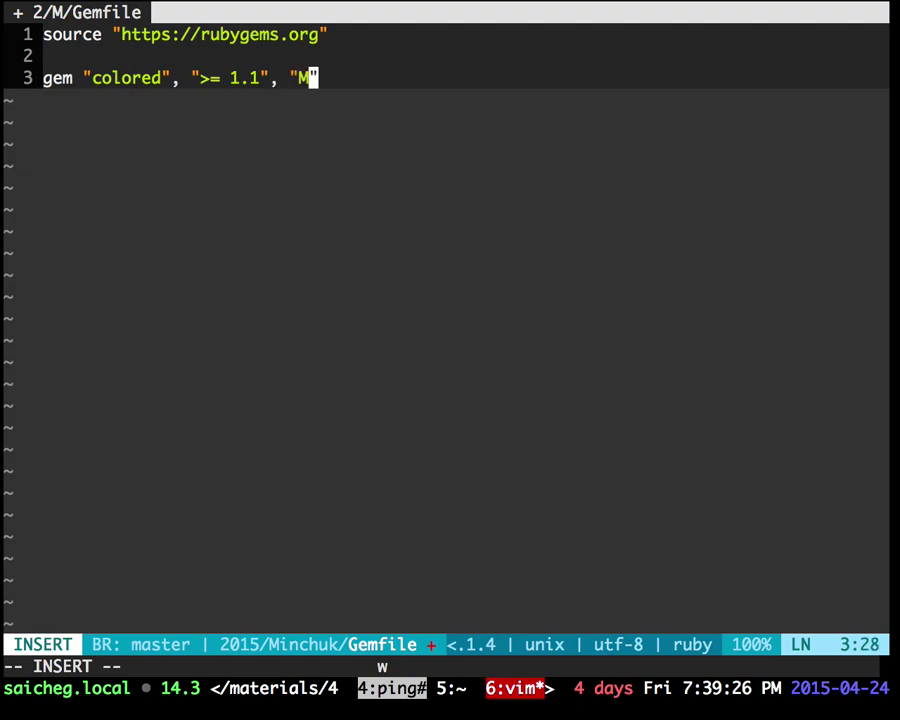
type("2.0")
key("Escape")
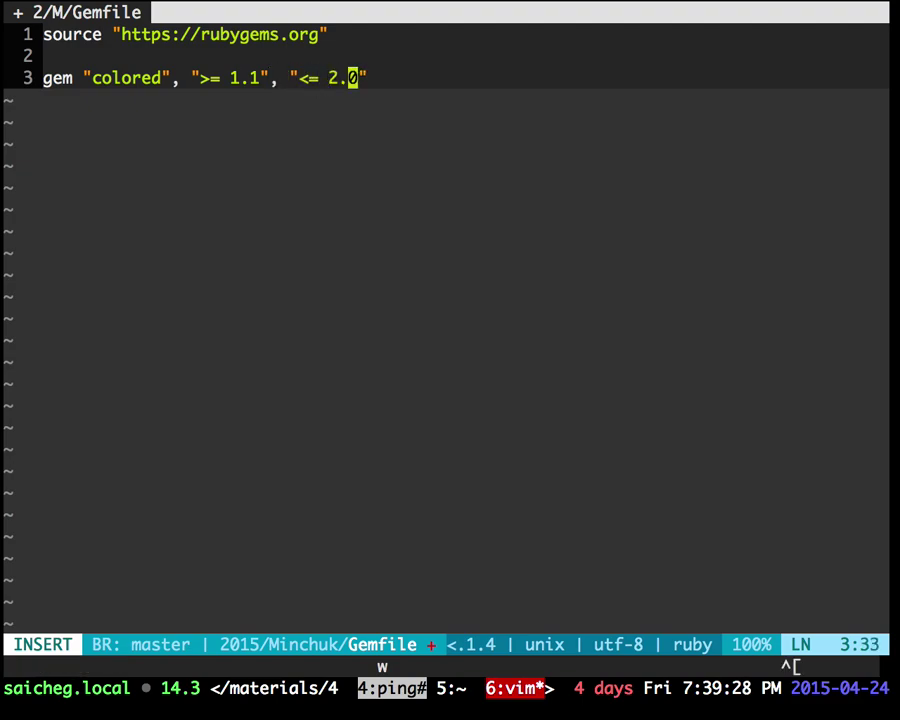
type(":w")
key("Return")
key("0")
Step: Change the upper bound to 2.1.3, then delete it, leaving ">= 1.1", and save
key("dollar")
key("i")
key("BackSpace")
type("1.3")
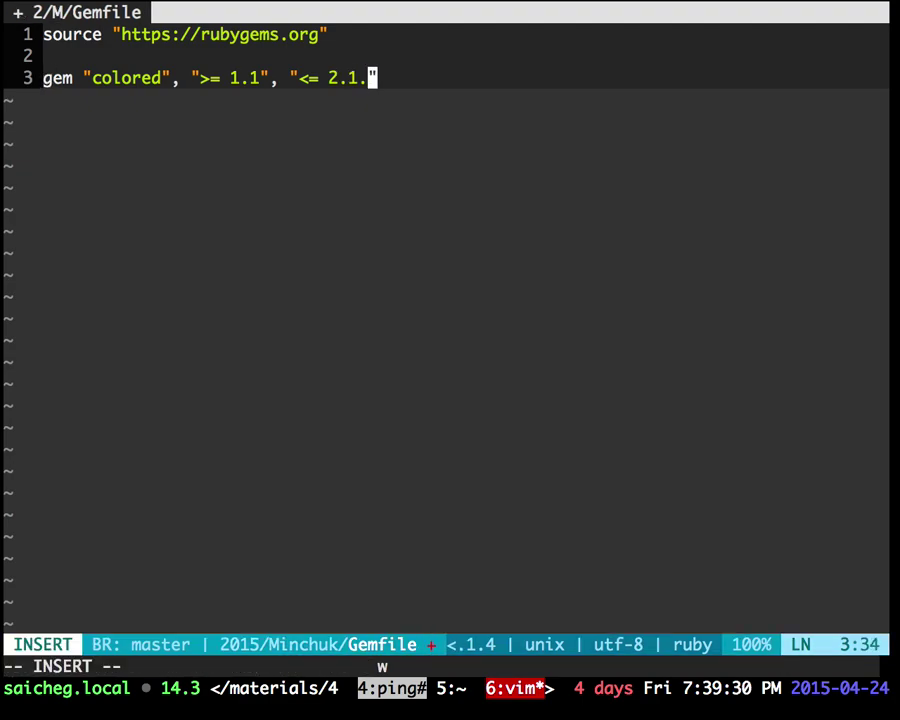
key("Escape")
type(":w")
key("Return")
key("0")
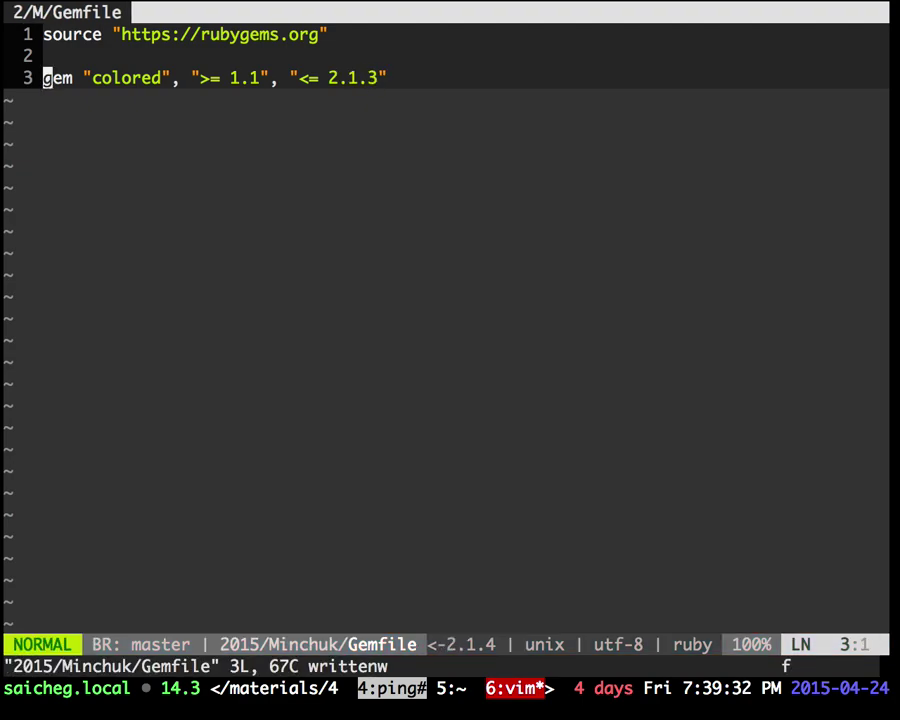
type(";D:w")
key("Return")
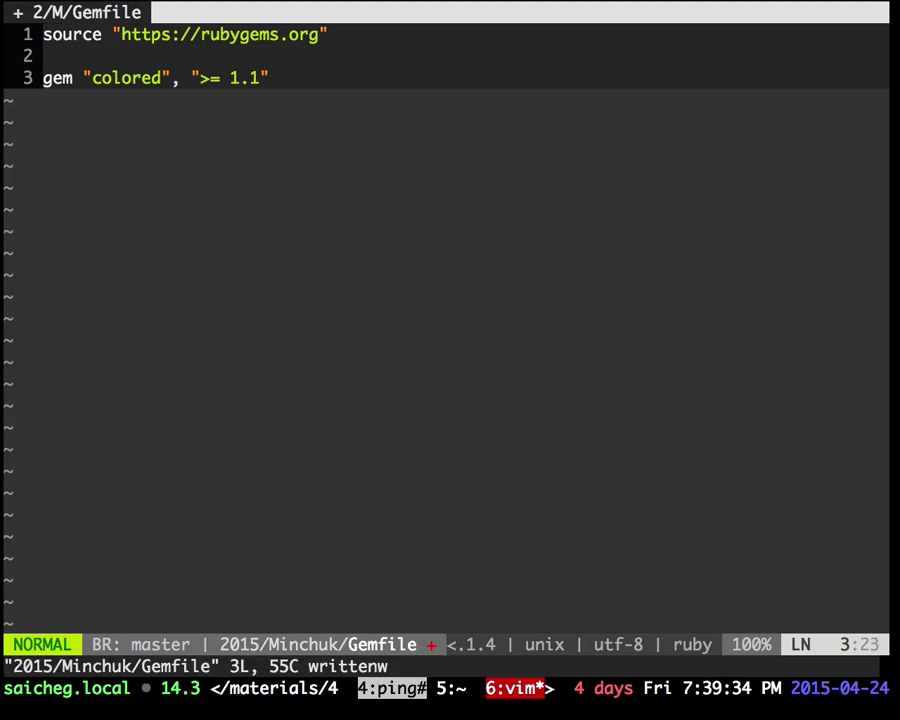
key("0")
Step: Switch the tmux view to the shell window
key("ctrl+b")
key("l")
key("ctrl+b")
key("l")
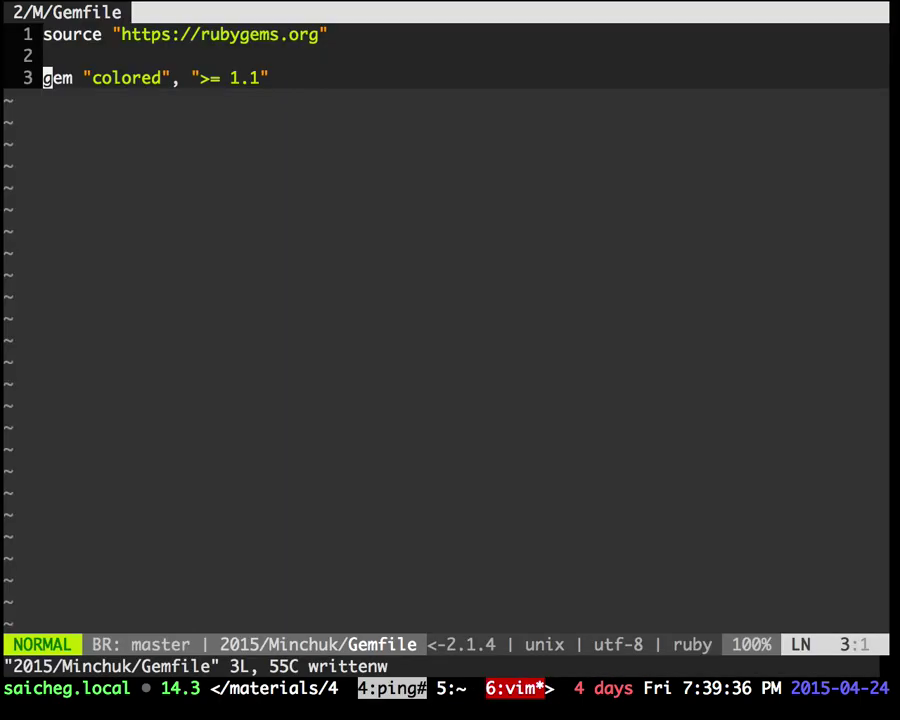
key("ctrl+b")
key("l")
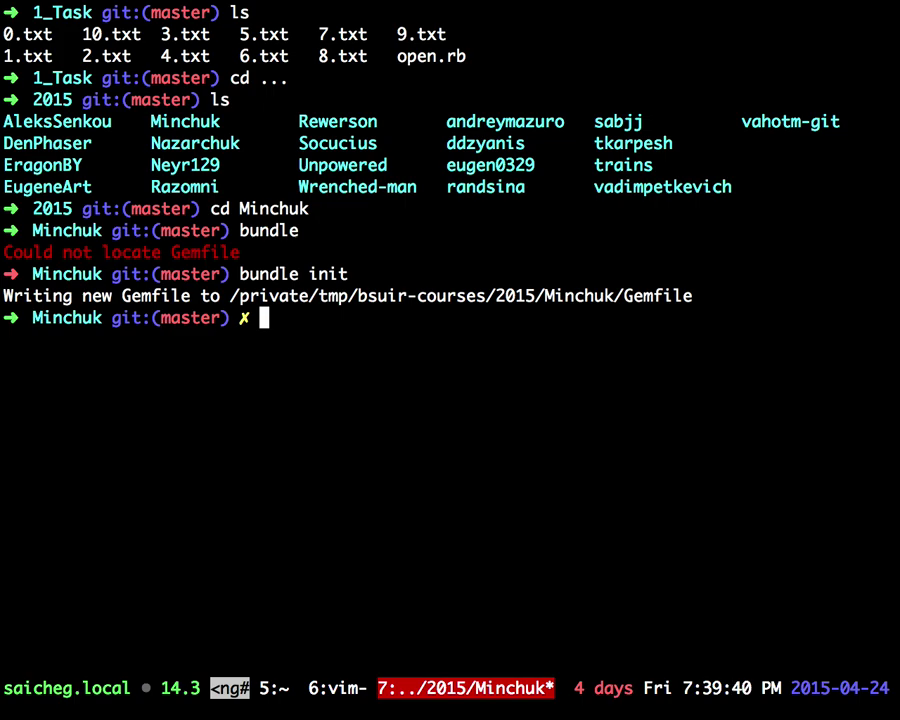
Step: List the Minchuk folder and run bundle install, which completes using colored 1.2
type("ls")
key("Return")
type("cd")
key("BackSpace")
key("BackSpace")
type("bundle install")
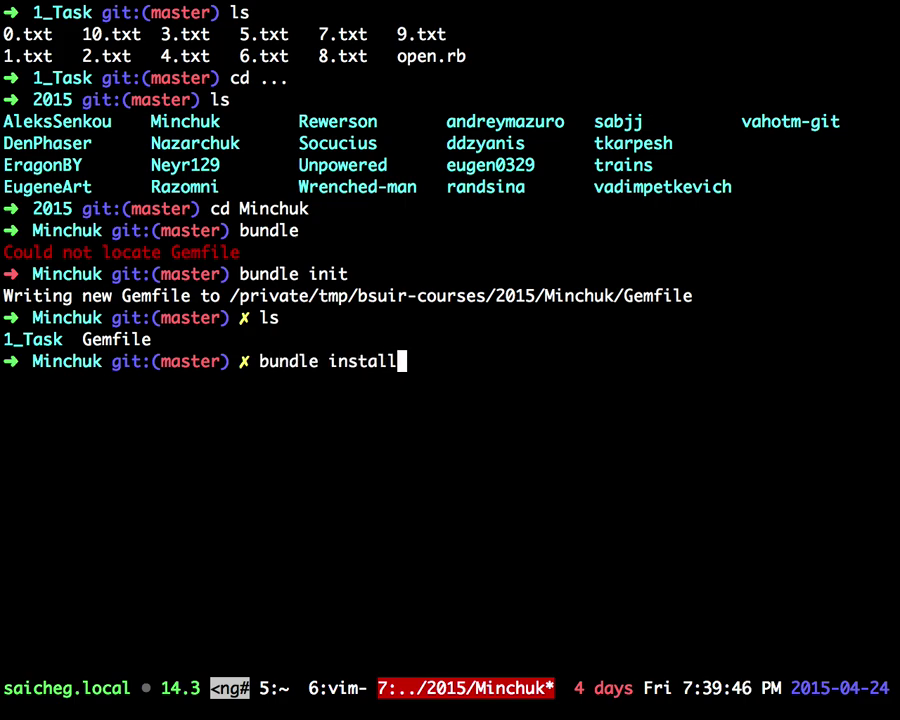
key("ctrl+b")
key("6")
key("ctrl+b")
key("7")
key("Return")
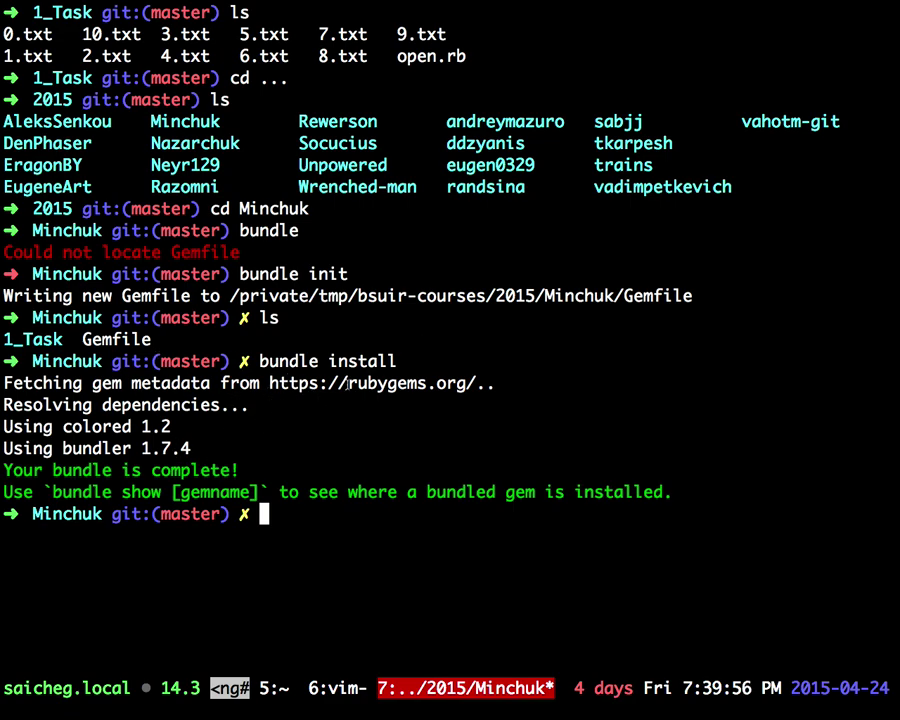
left_click_drag(347, 383, 466, 383)
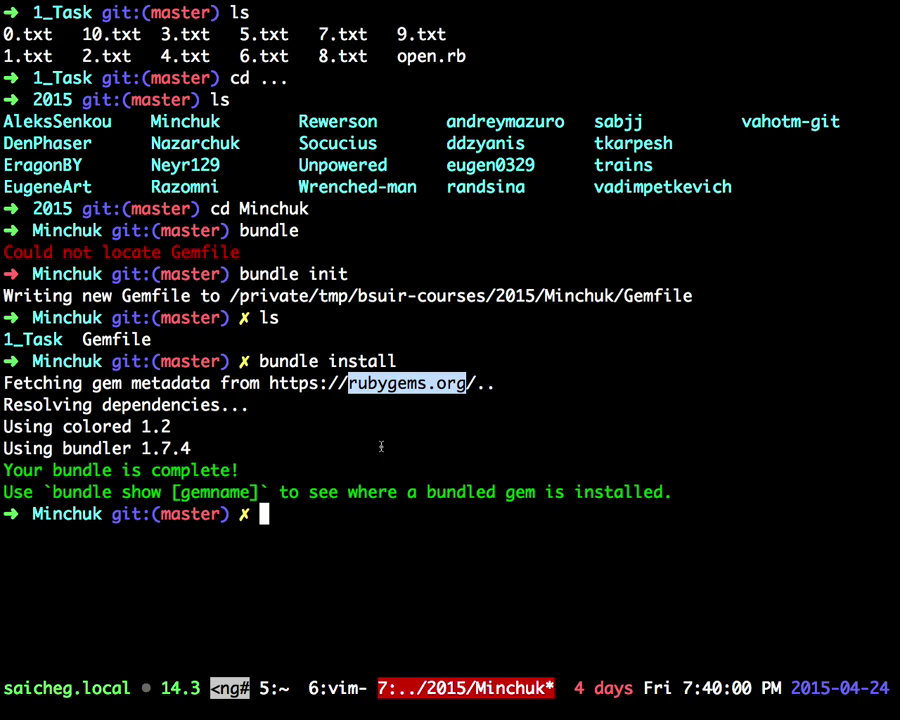
key("ctrl+b")
Step: Undo the accidental overwrite, refresh the file tree, and quit Vim
type("6R\\n")
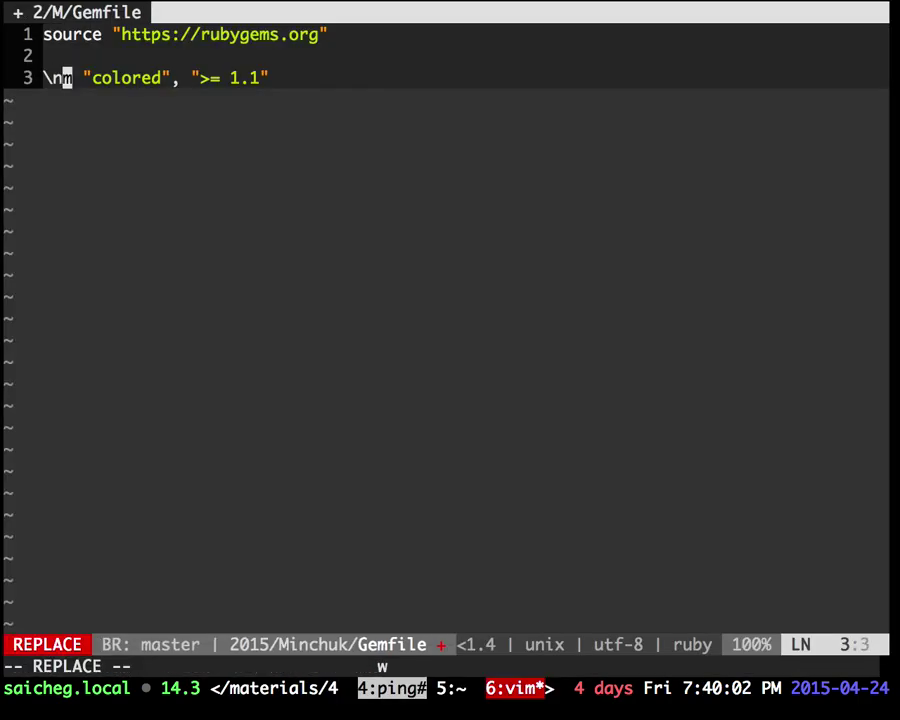
key("Escape")
key("u")
key("backslash")
type("nR")
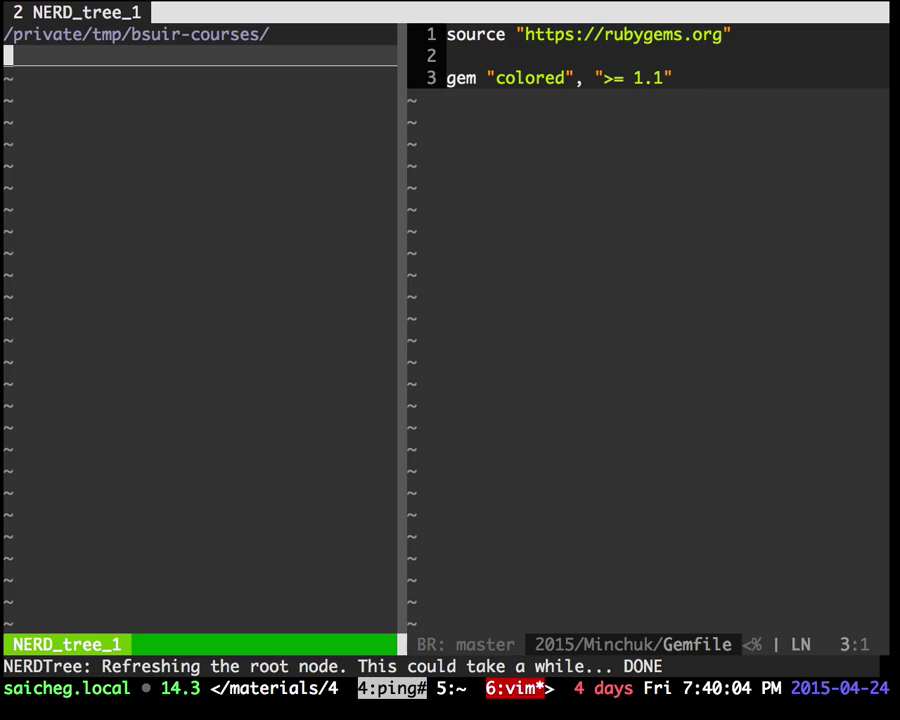
type(":q")
key("Return")
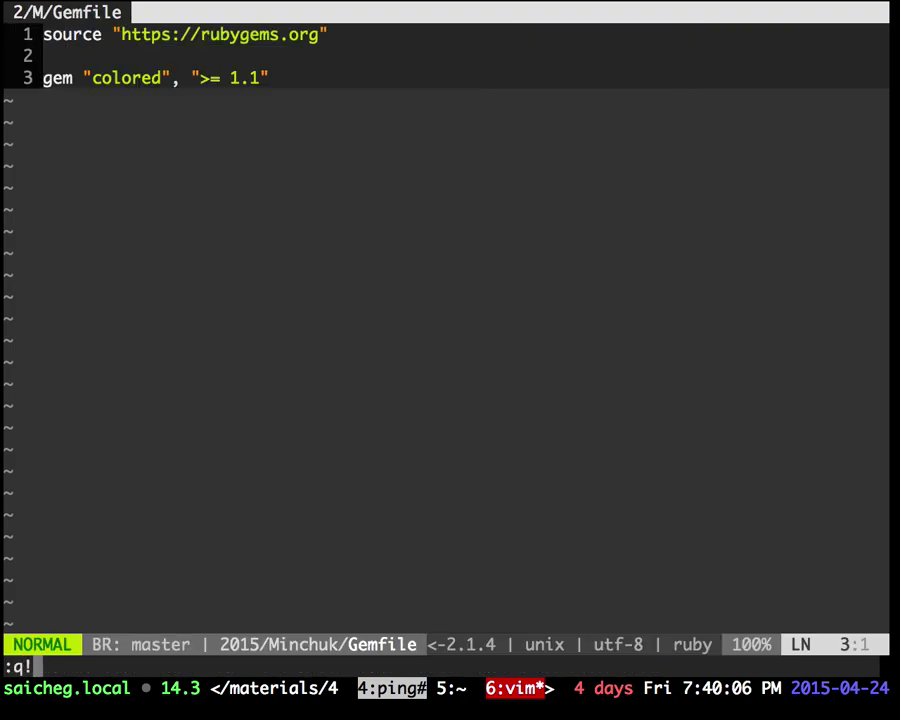
type(":q")
key("Return")
Step: Change into 2015/Minchuk and launch vim there, refreshing the file tree
type("cd")
key("Tab")
type("2")
key("Tab")
type("M")
key("Tab")
key("Return")
type("vim")
key("Return")
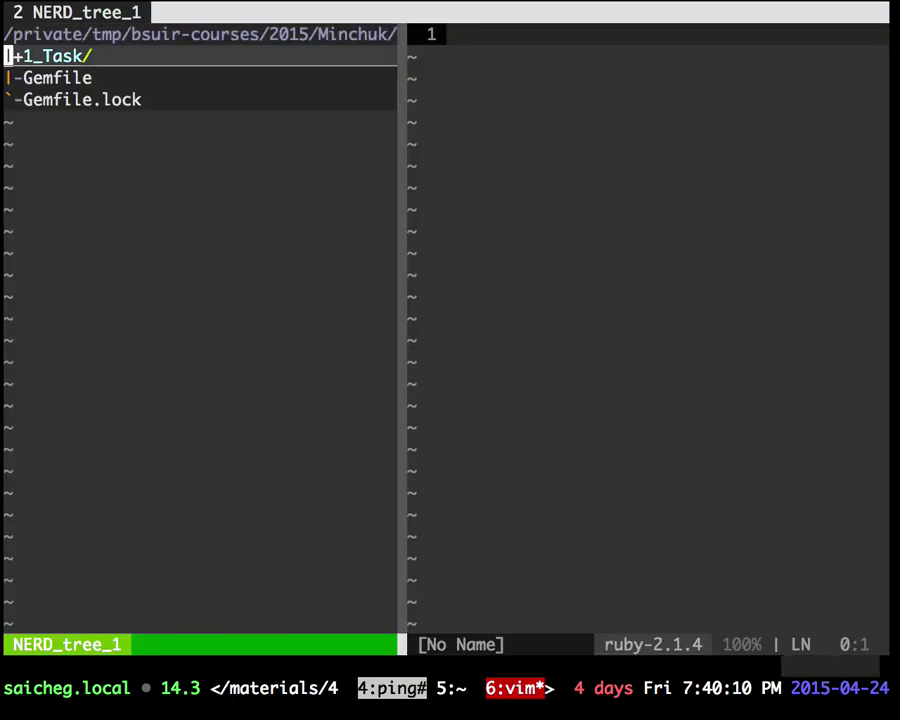
key("R")
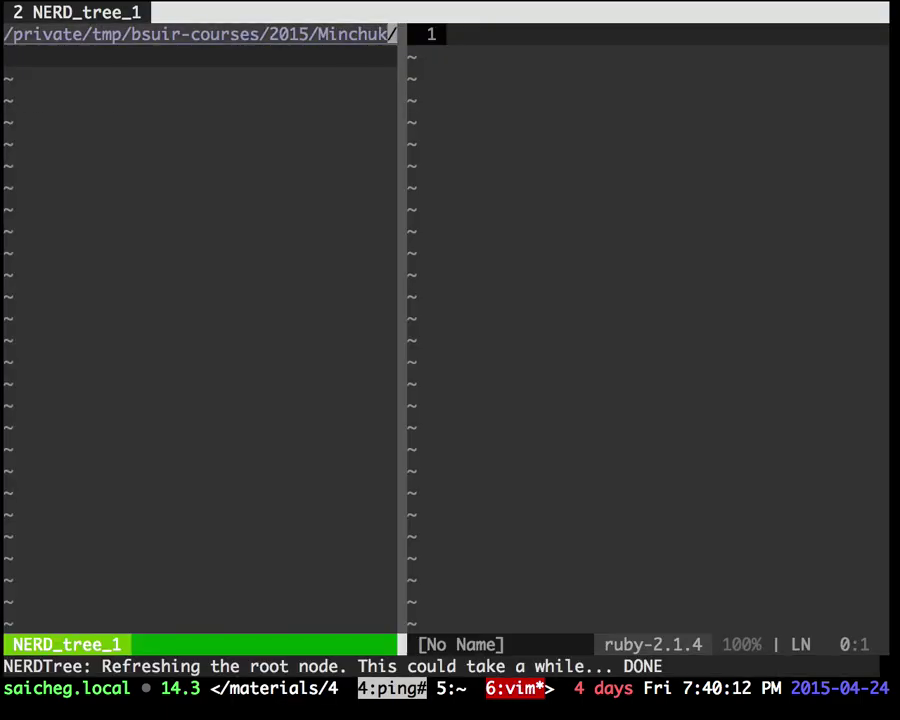
key("F2")
key("F2")
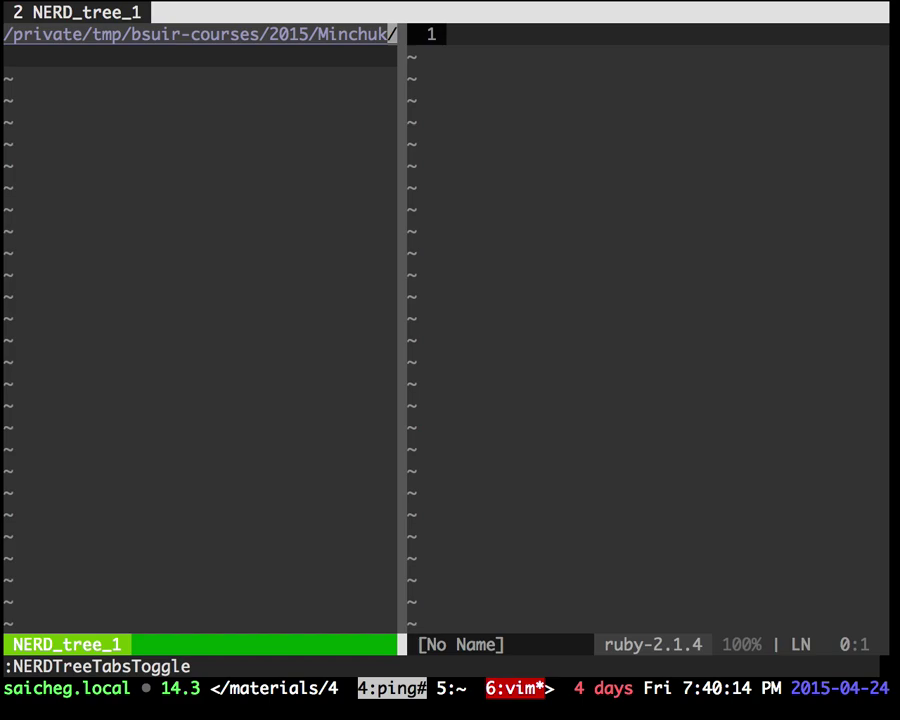
Step: Try opening the Gemfile via the fuzzy finder, then quit with :qa and relaunch vim
key("ctrl+p")
type("gem")
key("Escape")
type(":e ")
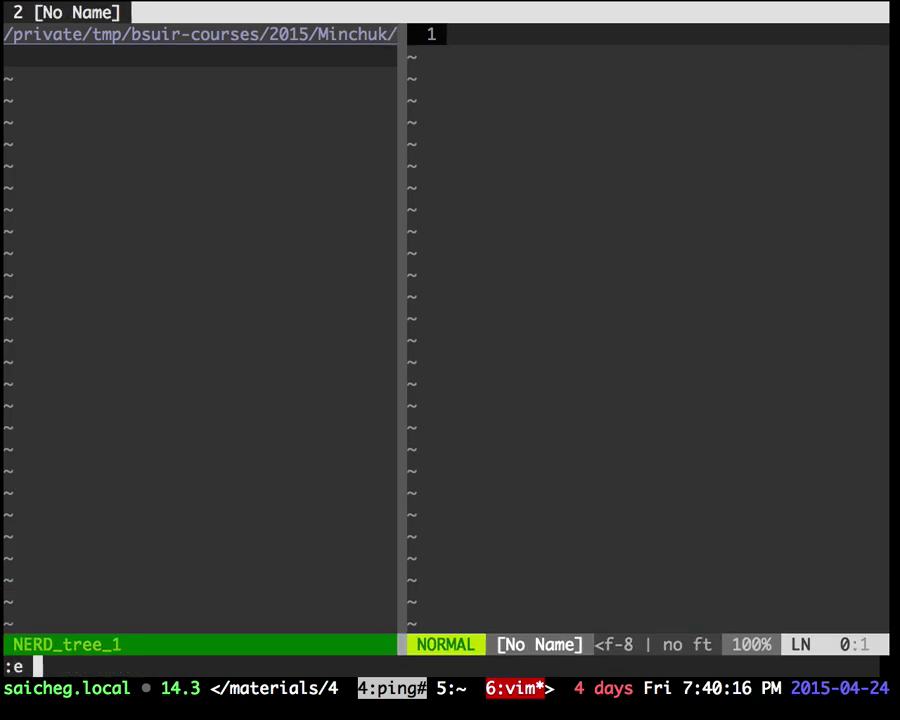
type("Gem")
key("Escape")
key("Escape")
type(":qa")
key("Return")
type(":")
key("BackSpace")
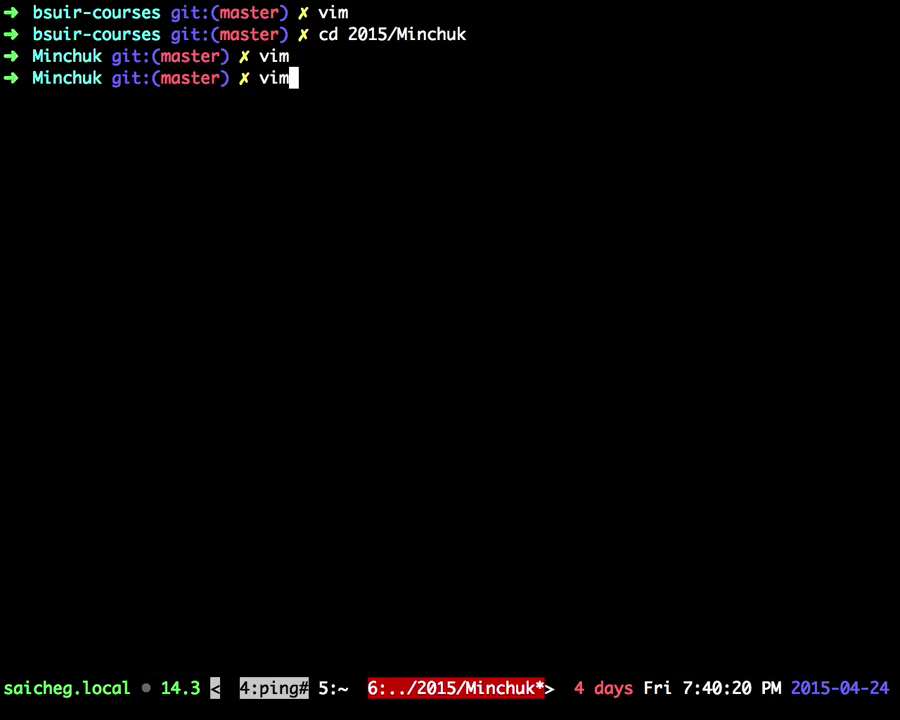
type("vim")
key("Return")
Step: Open Gemfile.lock and highlight colored (1.2), colored (>= 1.1) and the ruby platform
key("j")
key("j")
key("Return")
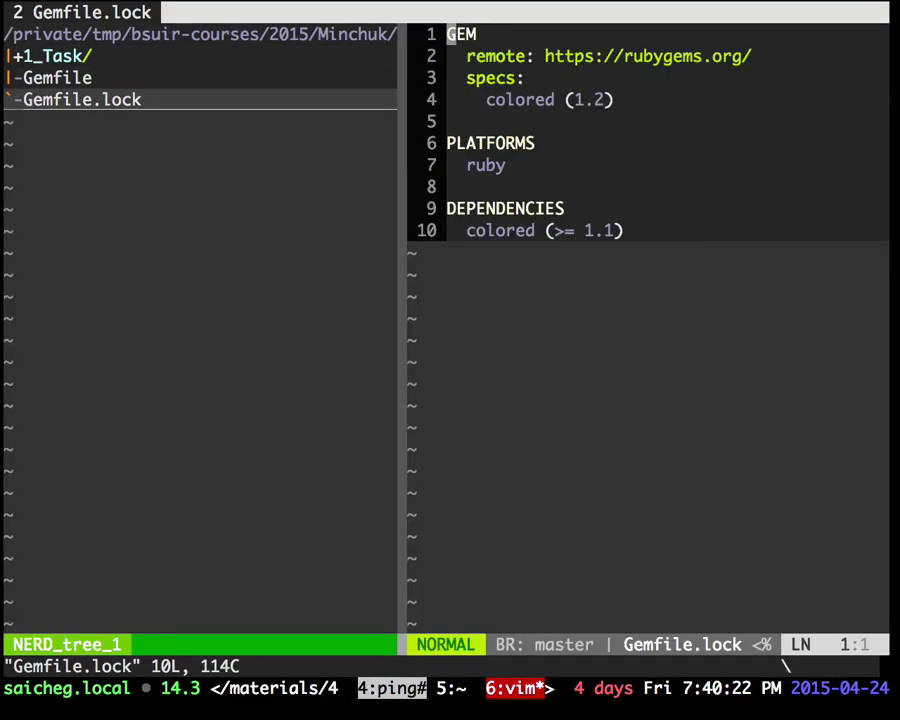
key("ctrl+n")
key("ctrl+n")
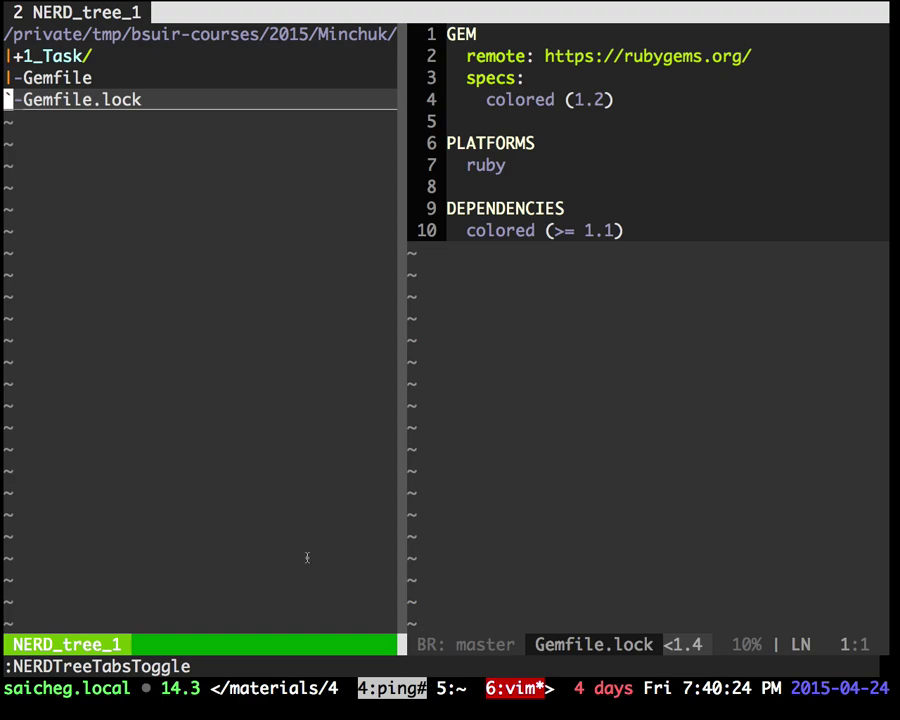
left_click_drag(142, 99, 23, 99)
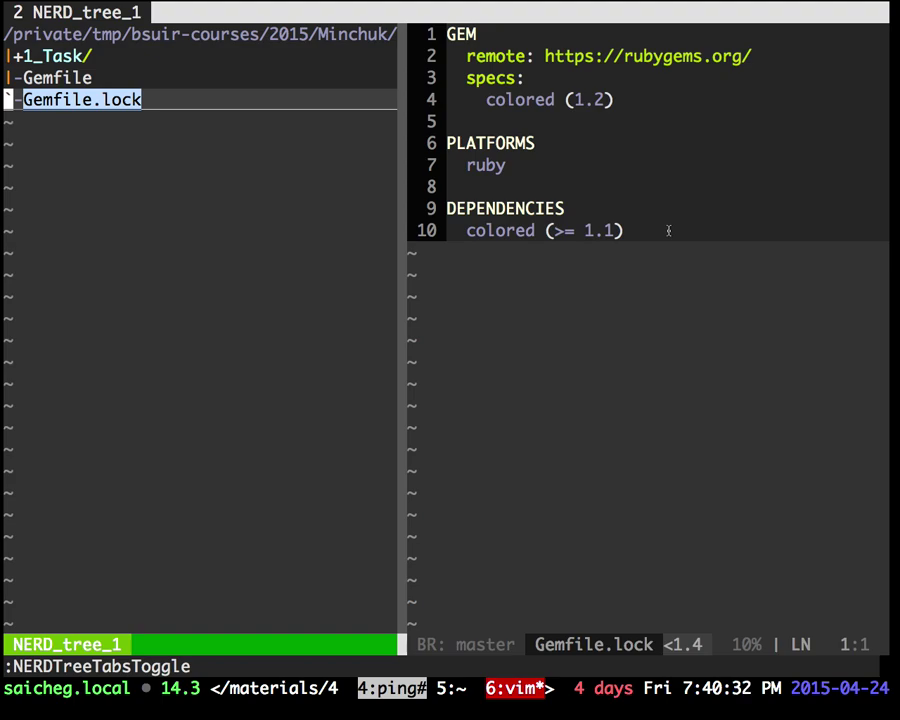
left_click_drag(485, 99, 612, 99)
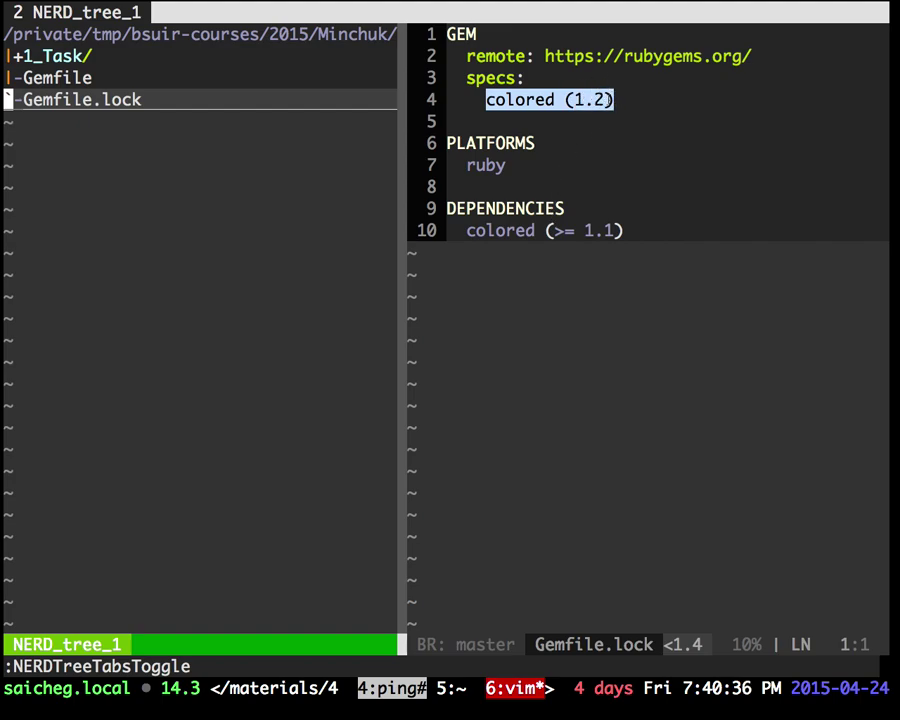
left_click_drag(466, 230, 622, 230)
left_click_drag(466, 165, 507, 167)
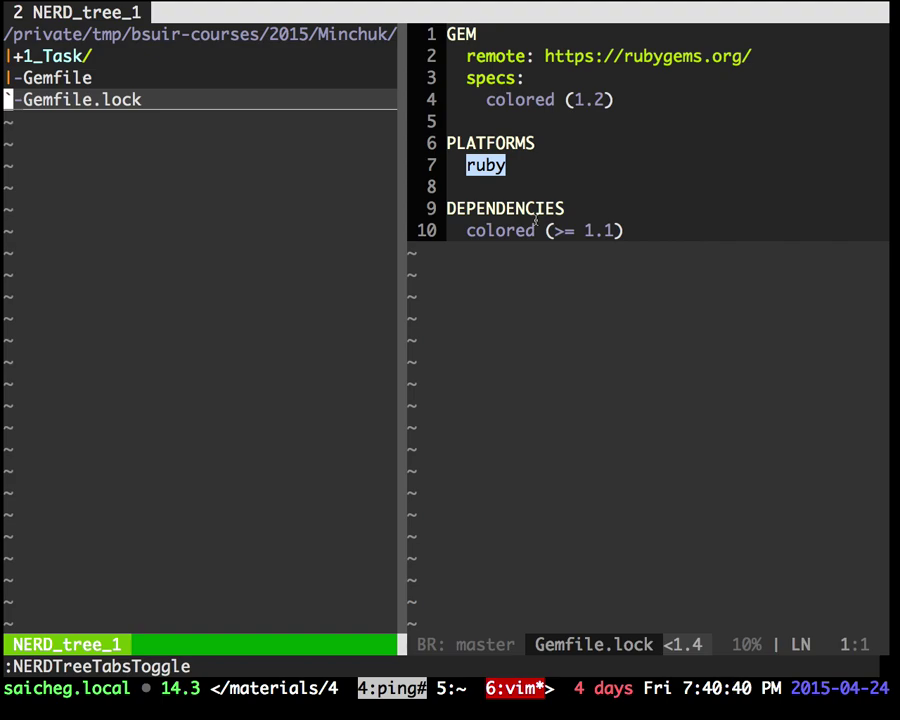
Step: View the Gemfile, then reopen Gemfile.lock from the file tree
key("ctrl+w")
key("k")
key("Return")
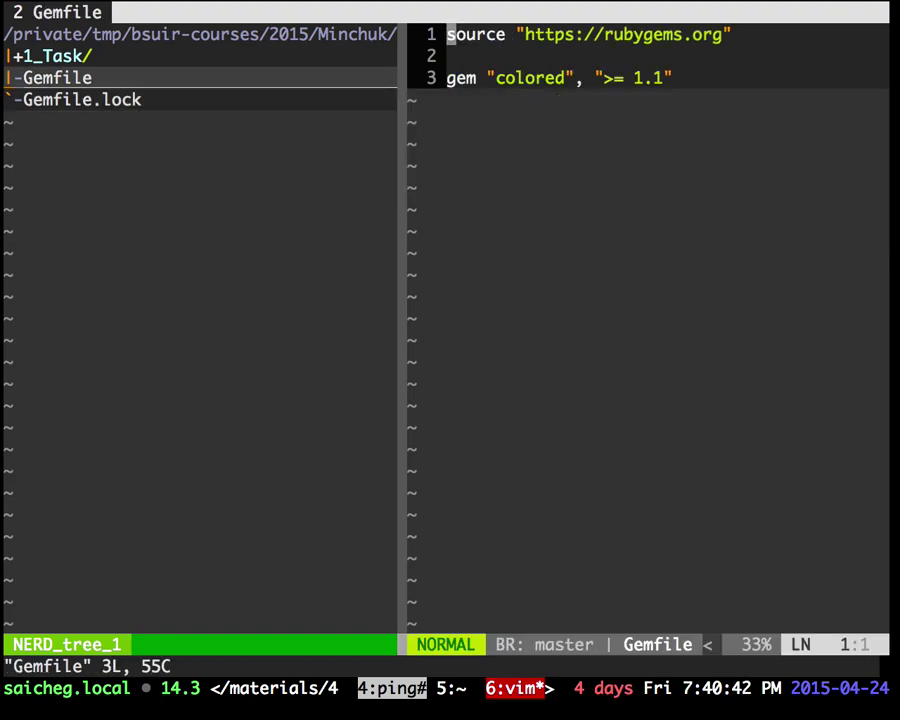
key("ctrl+w")
key("h")
key("j")
key("Return")
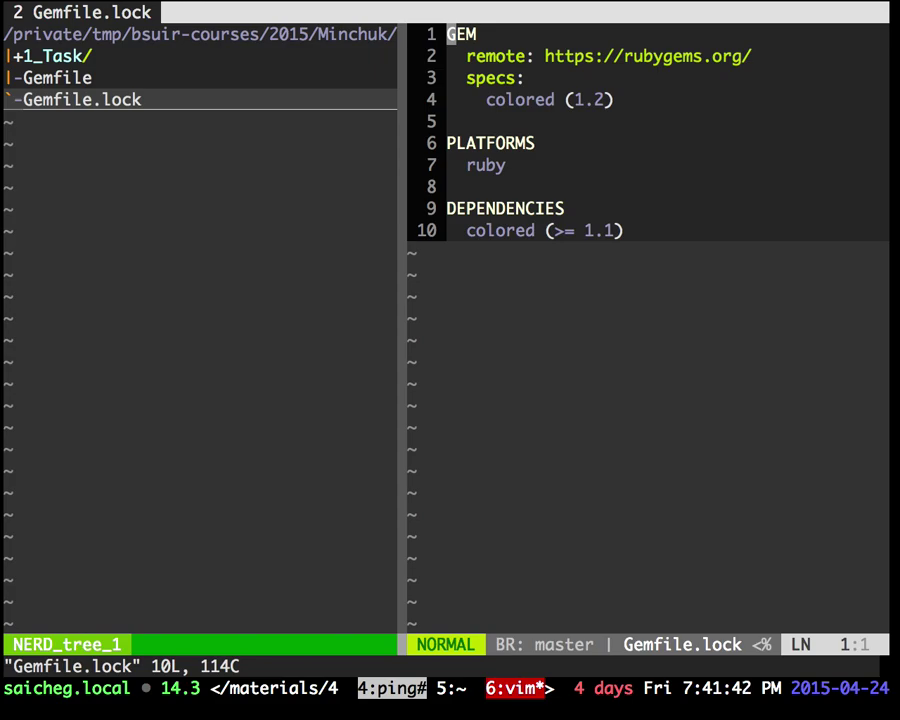
Step: Glance at the bundler.io and GitHub repository tabs in Chrome, then return to Vim
key("ctrl+Left")
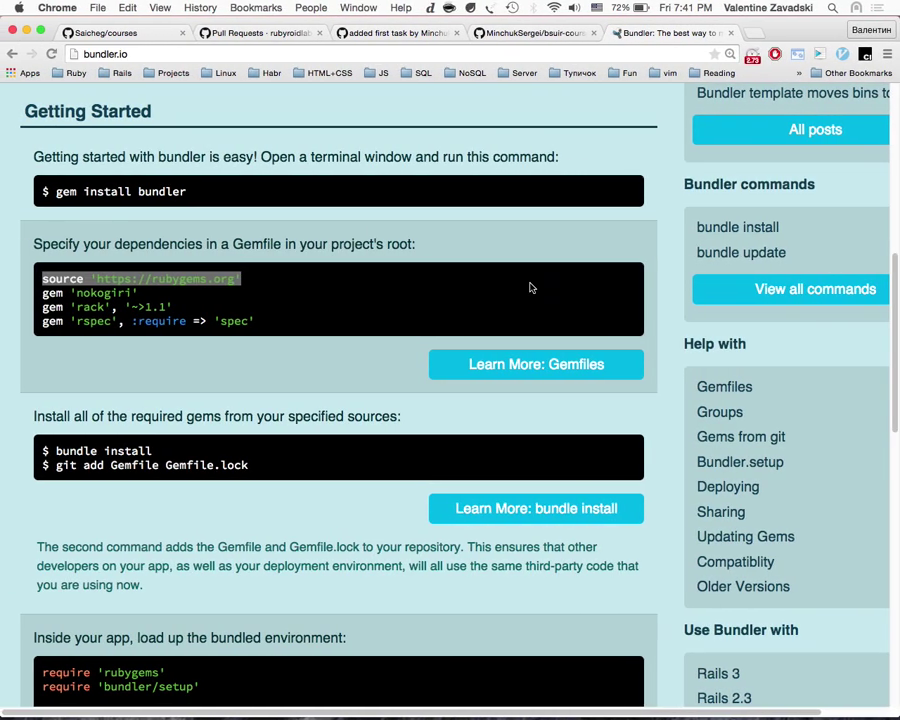
key("ctrl+shift+Tab")
scroll(444, 455, "left", 5)
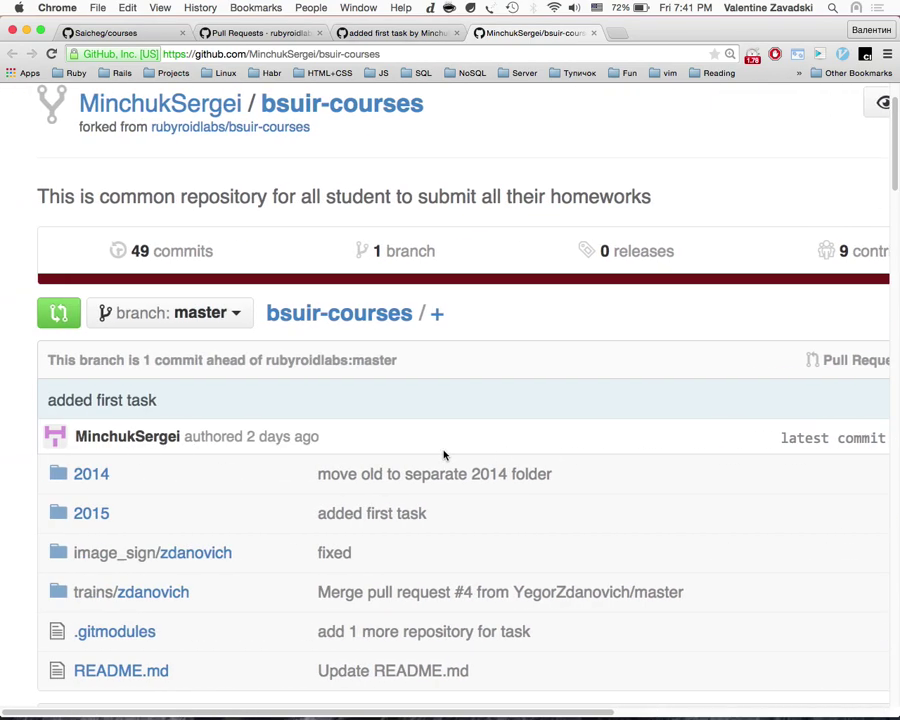
key("ctrl+Right")
Step: Open the Gemfile and then Gemfile.lock from the NERDTree file tree
key("ctrl+w")
key("h")
key("k")
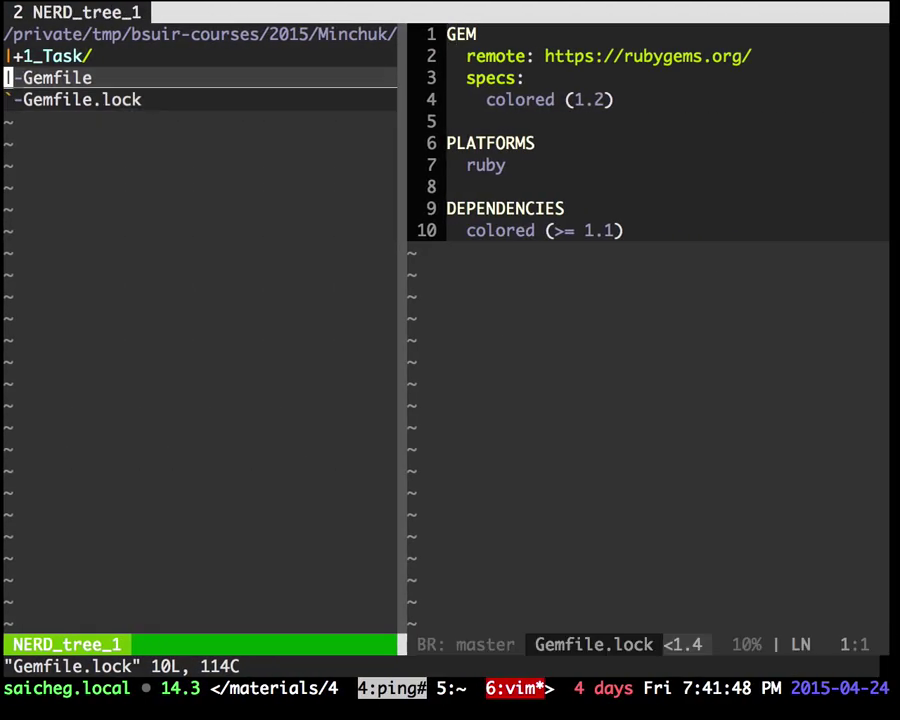
key("Return")
key("ctrl+w")
key("h")
key("j")
key("Return")
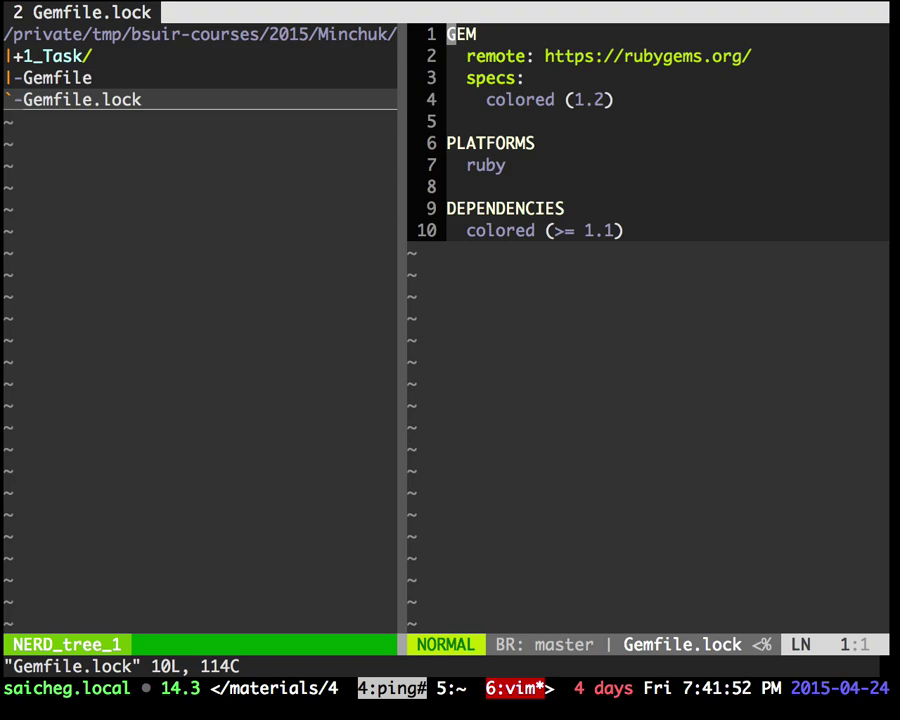
Step: Reopen the Gemfile in the editing pane
key("ctrl+w")
key("h")
key("k")
key("k")
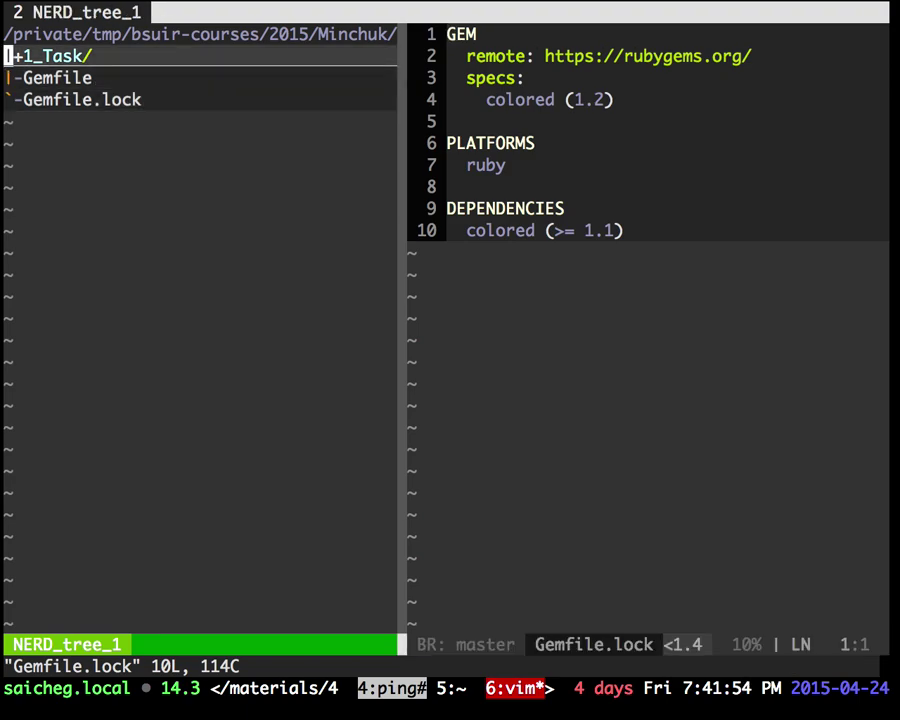
key("j")
key("Return")
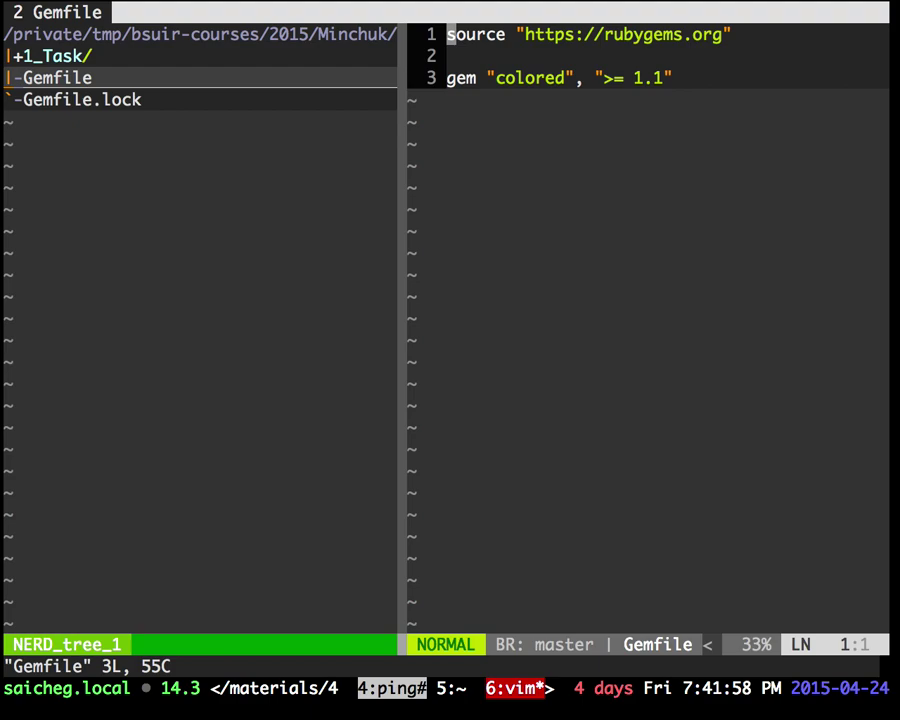
Step: Peek at the bundle install output, then expand the 1_Task folder to show its text files and open.rb
key("ctrl+b")
key("l")
key("ctrl+b")
key("l")
key("ctrl+w")
key("h")
key("k")
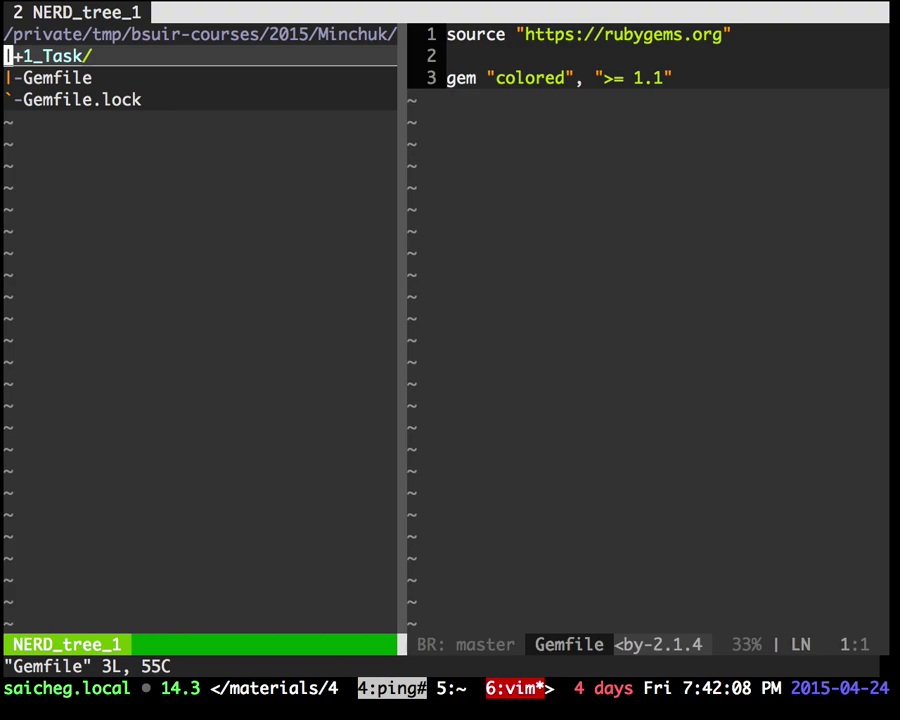
key("o")
key("j")
key("j")
key("j")
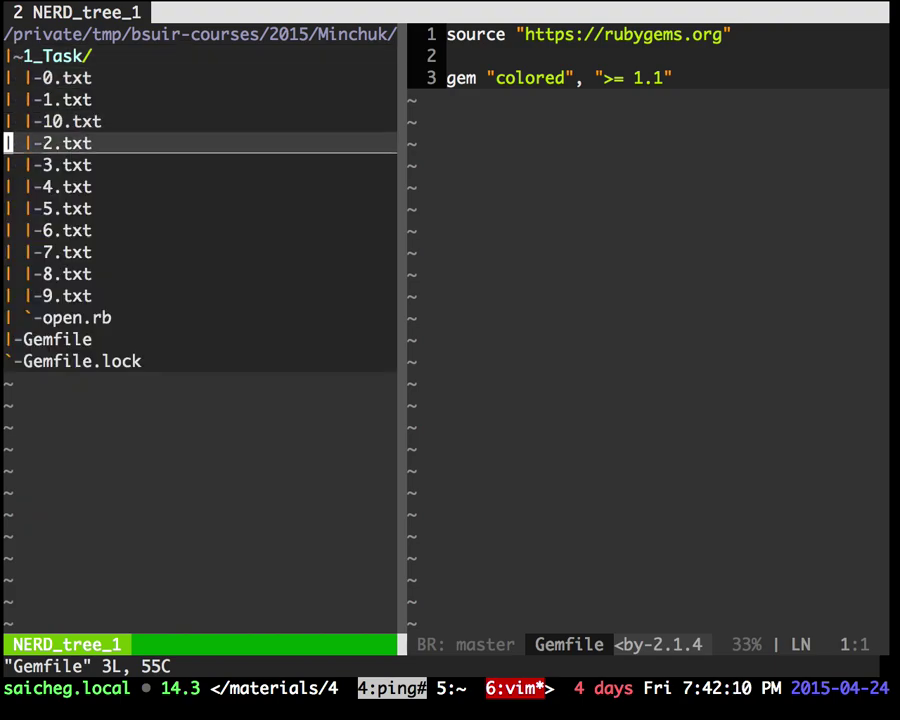
Step: Start a web search for 'pip version dep' in a new Chrome tab
key("ctrl+Left")
key("super+t")
type("pip version ")
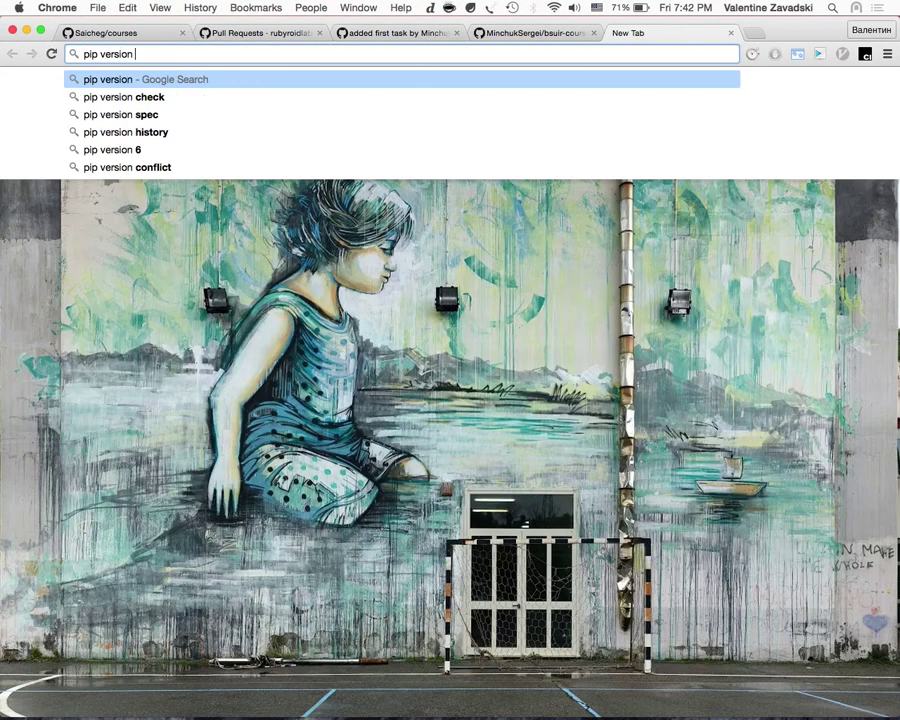
type("dep")
Step: Search 'python dependency management' and open Heroku's 'Python Dependencies via Pip' guide
key("super+a")
key("BackSpace")
type("python depen")
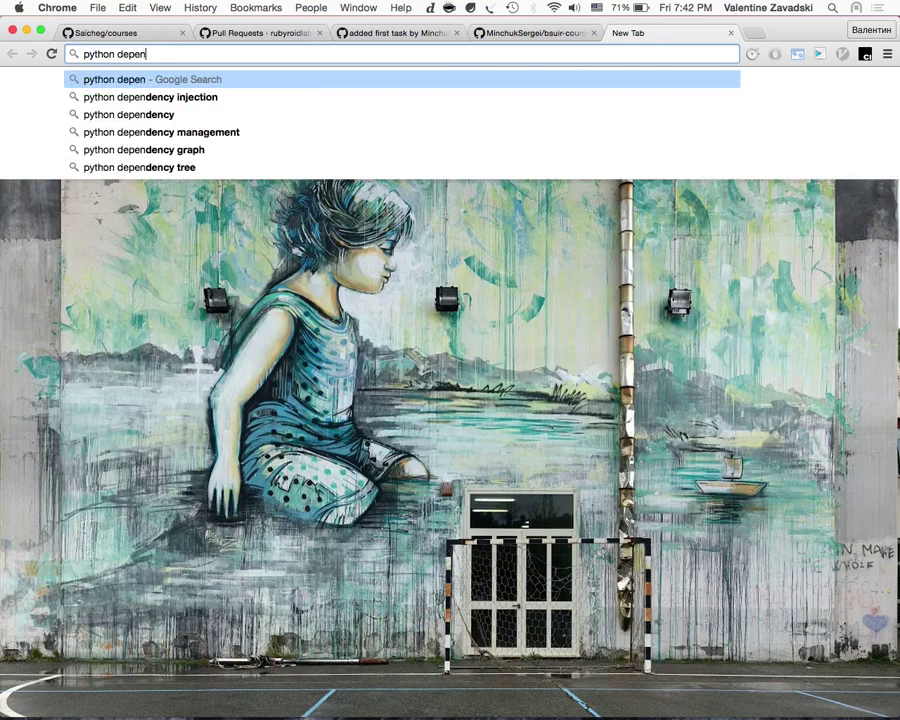
key("Down")
key("Down")
key("Down")
key("Return")
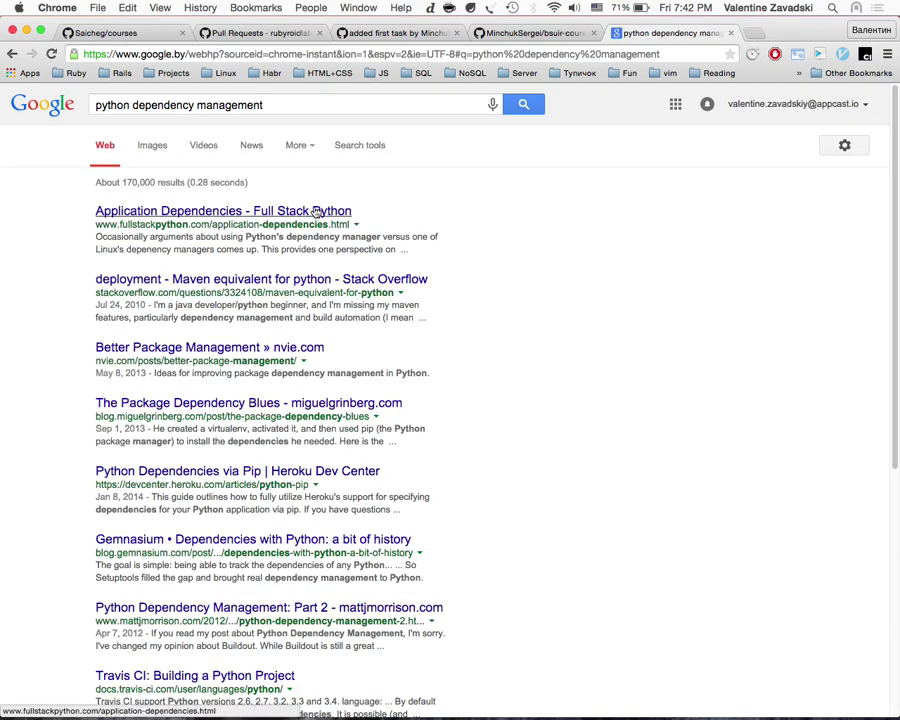
scroll(272, 388, "down", 2)
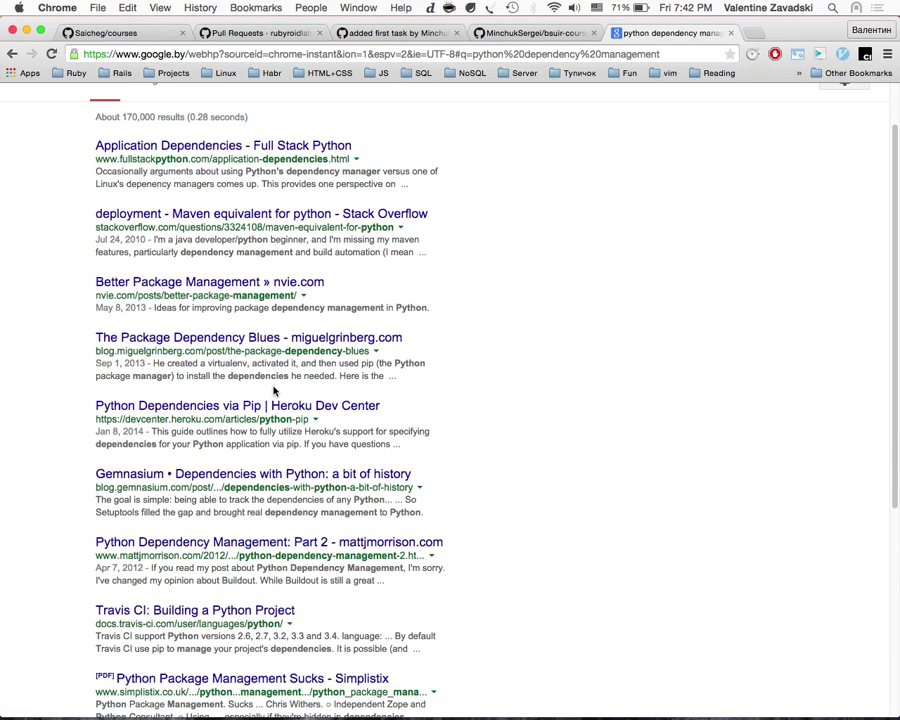
left_click(268, 405)
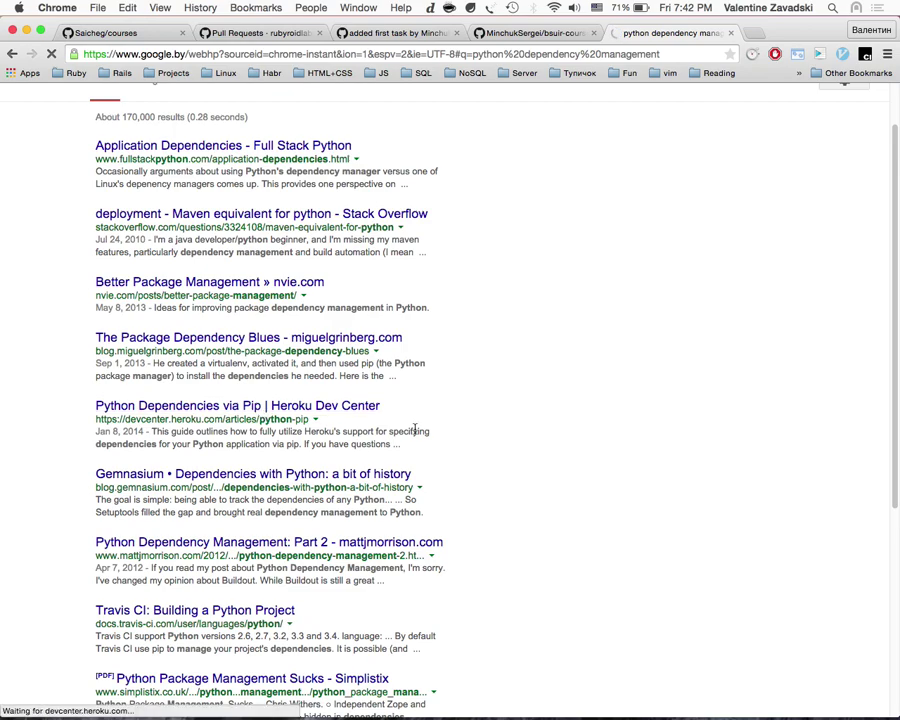
key("ctrl+shift+Tab")
Step: Open open.rb full-window with the file tree hidden and skim it end to top
key("super+Tab")
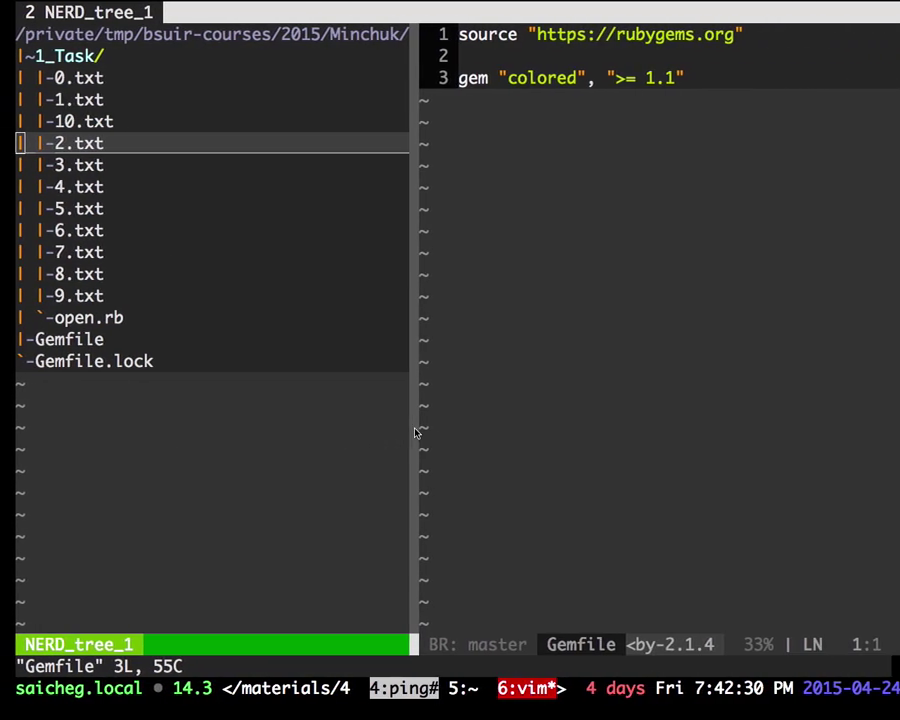
key("k")
key("G")
key("k")
key("k")
key("Return")
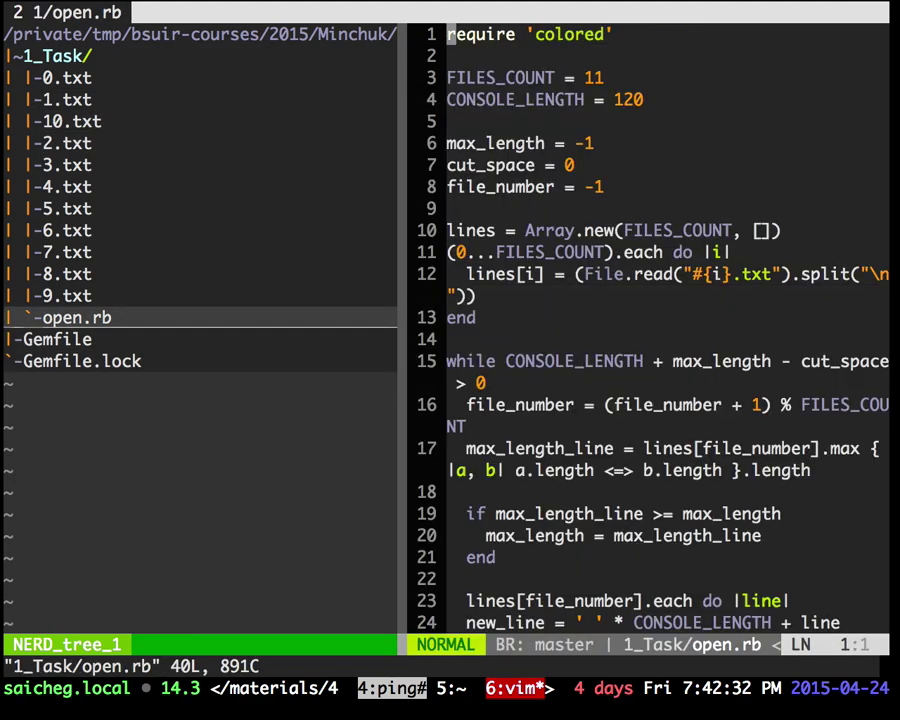
key("ctrl+n")
key("G")
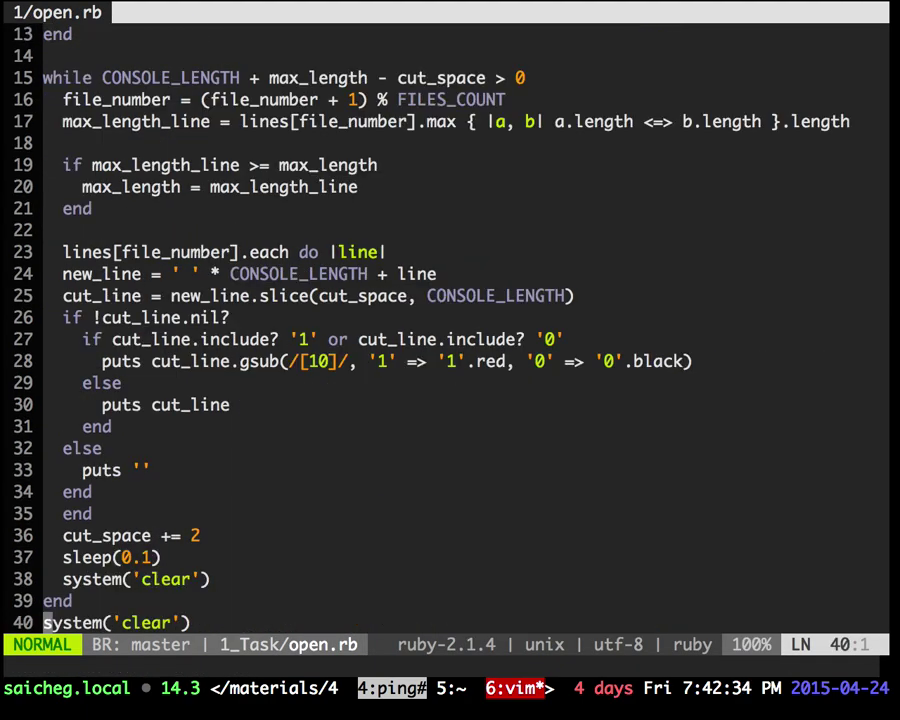
key("g")
key("g")
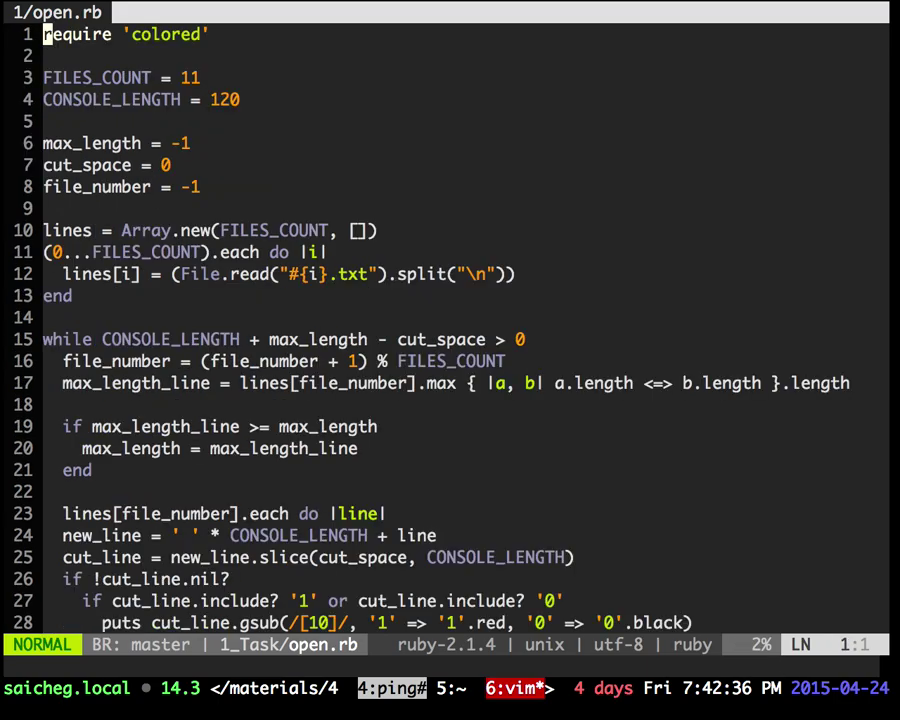
Step: Check the GitHub tab, then list the Minchuk folder's files in the shell
key("ctrl+Left")
key("ctrl+Right")
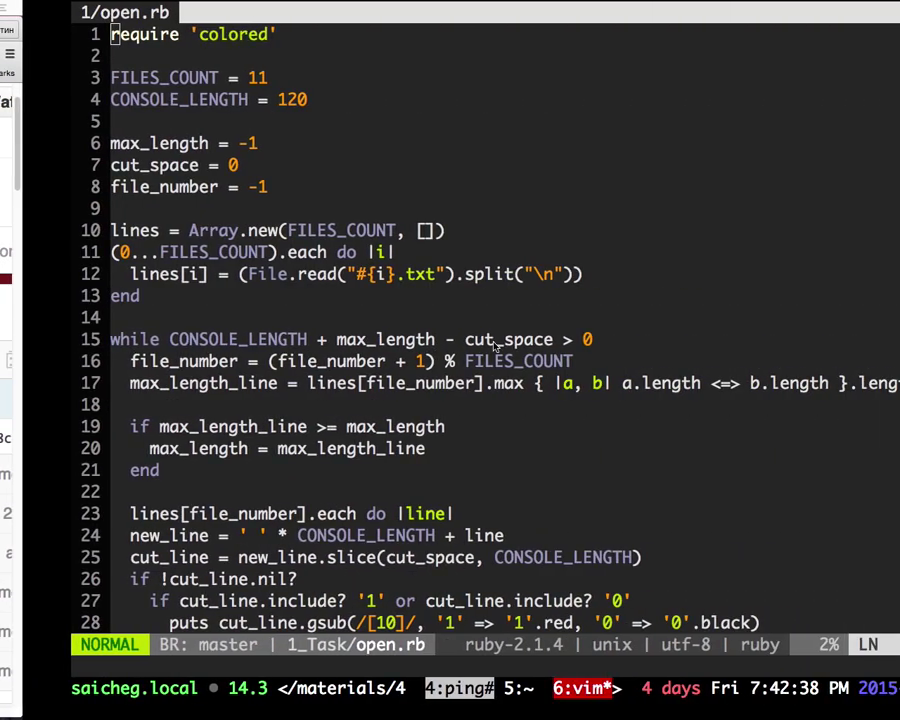
key("ctrl+b")
type("ndle instal")
type("ls")
key("Return")
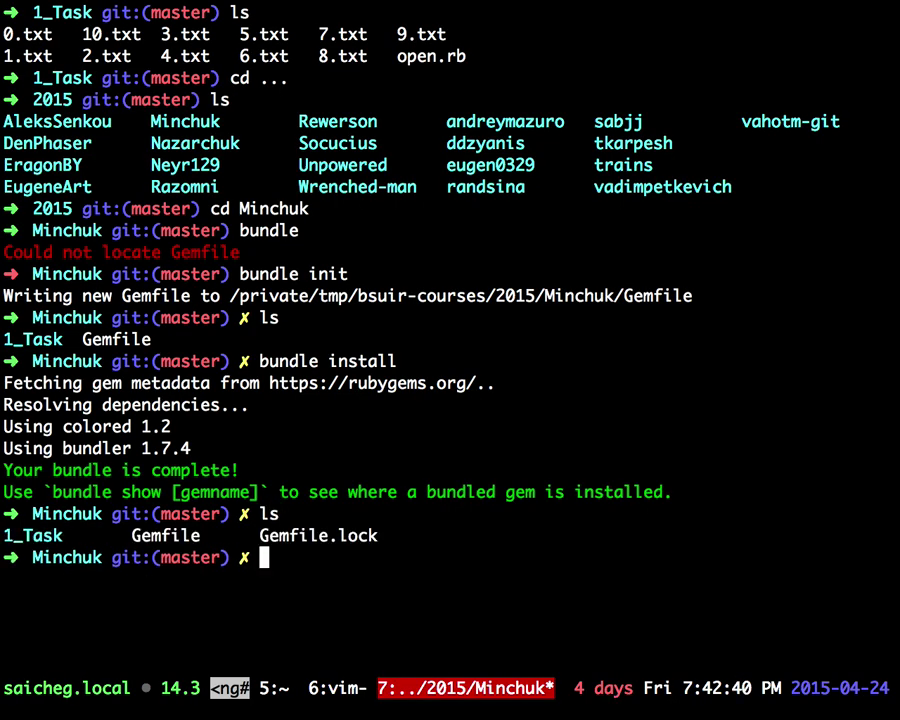
key("ctrl+c")
type("cd ")
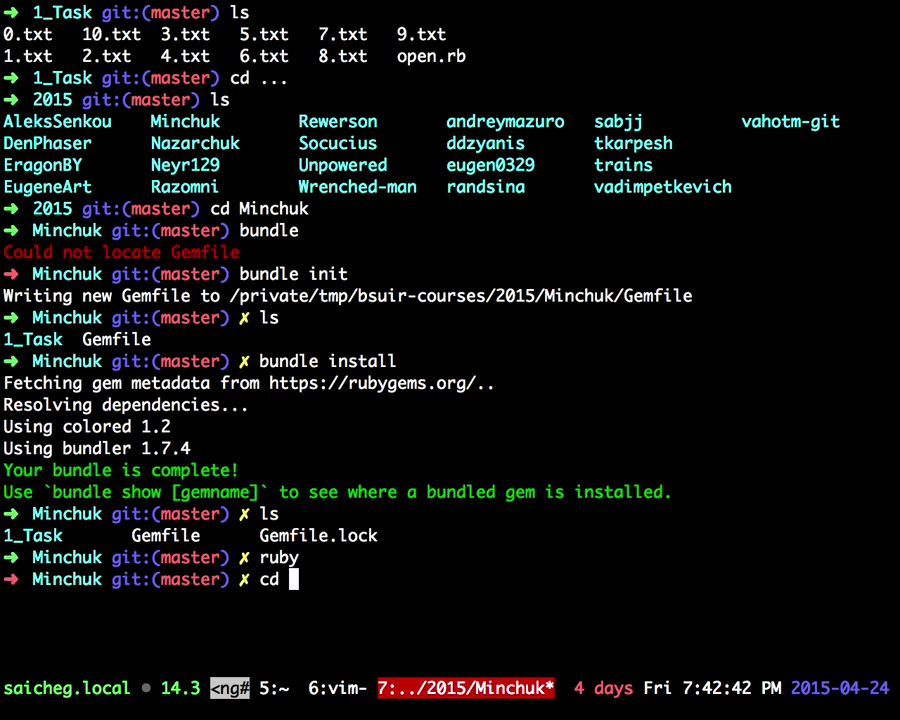
type("!")
key("Return")
Step: Enter 1_Task and run `ruby open.rb` twice, stopping the animation with Ctrl+C each time
type("cd 1_Task")
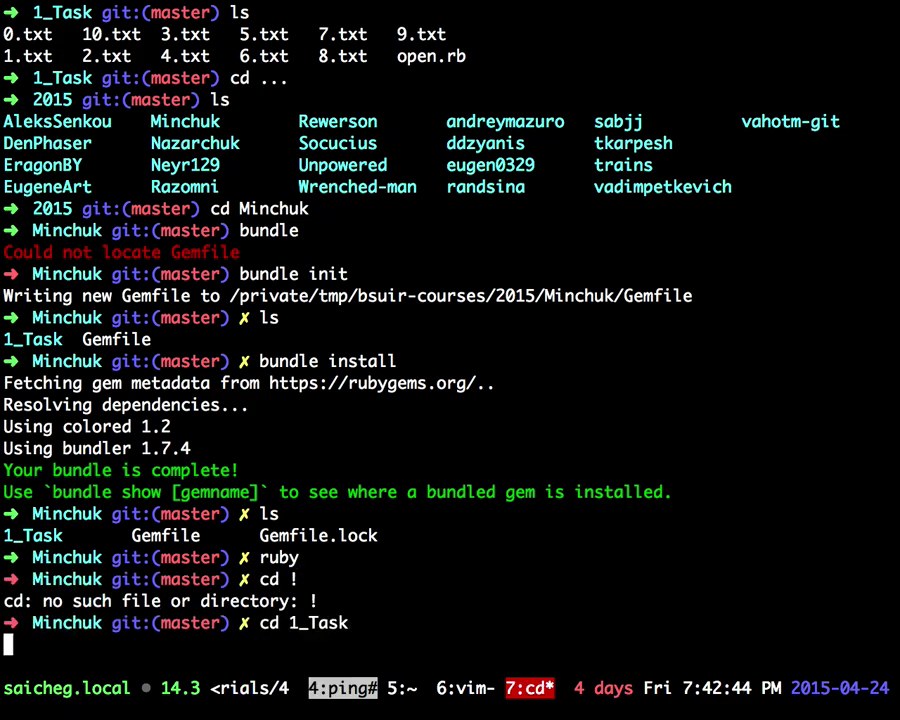
key("Return")
type("ls")
key("Return")
type("ruby open.rb")
key("Return")
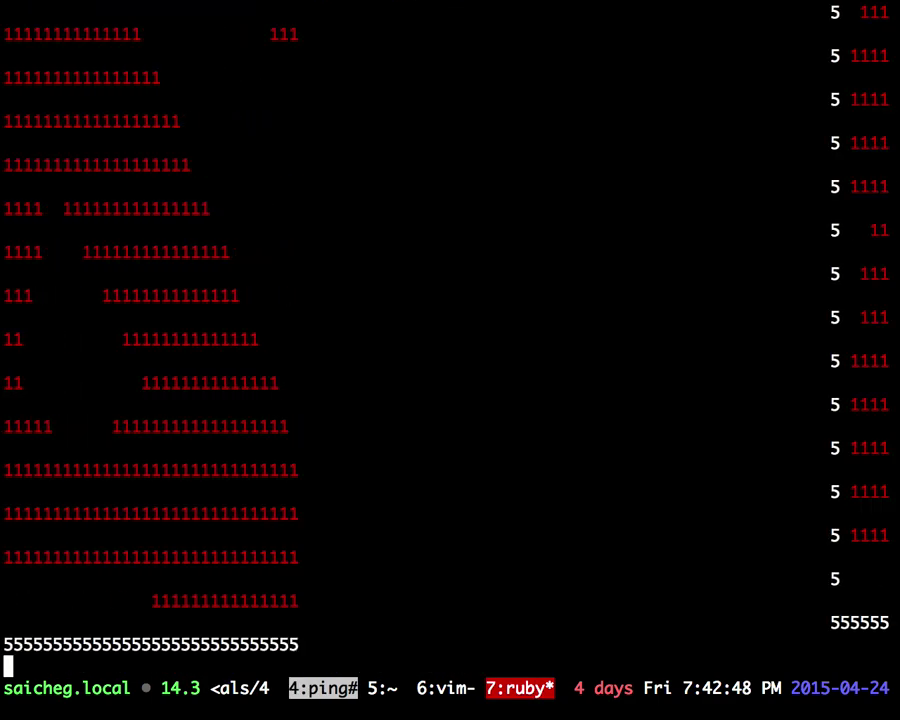
key("ctrl+c")
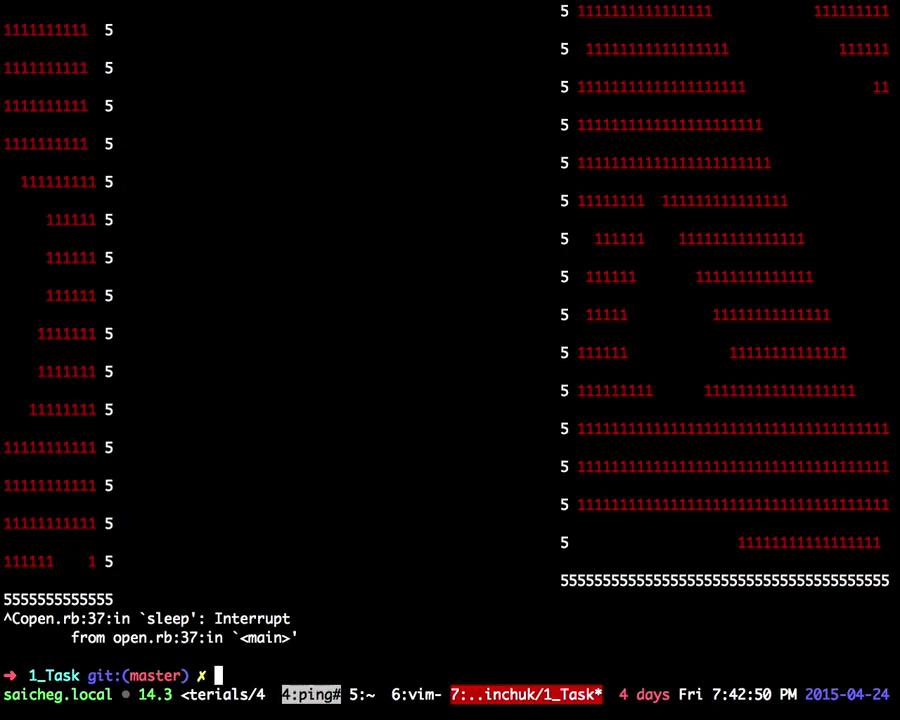
key("ctrl+l")
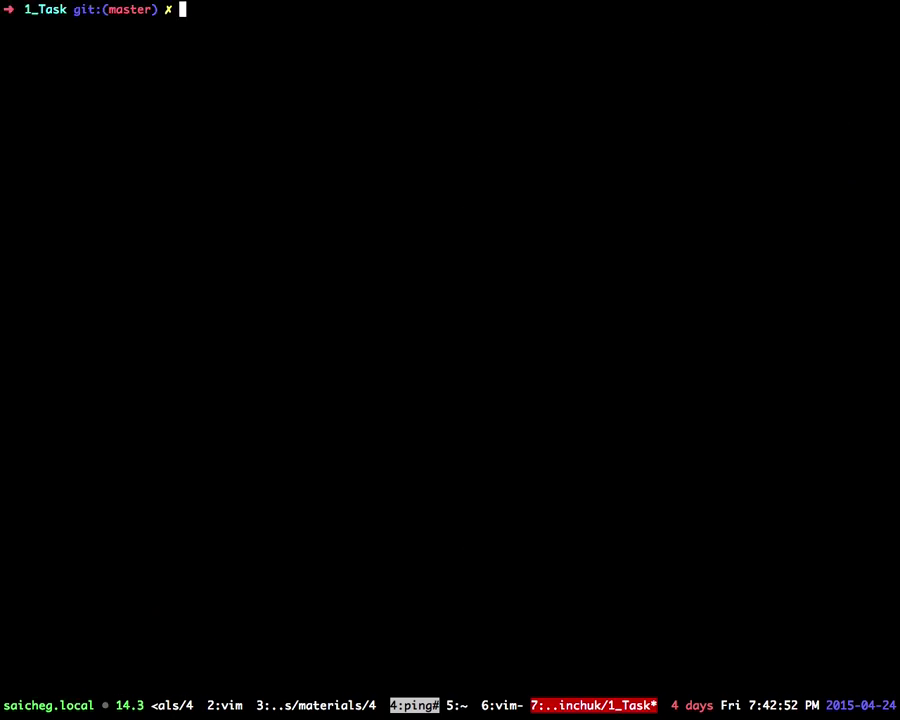
key("Up")
key("Return")
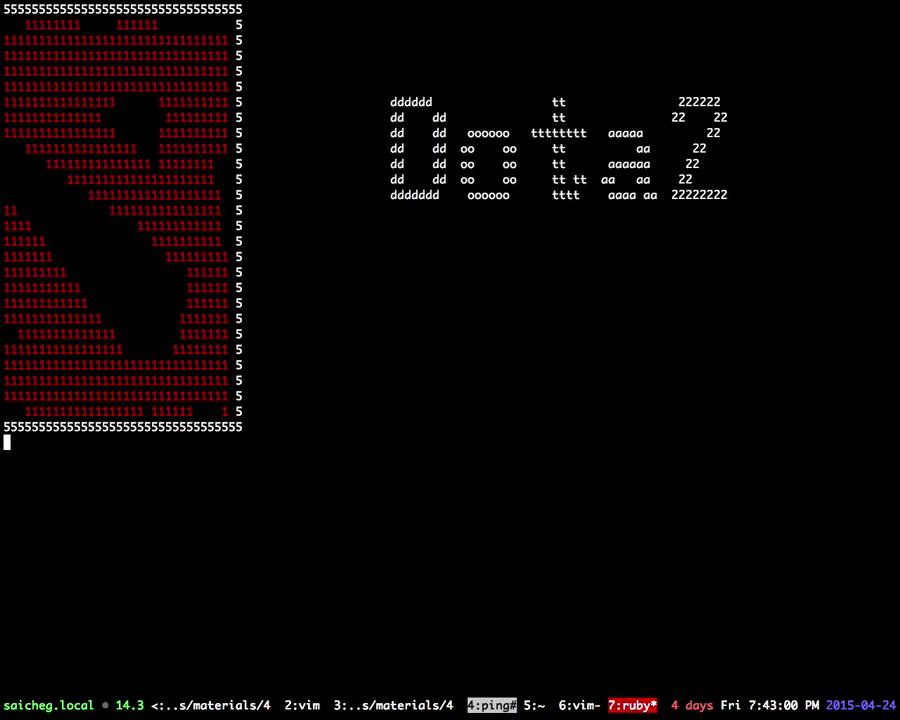
key("ctrl+c")
Step: Toggle tmux between windows 6 and 7, settling on open.rb's source in window 6
key("ctrl+b")
key("6")
key("ctrl+b")
key("7")
key("ctrl+b")
key("6")
key("ctrl+b")
key("7")
key("ctrl+b")
key("6")
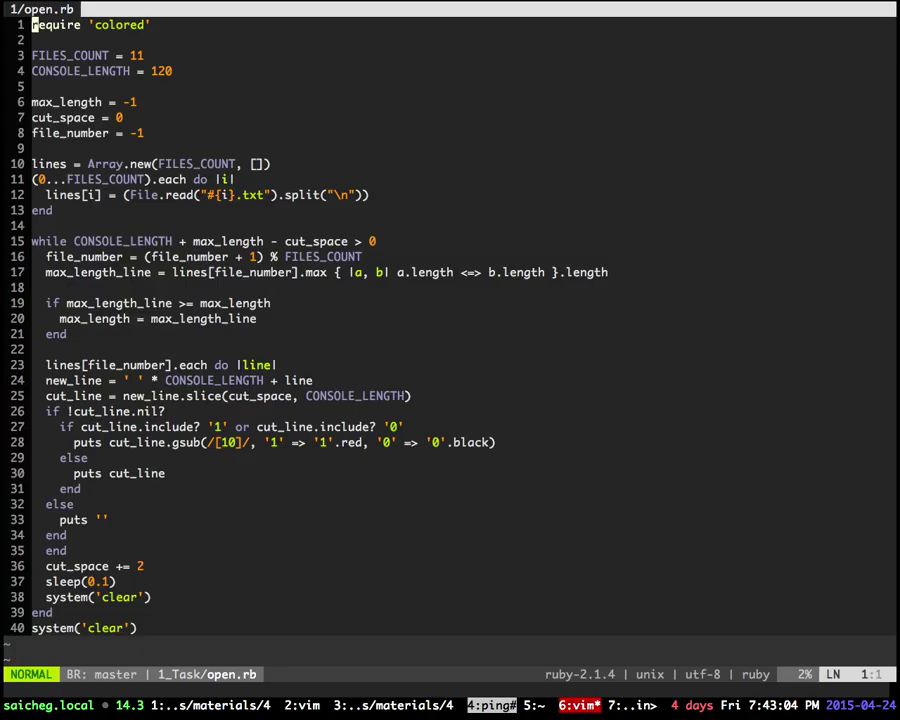
key("ctrl+Left")
Step: Close the repository tab and view the Files changed tab of PR #26 'added first task'
scroll(588, 296, "up", 5)
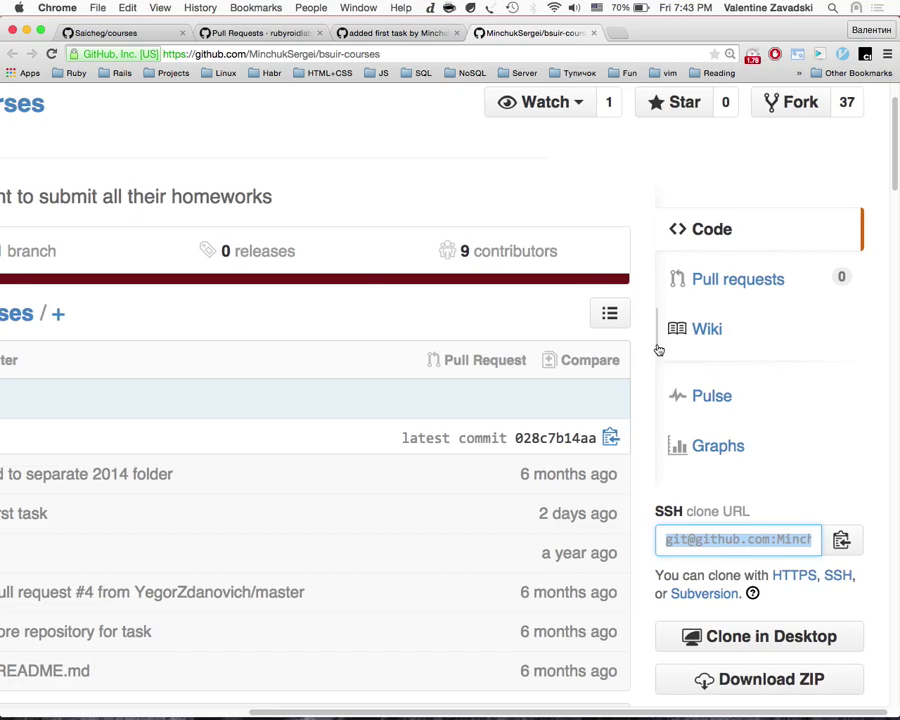
scroll(684, 352, "down", 5)
key("ctrl+Up")
key("ctrl+Up")
scroll(480, 221, "right", 5)
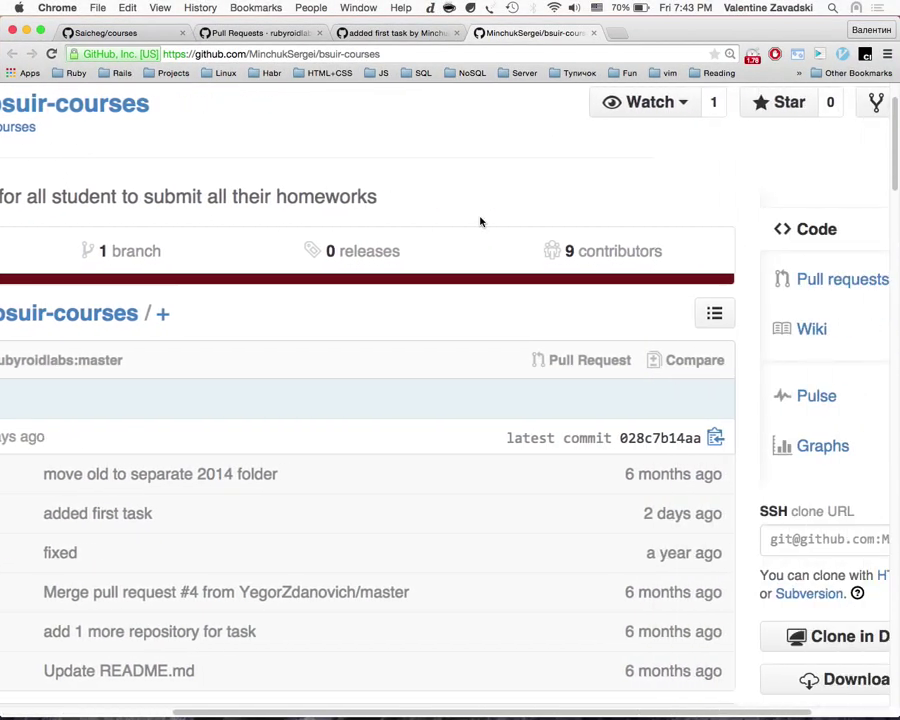
key("super+w")
scroll(532, 265, "down", 4)
scroll(529, 266, "up", 4)
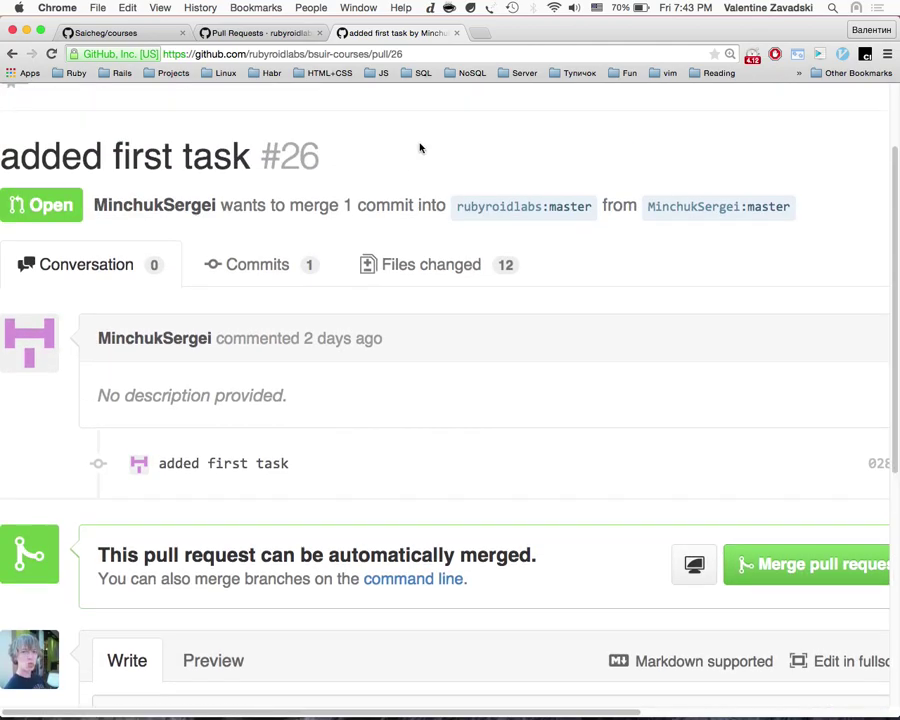
left_click(435, 267)
Step: Launch Monodraw through Spotlight on the empty Desktop 2
key("ctrl+Up")
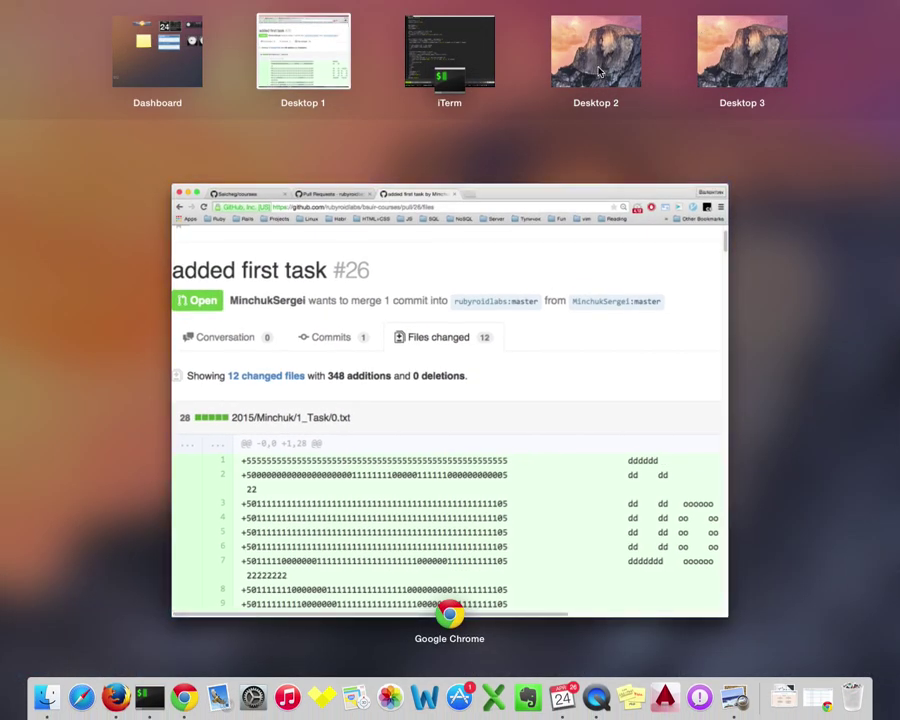
left_click(598, 65)
key("super+space")
type("m")
key("Return")
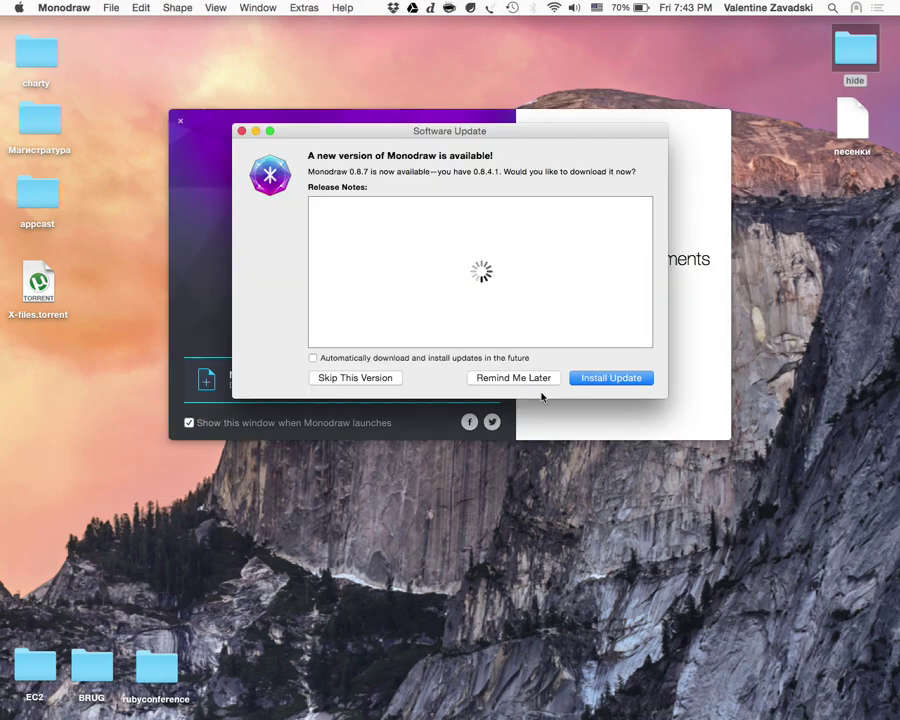
Step: Postpone the update, start a new drawing, and add an enlarged 'I LOVE BSU' text box
left_click(514, 378)
left_click(272, 384)
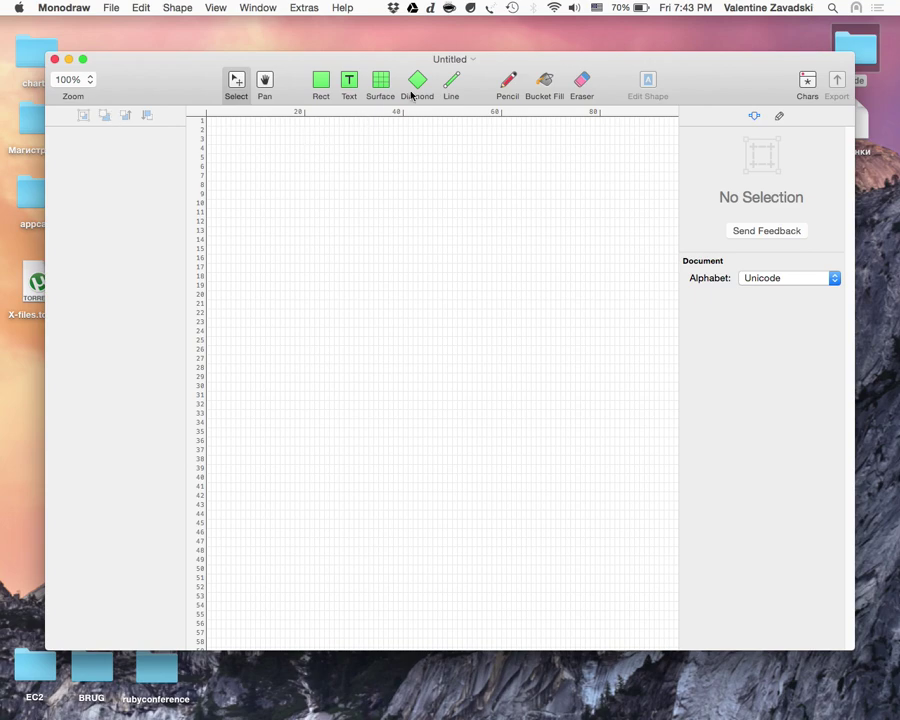
left_click(348, 85)
left_click(340, 333)
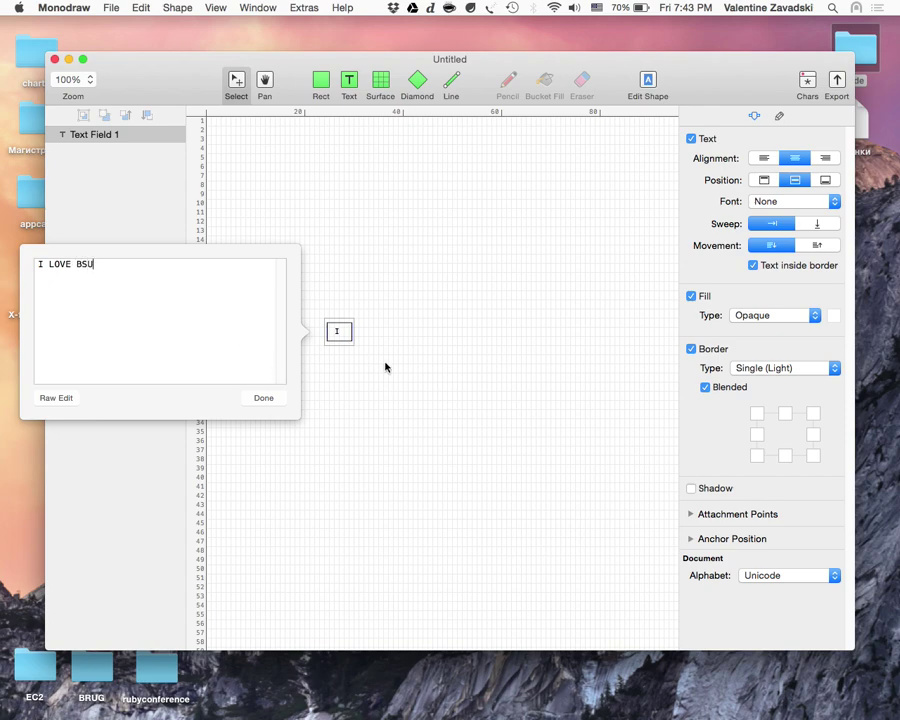
left_click(264, 400)
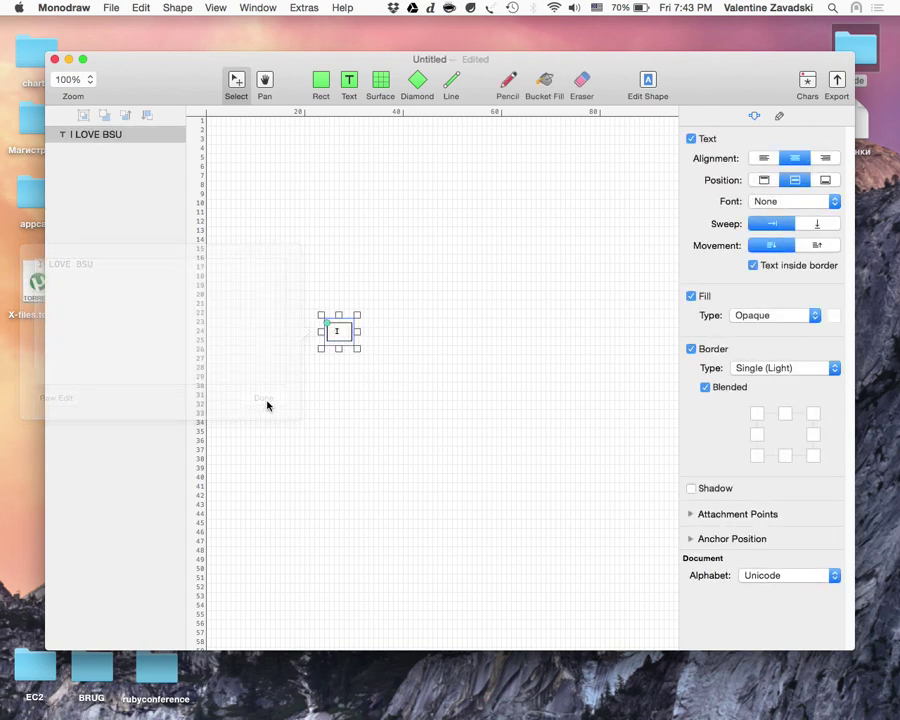
left_click_drag(356, 347, 515, 430)
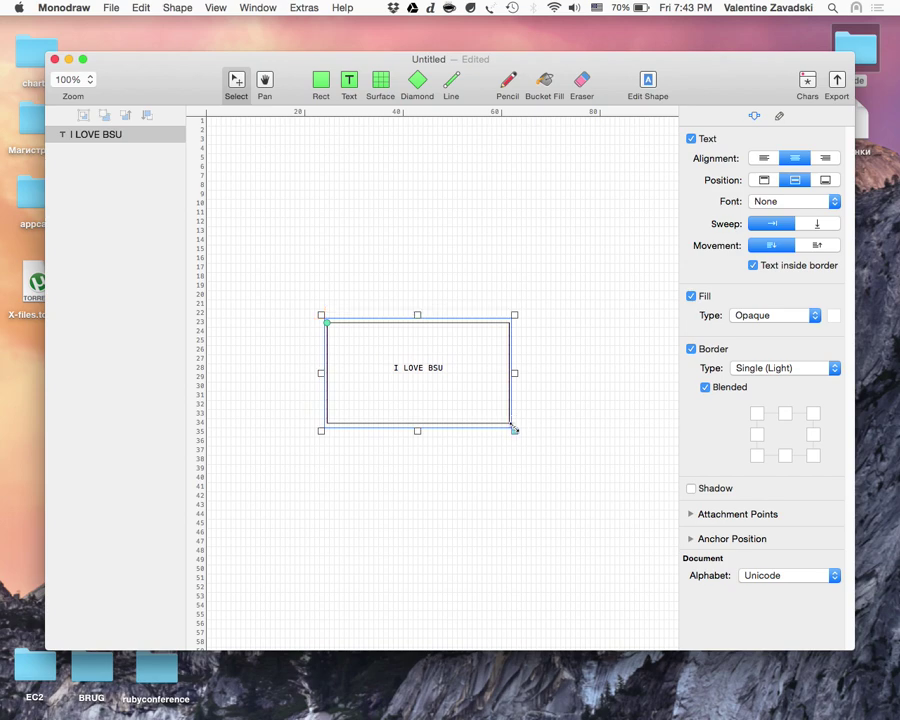
Step: Try the Digital font on the text, reposition the box, and maximise the window
double_click(453, 395)
left_click(466, 367)
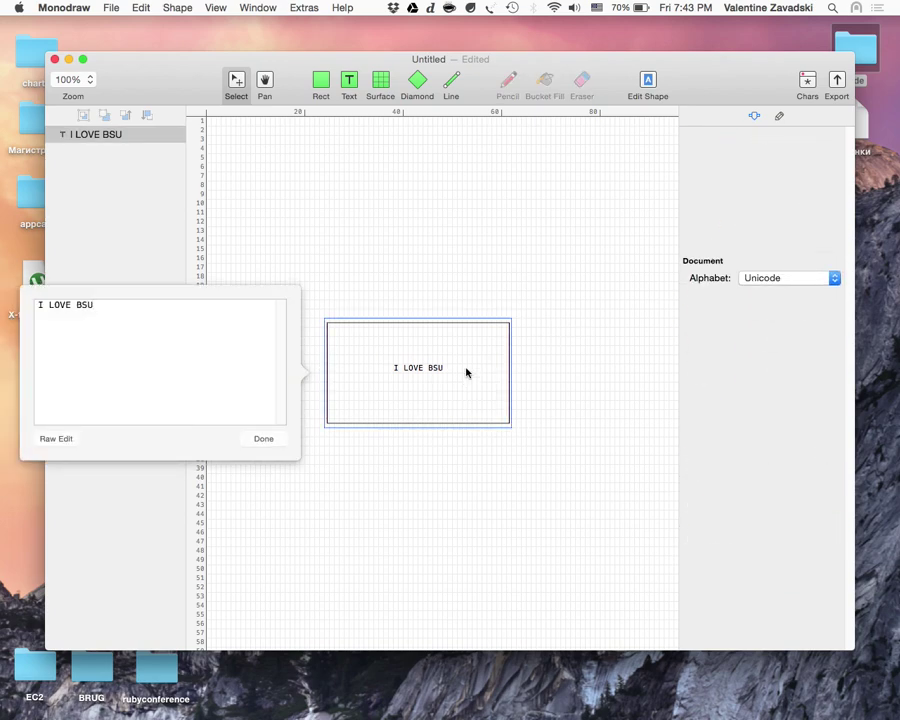
left_click(834, 201)
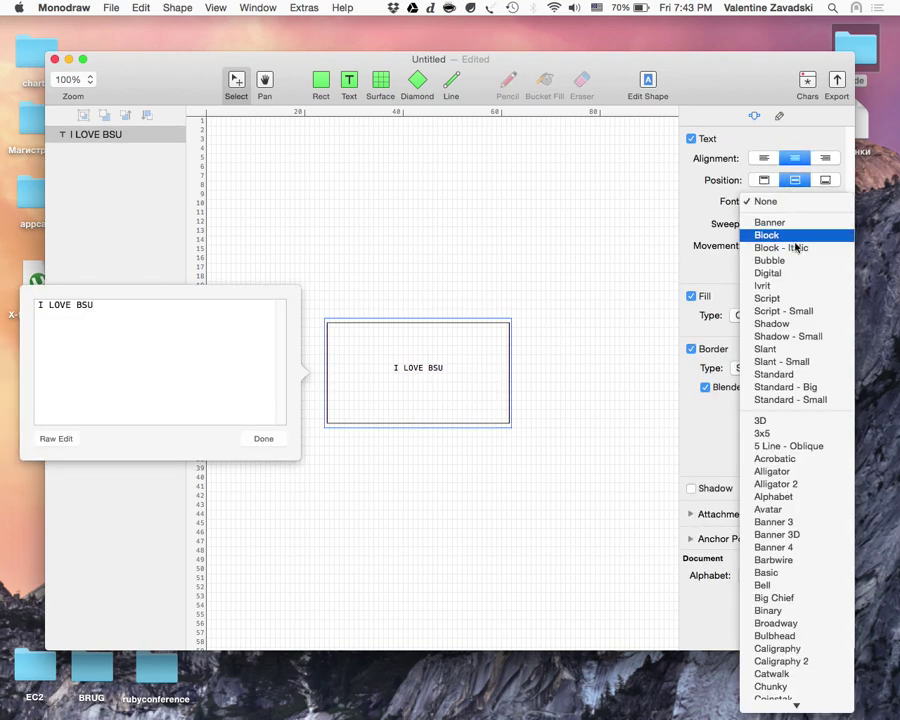
left_click(795, 275)
left_click_drag(506, 424, 680, 545)
left_click(284, 448)
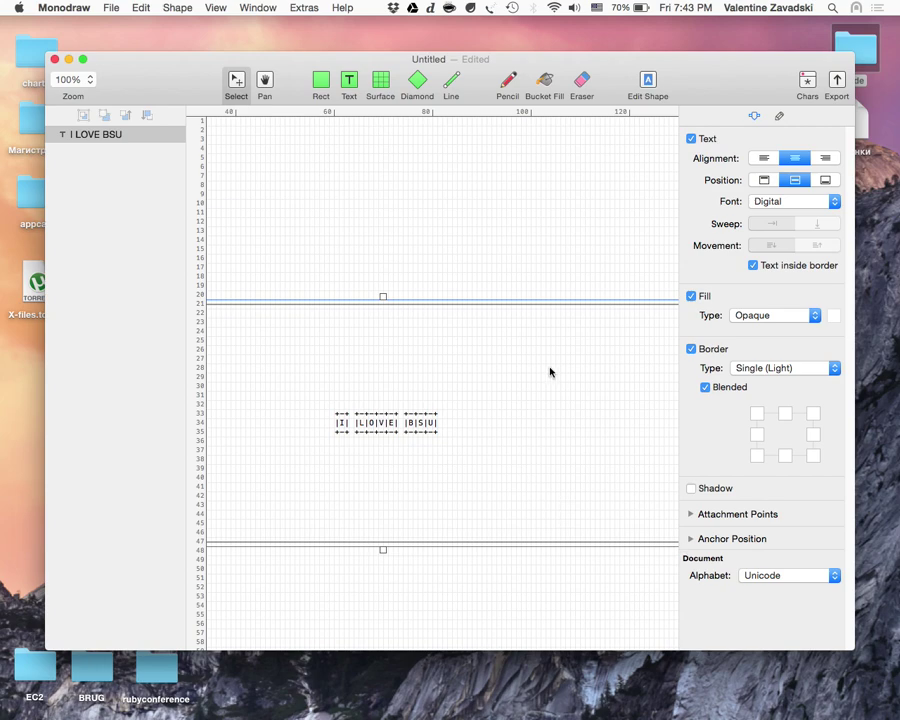
left_click_drag(589, 481, 536, 402)
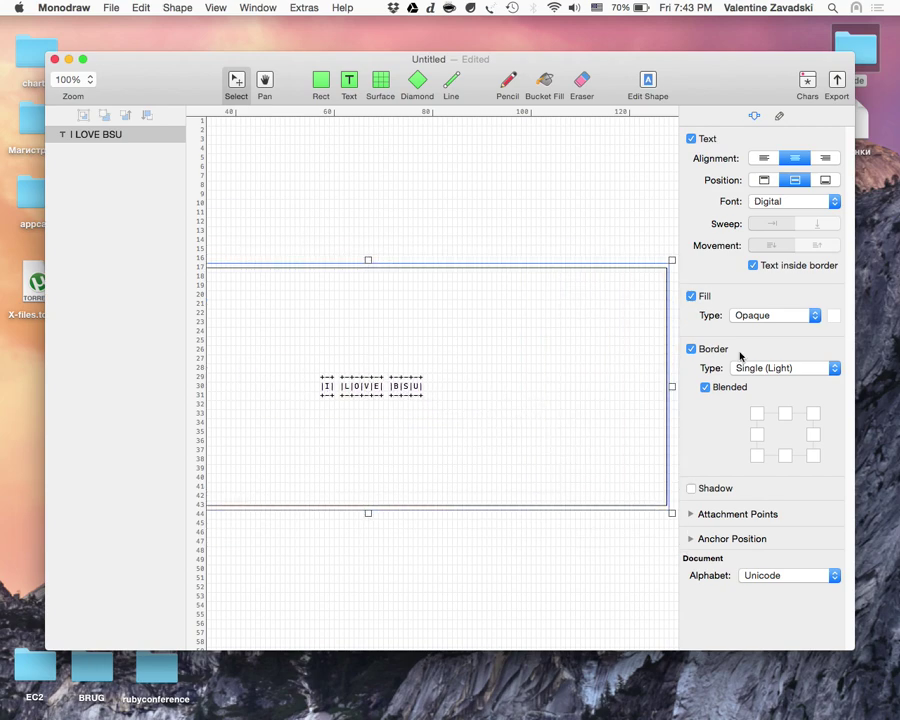
key("super+alt+f")
Step: Switch the lettering to the 3x5 font, then to the 3D font
double_click(565, 408)
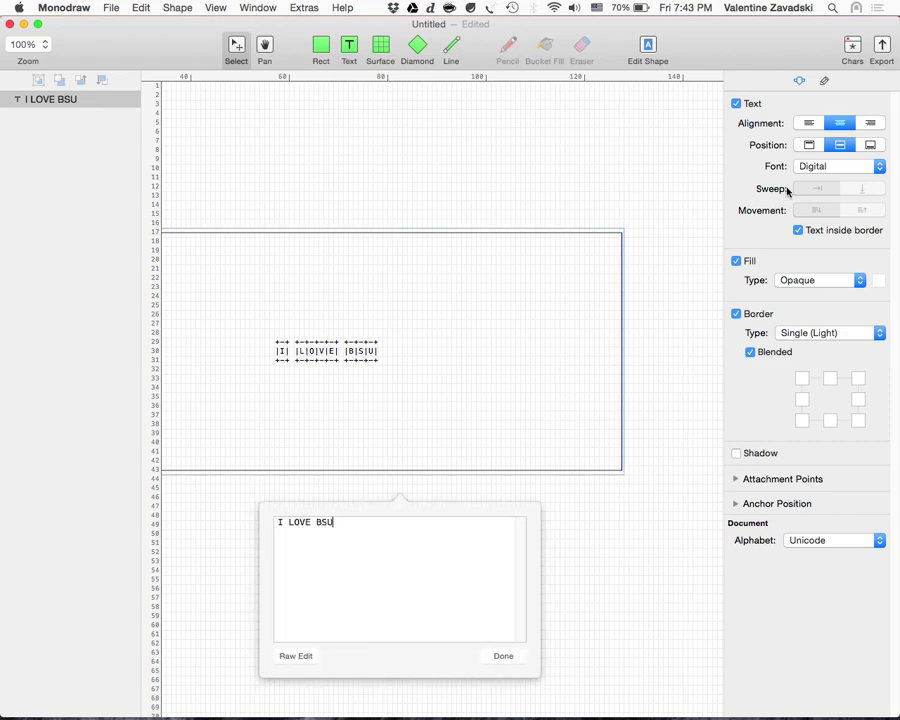
left_click(829, 168)
left_click(838, 330)
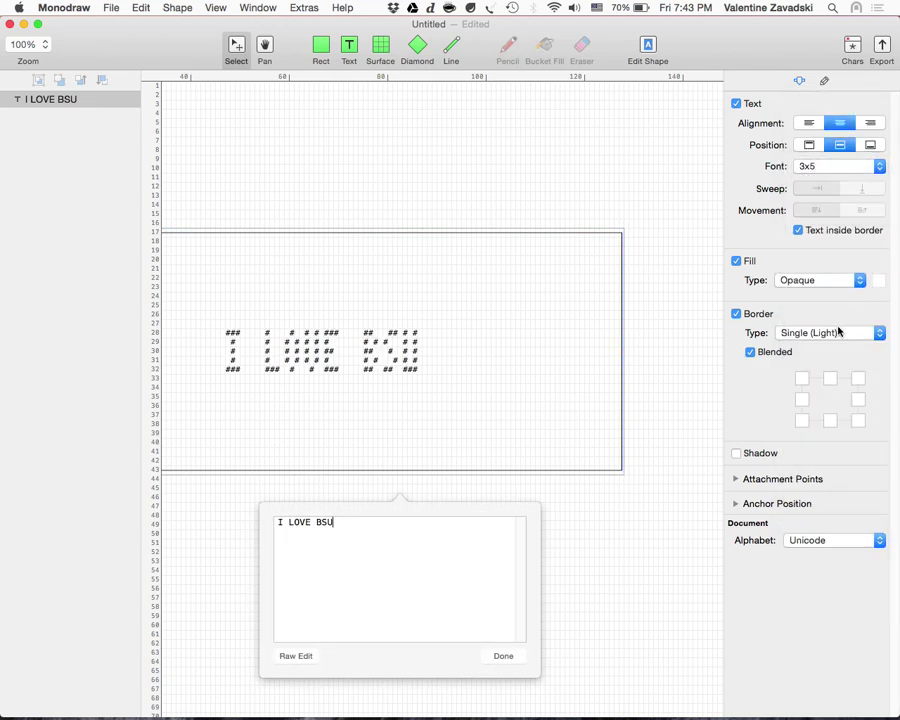
left_click(810, 168)
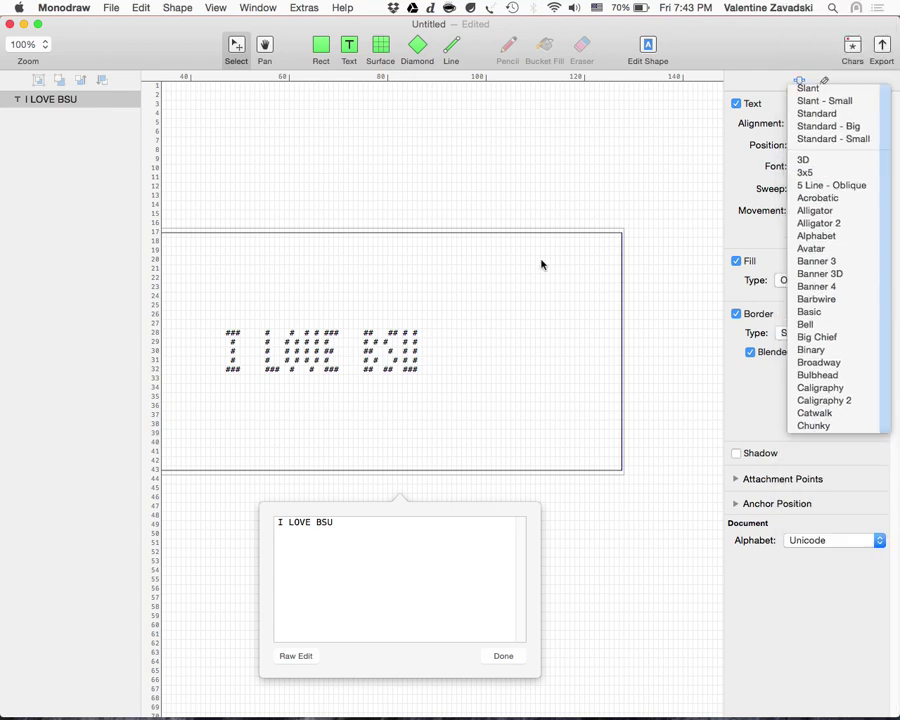
key("Up")
key("Return")
Step: Widen, resize and reposition the box to frame the 3D banner
left_click_drag(438, 376, 525, 380)
left_click(545, 656)
left_click_drag(441, 382, 384, 407)
left_click_drag(668, 511, 610, 450)
left_click_drag(545, 370, 509, 397)
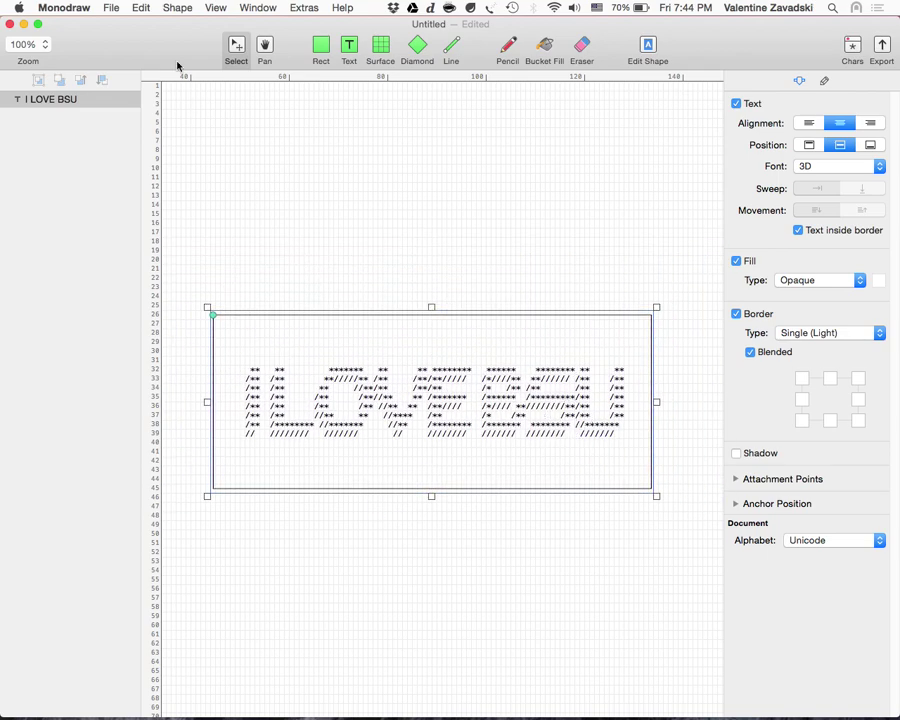
Step: Export the drawing as text to Untitled.txt on the Desktop
left_click(111, 8)
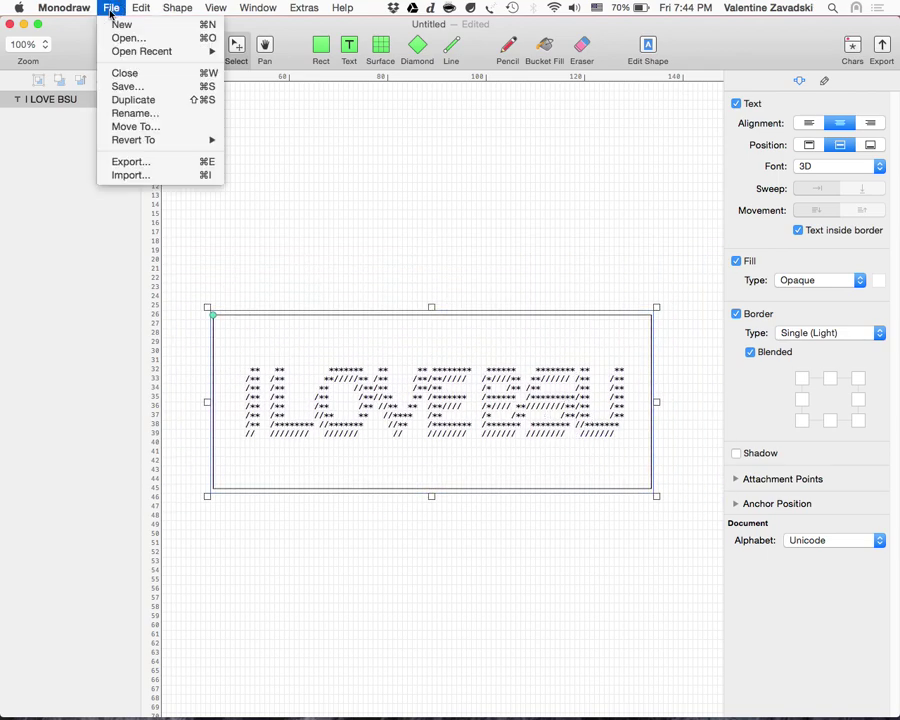
left_click(128, 161)
left_click(540, 240)
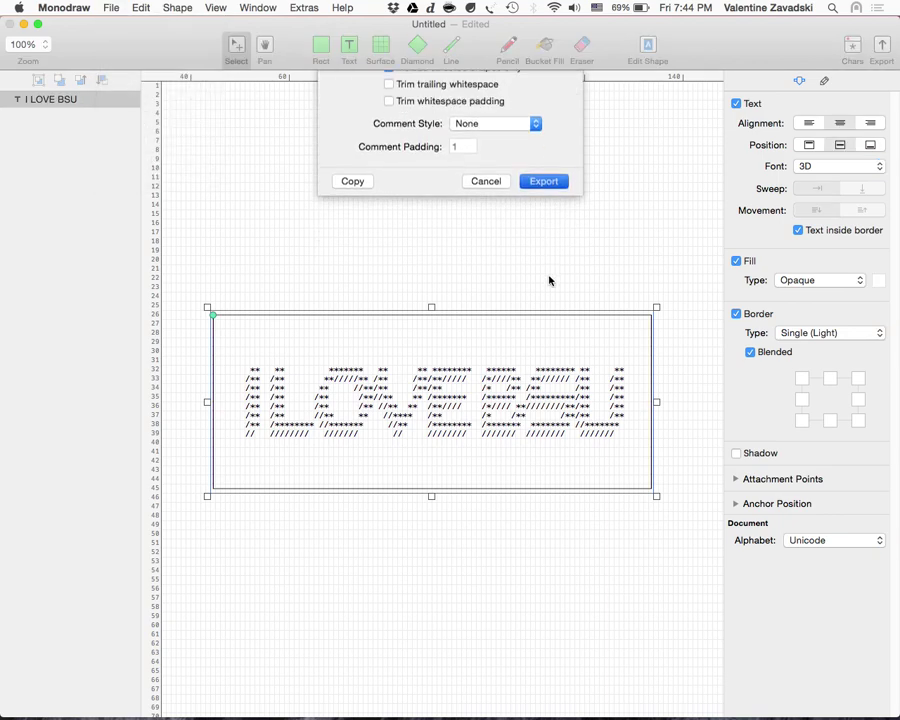
left_click(563, 178)
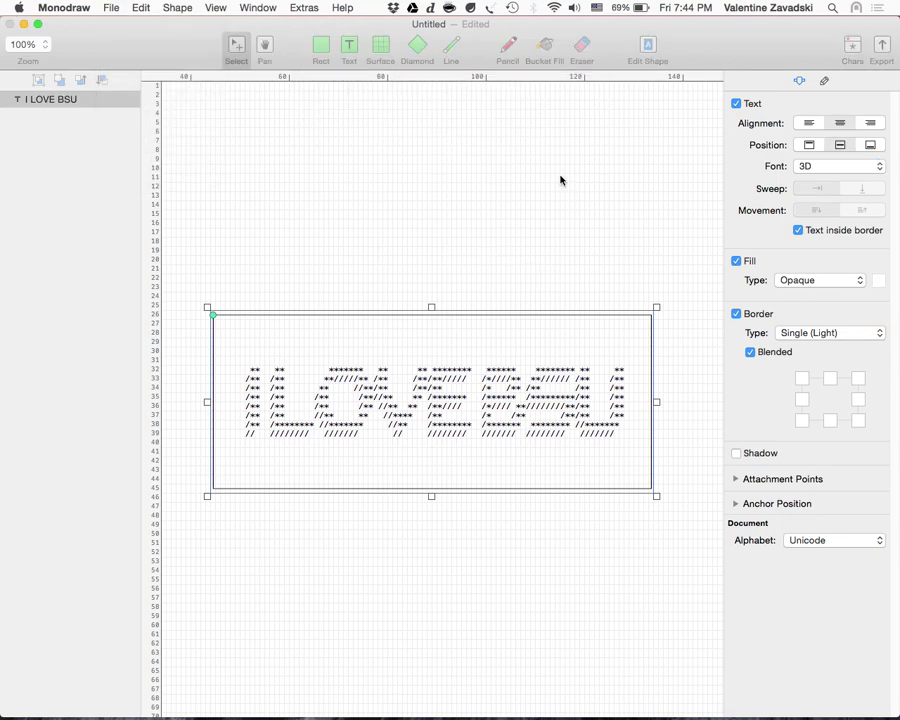
Step: Open Untitled.txt in TextEdit from the third desktop and select all the ASCII art
key("ctrl+Up")
left_click(762, 72)
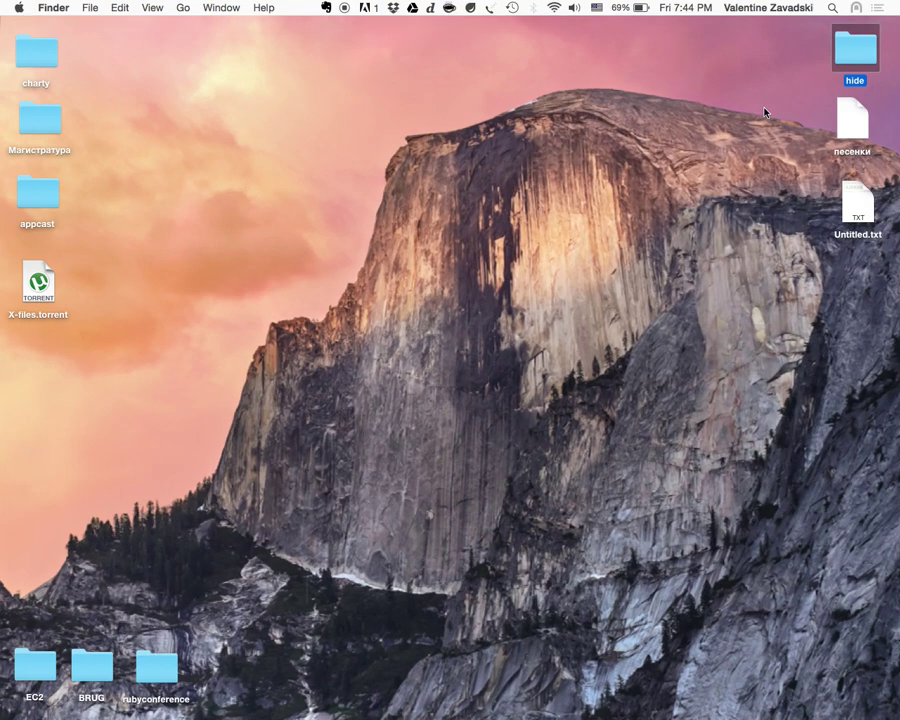
double_click(840, 200)
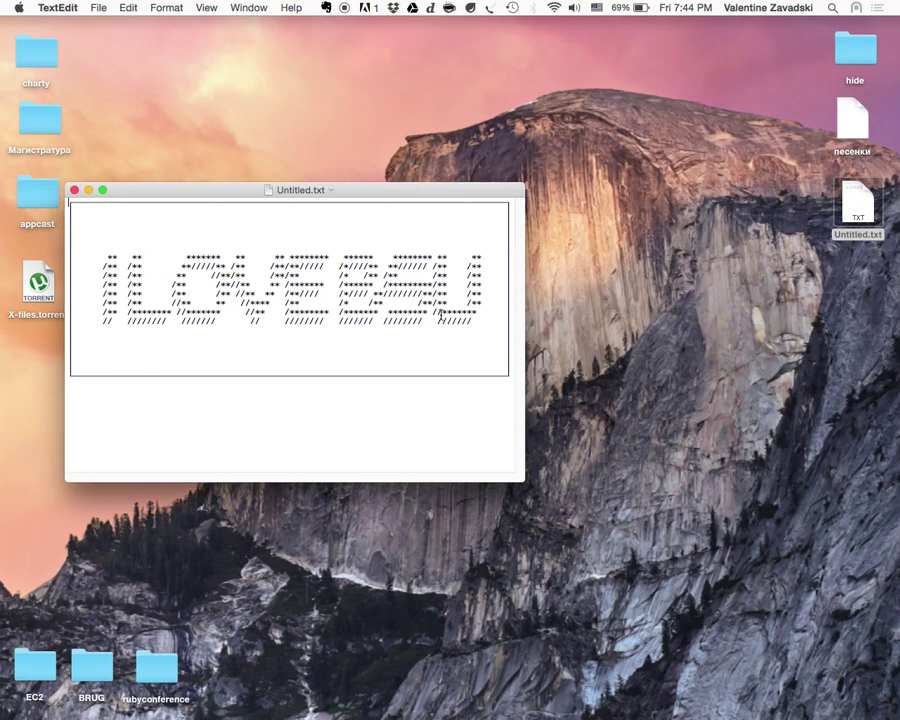
key("super+a")
key("ctrl+Up")
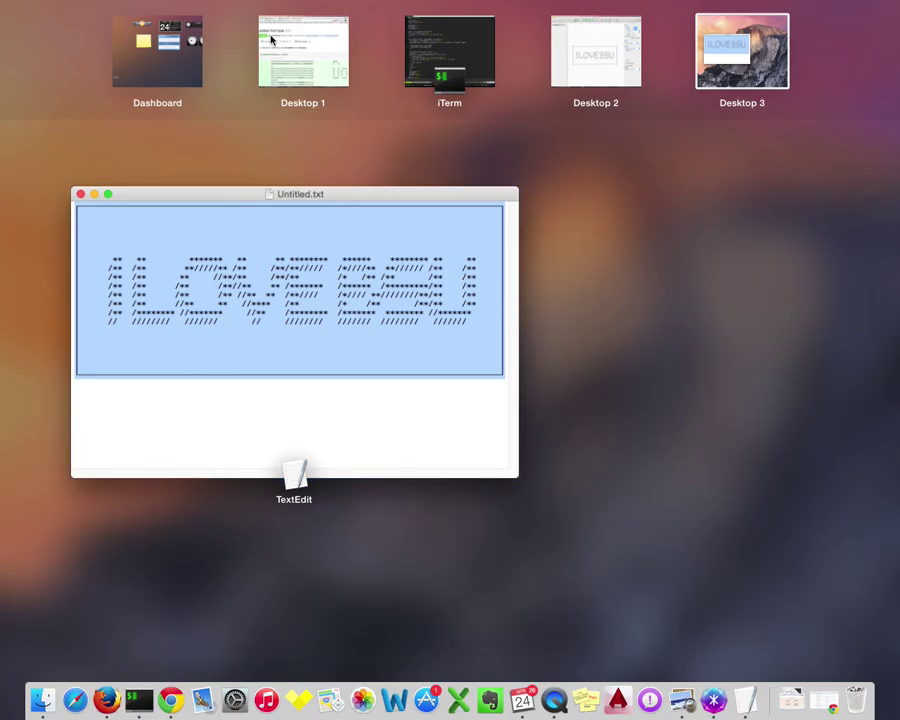
left_click(276, 45)
key("super+t")
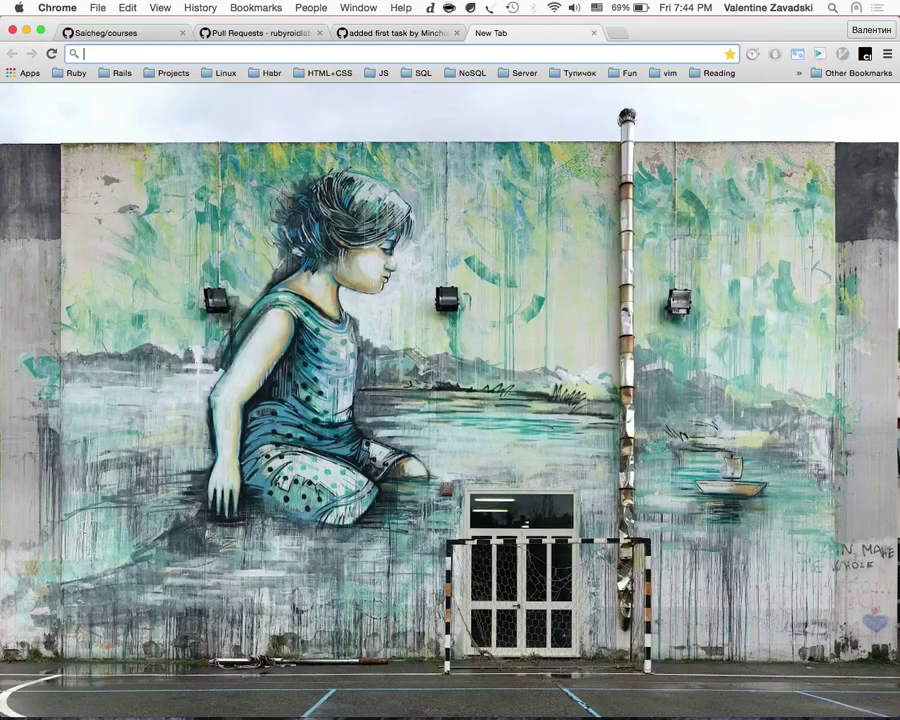
Step: Paste the I LOVE BSU art as a PR #26 comment, post it, and return to Monodraw
key("super+w")
left_click(109, 247)
scroll(311, 400, "down", 3)
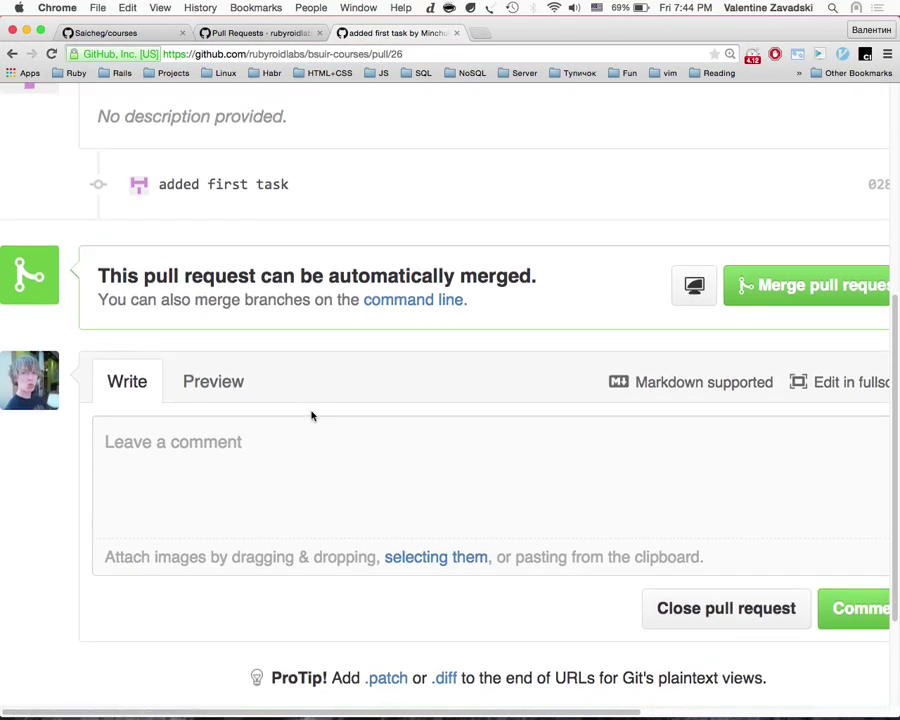
left_click(464, 498)
key("super+v")
left_click(848, 655)
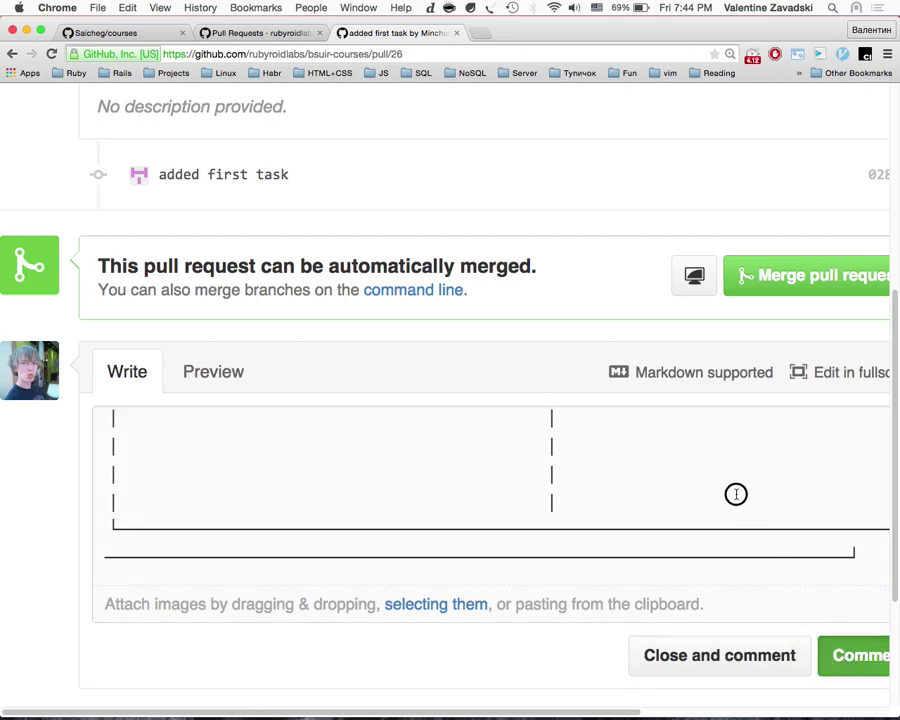
scroll(720, 472, "up", 10)
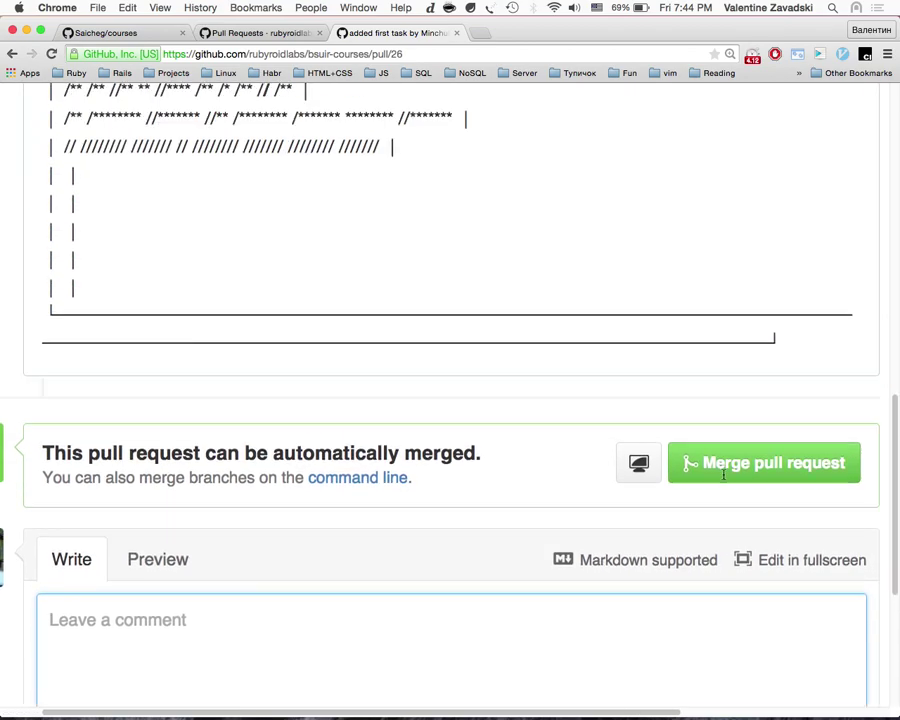
scroll(722, 477, "down", 5)
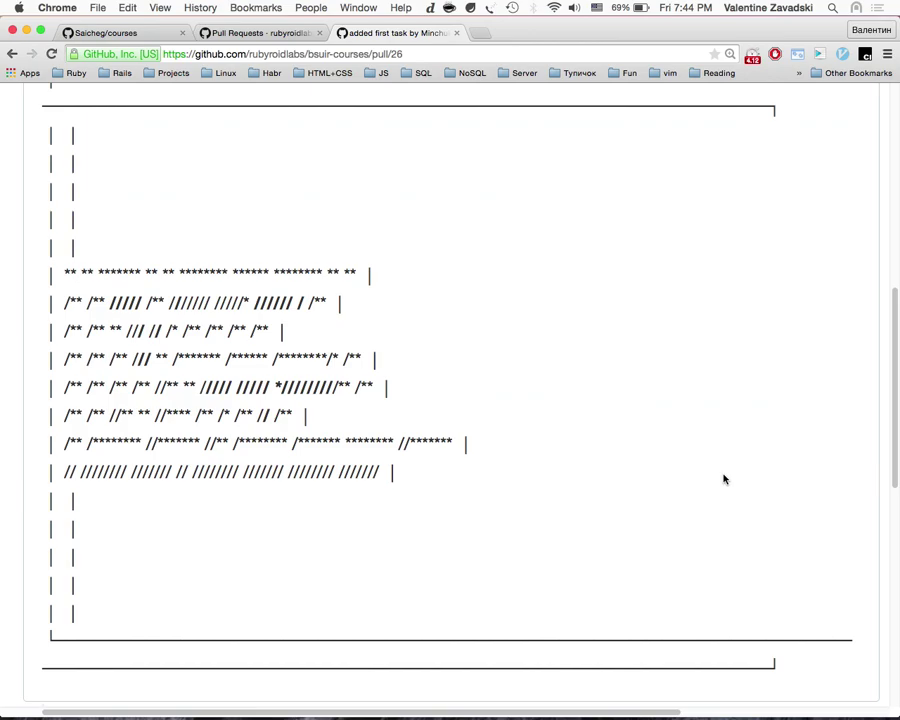
key("ctrl+Up")
left_click(620, 57)
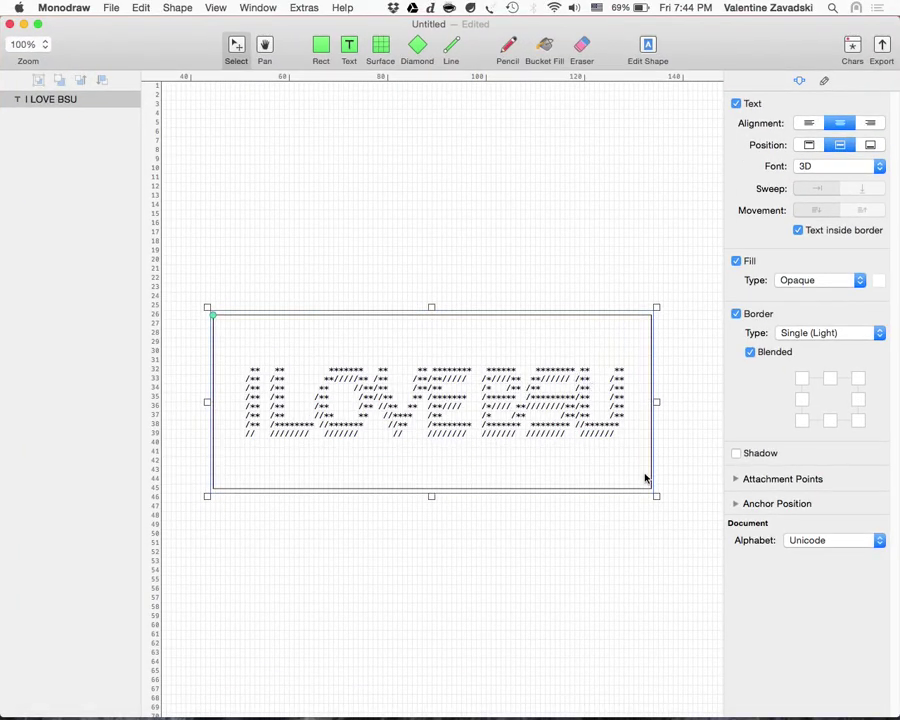
Step: Narrow the I LOVE BSU box so BSU wraps to a second row, and export it as text over Desktop's Untitled.txt
left_click_drag(658, 499, 455, 503)
left_click(112, 7)
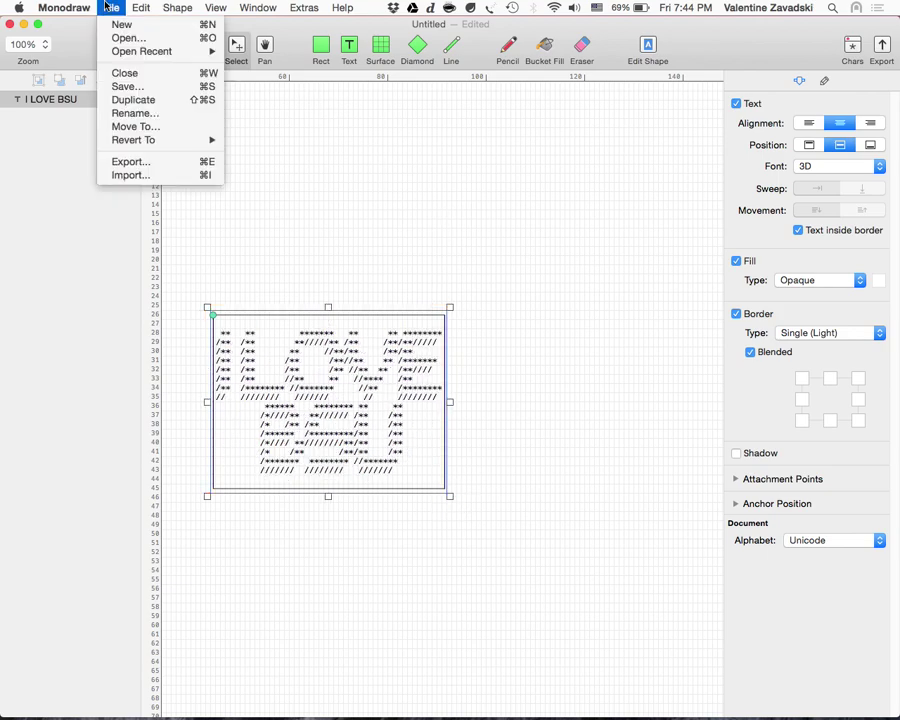
left_click(124, 162)
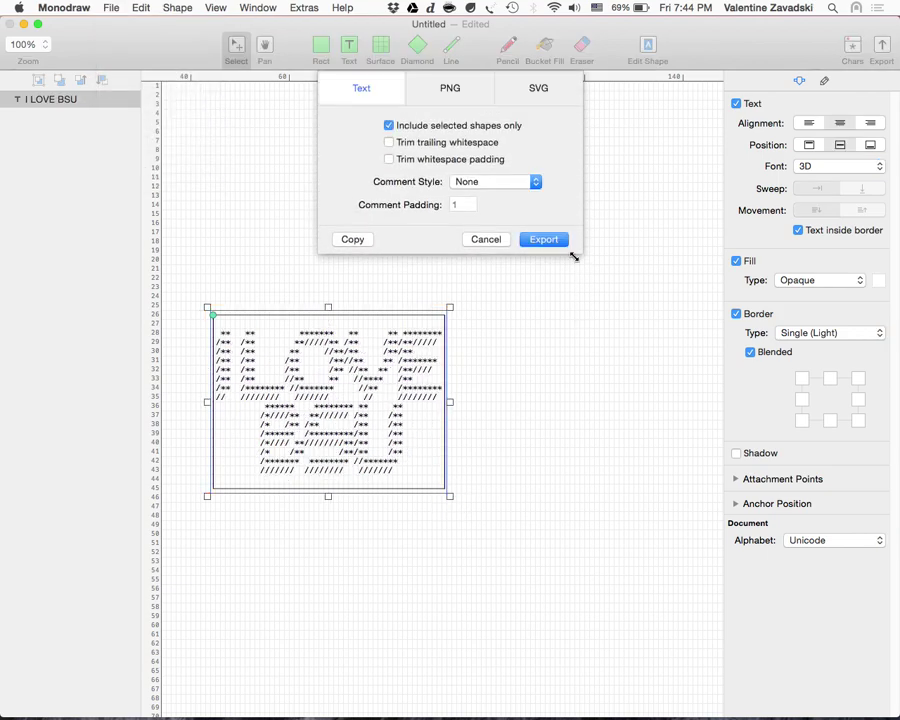
left_click(553, 241)
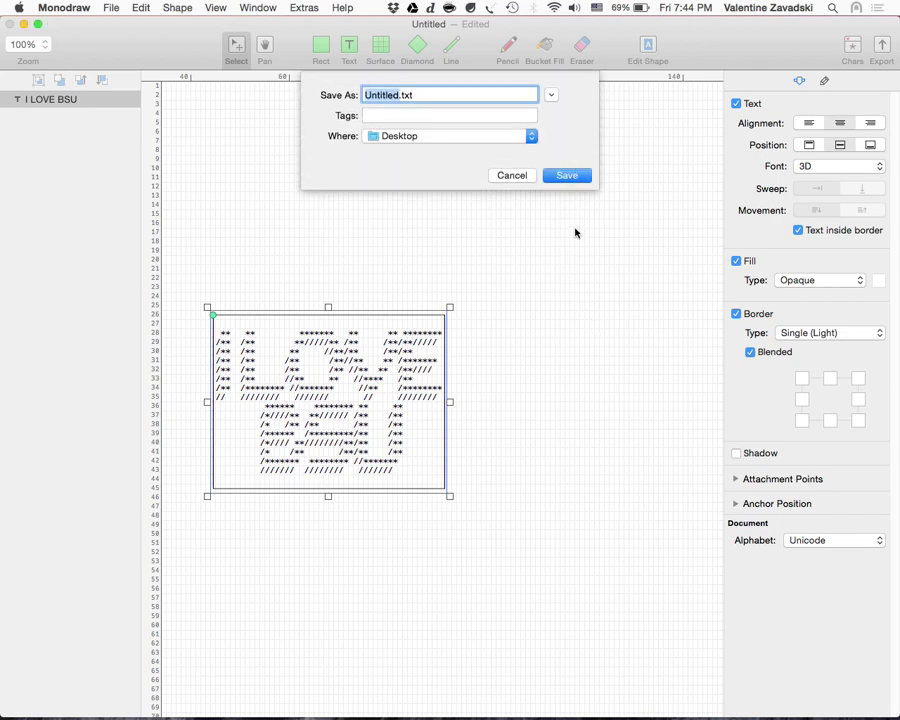
left_click(570, 175)
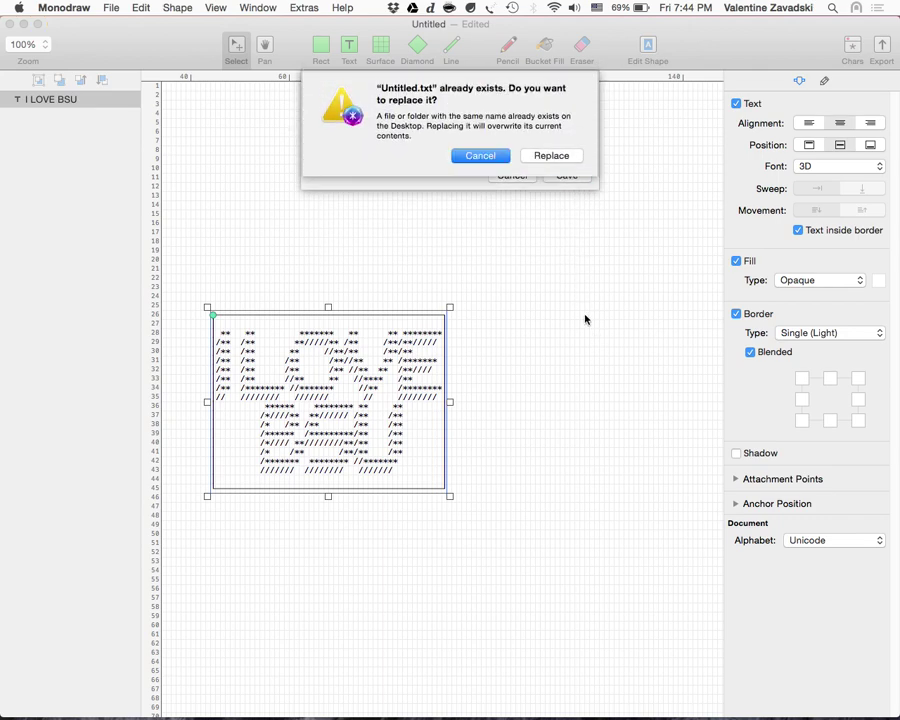
left_click(524, 157)
Step: Switch to the desktop with Untitled.txt open in TextEdit and deselect the banner text
key("ctrl+Up")
left_click(720, 70)
left_click(444, 321)
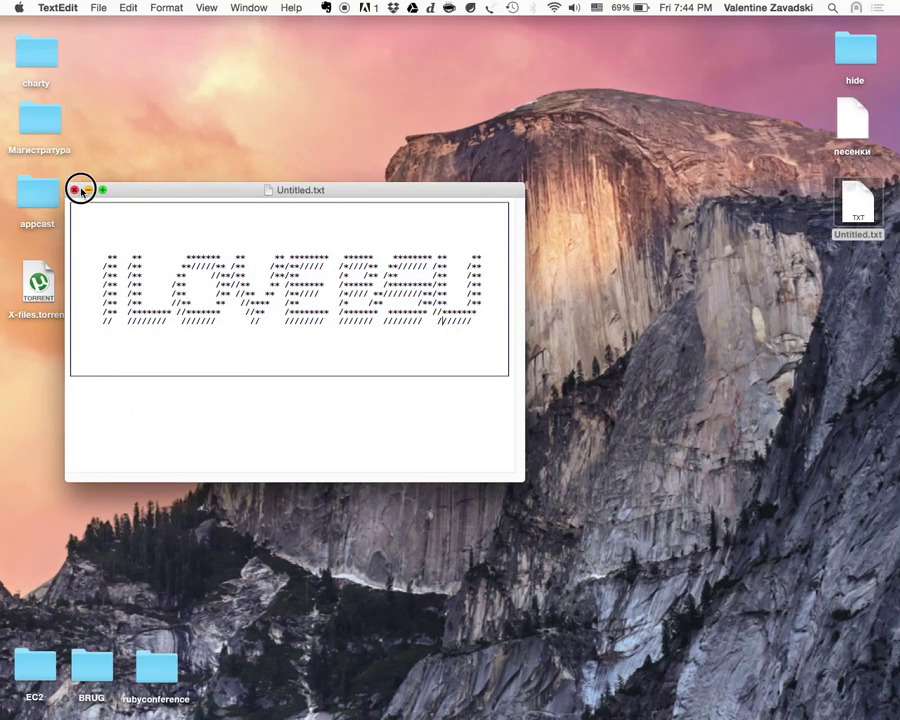
Step: Reopen the freshly exported Untitled.txt in TextEdit and select the whole two-row banner
left_click_drag(86, 189, 78, 194)
left_click(71, 191)
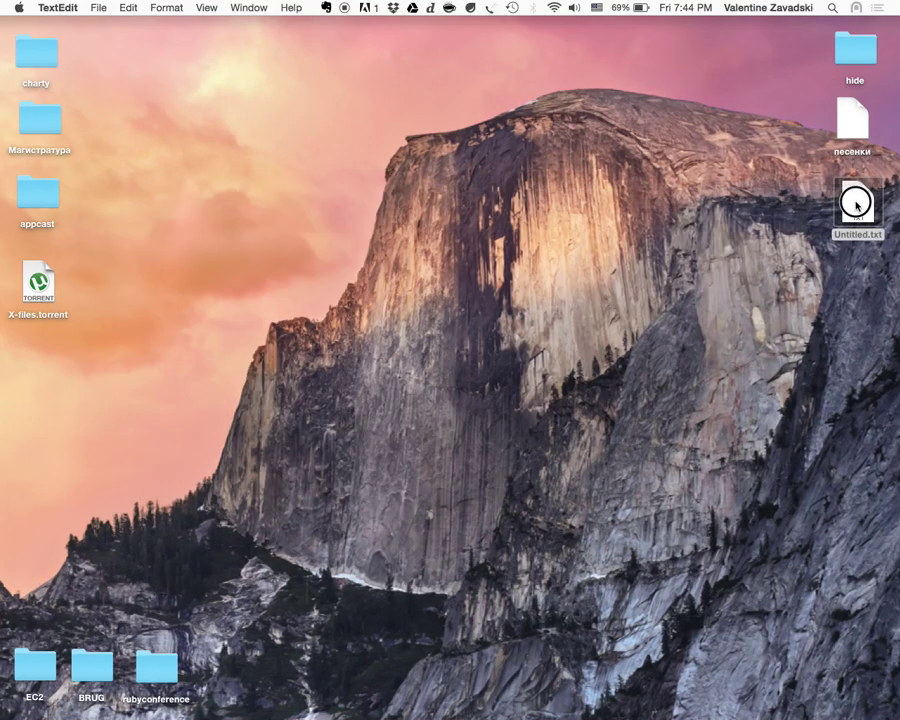
double_click(856, 207)
left_click_drag(336, 387, 3, 195)
Step: In the browser, edit the PR banner comment, replace its text with the new banner, and update it
key("ctrl+Up")
left_click(300, 50)
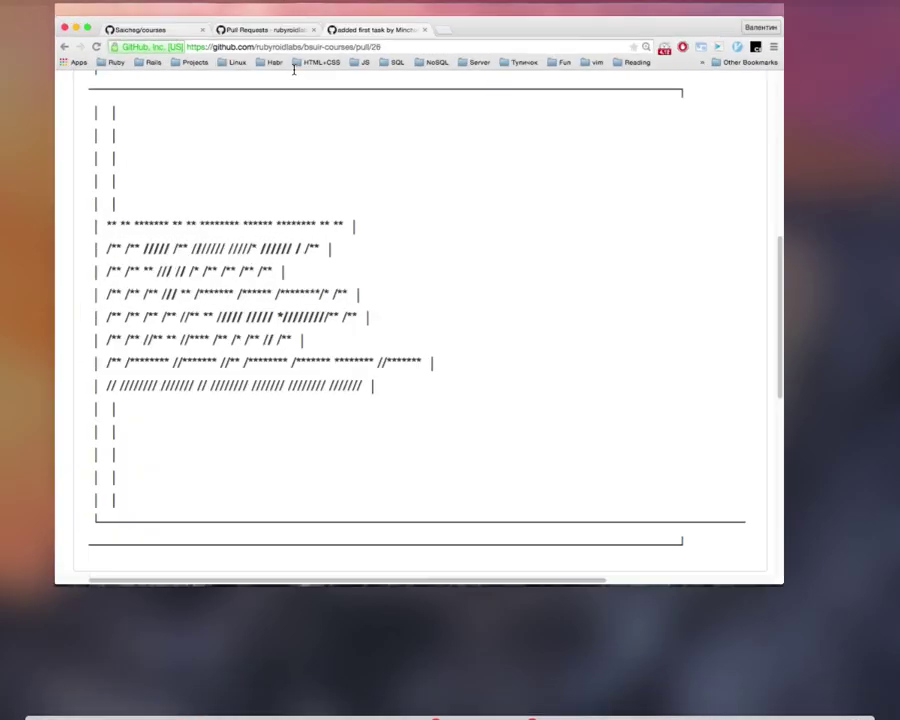
key("super+a")
scroll(574, 361, "up", 10)
left_click(544, 526)
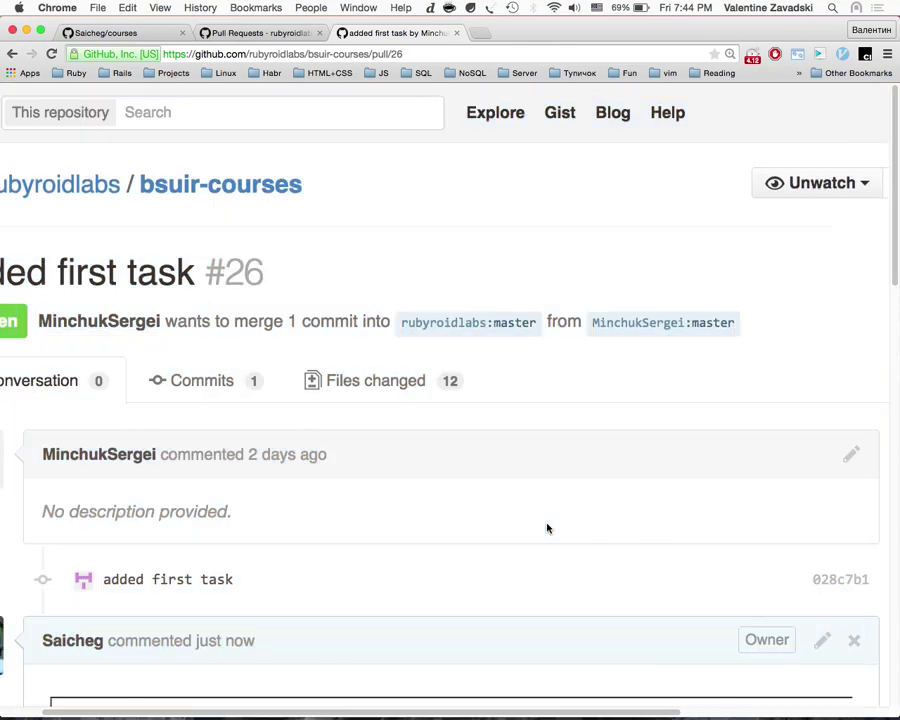
scroll(536, 574, "down", 2)
left_click(822, 586)
scroll(755, 543, "down", 5)
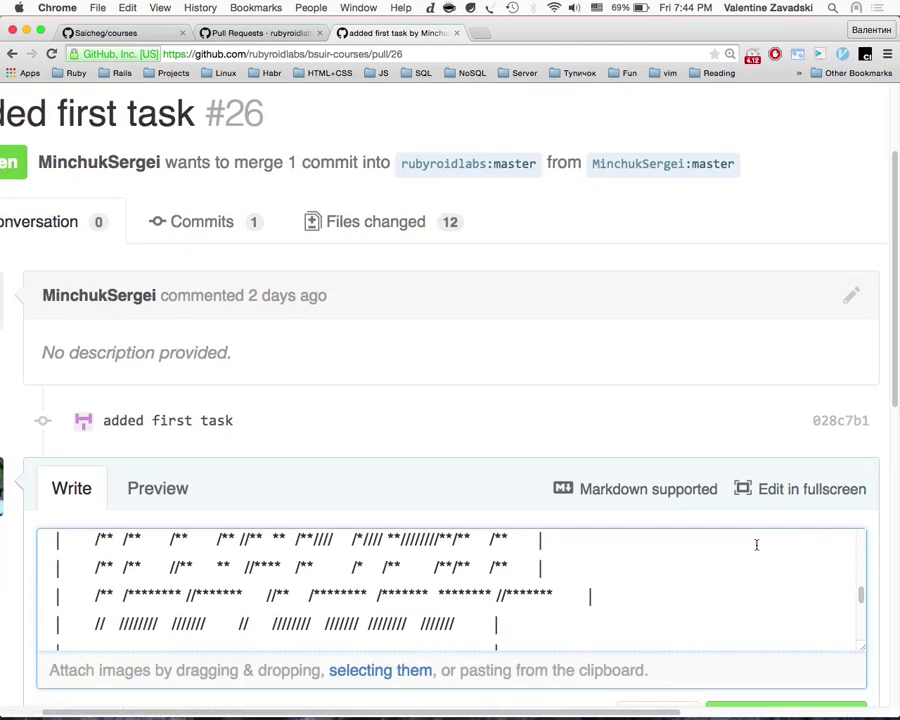
key("super+a")
left_click(626, 519)
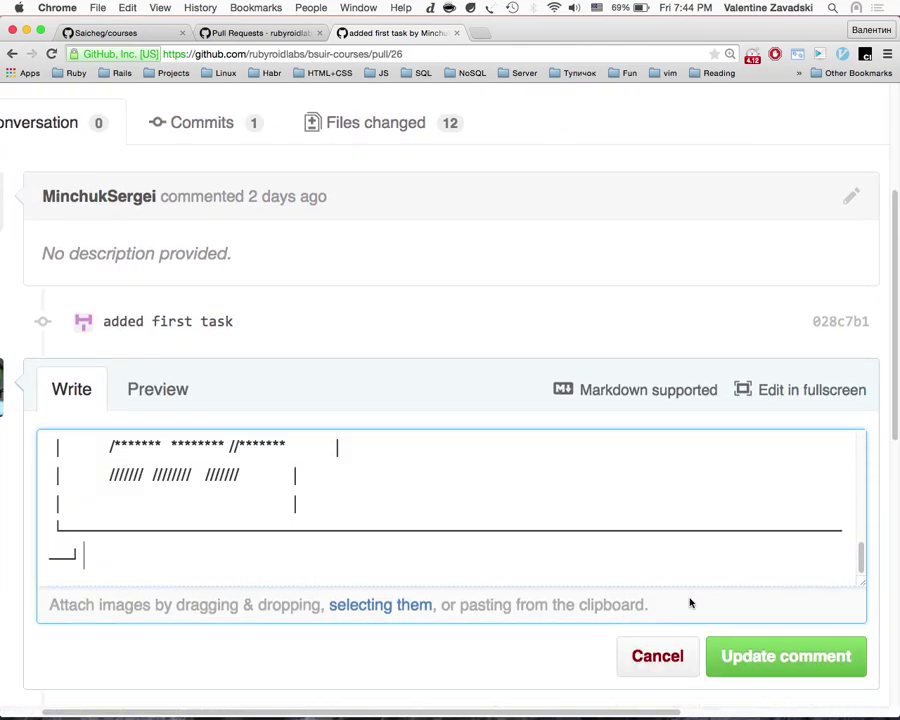
left_click(753, 653)
Step: Review the updated comment, then open the pull request's files changed view
scroll(640, 496, "down", 8)
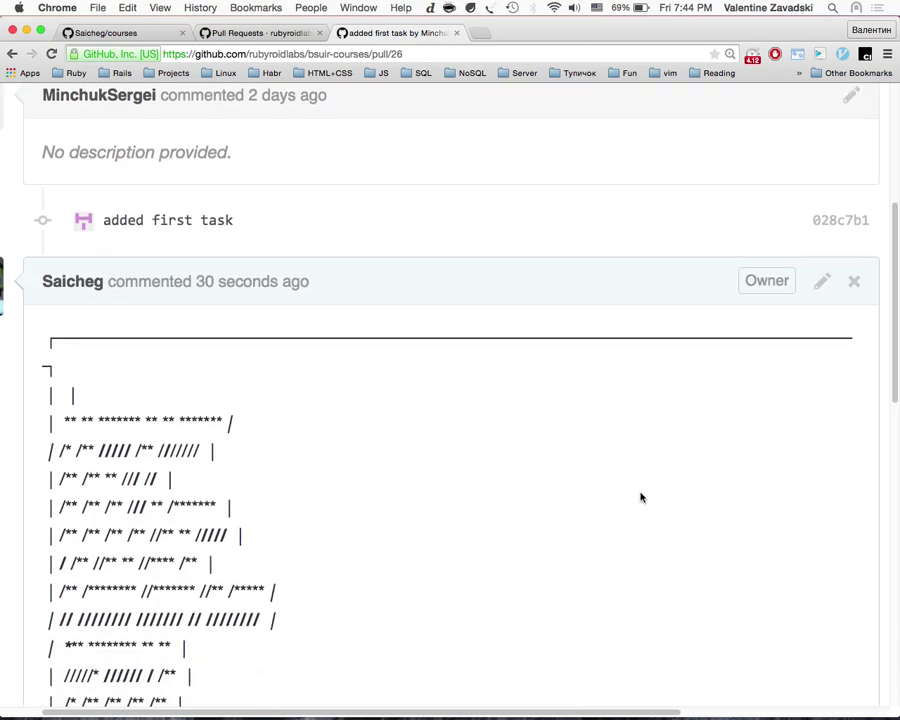
scroll(641, 497, "up", 2)
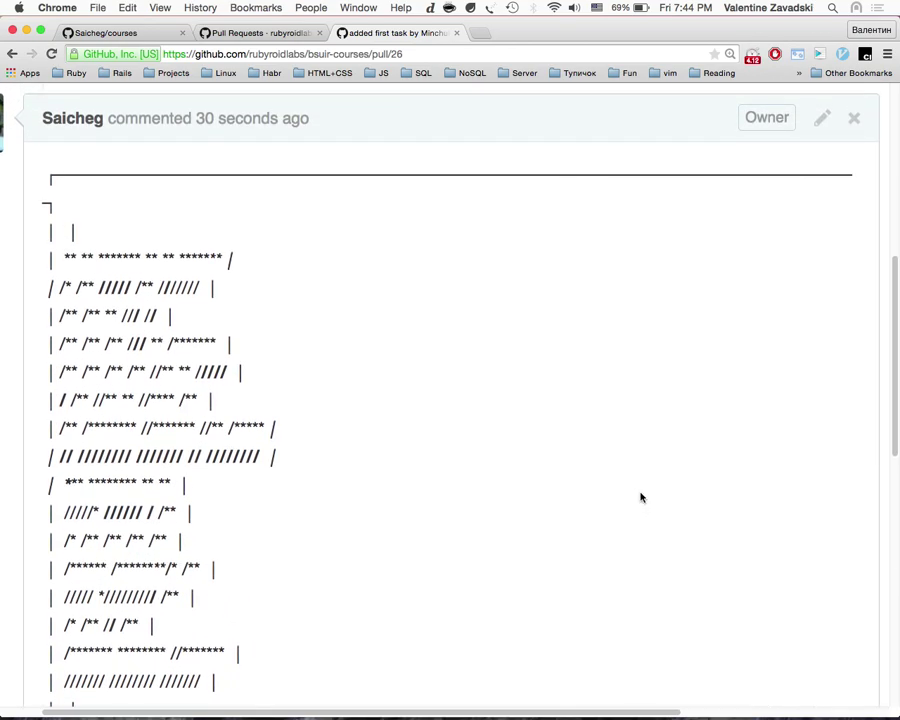
scroll(641, 497, "down", 3)
scroll(641, 497, "up", 10)
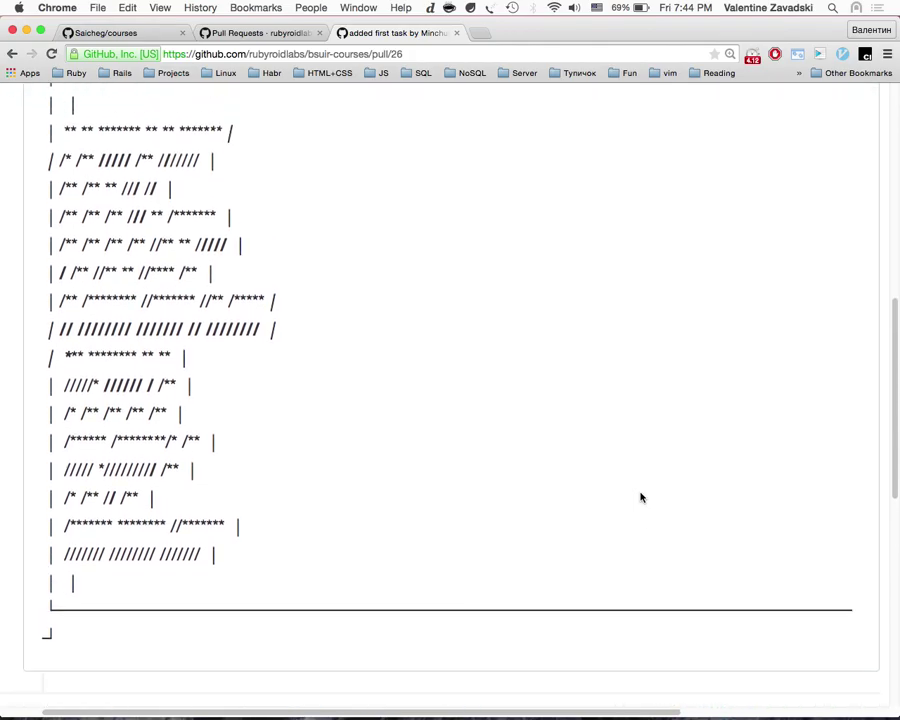
scroll(368, 333, "down", 11)
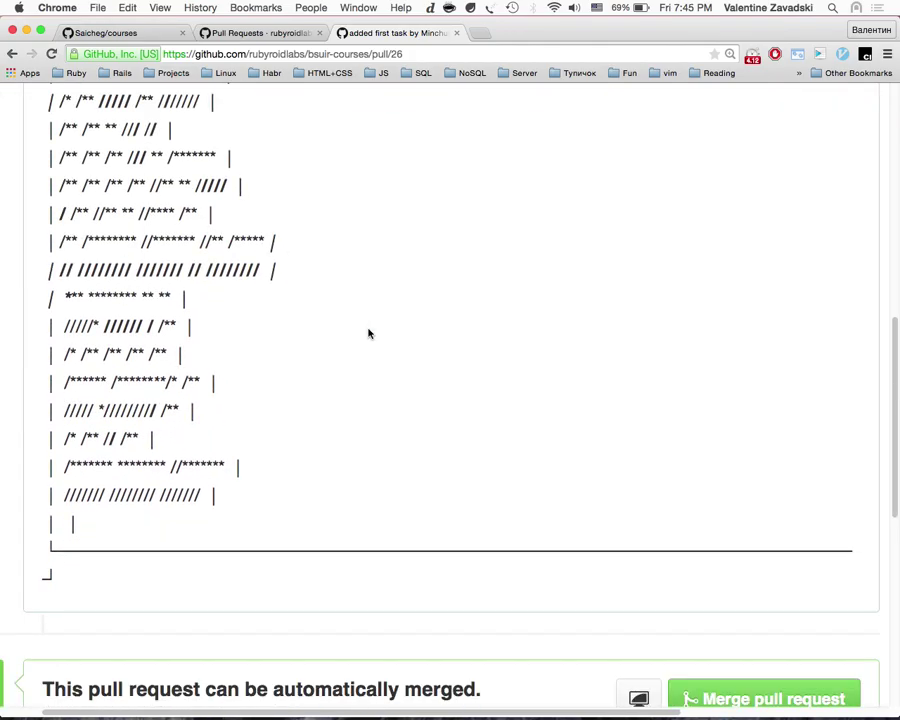
scroll(368, 333, "up", 12)
left_click(356, 374)
scroll(366, 586, "down", 6)
scroll(366, 586, "down", 20)
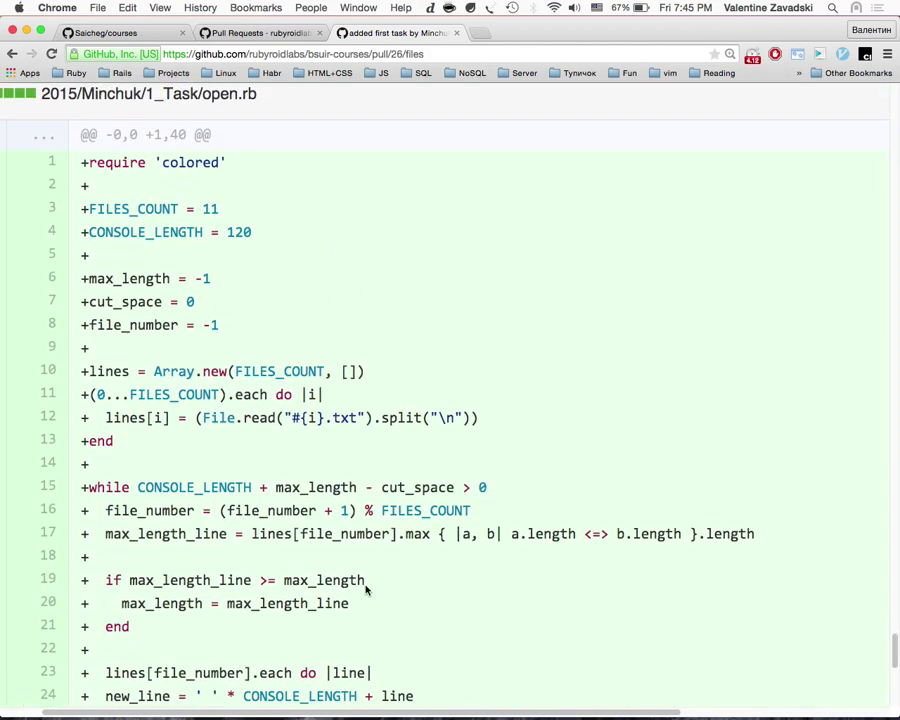
scroll(366, 590, "down", 13)
scroll(366, 590, "up", 9)
scroll(366, 590, "down", 1)
scroll(366, 590, "up", 2)
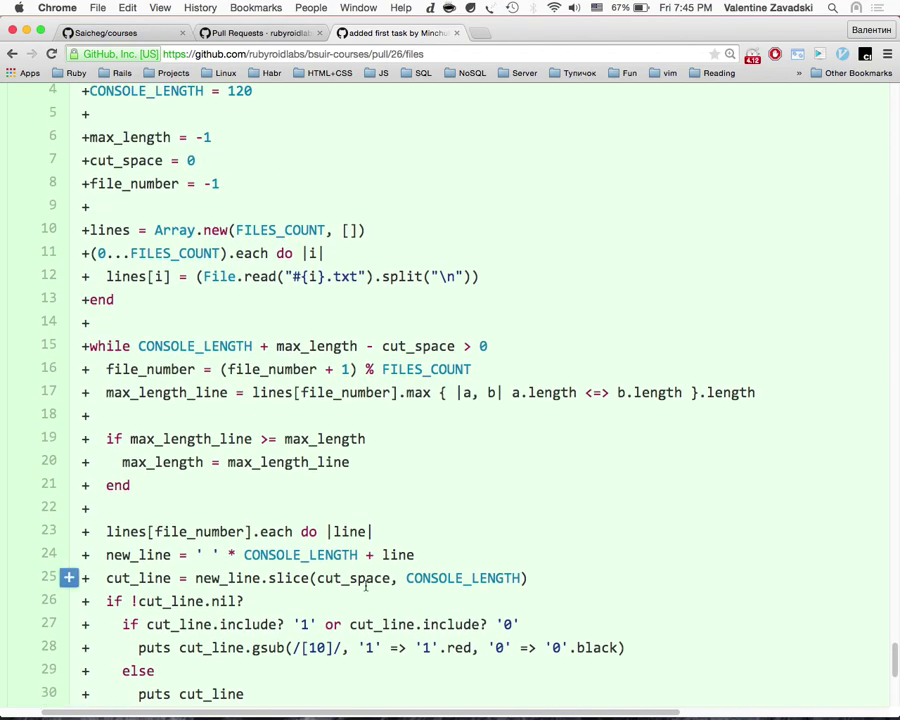
scroll(366, 588, "down", 4)
scroll(366, 590, "down", 3)
scroll(366, 590, "up", 5)
scroll(366, 590, "down", 5)
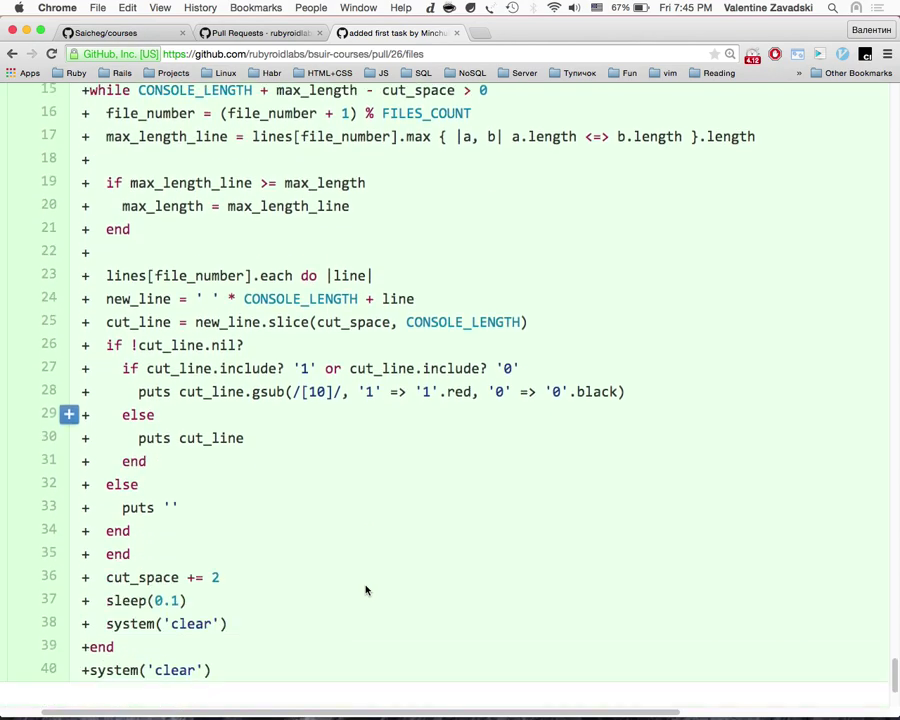
scroll(366, 590, "up", 5)
scroll(366, 590, "up", 3)
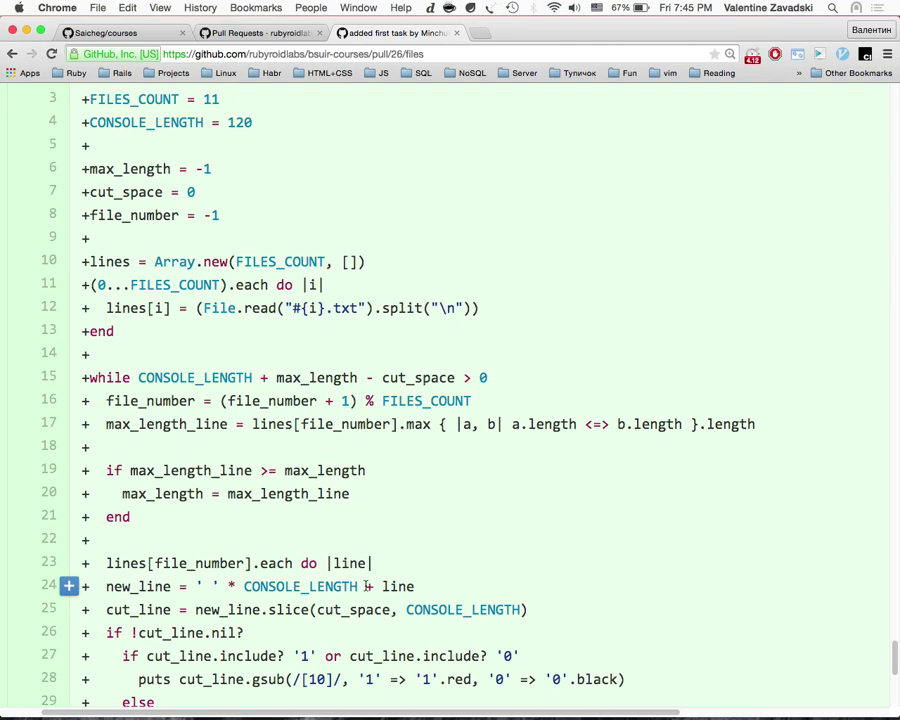
scroll(366, 588, "down", 3)
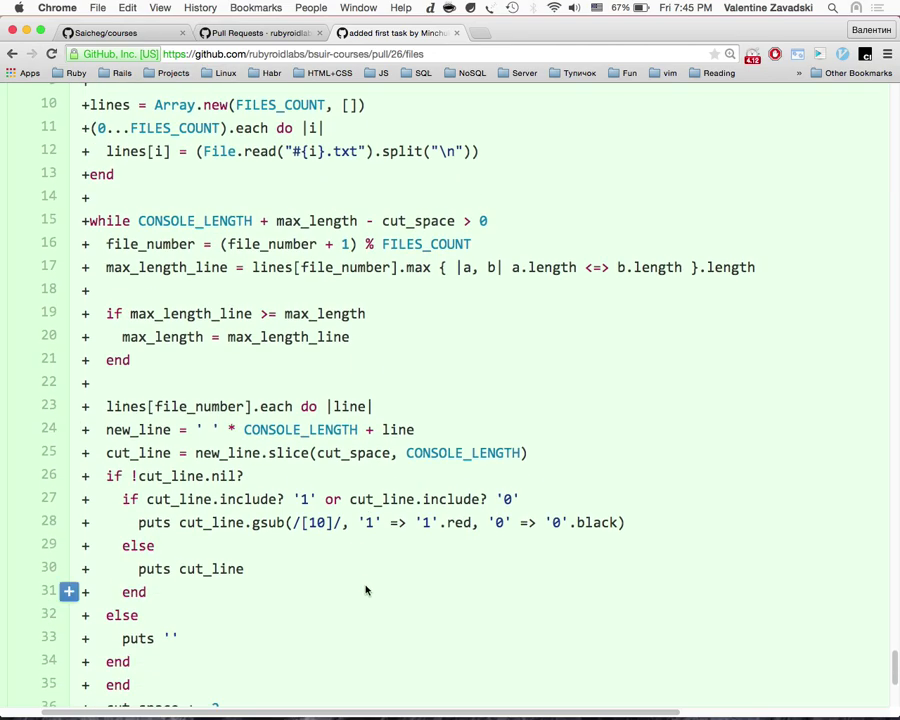
scroll(366, 590, "up", 1)
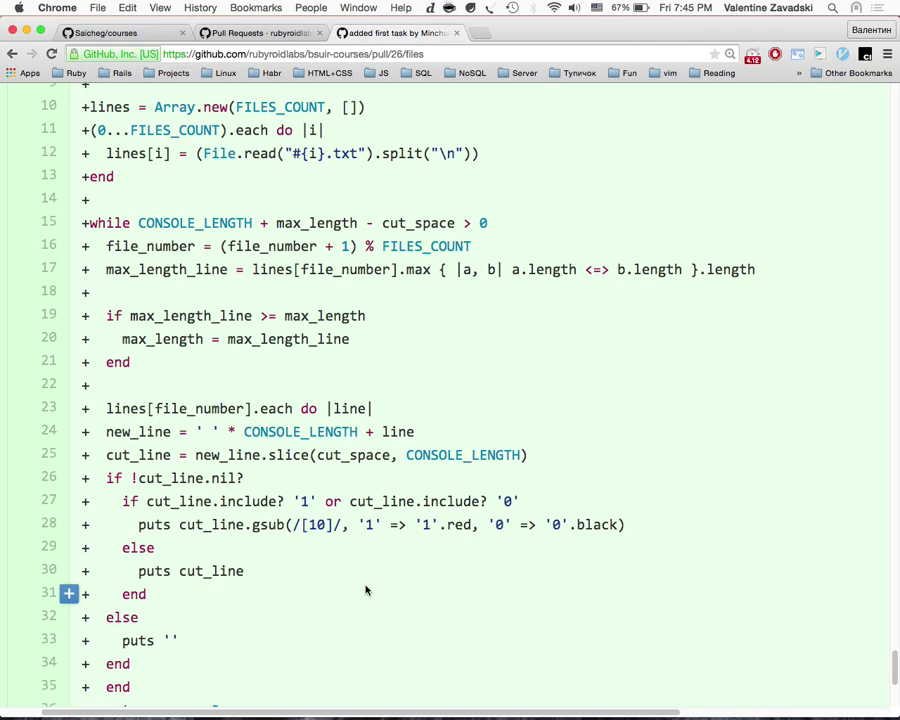
scroll(366, 590, "down", 5)
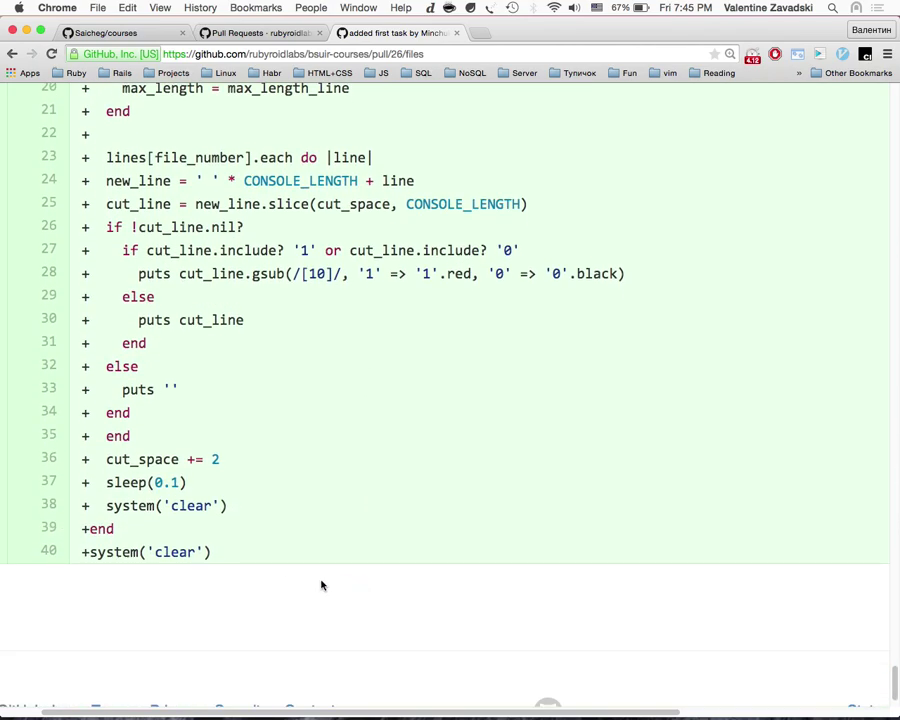
key("super+equal")
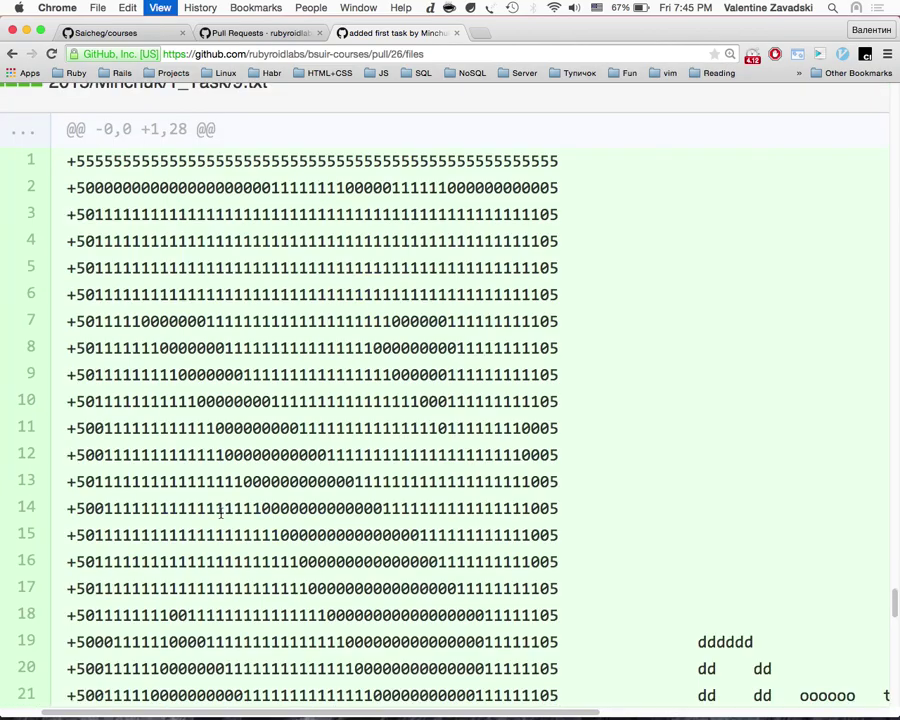
key("super+equal")
scroll(221, 513, "down", 15)
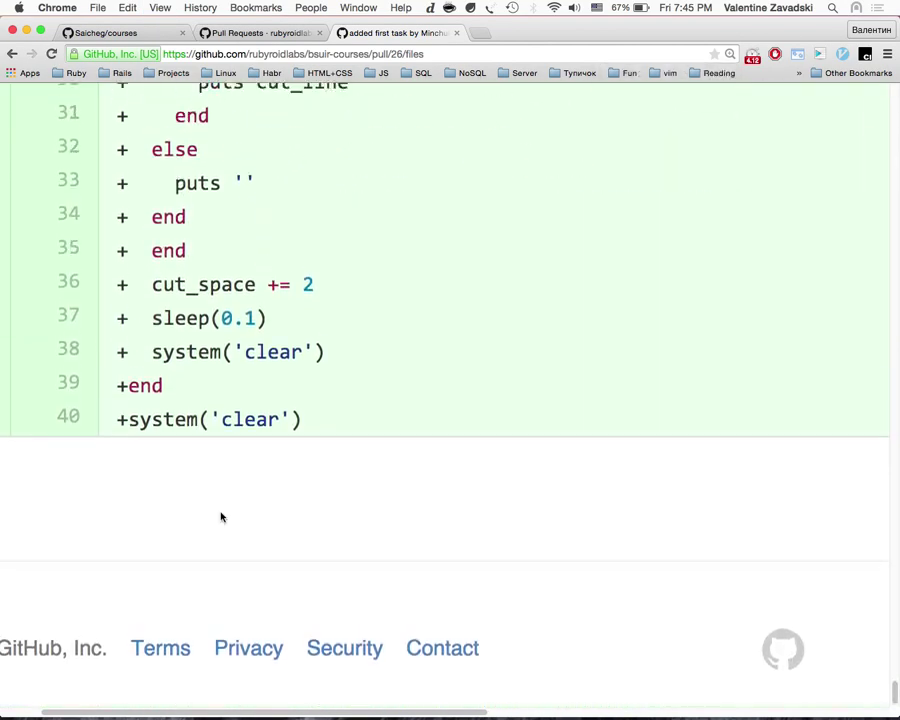
left_click_drag(152, 373, 328, 374)
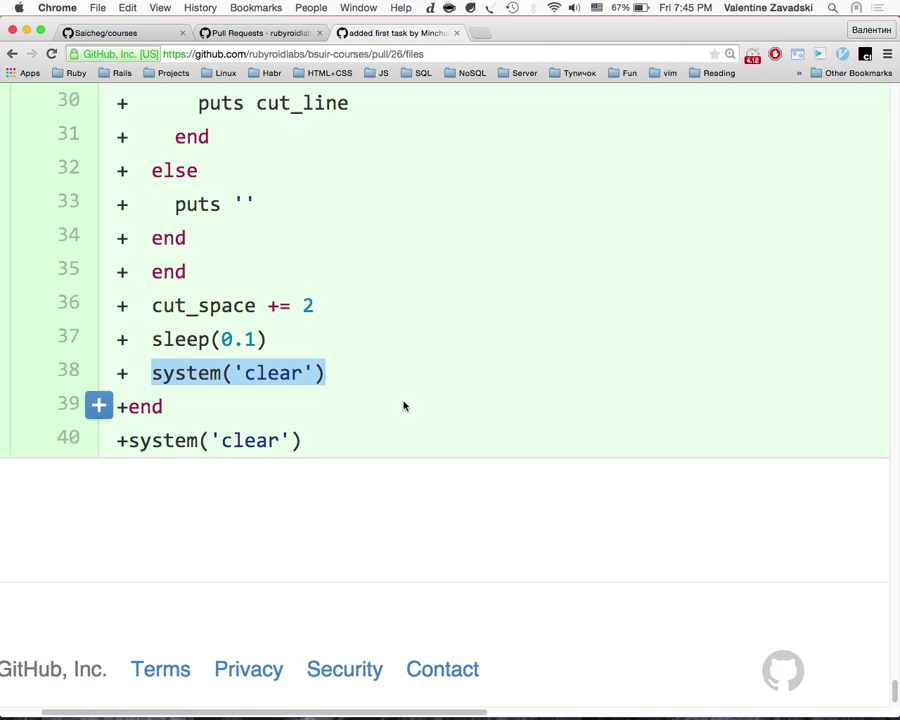
left_click_drag(140, 373, 339, 373)
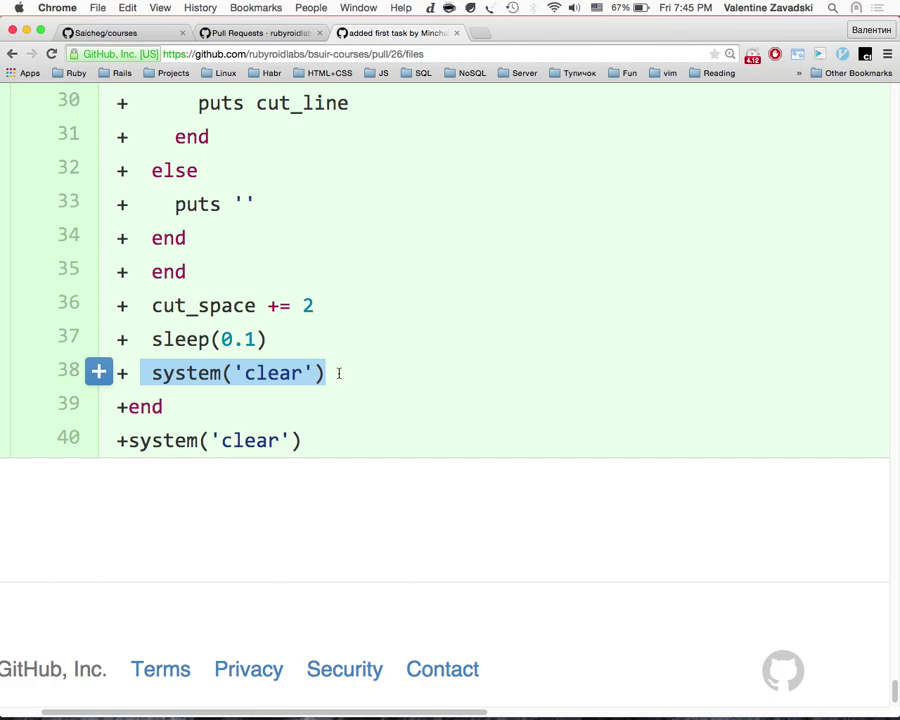
left_click_drag(152, 373, 221, 373)
double_click(181, 373)
Step: Go to the terminal's tmux shell window, clear the screen and start irb
key("ctrl+Right")
key("ctrl+b")
key("p")
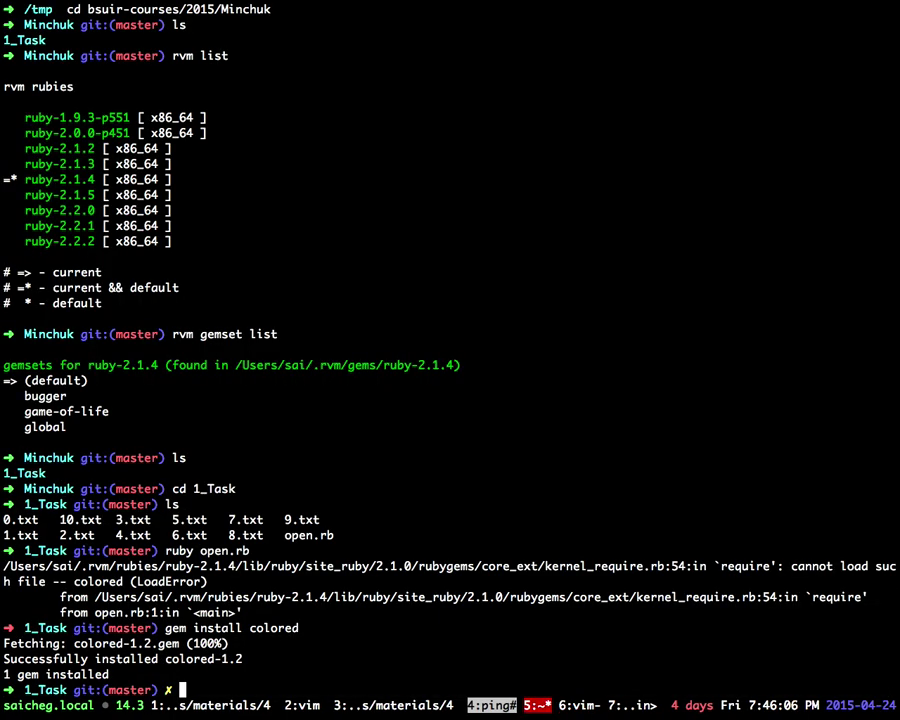
key("ctrl+l")
type("irb")
key("Return")
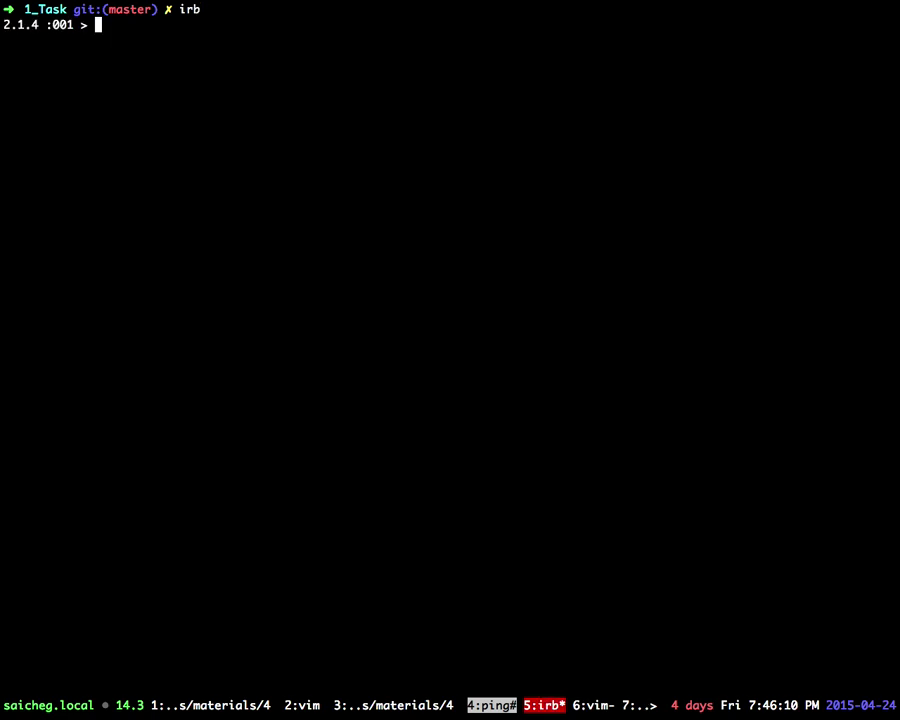
Step: Run system "clear" from irb
type("system ")
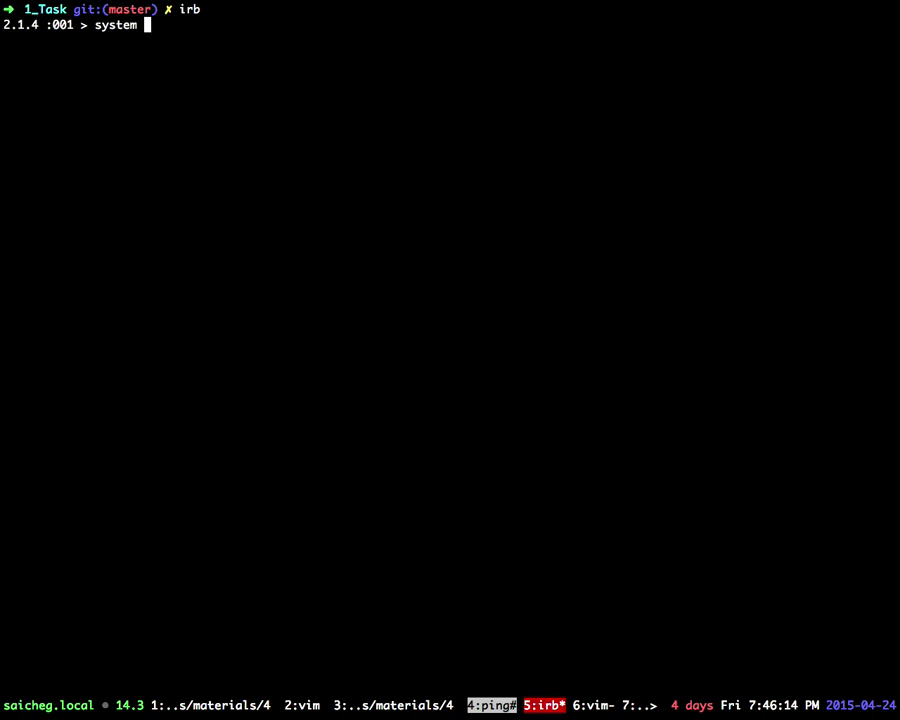
type("\"gi\"")
key("Left")
type("gi")
key("BackSpace")
key("BackSpace")
type("clear")
key("Return")
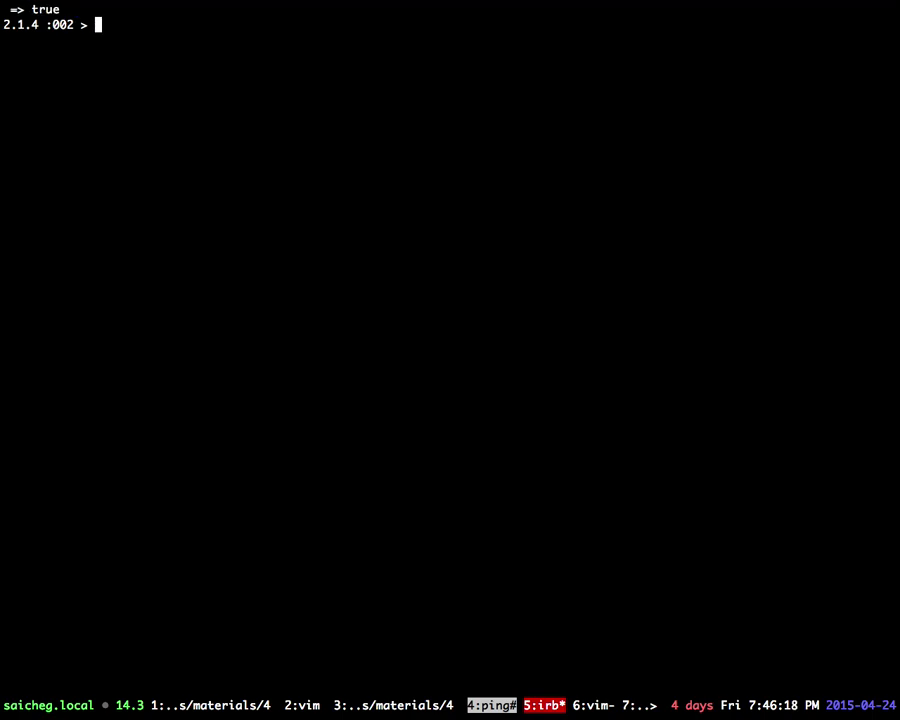
Step: Edit the previous line into system "git init" and run it, creating an empty repository
key("Up")
key("Left")
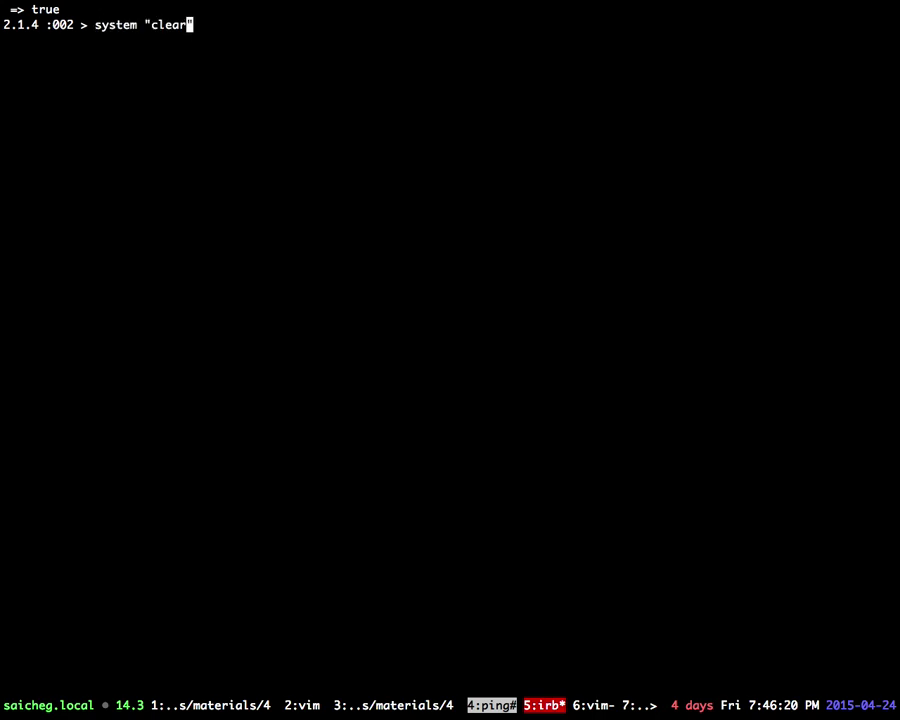
key("BackSpace")
key("BackSpace")
key("BackSpace")
key("BackSpace")
key("BackSpace")
type("git init")
key("Return")
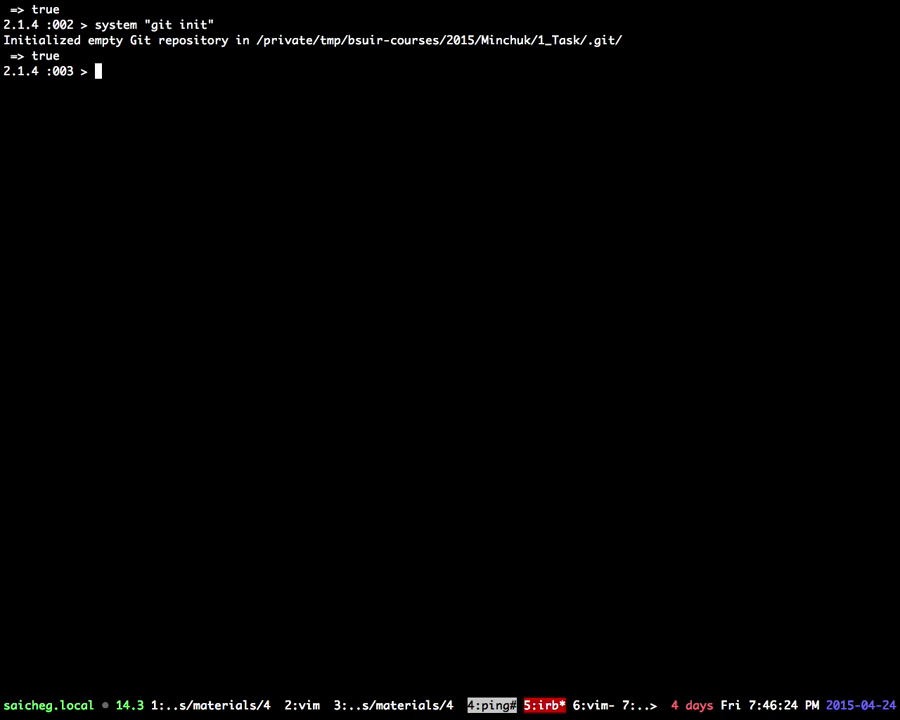
Step: Change the command to system "git help" and run it to print git's command list
key("Up")
key("Left")
key("BackSpace")
key("BackSpace")
key("BackSpace")
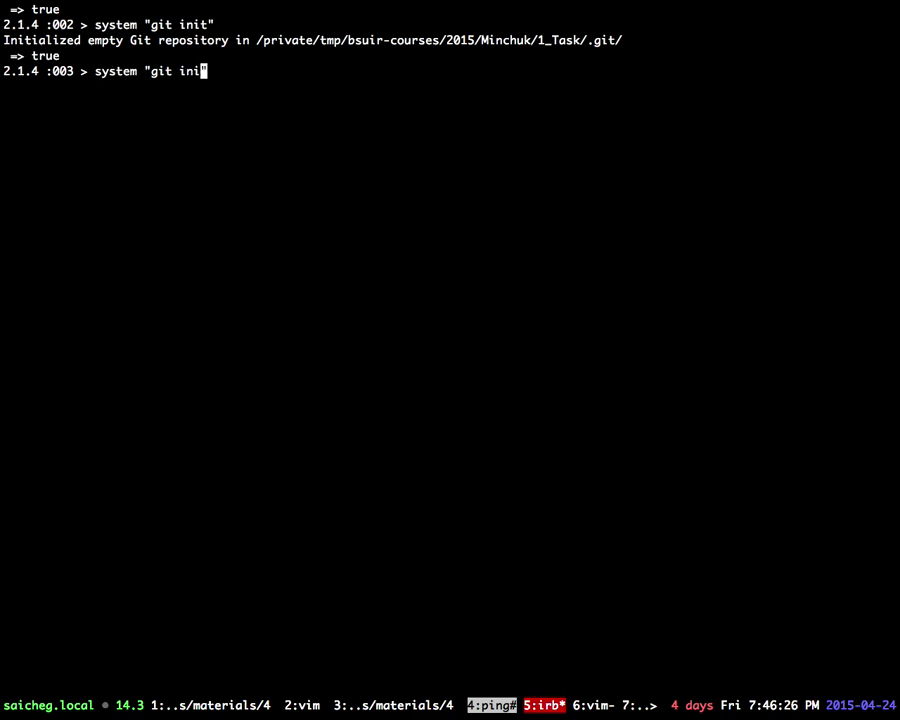
key("BackSpace")
type("help")
key("Return")
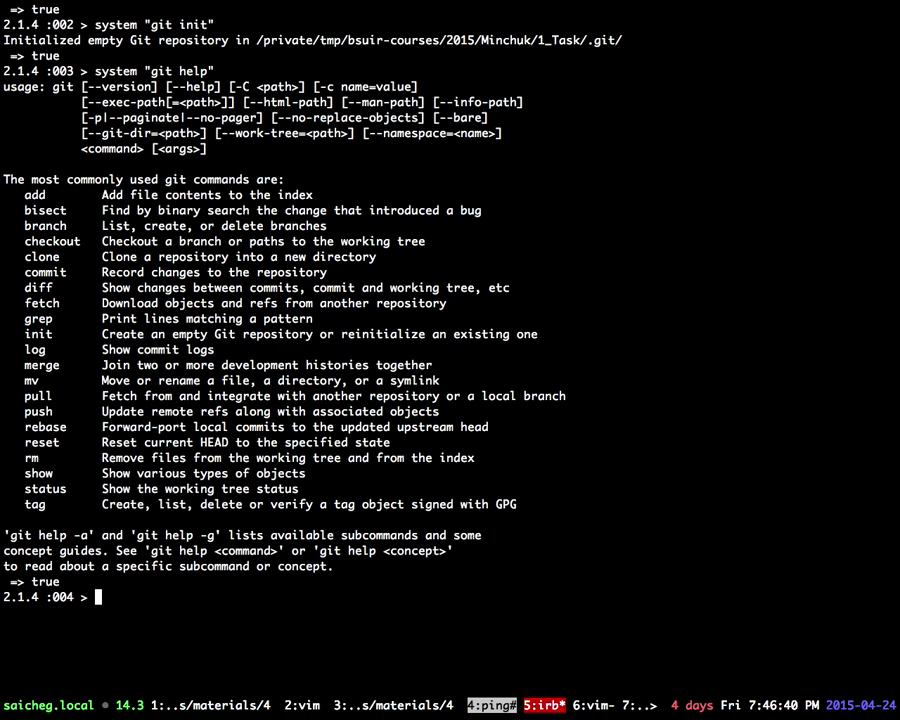
key("Up")
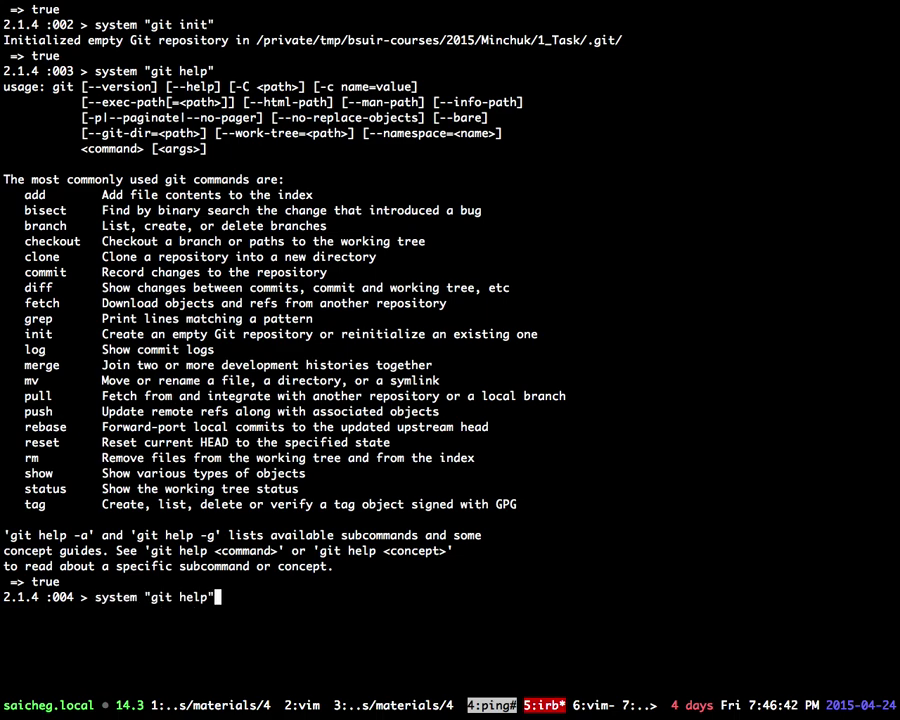
Step: Stop the continuous ping to 8.8.8.8 running in tmux window 4
key("ctrl+b")
key("6")
key("ctrl+b")
key("4")
key("ctrl+c")
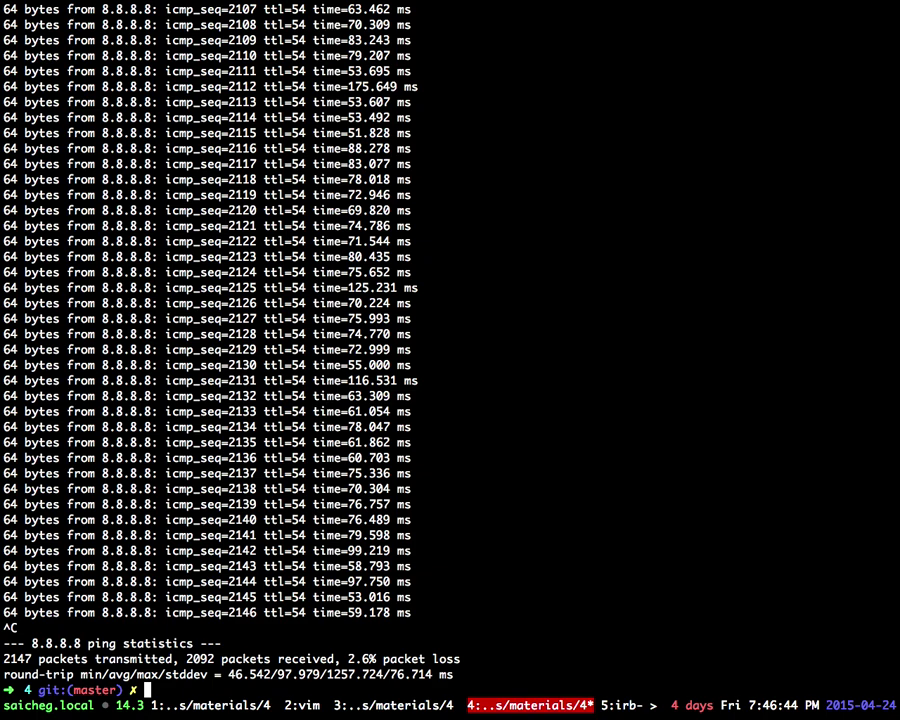
Step: Back in the irb window, run system "ping 8.8.8.8" and interrupt it with Ctrl+C
key("ctrl+b")
key("5")
key("BackSpace")
key("BackSpace")
key("BackSpace")
key("BackSpace")
key("BackSpace")
key("BackSpace")
key("BackSpace")
key("BackSpace")
key("BackSpace")
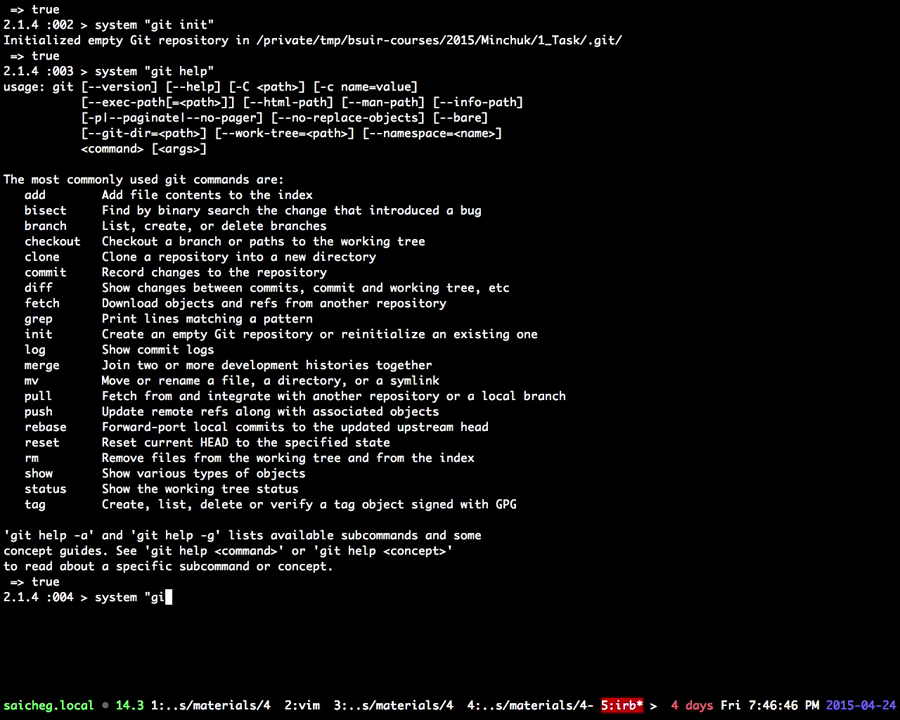
type("ping 8.8.8.8")
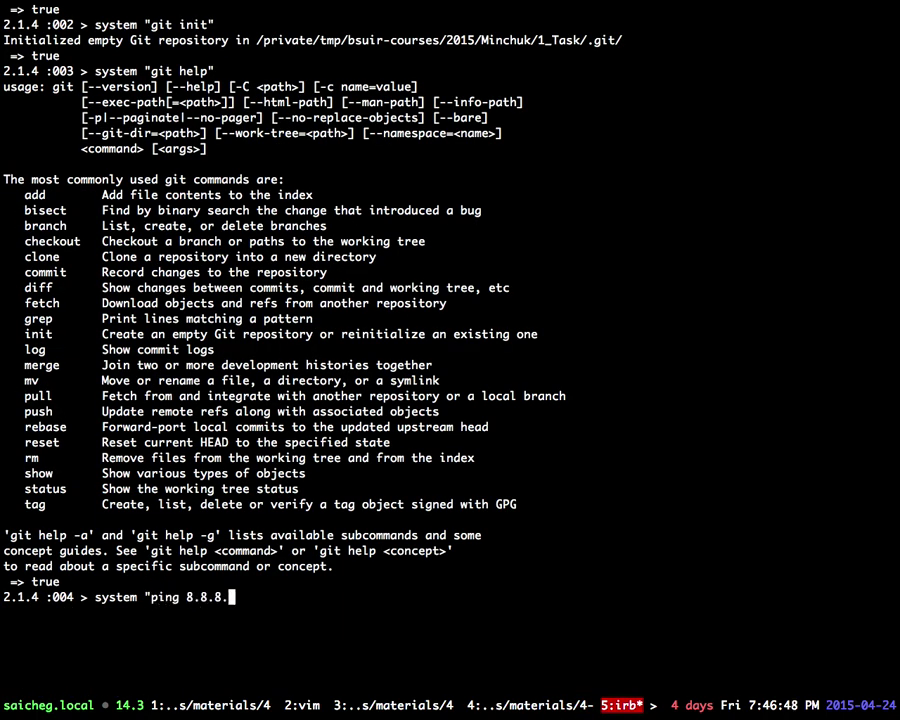
key("Return")
key("ctrl+c")
key("Up")
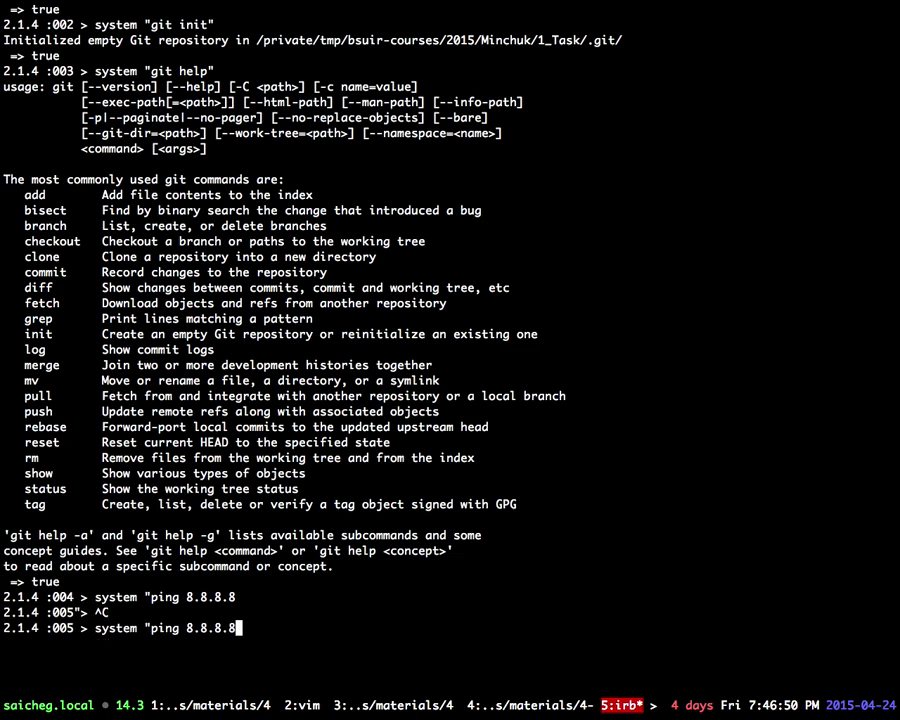
type("\"")
key("Return")
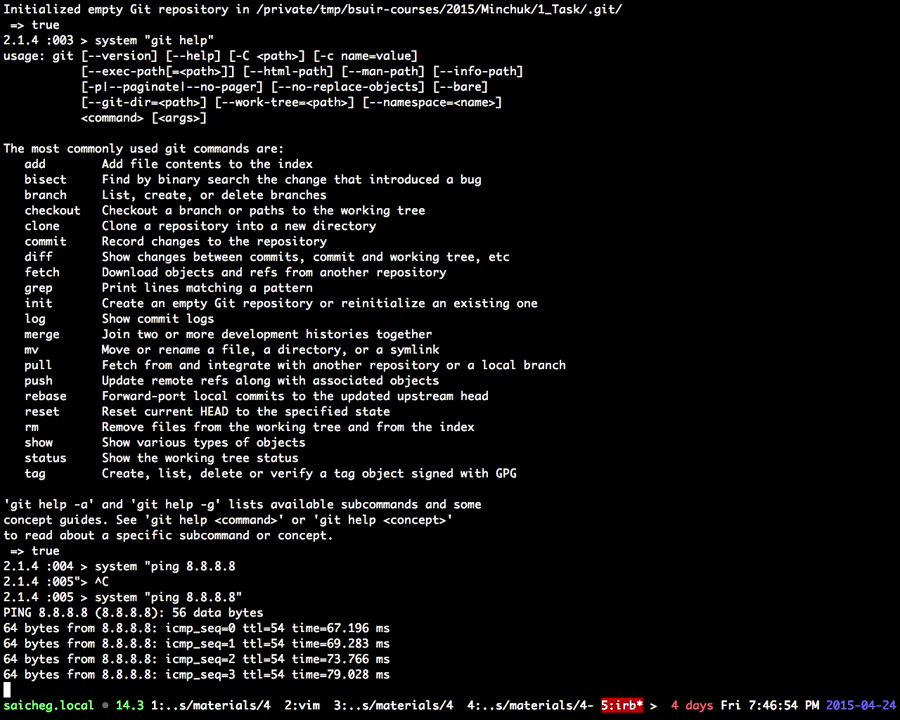
key("ctrl+c")
Step: Rewrite the command as backtick `ping 8.8.8.8`, run it, and interrupt it
key("Up")
key("ctrl+l")
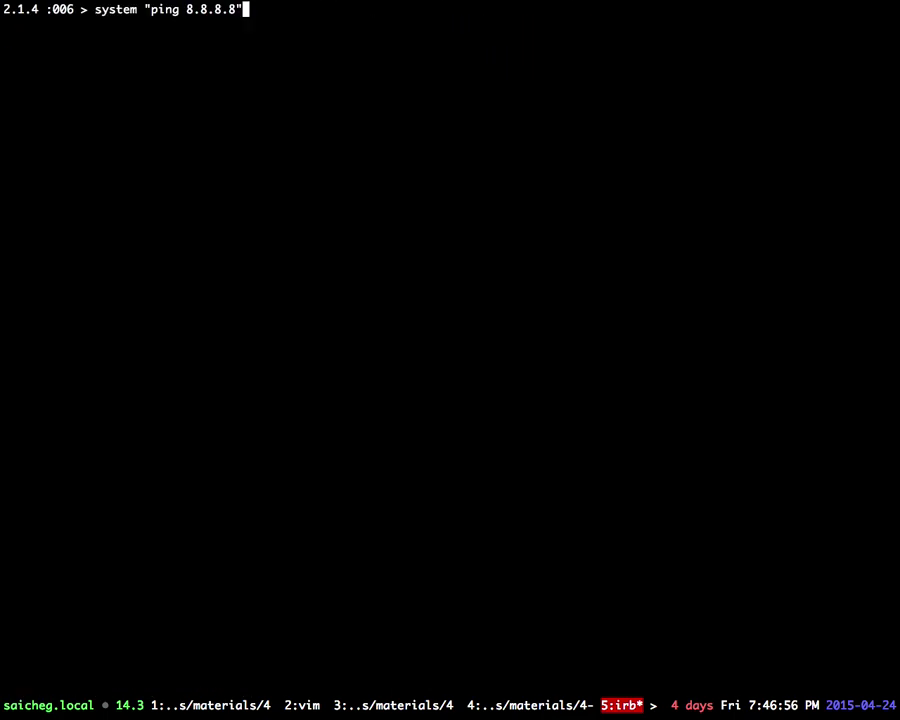
key("Left")
key("Left")
key("Left")
key("Left")
key("Left")
key("Left")
key("Left")
key("Left")
key("Left")
key("Left")
key("Left")
key("Left")
key("Left")
key("BackSpace")
key("BackSpace")
key("BackSpace")
key("BackSpace")
key("BackSpace")
key("BackSpace")
key("BackSpace")
key("BackSpace")
type("`")
key("Right")
key("Right")
key("Right")
key("Right")
key("Right")
key("Right")
key("Right")
key("Right")
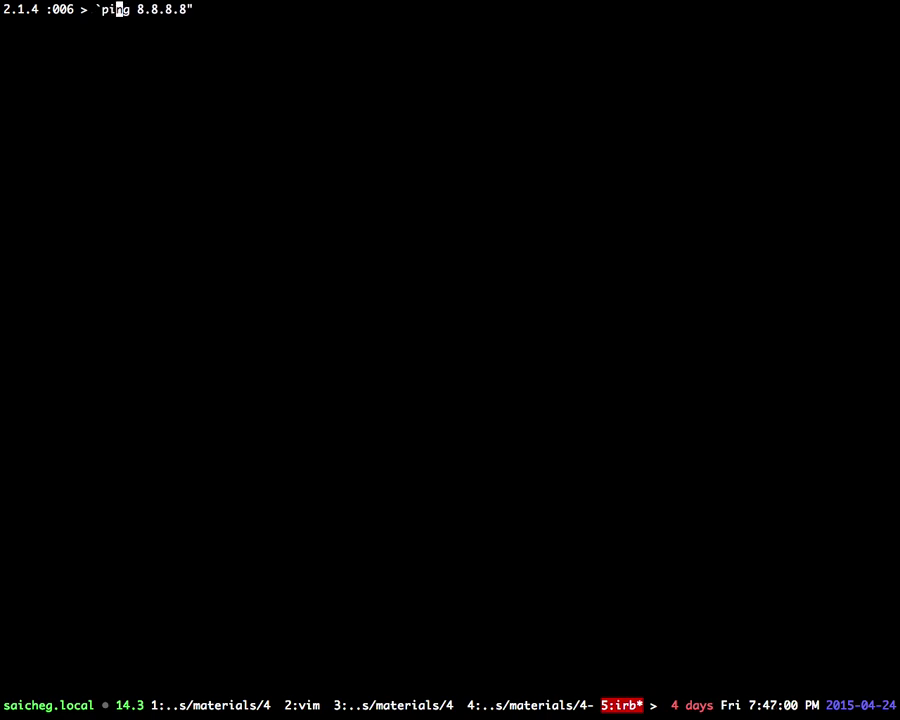
key("Right")
key("Right")
key("Right")
key("Right")
key("Right")
key("BackSpace")
type("`")
key("Return")
key("ctrl+c")
Step: Rerun the backtick ping twice, interrupting each, then switch back to the browser desktop
key("Up")
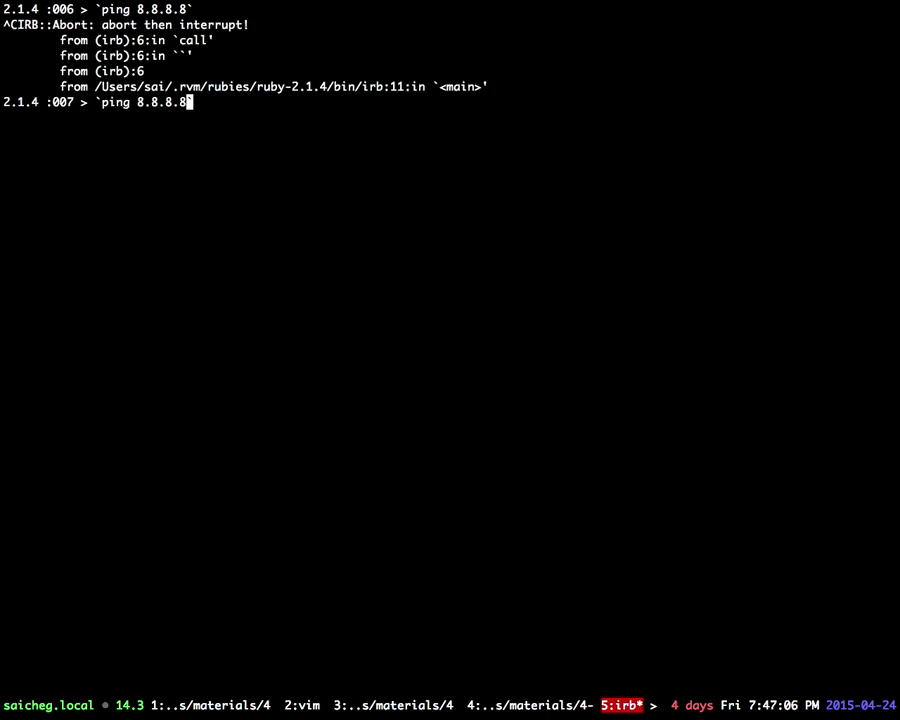
key("Return")
key("ctrl+c")
key("Up")
key("Return")
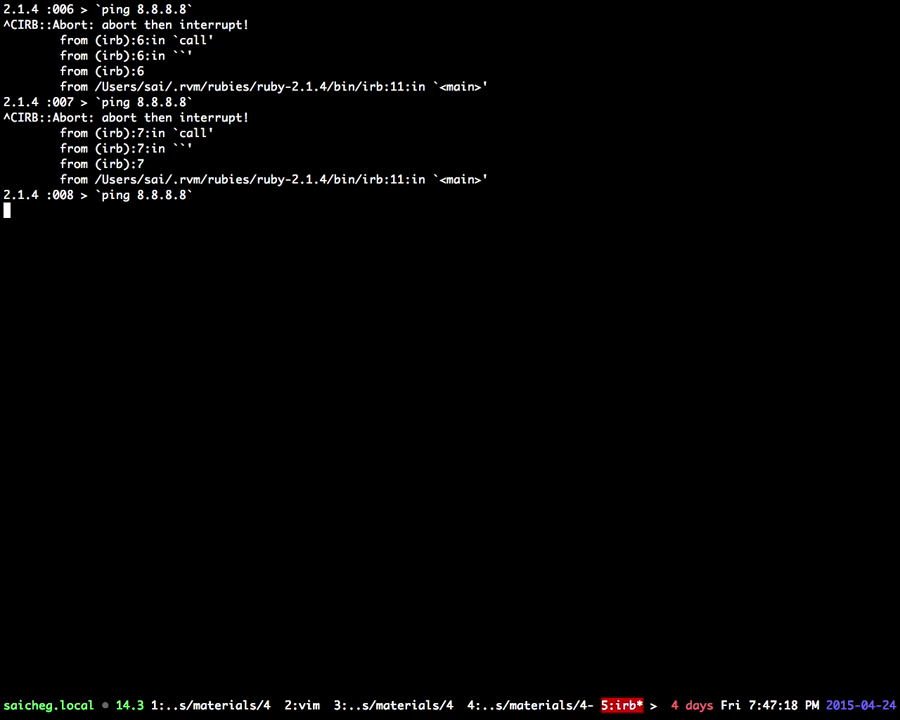
key("ctrl+c")
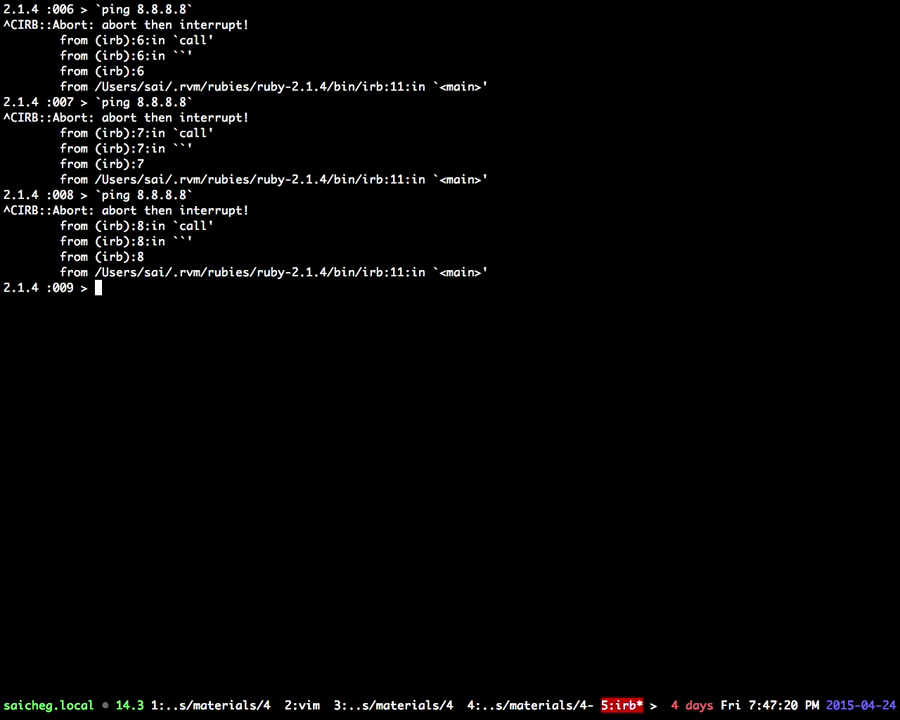
key("ctrl+Left")
left_click(229, 415)
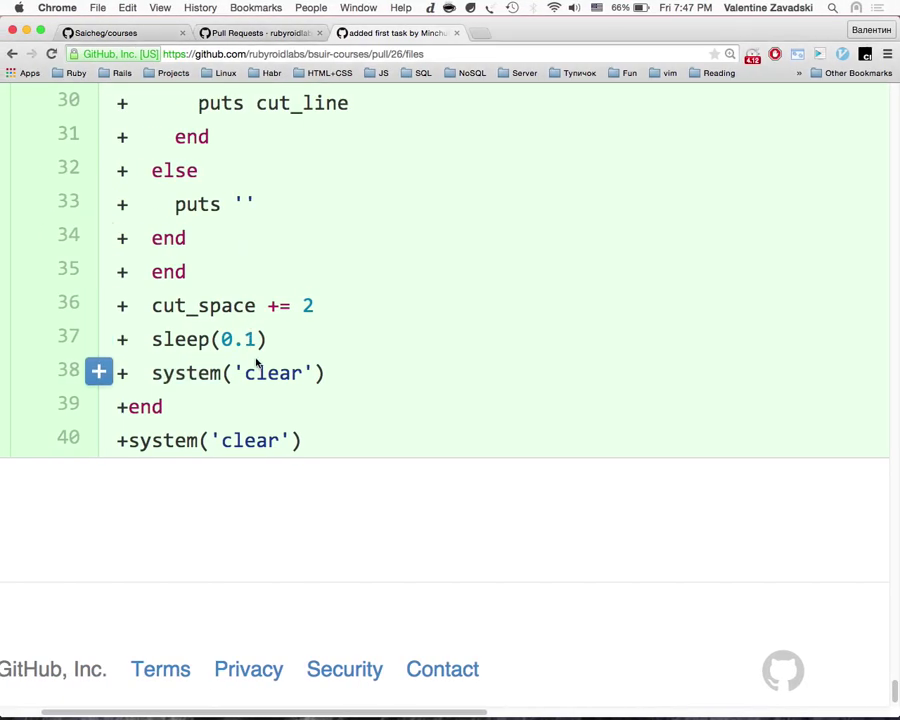
left_click(152, 378)
left_click_drag(152, 378, 330, 374)
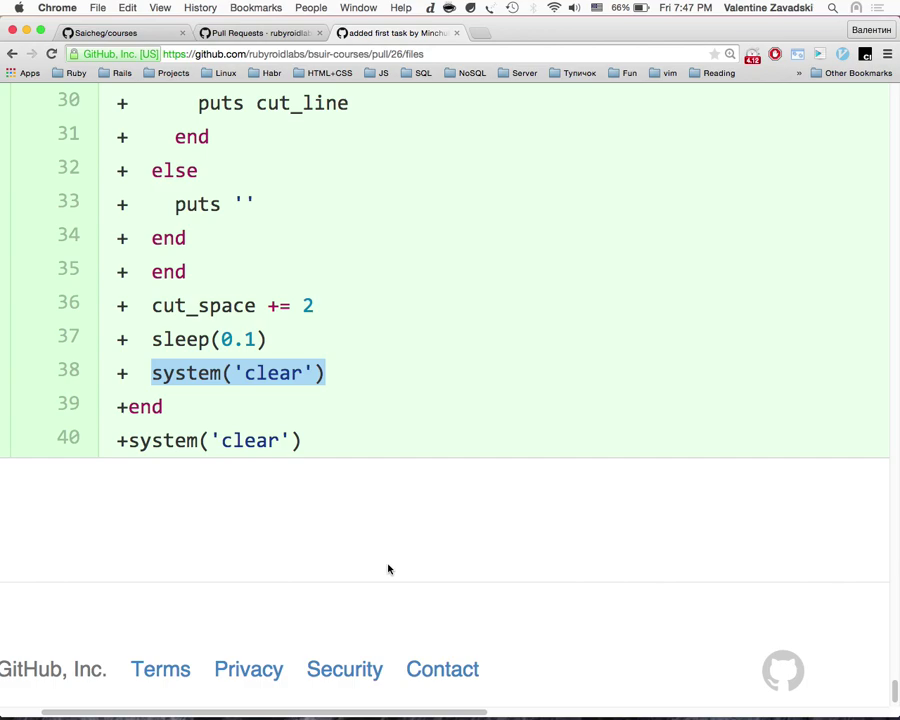
Step: Read the end of open.rb in pull request 26, selecting 'system' on line 38, then return to the pull requests list
scroll(389, 569, "up", 2)
left_click_drag(262, 456, 291, 458)
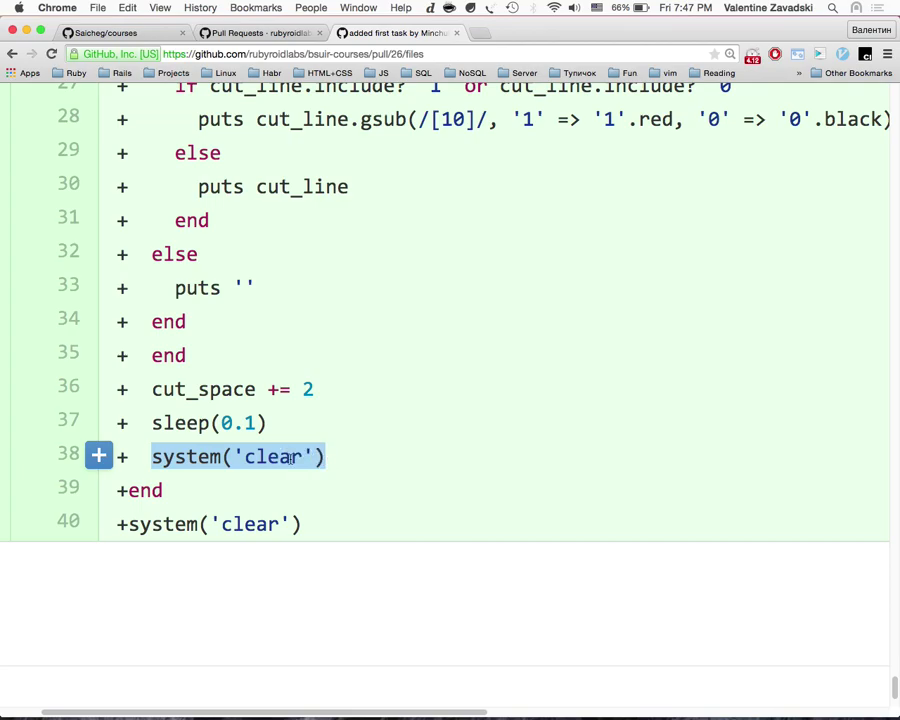
scroll(292, 456, "up", 20)
scroll(292, 456, "down", 15)
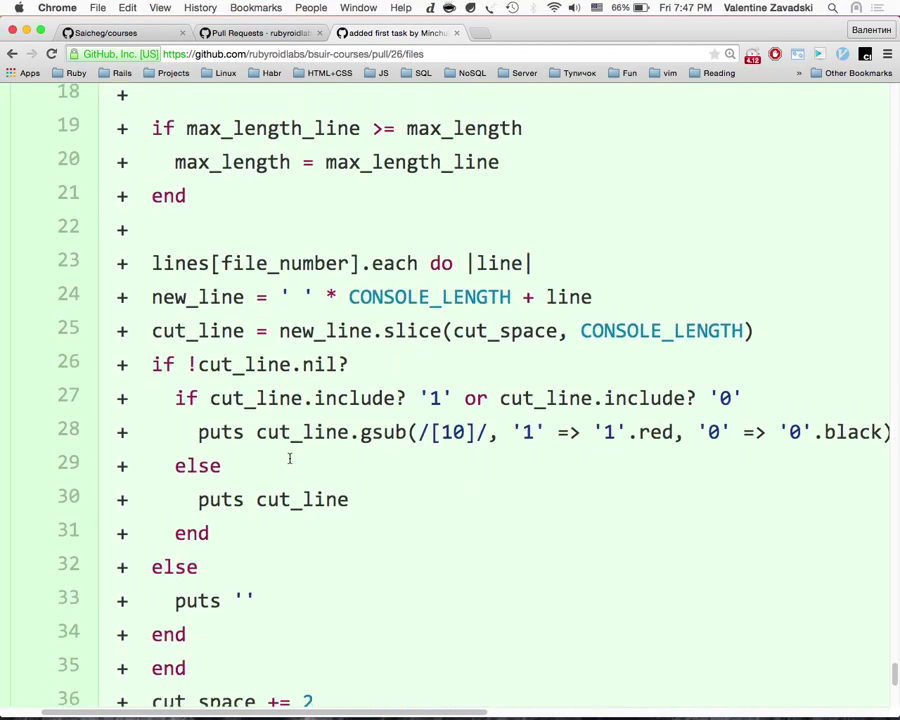
scroll(290, 458, "down", 7)
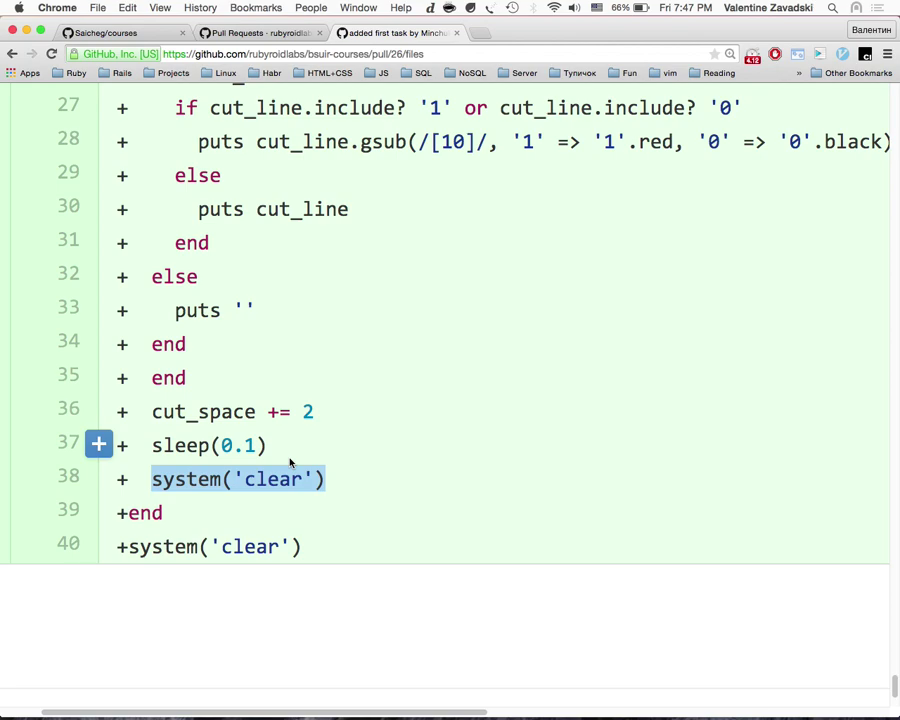
double_click(184, 480)
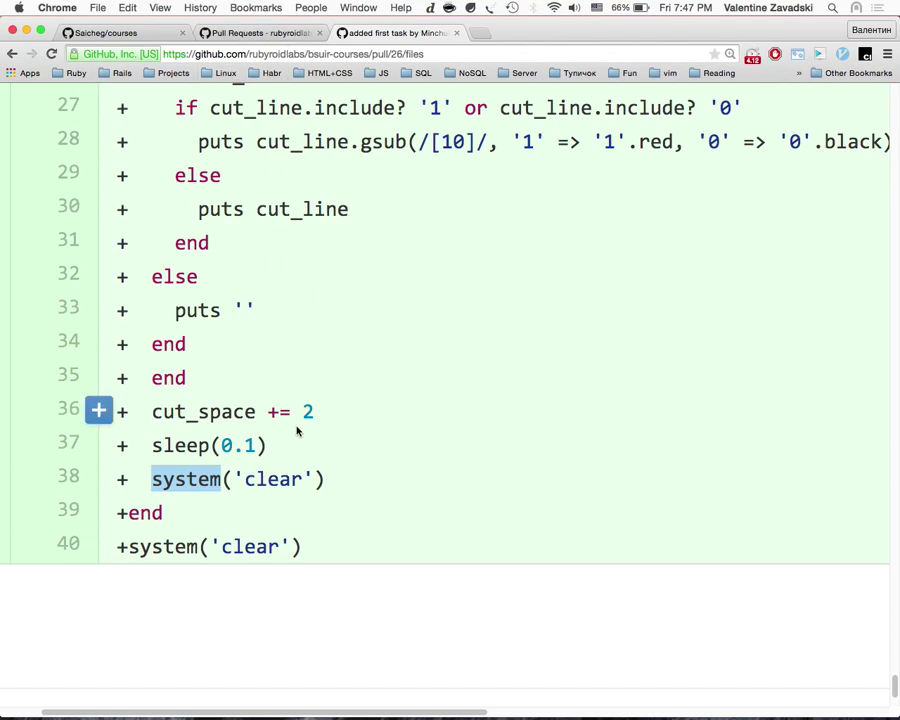
left_click(272, 34)
Step: Filter the pull requests by this author and open the Homework №1 pull request
scroll(346, 327, "down", 3)
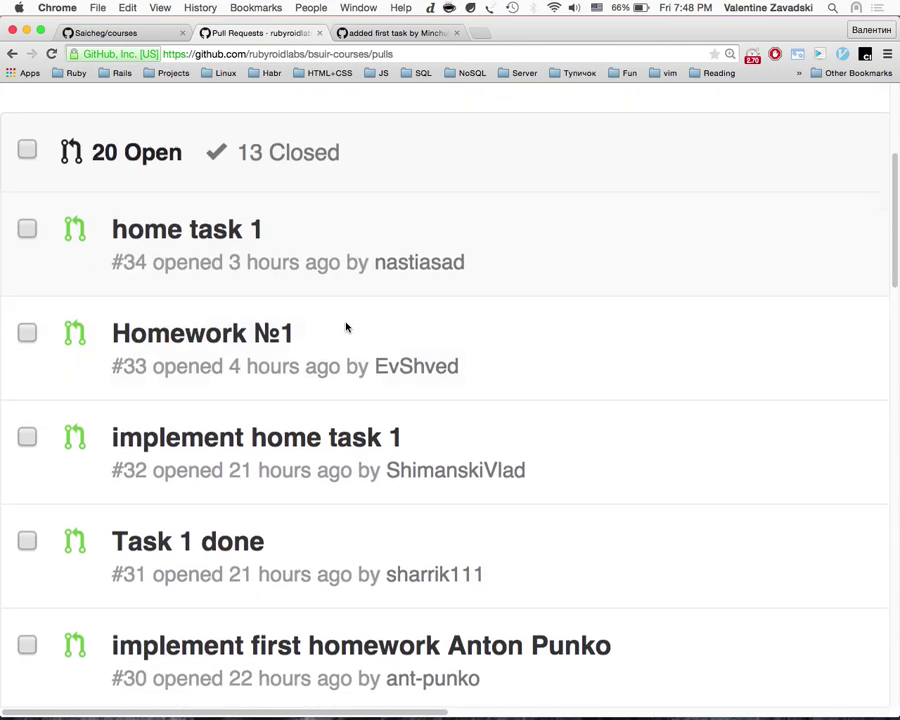
left_click(400, 362)
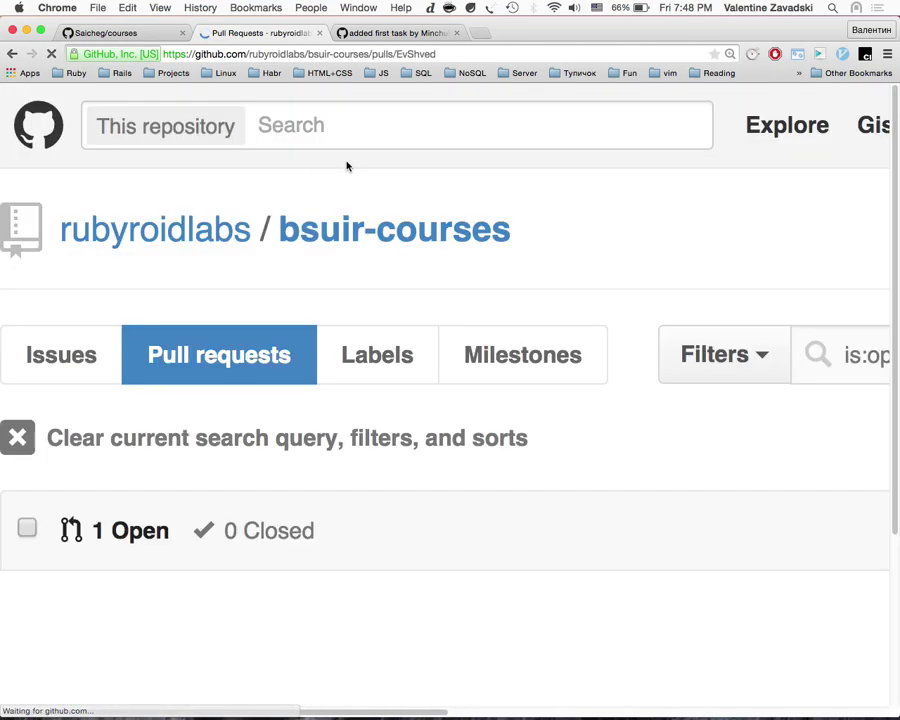
scroll(450, 400, "down", 6)
scroll(415, 460, "up", 6)
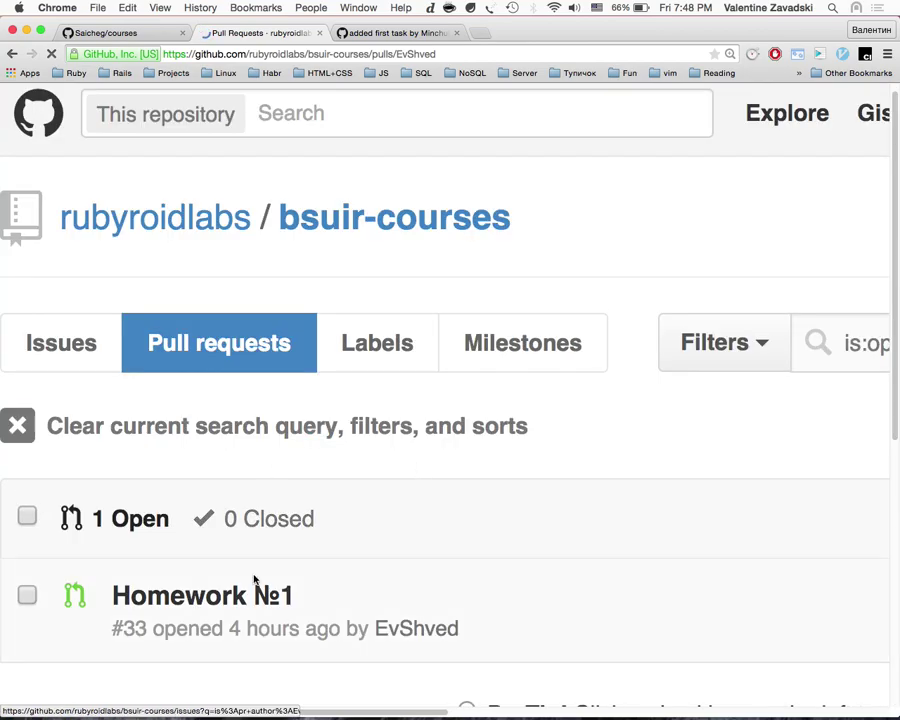
left_click(285, 600)
Step: Review Homework №1's changed files and its note on line 22, then go back to pull request 26's diff
left_click(610, 509)
scroll(506, 576, "down", 20)
scroll(506, 576, "up", 10)
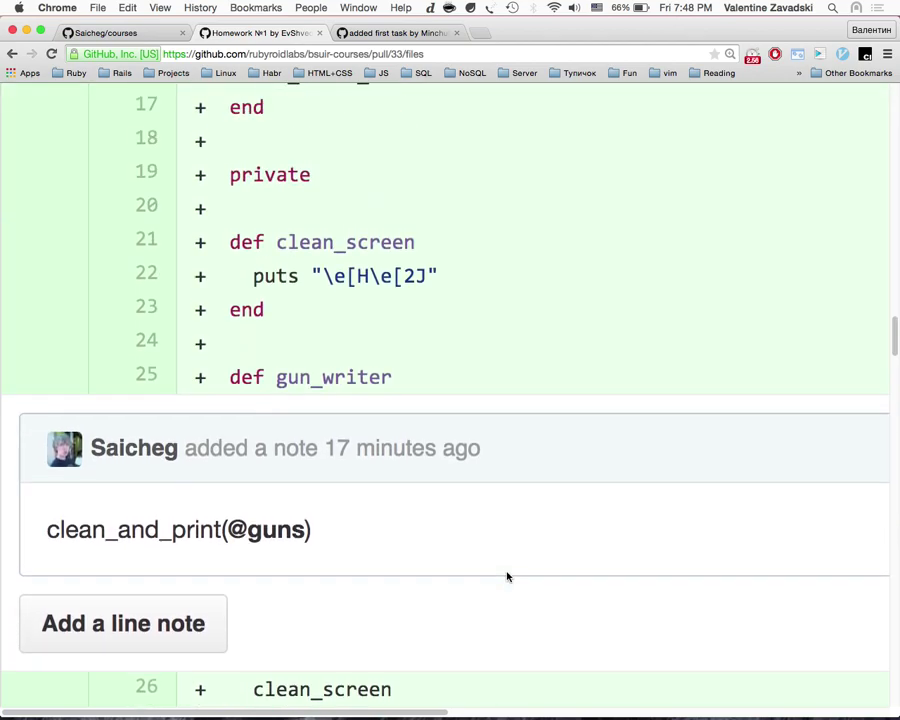
scroll(506, 576, "up", 5)
left_click_drag(436, 446, 255, 449)
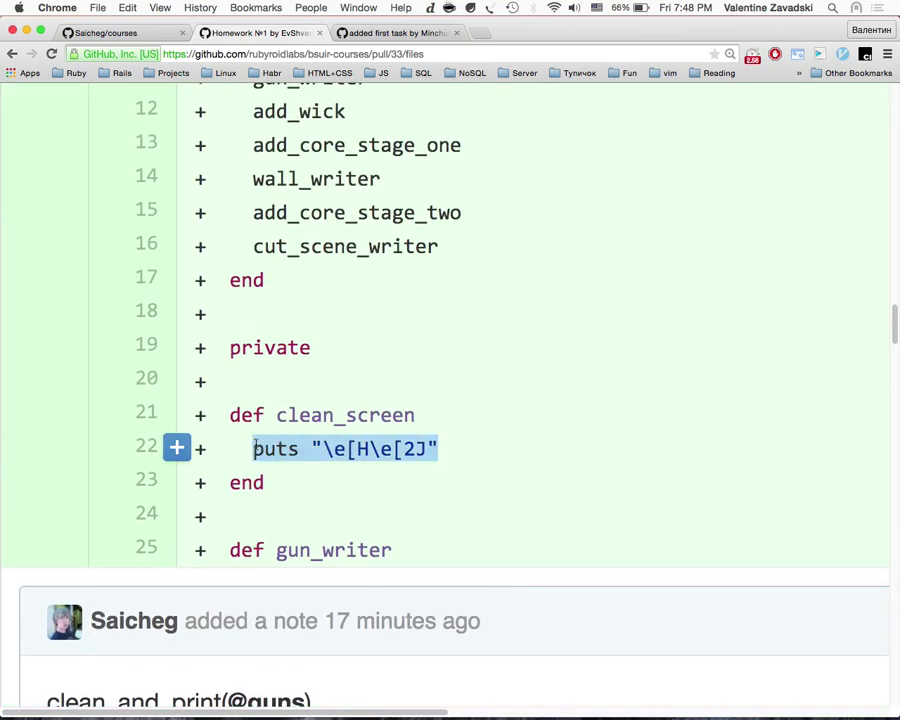
left_click(425, 33)
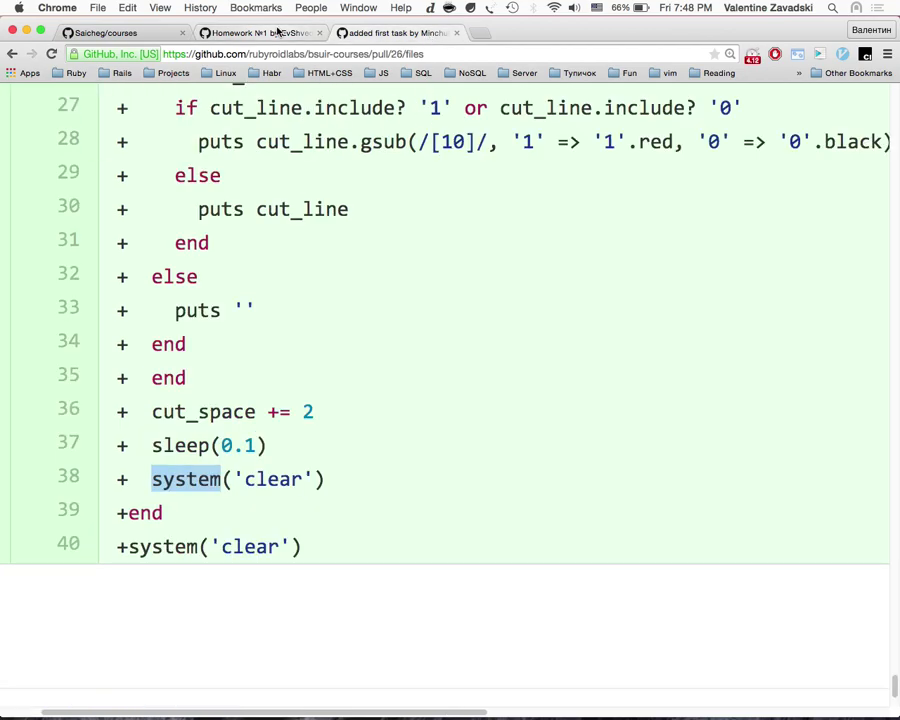
left_click(278, 32)
key("ctrl+Tab")
scroll(363, 385, "down", 3)
scroll(362, 392, "up", 3)
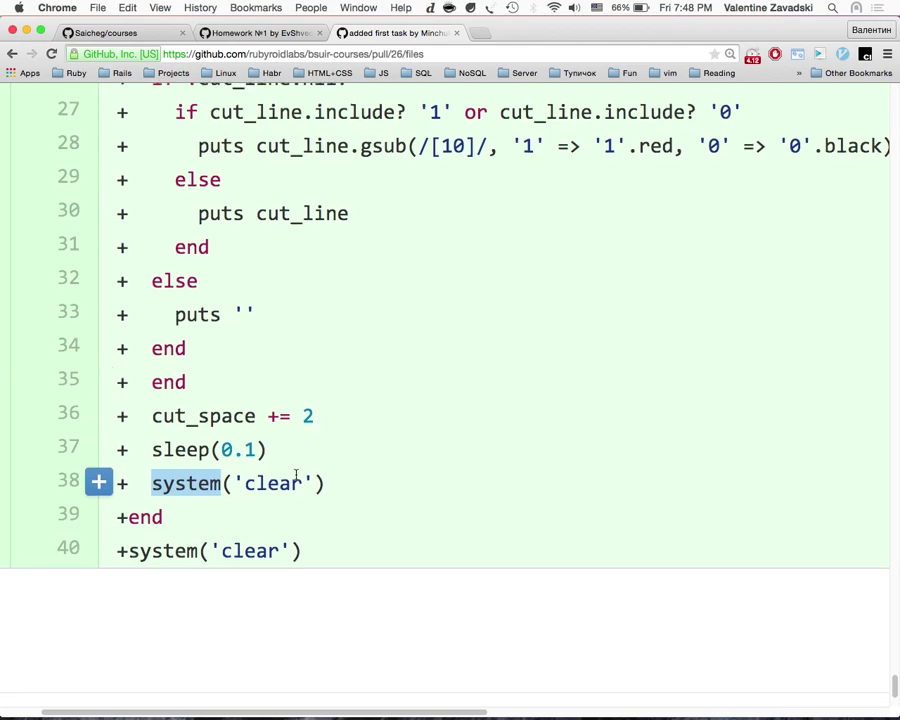
scroll(296, 476, "up", 1)
scroll(296, 476, "up", 10)
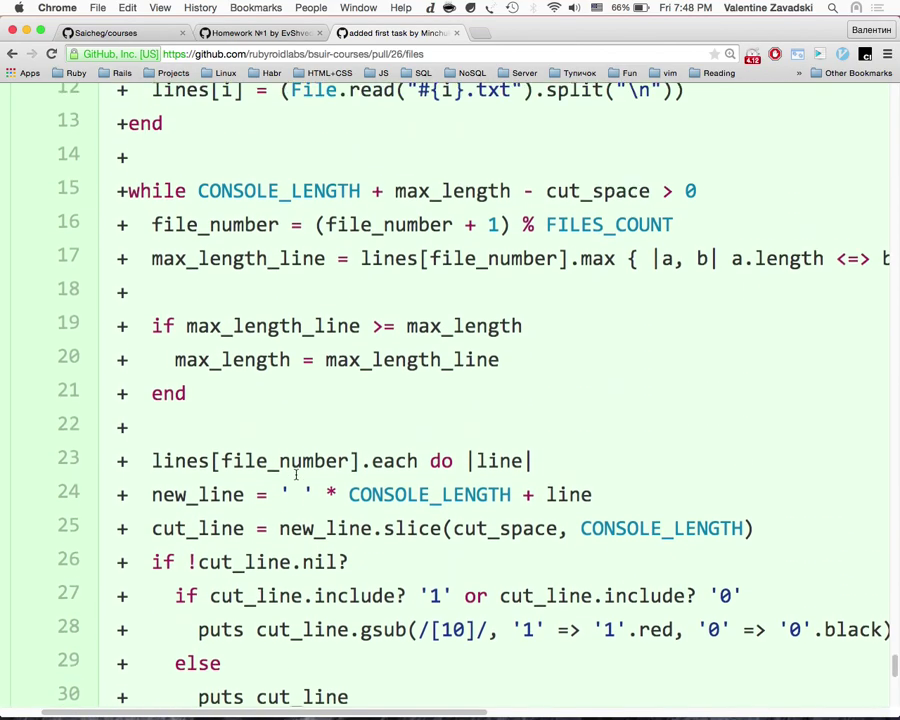
scroll(296, 476, "up", 1)
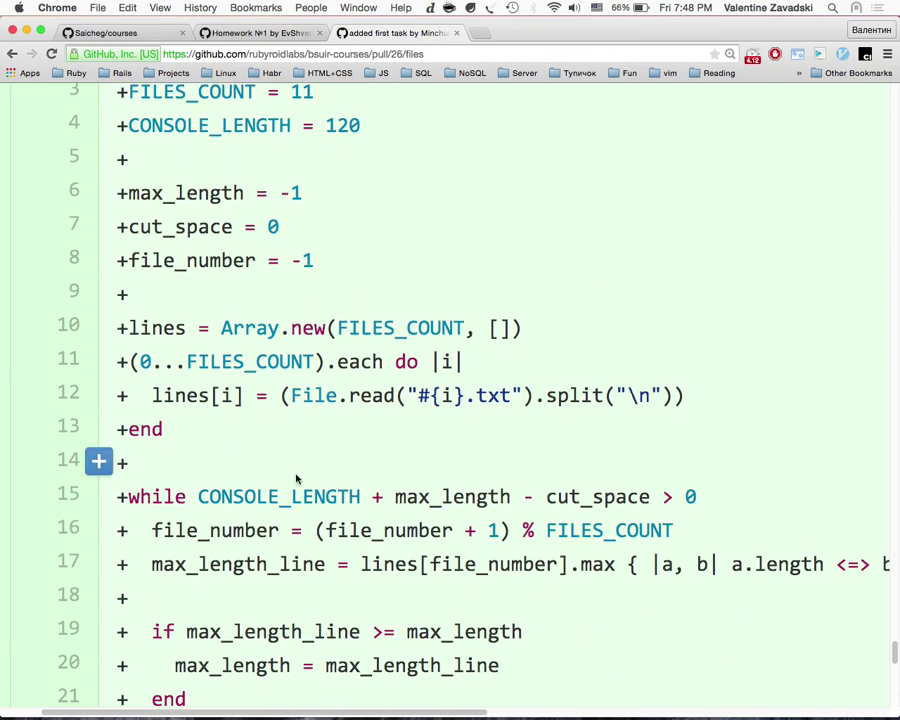
left_click_drag(215, 436, 100, 322)
left_click(181, 426)
scroll(295, 483, "up", 3)
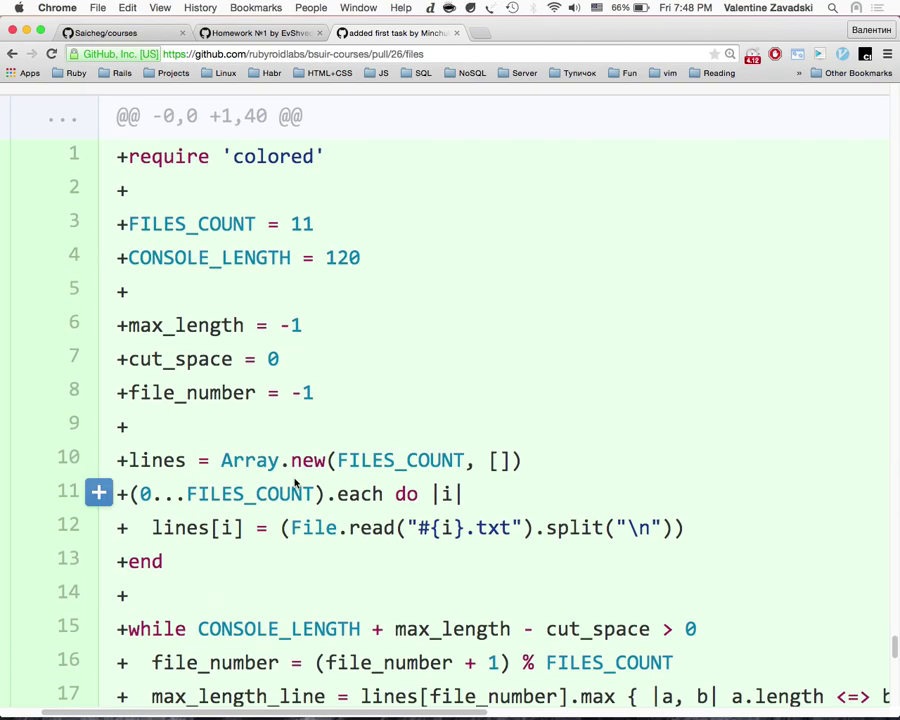
scroll(295, 483, "down", 2)
scroll(295, 483, "down", 1)
scroll(295, 483, "up", 1)
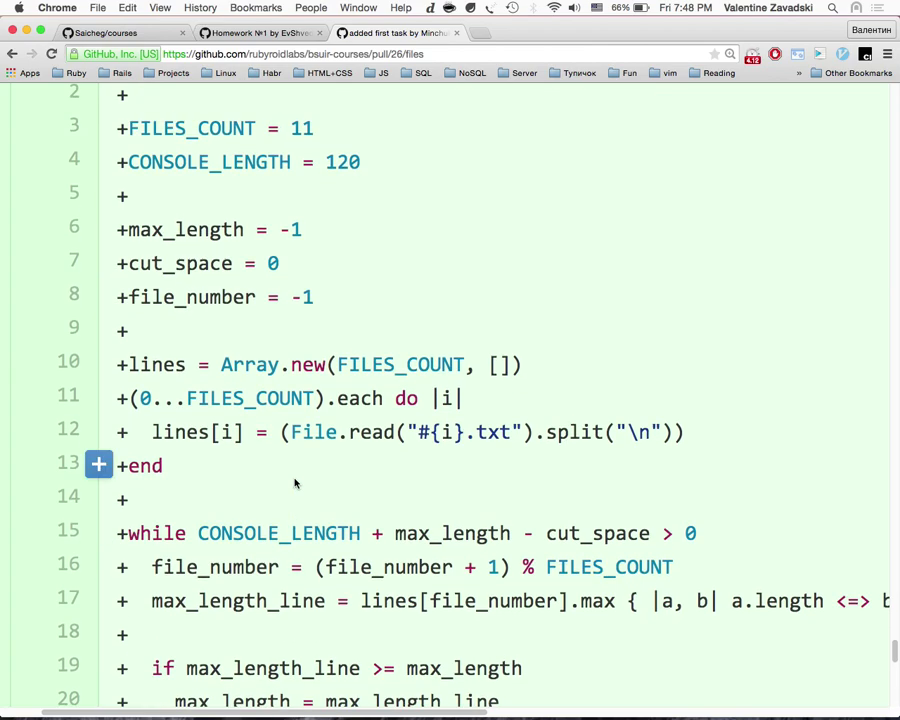
Step: Switch to the terminal window for the task folder, list its files, and clear the screen
key("ctrl+Right")
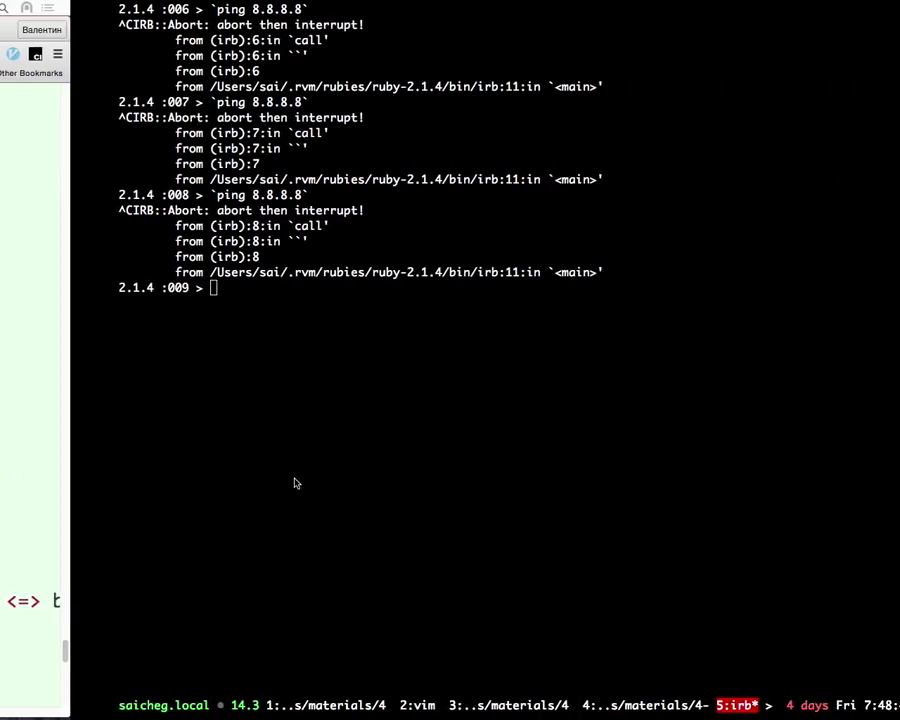
key("ctrl+b")
key("4")
key("ctrl+b")
key("n")
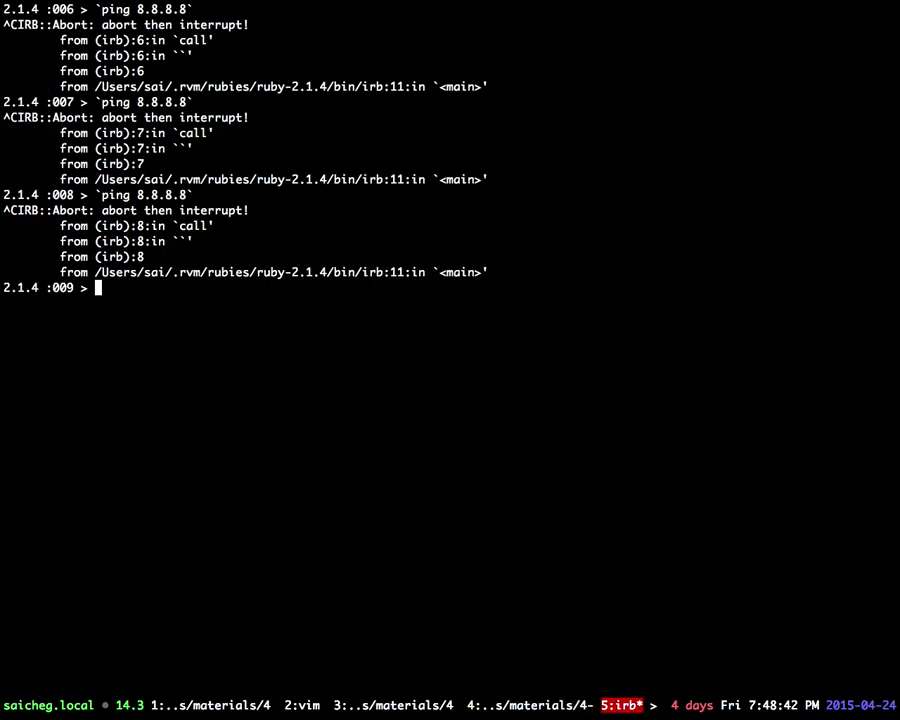
key("ctrl+b")
key("n")
key("ctrl+b")
type("n")
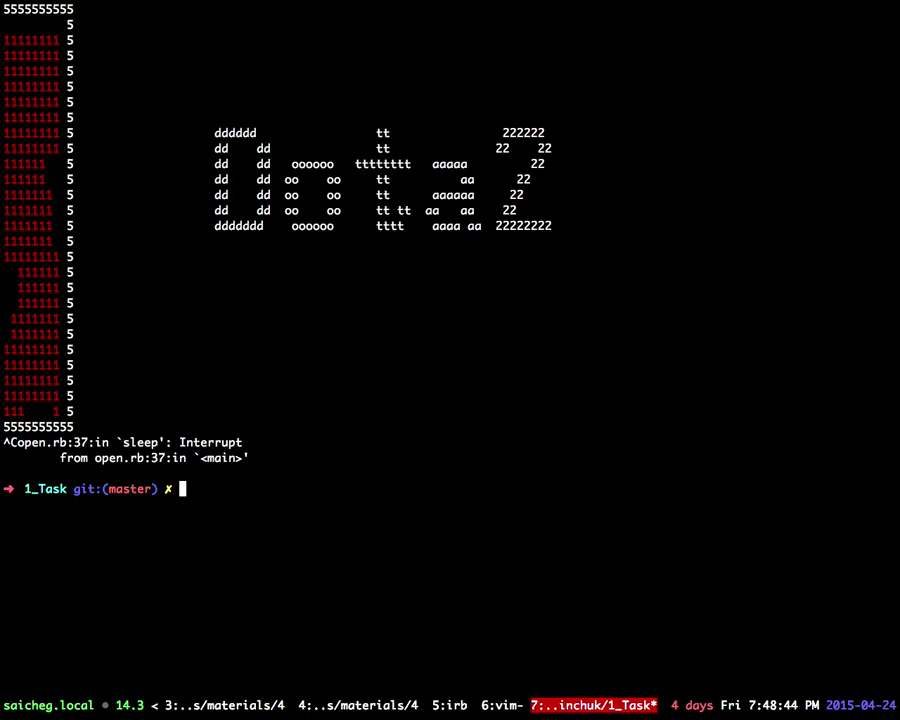
type("ls")
key("Return")
type("orb")
key("Return")
type("or")
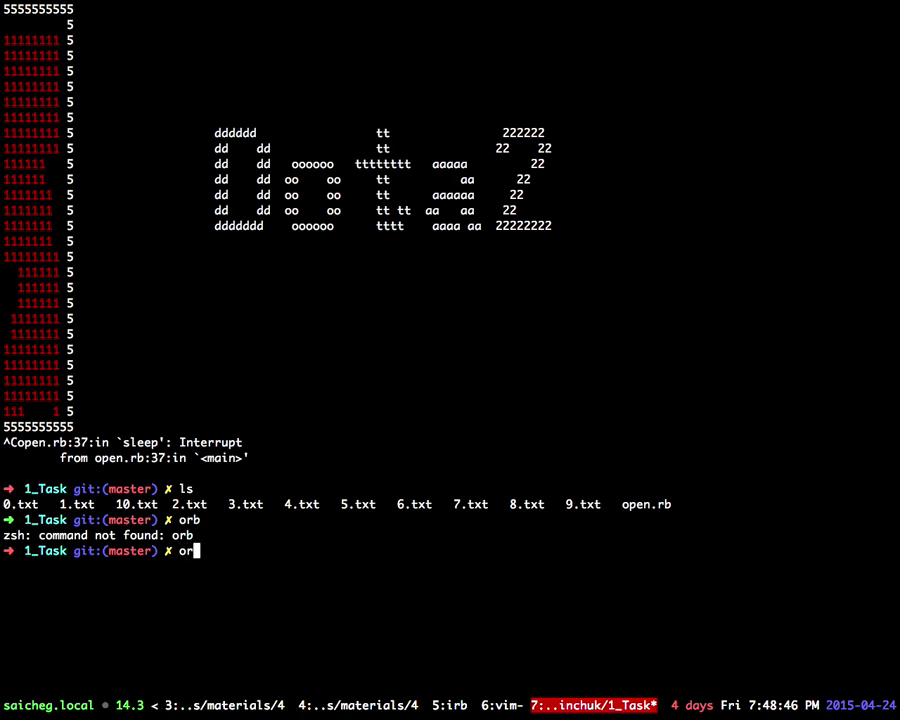
type("b")
key("Return")
key("ctrl+l")
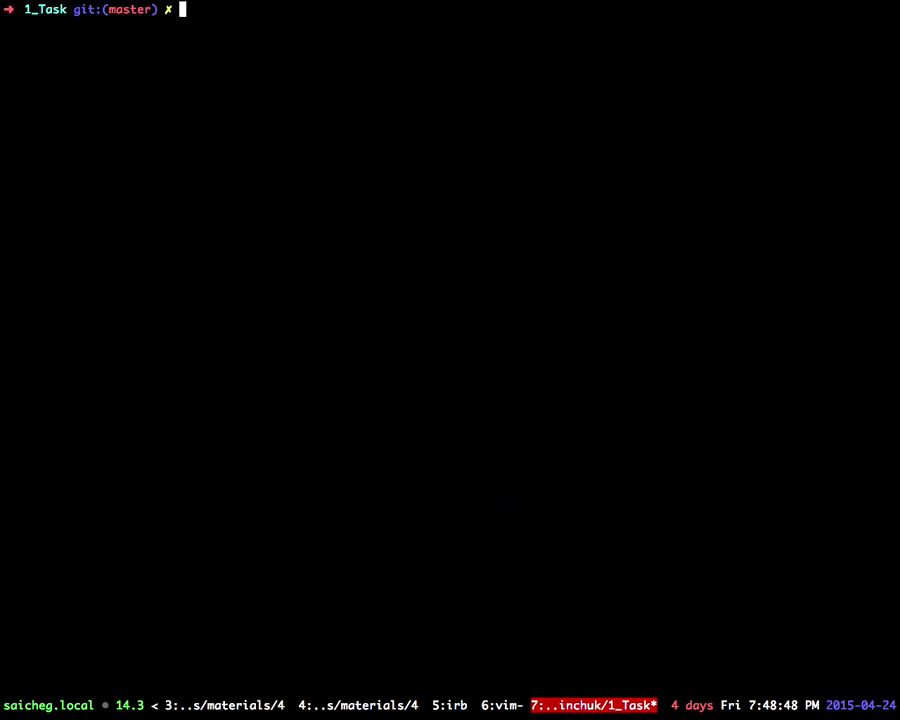
Step: Start irb, evaluate Dir['*.txt'], and enlarge the terminal text
type("irb")
key("Return")
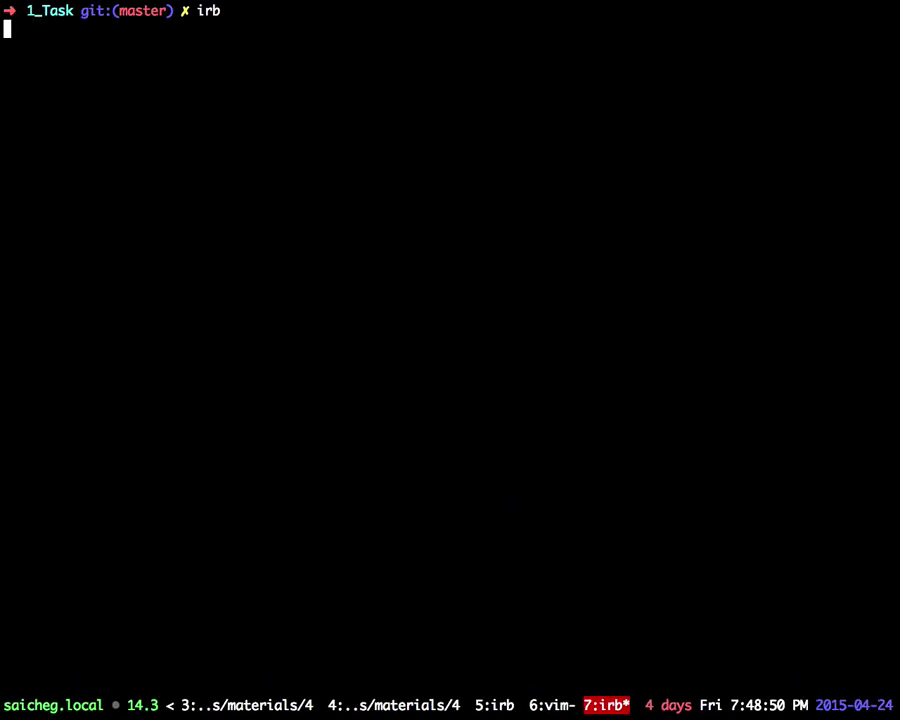
type("Dir['")
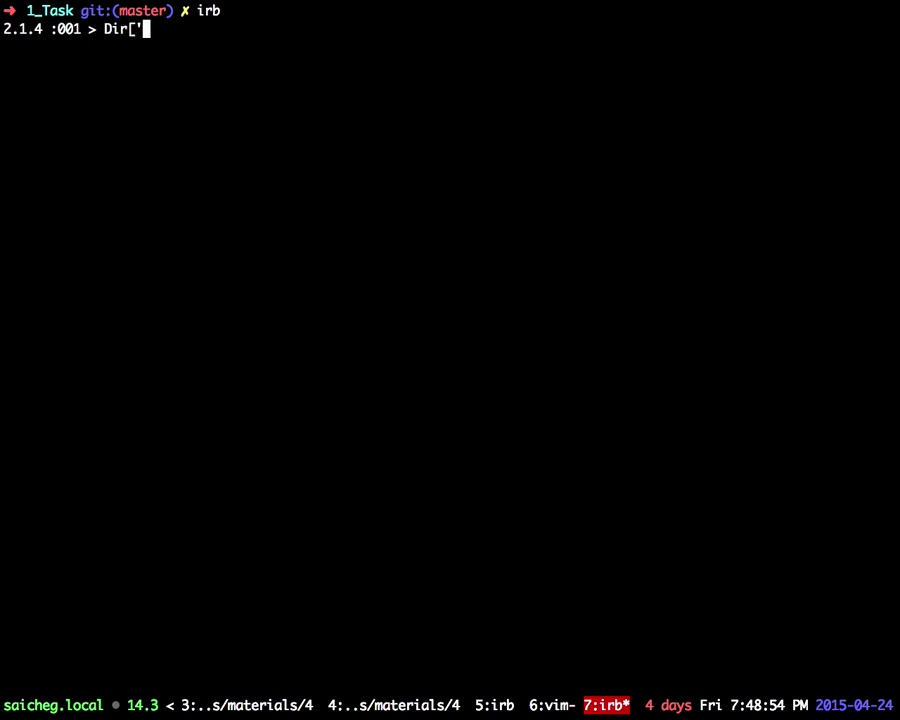
type("*.tx")
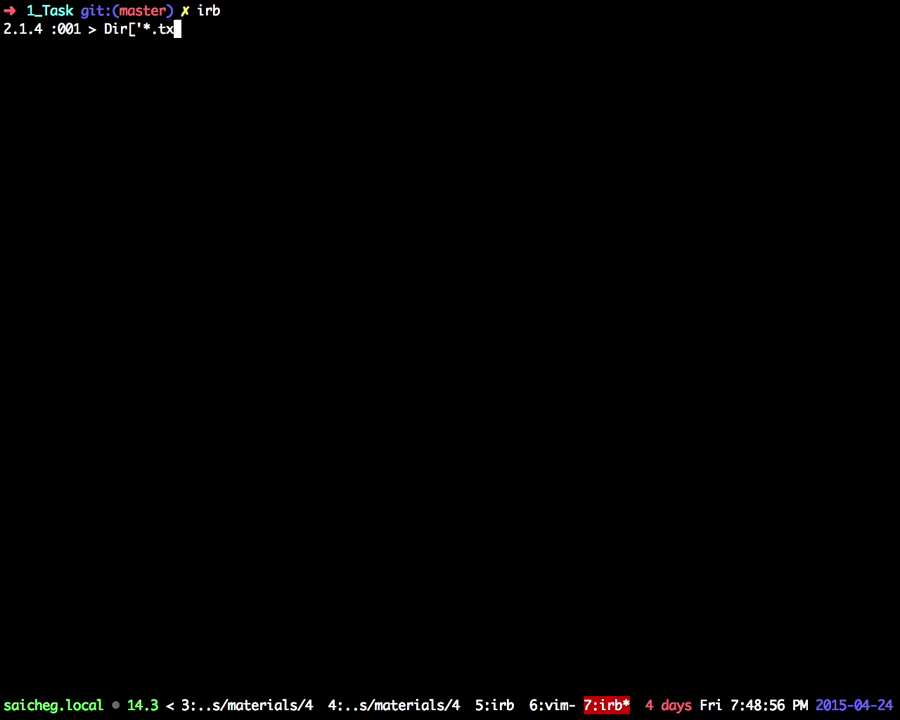
type("t']")
key("Return")
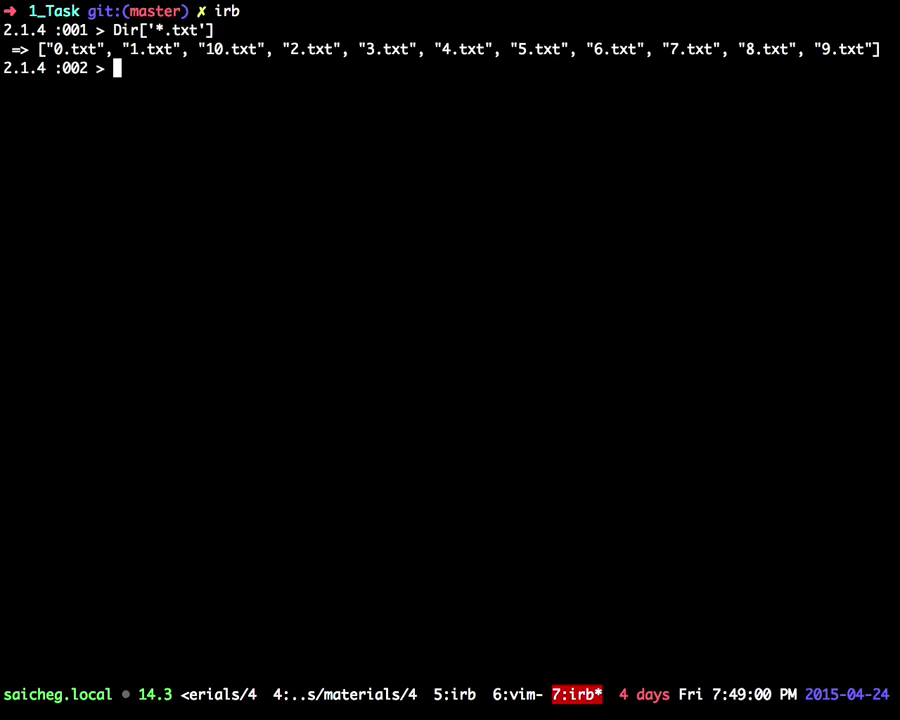
key("super+plus")
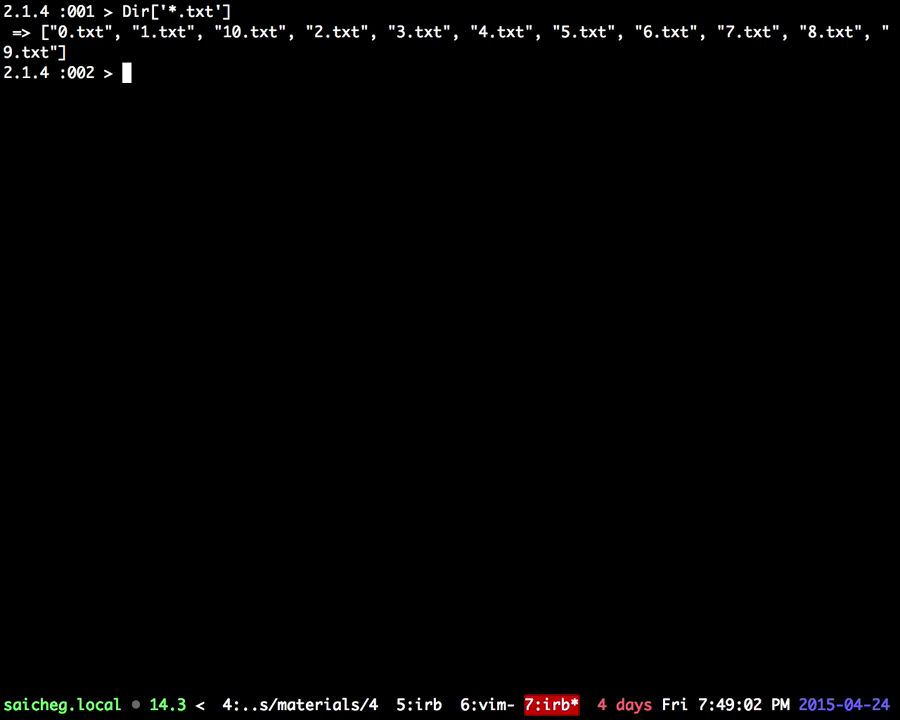
Step: Re-run Dir['*.txt'] and highlight 10.txt sorting between 1.txt and 2.txt
key("Up")
key("Return")
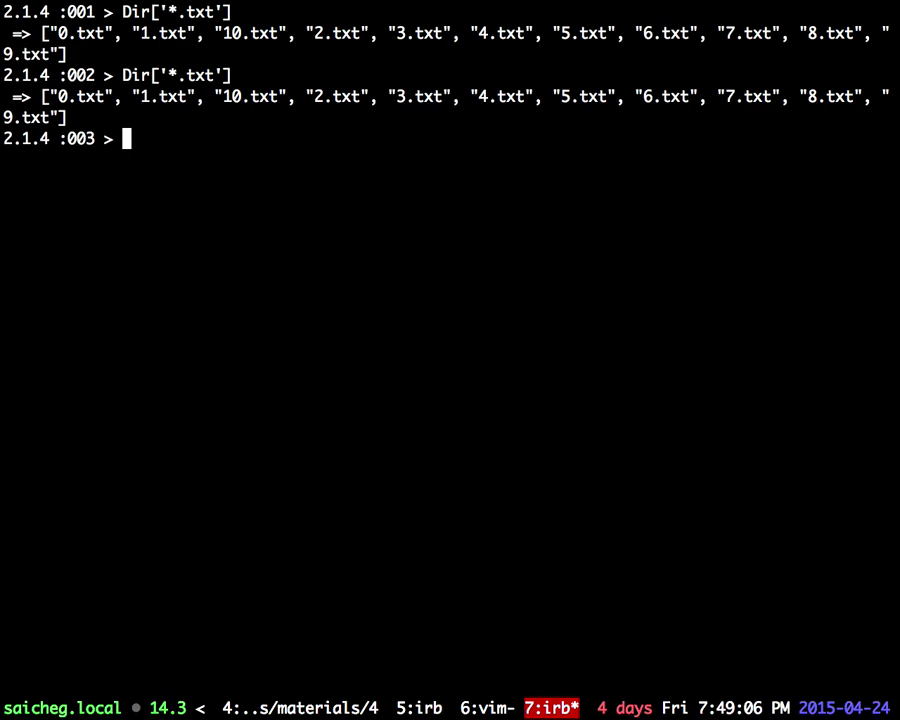
key("Up")
key("Left")
key("Left")
key("Left")
key("Left")
key("Left")
key("Left")
key("Left")
key("Left")
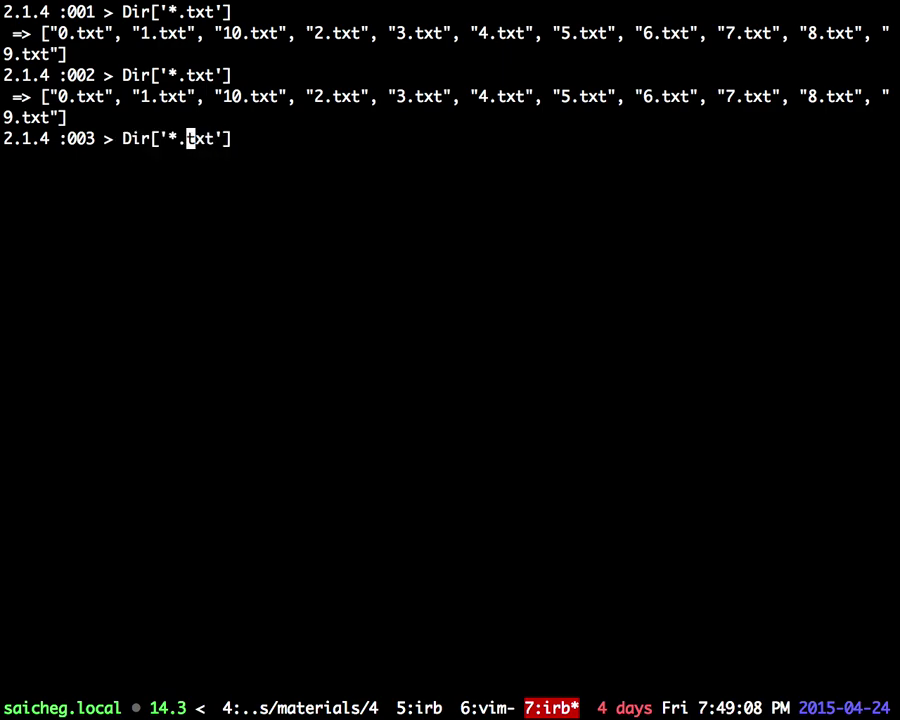
key("Right")
key("Right")
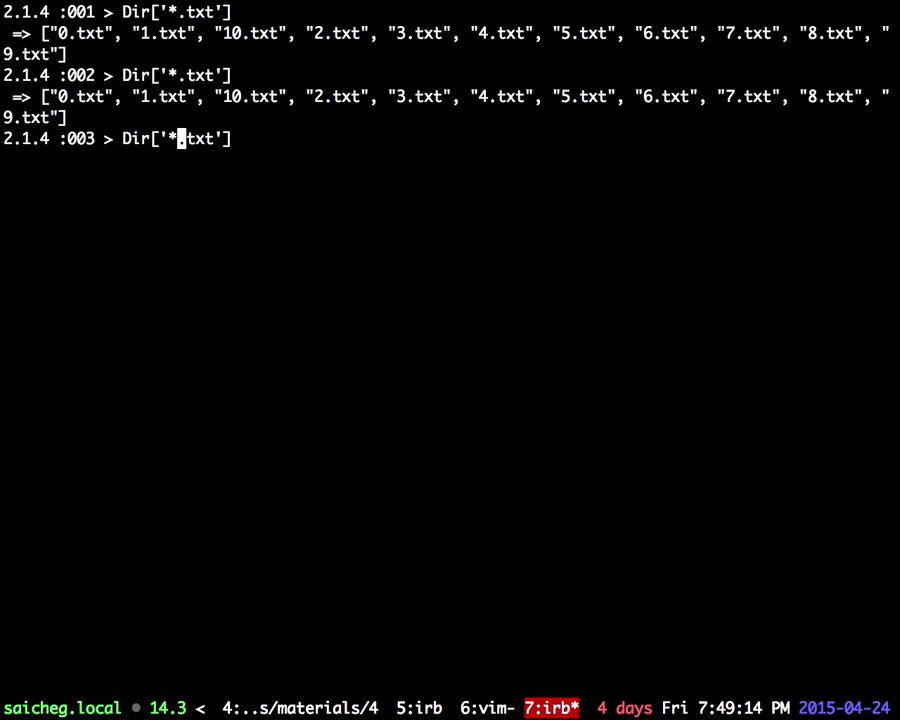
key("Return")
key("Up")
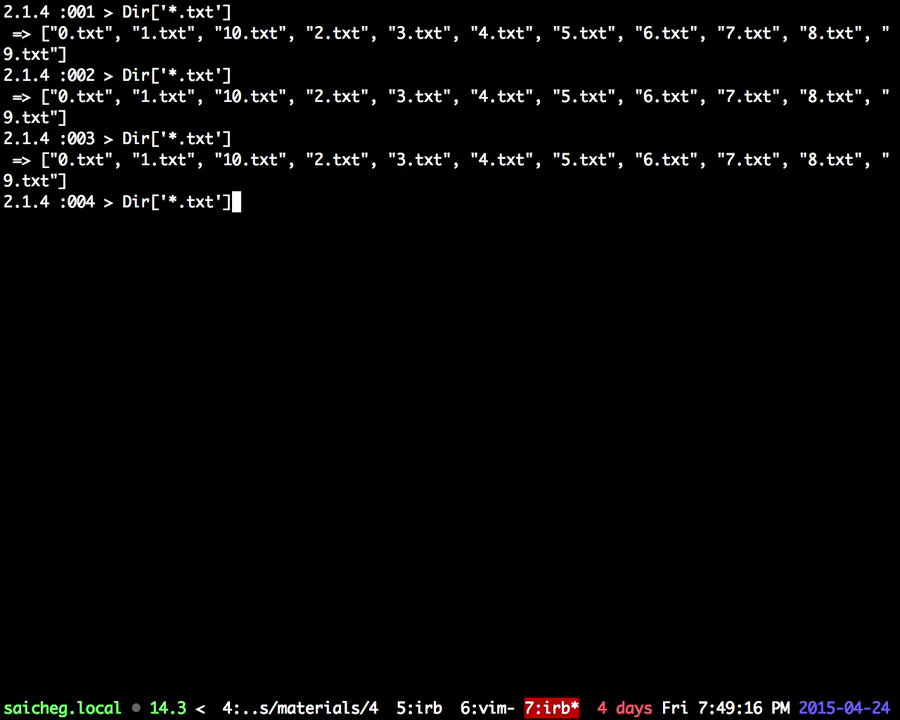
key("super+Tab")
key("super+Tab")
key("super+plus")
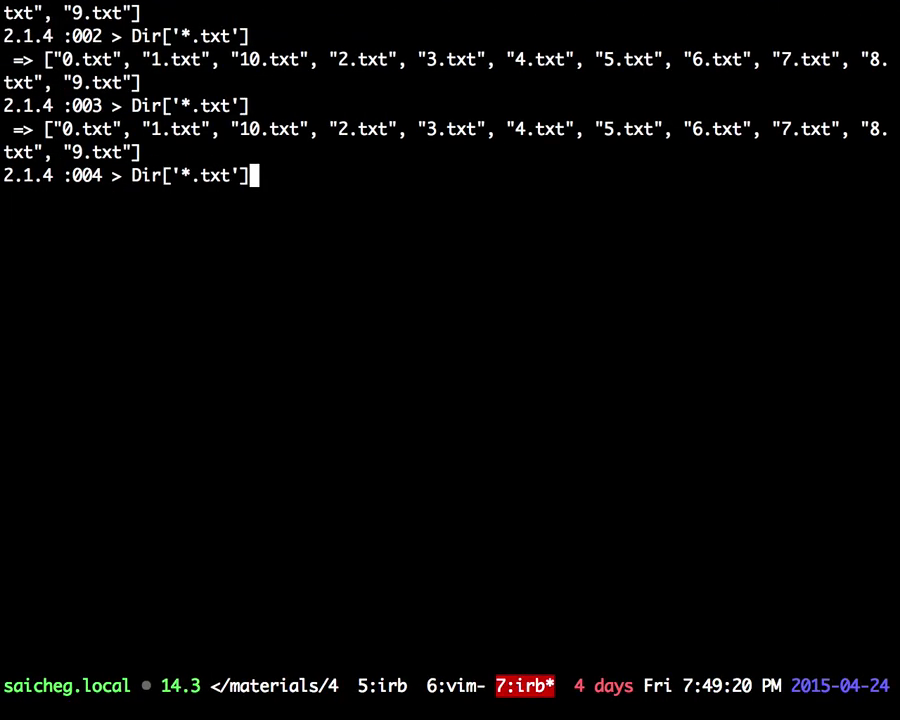
left_click_drag(63, 176, 92, 176)
left_click(152, 175)
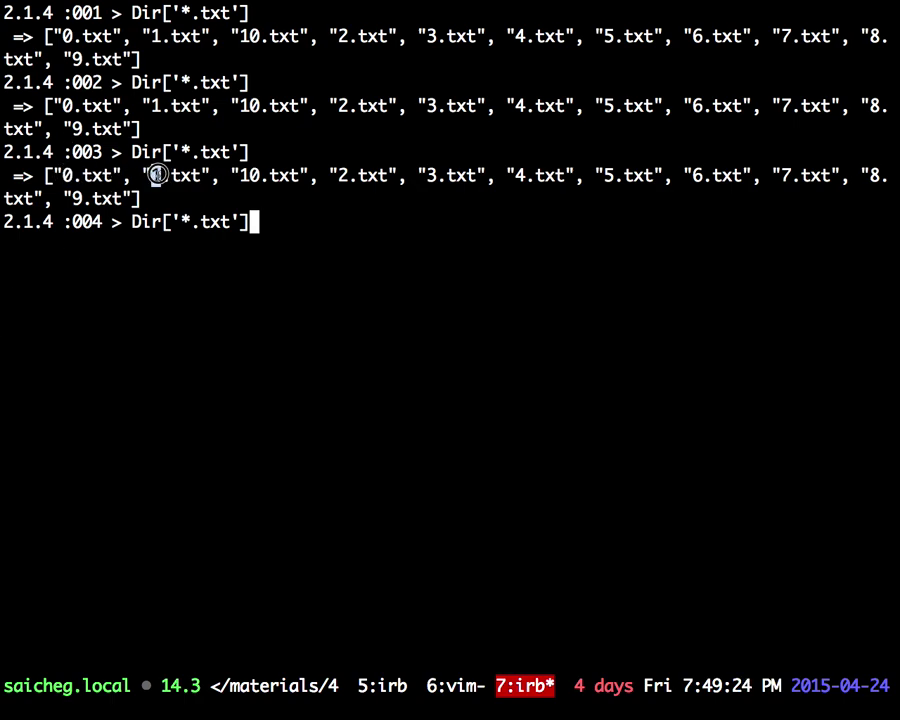
left_click_drag(240, 176, 258, 176)
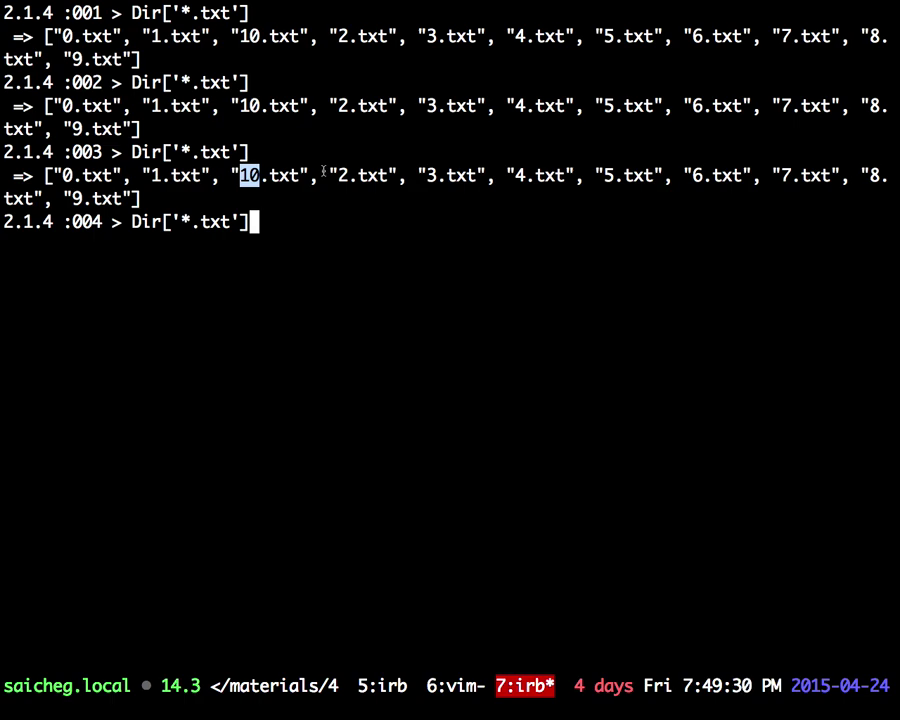
Step: Run Dir['*.txt'].sort_by { |f| f.gsub('.txt').to_i }, which raises an error from the missing argument
type(".")
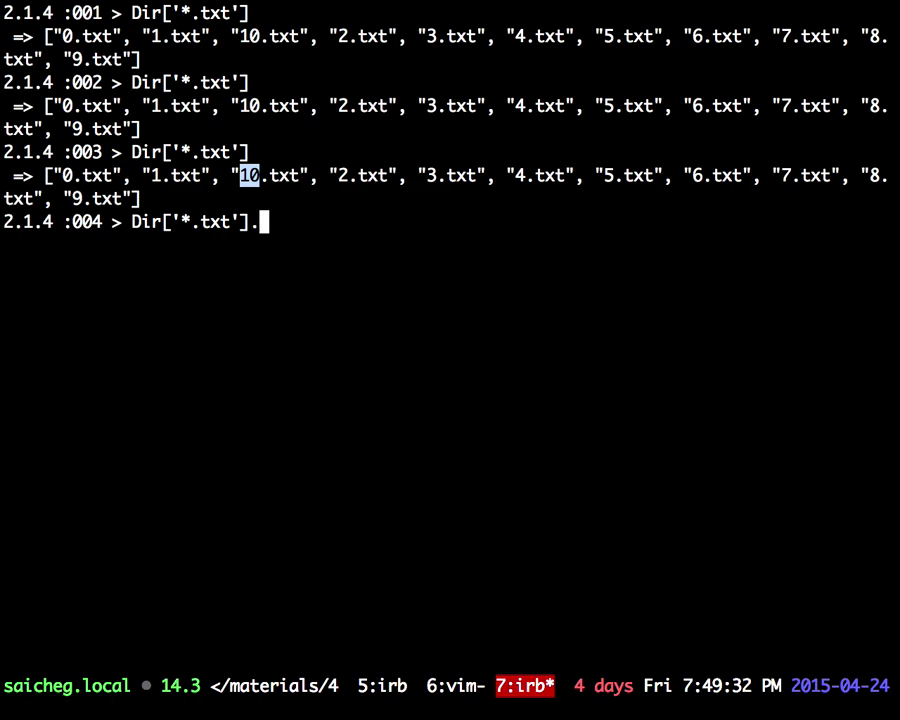
type("sort")
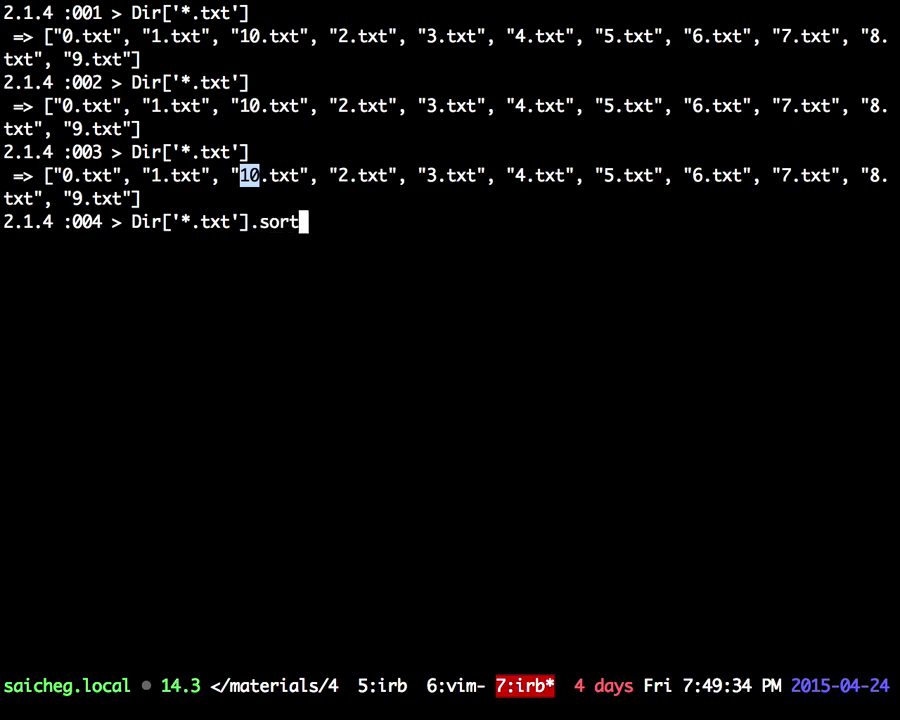
type("_by { |f| ")
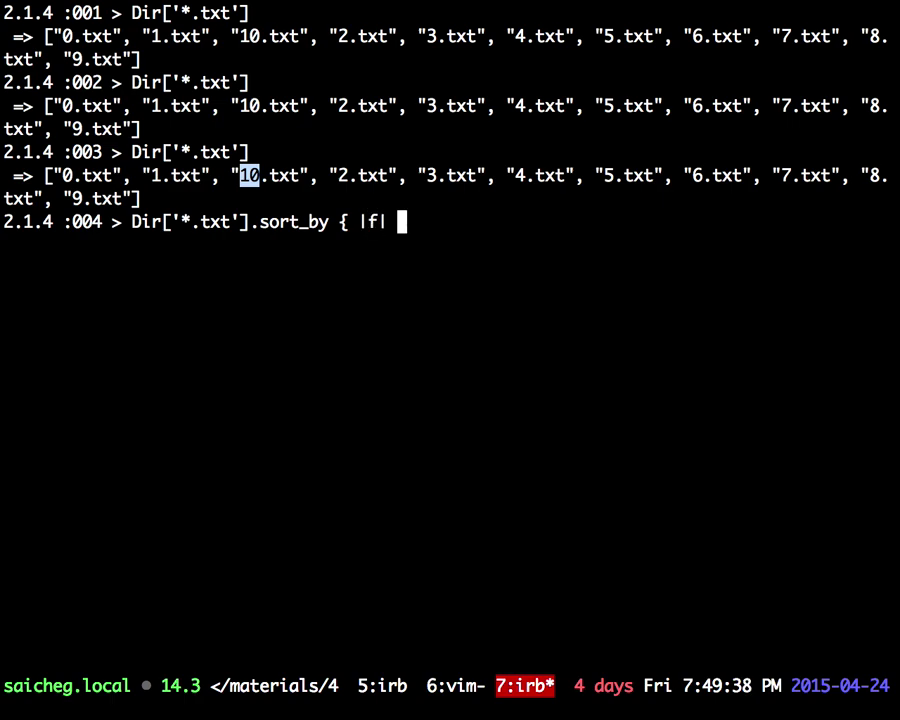
type("f.")
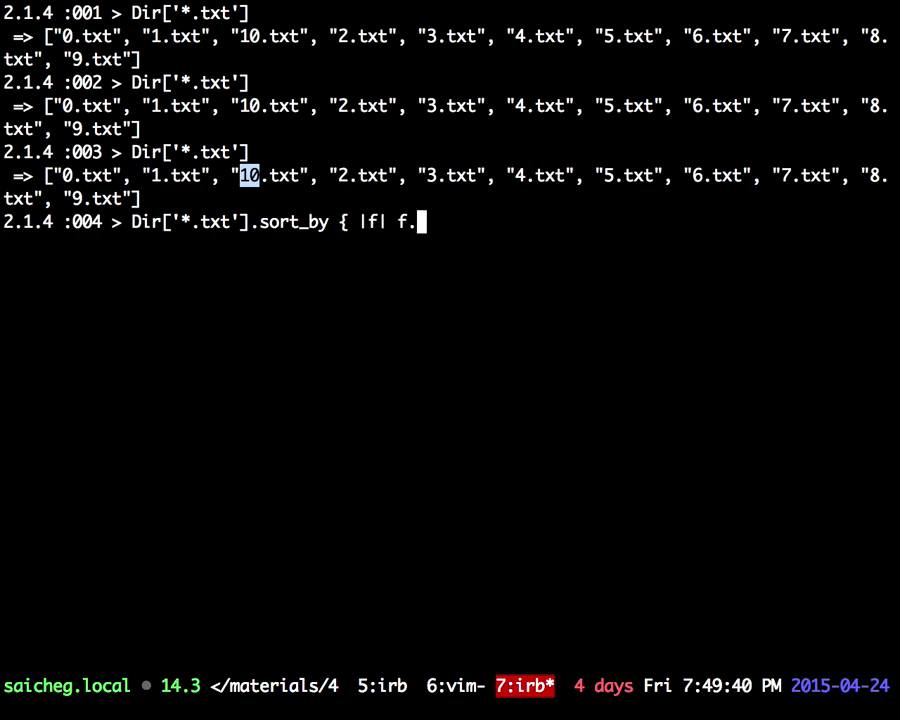
key("BackSpace")
type(".")
type("gsub(")
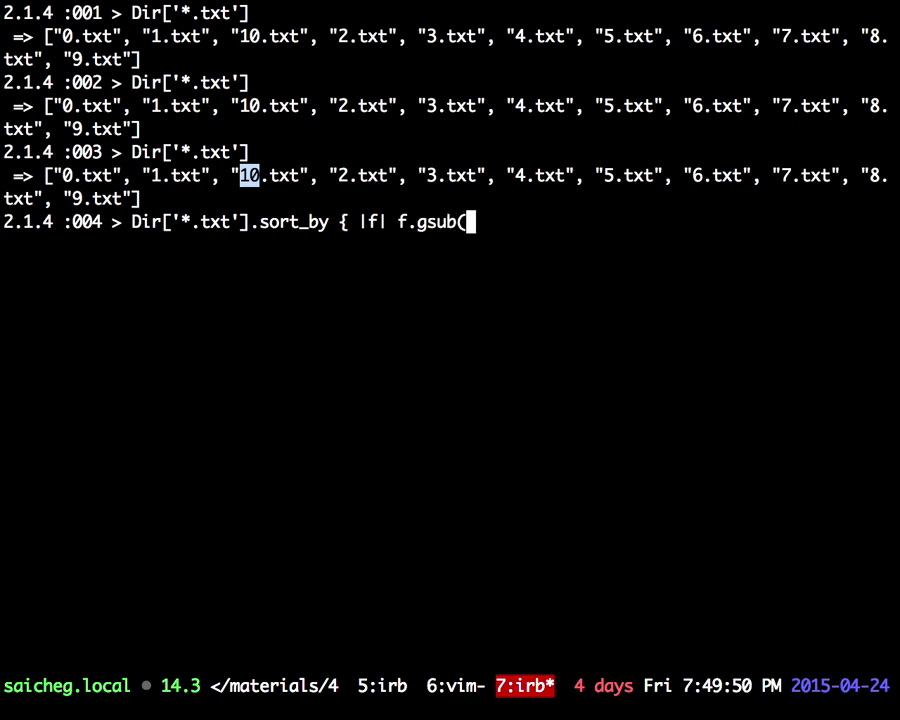
type("'.txt').to")
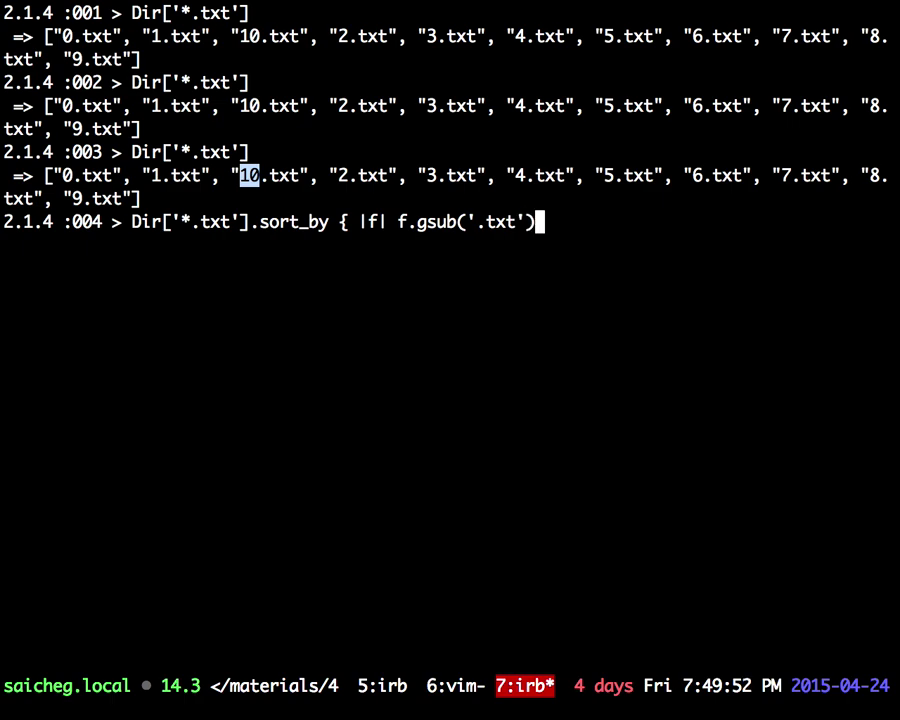
type("_i }")
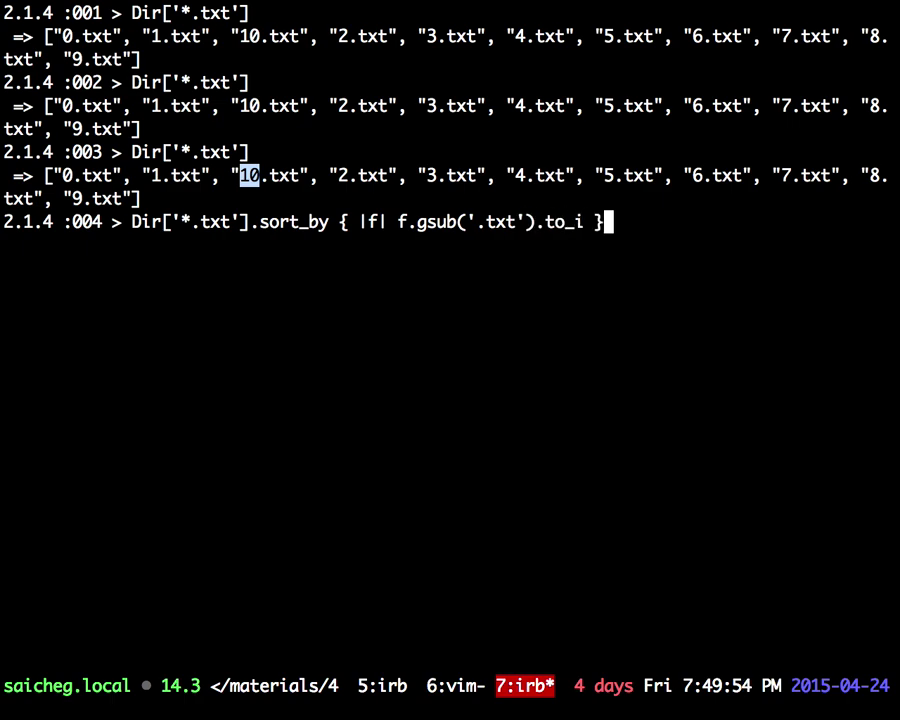
key("Return")
Step: Fix the expression to gsub('.txt', '') and rerun it to sort numerically
key("Up")
key("Left")
key("Left")
key("Left")
key("Left")
key("Left")
key("Left")
key("Left")
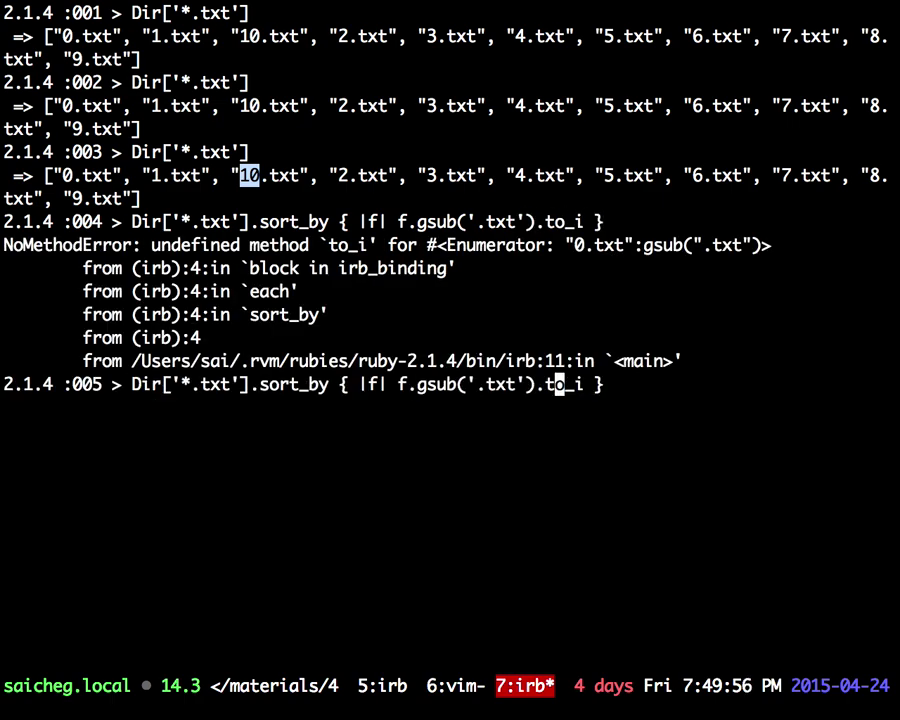
key("Left")
type(", ''")
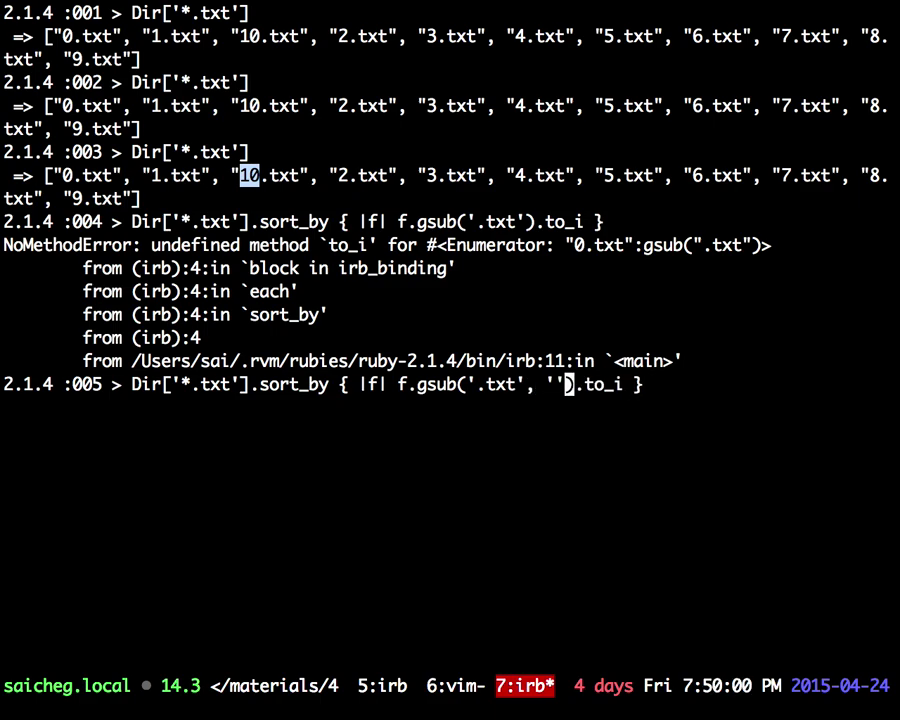
key("Return")
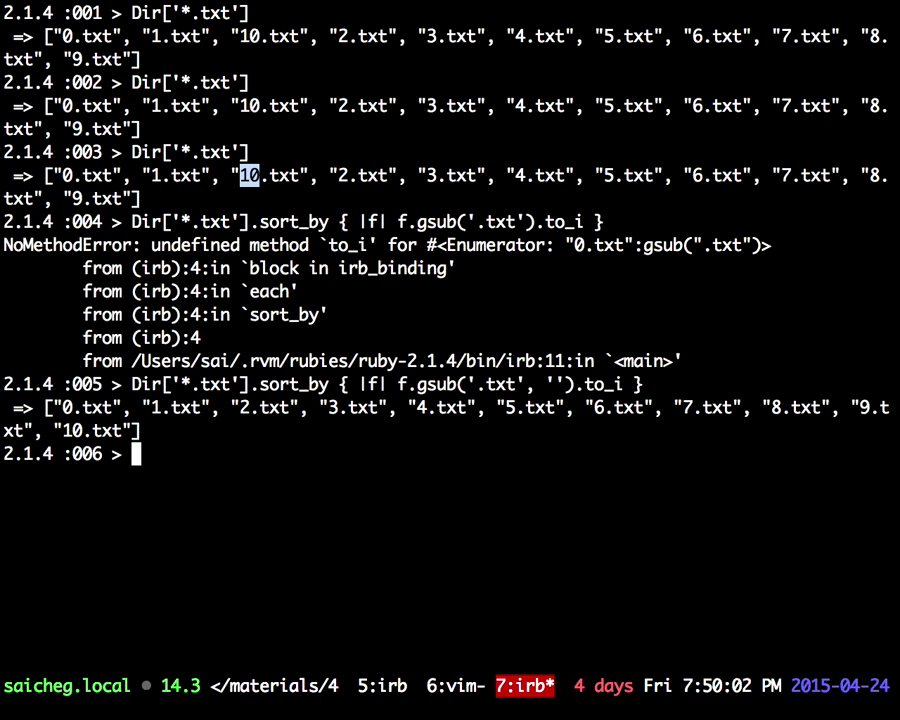
Step: Highlight the sort_by call, the .txt suffix, and the numerically sorted result array
left_click_drag(260, 221, 474, 216)
left_click(413, 310)
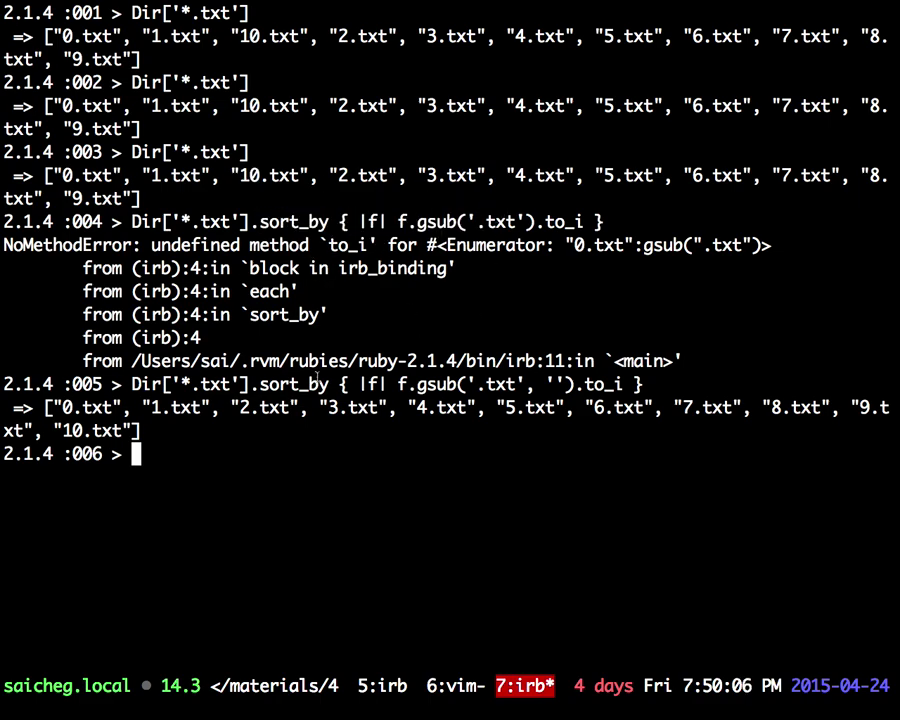
left_click_drag(417, 221, 516, 221)
left_click_drag(255, 175, 305, 175)
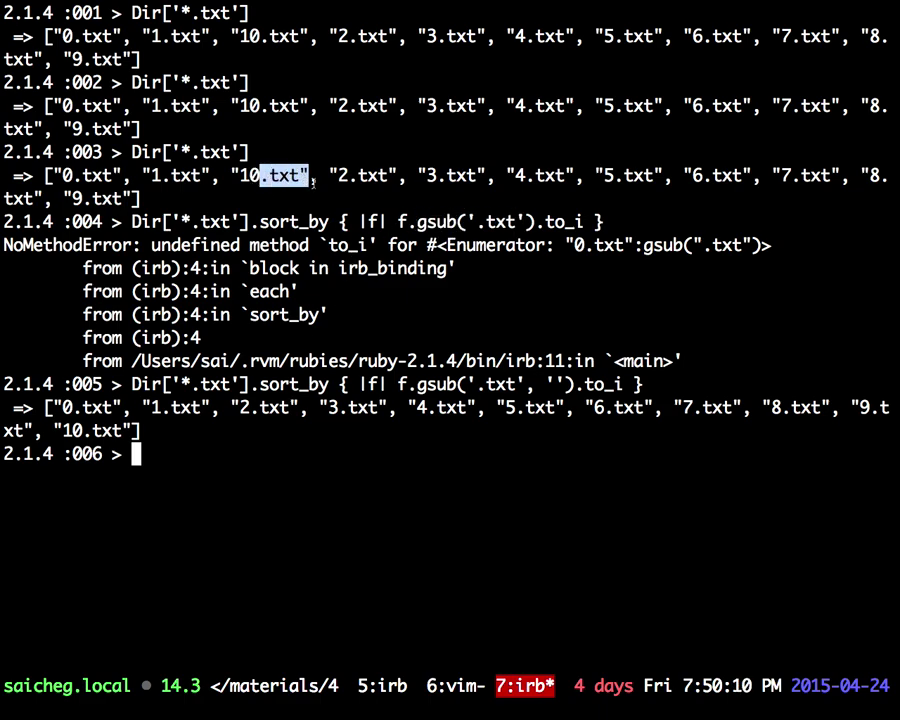
left_click(537, 221)
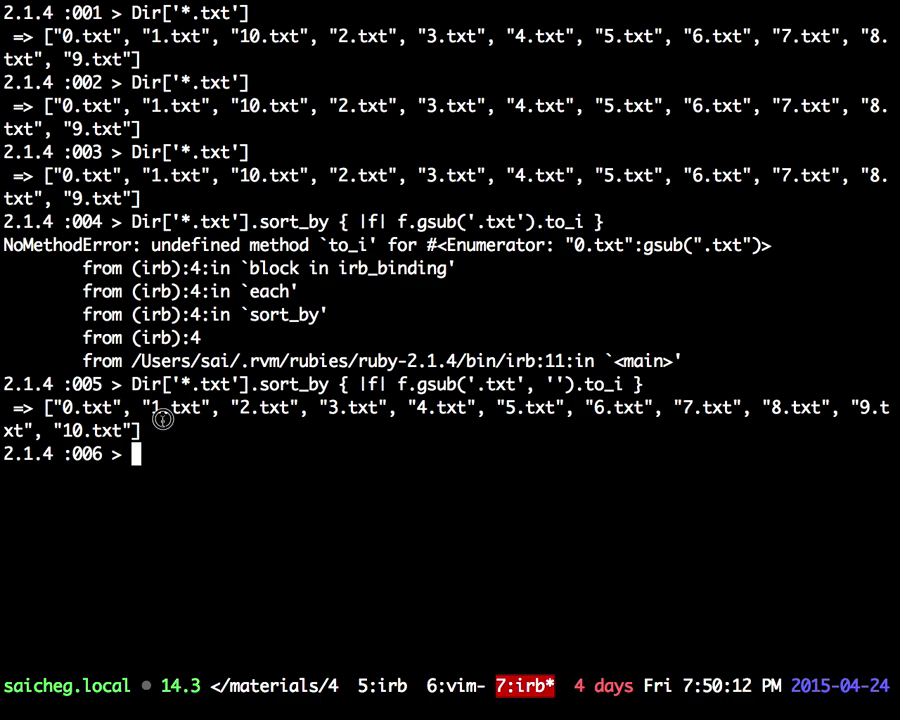
left_click_drag(160, 428, 48, 410)
Step: Back in the pull request diff, highlight FILES_COUNT on line 11 and its definition on line 3
key("super+Tab")
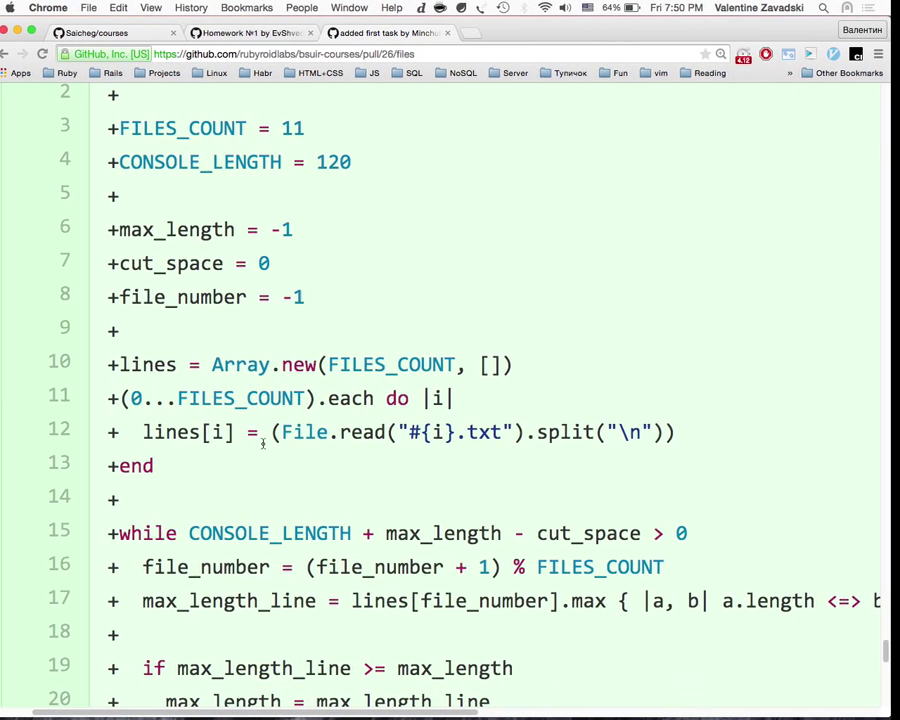
scroll(296, 400, "down", 2)
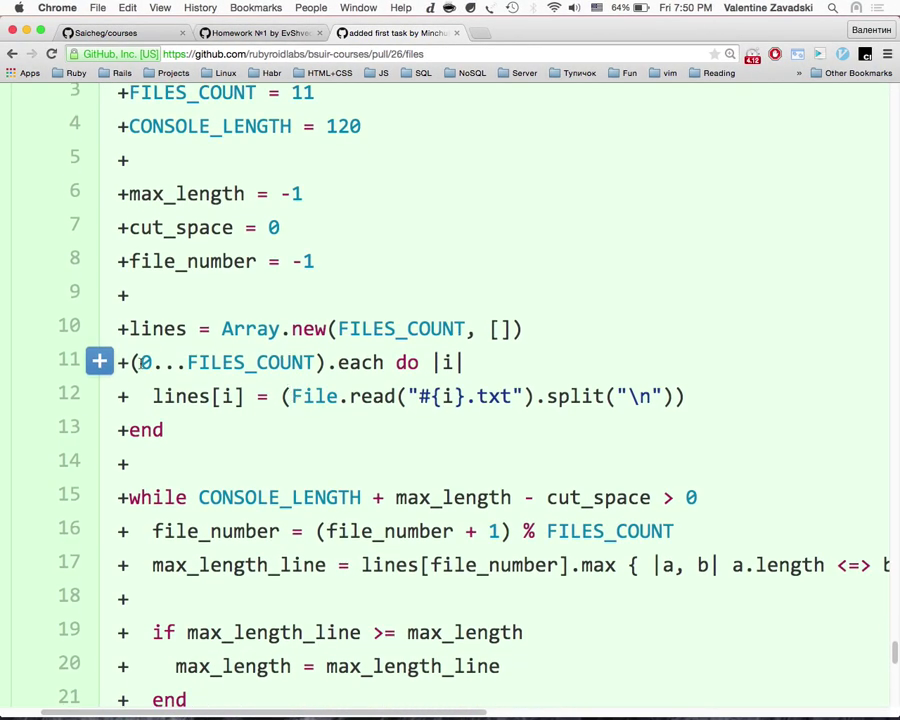
left_click_drag(131, 362, 324, 362)
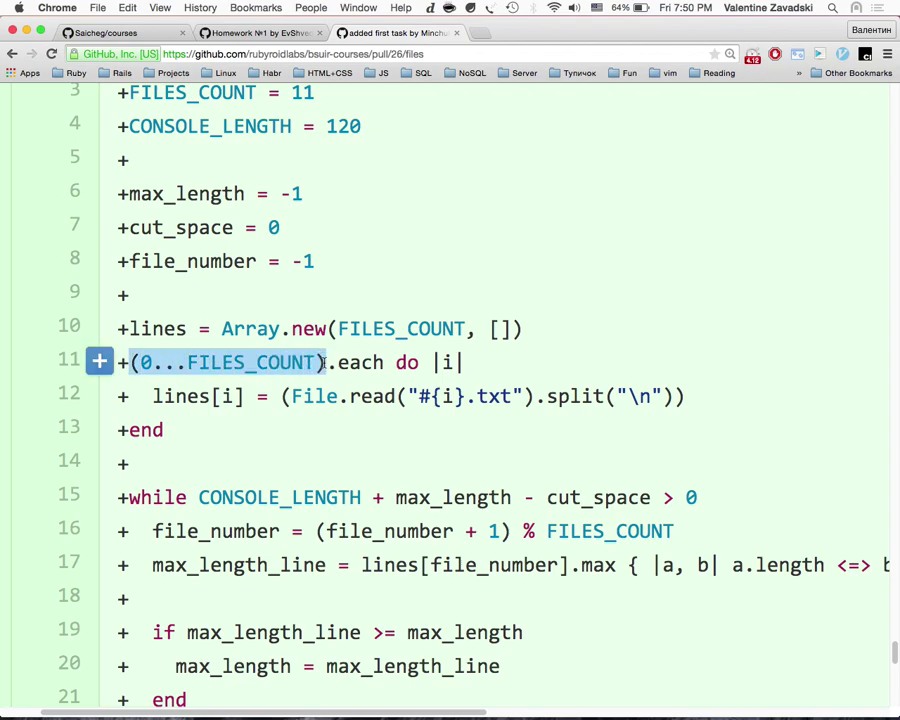
scroll(324, 366, "up", 3)
scroll(324, 368, "down", 3)
scroll(324, 370, "up", 1)
double_click(288, 374)
scroll(291, 300, "up", 1)
double_click(245, 134)
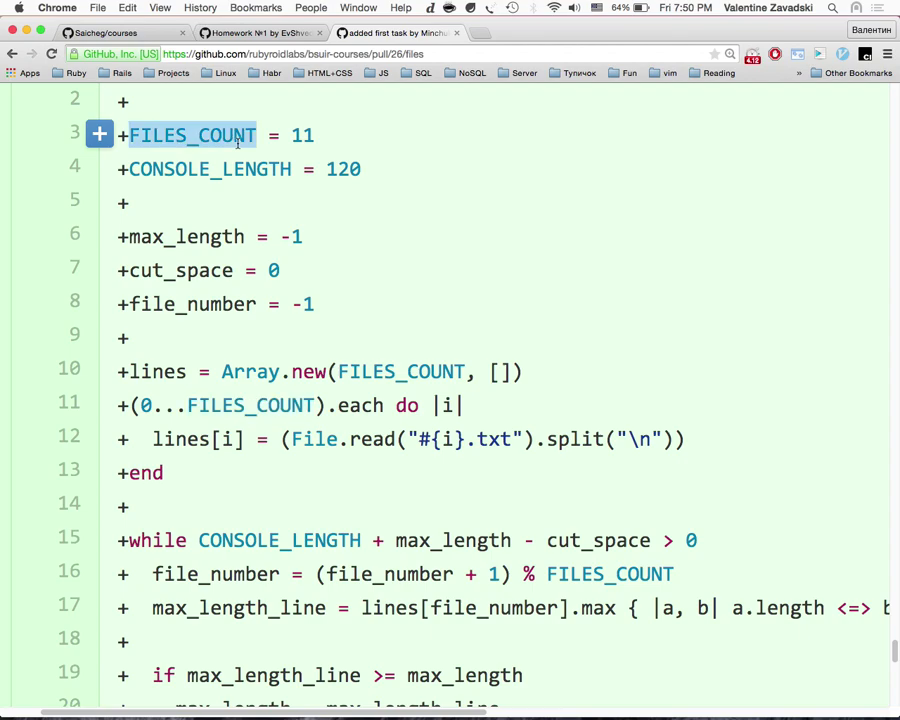
scroll(263, 292, "down", 3)
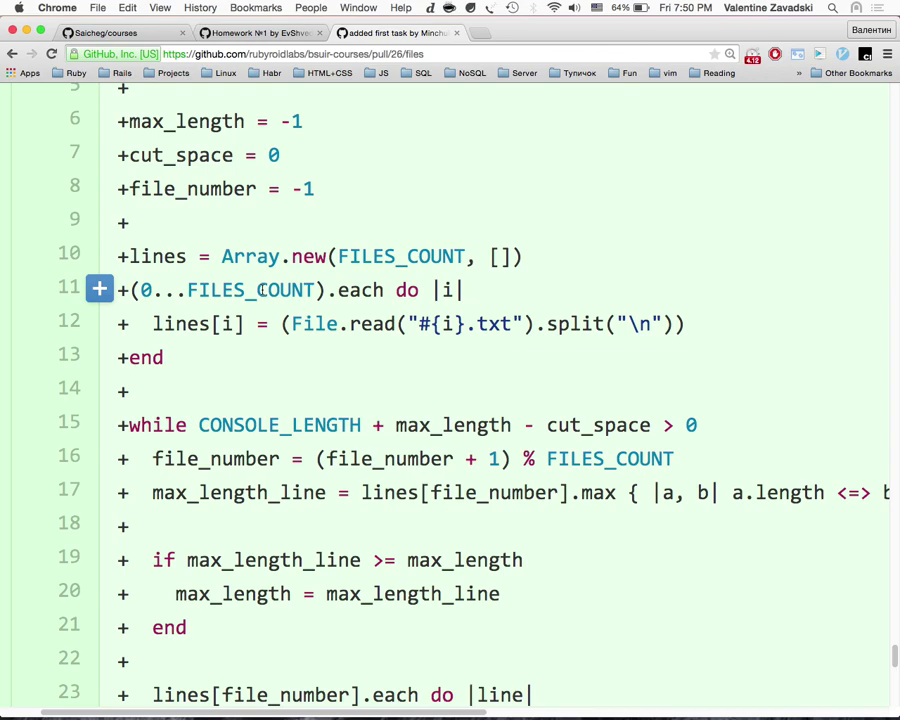
scroll(281, 343, "down", 1)
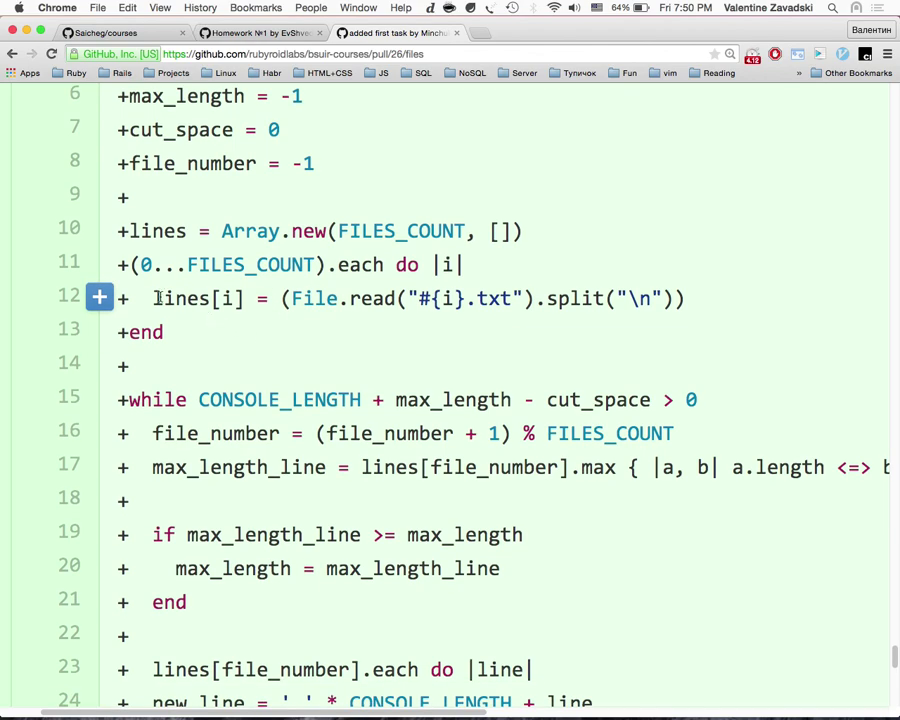
Step: Highlight lines[i], the index i, and the File.read call on line 12
left_click_drag(157, 298, 241, 298)
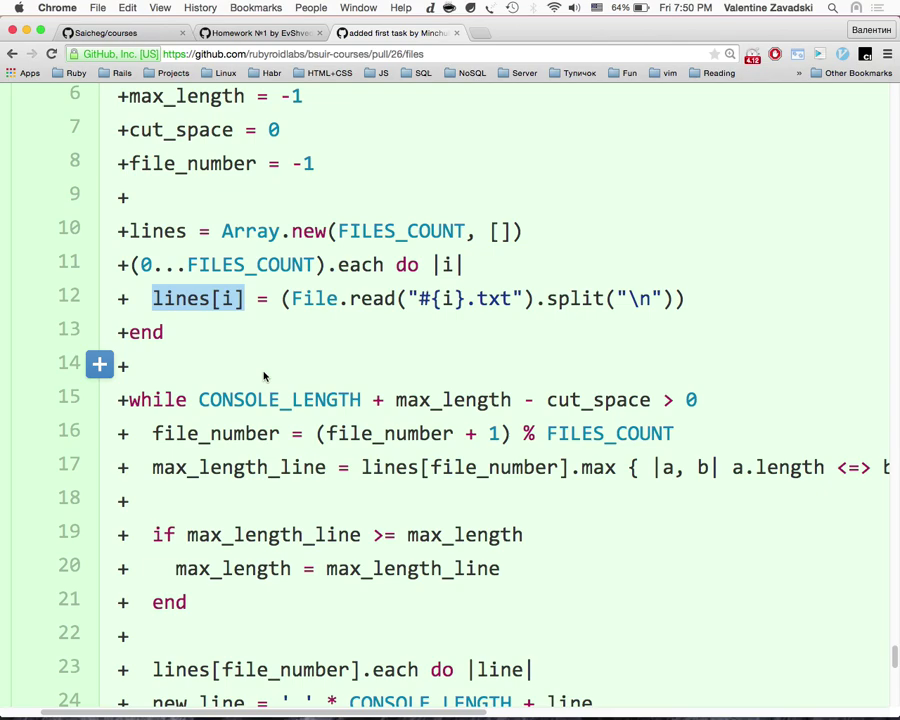
double_click(226, 299)
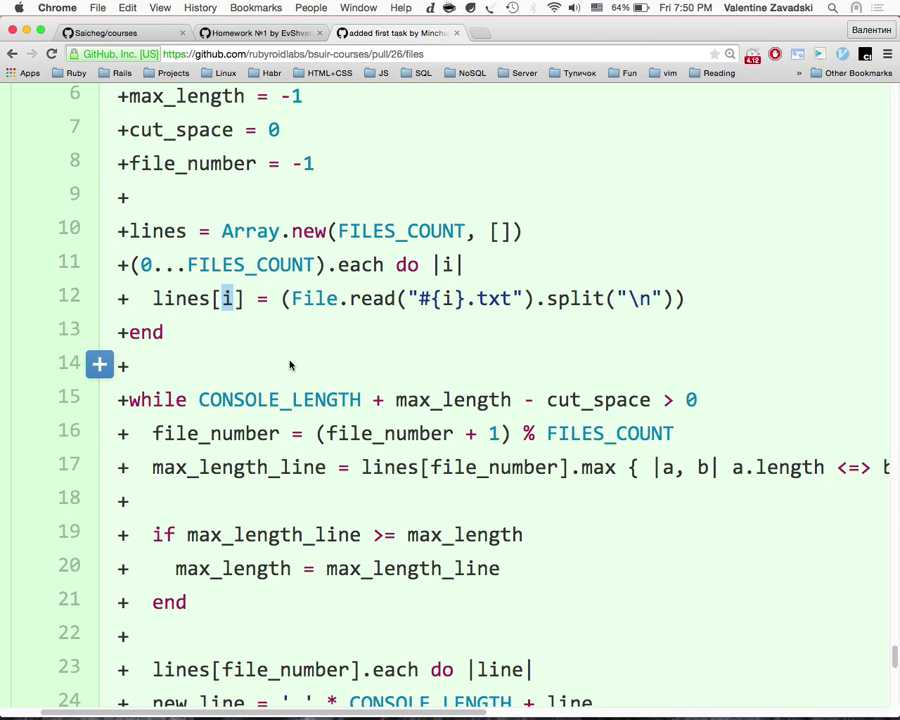
left_click_drag(292, 298, 682, 299)
left_click(594, 346)
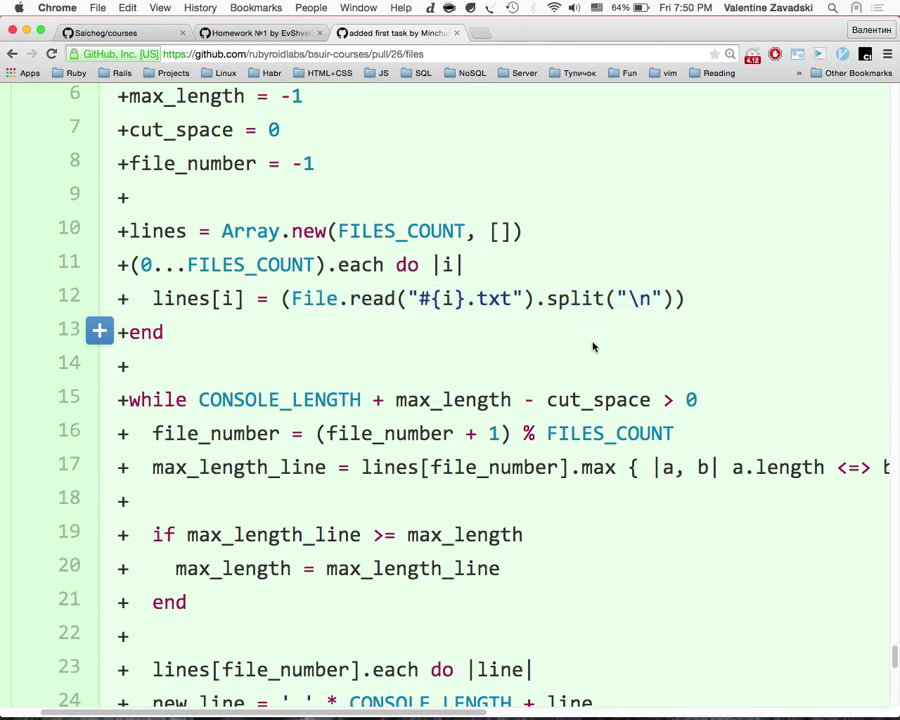
Step: Highlight the modulo expression and file_number on line 16, then file_number's declaration on line 8
scroll(588, 358, "down", 5)
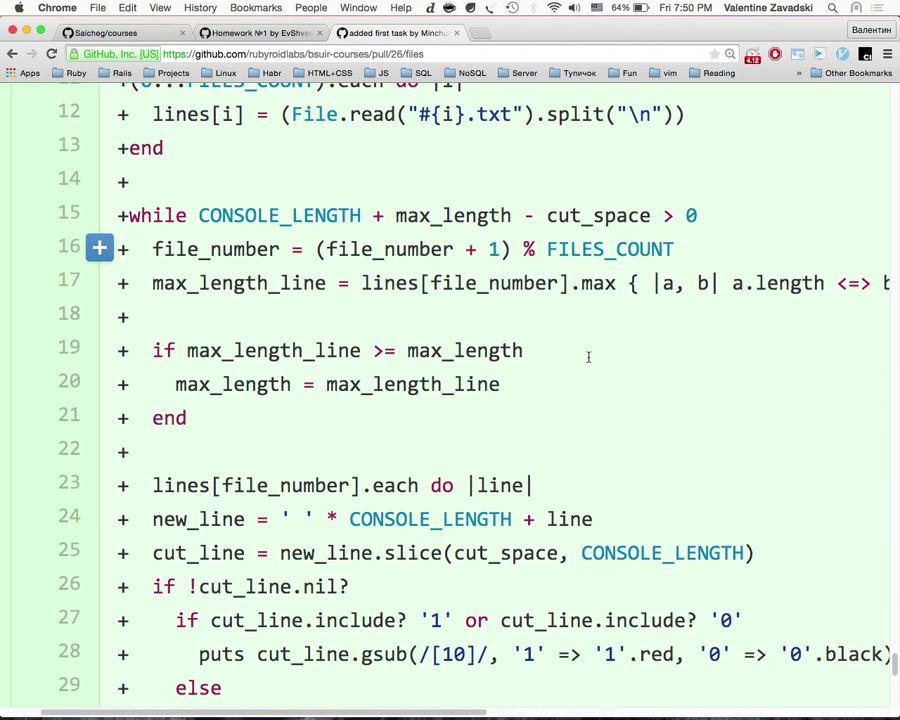
scroll(589, 361, "down", 2)
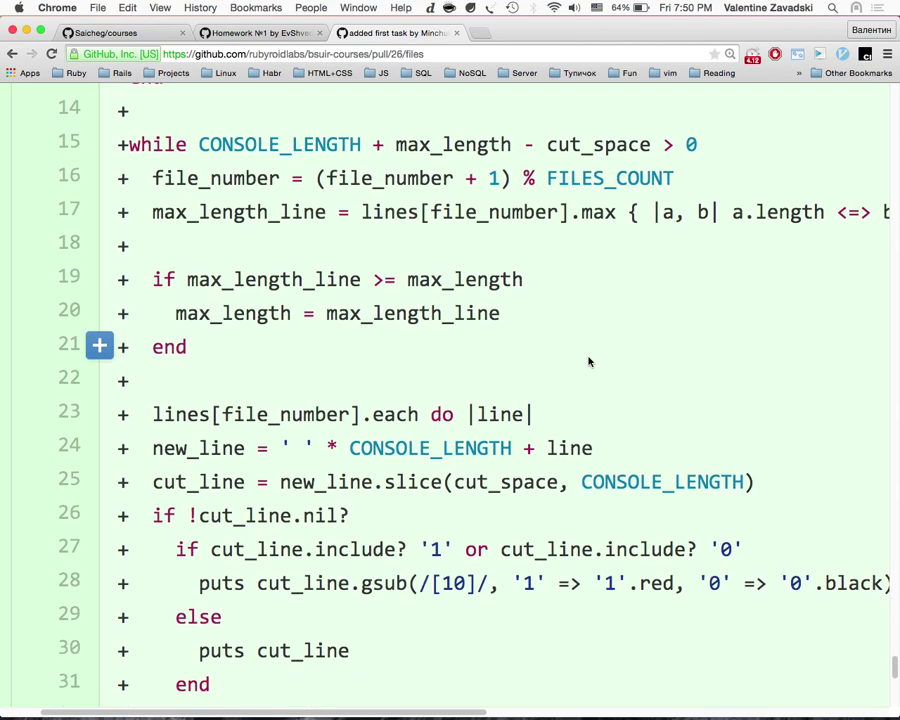
scroll(589, 361, "up", 3)
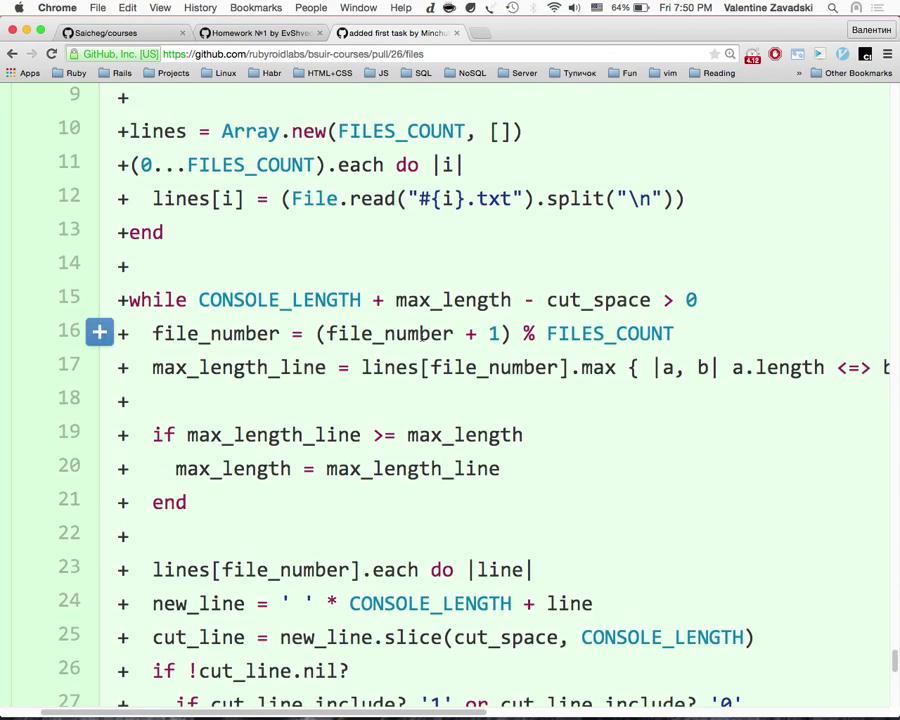
left_click_drag(318, 336, 688, 332)
left_click(675, 343)
scroll(675, 336, "up", 4)
double_click(418, 497)
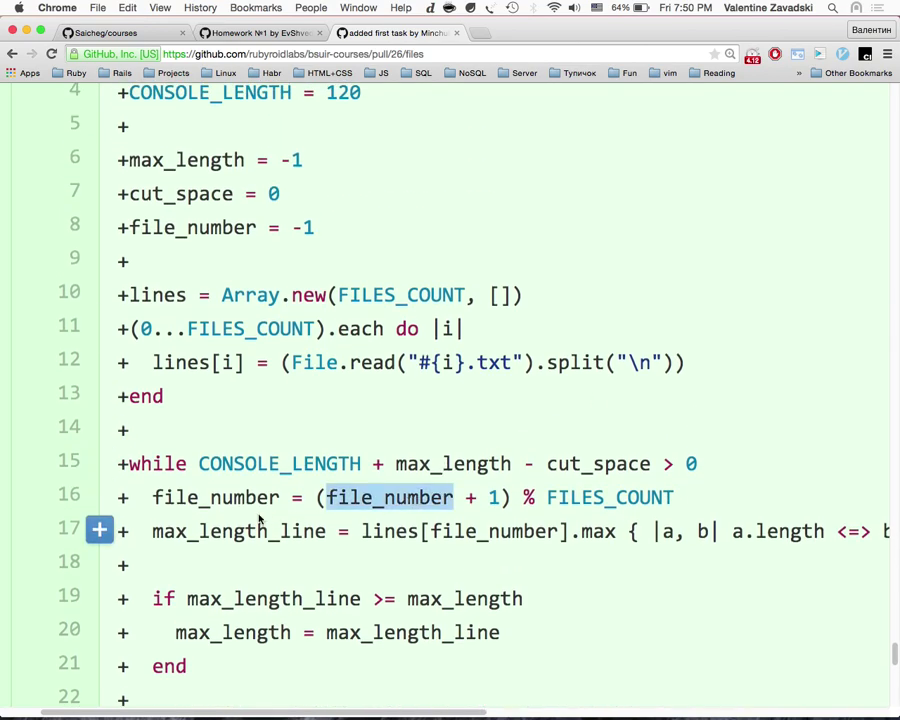
left_click(258, 518)
scroll(261, 518, "up", 3)
scroll(261, 518, "down", 5)
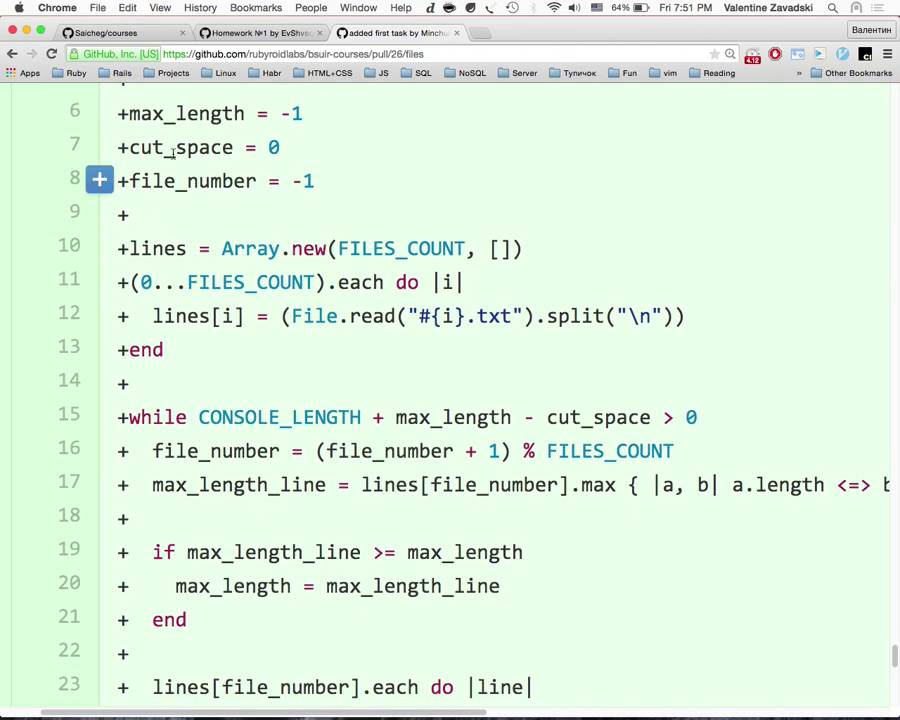
double_click(187, 183)
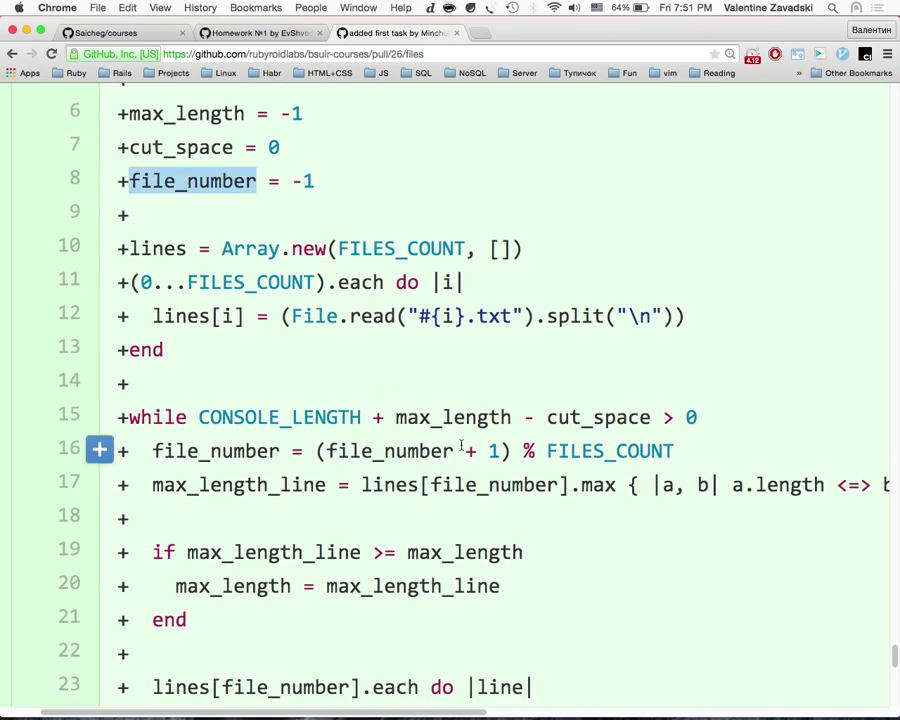
Step: Scroll to line 17 and highlight the max call
scroll(509, 515, "down", 3)
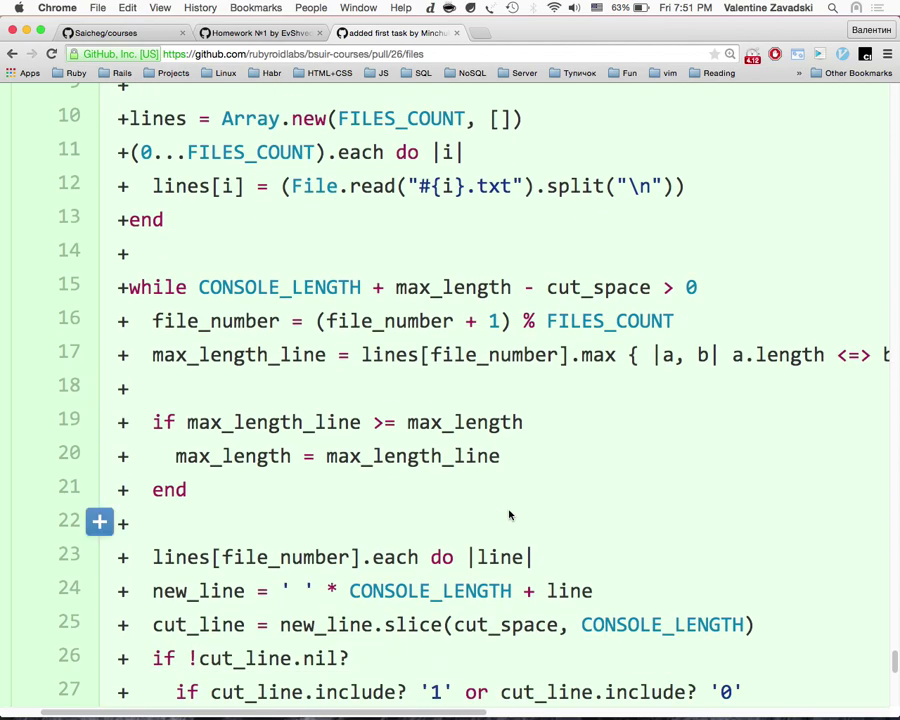
scroll(509, 515, "right", 4)
scroll(509, 515, "left", 2)
scroll(509, 515, "right", 8)
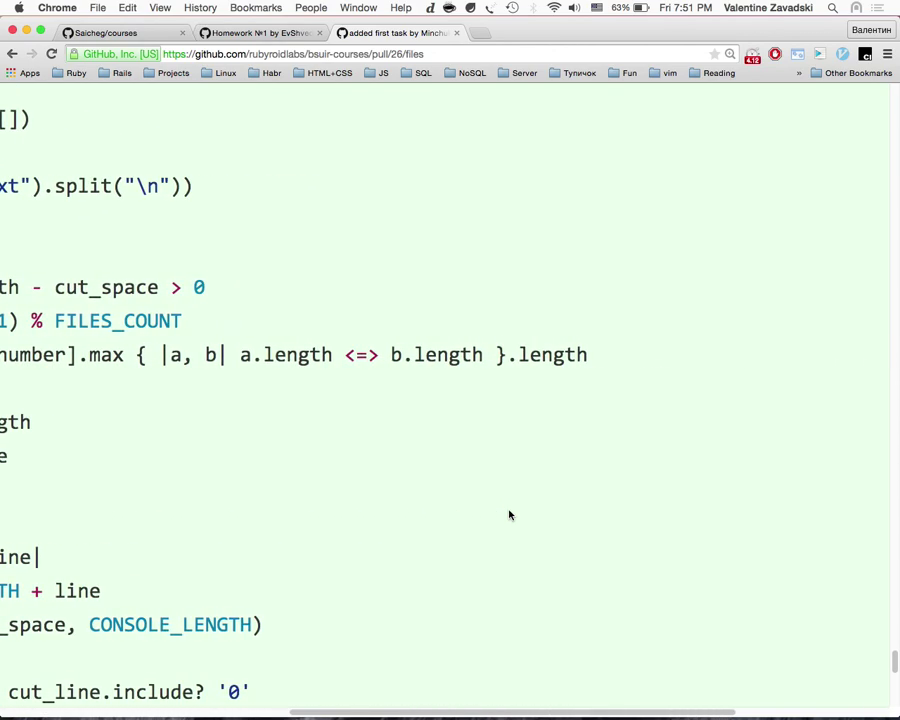
scroll(509, 515, "left", 2)
double_click(133, 355)
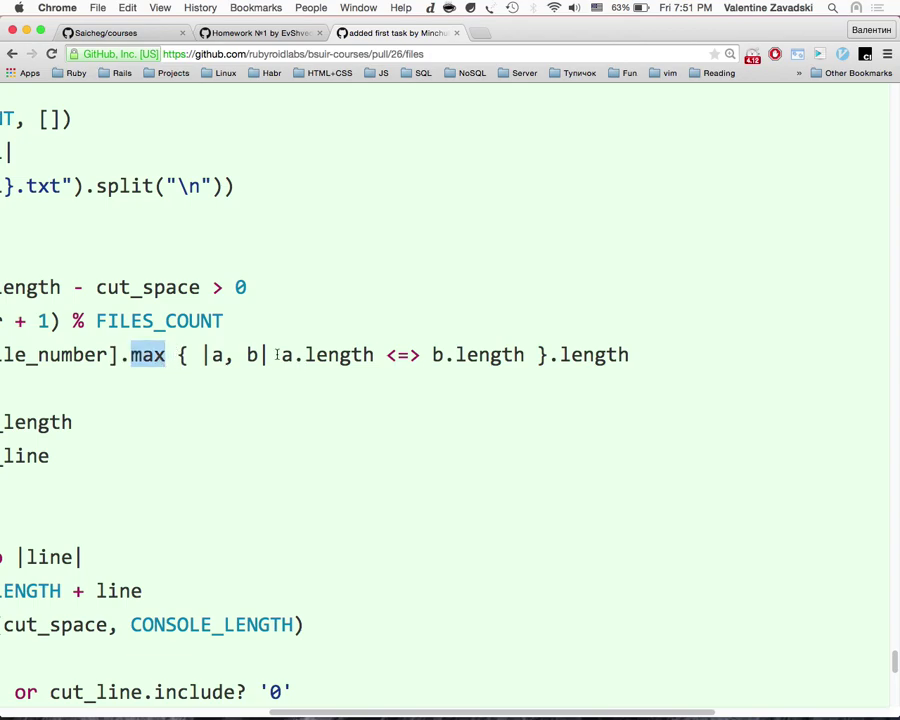
Step: In irb, turn the sort_by line into map { |f| f.gsub('.txt', '') } and run it
scroll(205, 372, "left", 4)
key("ctrl+Right")
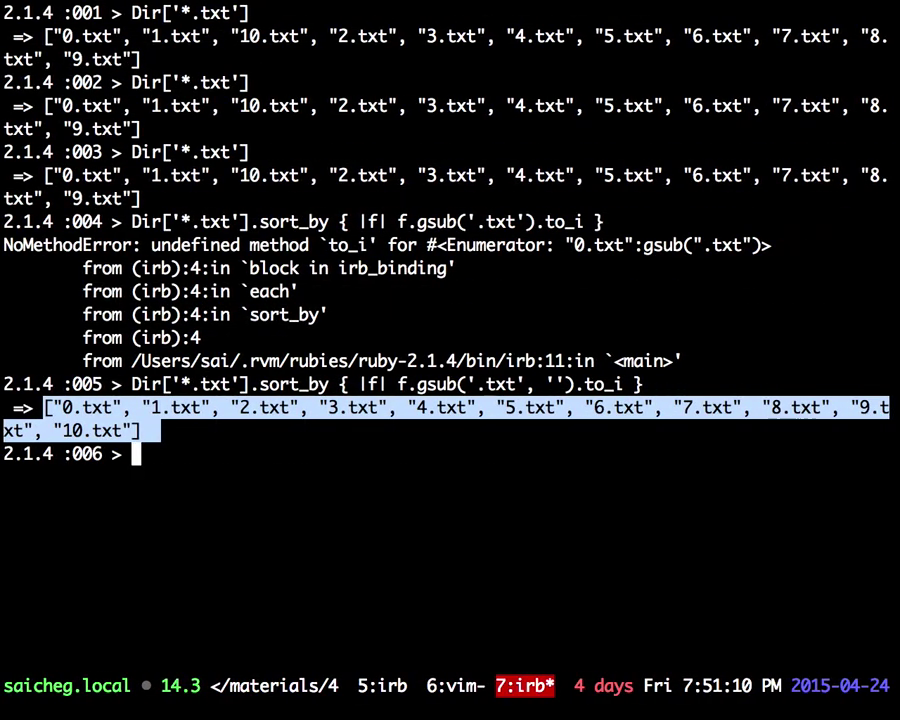
key("Up")
key("BackSpace")
key("BackSpace")
key("BackSpace")
key("BackSpace")
key("BackSpace")
key("BackSpace")
key("BackSpace")
key("Left")
key("Left")
key("Left")
key("Left")
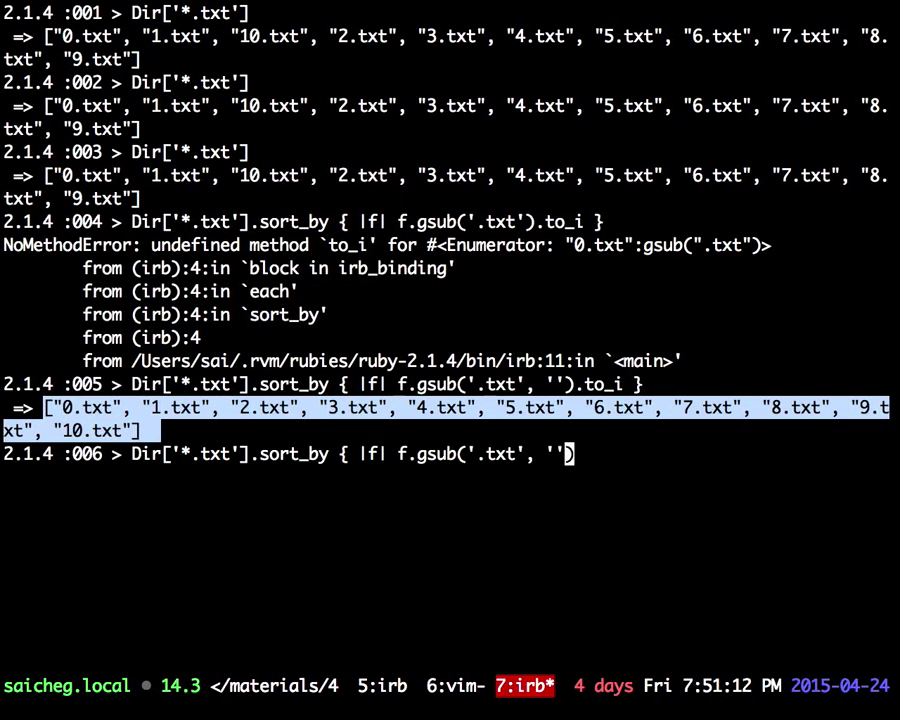
key("Left")
key("Left")
key("Left")
key("Left")
key("Left")
key("Left")
key("Left")
key("Left")
key("Left")
key("Left")
key("Left")
key("Left")
key("Left")
key("Left")
key("Left")
key("Left")
key("Left")
key("Left")
key("Left")
key("Left")
key("BackSpace")
key("BackSpace")
key("BackSpace")
key("BackSpace")
key("BackSpace")
key("BackSpace")
key("BackSpace")
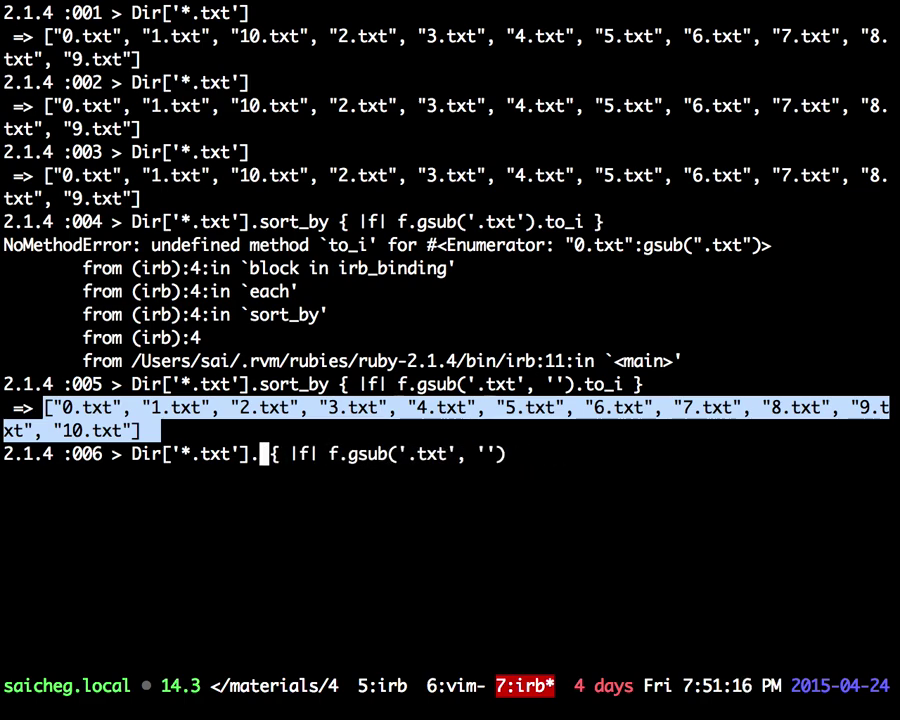
type("map")
key("Return")
key("ctrl+c")
key("Up")
type(") ")
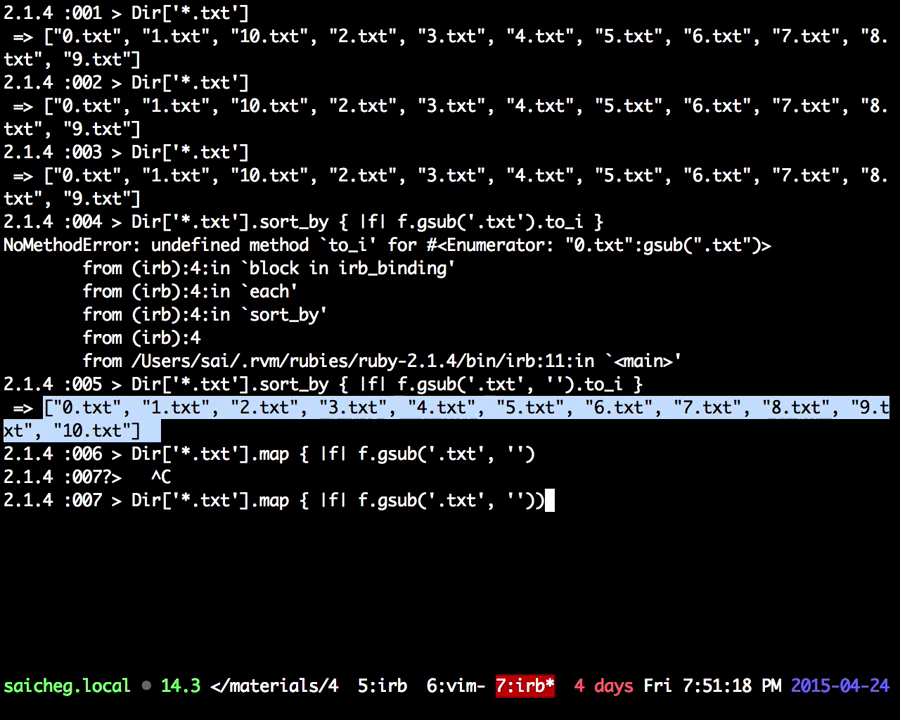
type("}")
key("Return")
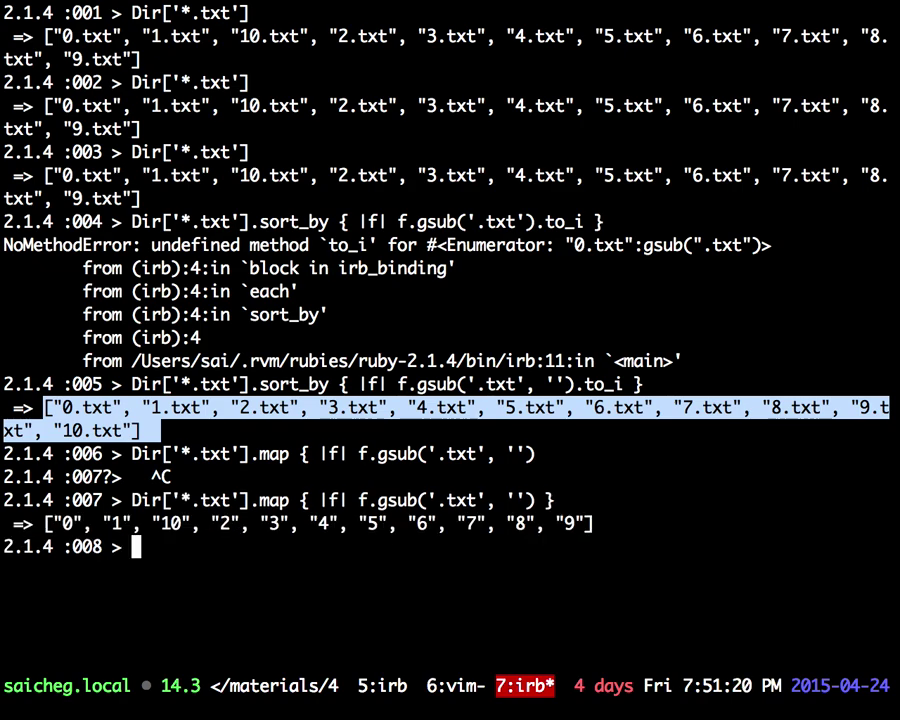
Step: Add .to_i inside the map block and run it, giving [0, 1, 10, 2, …]
key("Up")
key("Left")
key("BackSpace")
type(".to_i")
key("Return")
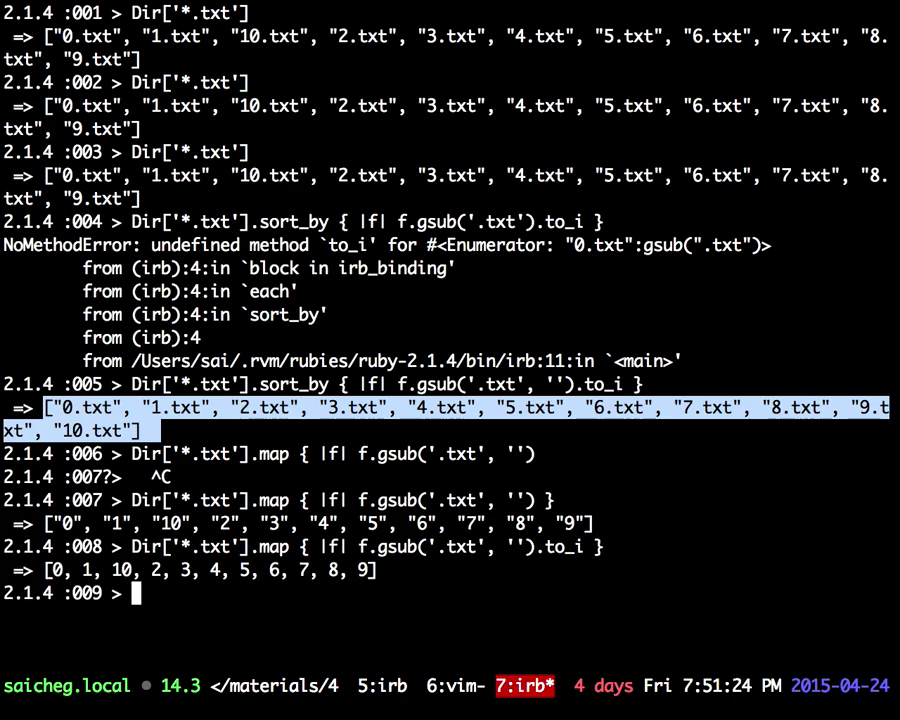
Step: Start editing the expression, changing map to max_by
key("Up")
key("BackSpace")
key("BackSpace")
key("Left")
key("Left")
key("Left")
key("Left")
key("Left")
key("Left")
key("Left")
key("Left")
key("Left")
key("Left")
key("Left")
key("Left")
key("Left")
key("Left")
key("Left")
key("Left")
key("Left")
key("Left")
key("Left")
key("Left")
key("Left")
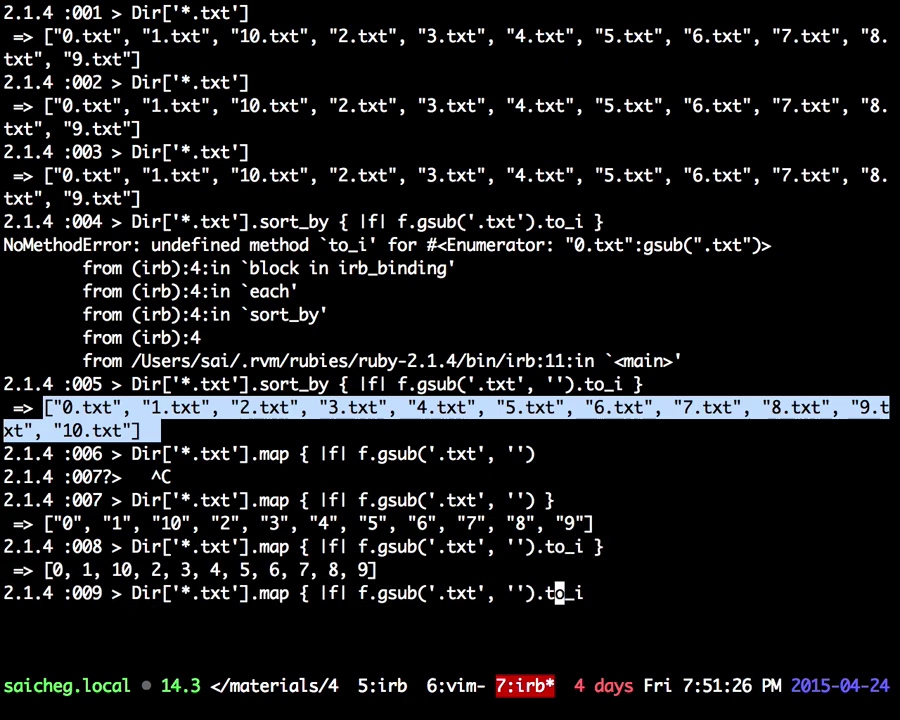
key("Left")
key("Left")
key("Left")
key("Left")
key("Left")
key("Left")
key("Left")
key("Left")
key("Left")
key("Left")
key("Left")
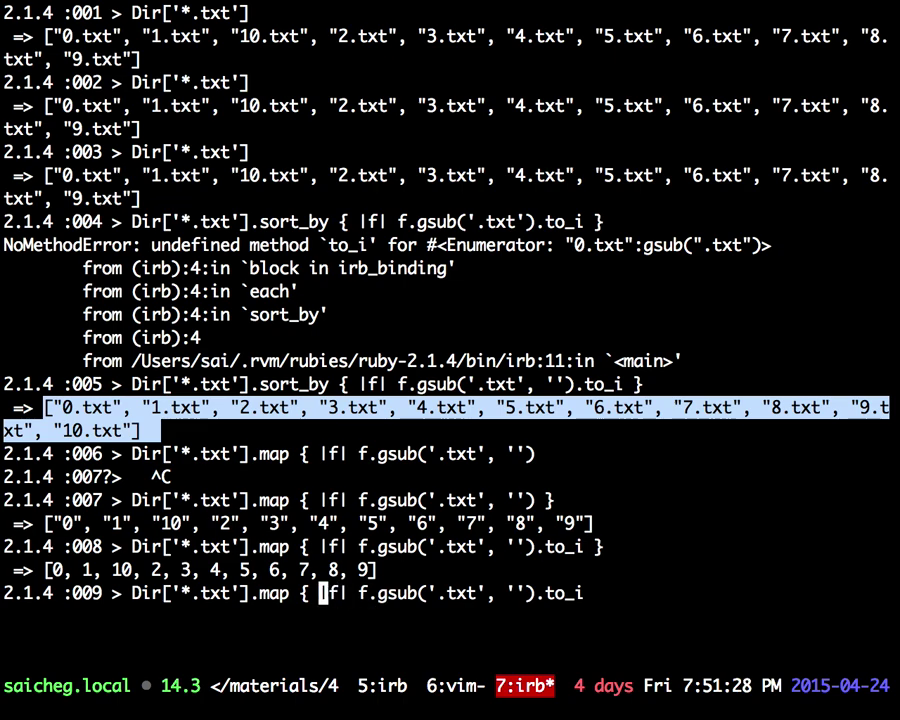
key("Right")
key("Right")
type("_by")
key("Right")
key("Right")
key("Right")
key("Right")
key("Right")
key("Right")
key("Right")
key("Right")
key("Right")
key("Right")
key("Right")
key("Right")
key("Right")
key("Right")
key("Right")
key("Right")
key("Right")
key("Right")
key("Right")
key("Right")
key("Right")
key("Right")
key("Right")
key("Right")
key("Right")
key("Right")
key("Right")
key("Right")
key("Right")
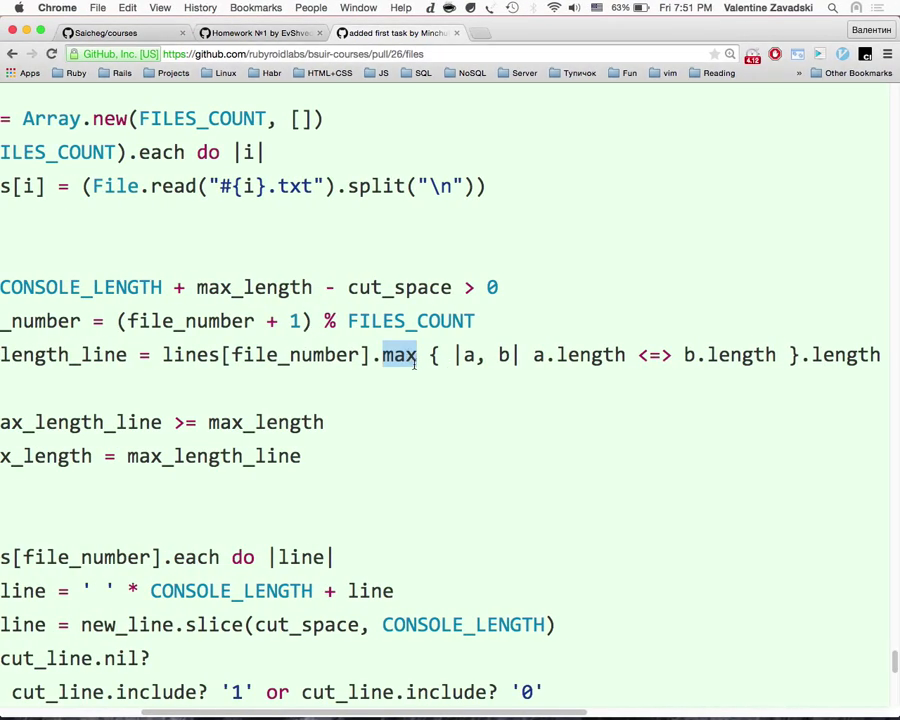
scroll(397, 360, "left", 3)
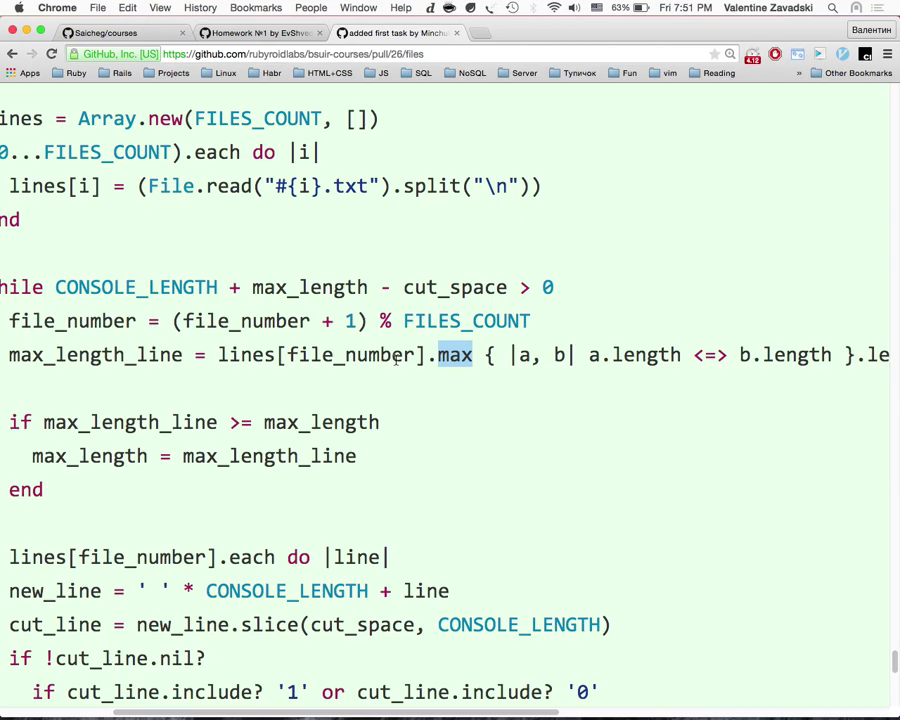
scroll(397, 360, "right", 3)
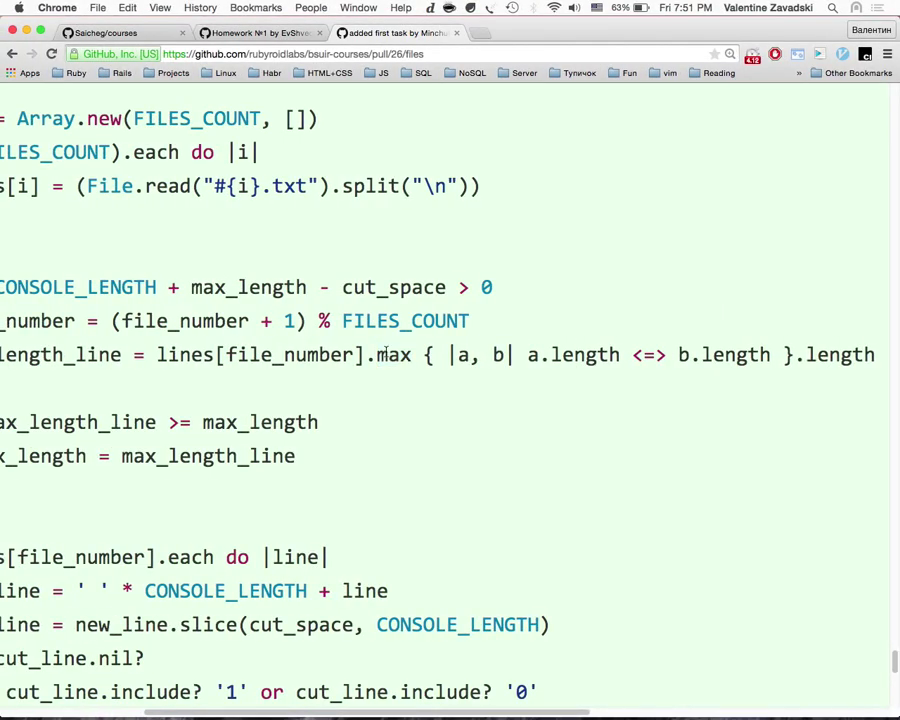
triple_click(383, 353)
scroll(443, 478, "down", 2)
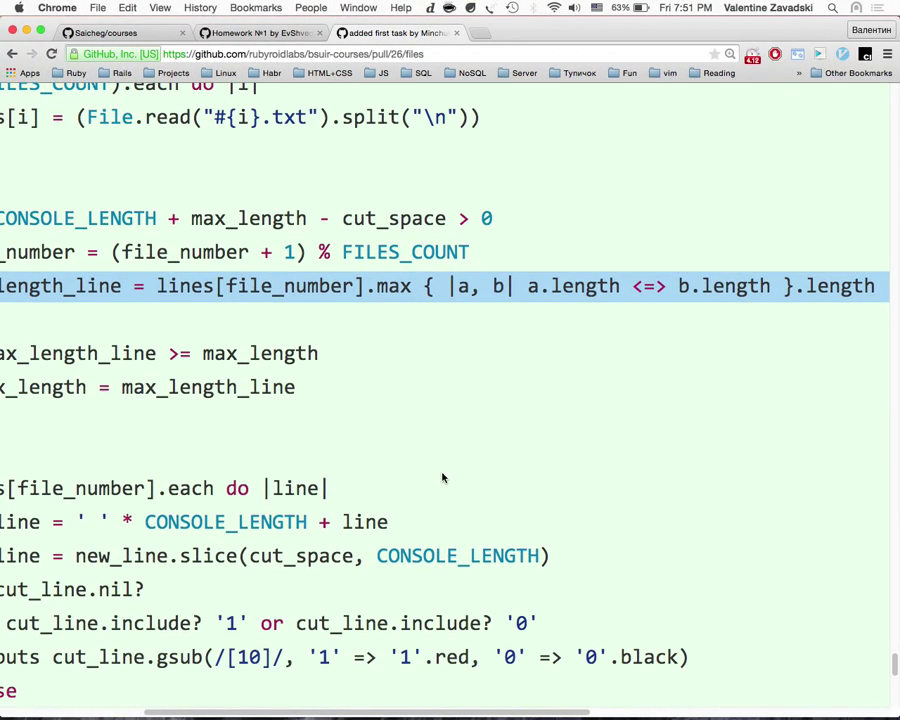
key("ctrl+Right")
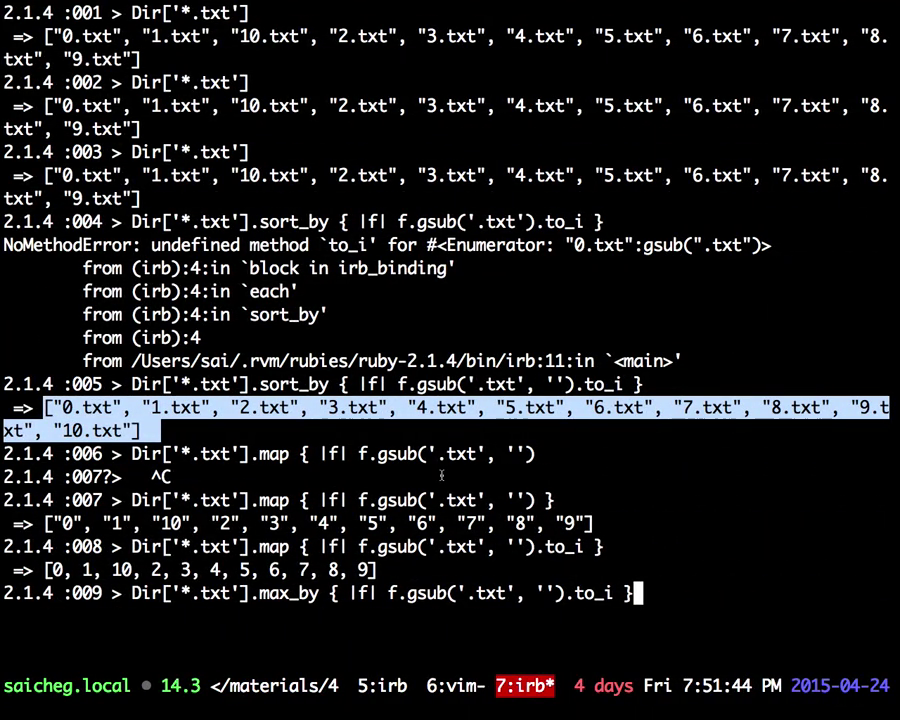
key("ctrl+Left")
scroll(522, 368, "left", 4)
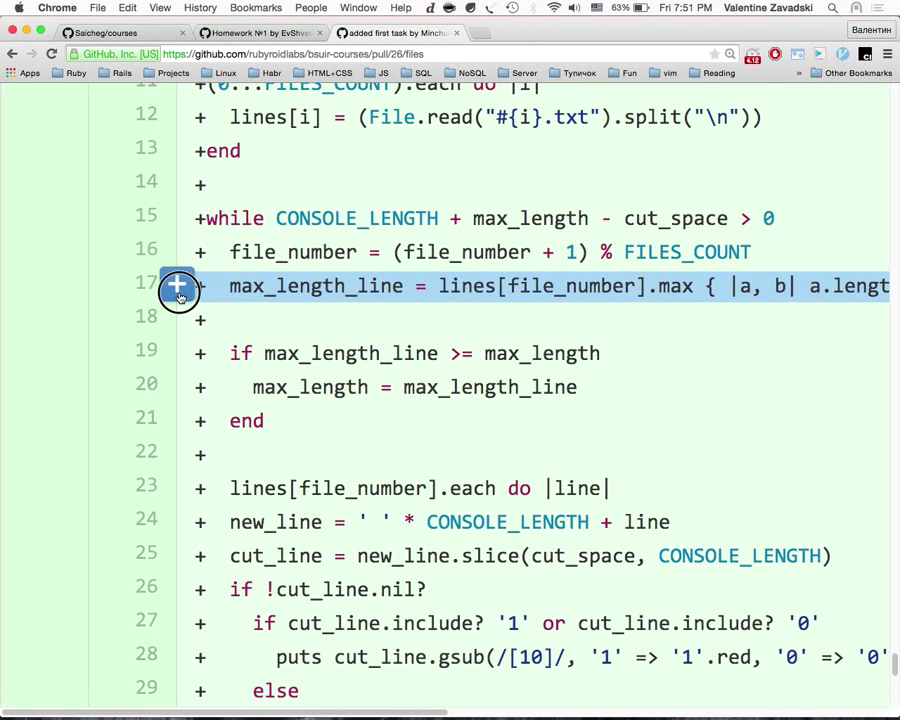
Step: Start a note on line 17 and paste the copied line 17 code into it
left_click(178, 290)
scroll(328, 348, "right", 6)
scroll(410, 310, "left", 2)
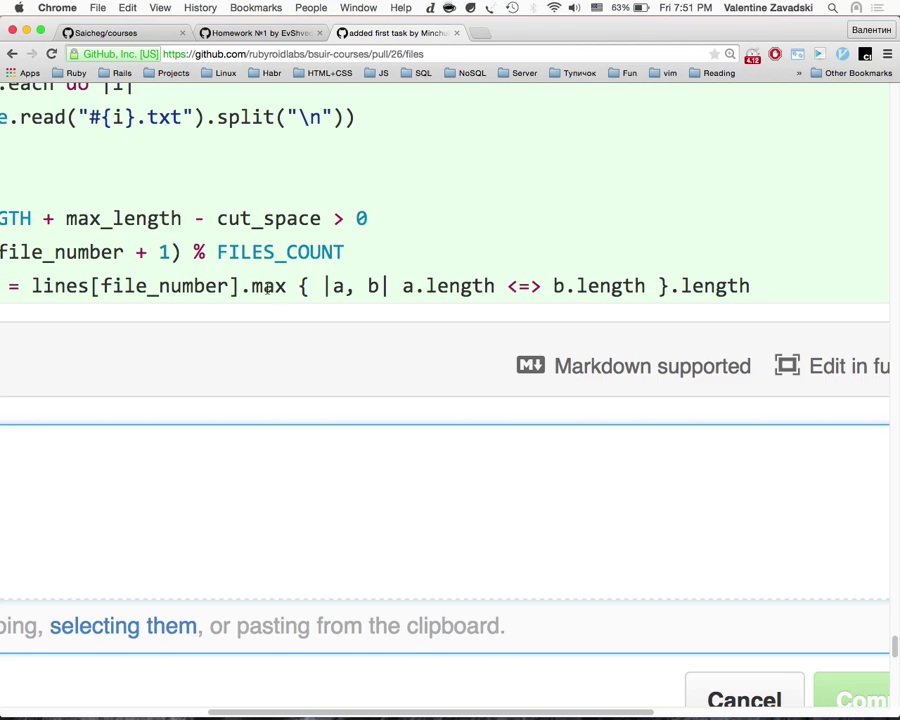
scroll(268, 289, "left", 5)
left_click_drag(372, 288, 858, 290)
left_click(637, 496)
key("ctrl+v")
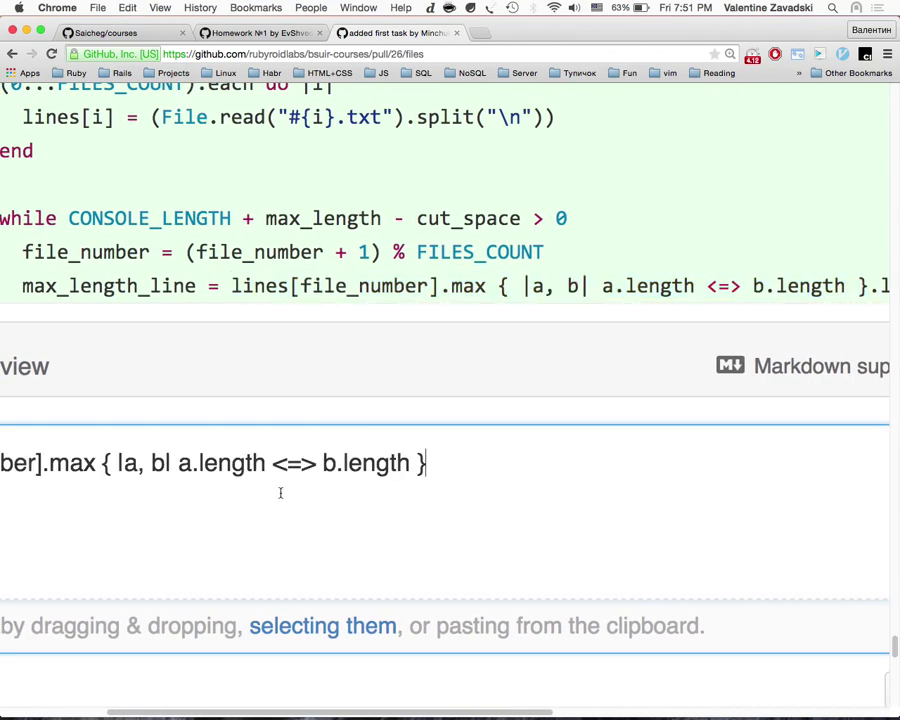
Step: Edit the pasted code into lines[file_number].max_by { |a| a.length }, removing the b.length comparison
scroll(281, 489, "left", 5)
left_click(265, 463)
type(")")
key("BackSpace")
type("_by")
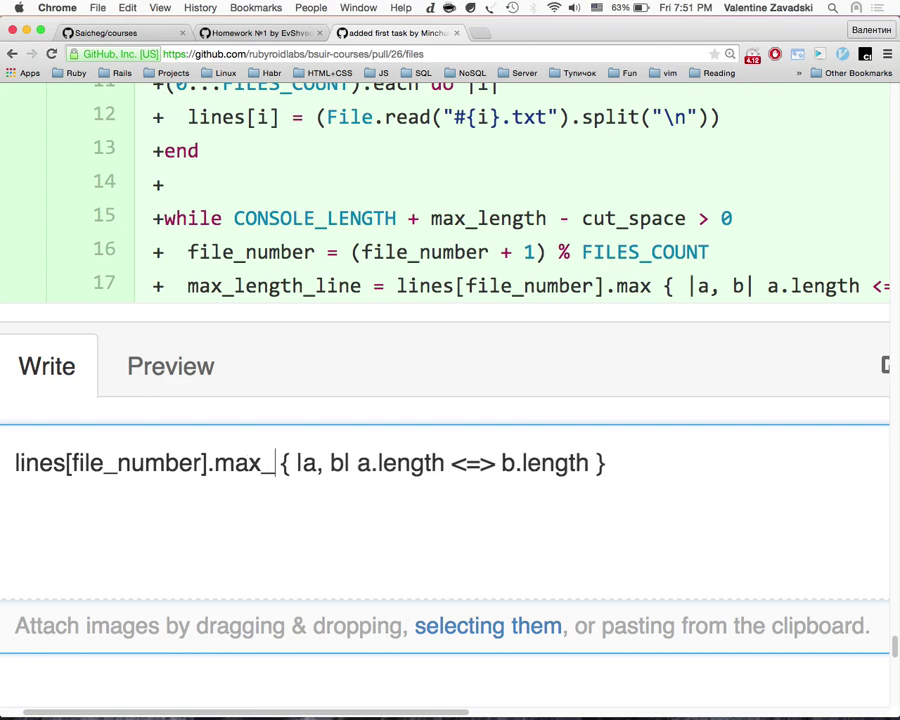
left_click(341, 463)
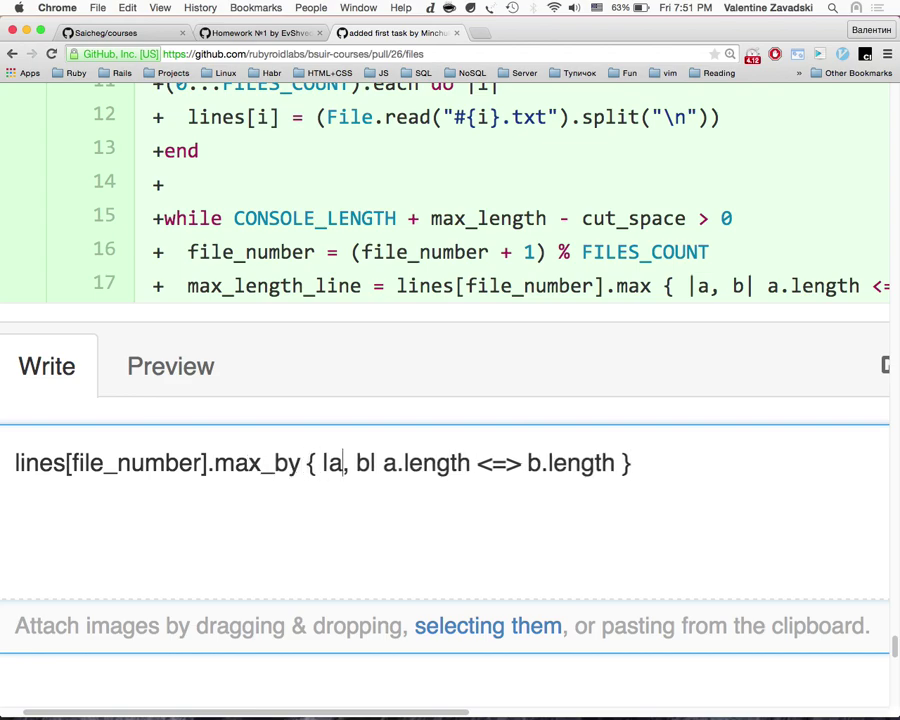
key("Delete")
key("Delete")
key("Delete")
key("Right")
key("Right")
key("Right")
key("Right")
key("Right")
key("Right")
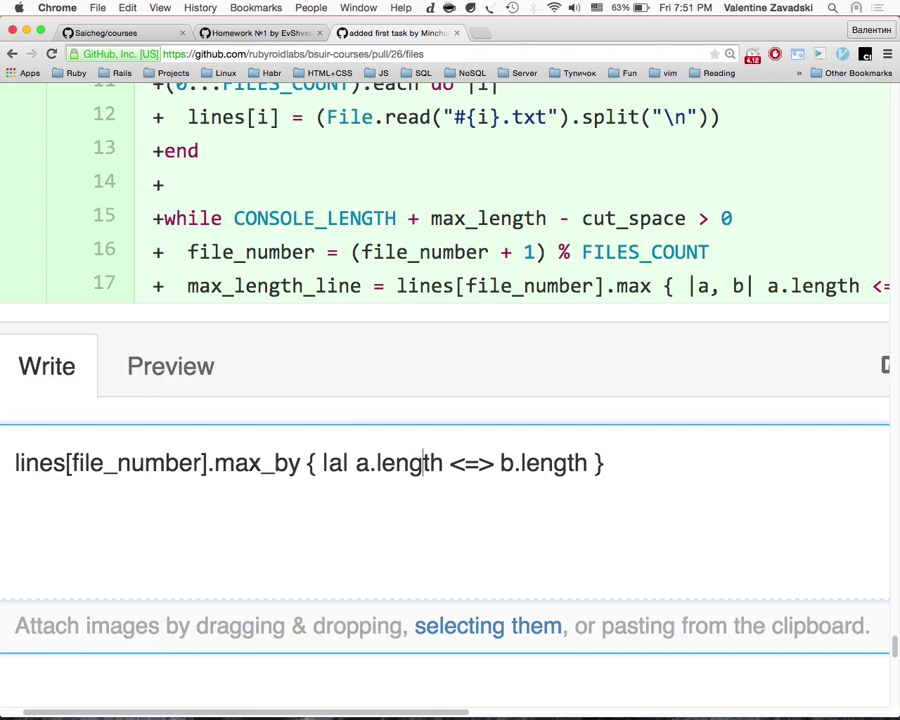
key("shift+Right")
key("shift+Right")
key("shift+Right")
key("shift+Right")
key("shift+Right")
key("shift+Right")
key("shift+Right")
key("shift+Right")
key("shift+Right")
key("shift+Right")
key("shift+Right")
key("shift+Right")
key("shift+Right")
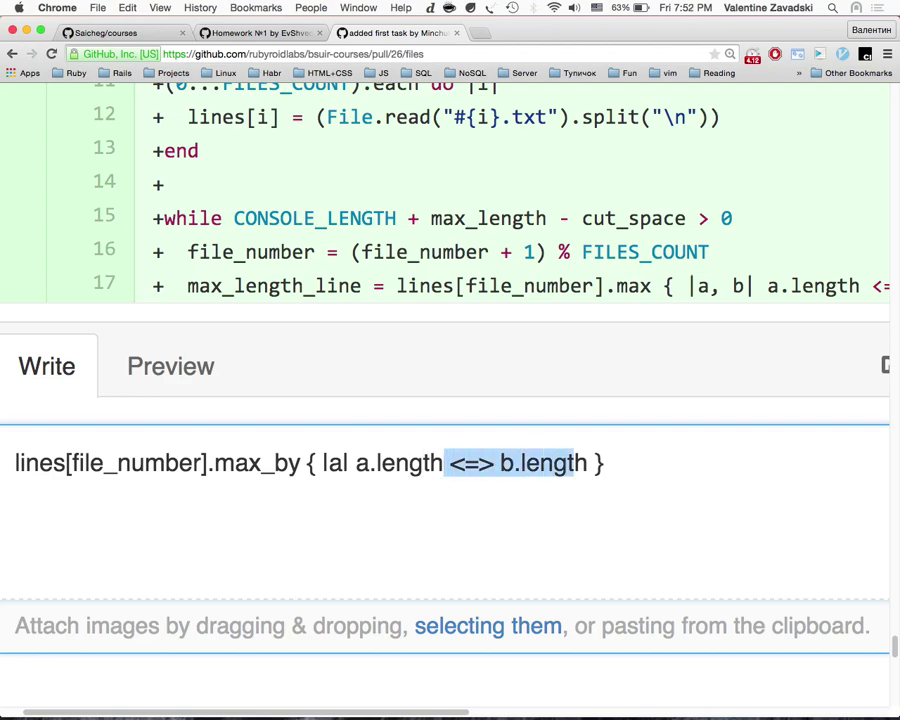
key("BackSpace")
key("Return")
key("super+z")
key("super+z")
left_click(625, 480)
key("super+a")
left_click_drag(448, 463, 596, 463)
key("BackSpace")
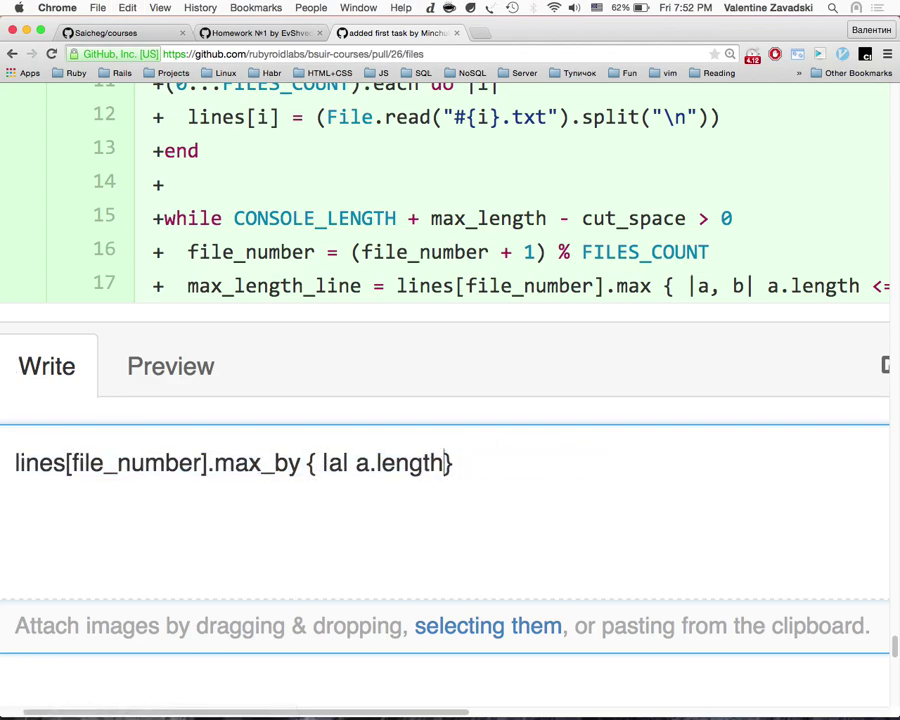
key("super+a")
key("super+c")
Step: Add a second note line with the shorter alternative max_by(&:length)
left_click(496, 478)
key("Return")
key("super+v")
left_click_drag(371, 503, 310, 501)
key("BackSpace")
key("BackSpace")
type("(&:")
key("Delete")
left_click(406, 502)
key("BackSpace")
type(")")
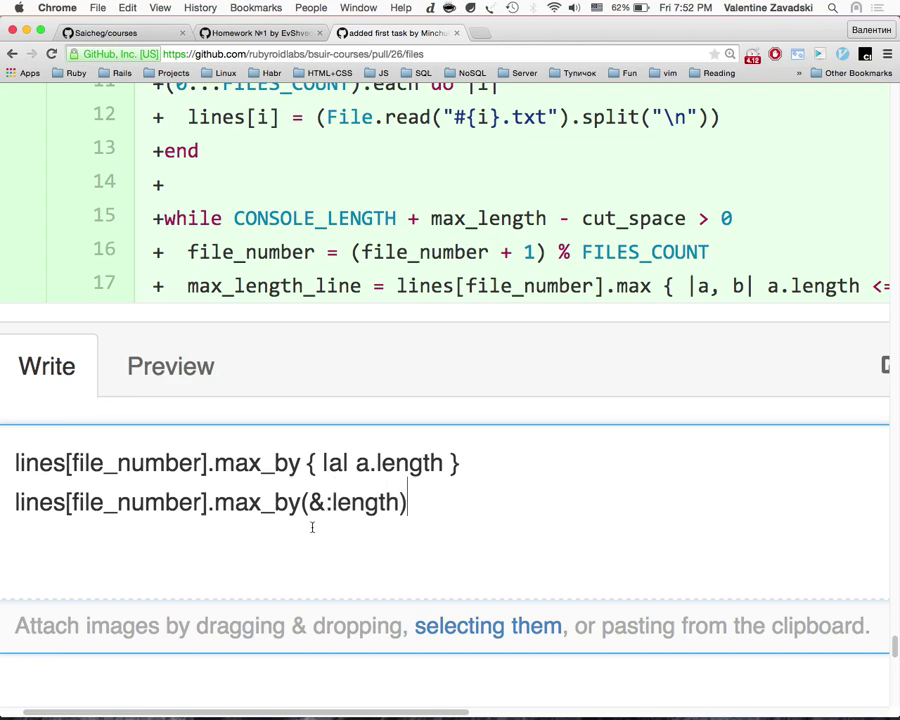
Step: Post the max_by suggestion as a note on line 17
scroll(640, 520, "down", 3)
scroll(698, 525, "right", 5)
left_click(874, 524)
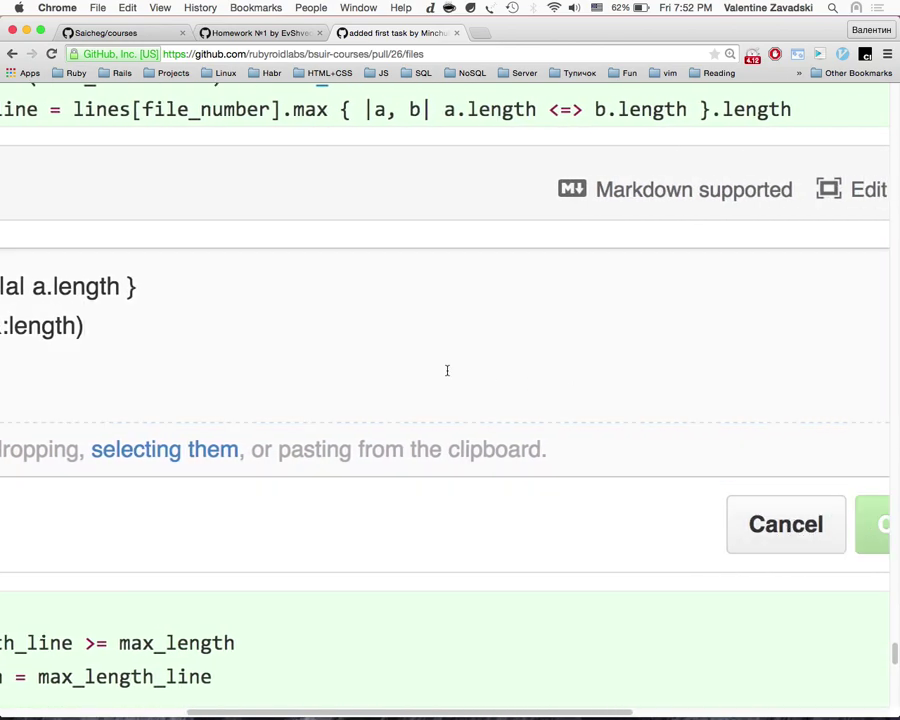
scroll(447, 370, "up", 1)
left_click_drag(342, 334, 422, 333)
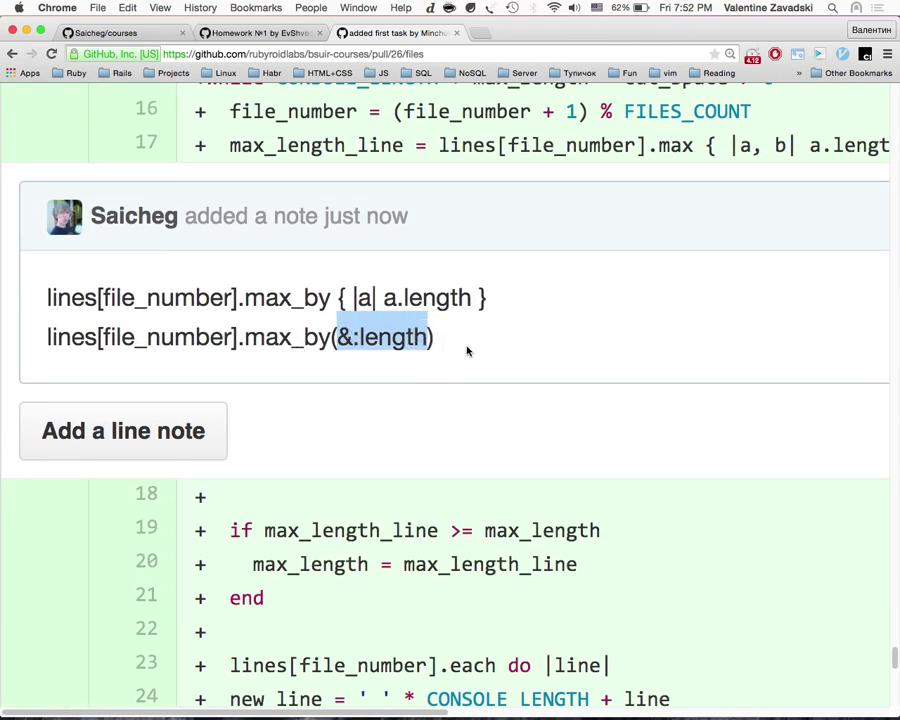
left_click(355, 339)
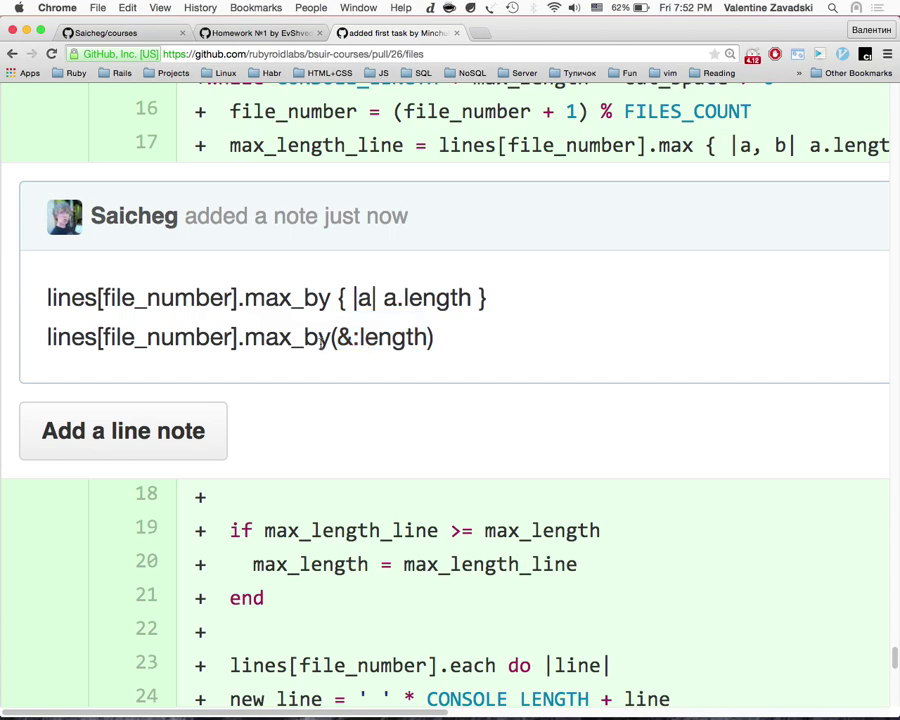
scroll(320, 340, "down", 3)
scroll(469, 356, "up", 1)
scroll(529, 316, "up", 3)
scroll(681, 331, "down", 3)
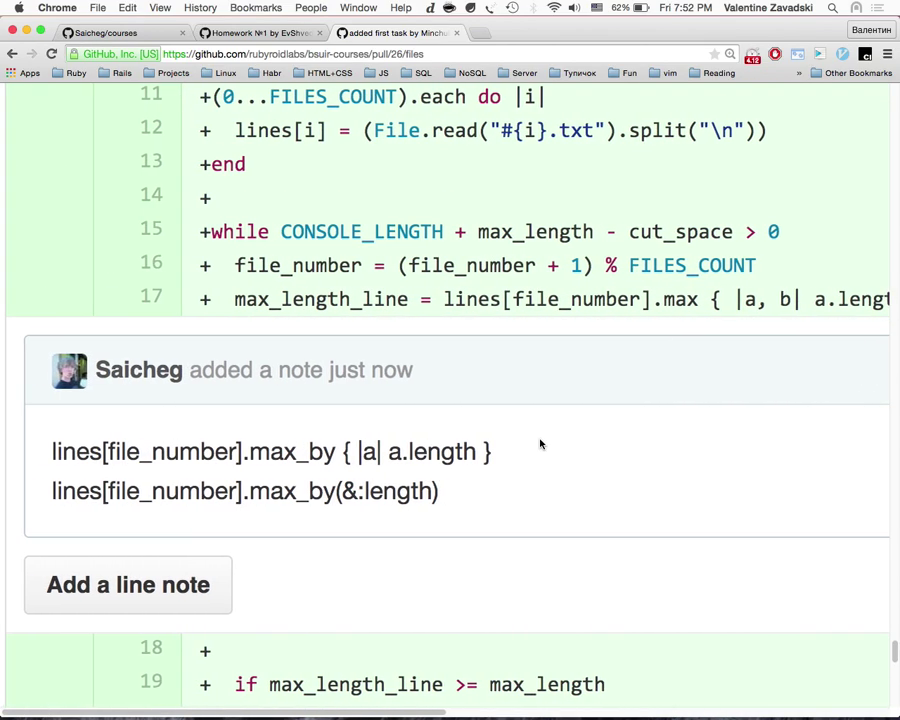
scroll(598, 488, "up", 3)
scroll(741, 431, "down", 3)
scroll(741, 429, "down", 5)
scroll(588, 407, "up", 3)
left_click_drag(588, 407, 227, 316)
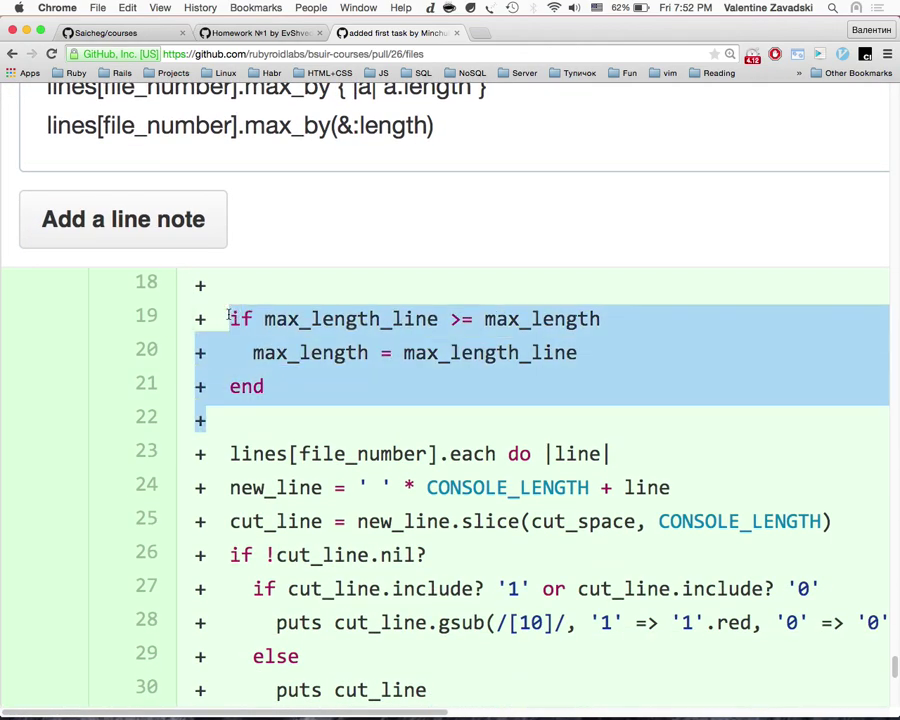
scroll(186, 290, "down", 3)
scroll(262, 400, "down", 4)
scroll(262, 407, "up", 2)
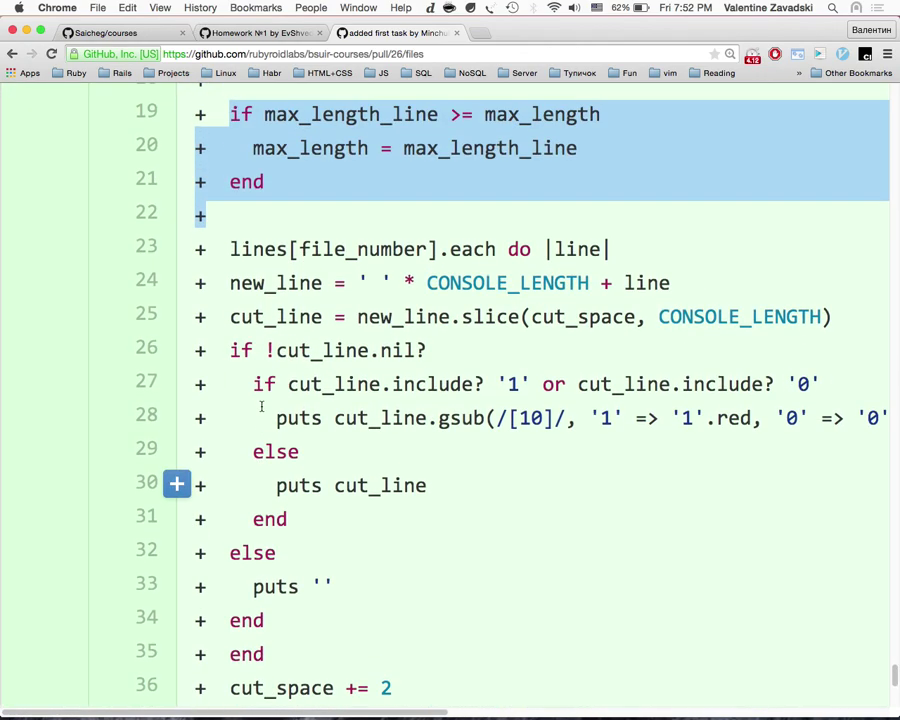
left_click_drag(232, 283, 714, 279)
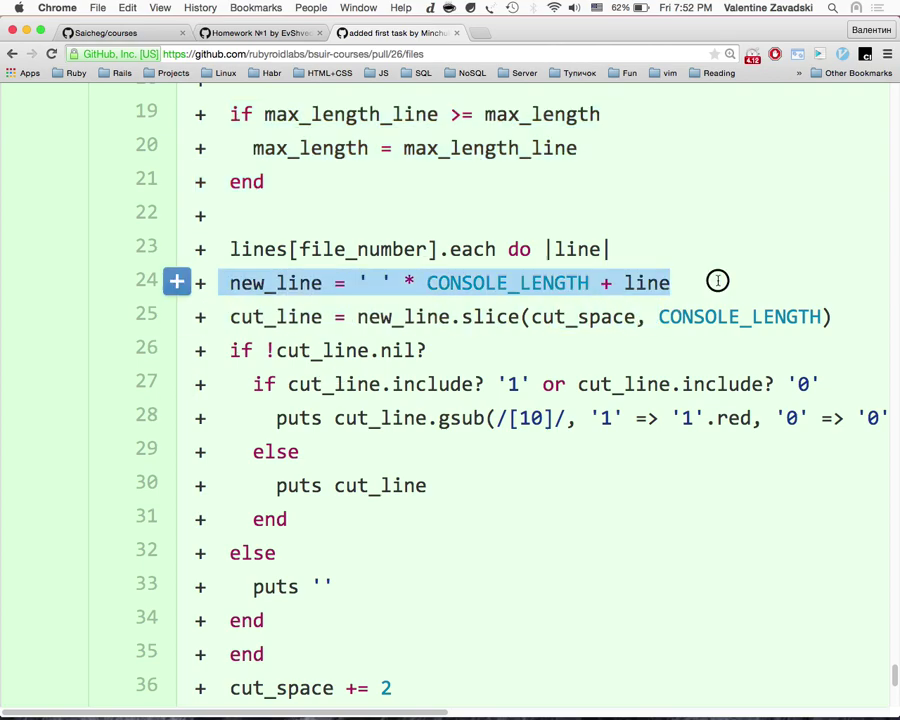
scroll(670, 412, "down", 3)
scroll(672, 420, "up", 3)
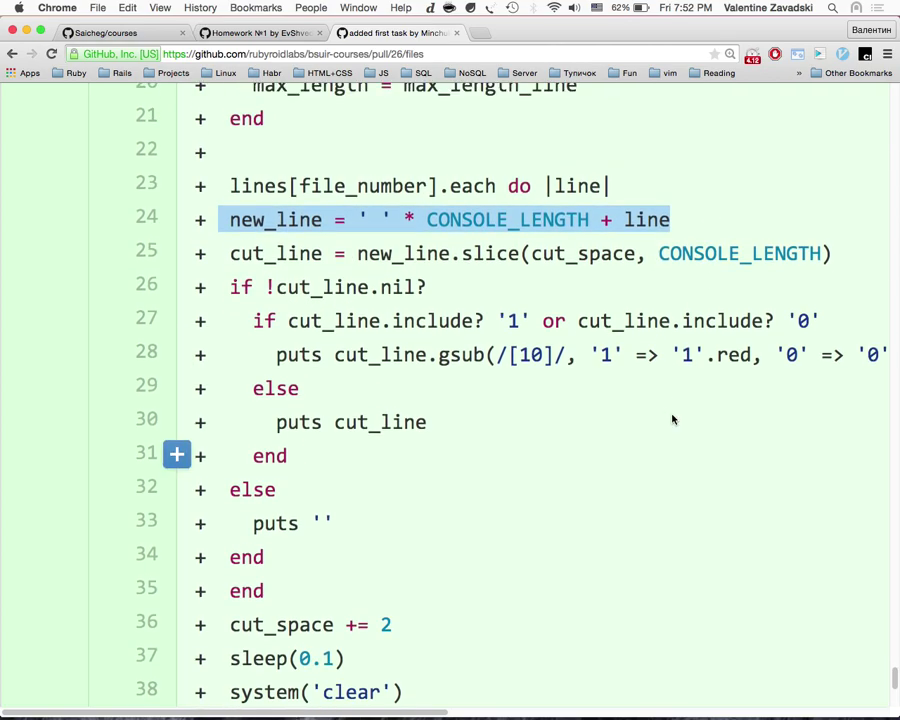
Step: Search the diff for CONSOLE_LENGTH and check its definition, CONSOLE_LENGTH = 120
double_click(577, 308)
key("super+f")
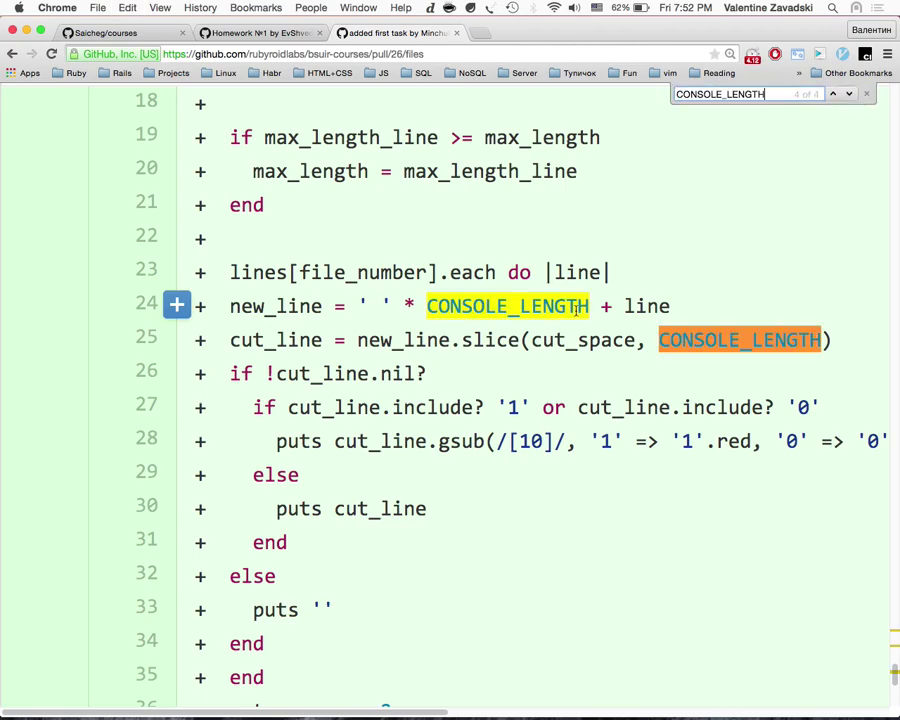
key("Return")
triple_click(454, 266)
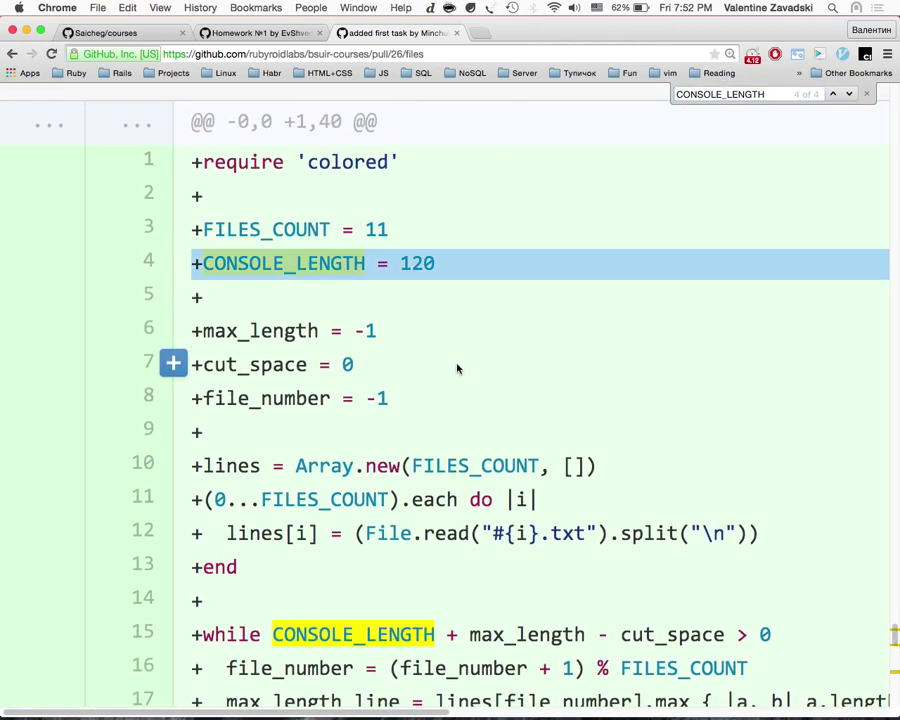
left_click(361, 283)
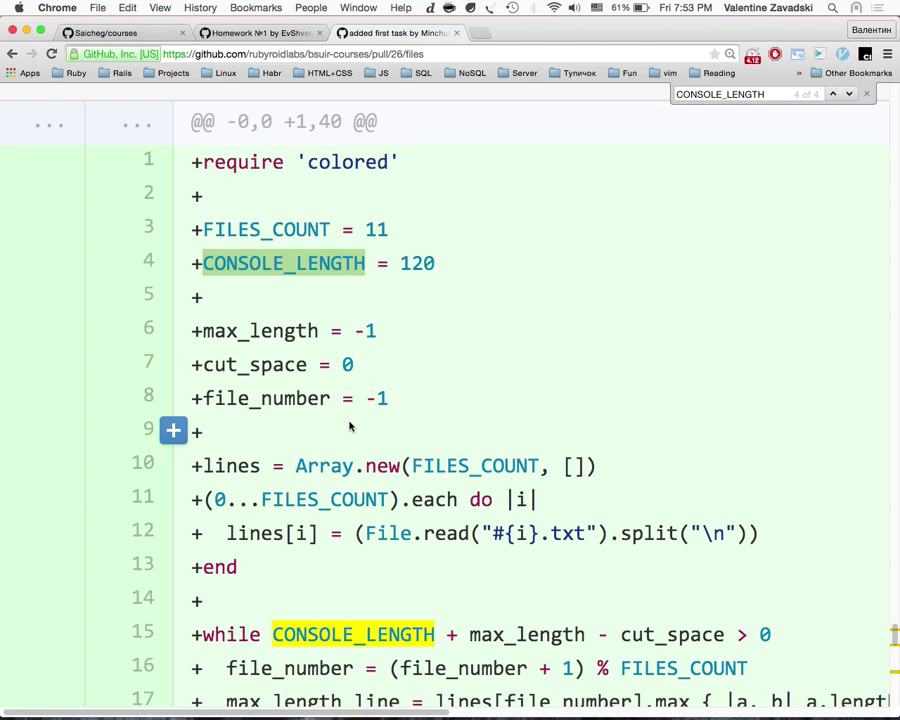
Step: Scroll down open.rb and highlight the lines.each loop on lines 23–35
scroll(350, 427, "down", 10)
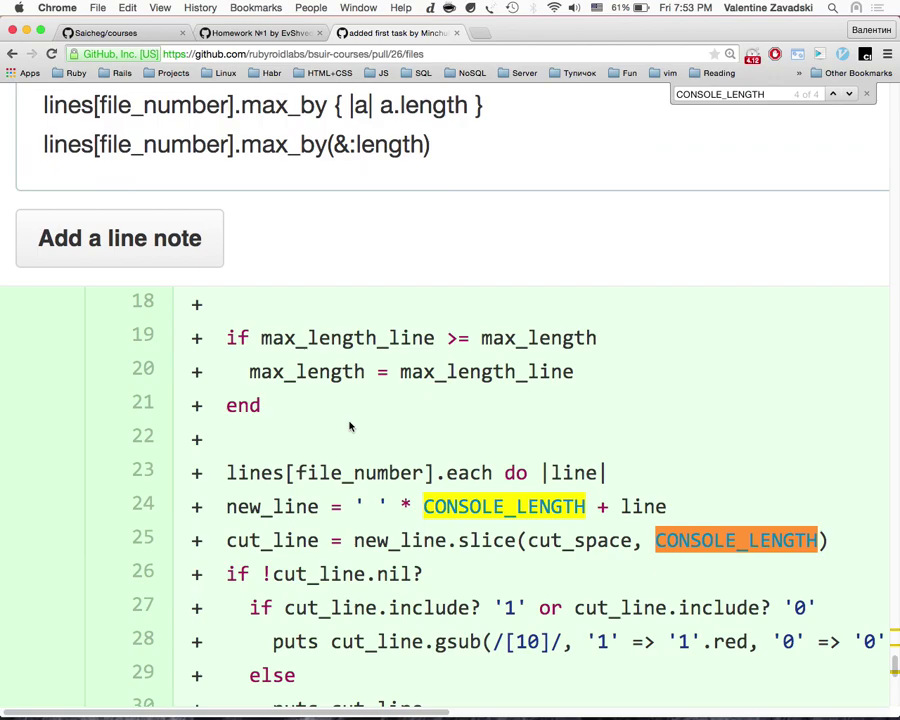
scroll(350, 427, "down", 15)
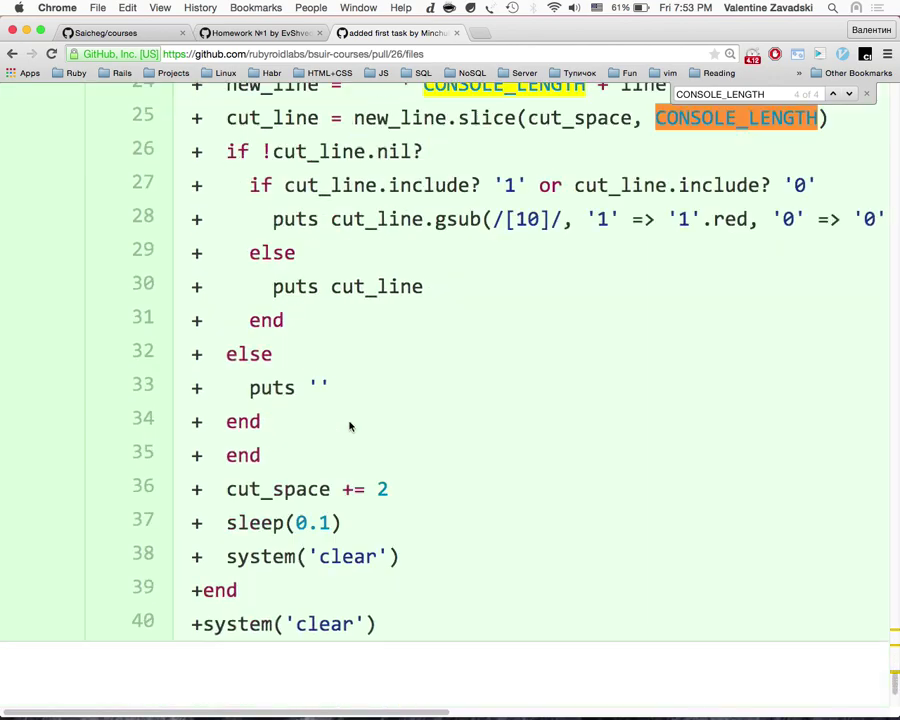
scroll(350, 427, "down", 8)
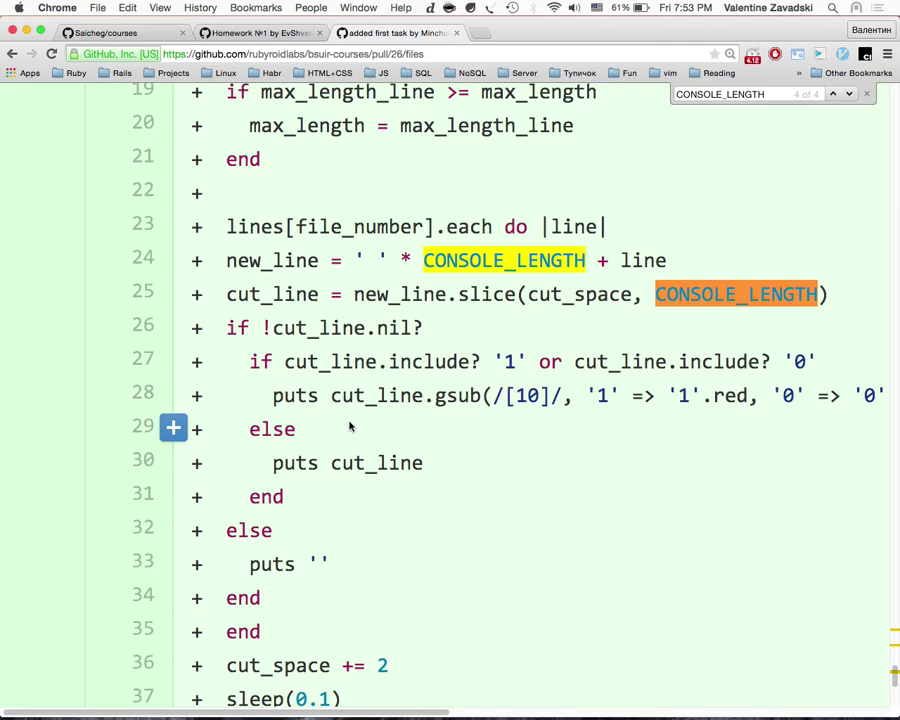
scroll(350, 427, "down", 3)
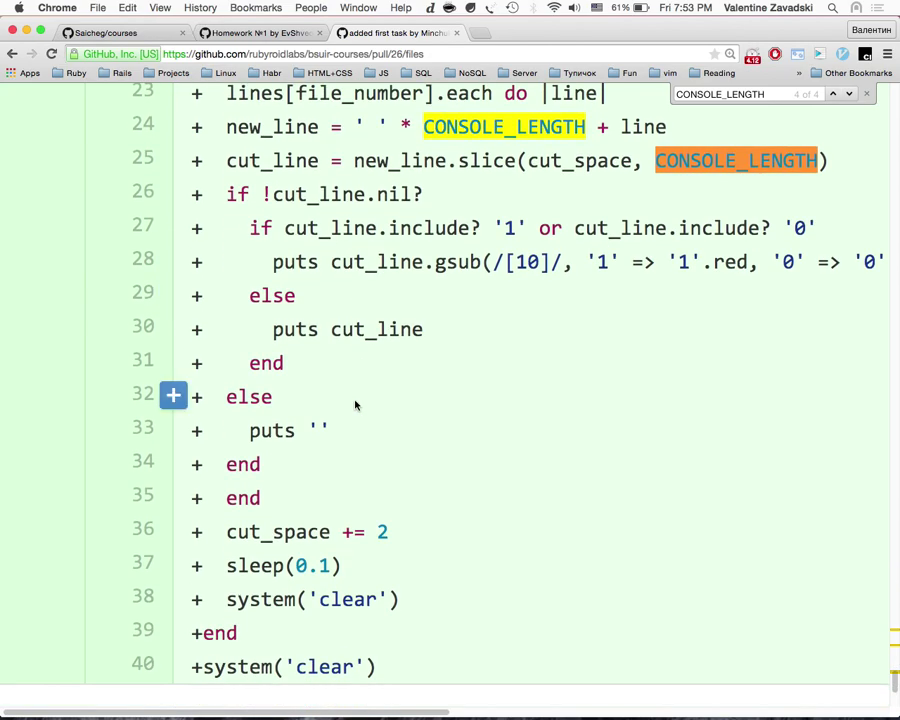
left_click_drag(322, 492, 293, 402)
scroll(290, 406, "up", 1)
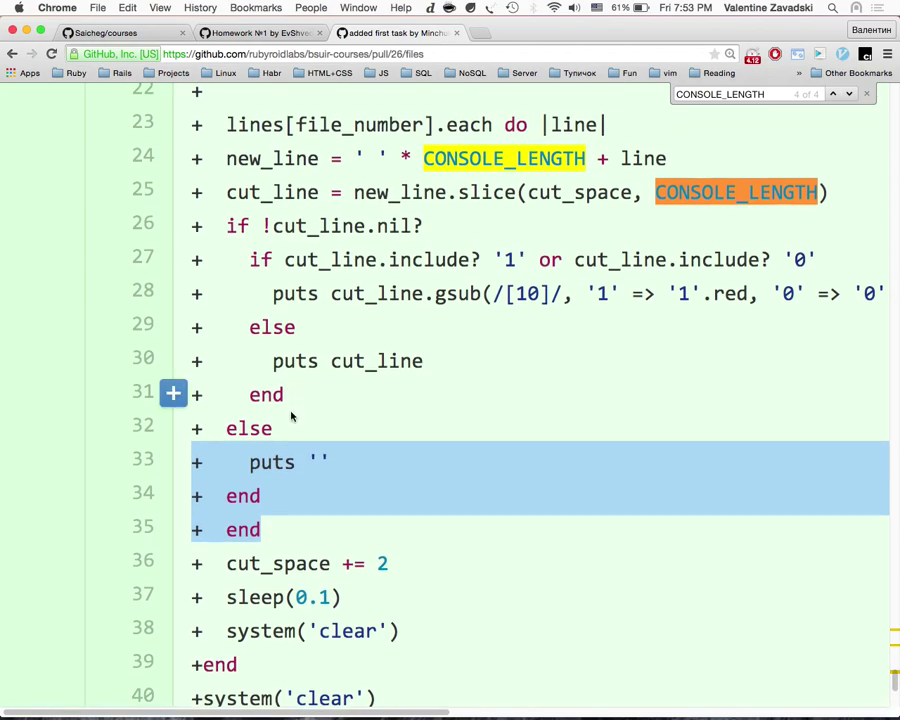
left_click_drag(290, 528, 190, 122)
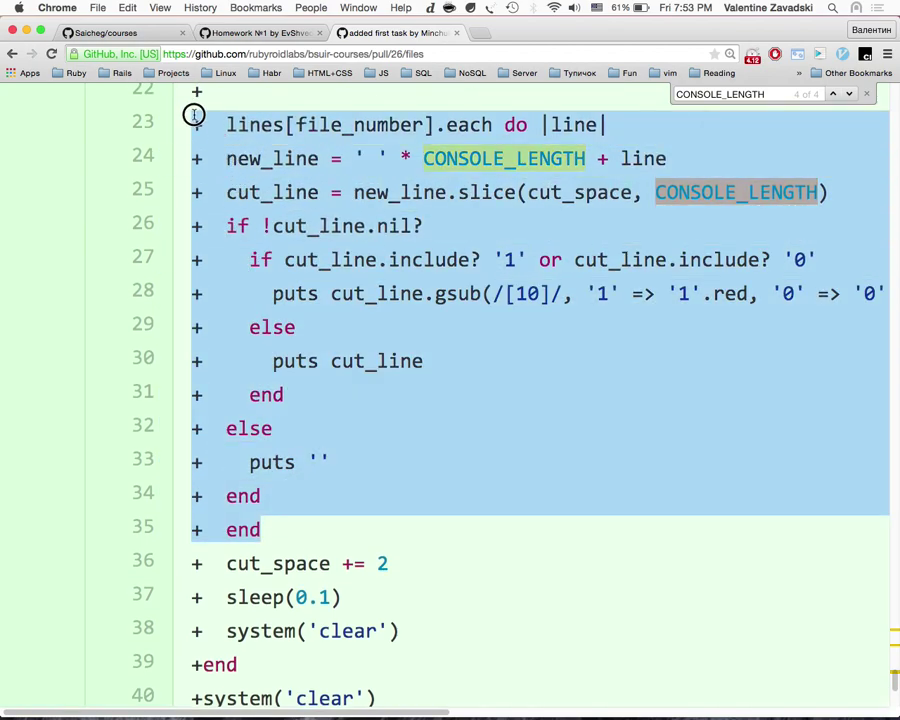
scroll(265, 252, "up", 1)
left_click(212, 182)
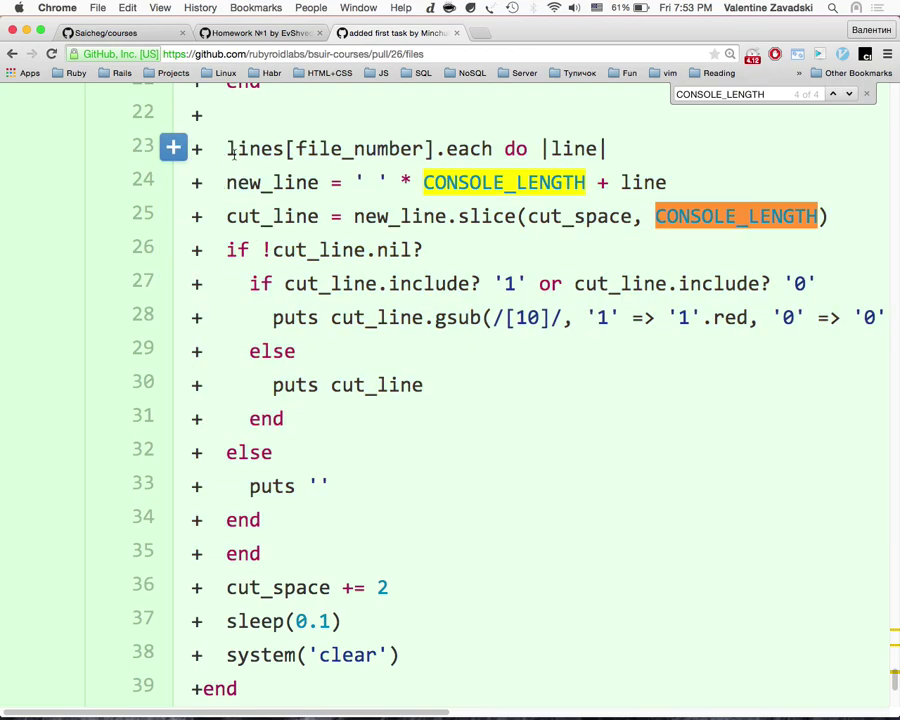
left_click_drag(230, 149, 317, 524)
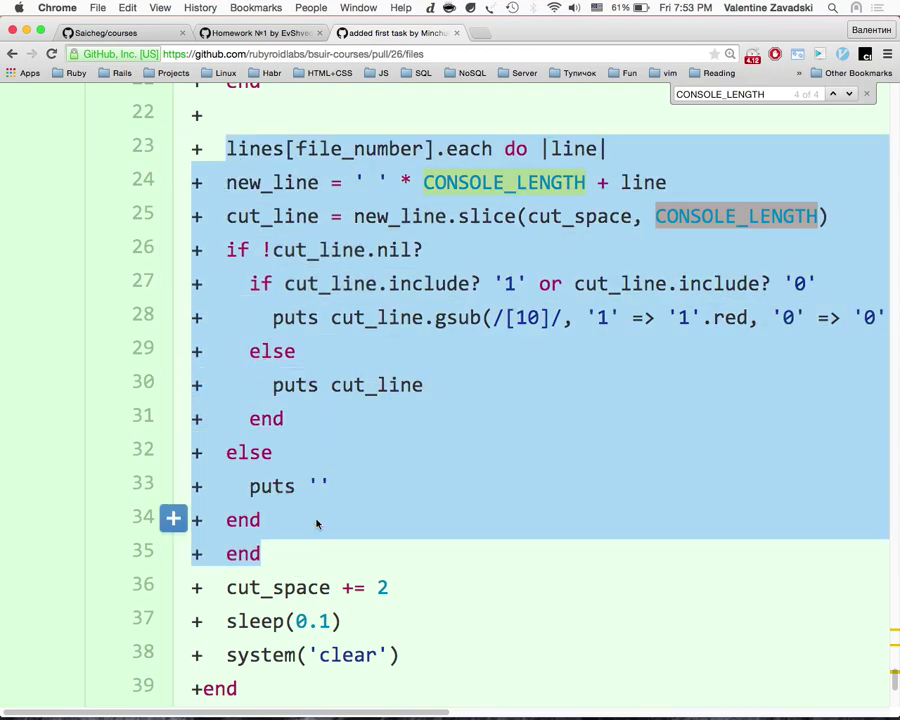
scroll(317, 524, "up", 20)
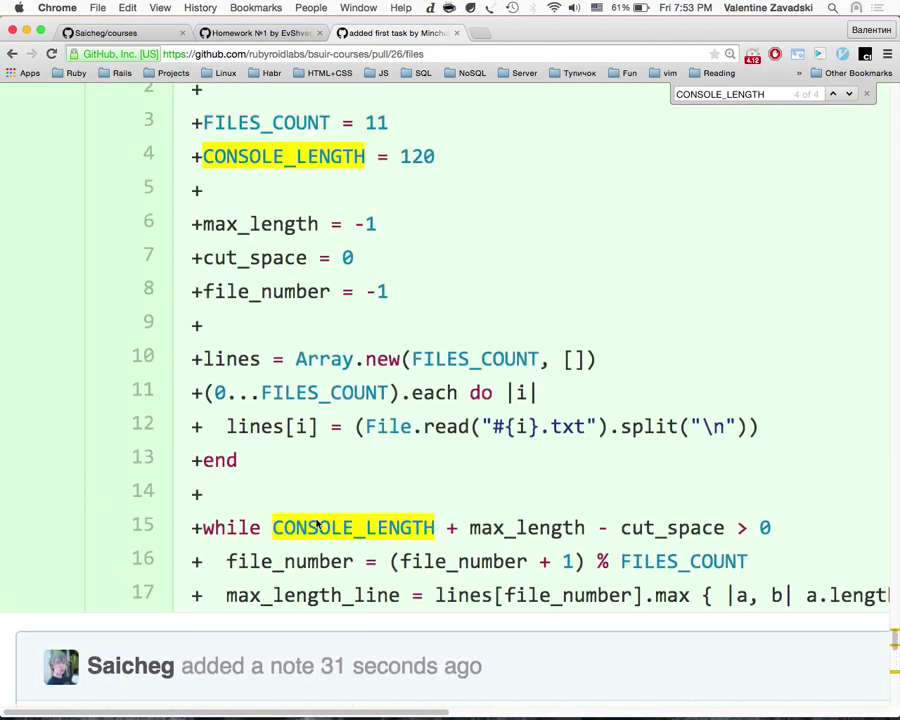
Step: Exit irb in iTerm and list the task folder's files with ls
key("super+Tab")
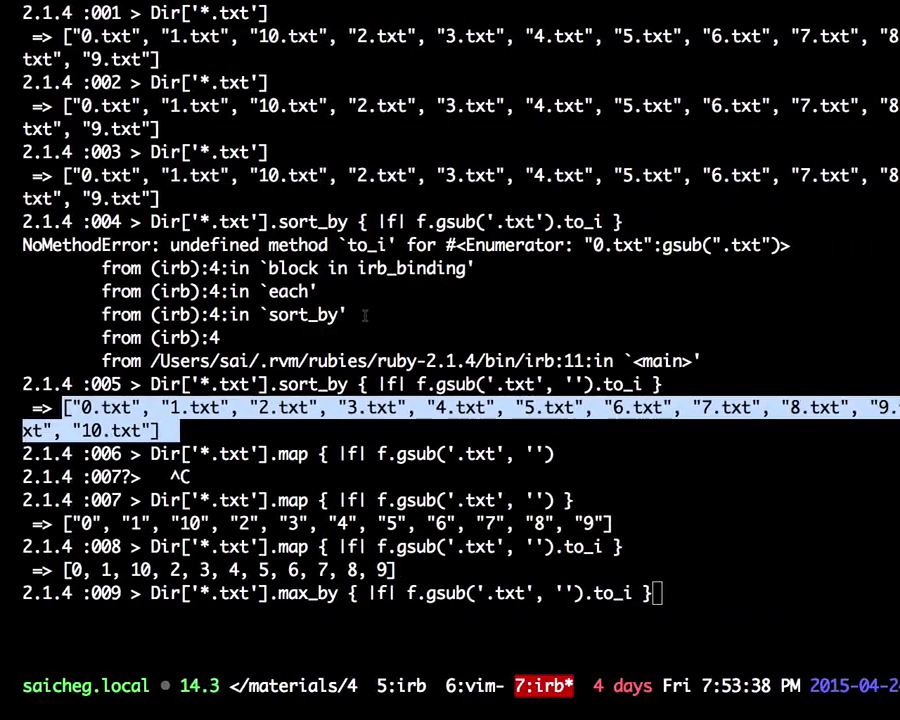
key("ctrl+c")
key("ctrl+d")
type("ls")
key("Return")
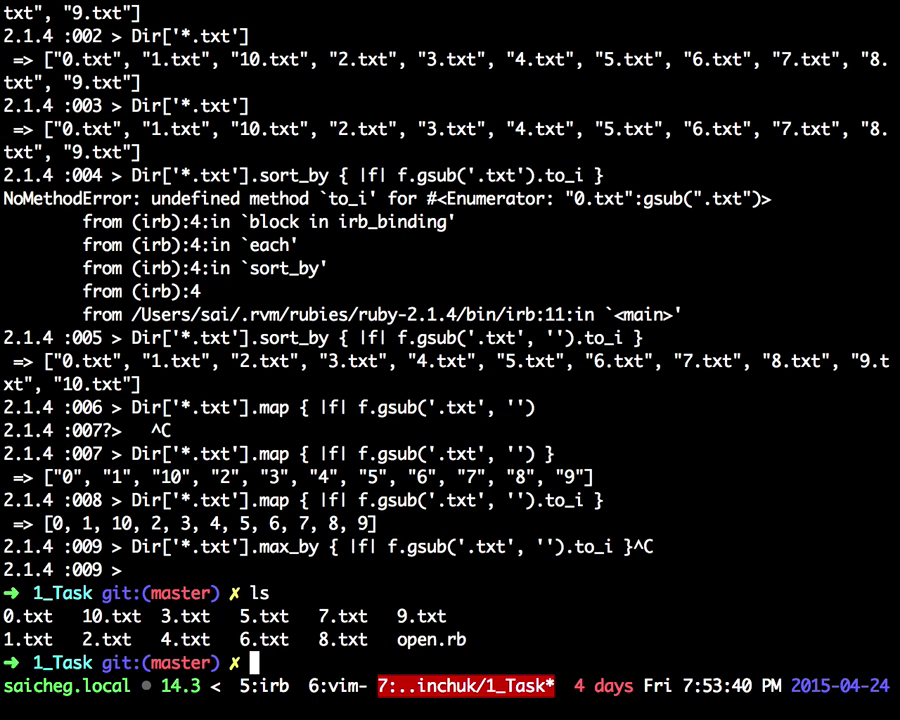
Step: Run rubocop on open.rb, which reports 4 offenses
type("ru")
key("Tab")
type("o")
key("Tab")
type("open.rb")
key("Return")
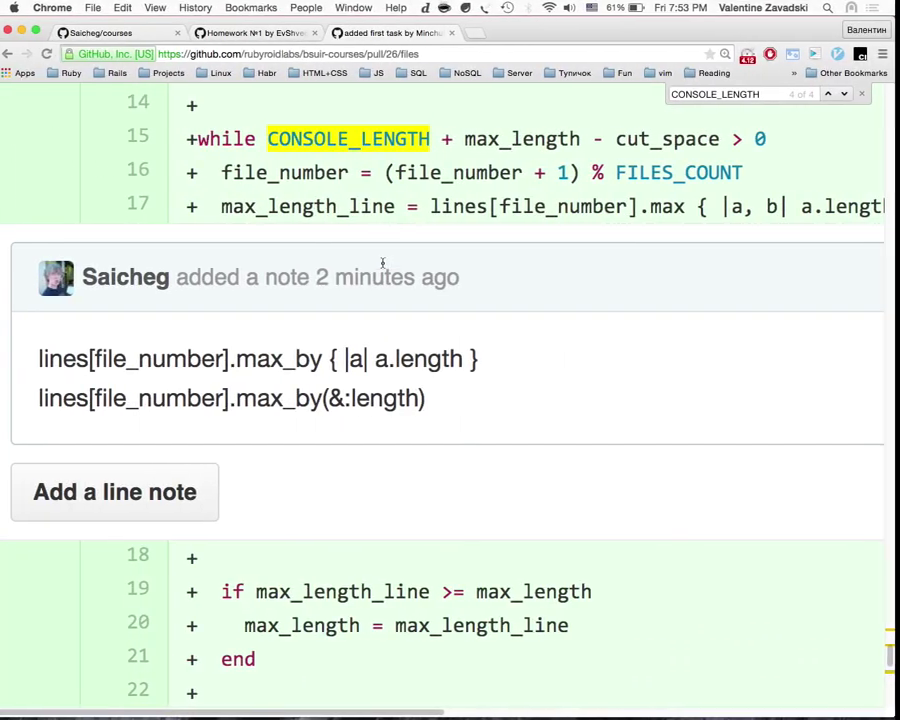
Step: Compare the diff with rubocop's output, marking the flagged padding expression in the new_line line
scroll(394, 348, "up", 2)
scroll(394, 300, "down", 2)
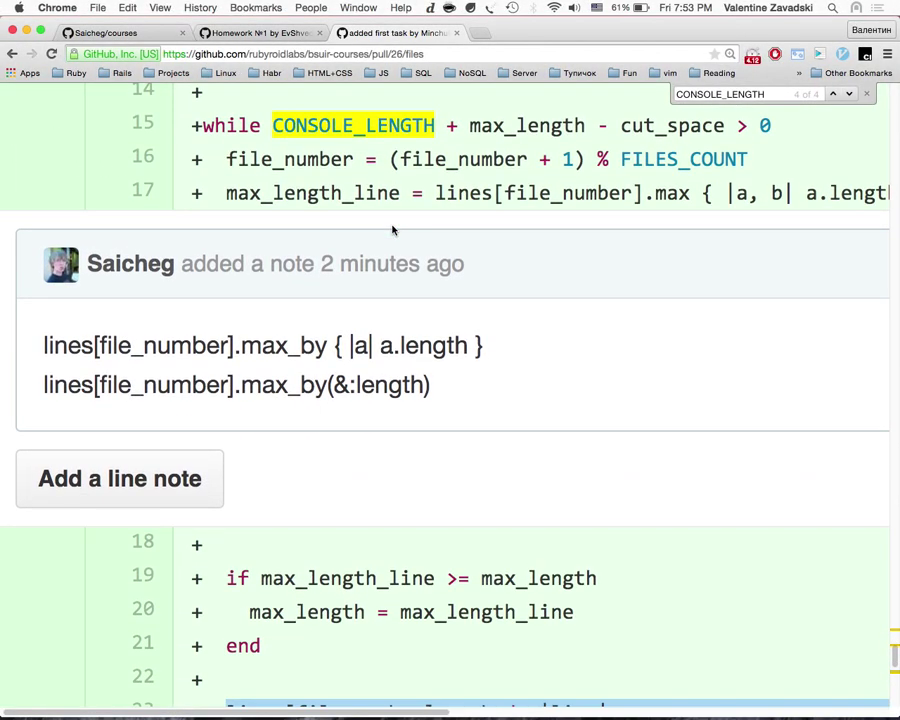
scroll(393, 230, "down", 3)
scroll(393, 230, "down", 2)
key("super+Tab")
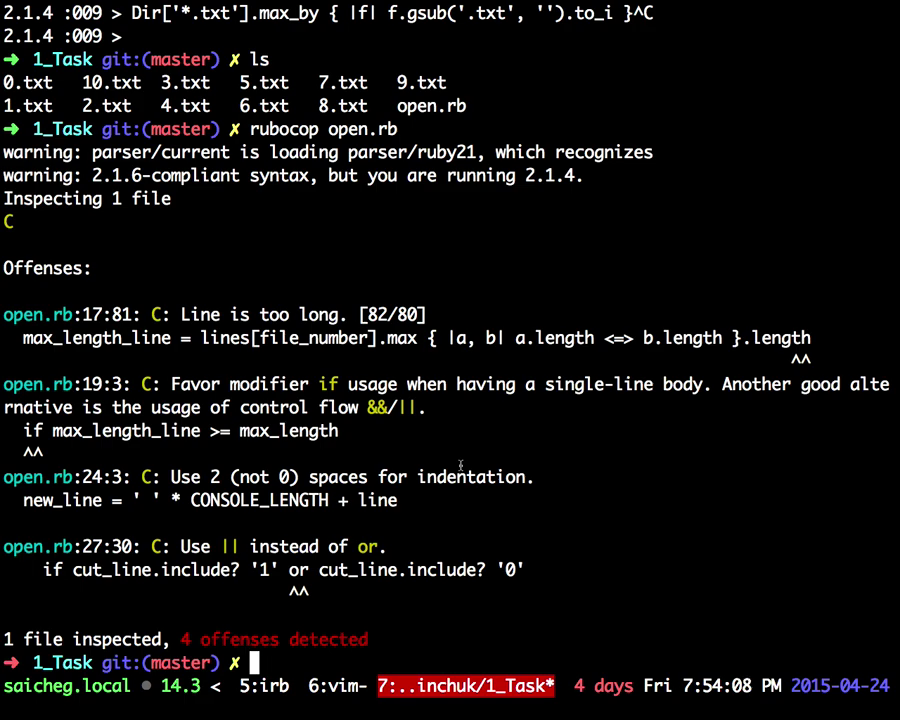
left_click_drag(128, 500, 236, 500)
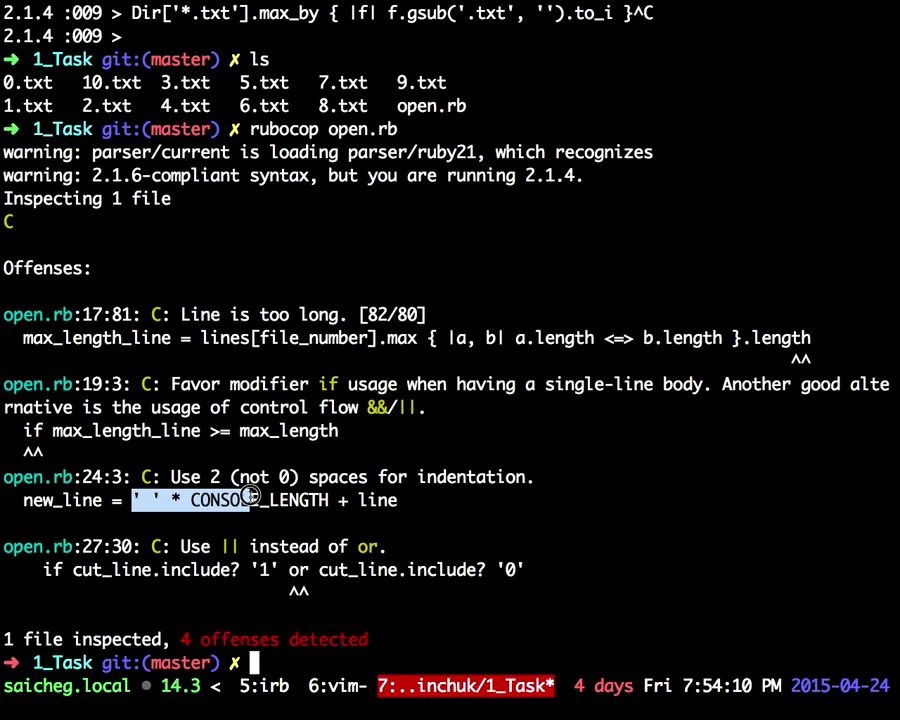
left_click(204, 500)
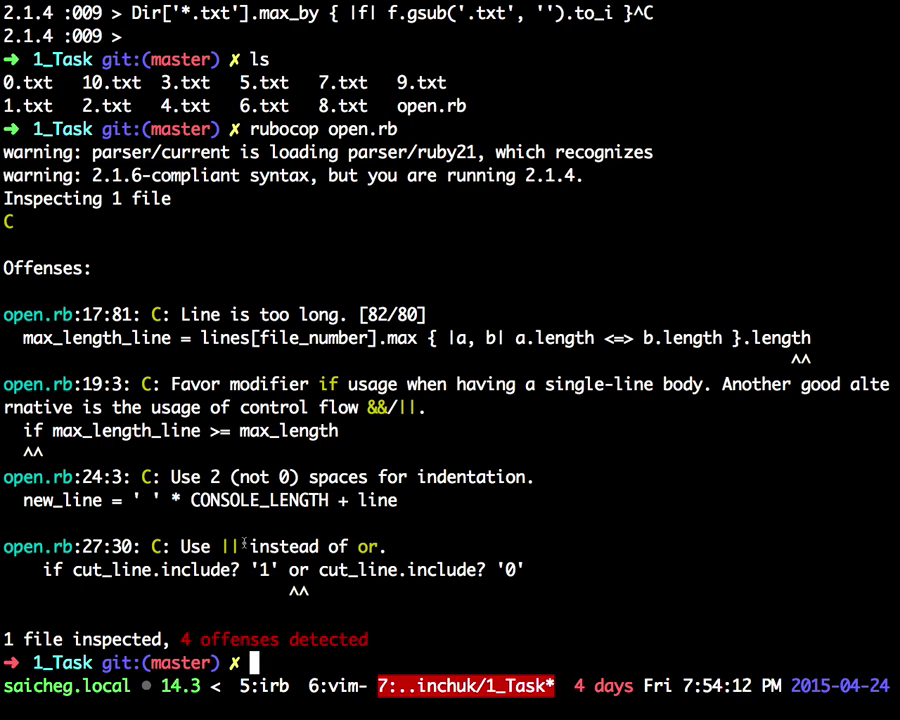
Step: Highlight the indentation before new_line on line 24 of the diff
key("super+Tab")
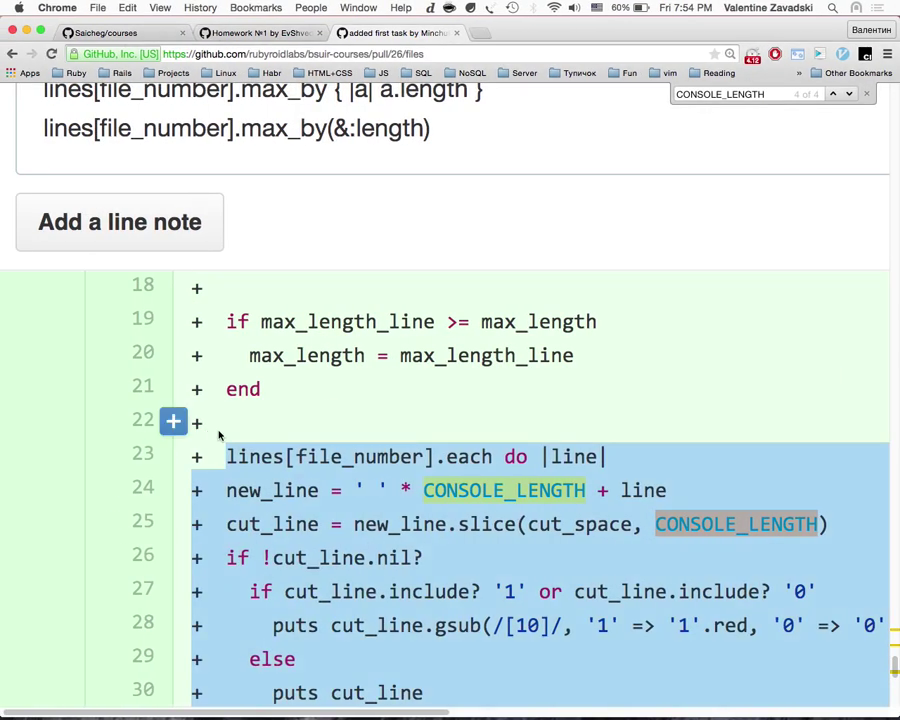
scroll(262, 464, "down", 2)
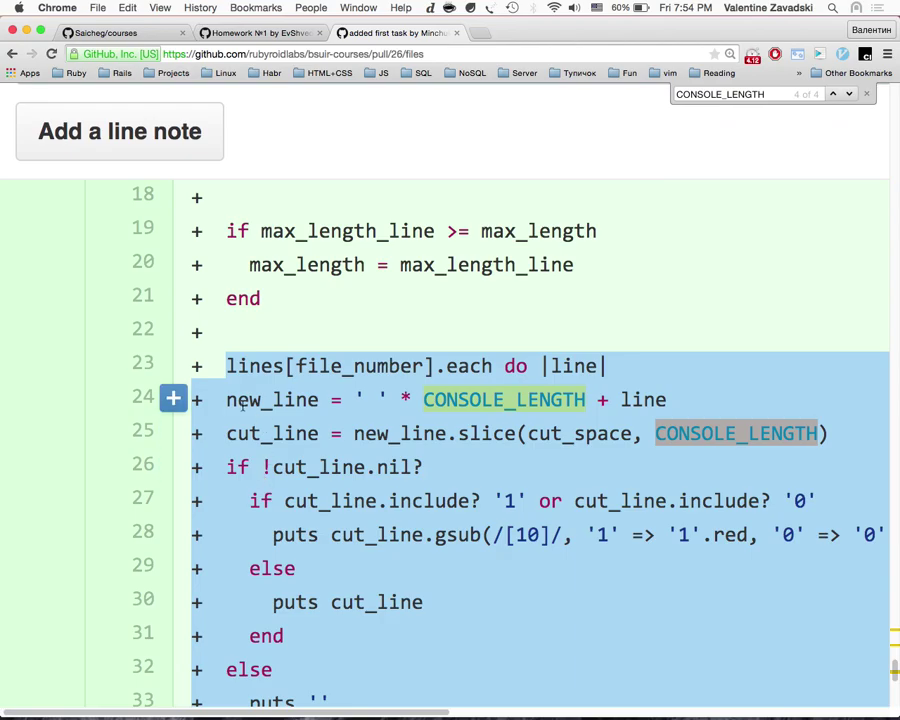
left_click(220, 401)
key("super+Tab")
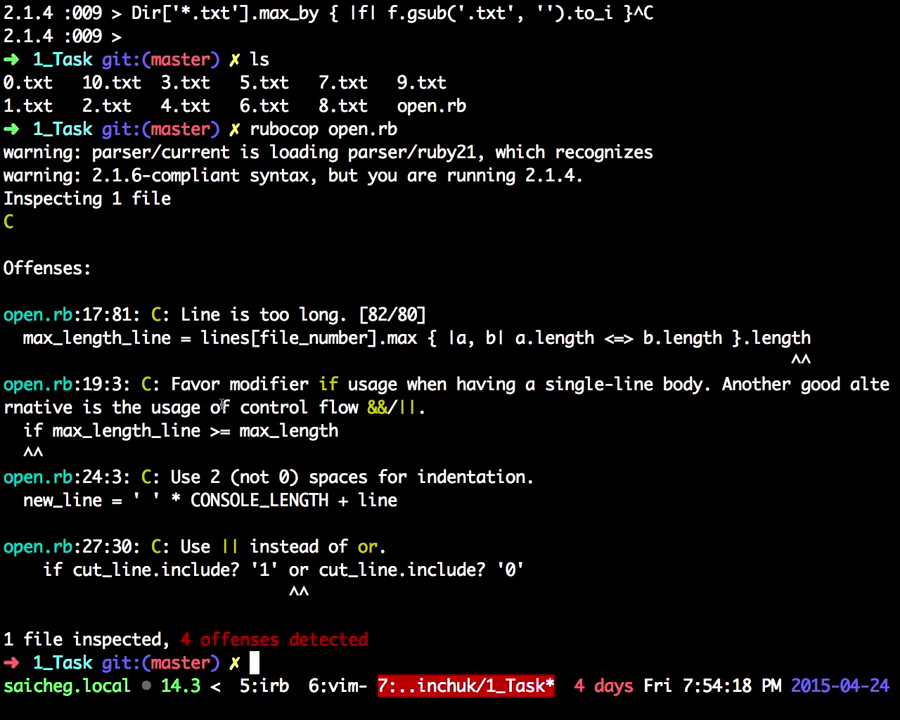
key("super+Tab")
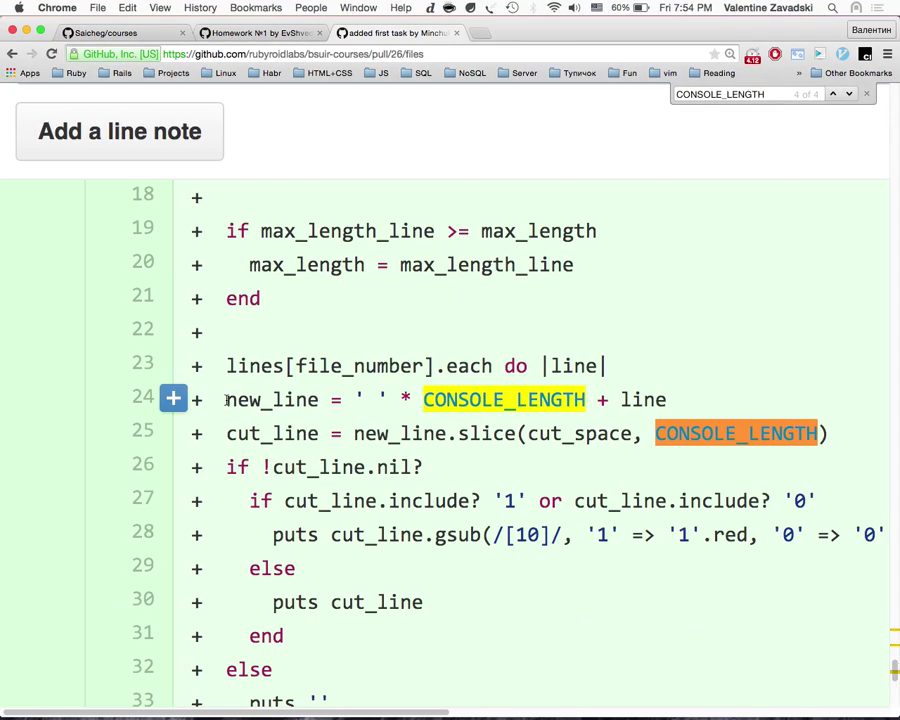
left_click_drag(227, 399, 340, 395)
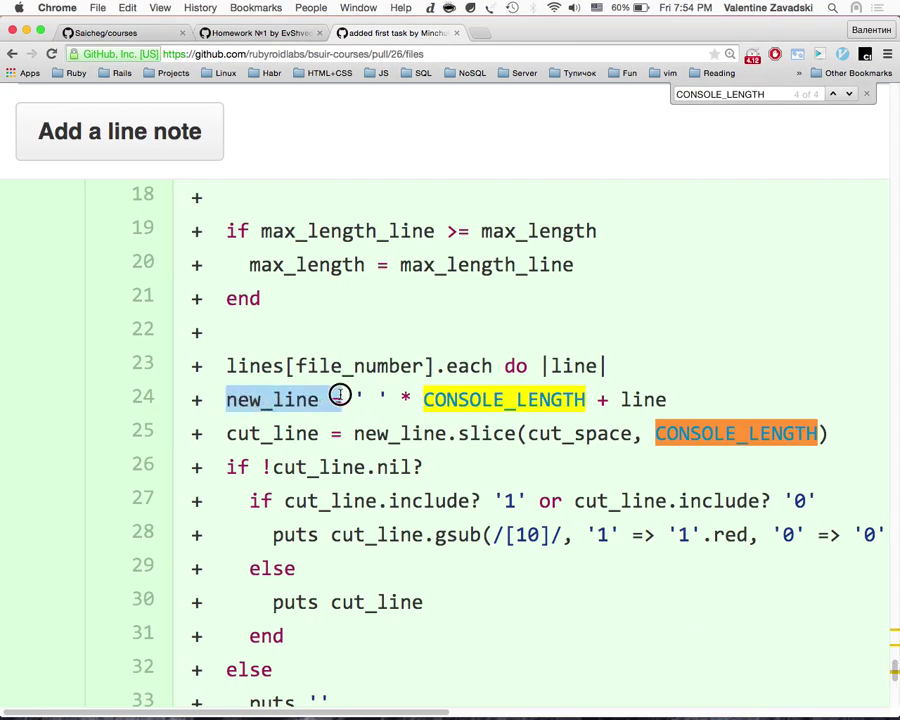
left_click(226, 398)
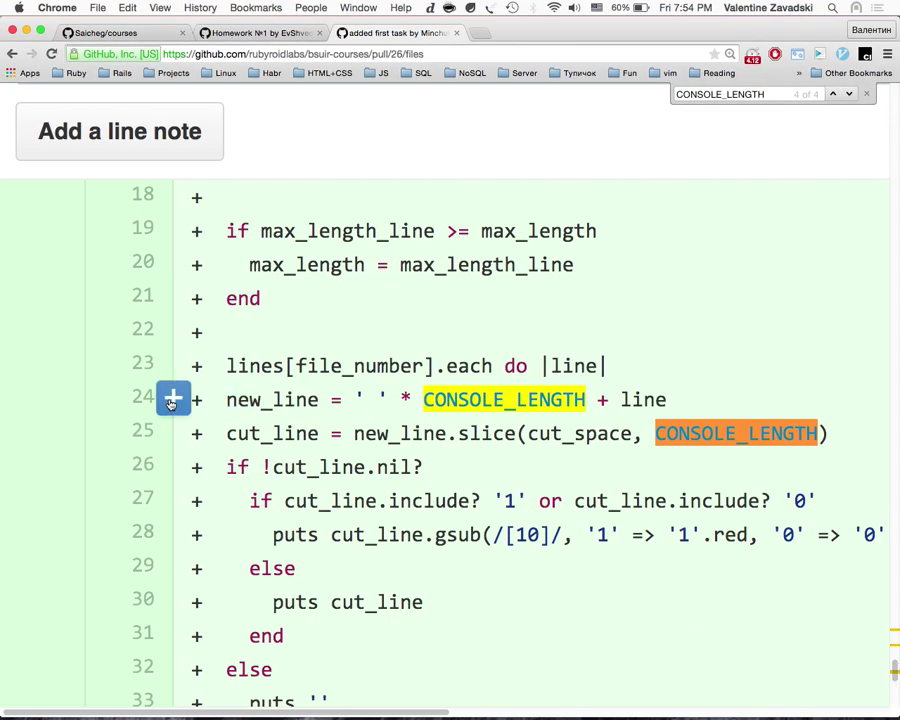
left_click_drag(190, 399, 222, 400)
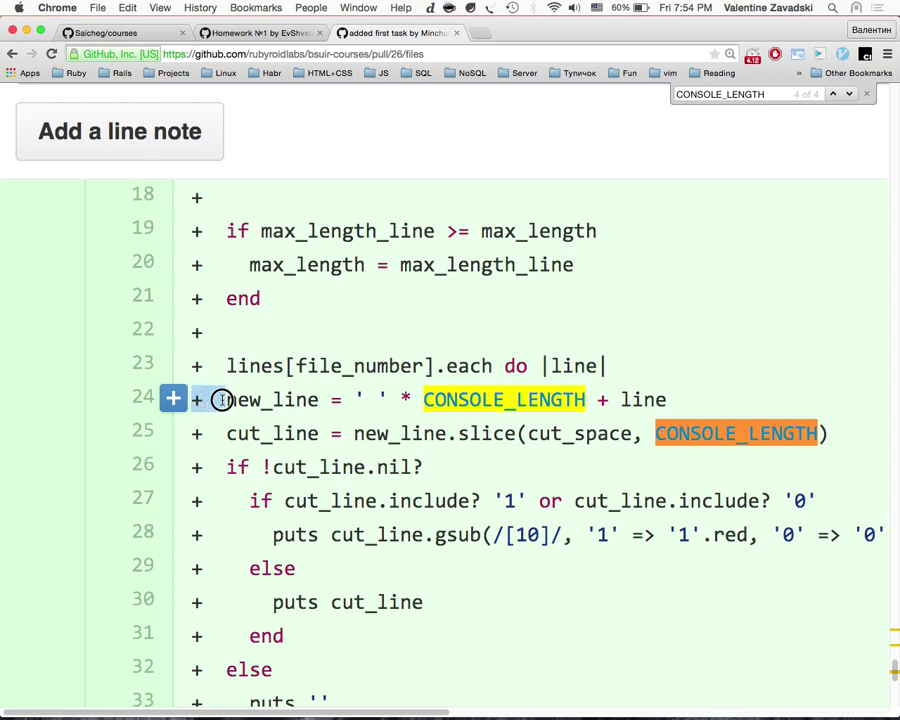
left_click(198, 397)
left_click_drag(200, 397, 236, 392)
Step: Check the column number of rubocop's line 24 offense against the diff
key("ctrl+Right")
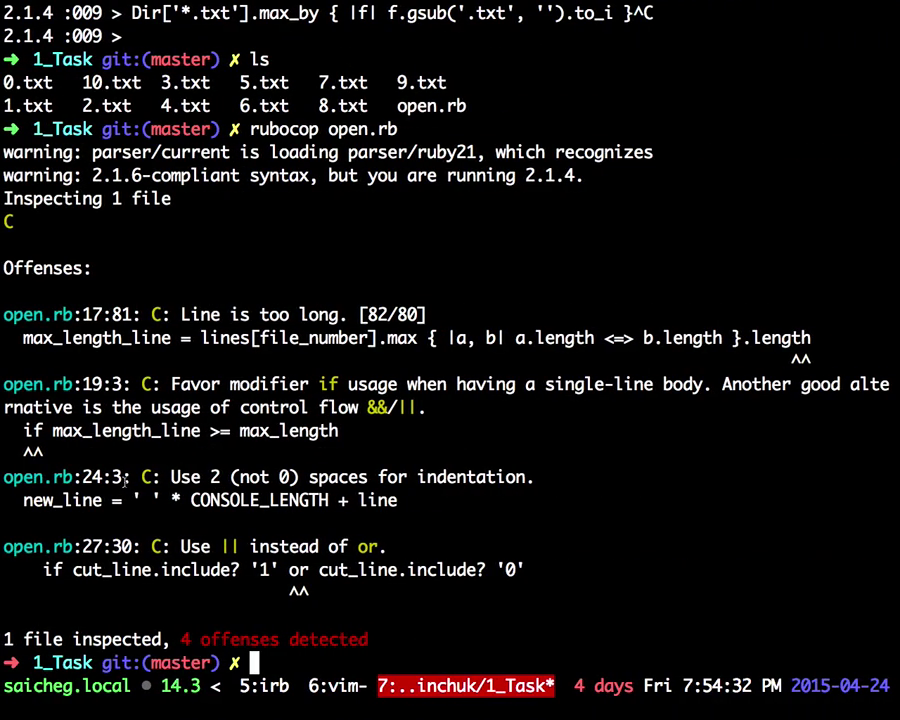
left_click_drag(112, 478, 297, 477)
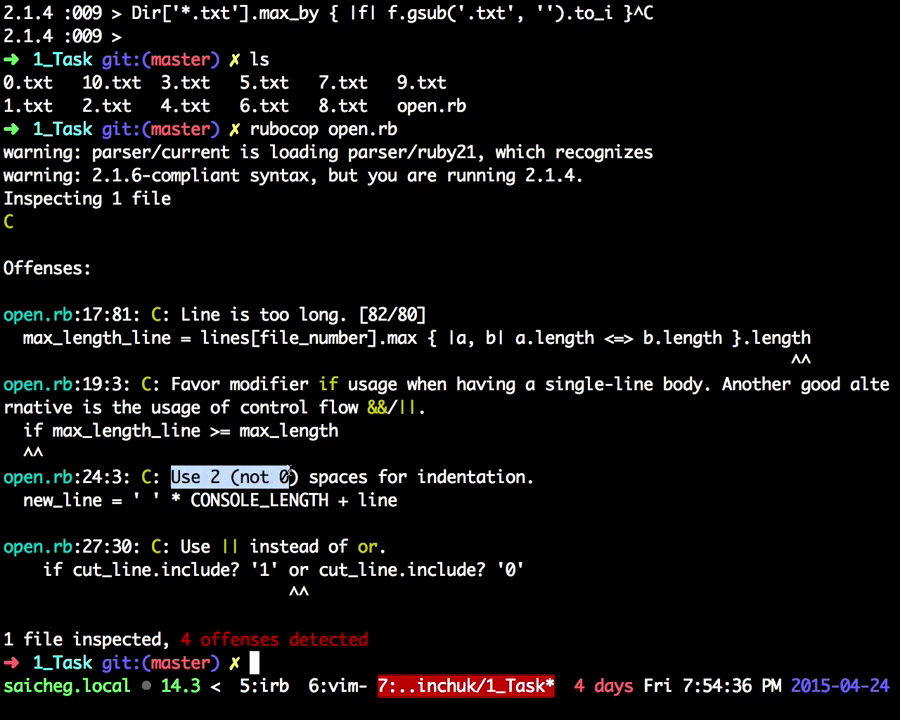
key("ctrl+Left")
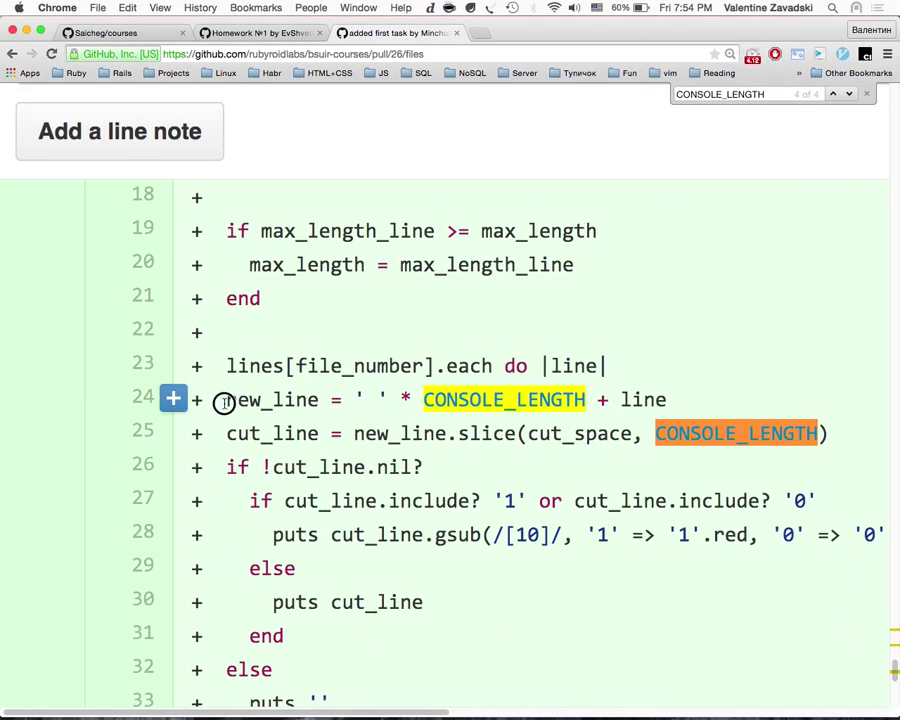
key("ctrl+Right")
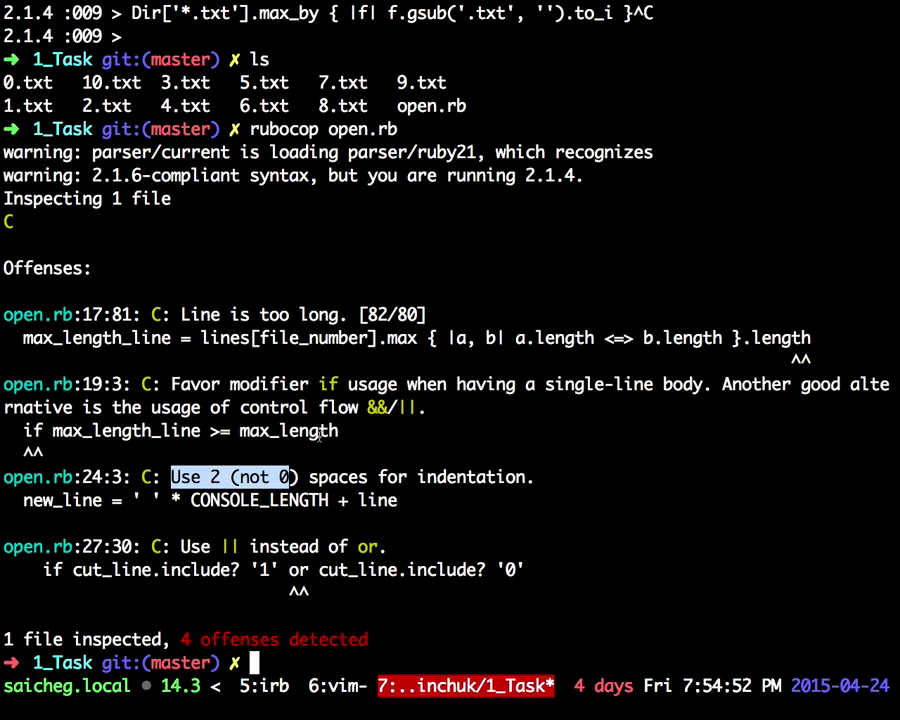
key("super+Tab")
Step: Highlight the if/else block on lines 26–34, starting from line 26's nil check
scroll(320, 450, "down", 3)
scroll(320, 450, "down", 5)
scroll(320, 450, "up", 3)
scroll(320, 450, "right", 5)
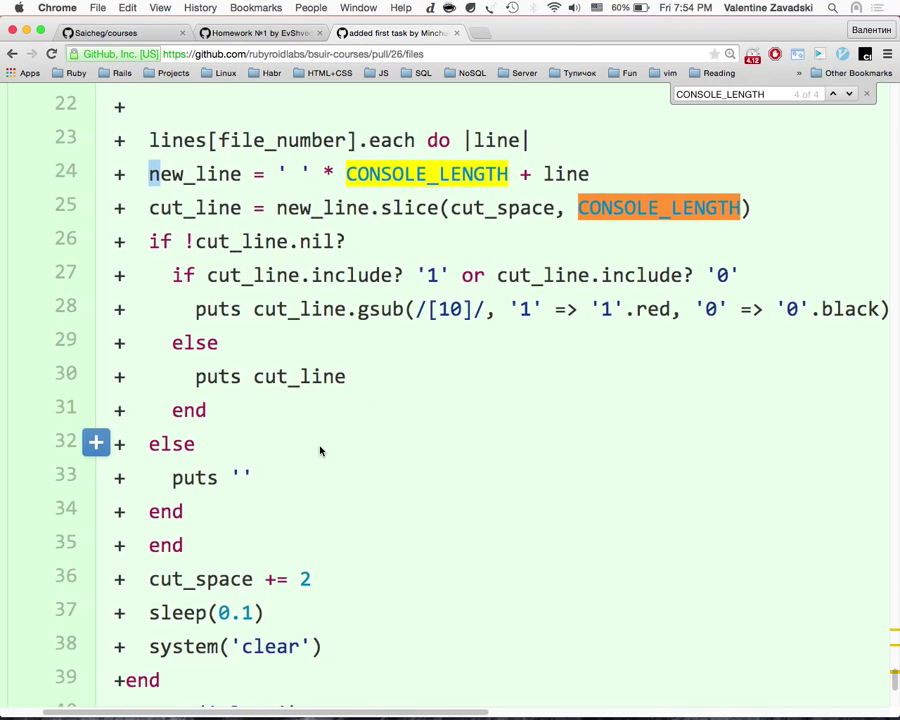
scroll(320, 450, "right", 2)
scroll(320, 450, "up", 2)
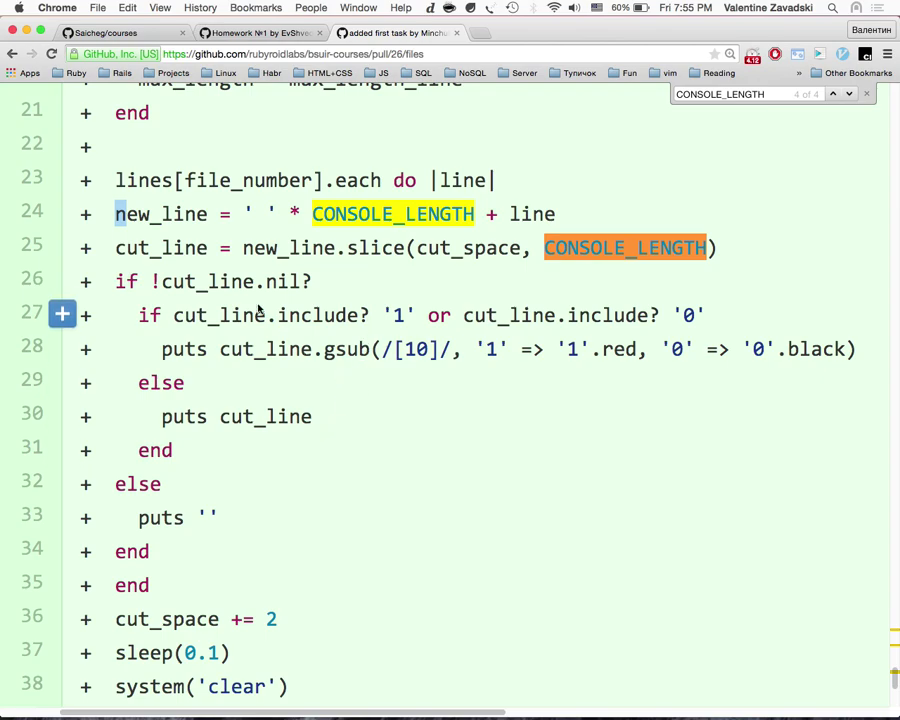
left_click_drag(113, 281, 338, 280)
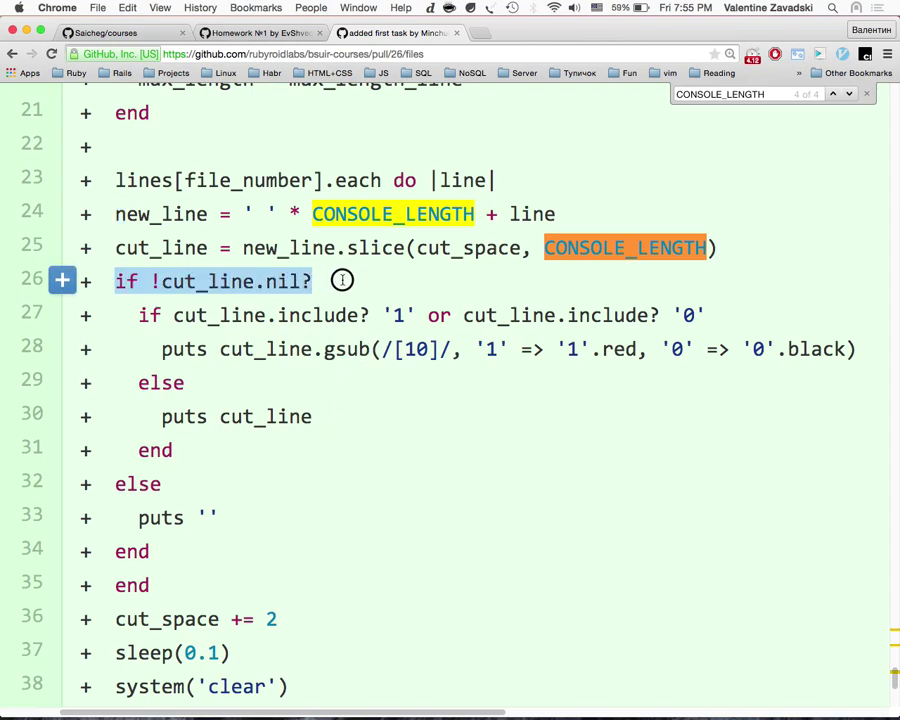
left_click_drag(166, 543, 60, 280)
Step: Paste the nine lines of cut_line Ruby code into an empty vim buffer
key("ctrl+Up")
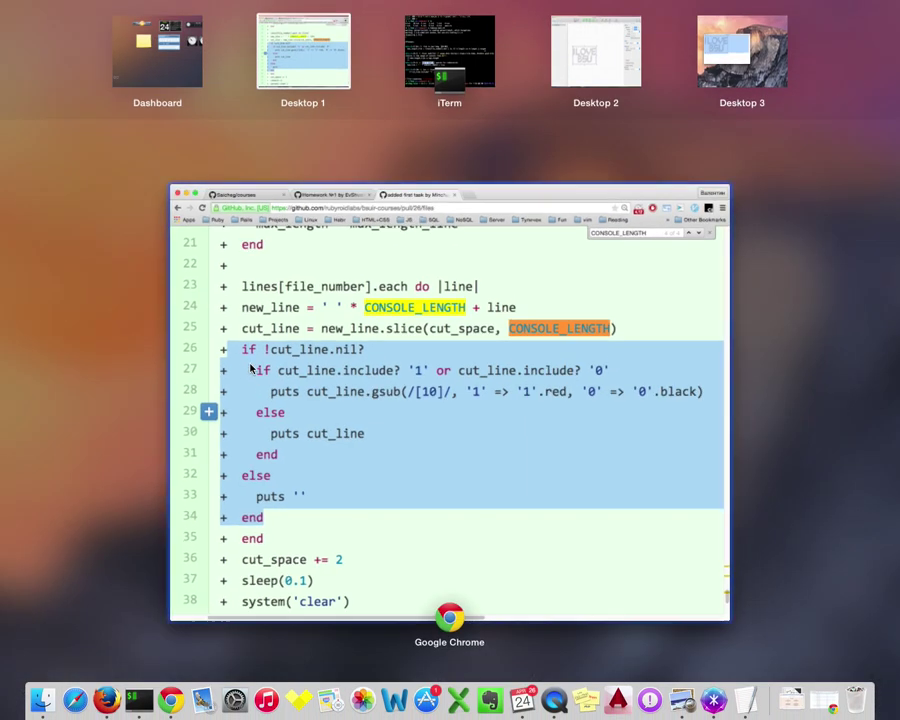
left_click(468, 58)
key("super+Right")
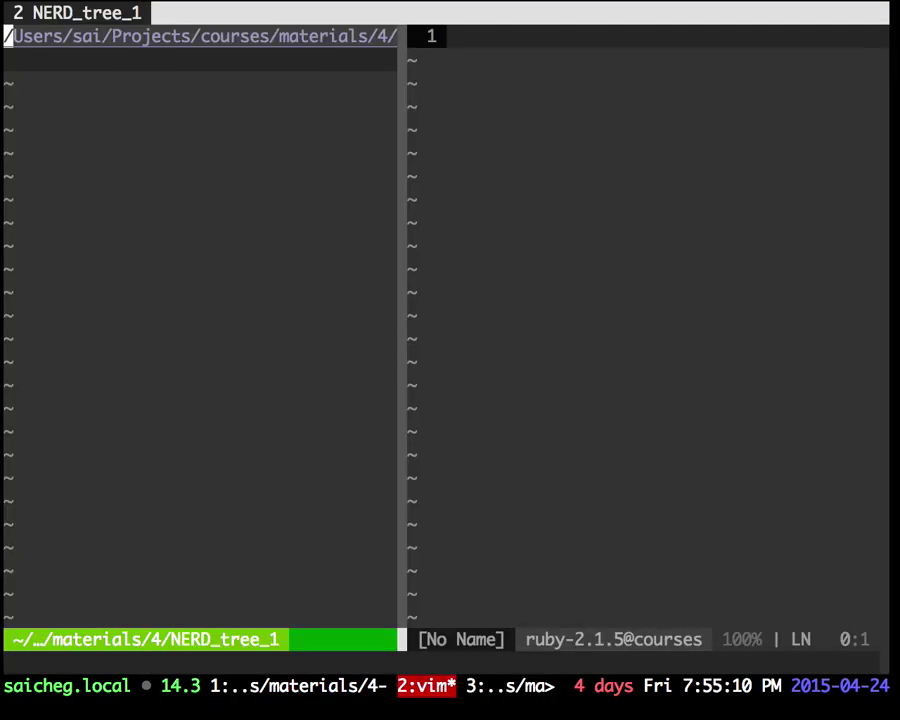
key("i")
type("if !cut_line.nil?   +   if cut_line.include? '1' or cut_line.include? '0'   +     puts cut_line.gsub(/[10]/, '1' => '1'.red, '0' => '0'.black)   +   else   +     puts cut_line   +   end   + else   +   puts ''   + end")
key("Escape")
key("u")
key("i")
type("if !cut_line.nil?   +    if cut_line.include? '1' or cut_line.include? '0'   +      puts cut_line.gsub(/[10]/, '1' => '1'.red, '0' => '0'.black)   +    else   +      puts cut_line   +    end   +  else   +    puts ''   +  end")
key("Escape")
Step: Delete the extra leading whitespace from all nine lines with a Ctrl+V block
key("g")
key("g")
key("greater")
key("greater")
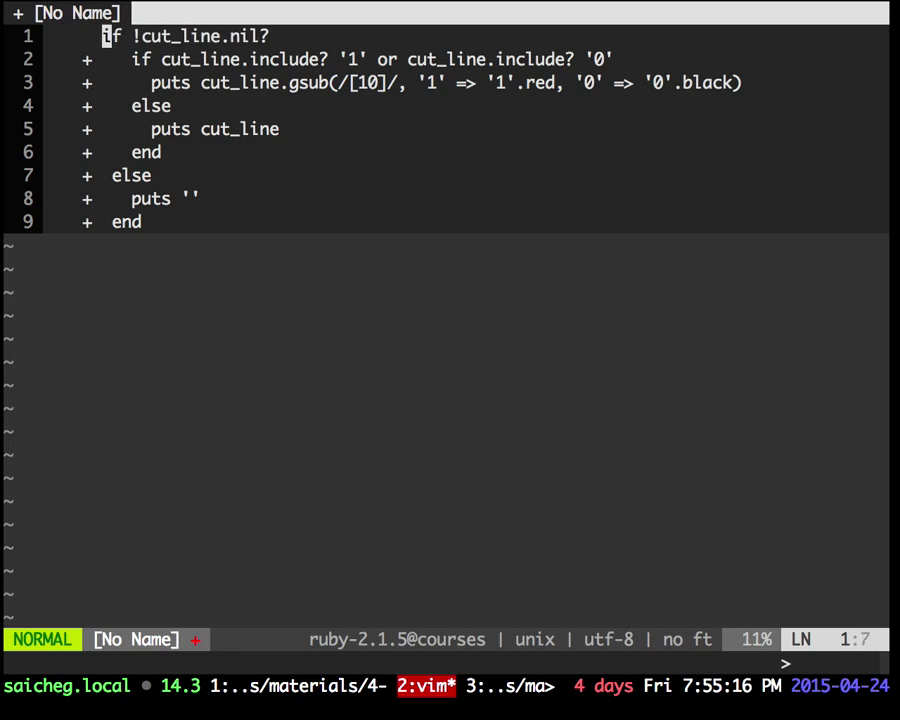
key("greater")
key("shift+x")
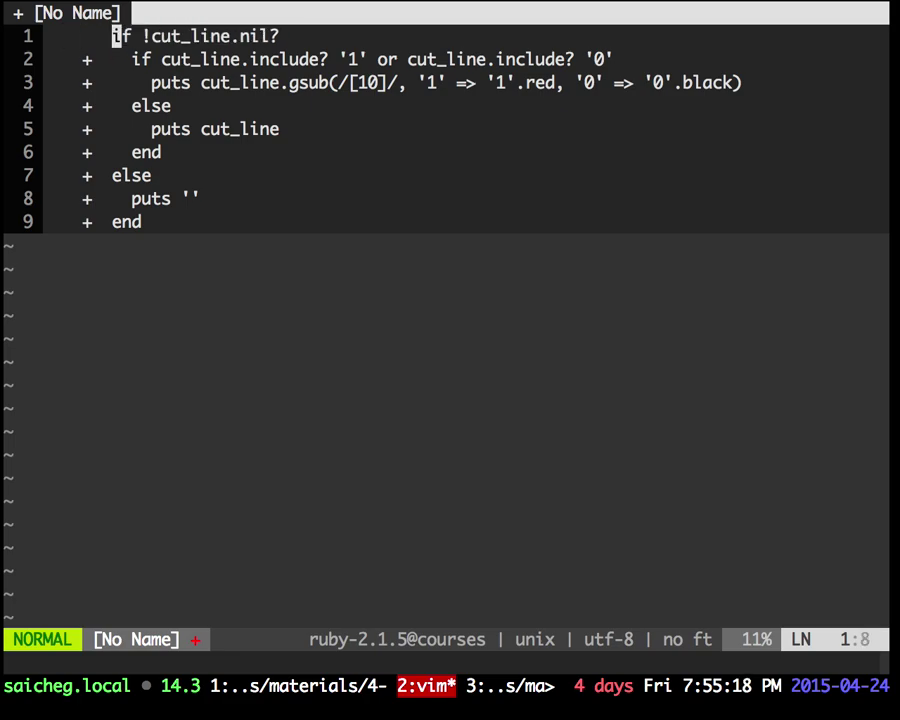
key("h")
key("ctrl+v")
key("shift+g")
key("h")
key("h")
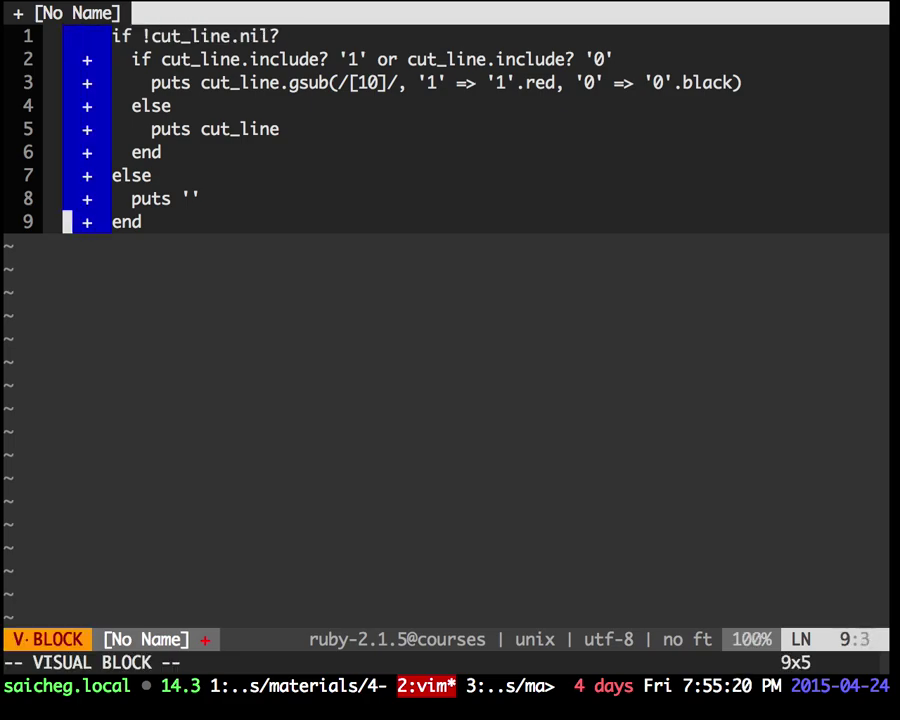
key("d")
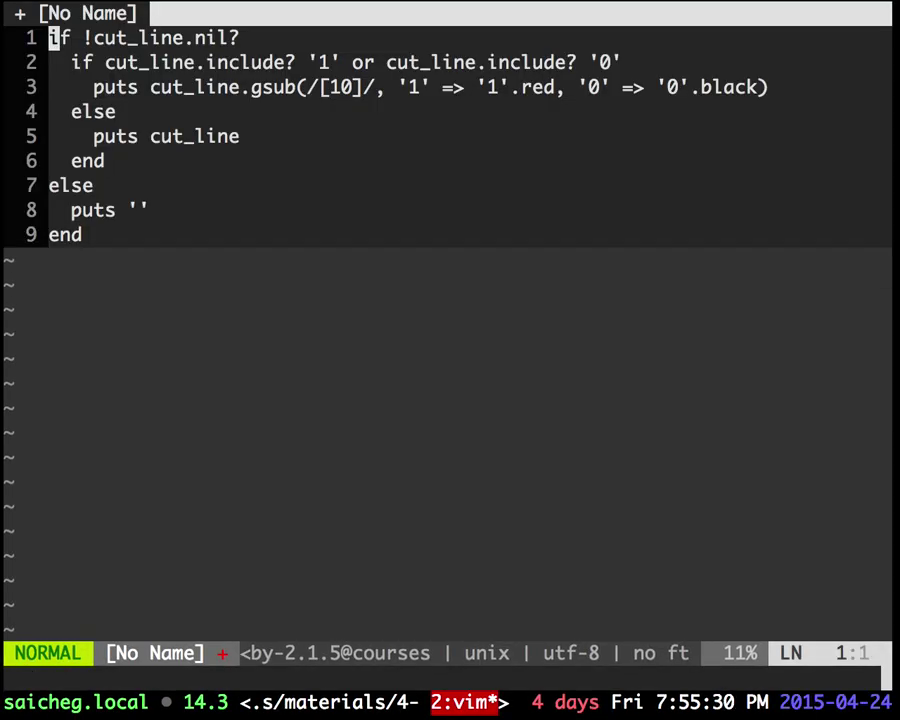
Step: Remove the ! negation so line 1 tests cut_line.nil?
key("j")
key("k")
key("w")
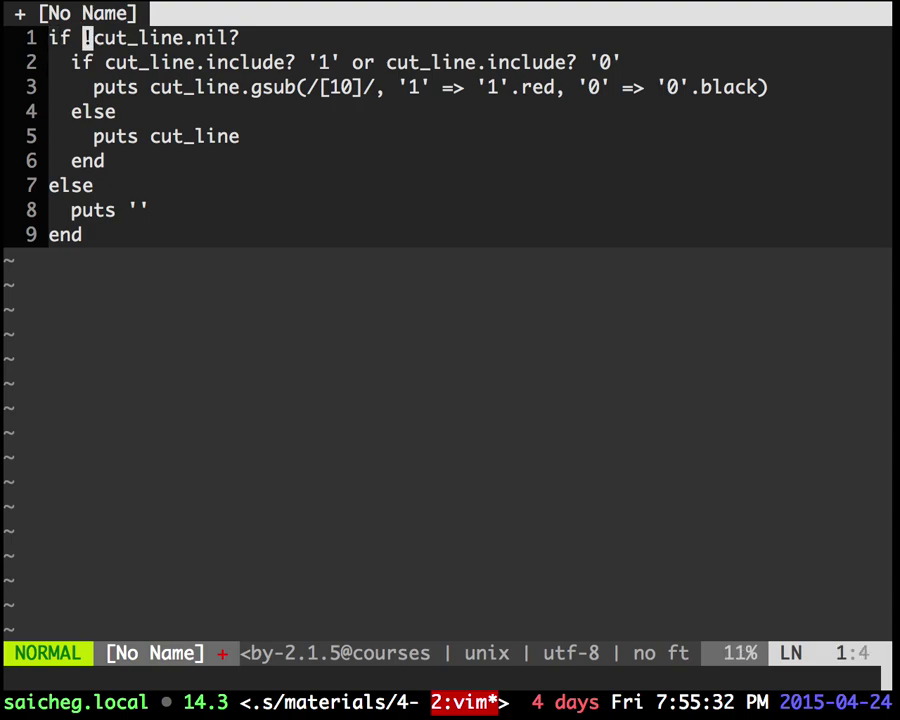
key("x")
Step: Swap the branches so puts '' comes first and the include? block follows else
key("j")
key("shift+v")
key("j")
key("j")
key("j")
key("j")
key("d")
key("j")
key("p")
key("k")
key("d")
key("d")
key("k")
key("shift+p")
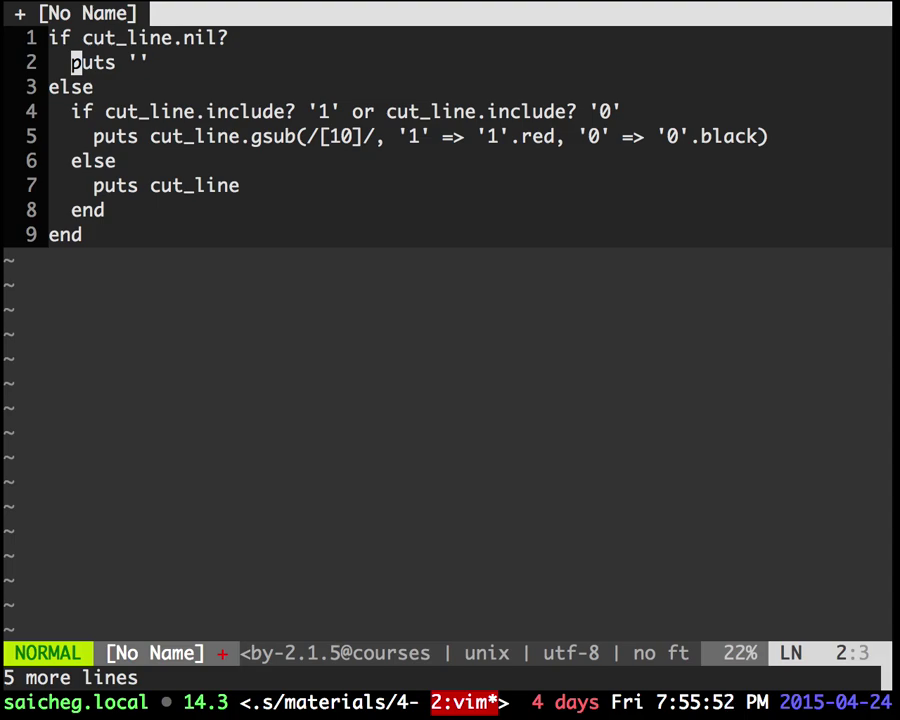
Step: Try a ! negation and the example condition 'A && a || !b' on line 1, then undo it
key("j")
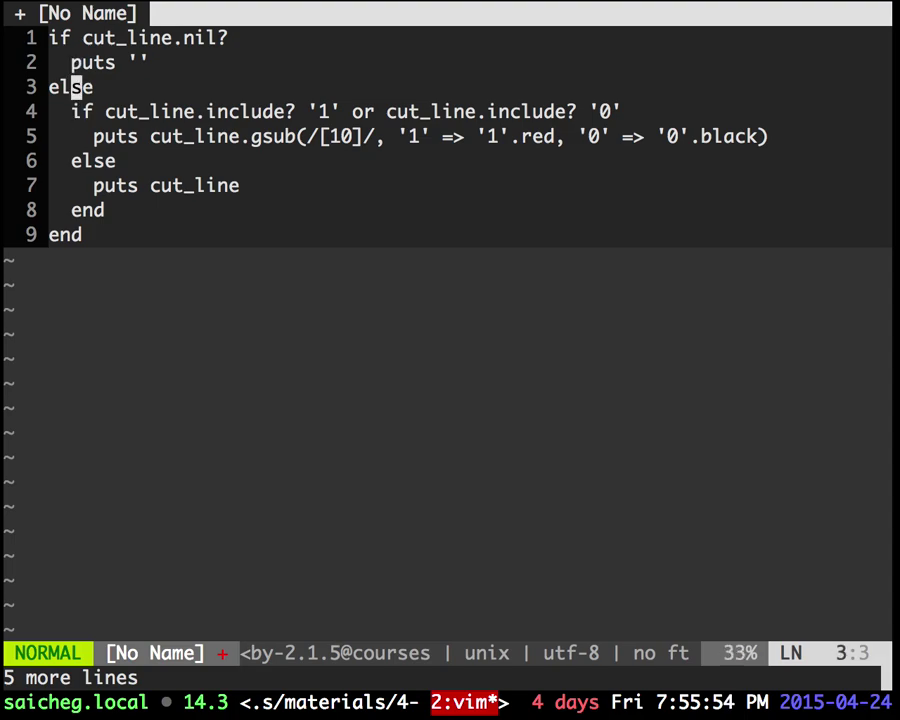
key("g")
key("g")
type("wi!")
key("Escape")
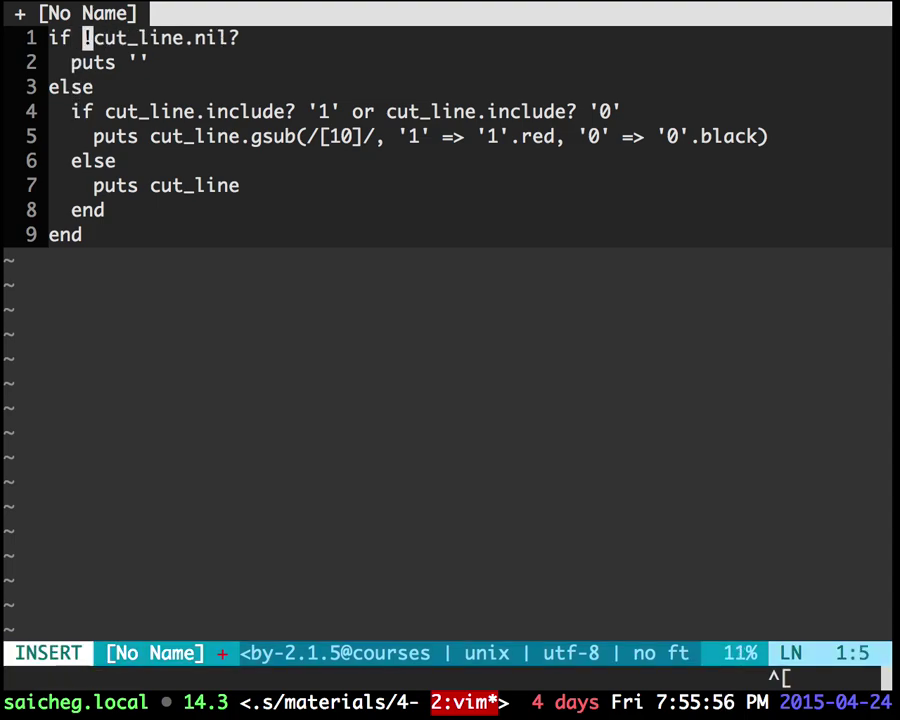
type("A && a")
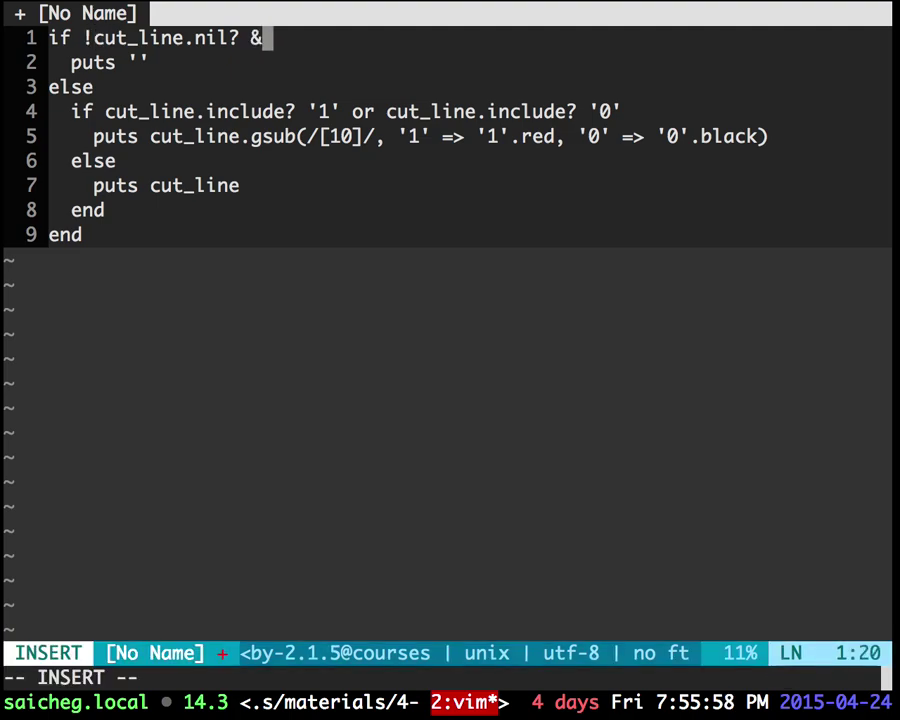
type(" || !")
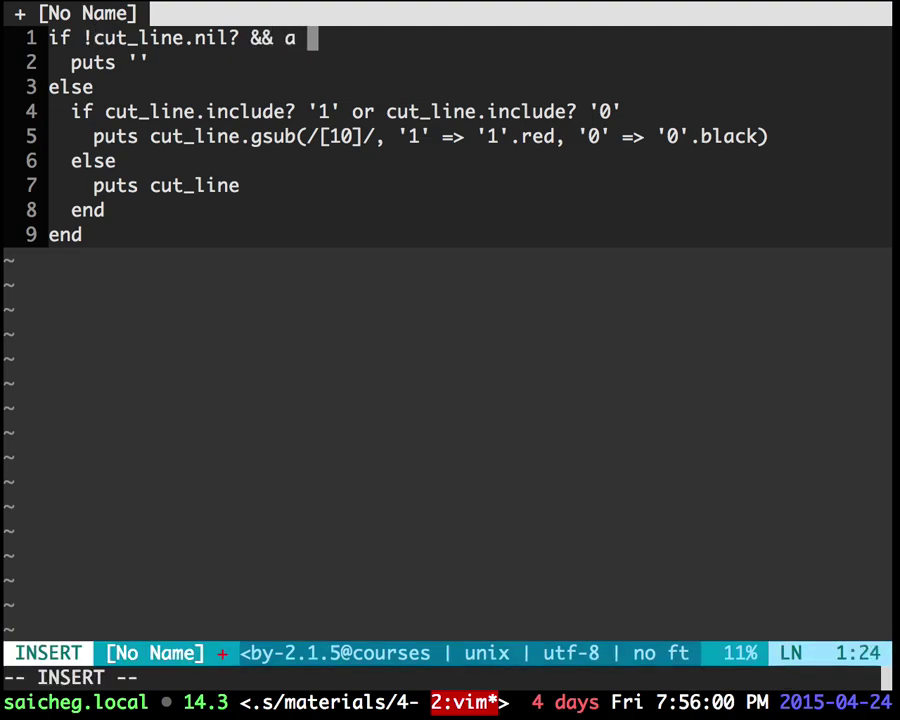
type("b")
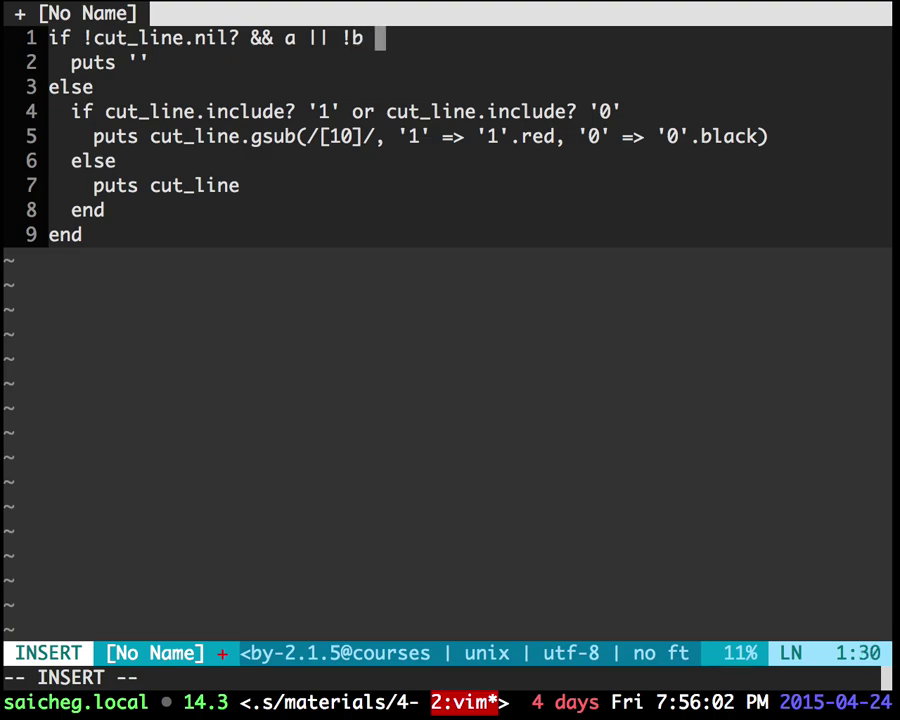
key("Escape")
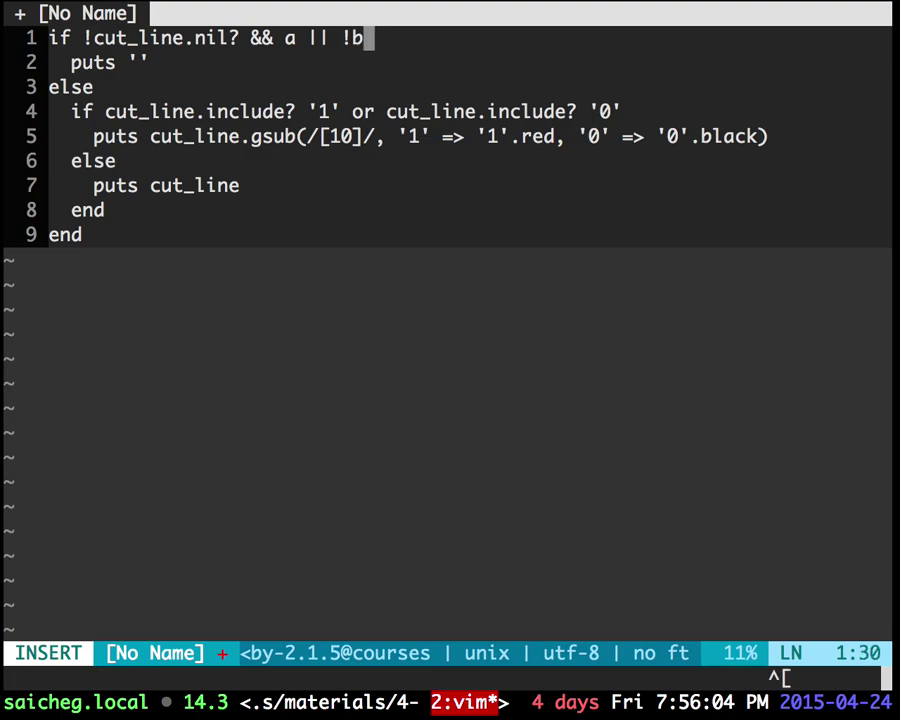
key("u")
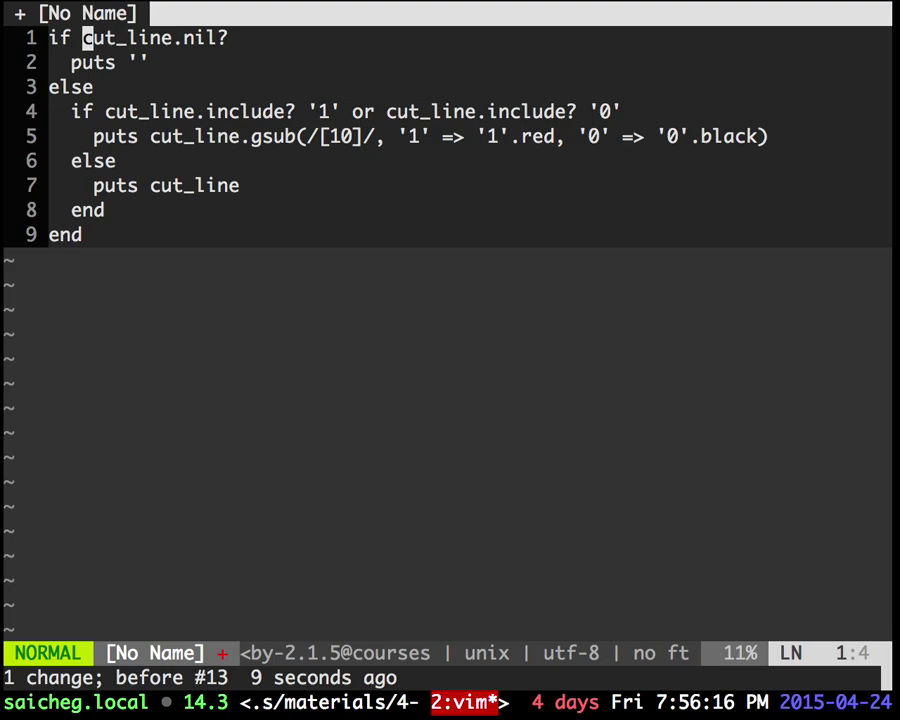
Step: Compare with the pull request diff, selecting line 23 and the conditional on lines 26–34
key("j")
key("ctrl+Left")
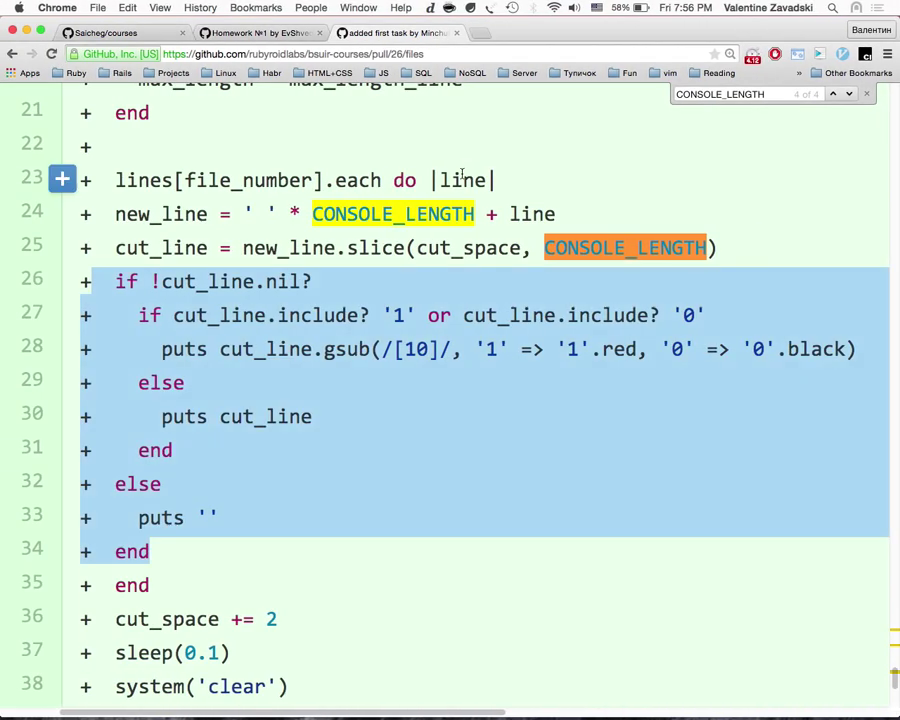
scroll(462, 176, "down", 3)
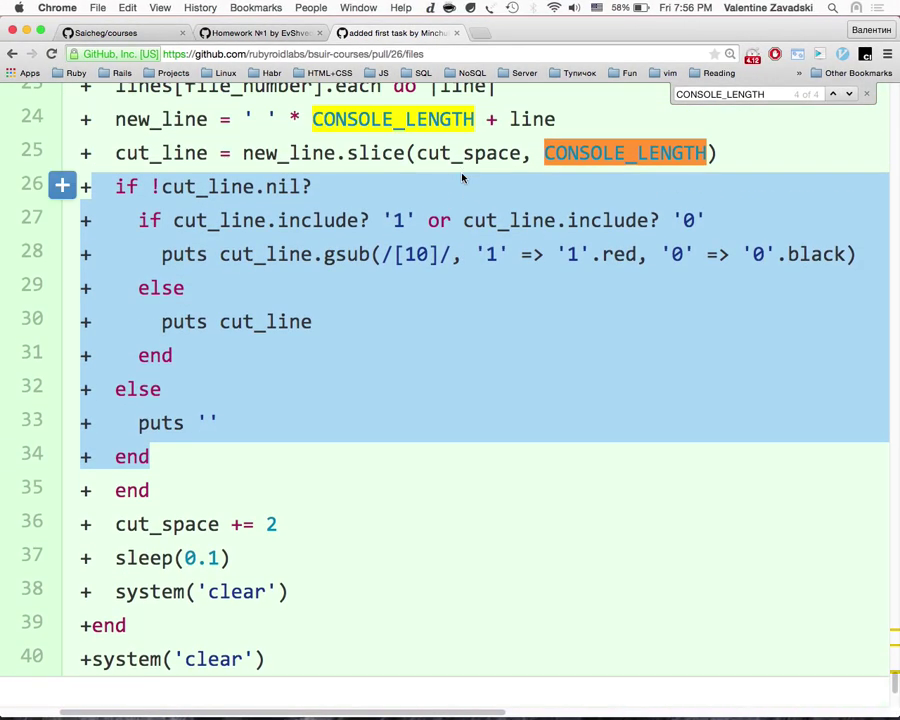
key("ctrl+Right")
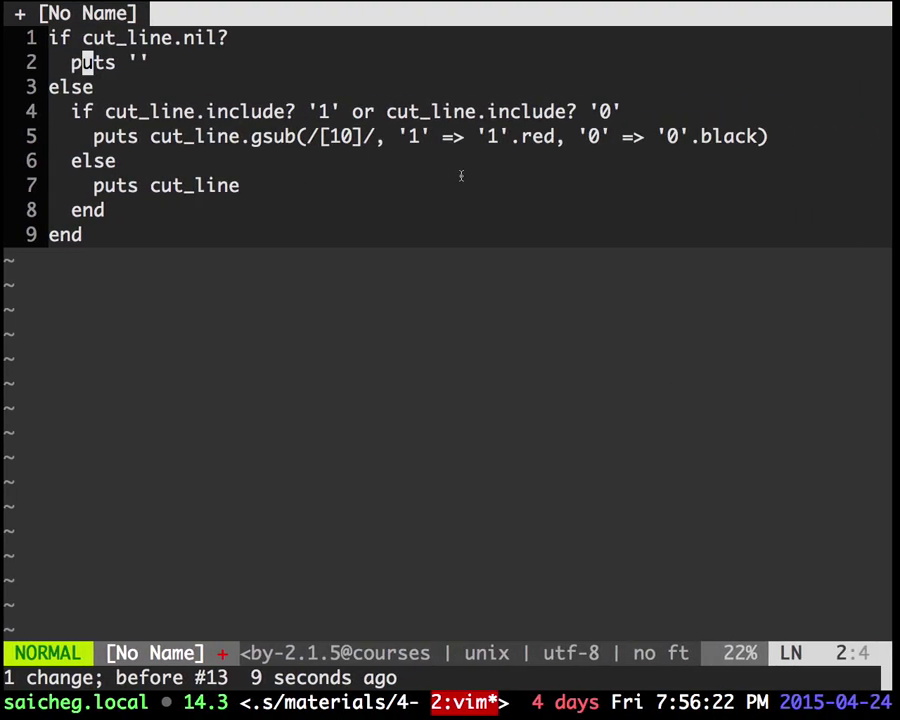
key("ctrl+Left")
scroll(150, 142, "up", 1)
left_click_drag(495, 124, 487, 122)
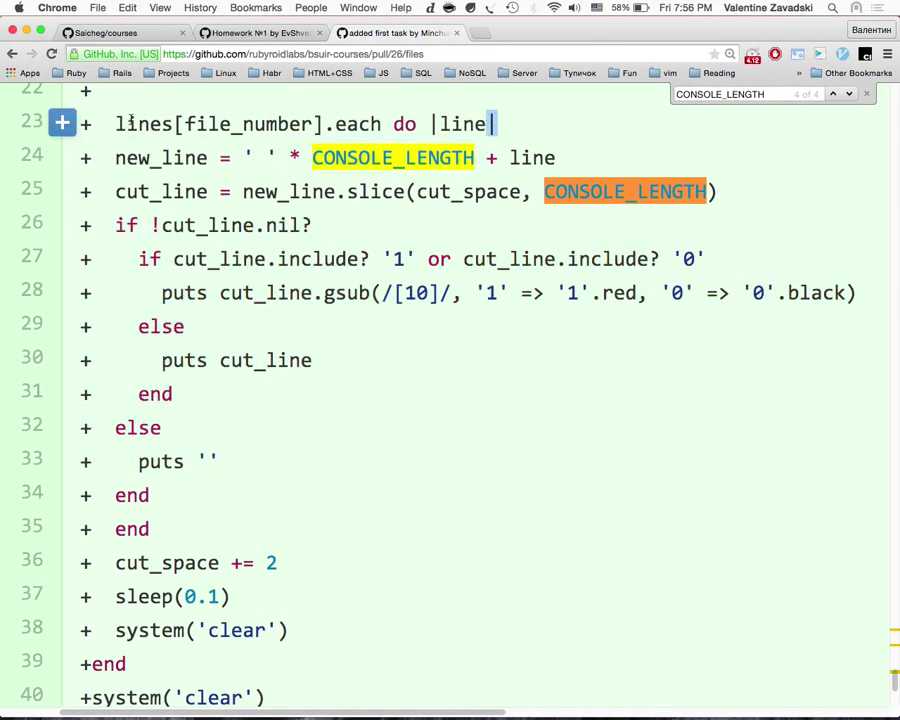
left_click_drag(115, 124, 495, 124)
left_click_drag(115, 226, 176, 489)
Step: Delete the else line and the outer end line from the vim buffer
key("ctrl+Right")
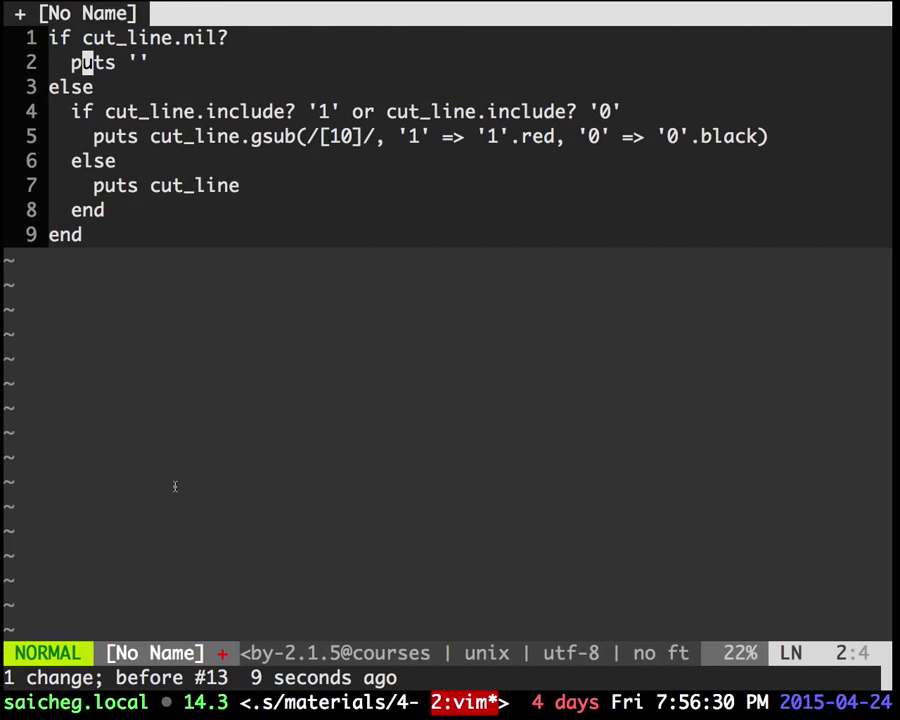
key("j")
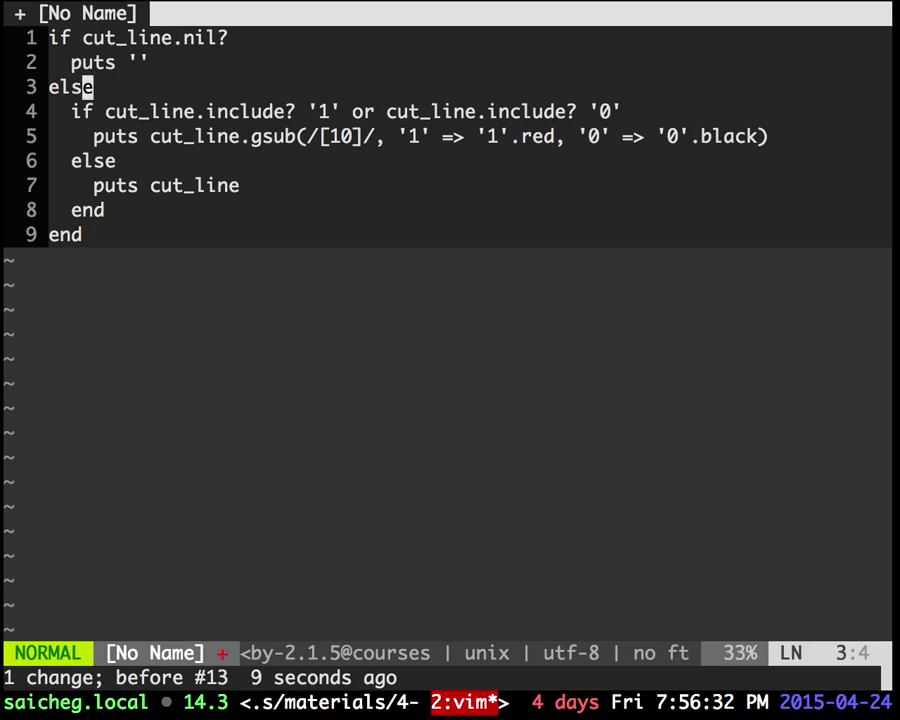
key("d")
key("d")
key("j")
key("j")
key("j")
key("j")
key("j")
key("d")
key("d")
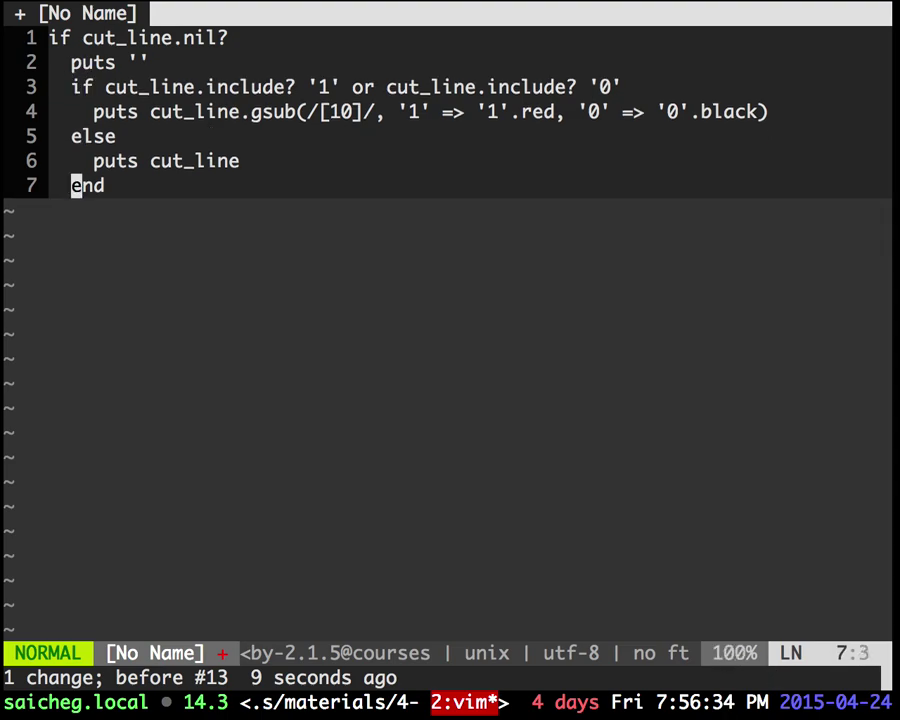
key("k")
key("shift+v")
key("k")
key("k")
key("k")
key("Escape")
key("shift+v")
Step: Outdent the include? block and add an 'end' line after puts '', fixing the typo
key("j")
key("j")
key("j")
key("j")
key("less")
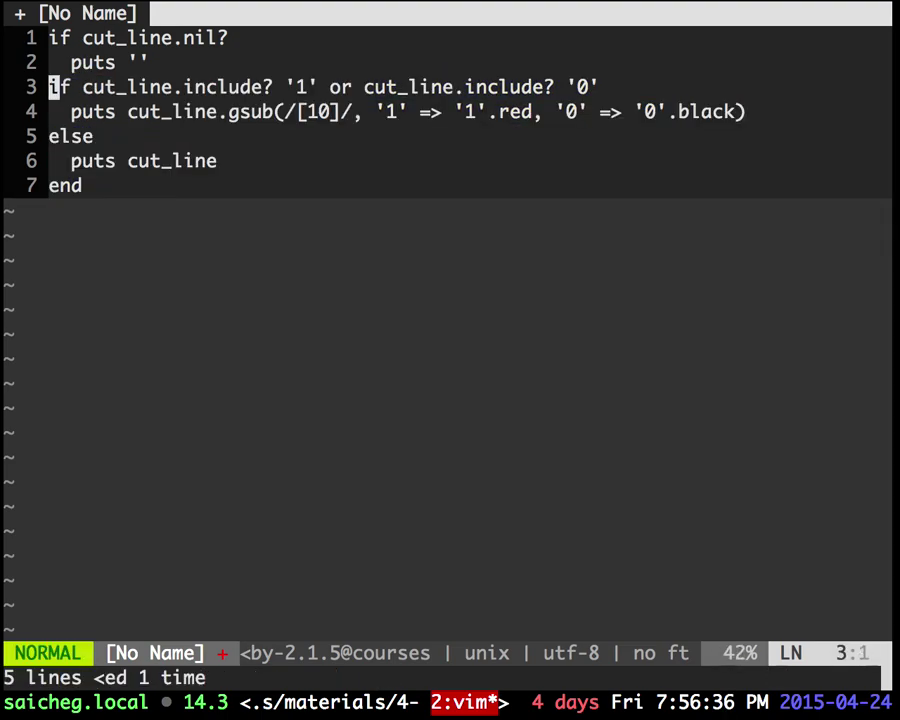
type("koednd")
key("Escape")
key("h")
key("h")
key("x")
key("j")
Step: Add a blank separator line, outdent the guard's end, and insert 'next' after puts ''
key("shift+o")
key("Escape")
key("k")
key("less")
key("less")
type("kone")
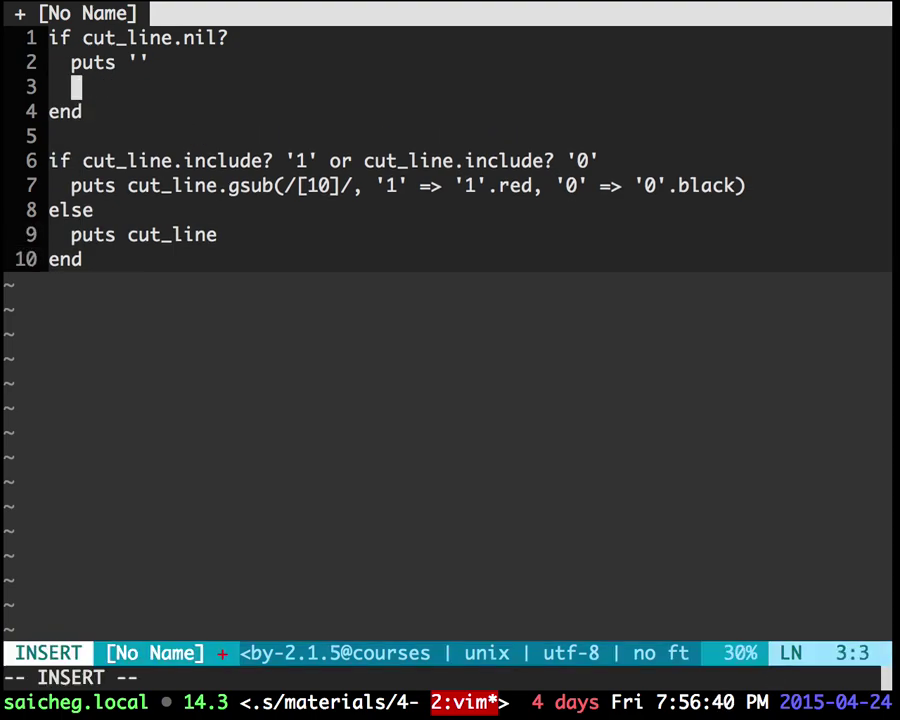
type("xt")
key("Escape")
Step: Try to save the rewritten buffer with :w
type(":w")
key("Return")
type(":w")
key("Return")
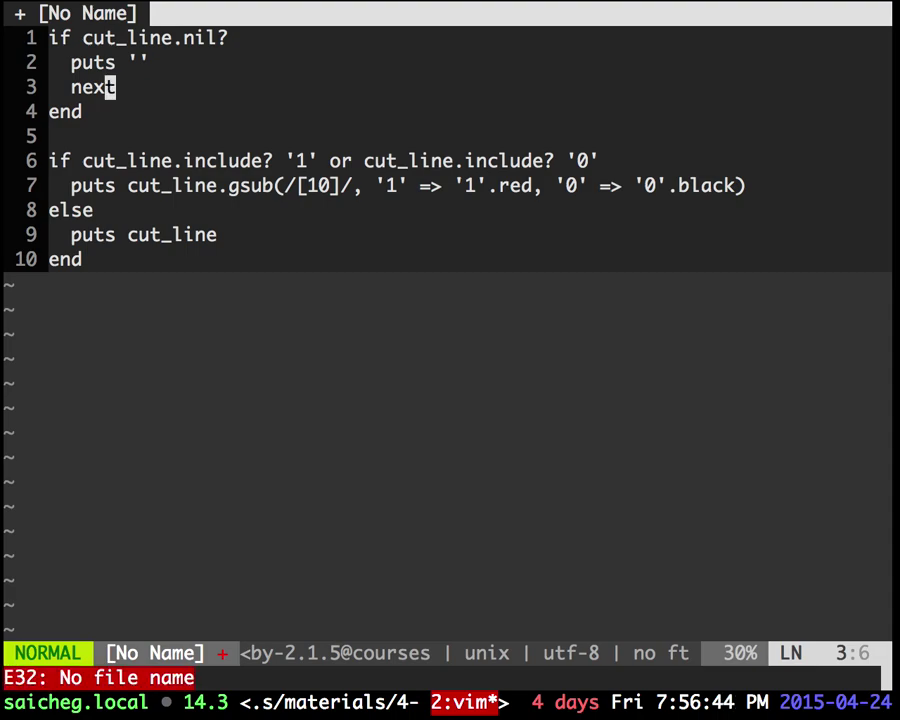
Step: Review the new guard-clause lines down to the include? condition, then return to the diff
key("k")
key("k")
key("b")
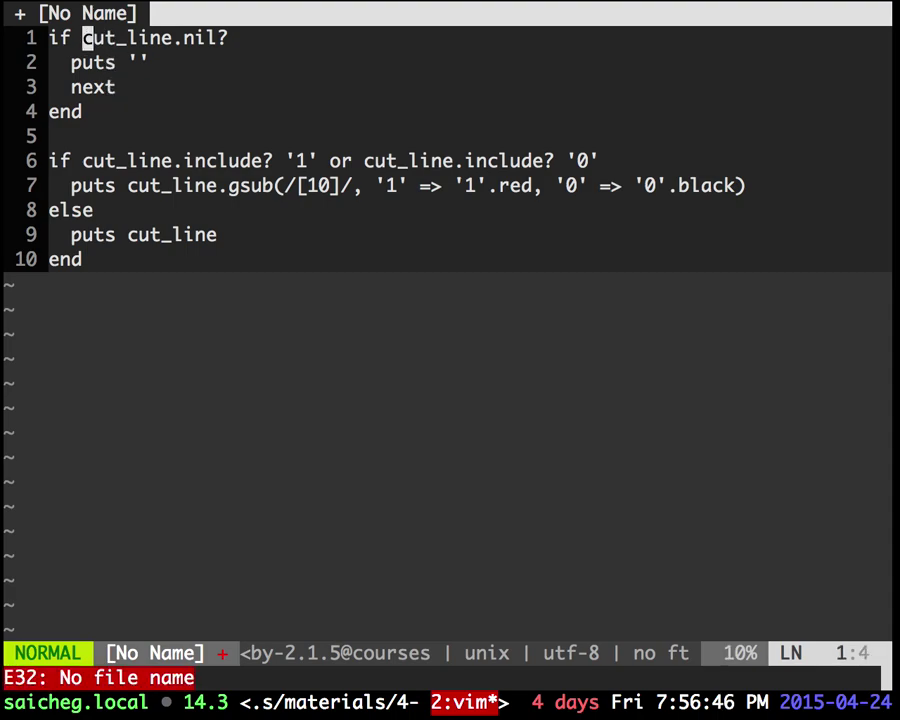
key("j")
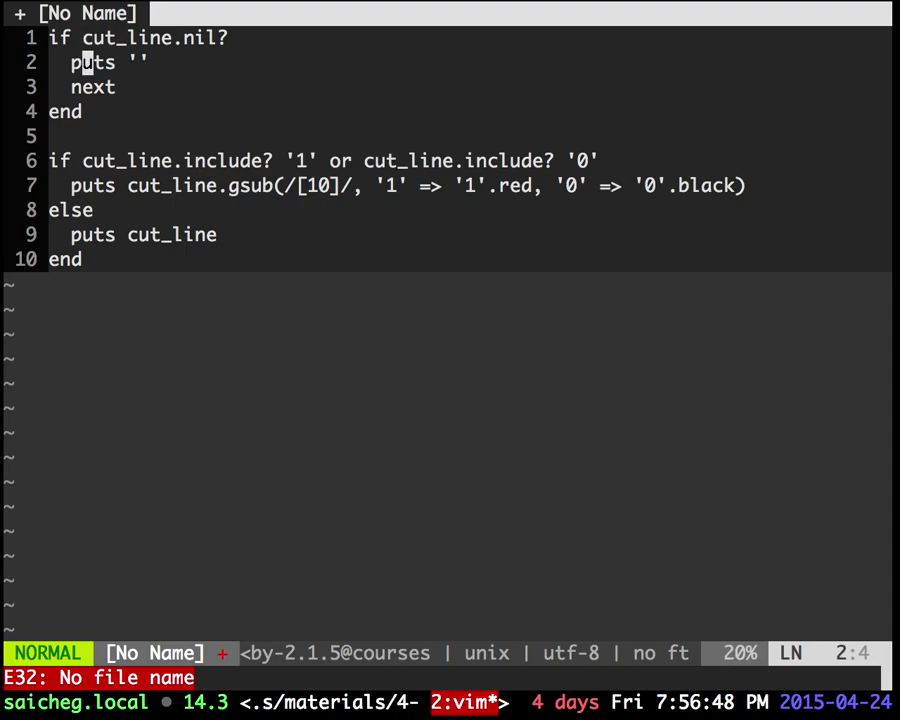
key("j")
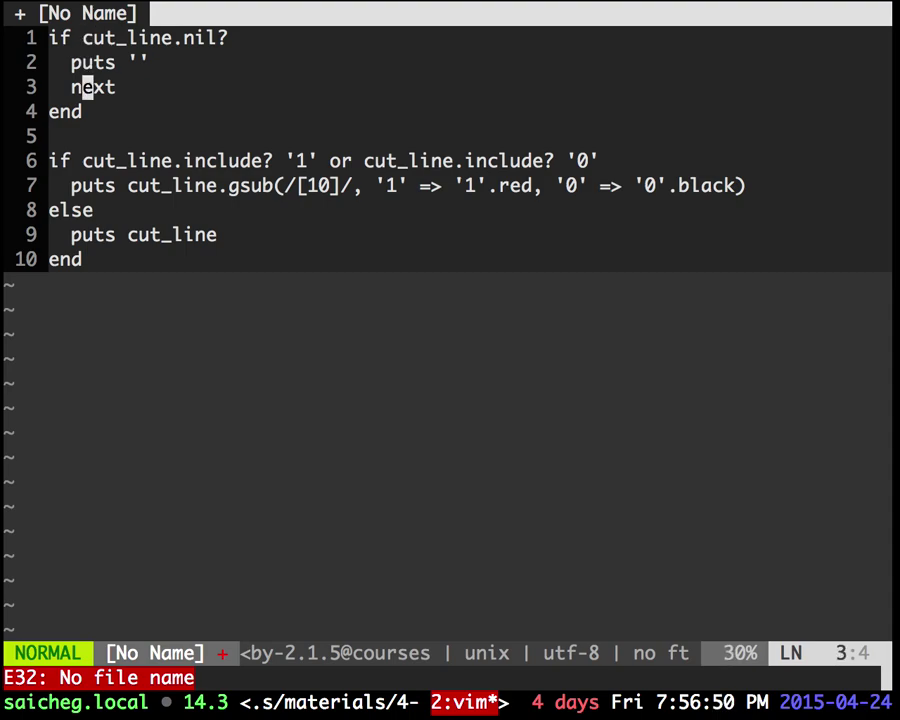
key("j")
key("j")
key("j")
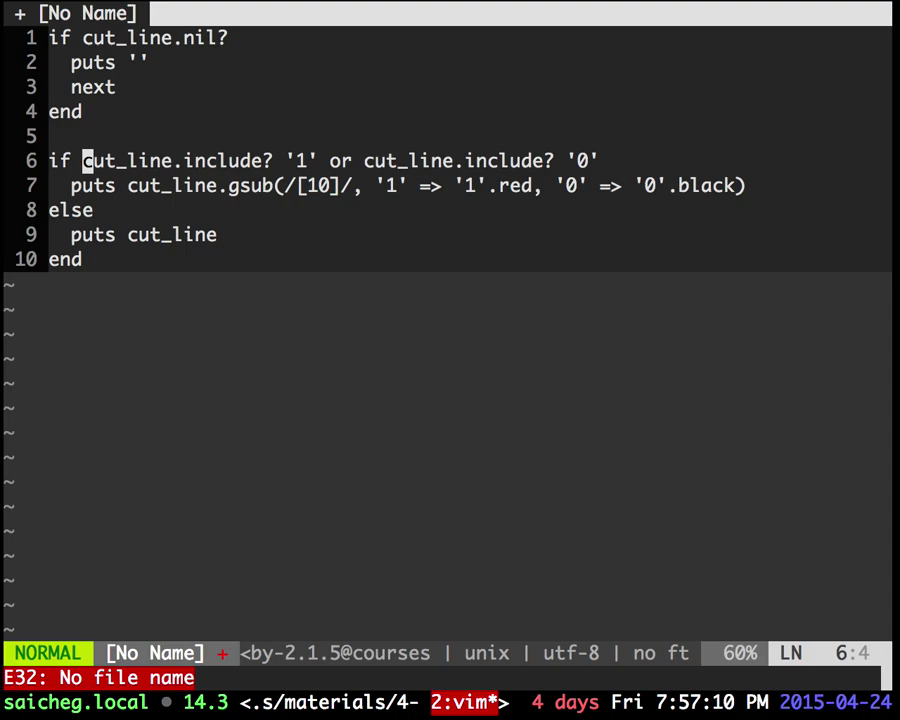
key("shift+v")
key("Escape")
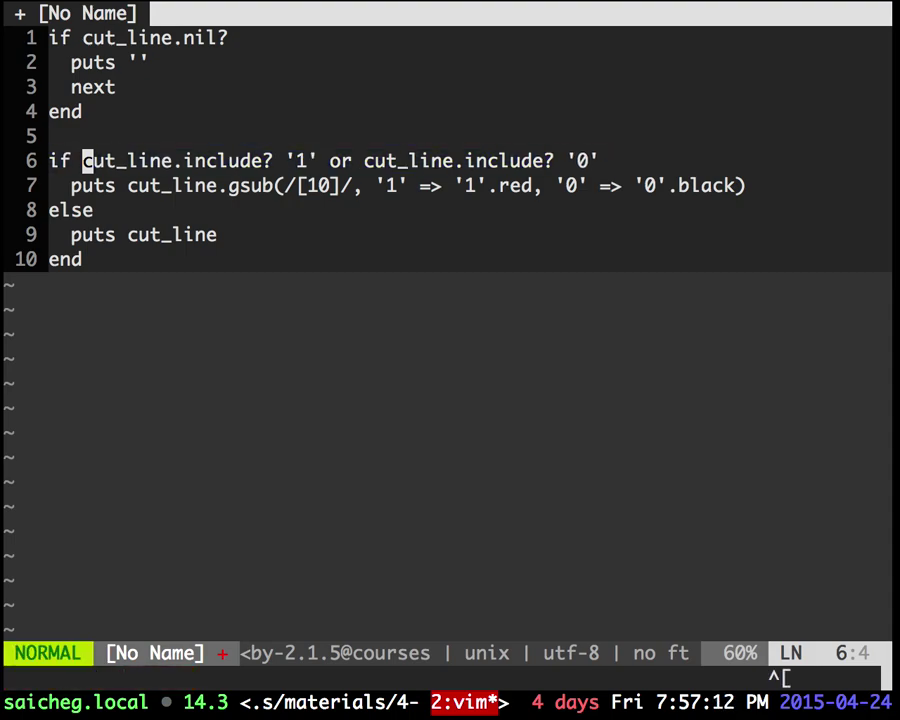
key("ctrl+Left")
Step: Scroll back and forth through the open.rb diff in pull request #26
scroll(184, 550, "down", 5)
scroll(185, 560, "up", 5)
scroll(185, 560, "up", 5)
scroll(185, 560, "down", 8)
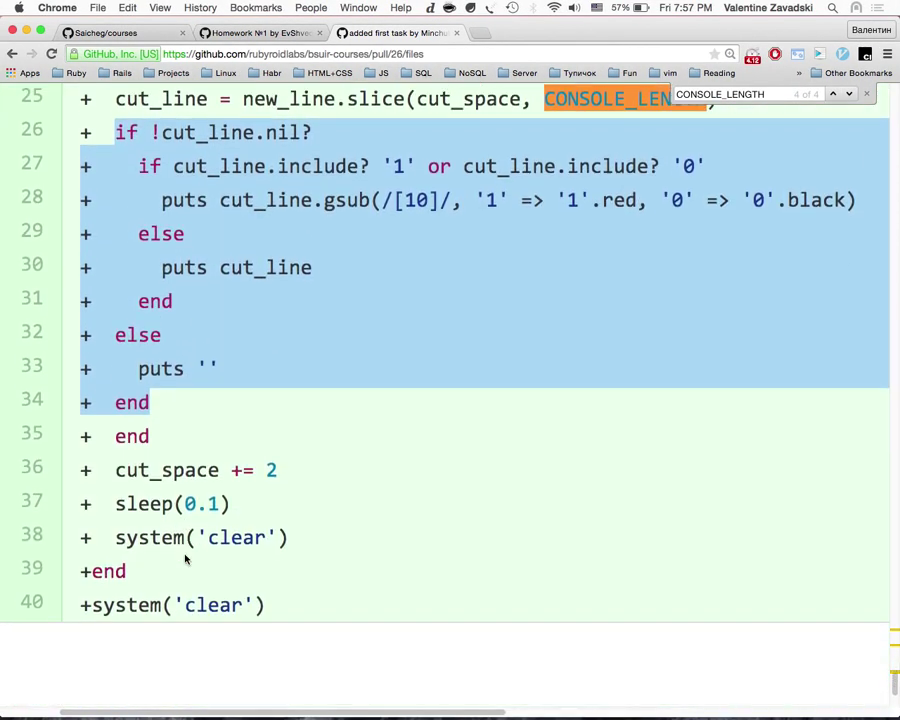
scroll(185, 560, "up", 3)
scroll(185, 560, "up", 8)
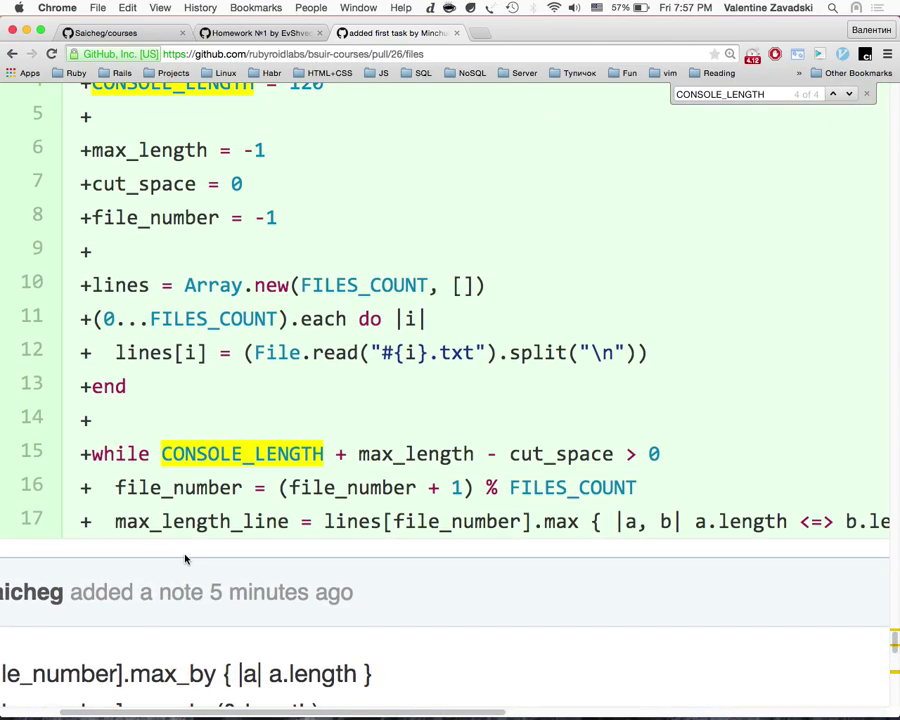
scroll(185, 560, "down", 5)
scroll(185, 560, "up", 8)
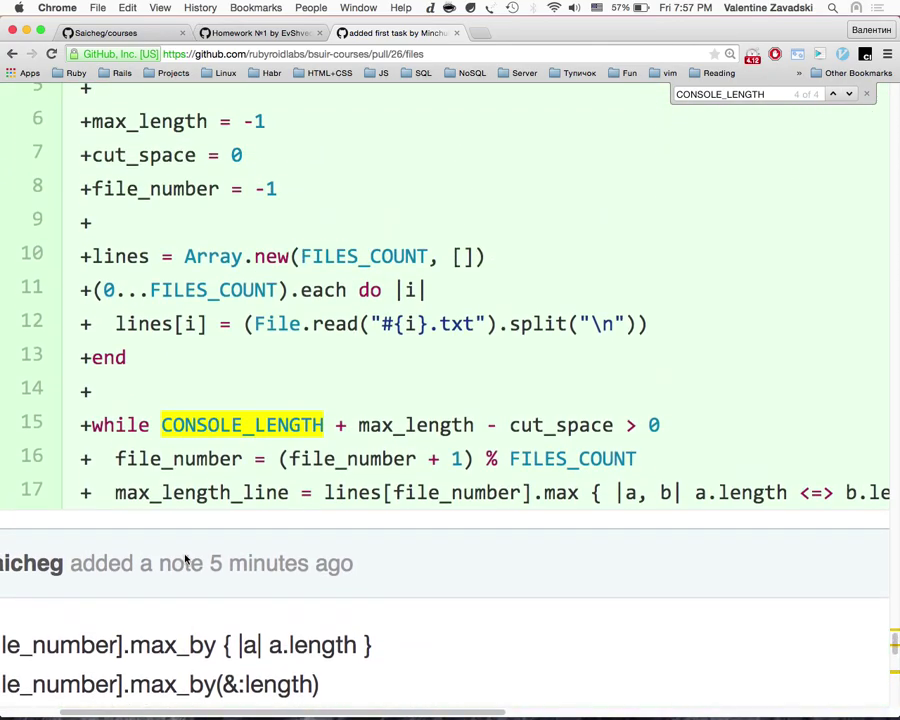
scroll(185, 560, "down", 12)
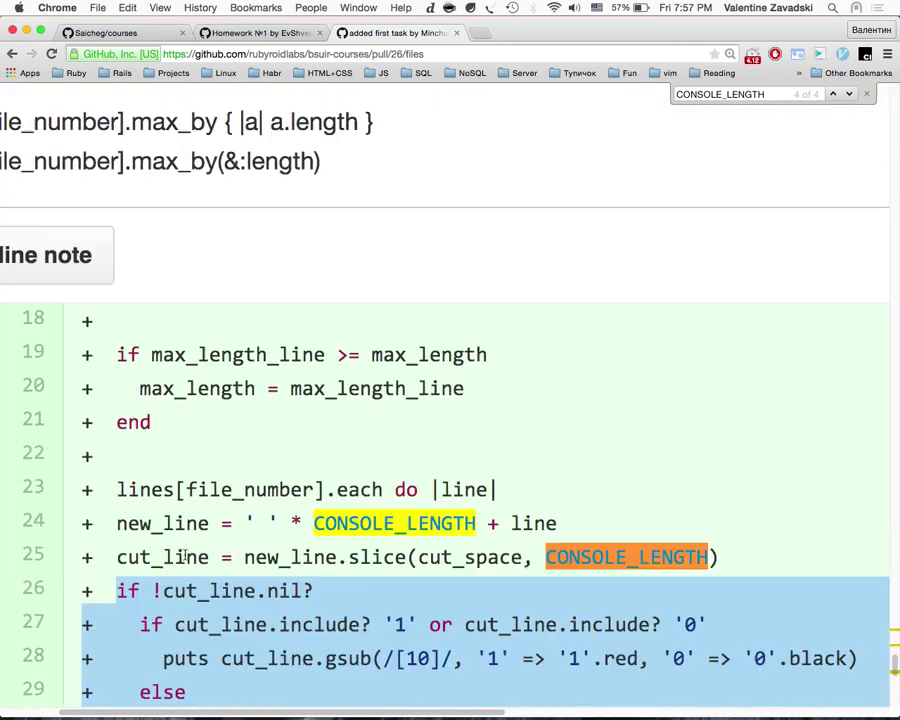
scroll(185, 560, "up", 5)
Step: Empty the vim buffer with gg dG and try saving it with :w
key("super+Tab")
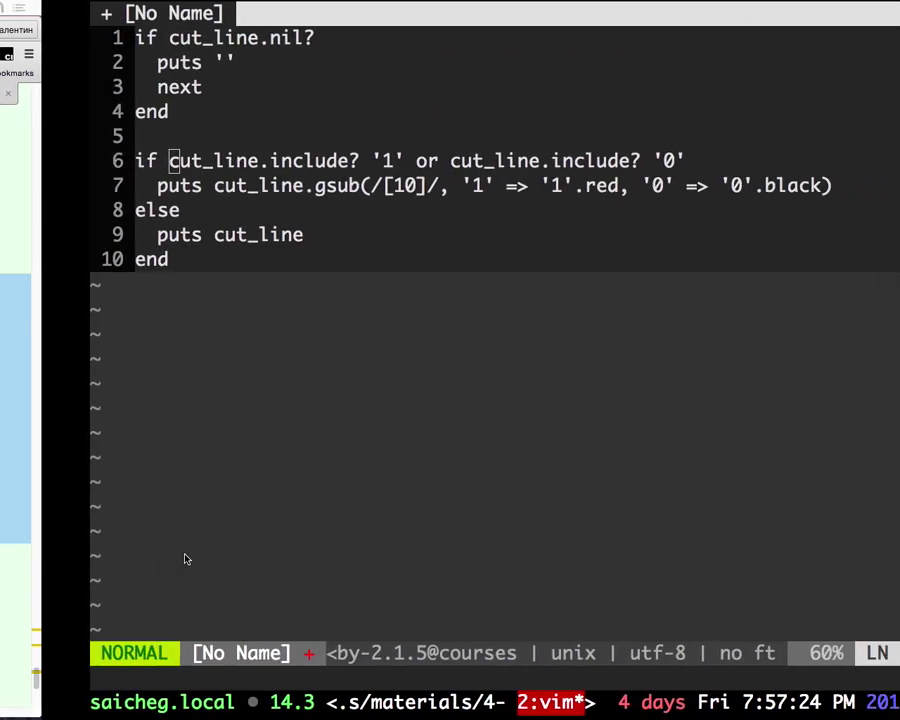
key("g")
key("g")
key("d")
key("shift+g")
type(":w")
key("Return")
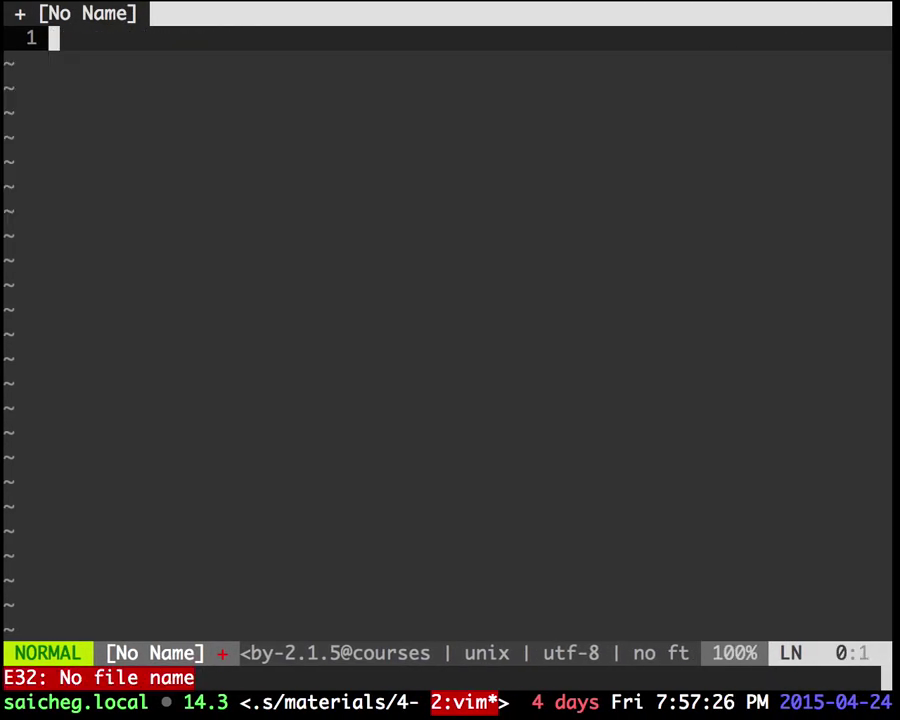
key("super+Tab")
key("super+equal")
Step: Finish reading the open.rb changes and close the in-page search bar
scroll(271, 530, "up", 10)
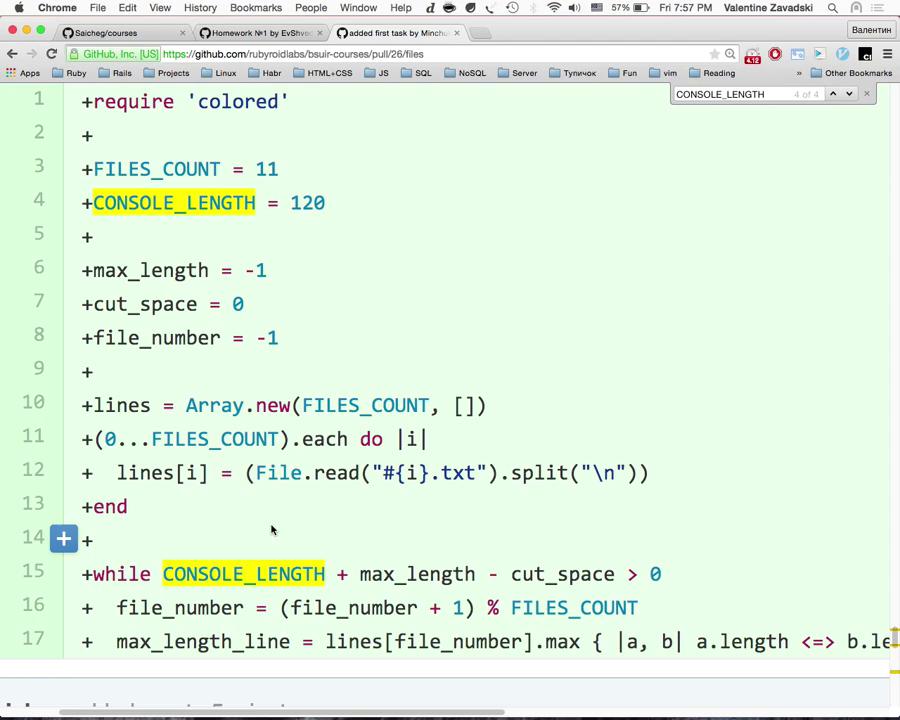
scroll(260, 540, "down", 10)
left_click_drag(152, 410, 89, 342)
scroll(203, 481, "down", 5)
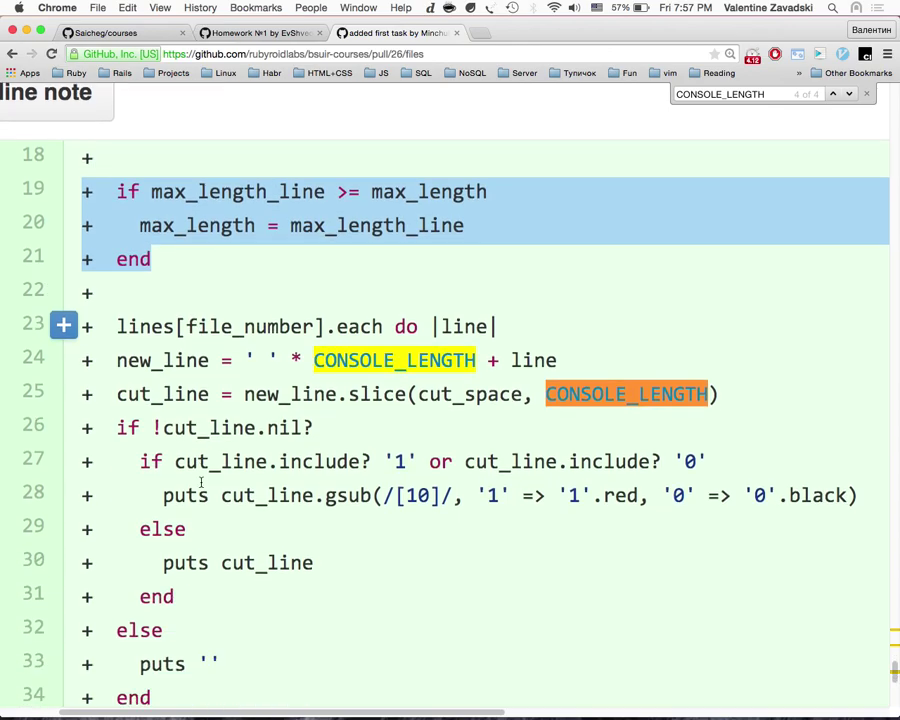
scroll(203, 485, "up", 8)
scroll(201, 487, "up", 5)
scroll(201, 485, "down", 8)
scroll(201, 487, "down", 3)
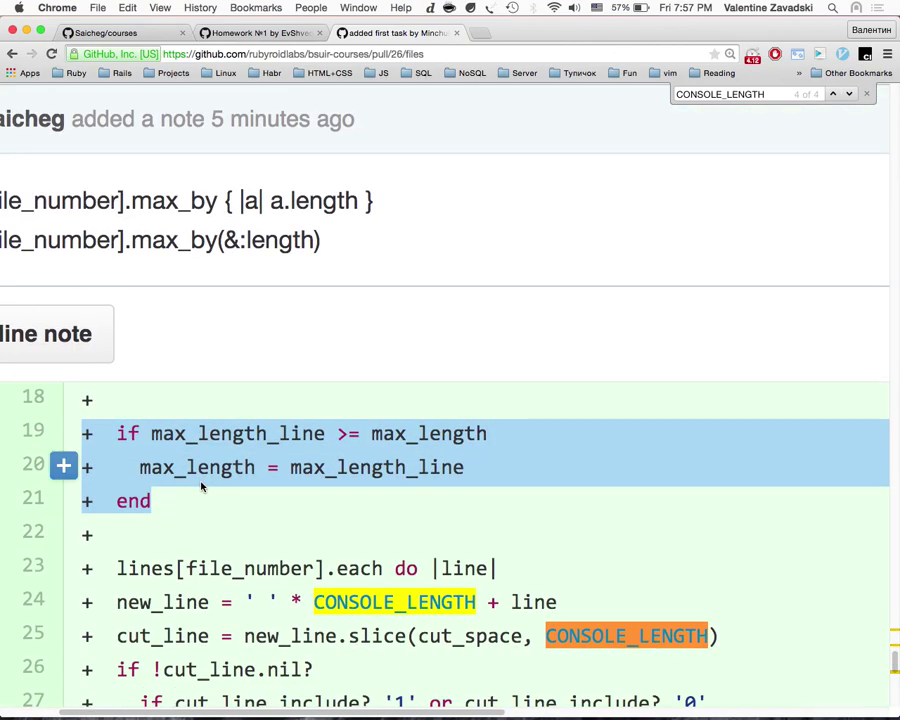
scroll(201, 487, "down", 5)
scroll(201, 480, "up", 4)
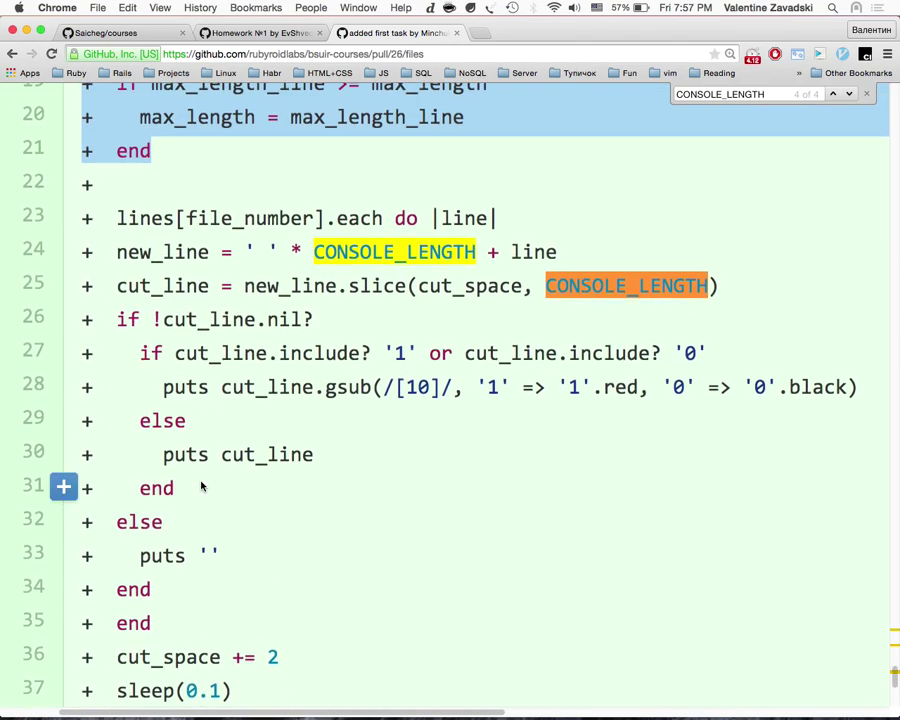
scroll(201, 487, "up", 8)
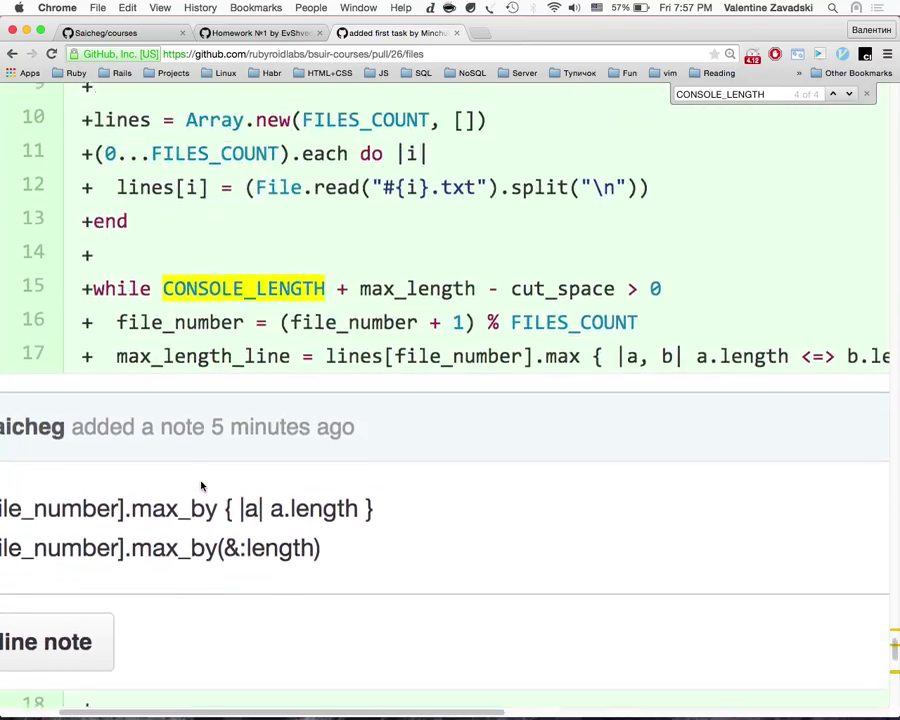
scroll(250, 362, "down", 15)
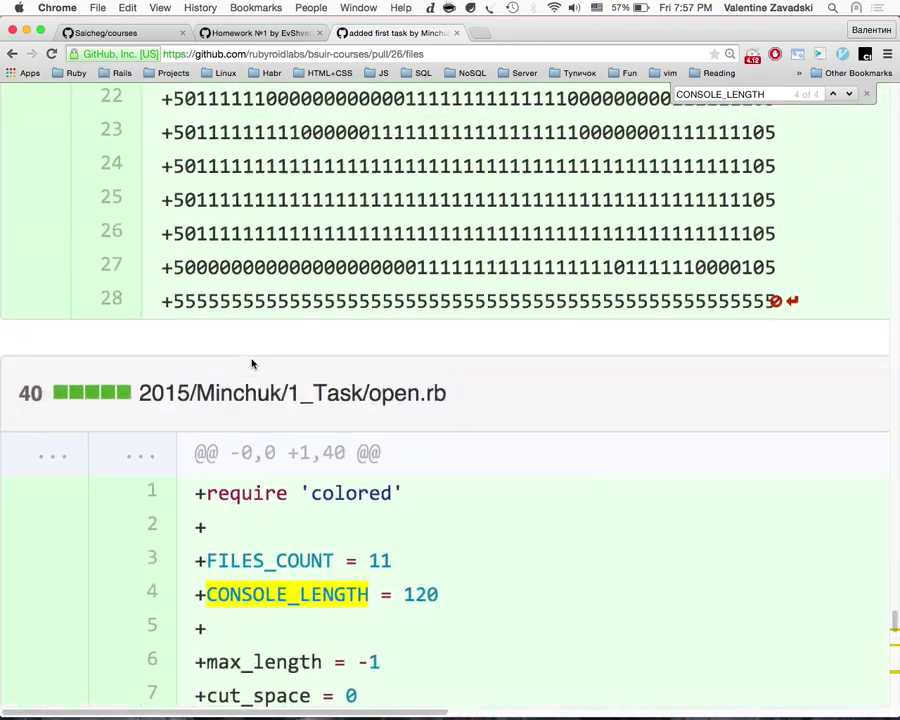
scroll(316, 319, "up", 20)
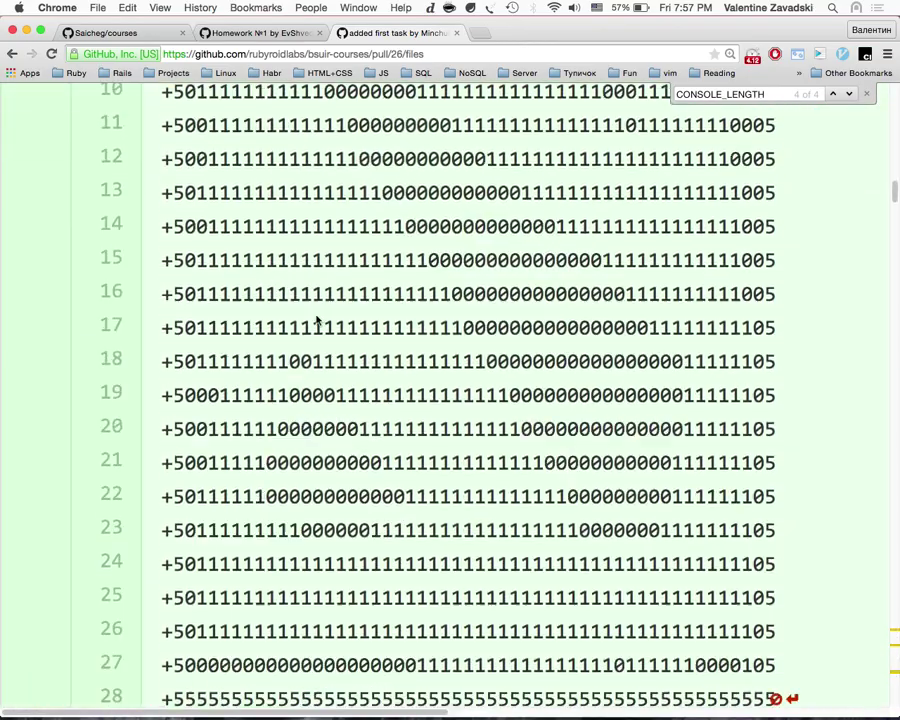
left_click(866, 95)
Step: Find 'nest' in the repository's pull request list and open pull request #24
scroll(740, 294, "up", 5)
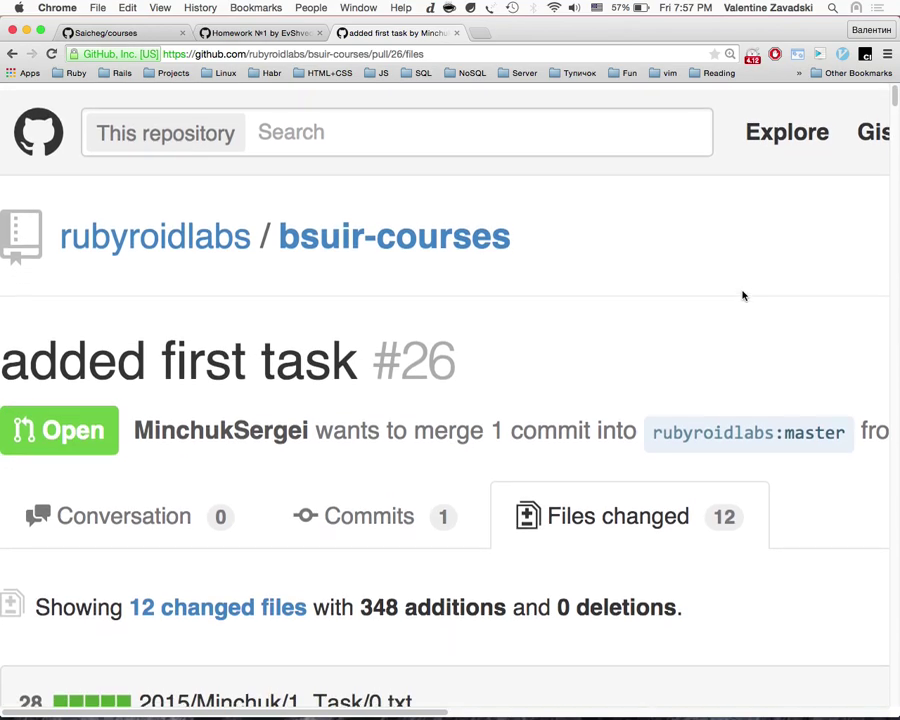
scroll(740, 294, "right", 8)
left_click(822, 536)
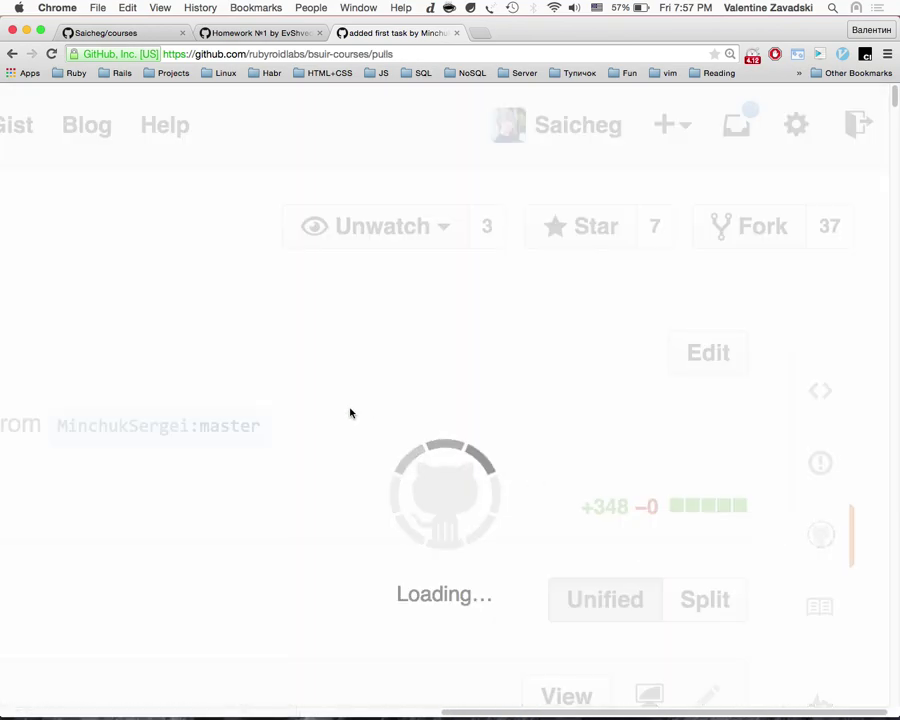
scroll(348, 410, "down", 3)
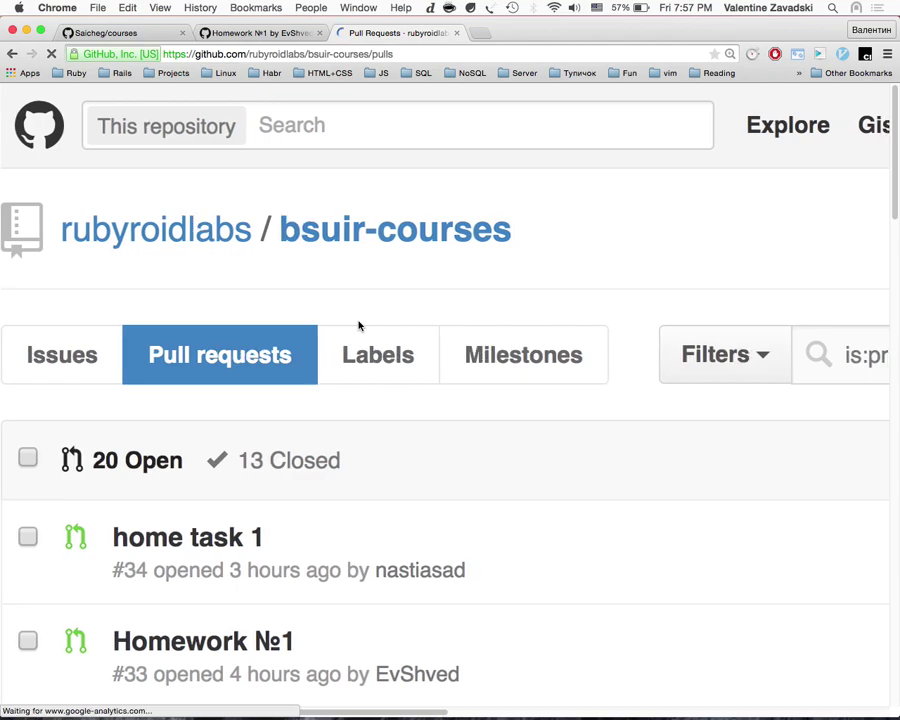
scroll(358, 326, "down", 3)
scroll(359, 325, "down", 1)
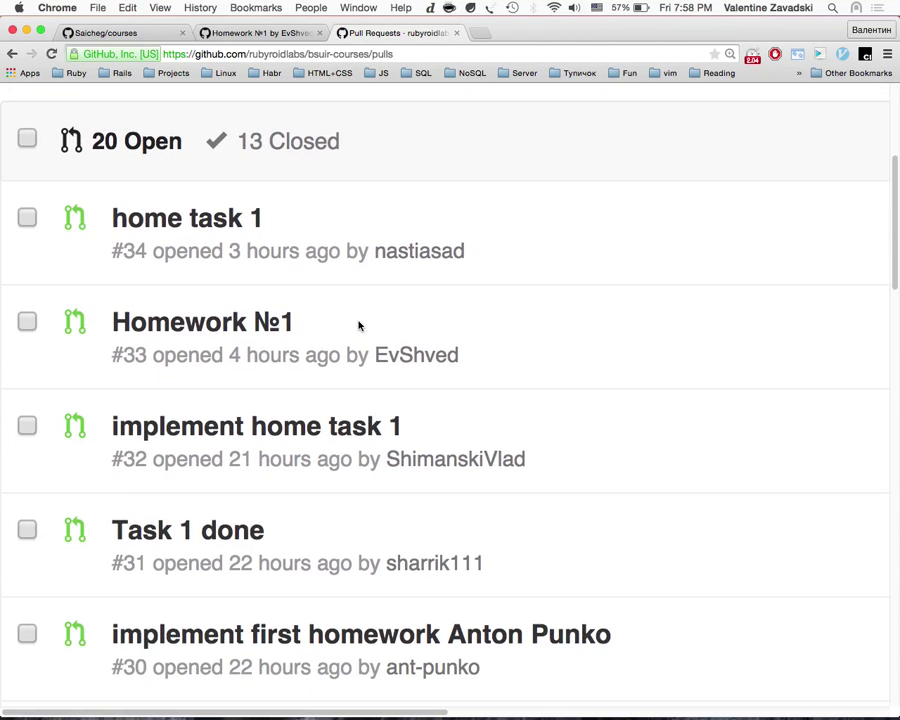
scroll(359, 325, "down", 3)
key("super+f")
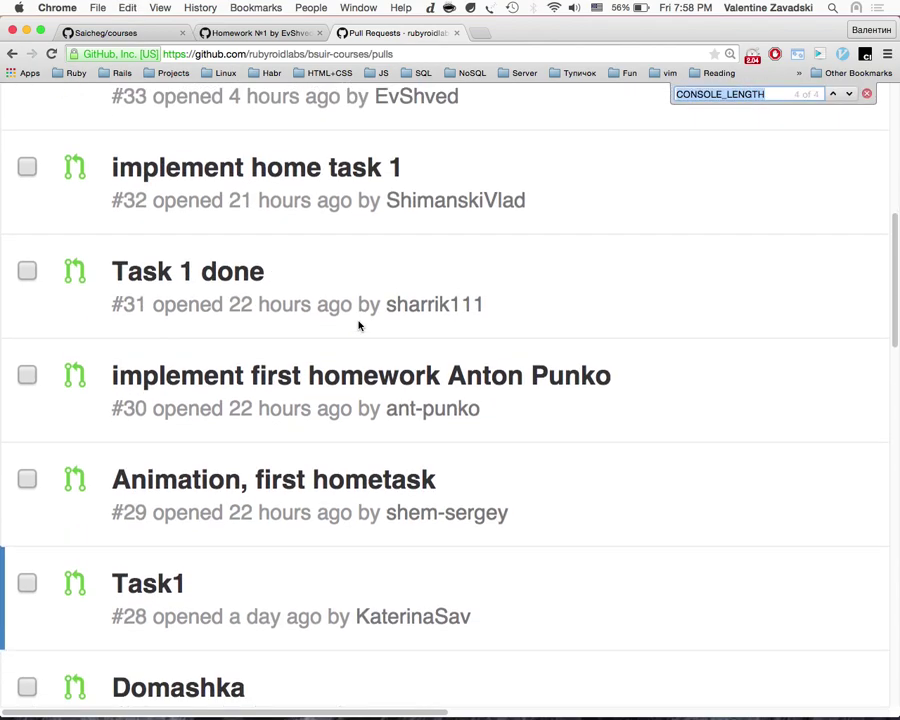
type("nest")
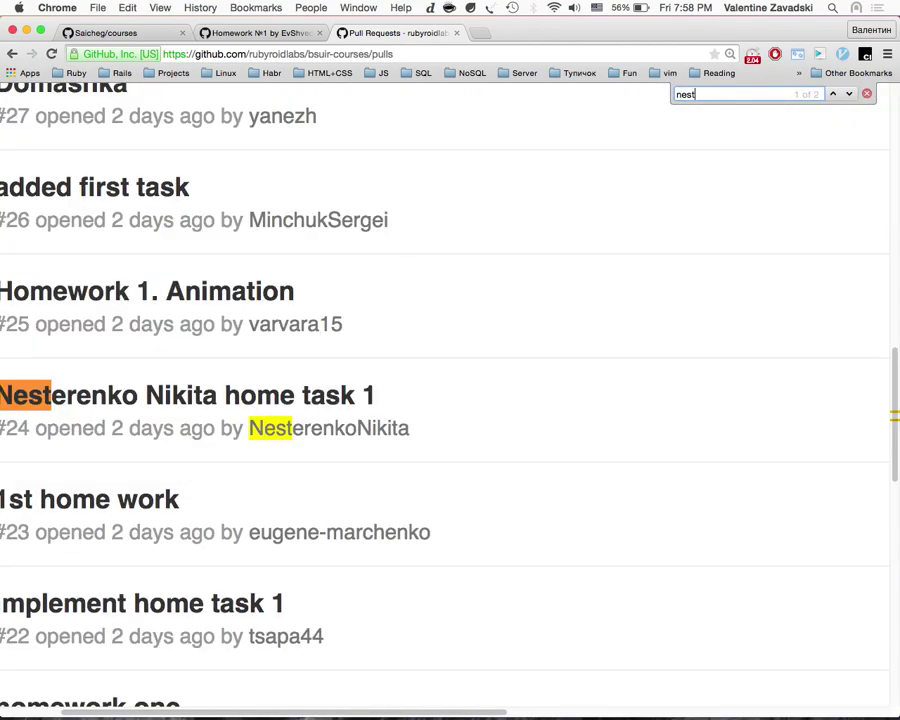
key("Escape")
left_click(366, 395)
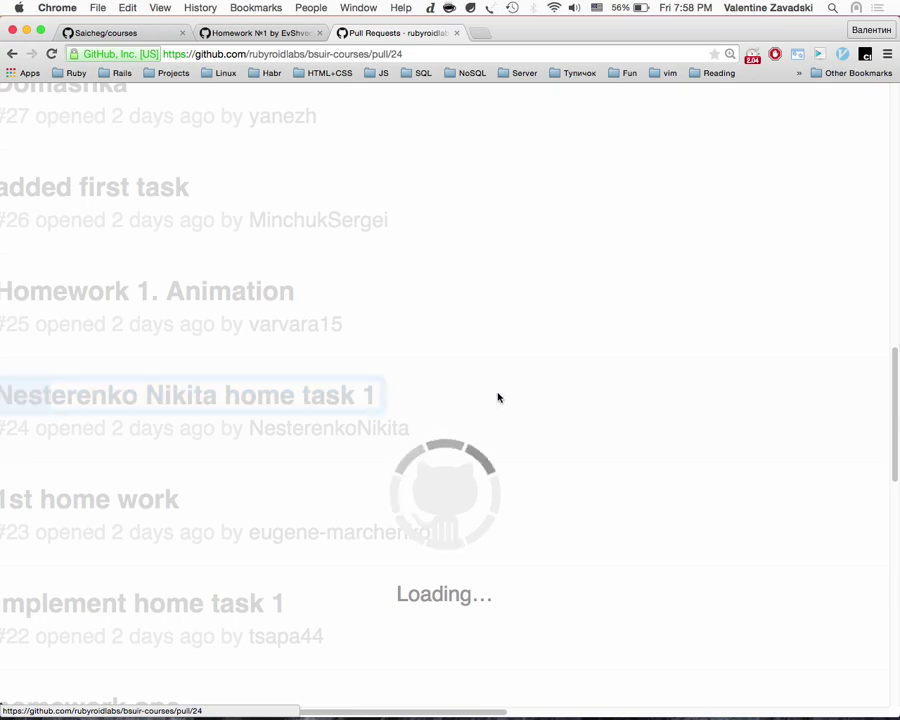
Step: Read PR #24's train.rb changes under Files changed, zoomed out to see more code
scroll(322, 413, "down", 3)
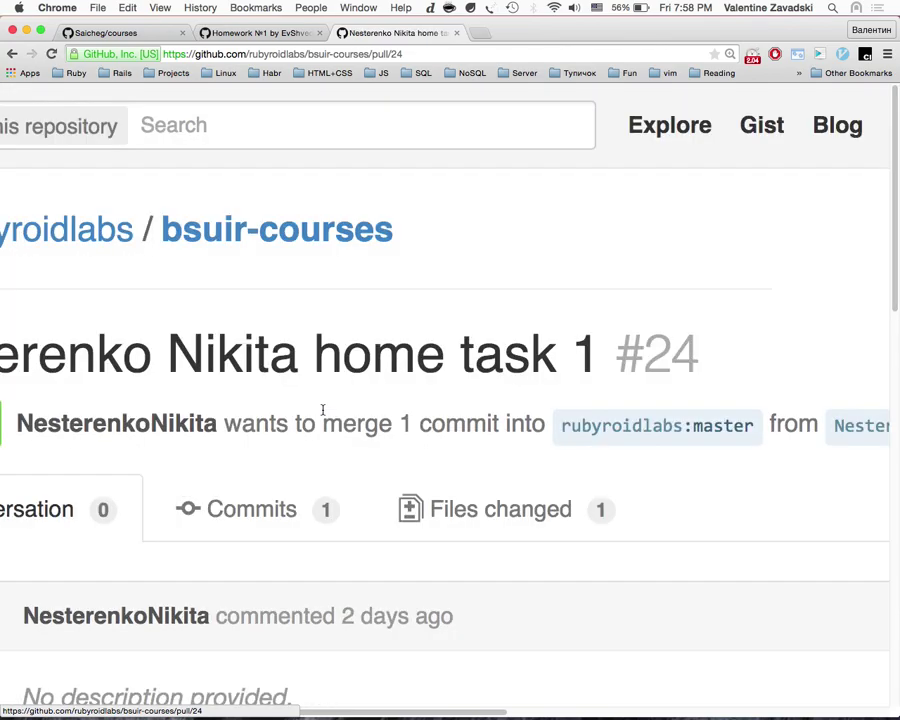
scroll(322, 413, "down", 10)
scroll(322, 413, "up", 15)
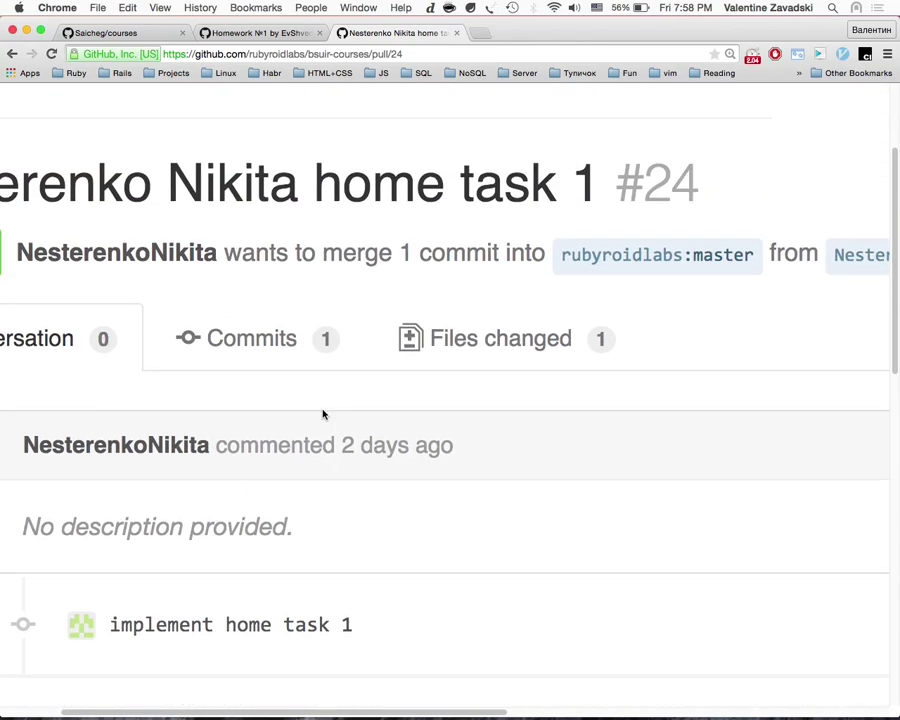
left_click(498, 318)
scroll(477, 553, "down", 20)
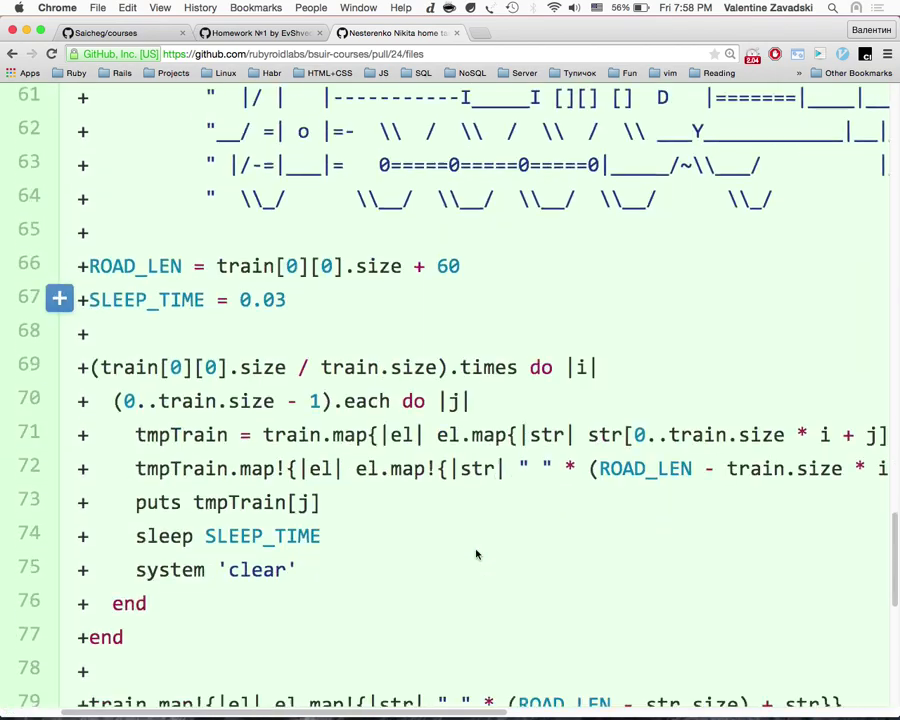
key("super+minus")
scroll(477, 553, "up", 8)
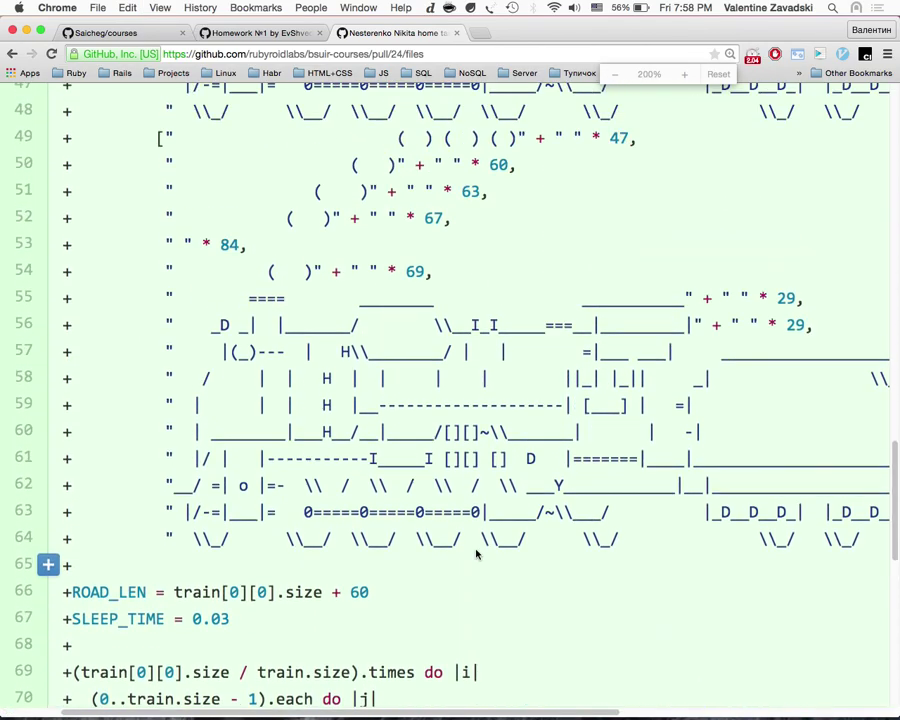
scroll(477, 553, "right", 8)
scroll(477, 553, "left", 8)
scroll(476, 550, "up", 20)
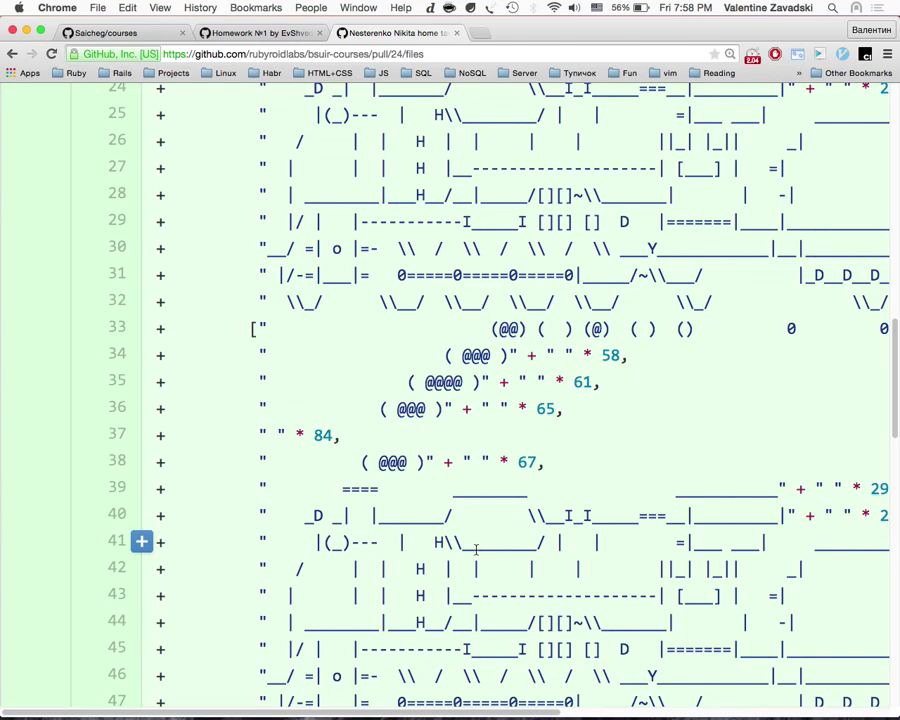
scroll(476, 550, "down", 20)
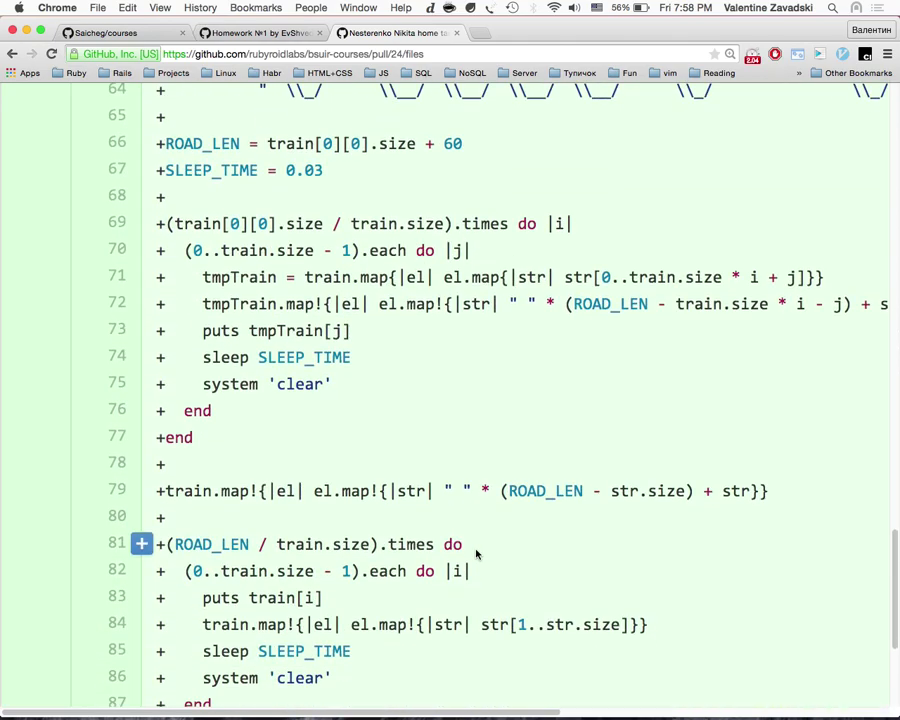
scroll(476, 553, "left", 10)
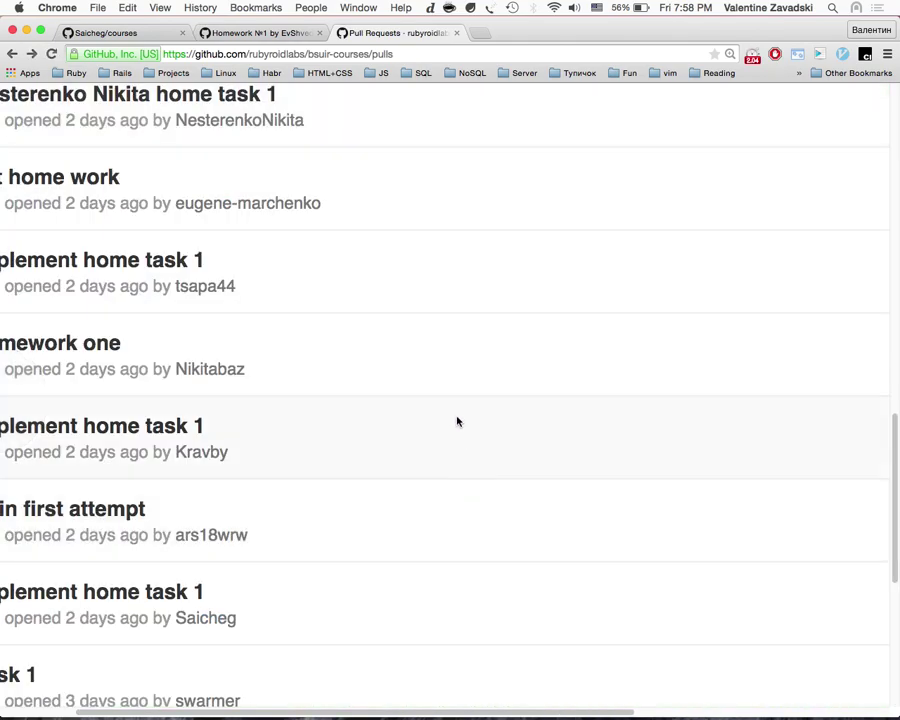
scroll(456, 418, "right", 10)
scroll(457, 421, "right", 10)
scroll(400, 350, "up", 20)
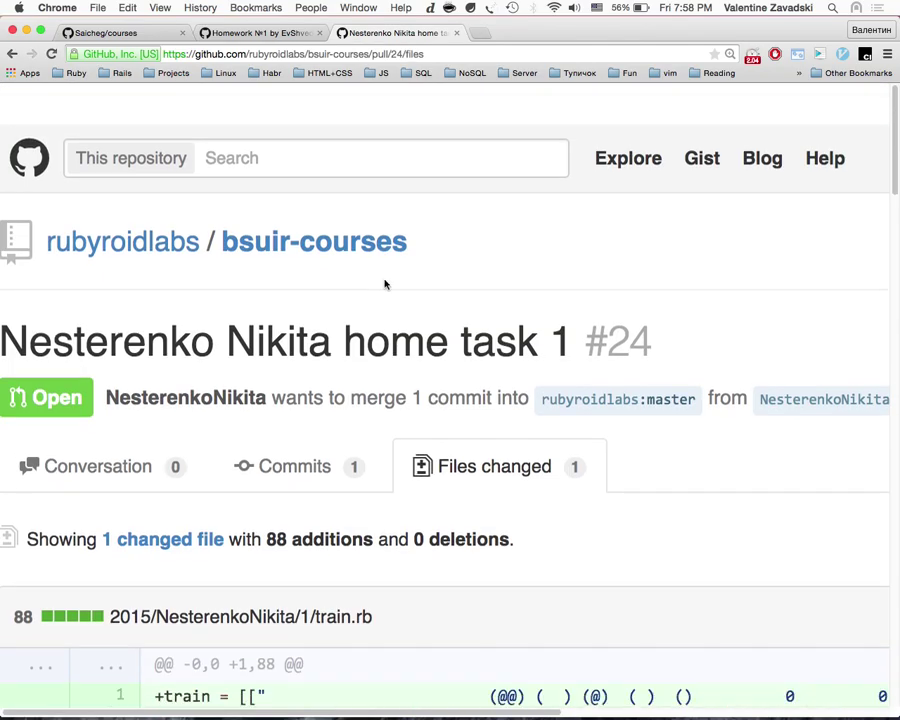
Step: Open the author's profile in a new tab and go to their bsuir-courses fork
left_click(198, 352, "super")
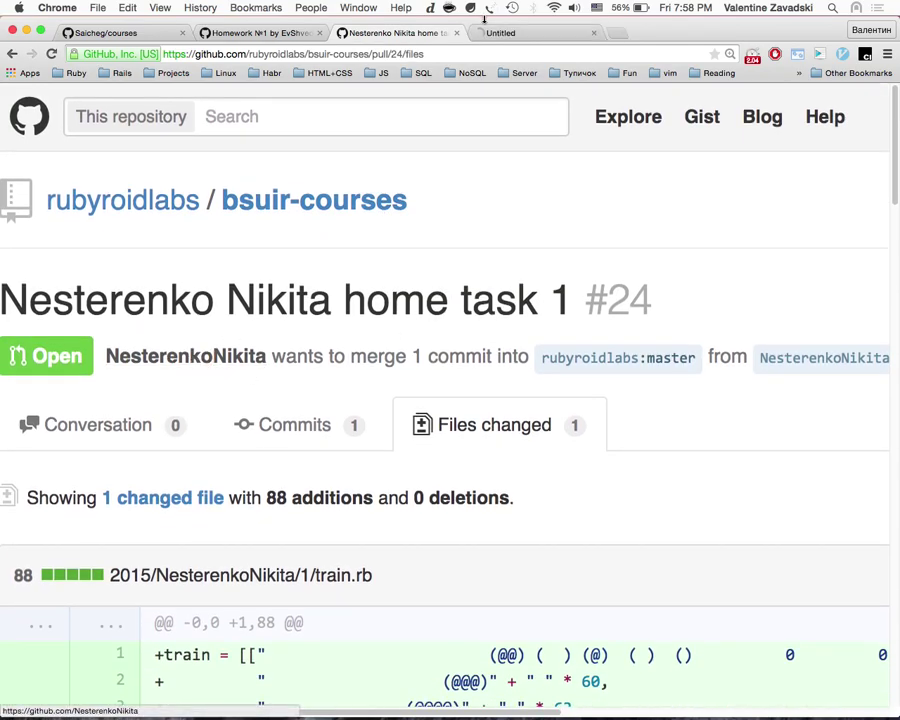
left_click(497, 35)
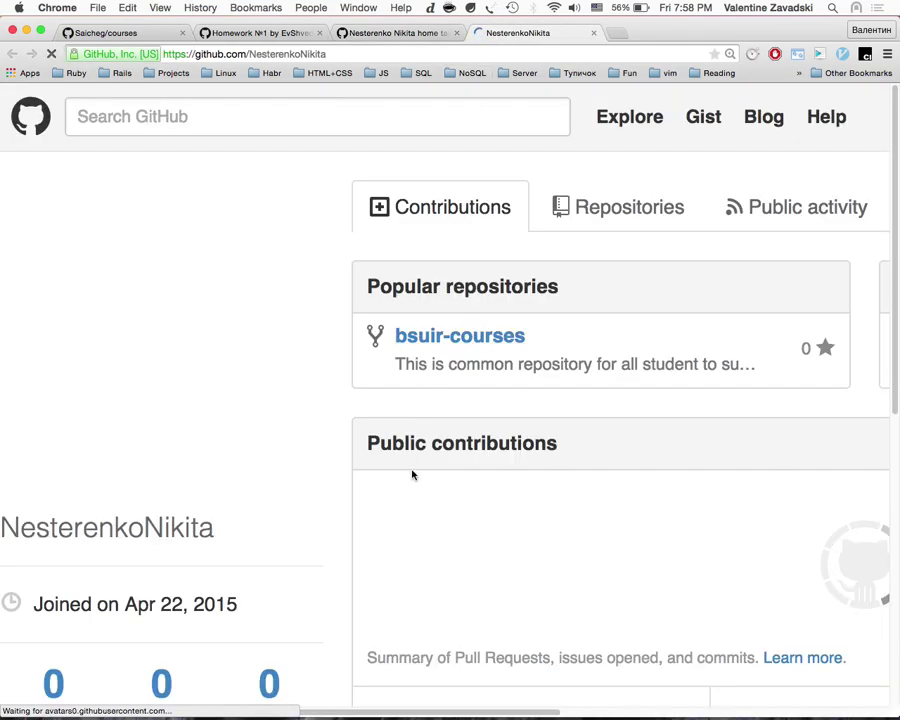
scroll(411, 466, "down", 3)
left_click(460, 204)
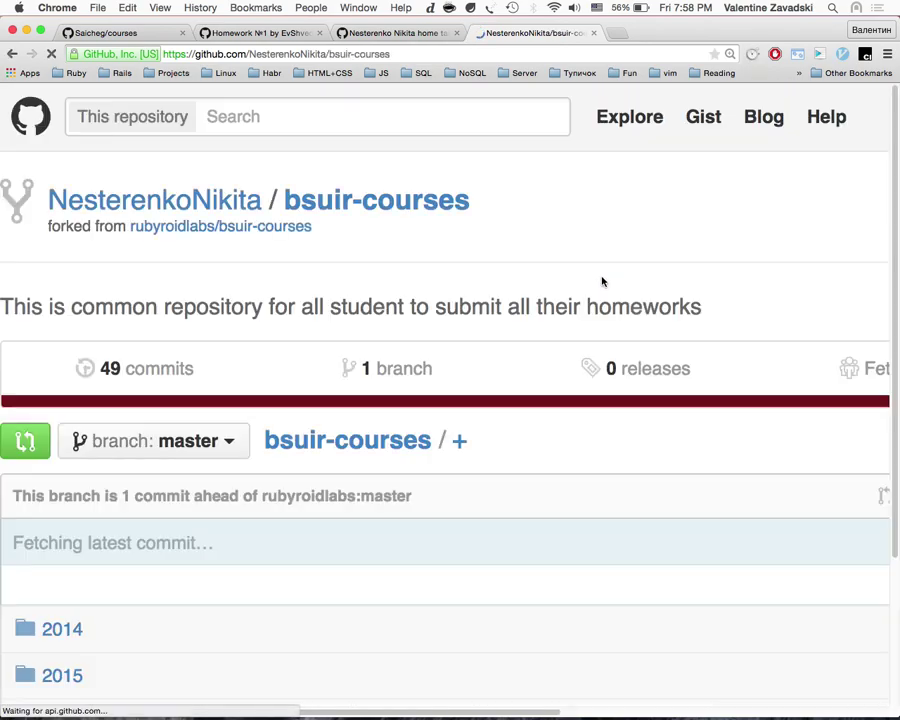
scroll(600, 280, "right", 10)
scroll(762, 546, "down", 5)
Step: Switch to the terminal's irb window and exit irb back to the shell
key("ctrl+Right")
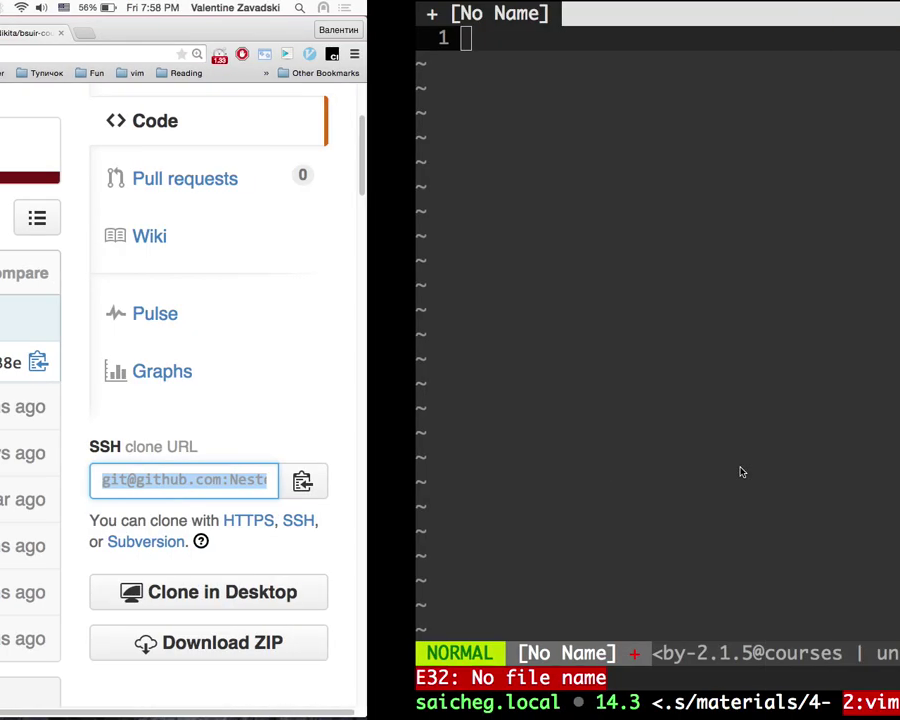
key("ctrl+b")
key("n")
key("ctrl+b")
key("n")
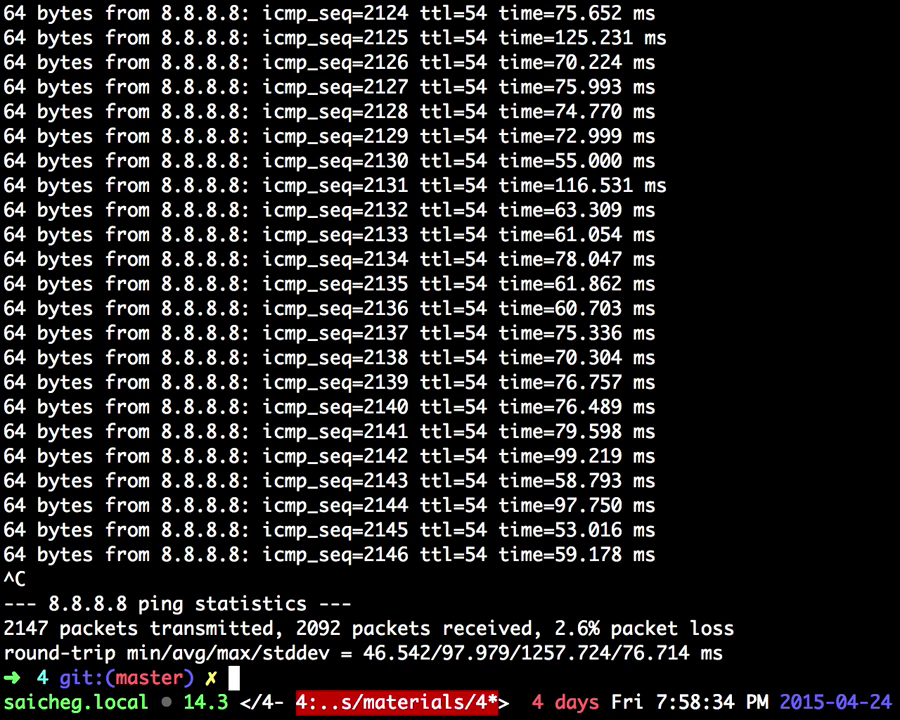
key("ctrl+b")
key("n")
key("ctrl+d")
Step: In /tmp, delete the old bsuir-courses copy and clone the repository afresh
type("cd ..")
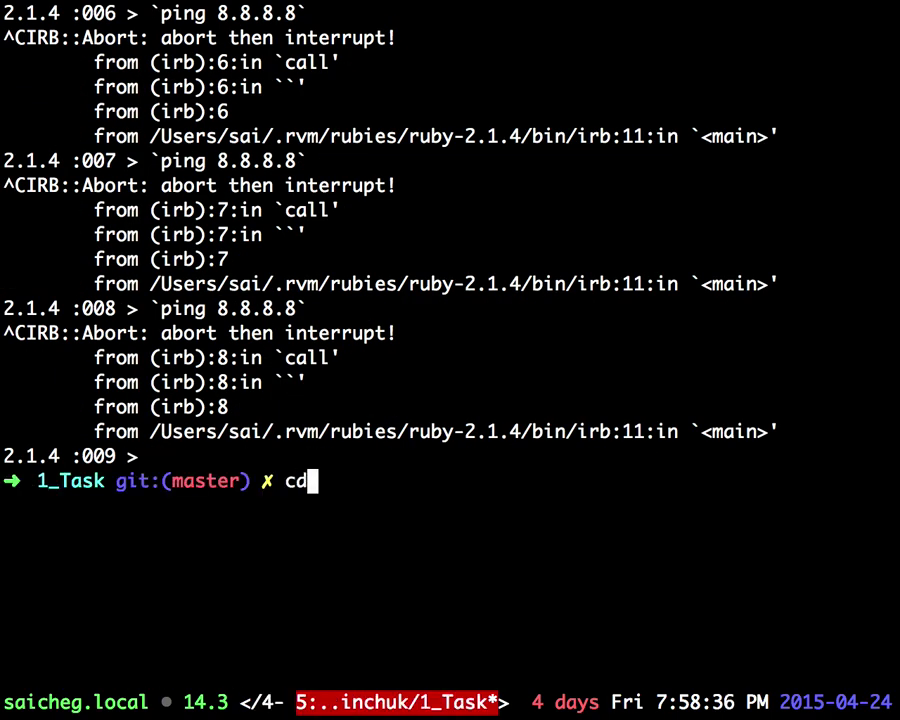
key("Return")
type("cd /tmp")
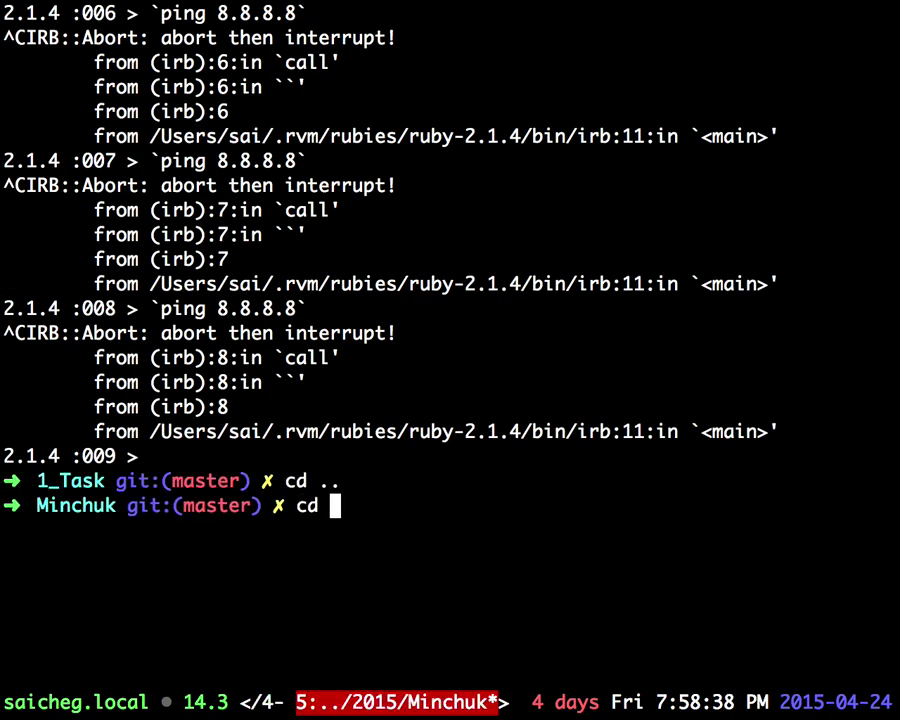
key("Return")
type("rm -rf bsuir-courses")
key("Return")
key("super+v")
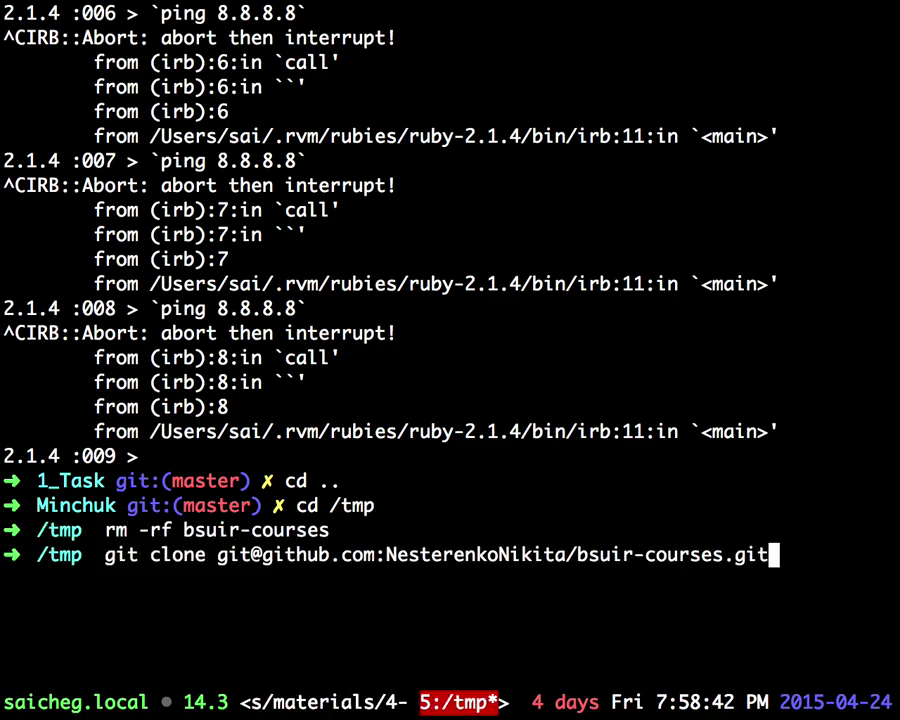
key("Return")
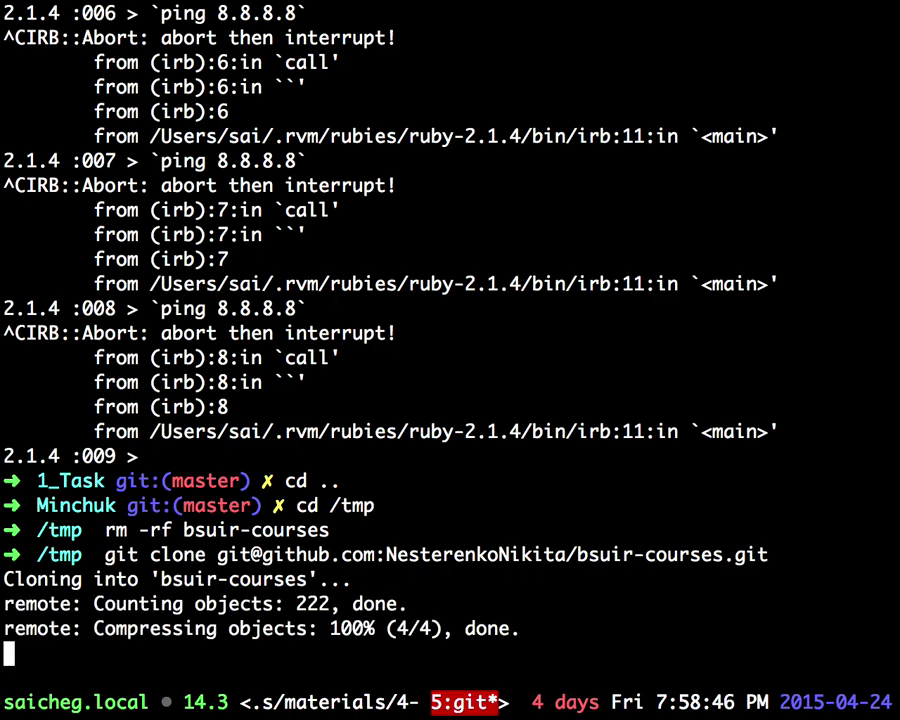
Step: Move into the student's folder under bsuir-courses/2015 and list its contents
type("cd bs")
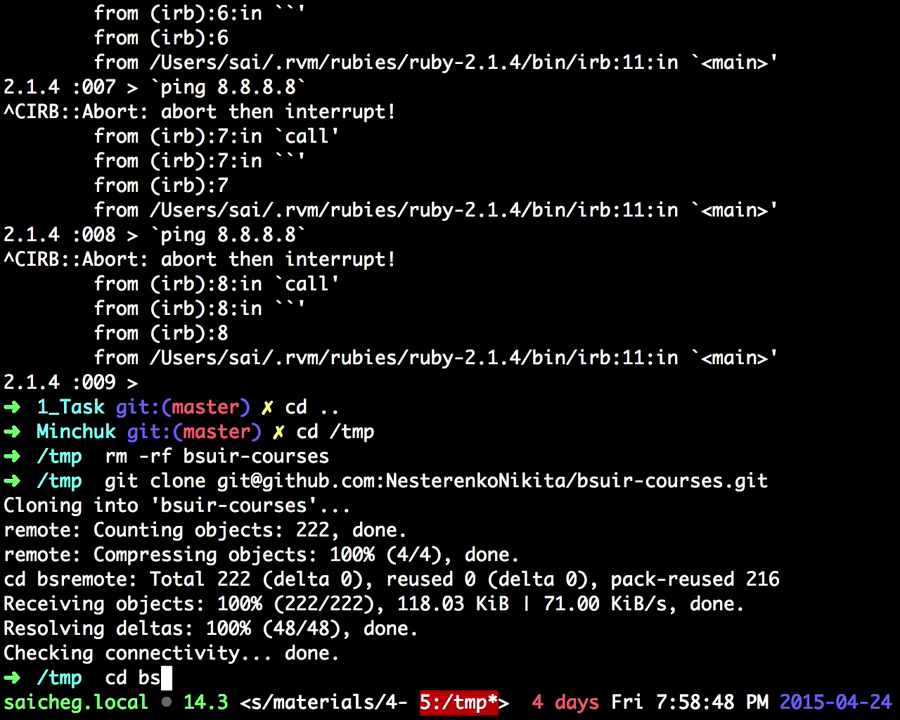
key("Tab")
key("Tab")
type("2015")
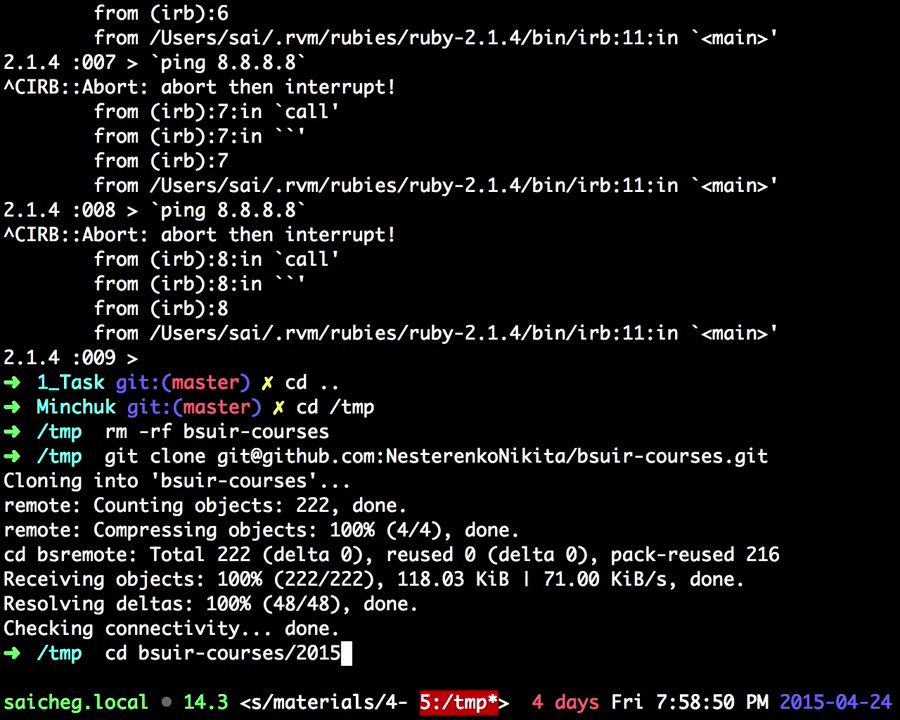
key("Tab")
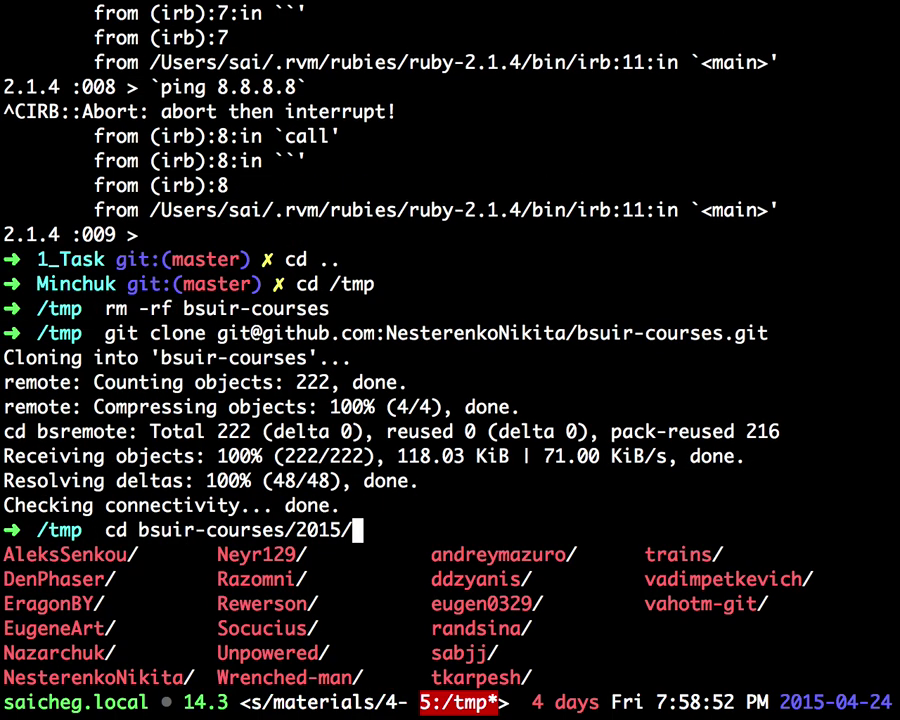
type("Ne")
key("Tab")
type("s")
Step: Enter folder 1, list its files, and run ruby train.rb
key("Tab")
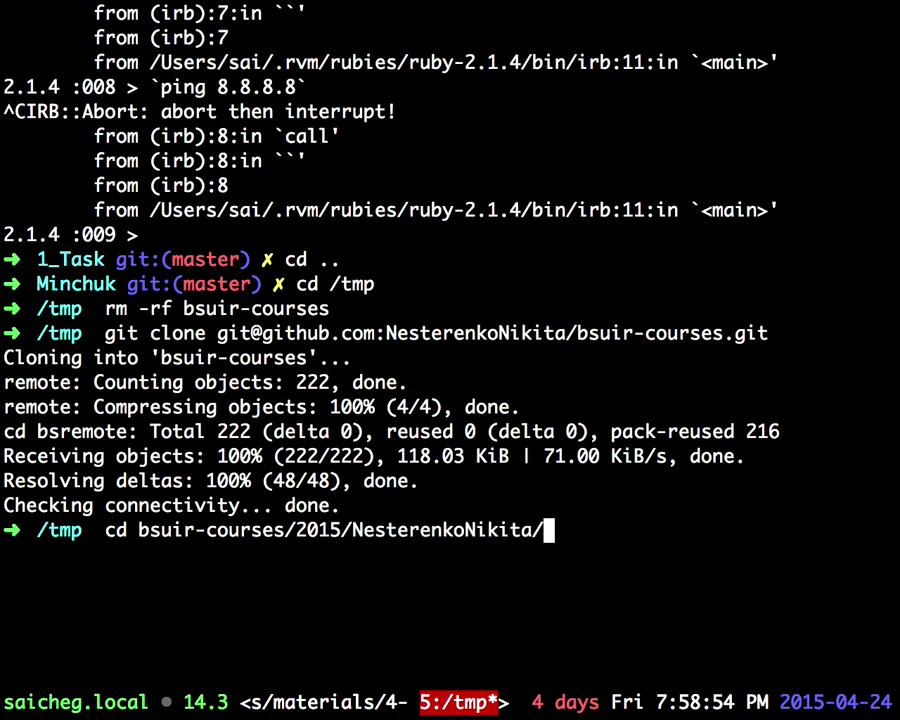
key("Return")
type("ls")
key("Return")
type("cd 1")
key("Tab")
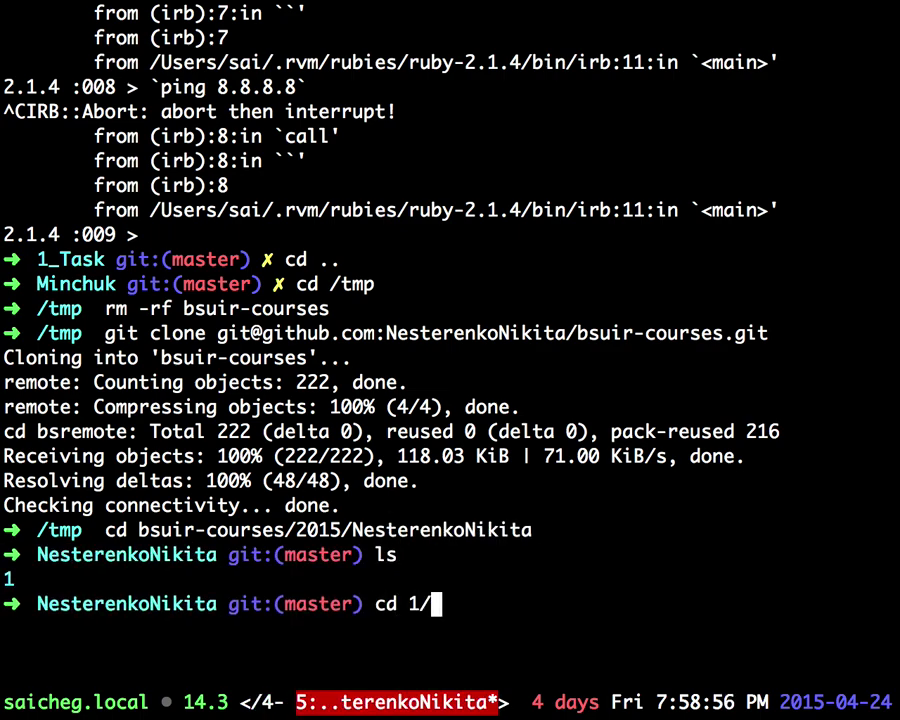
key("Return")
type("ls")
key("Return")
type("ruby train.rb")
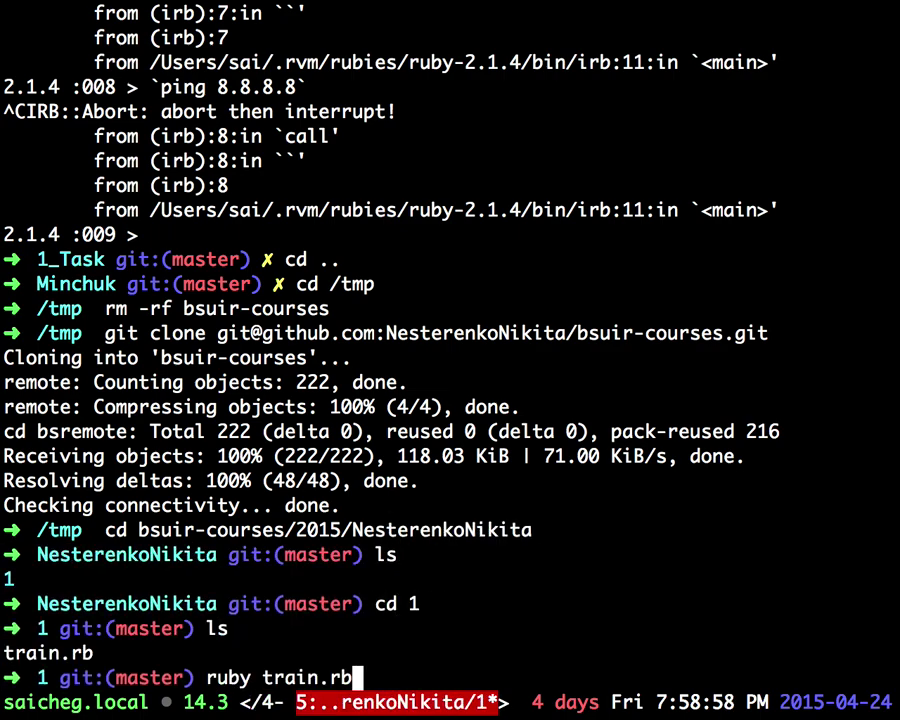
key("Return")
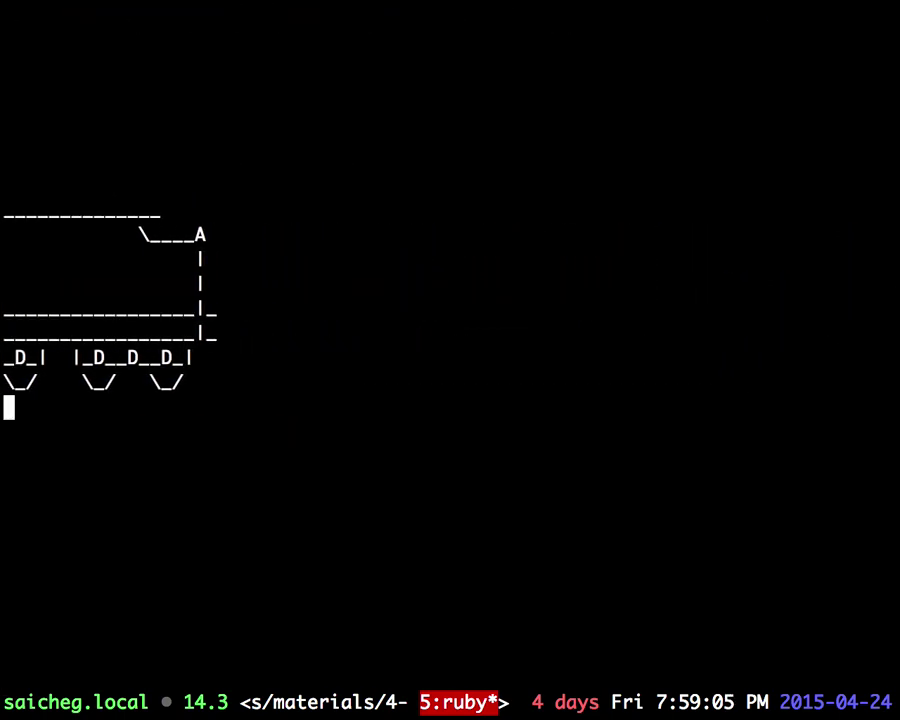
Step: Once the ASCII steam train animation finishes, return to a fresh prompt and go back to the browser
key("ctrl+c")
key("ctrl+Left")
Step: Show pull request #24's changed files and look through the train.rb diff
left_click(740, 473)
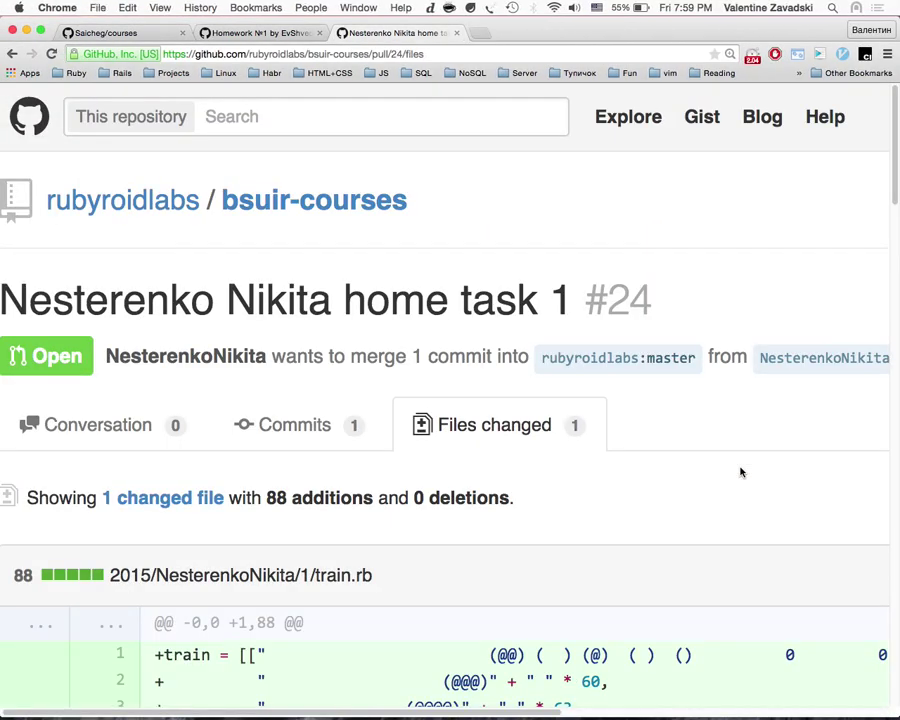
scroll(740, 472, "down", 15)
scroll(740, 468, "up", 13)
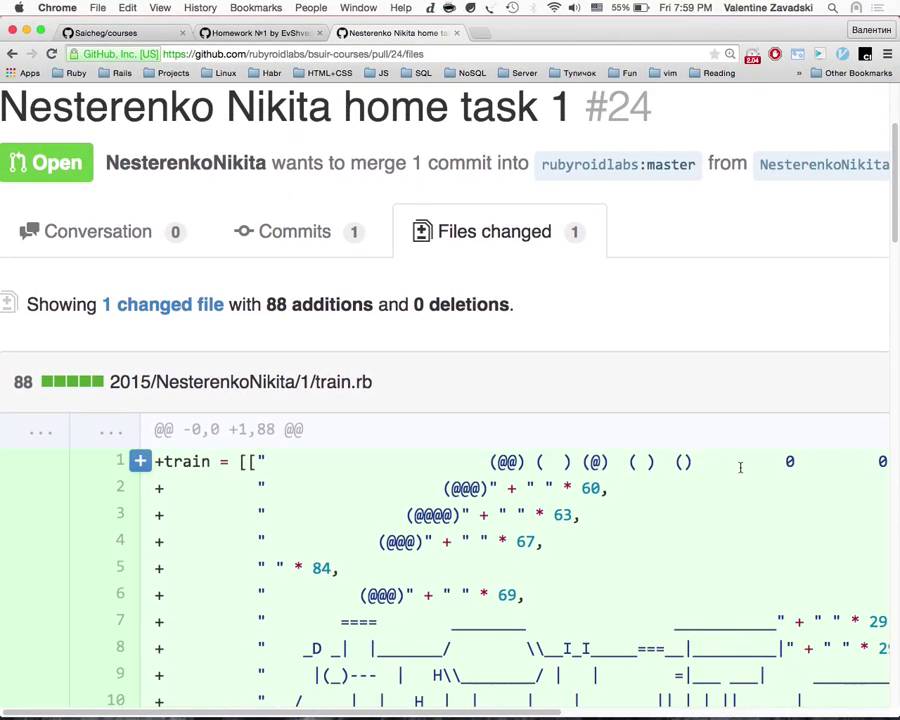
scroll(740, 468, "down", 6)
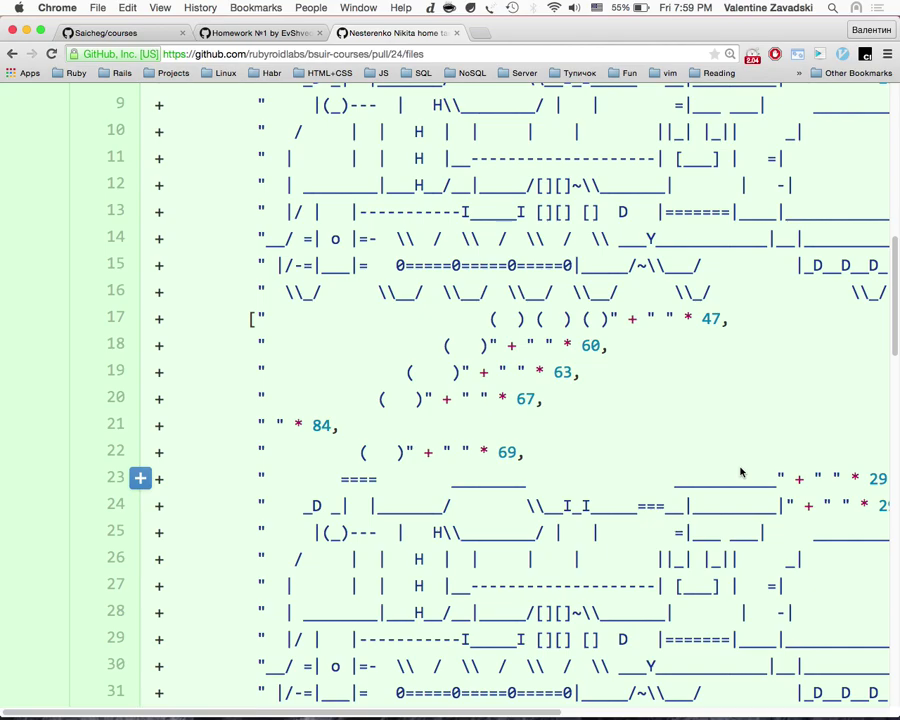
scroll(740, 473, "down", 3)
scroll(740, 472, "down", 10)
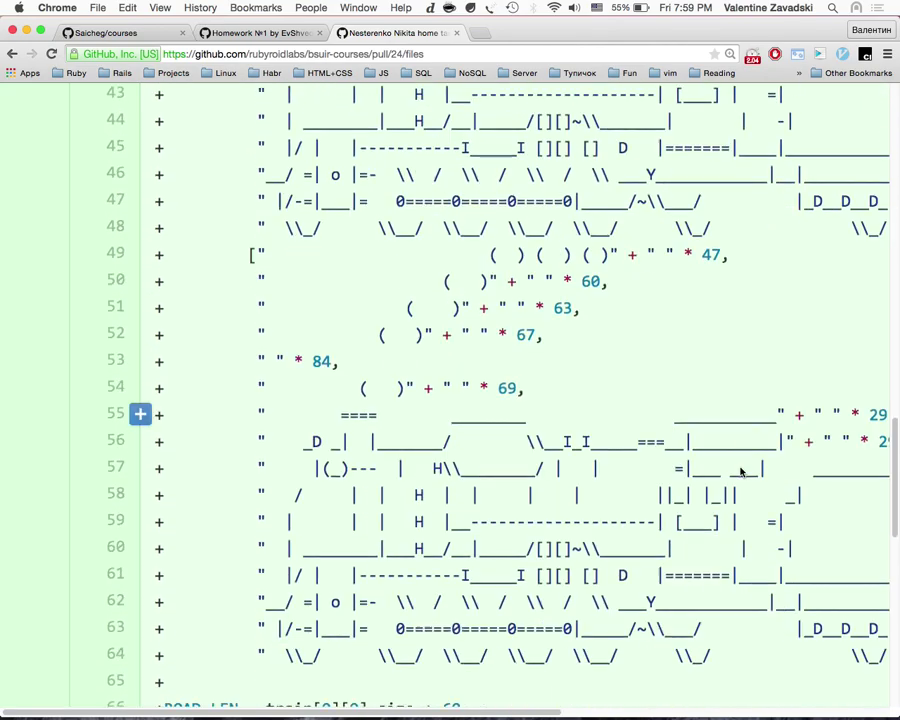
scroll(741, 471, "up", 5)
scroll(741, 471, "right", 10)
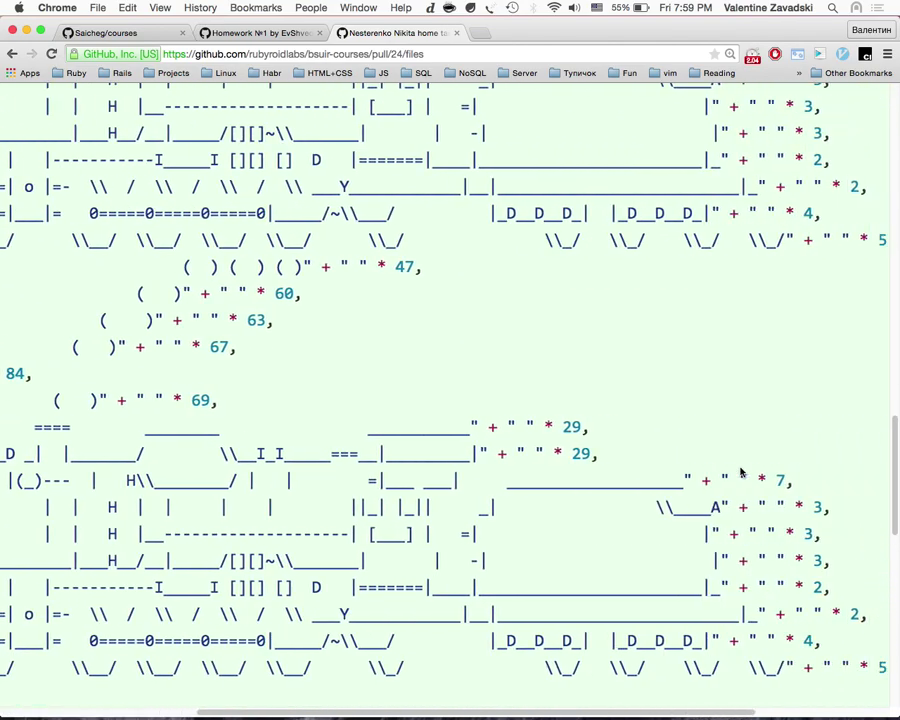
scroll(741, 472, "left", 10)
scroll(741, 472, "down", 5)
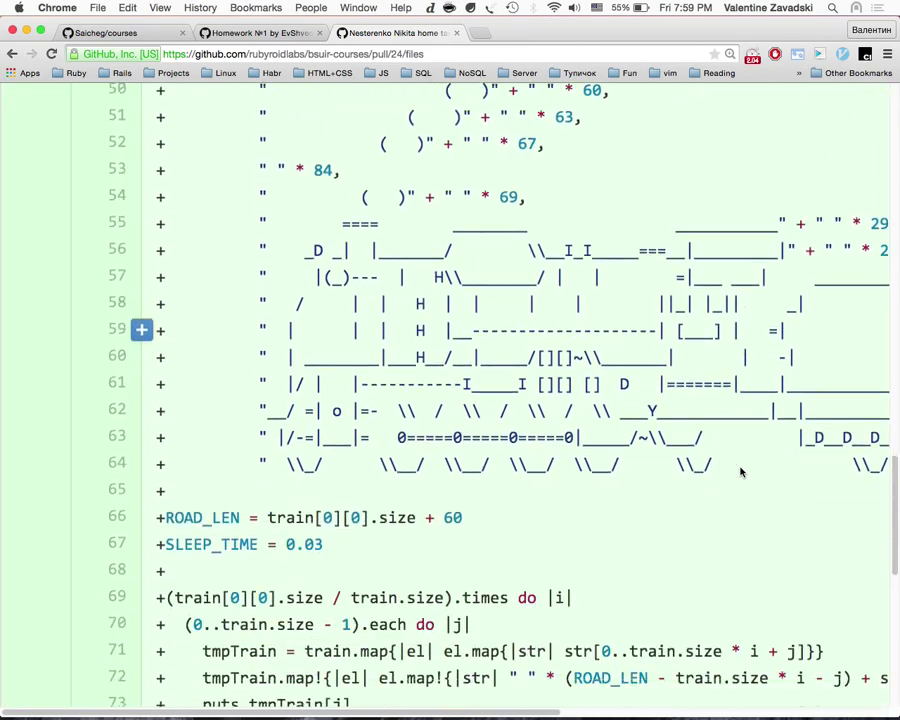
scroll(741, 472, "right", 5)
scroll(741, 472, "up", 1)
scroll(740, 471, "left", 5)
scroll(702, 544, "down", 7)
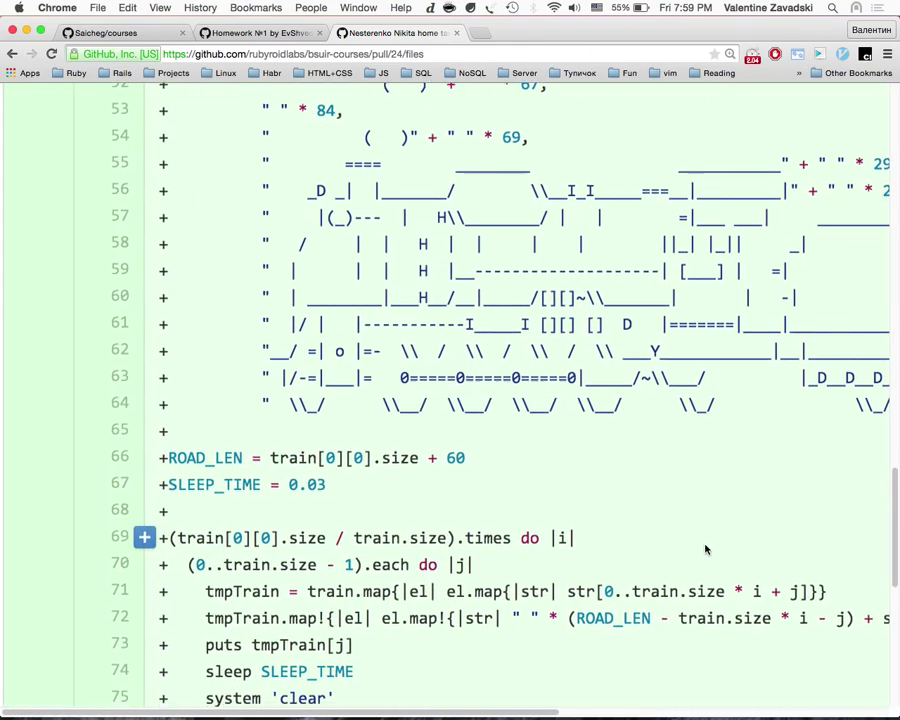
scroll(705, 546, "up", 2)
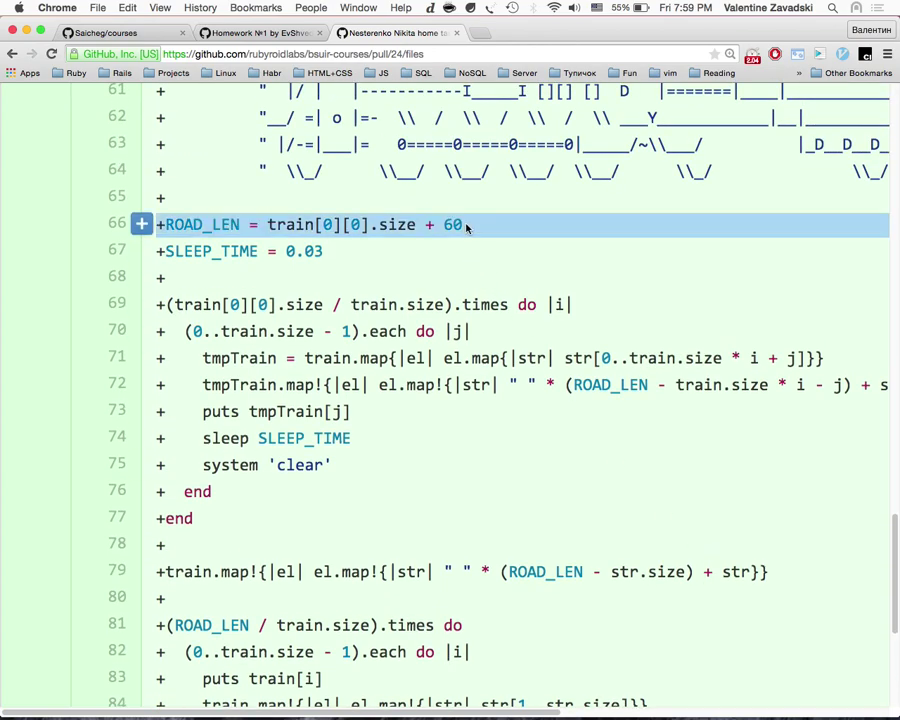
scroll(476, 300, "down", 2)
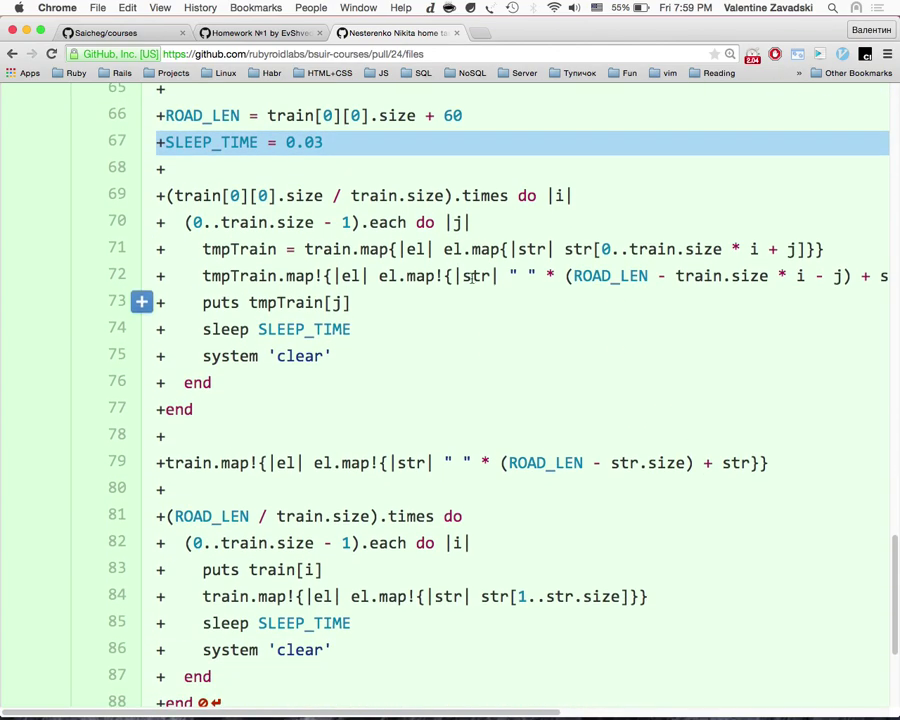
Step: Copy train[0][0] from line 69 and search the page for it
left_click(175, 195)
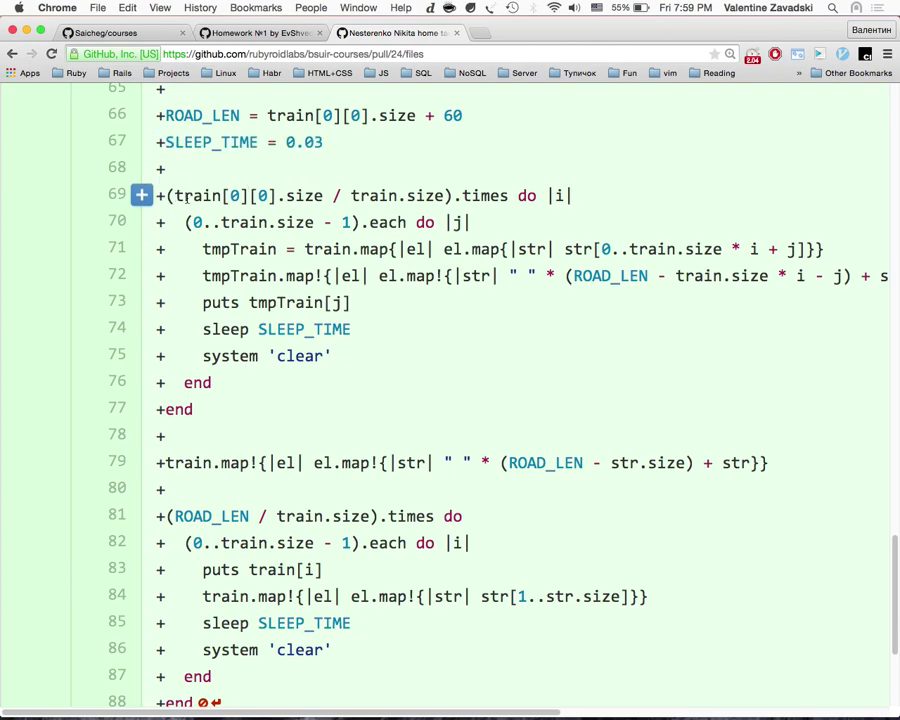
left_click_drag(172, 195, 268, 195)
key("super+c")
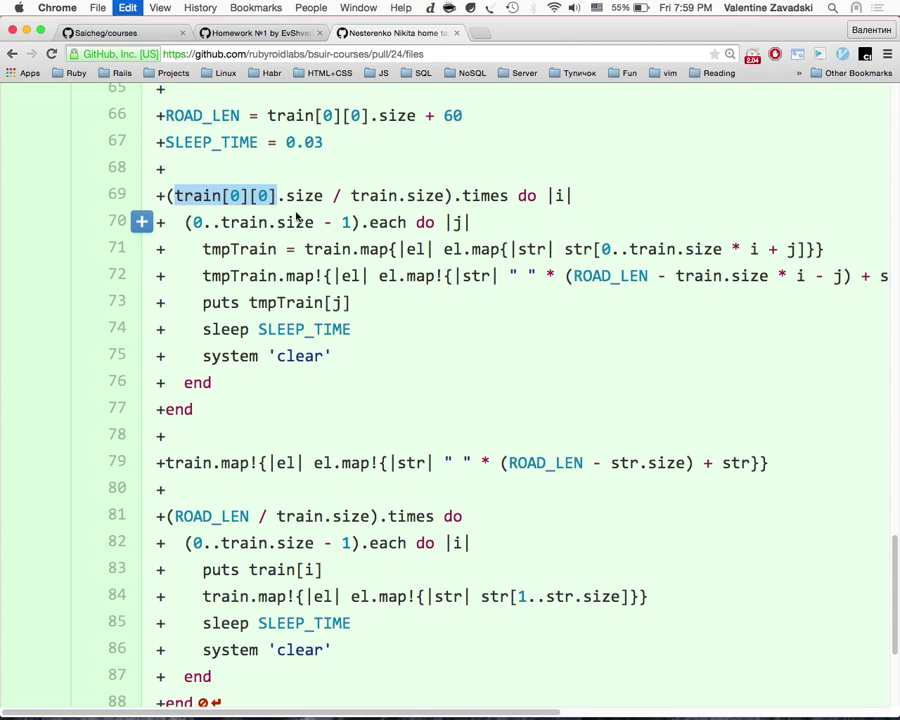
key("super+f")
key("super+v")
key("super+v")
key("Escape")
Step: Review the ROAD_LEN and SLEEP_TIME constants ahead of the animation loops
scroll(295, 210, "up", 2)
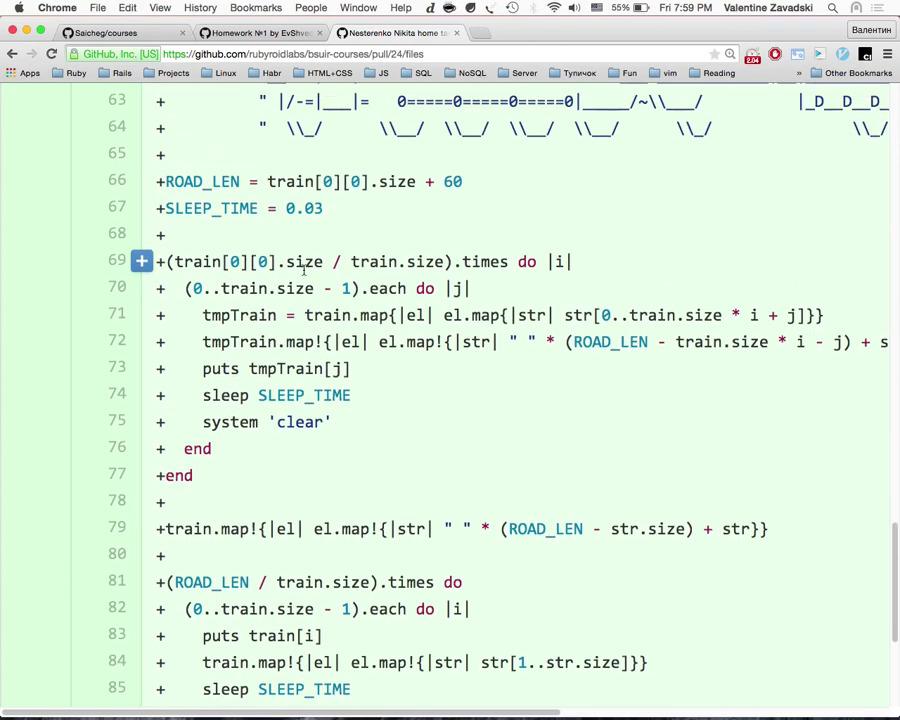
left_click_drag(275, 261, 181, 257)
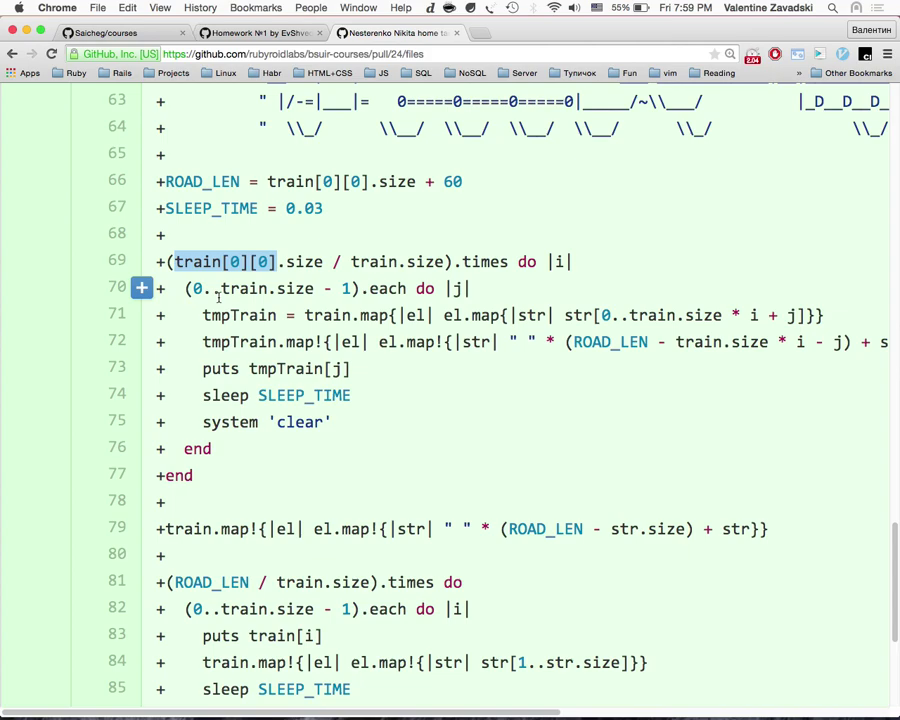
scroll(218, 296, "up", 20)
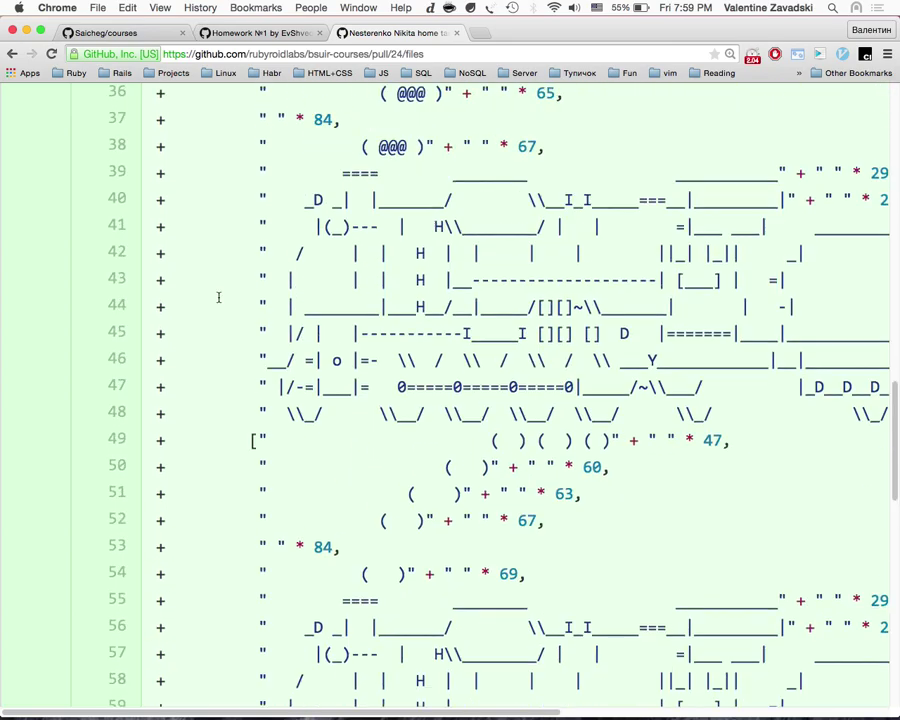
scroll(218, 297, "down", 6)
scroll(218, 296, "down", 10)
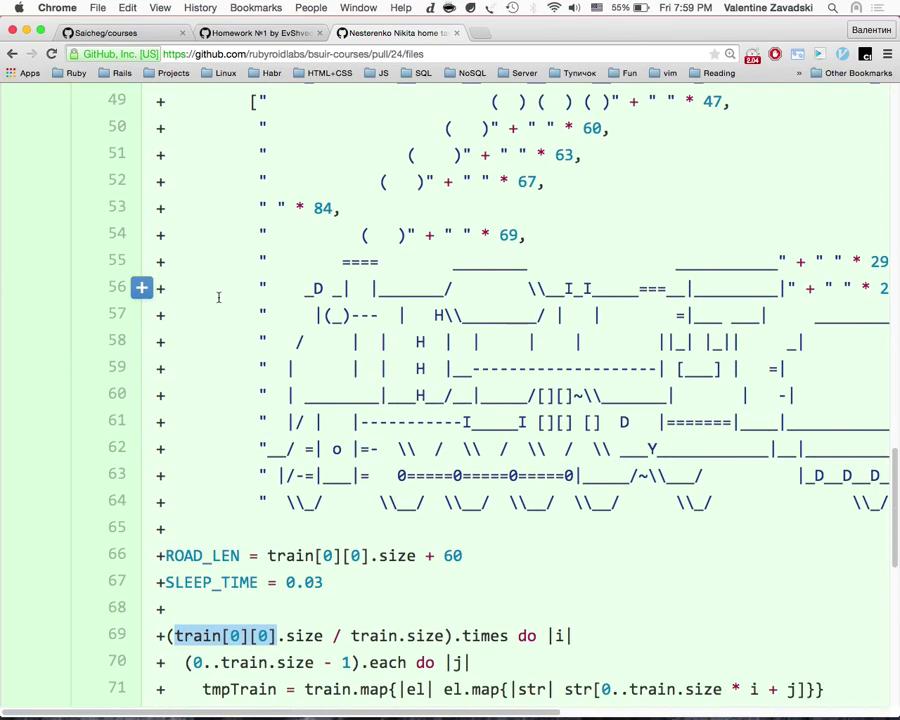
scroll(218, 296, "down", 5)
scroll(218, 241, "up", 2)
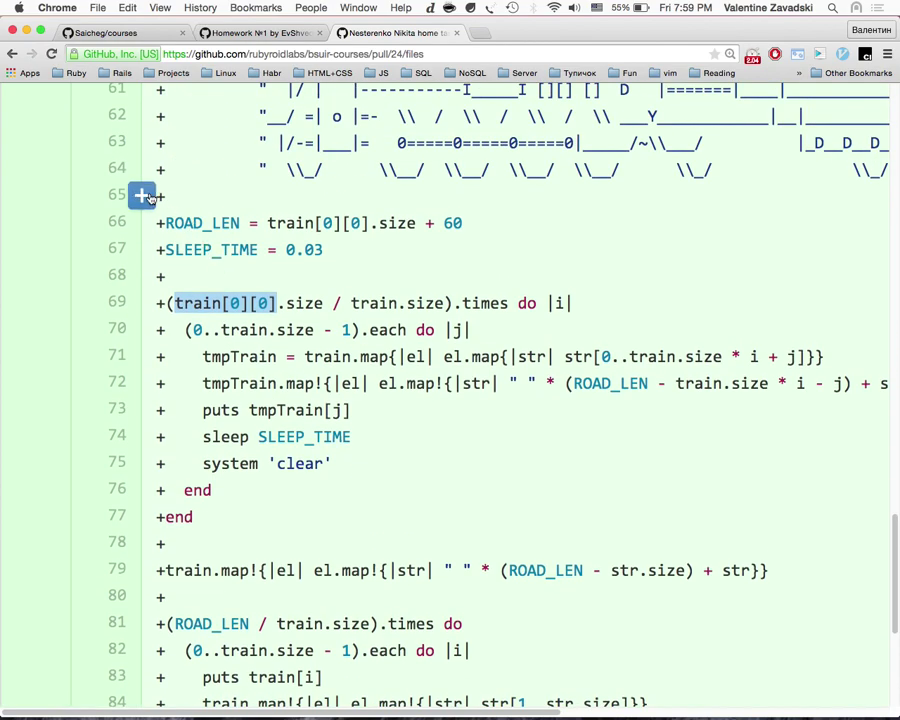
Step: Start a line note on diff line 65 reading 'max_length ='
left_click(141, 196)
type("leng")
key("super+a")
key("BackSpace")
type("max")
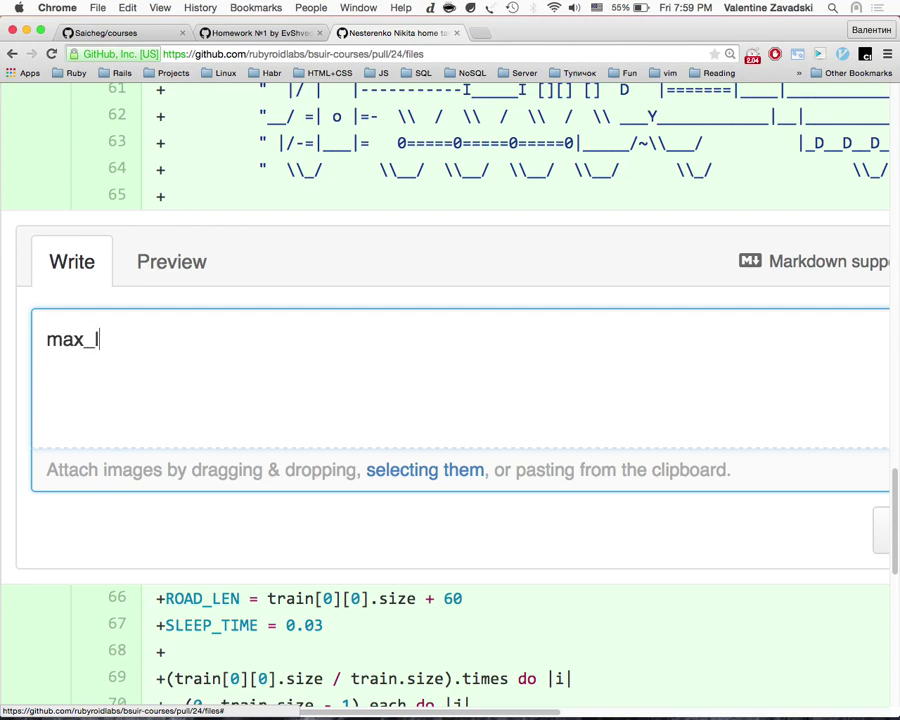
type("_length =")
Step: Complete the note with train[0][0].size copied from line 69 and post it
scroll(183, 378, "down", 3)
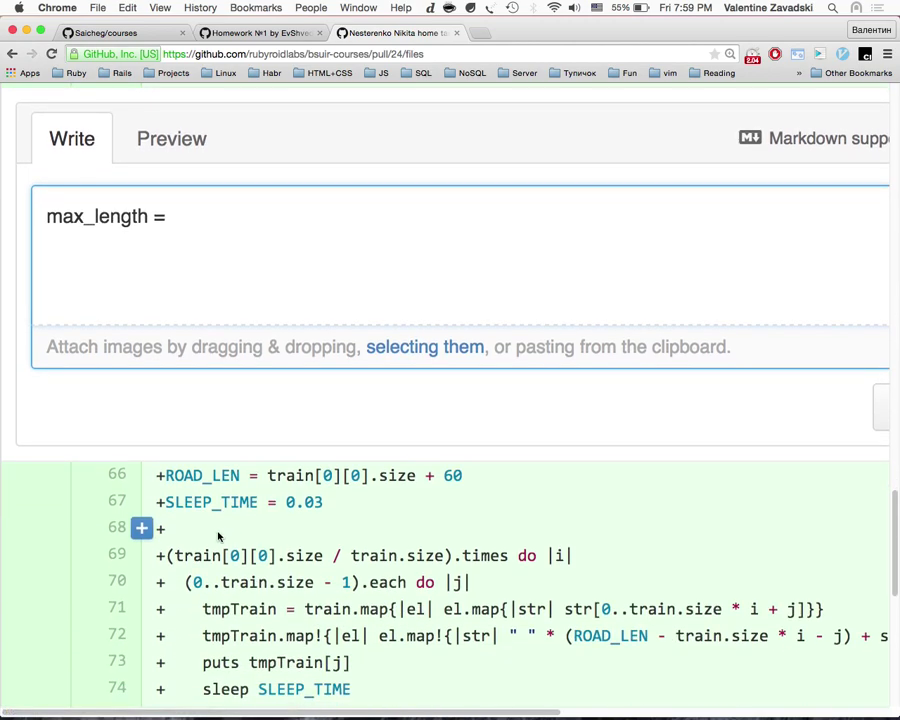
left_click_drag(174, 555, 325, 555)
key("super+c")
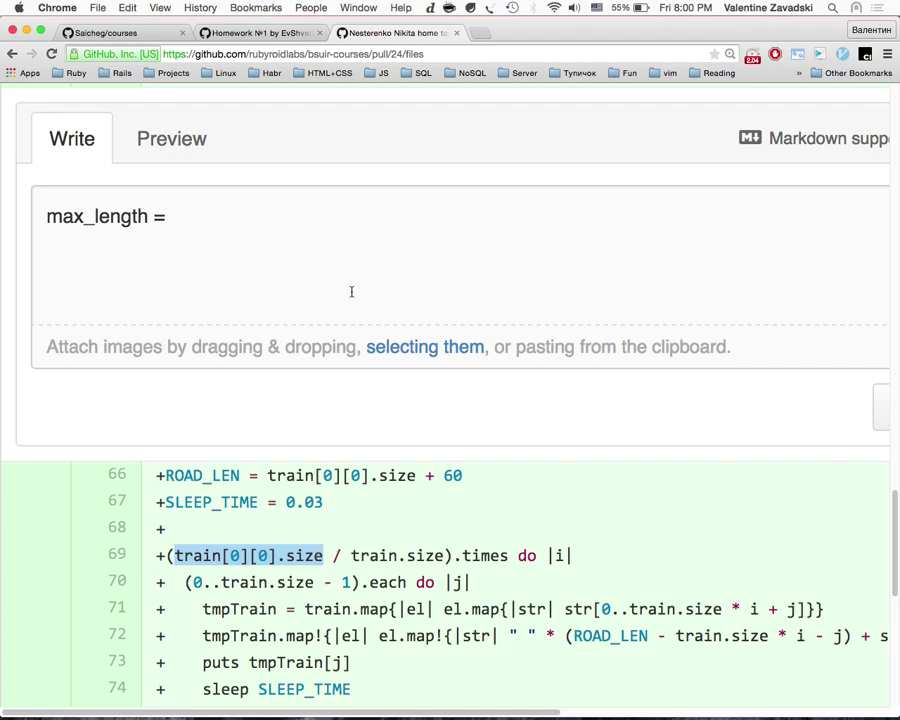
left_click(566, 274)
key("super+v")
scroll(698, 396, "right", 10)
left_click(568, 423)
Step: Highlight [0][0].size in the posted line note
scroll(436, 422, "left", 10)
scroll(438, 424, "up", 5)
left_click_drag(204, 224, 290, 233)
scroll(300, 400, "down", 3)
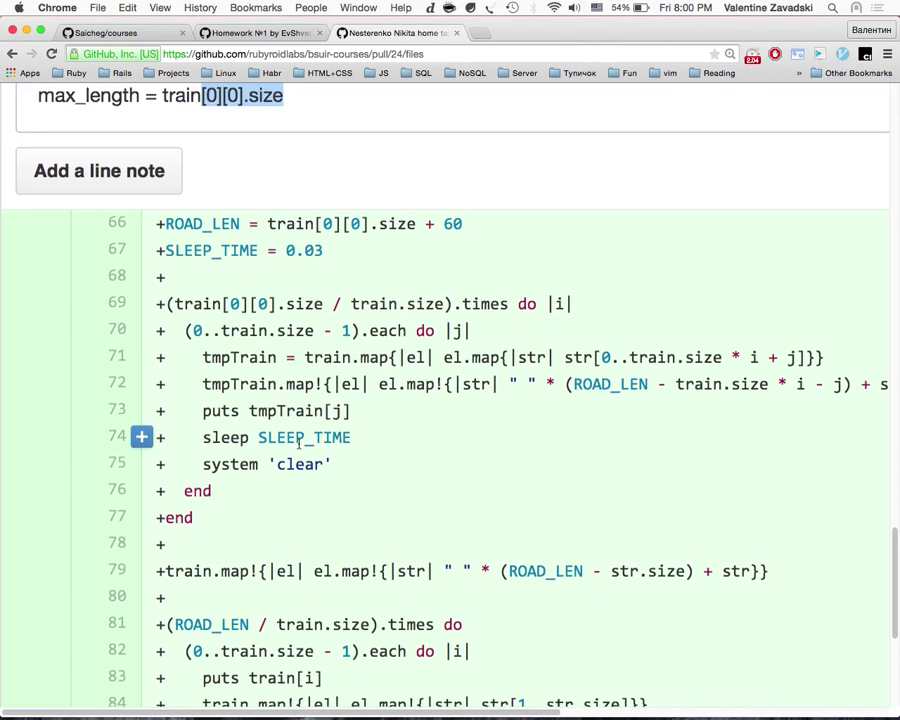
scroll(299, 443, "down", 3)
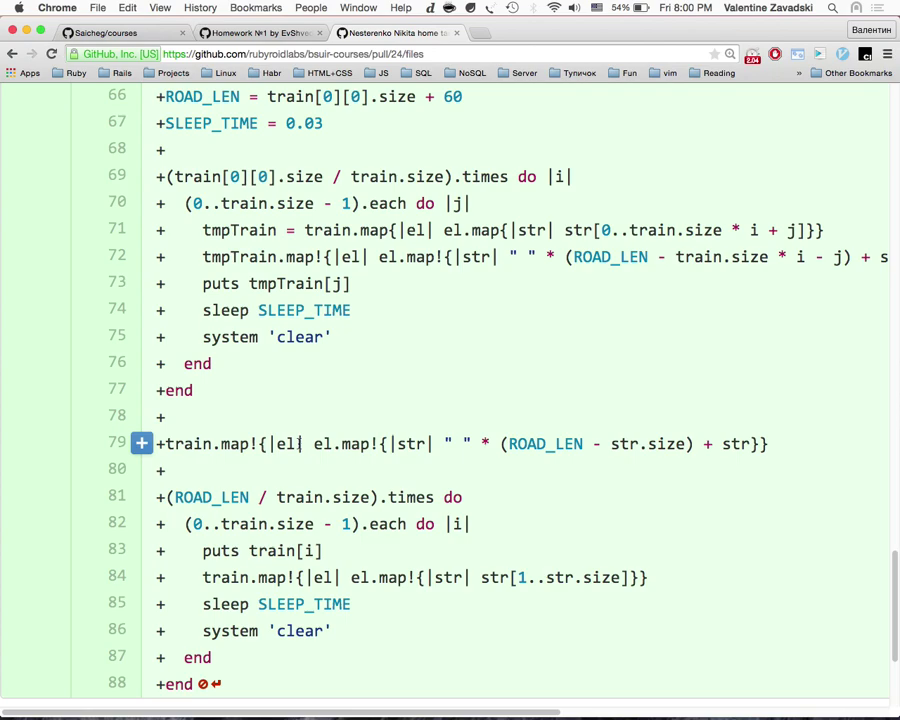
left_click_drag(443, 177, 378, 178)
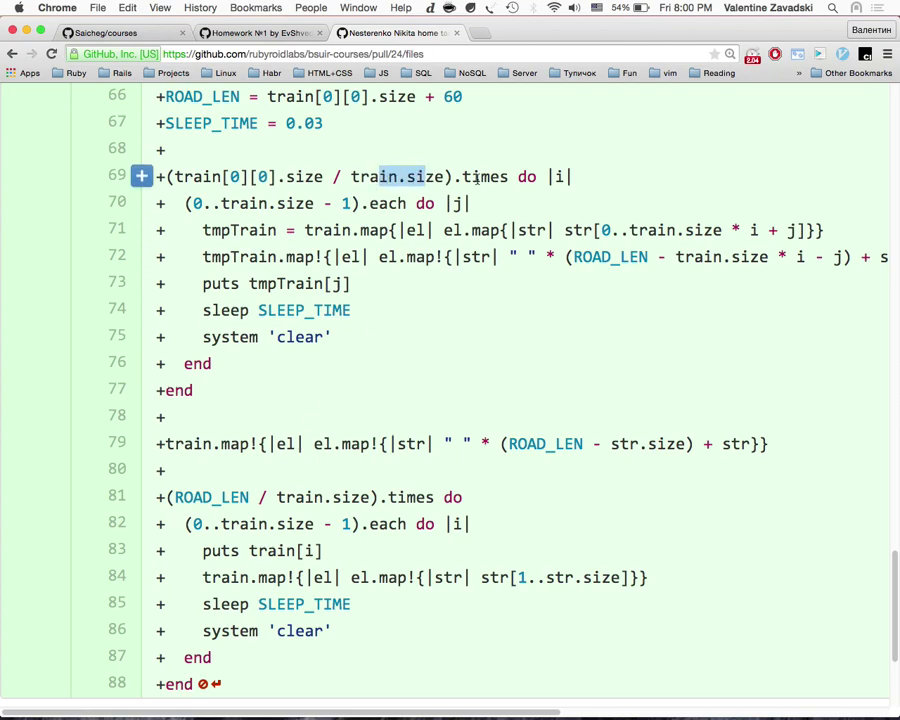
scroll(476, 177, "up", 1)
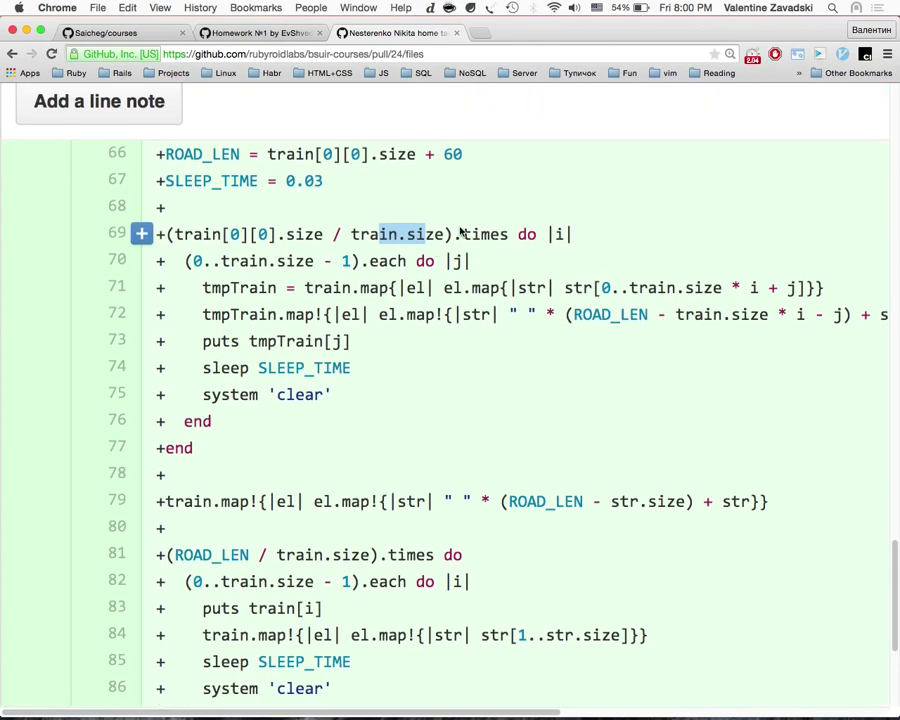
left_click_drag(456, 233, 166, 233)
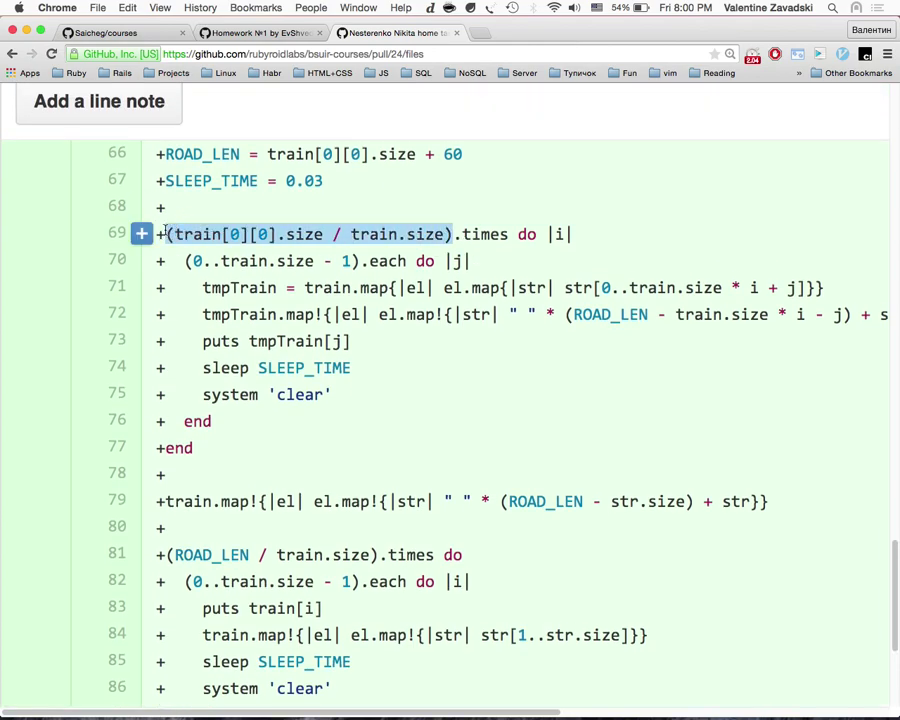
scroll(292, 305, "up", 2)
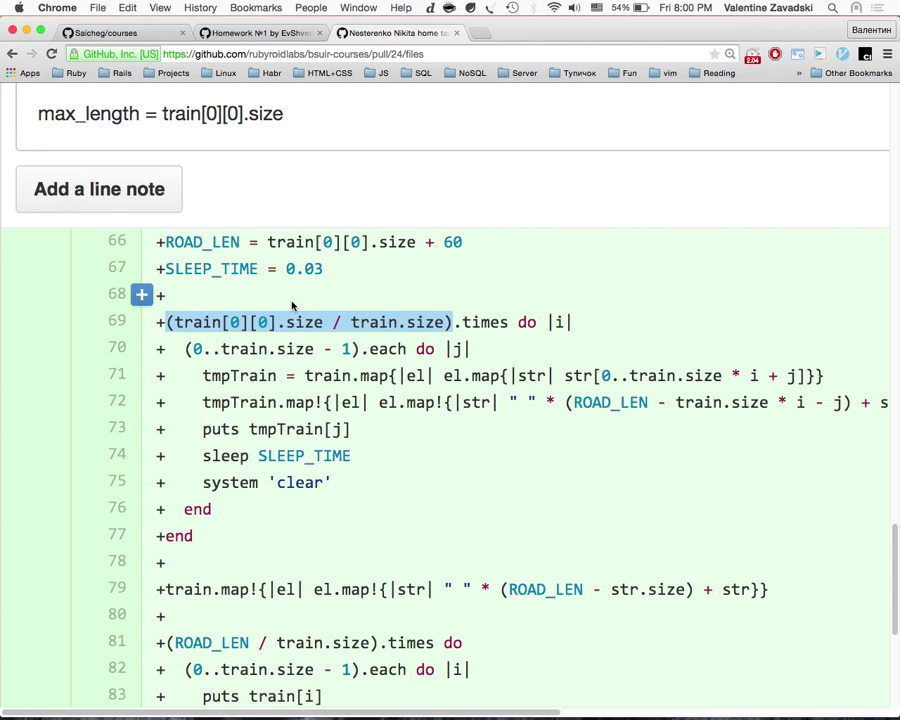
left_click_drag(326, 322, 176, 322)
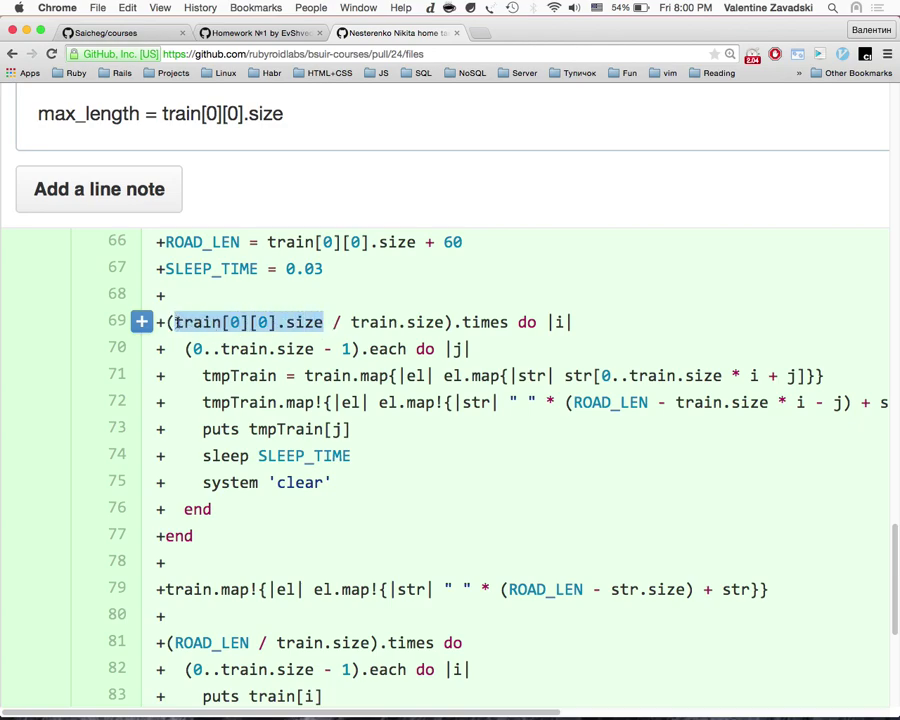
left_click_drag(353, 322, 446, 322)
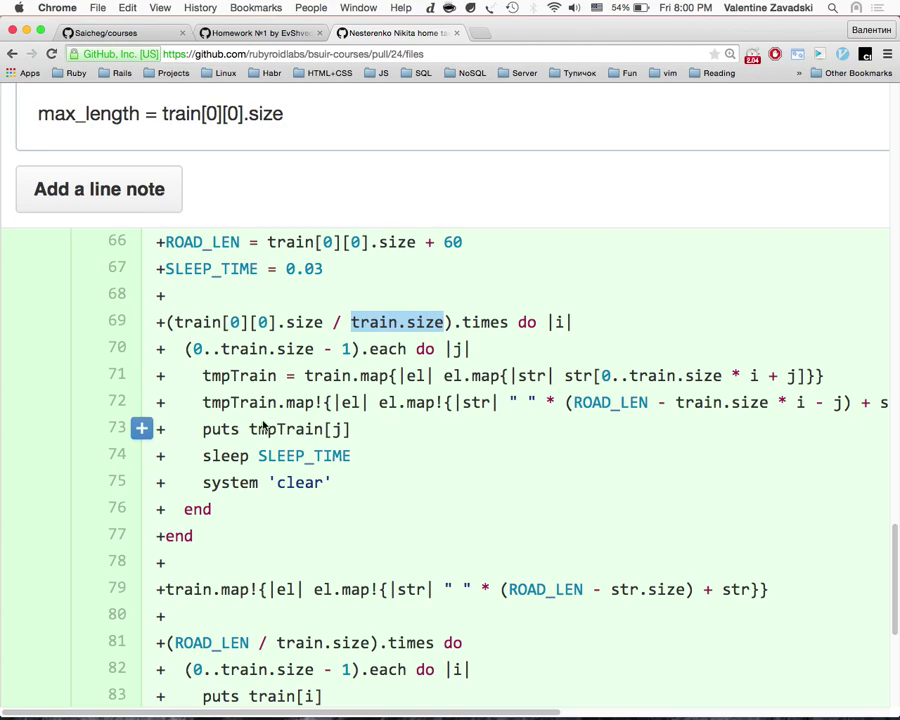
Step: Zoom the diff in and highlight tmpTrain on line 71 and the expression on line 69
key("super+equal")
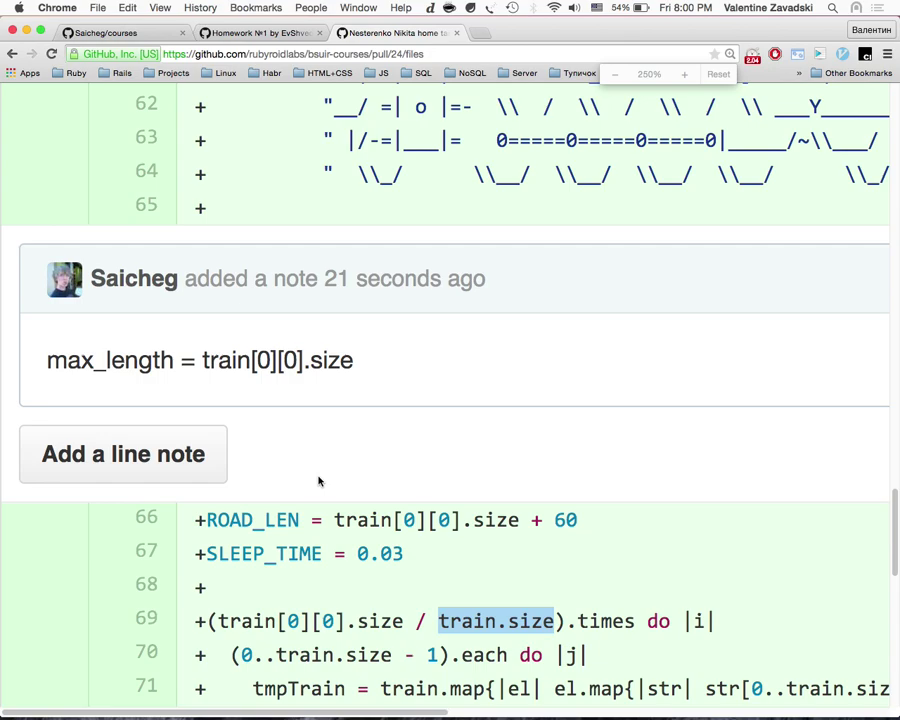
key("super+equal")
scroll(318, 477, "down", 3)
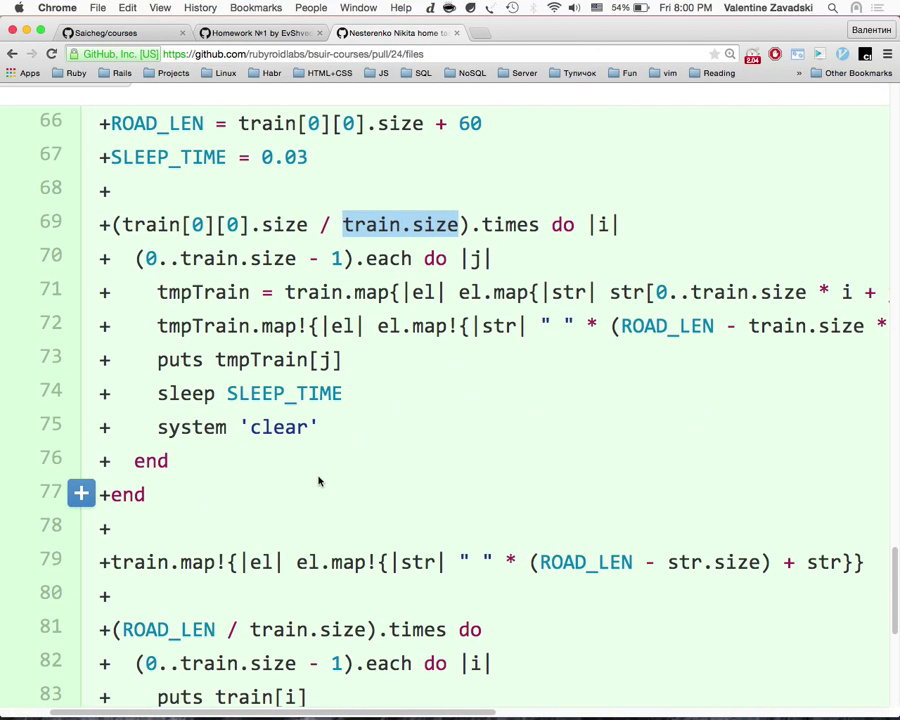
left_click_drag(158, 292, 254, 292)
key("super+equal")
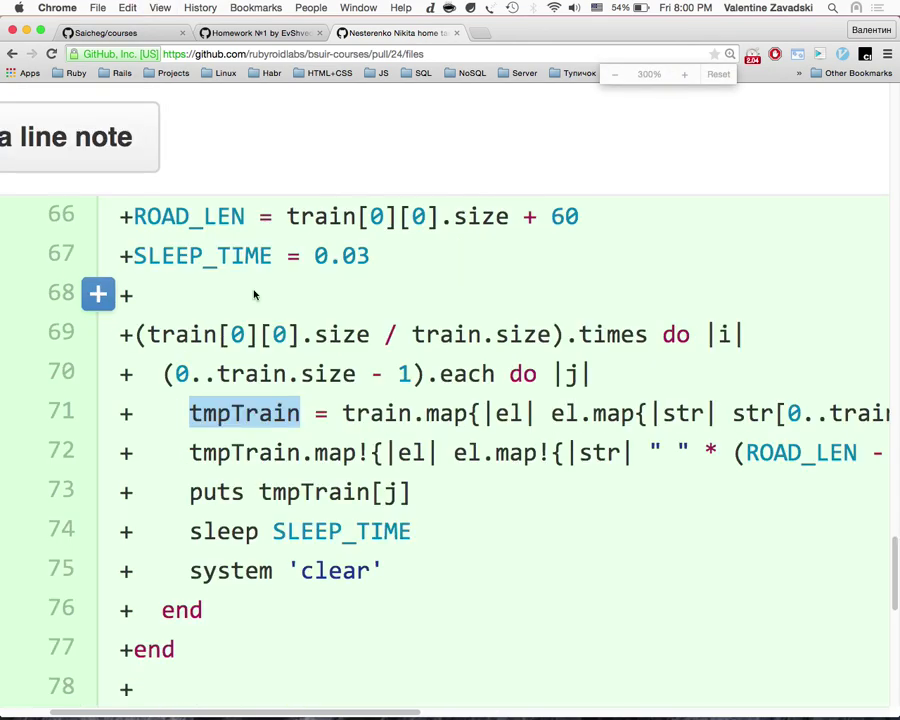
scroll(254, 295, "down", 2)
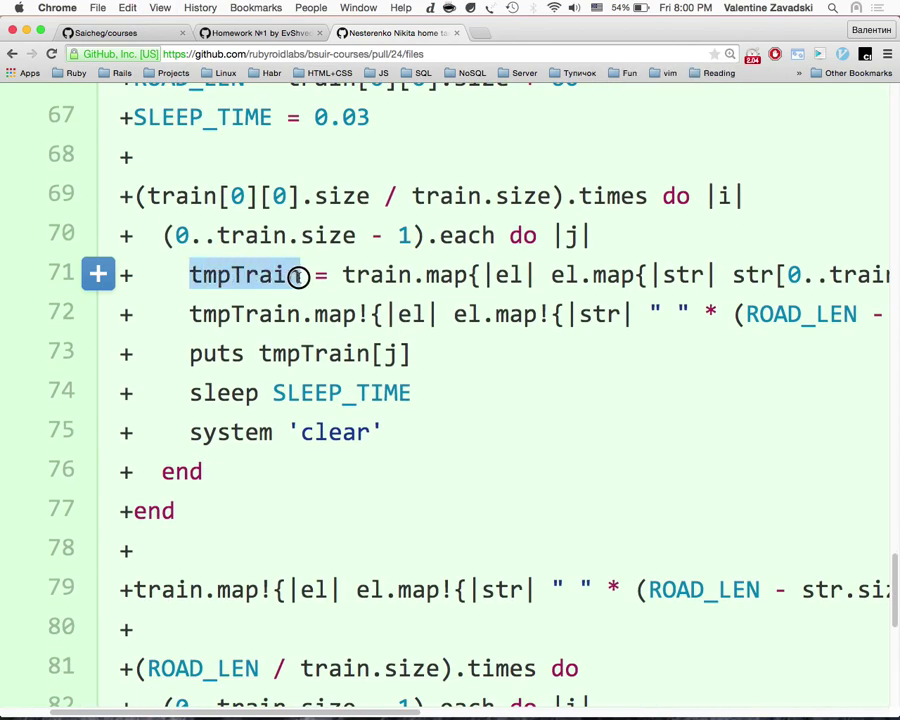
left_click_drag(150, 196, 316, 196)
left_click(262, 273)
left_click_drag(188, 270, 300, 274)
scroll(270, 458, "down", 1)
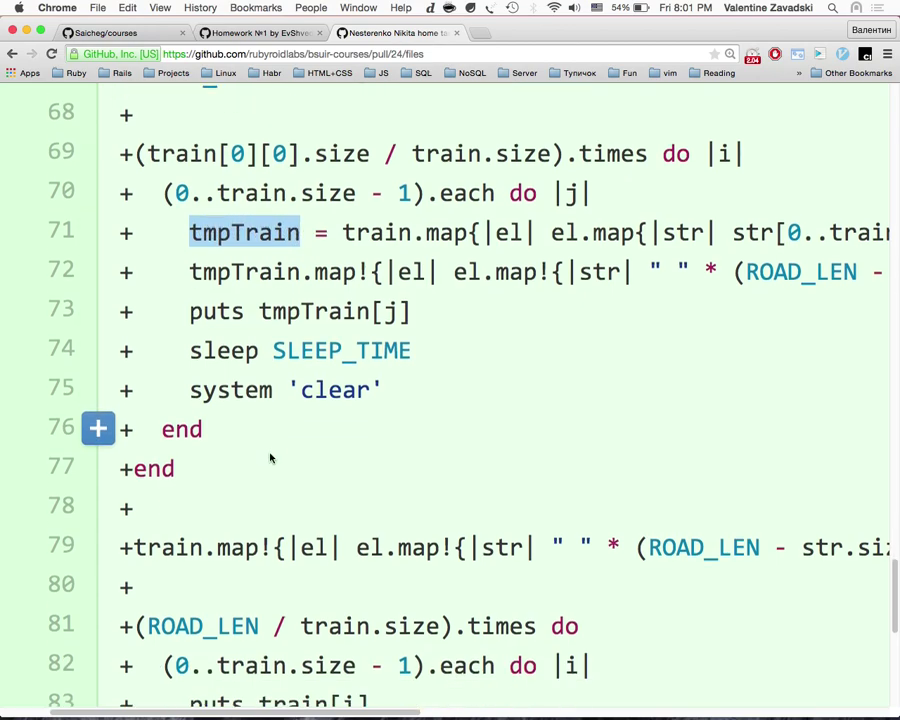
scroll(270, 458, "up", 1)
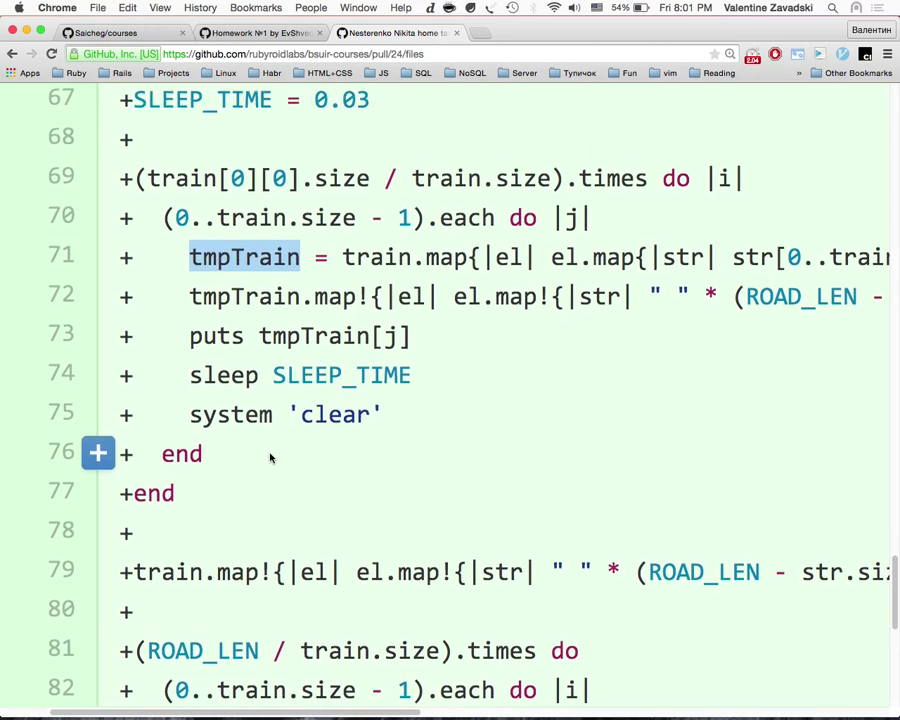
scroll(270, 458, "right", 2)
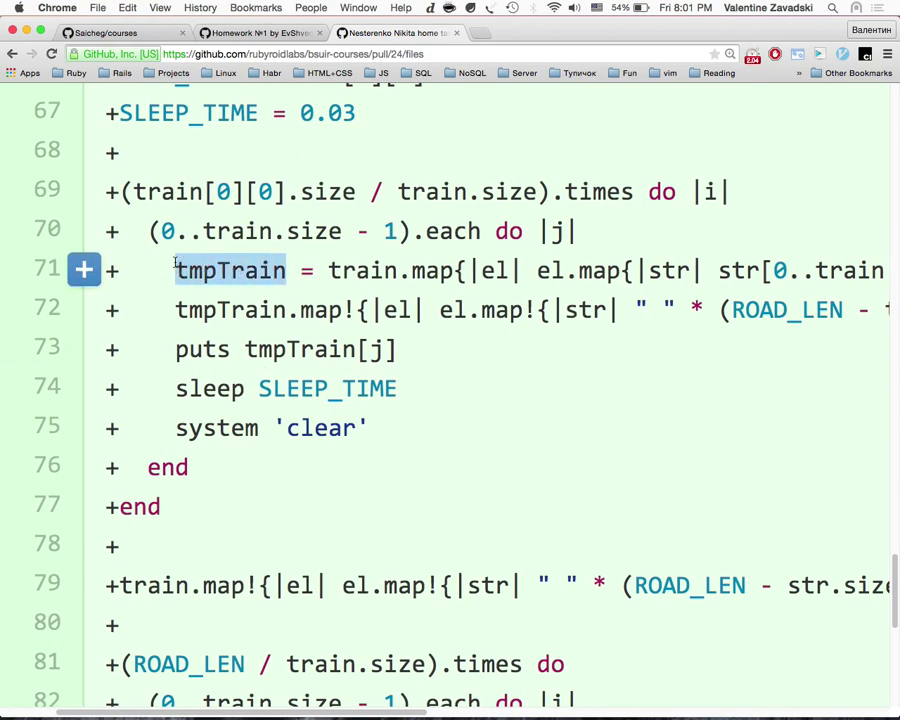
Step: Zoom in further and scroll across the long loop lines, selecting code along the way
key("super+equal")
scroll(175, 265, "down", 7)
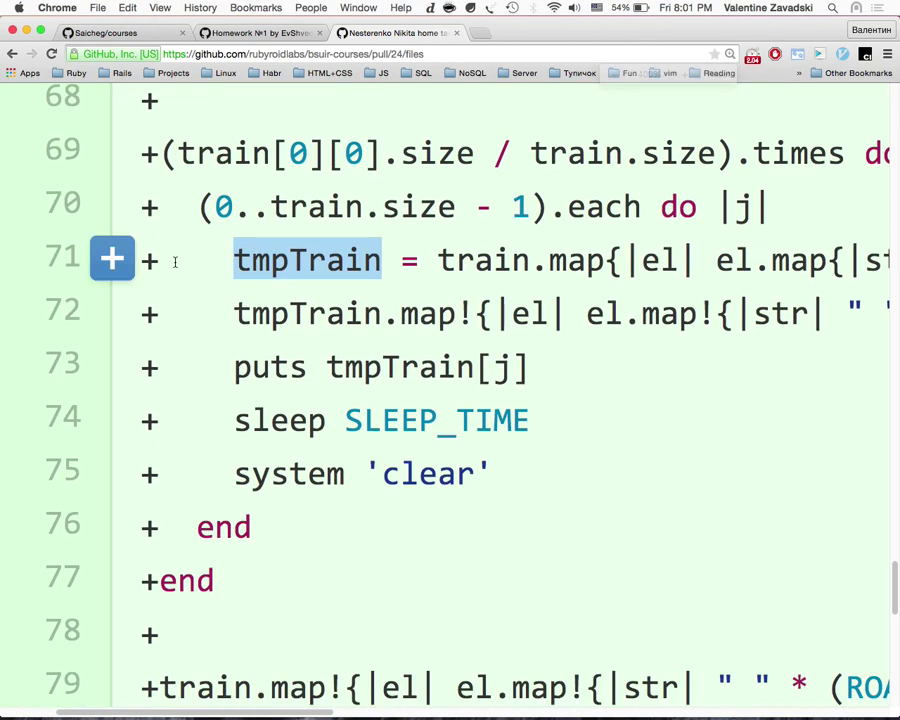
scroll(175, 262, "right", 3)
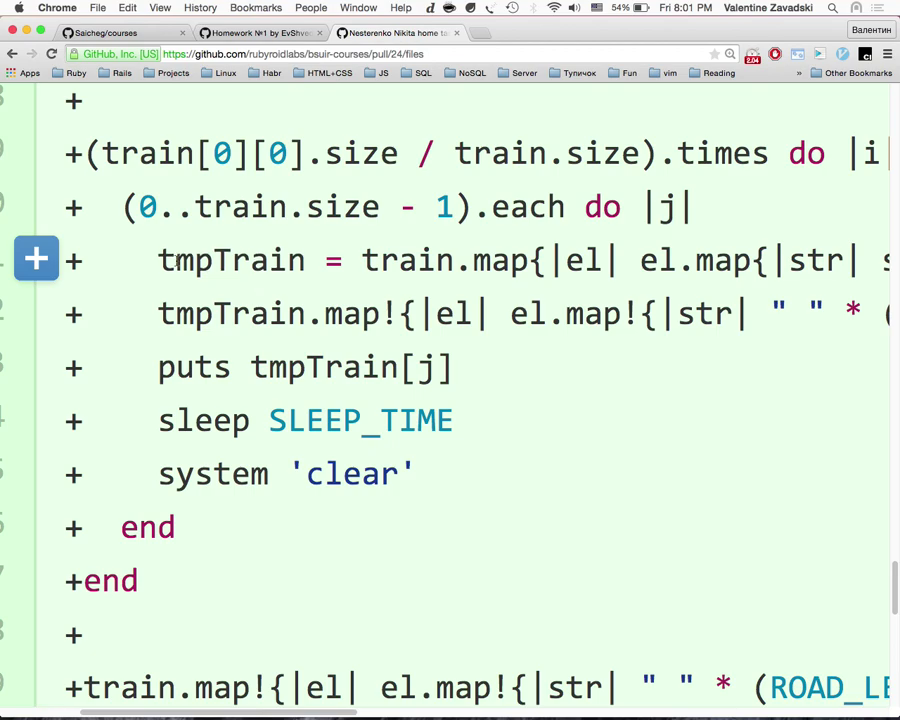
scroll(190, 300, "down", 3)
scroll(202, 360, "up", 2)
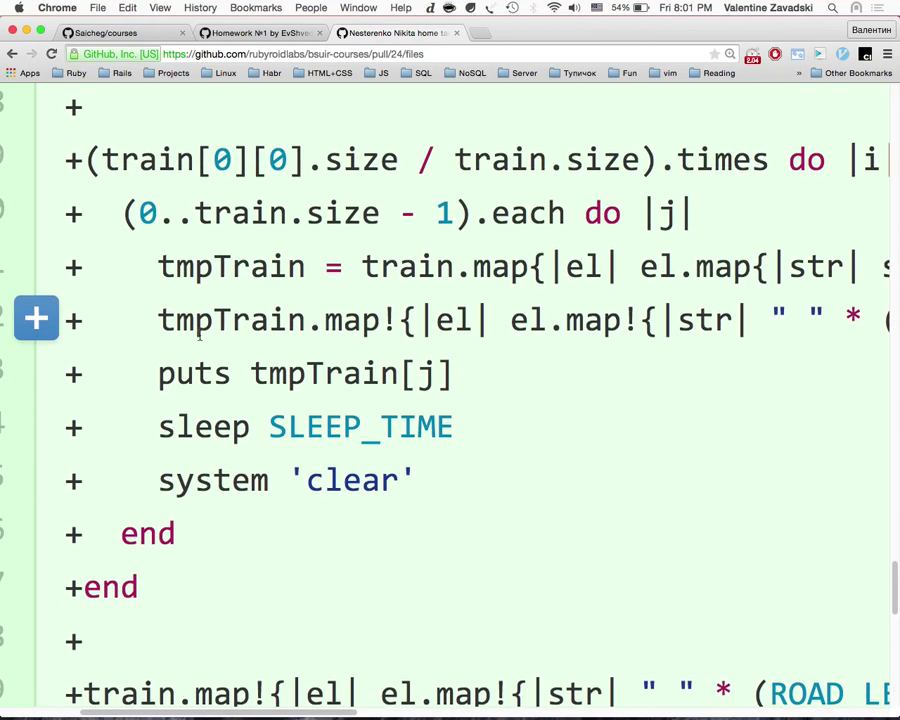
scroll(205, 390, "down", 3)
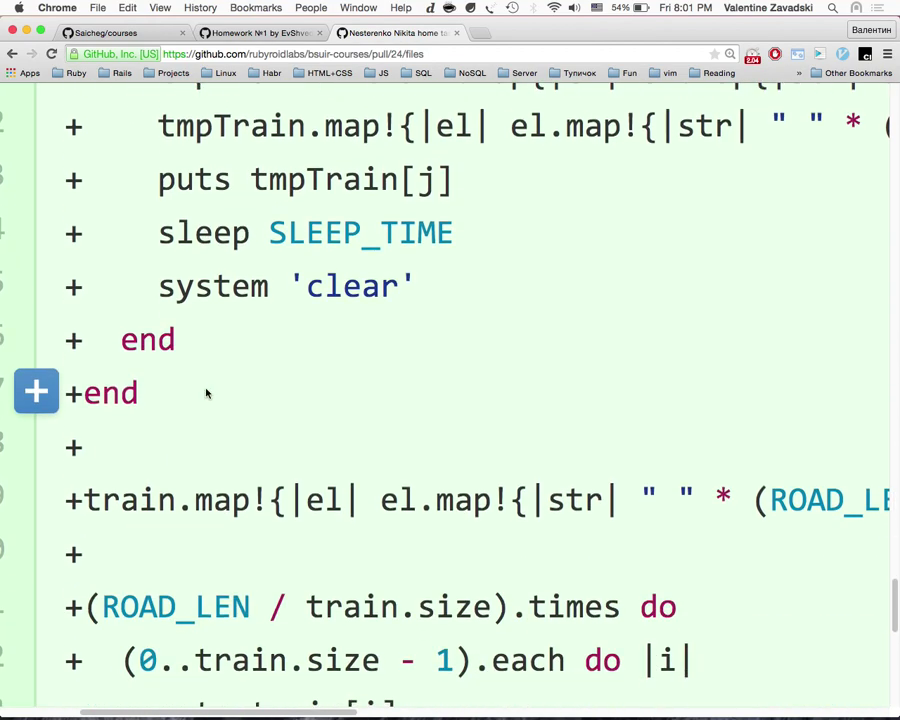
left_click_drag(158, 287, 462, 289)
scroll(462, 289, "up", 3)
left_click_drag(452, 375, 196, 375)
scroll(490, 350, "right", 3)
scroll(491, 352, "right", 8)
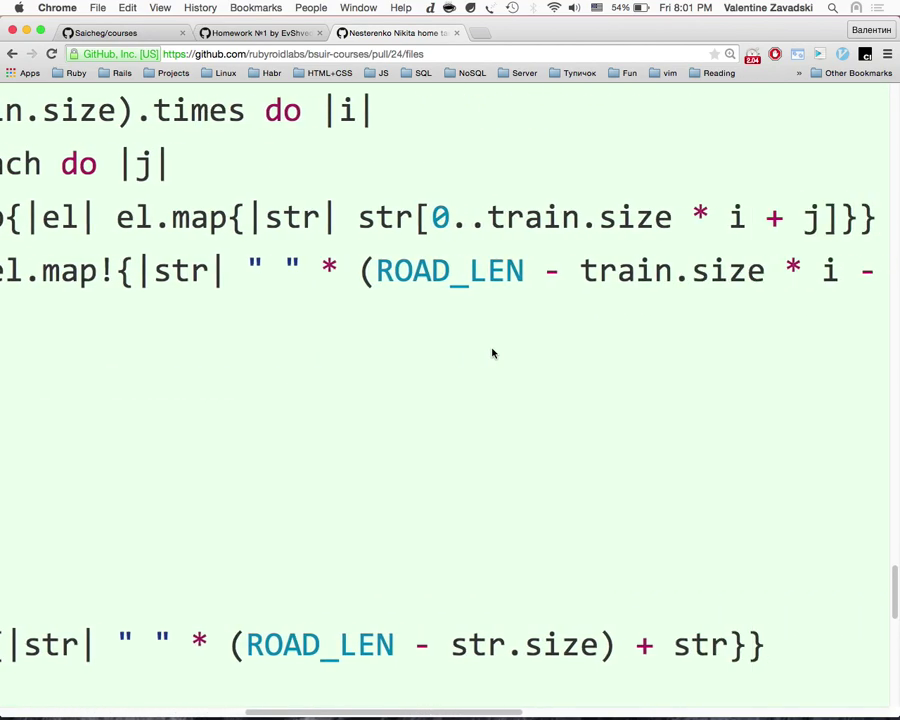
scroll(449, 370, "right", 5)
scroll(449, 370, "left", 10)
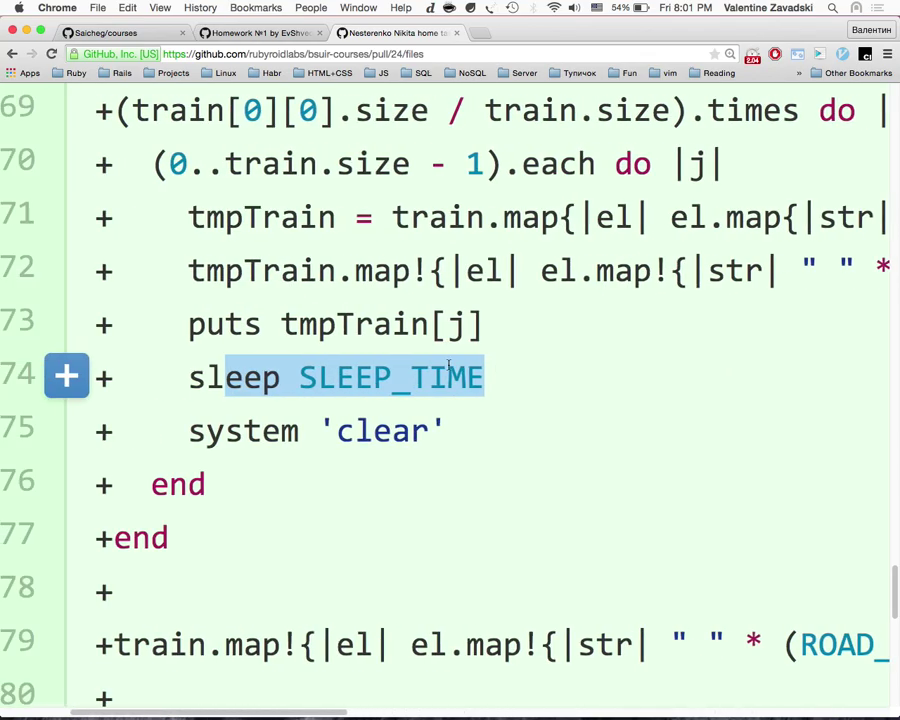
scroll(449, 370, "right", 1)
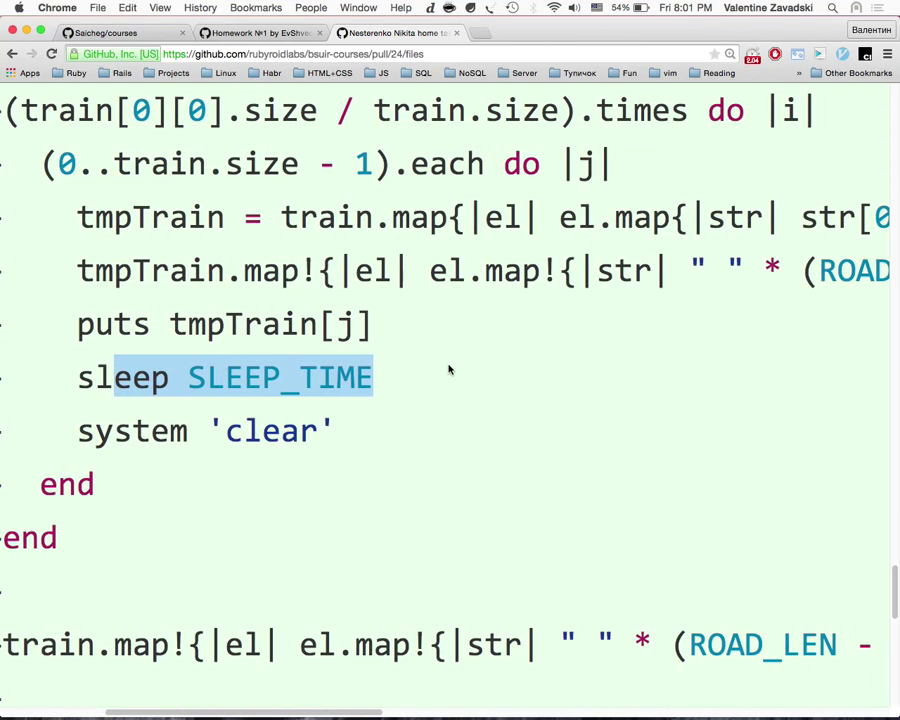
scroll(449, 370, "up", 1)
scroll(449, 370, "right", 2)
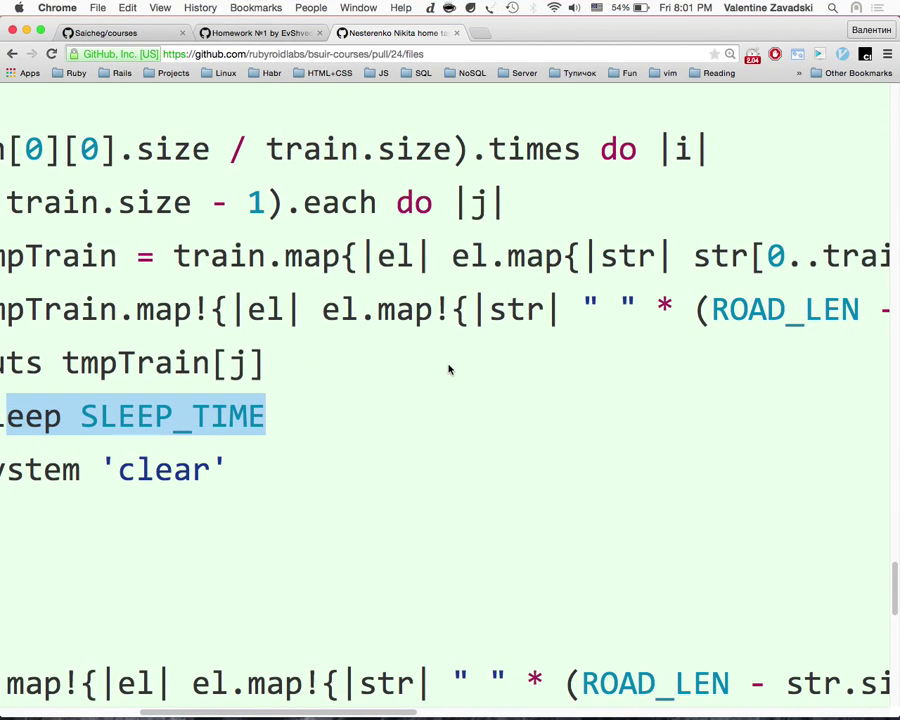
scroll(449, 370, "left", 3)
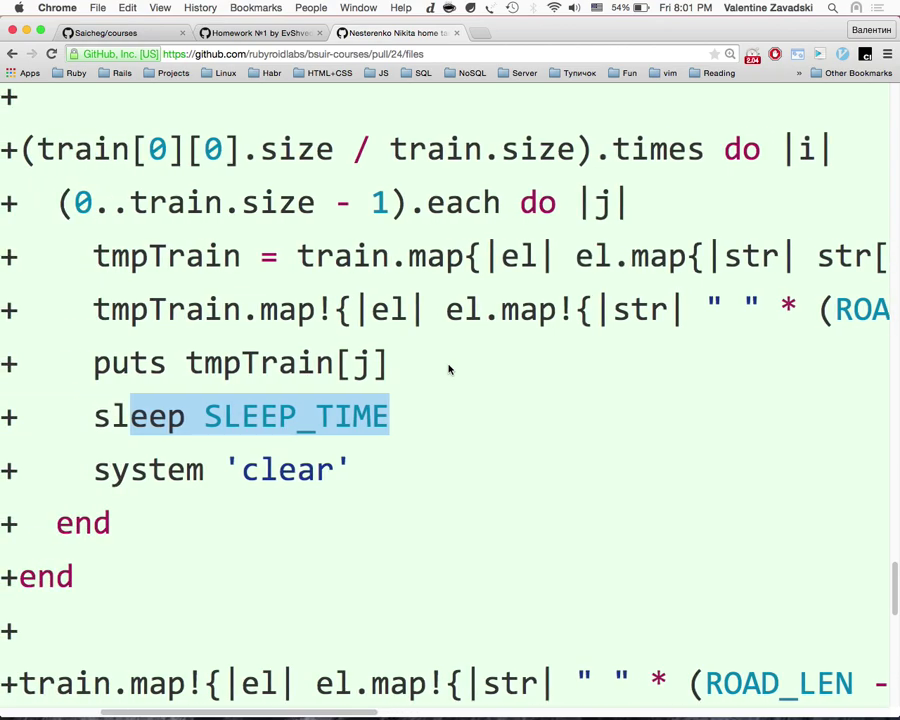
Step: Zoom out one step and point out train and map in the tmpTrain.map! call
key("super+minus")
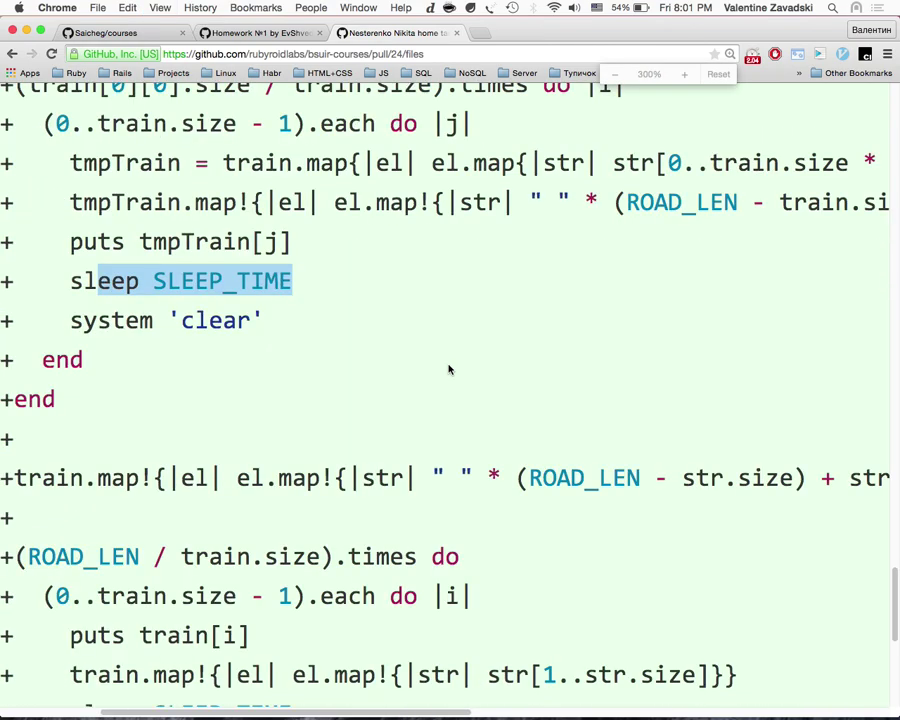
scroll(449, 370, "up", 2)
left_click(160, 222)
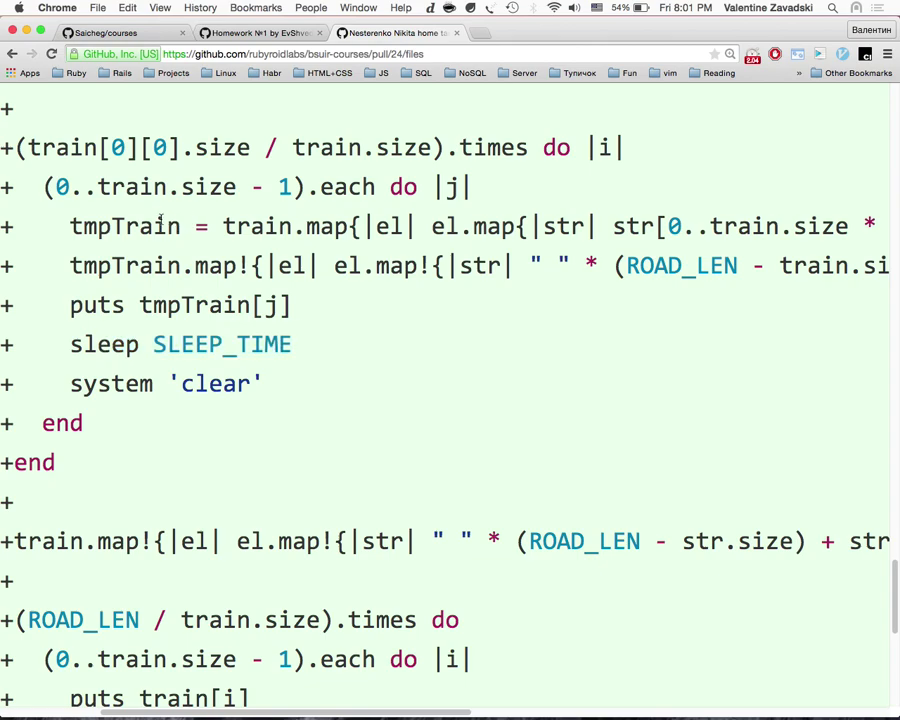
double_click(266, 228)
left_click(205, 264)
double_click(210, 266)
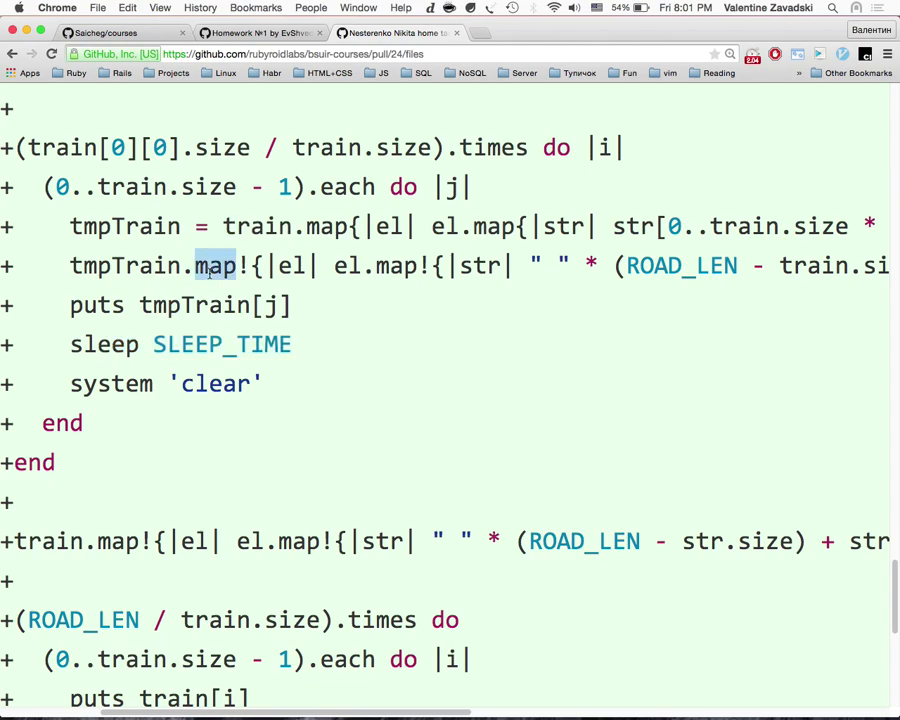
Step: Scroll the train.rb diff until lines 66–81 with the nested loops are visible
scroll(275, 313, "right", 5)
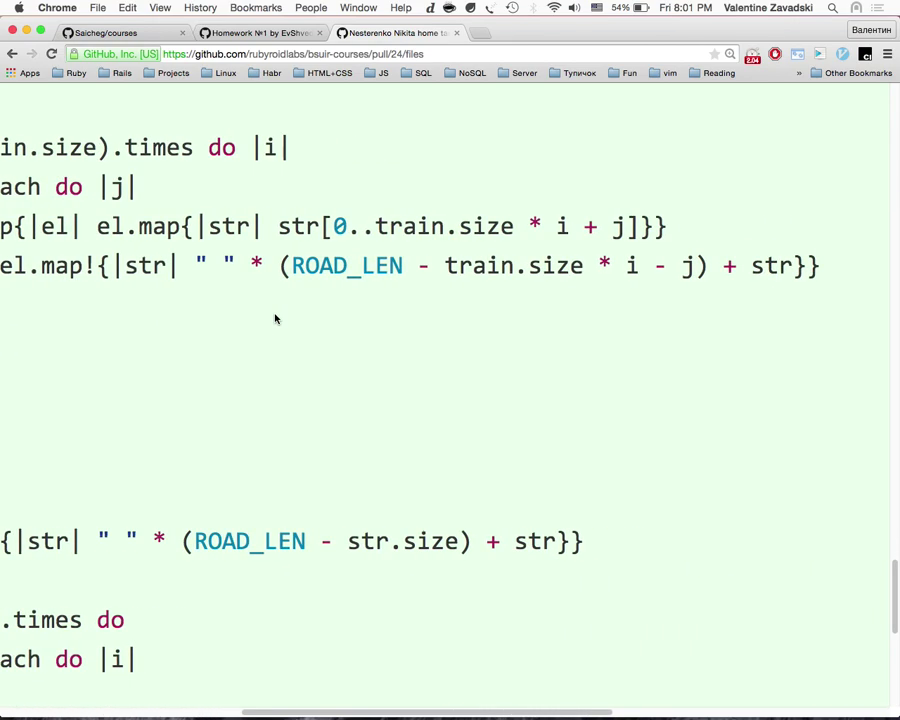
scroll(275, 313, "left", 8)
scroll(275, 313, "right", 4)
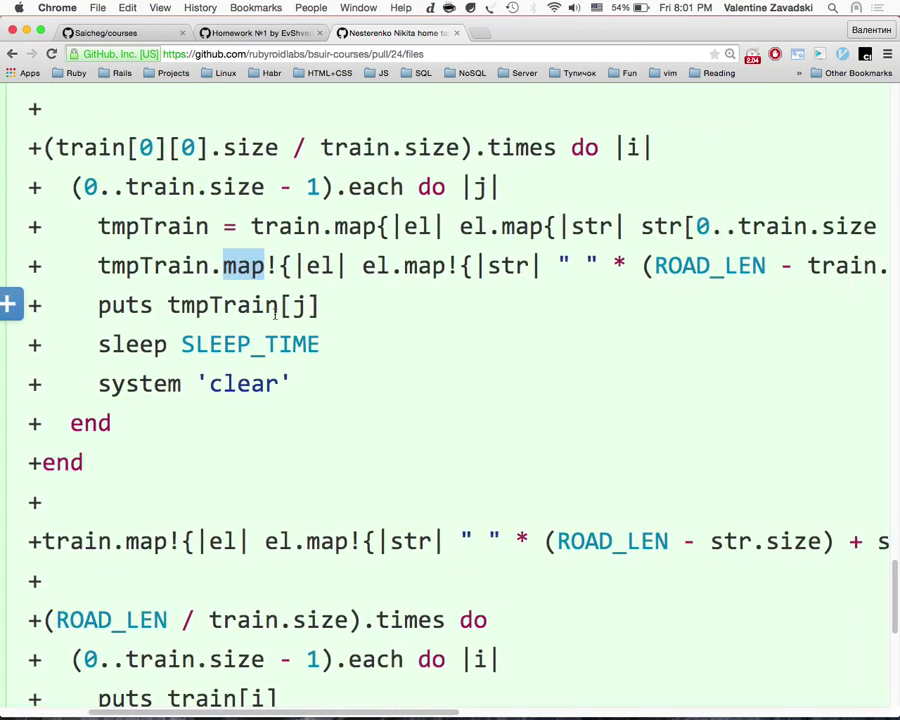
scroll(275, 313, "down", 5)
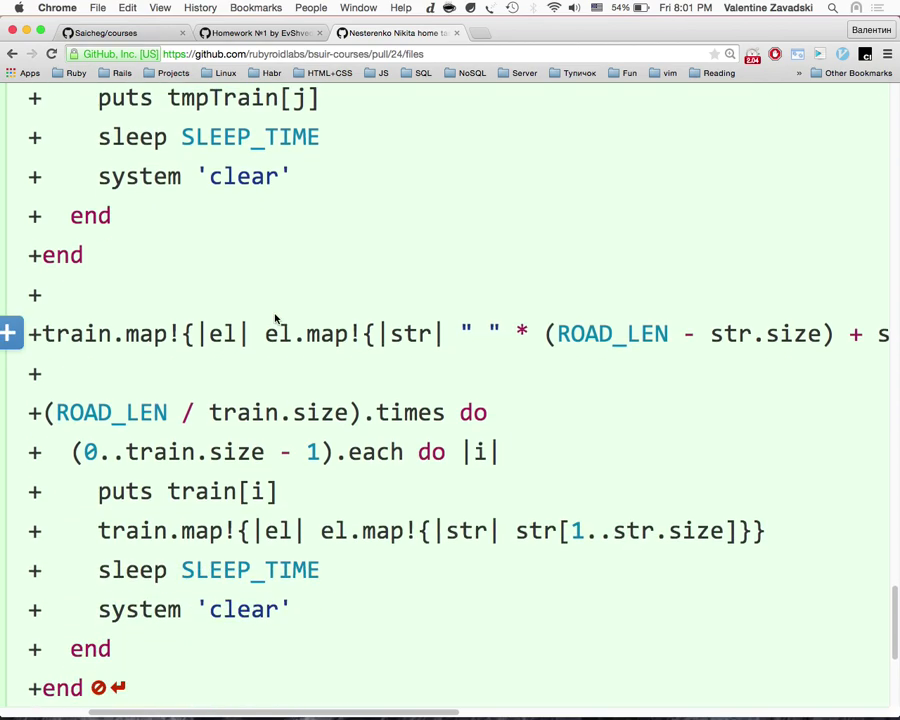
scroll(276, 318, "up", 4)
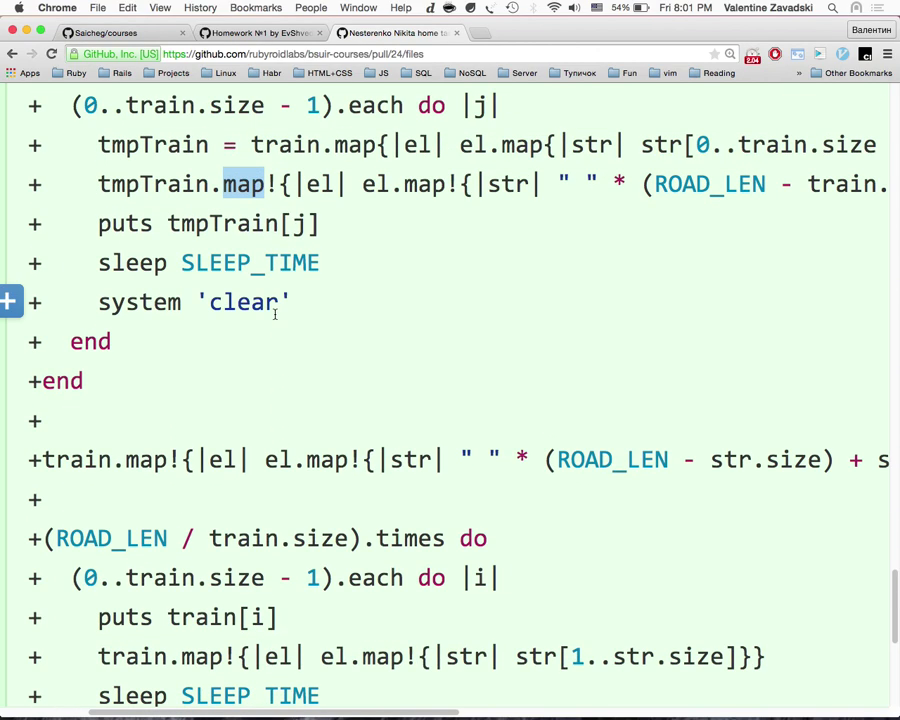
scroll(275, 313, "down", 2)
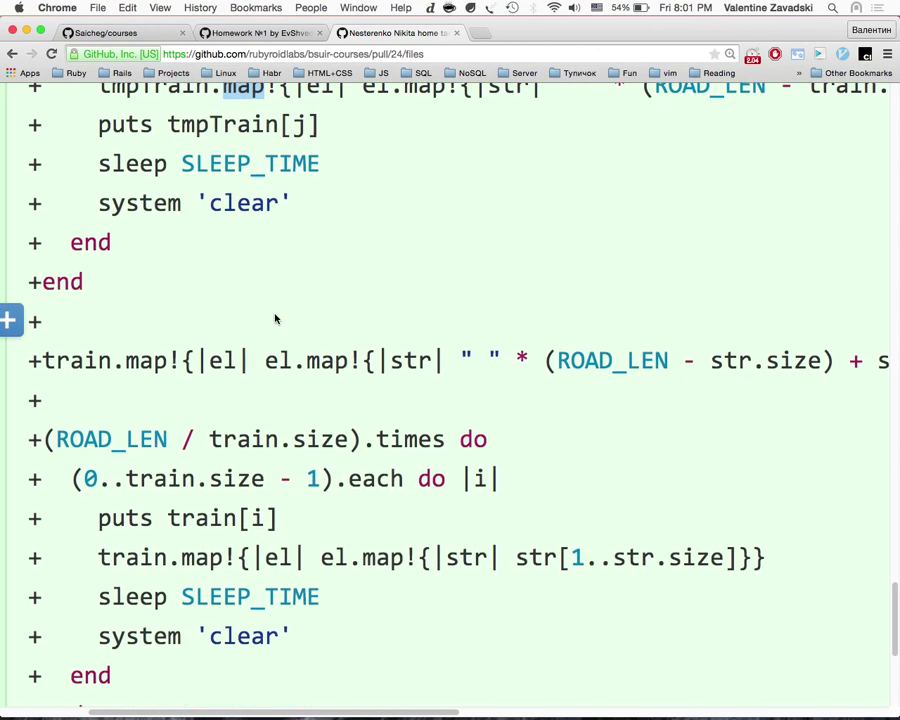
scroll(276, 318, "down", 4)
scroll(276, 319, "up", 3)
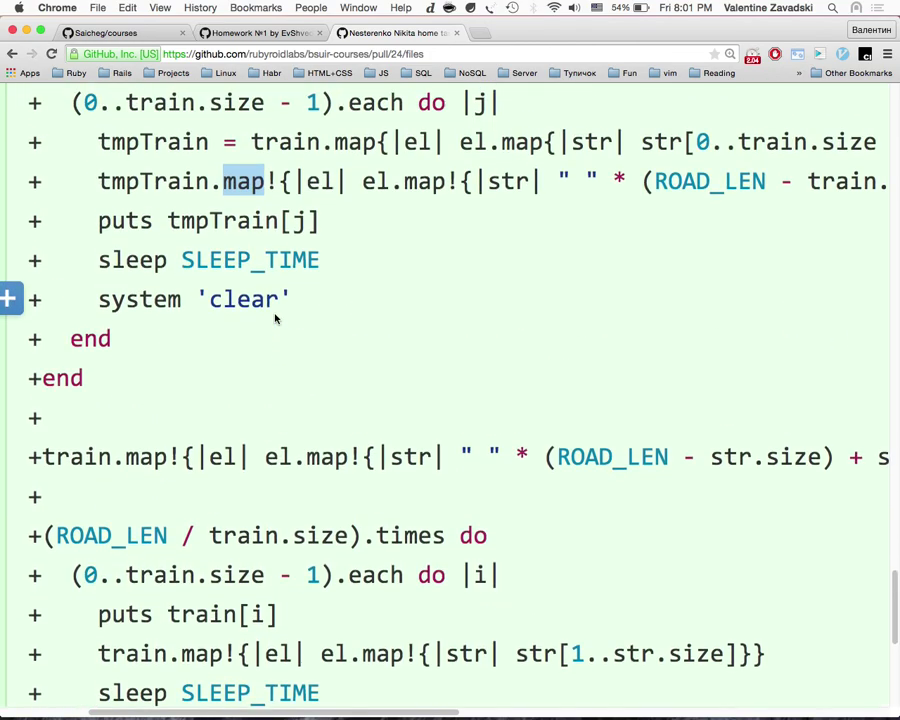
scroll(276, 319, "down", 5)
scroll(276, 319, "up", 5)
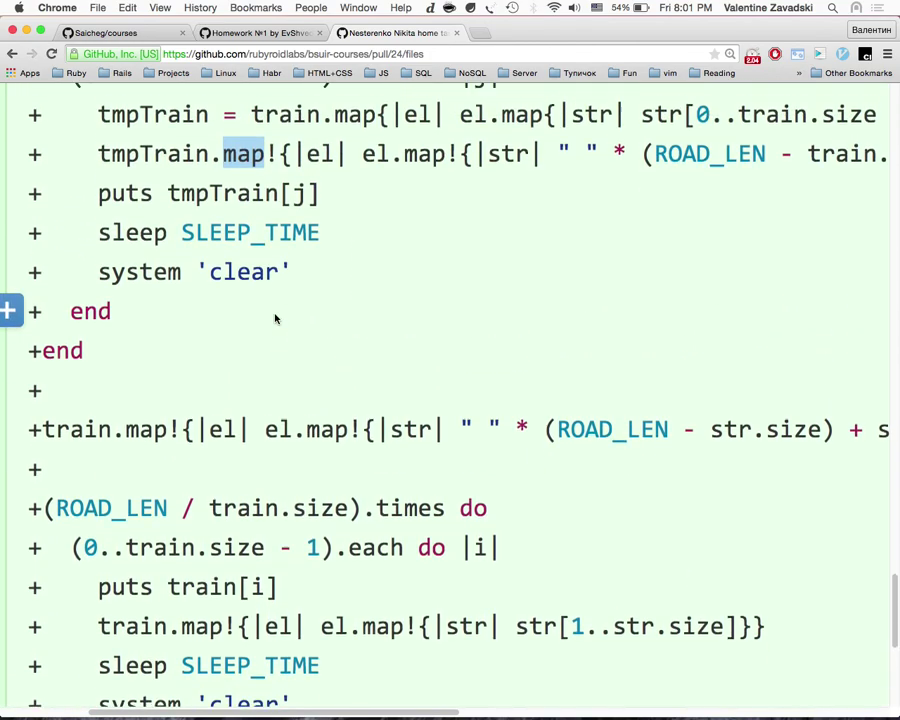
scroll(276, 319, "down", 4)
scroll(276, 319, "up", 4)
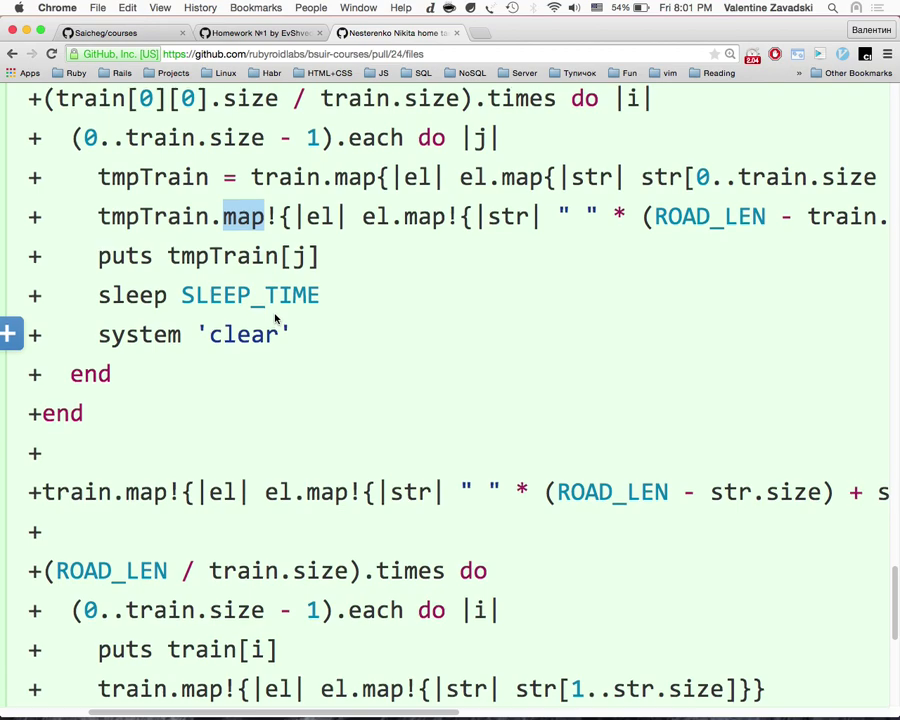
scroll(276, 319, "up", 10)
scroll(276, 319, "down", 9)
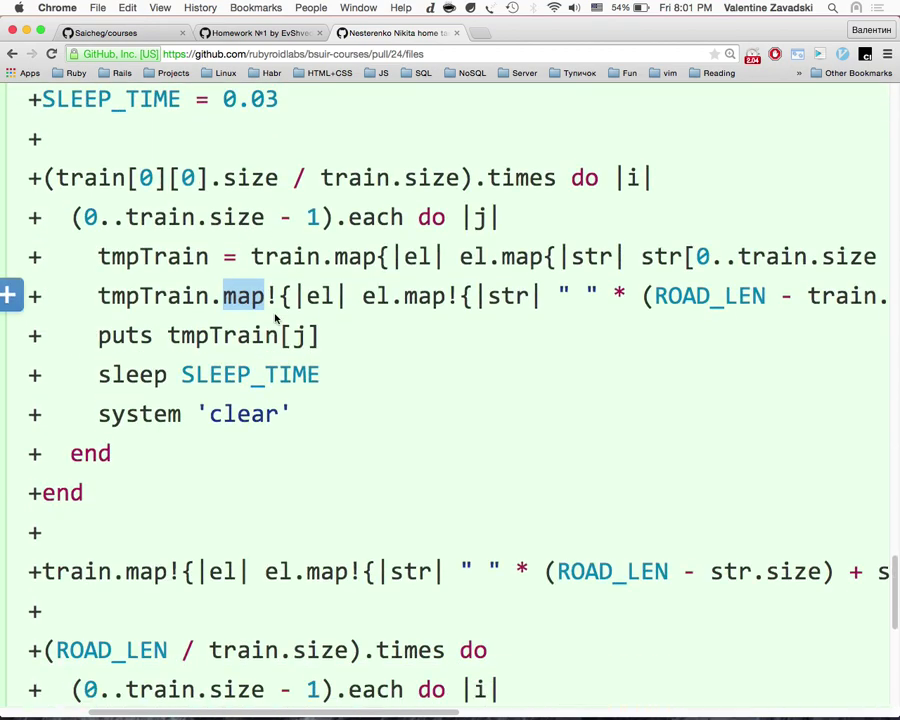
scroll(276, 319, "up", 1)
scroll(275, 313, "up", 1)
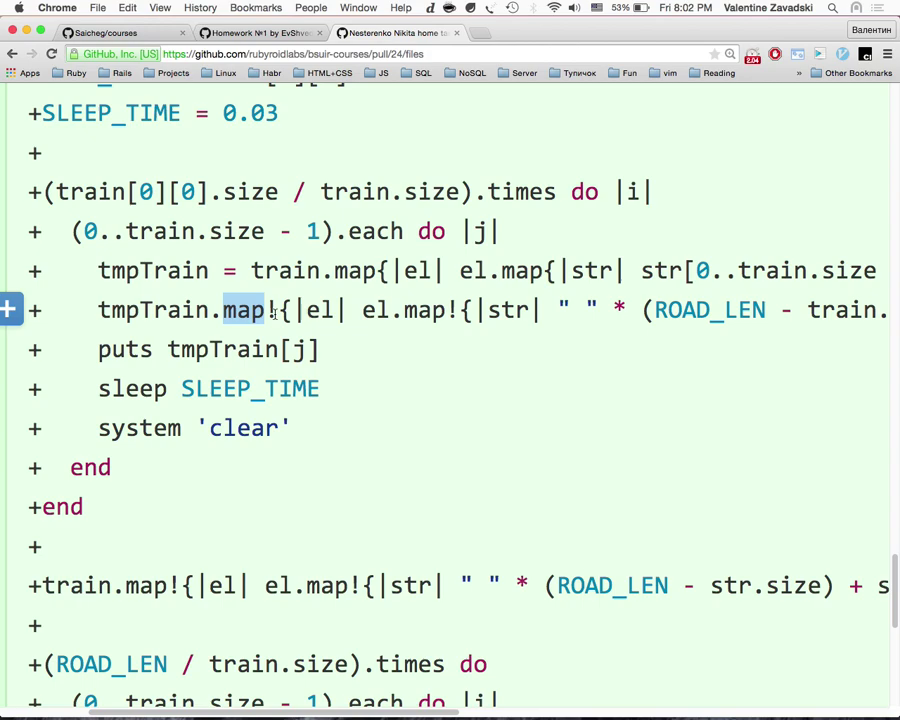
scroll(275, 313, "down", 3)
scroll(278, 326, "up", 3)
scroll(274, 314, "right", 10)
scroll(276, 318, "left", 3)
scroll(276, 318, "left", 10)
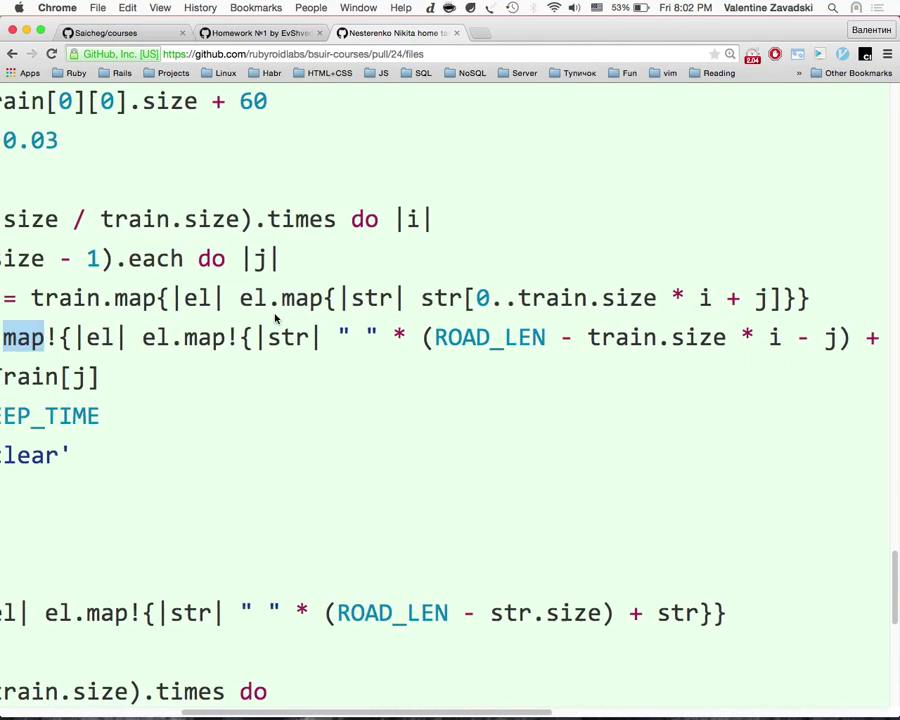
scroll(273, 316, "right", 3)
Step: Highlight map! on tmpTrain in line 72, zoom to 500%, then go to the terminal
left_click(554, 346)
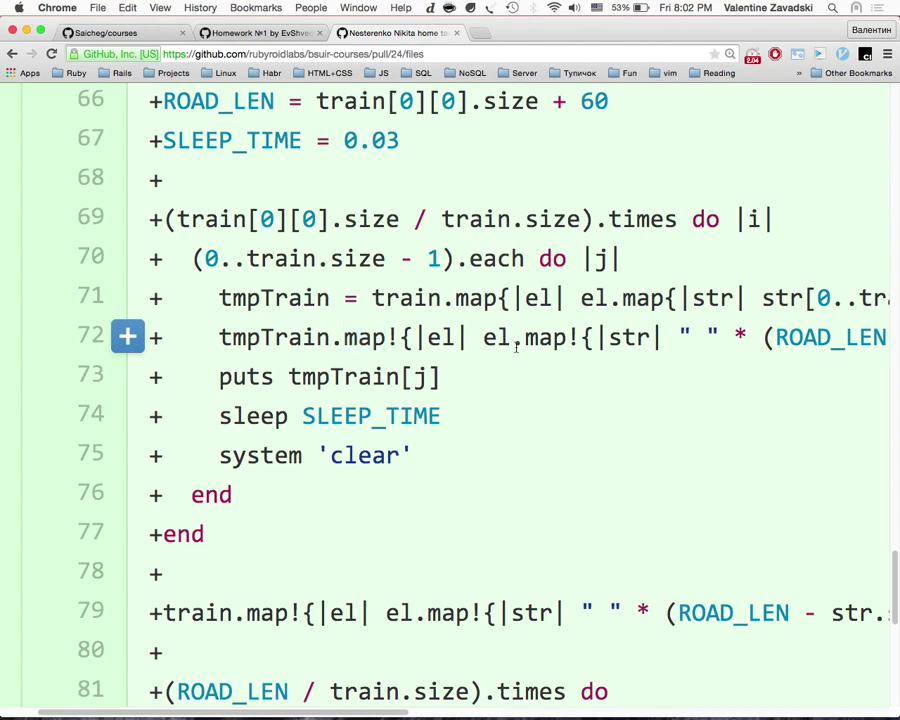
left_click_drag(399, 337, 345, 332)
left_click_drag(399, 337, 345, 338)
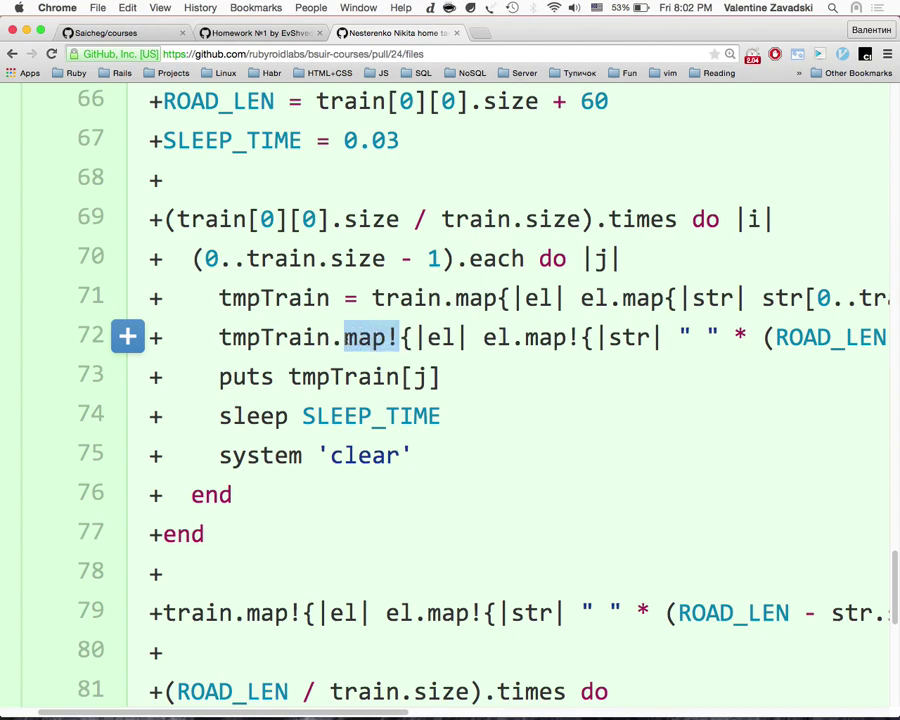
key("super+equal")
key("super+equal")
scroll(347, 344, "down", 15)
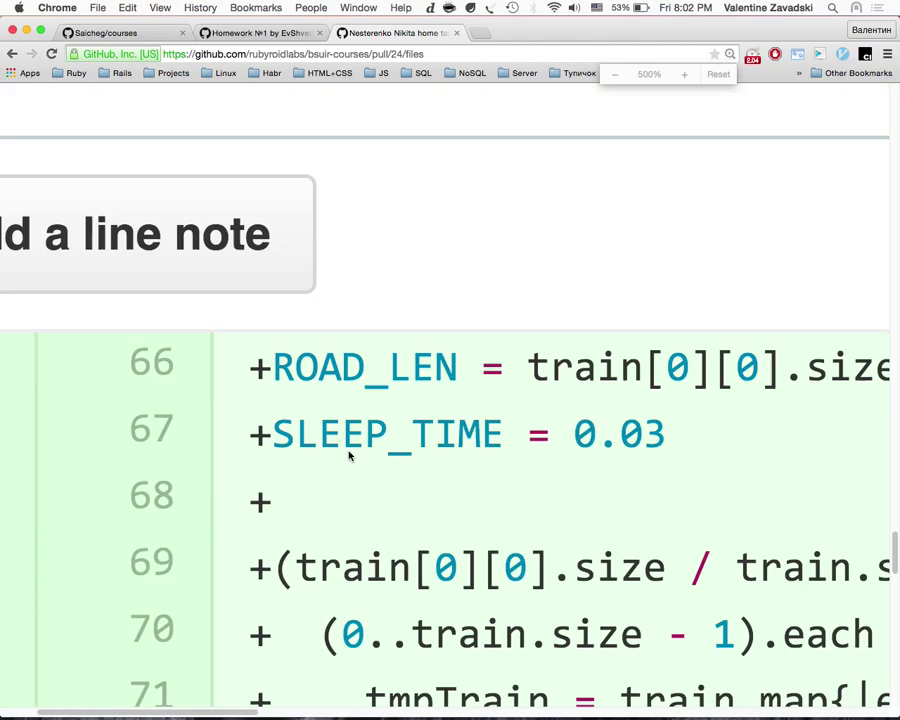
scroll(346, 450, "up", 3)
scroll(357, 427, "right", 3)
left_click_drag(289, 380, 199, 377)
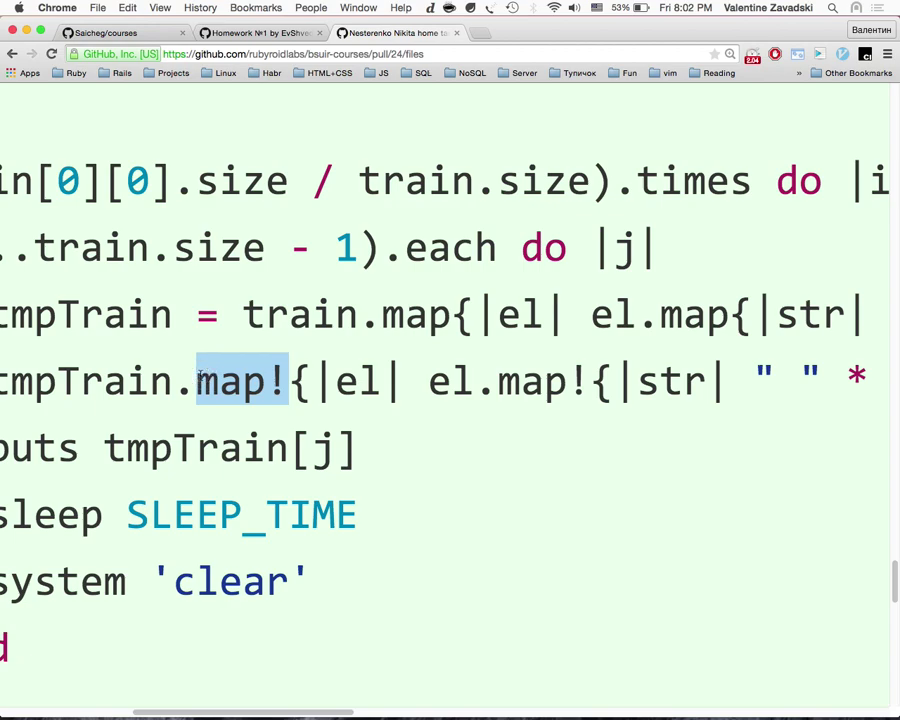
key("ctrl+Right")
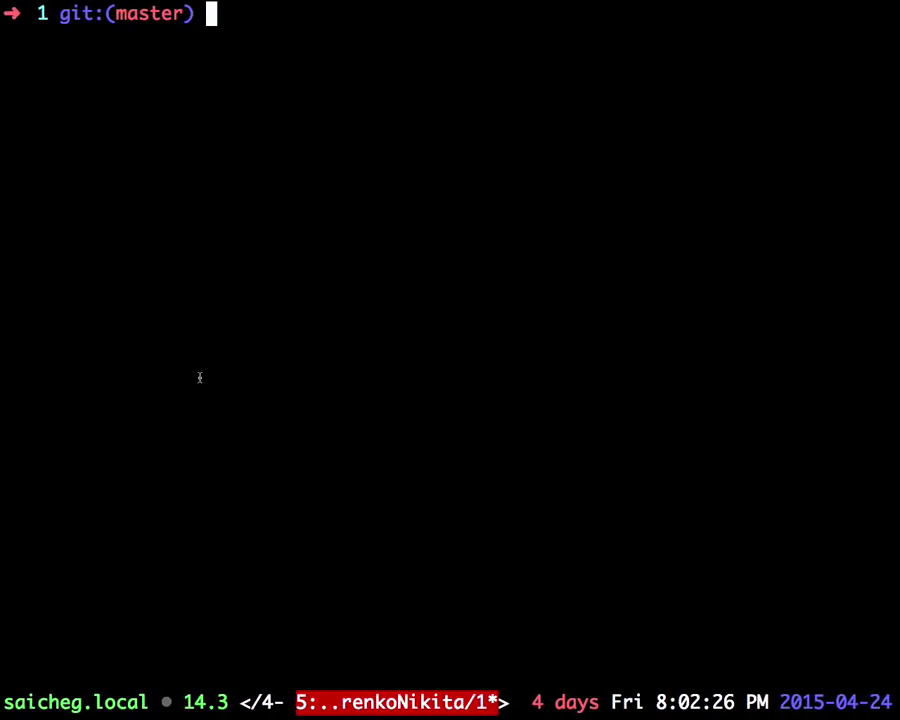
Step: Start irb and assign arr = [1,2,3]
type("irb")
key("Return")
type("arr =")
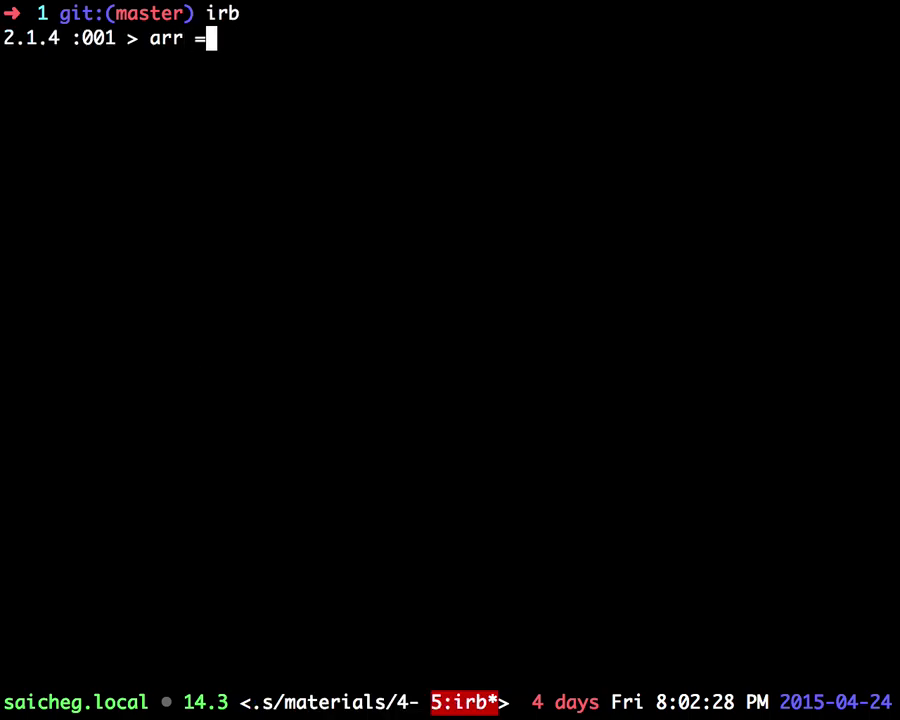
type(" [1,2,3]")
key("Return")
Step: Run arr.map { |a| a+1 }, then print arr to show it stays [1, 2, 3]
type("arr.map { |")
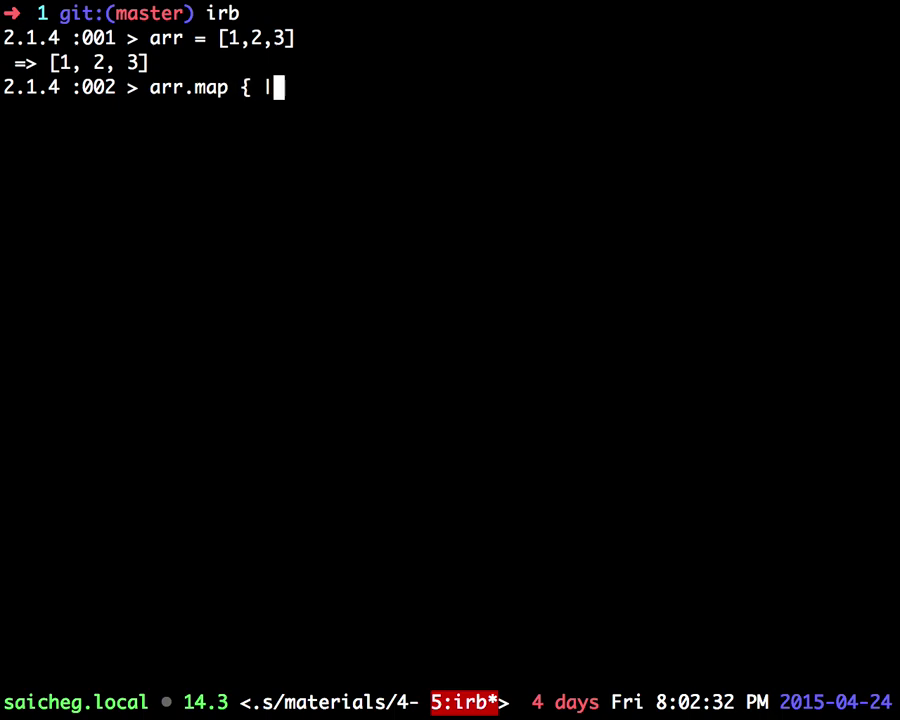
type("a a")
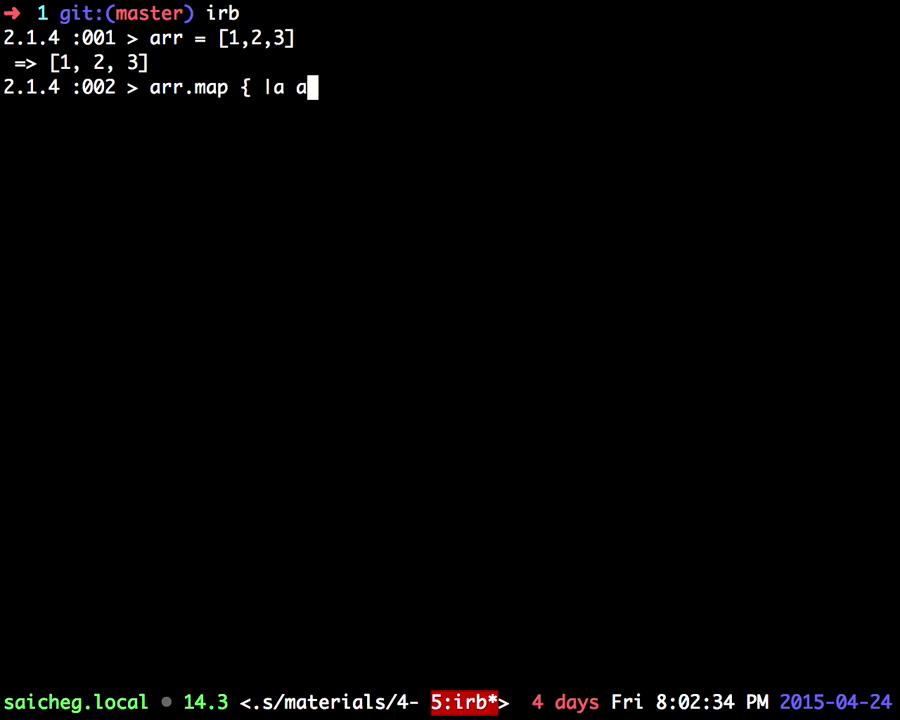
key("BackSpace")
key("BackSpace")
type("| a+1 }")
key("Return")
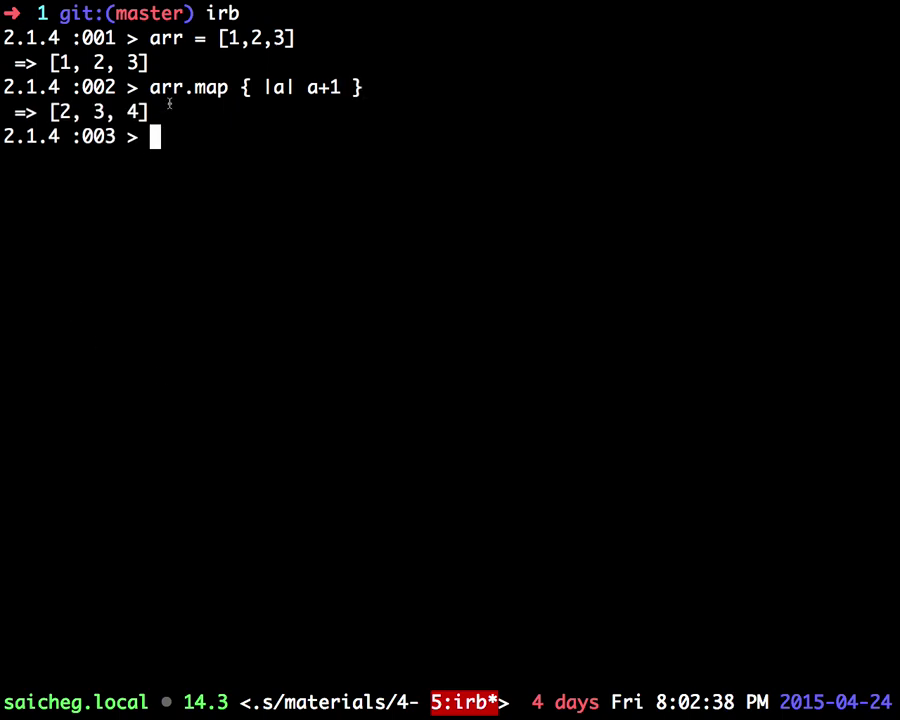
key("Up")
key("BackSpace")
key("BackSpace")
key("BackSpace")
key("BackSpace")
key("BackSpace")
key("BackSpace")
key("BackSpace")
key("BackSpace")
key("BackSpace")
key("BackSpace")
key("BackSpace")
key("BackSpace")
key("BackSpace")
key("BackSpace")
key("BackSpace")
key("BackSpace")
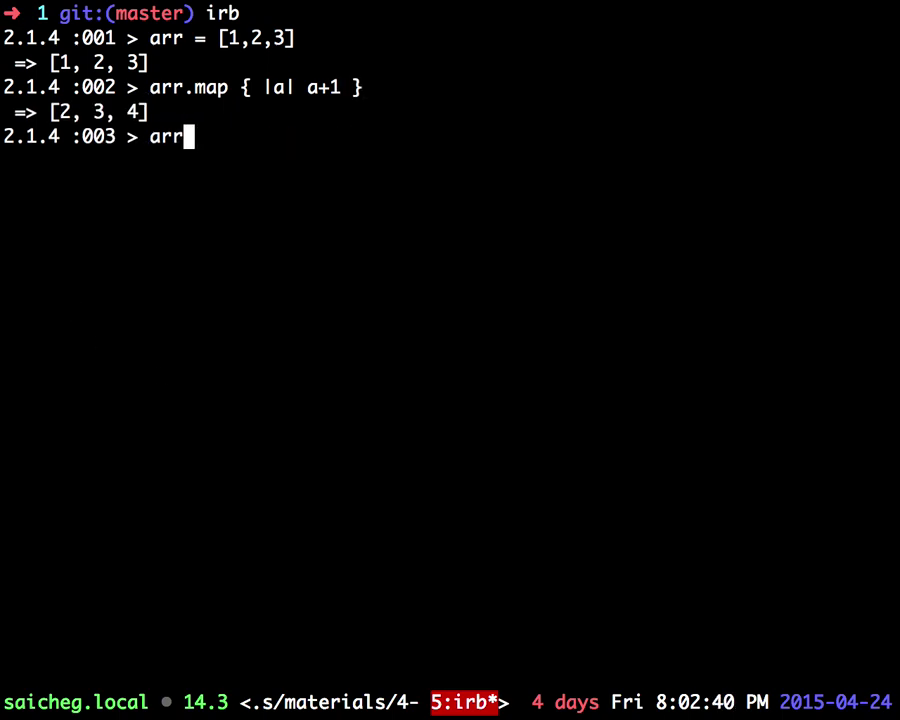
key("Return")
Step: Run arr.map! { |a| a+1 }, then print arr to show it became [2, 3, 4]
key("Up")
key("Up")
key("Left")
key("Left")
key("Left")
key("Left")
key("Left")
key("Left")
key("Left")
key("Left")
key("Left")
key("Left")
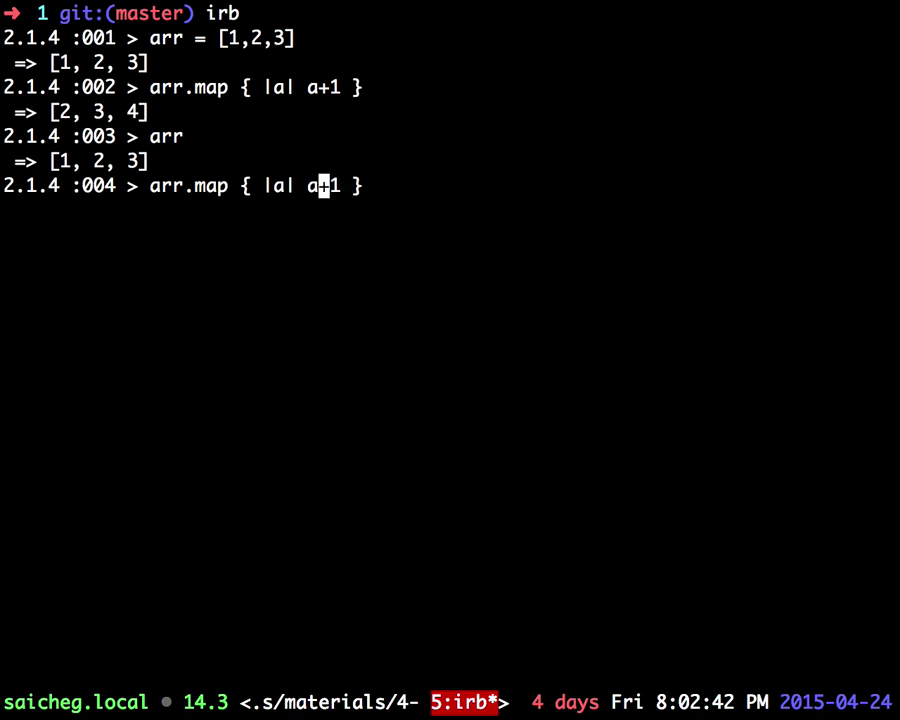
key("Left")
key("Left")
type("!")
key("Return")
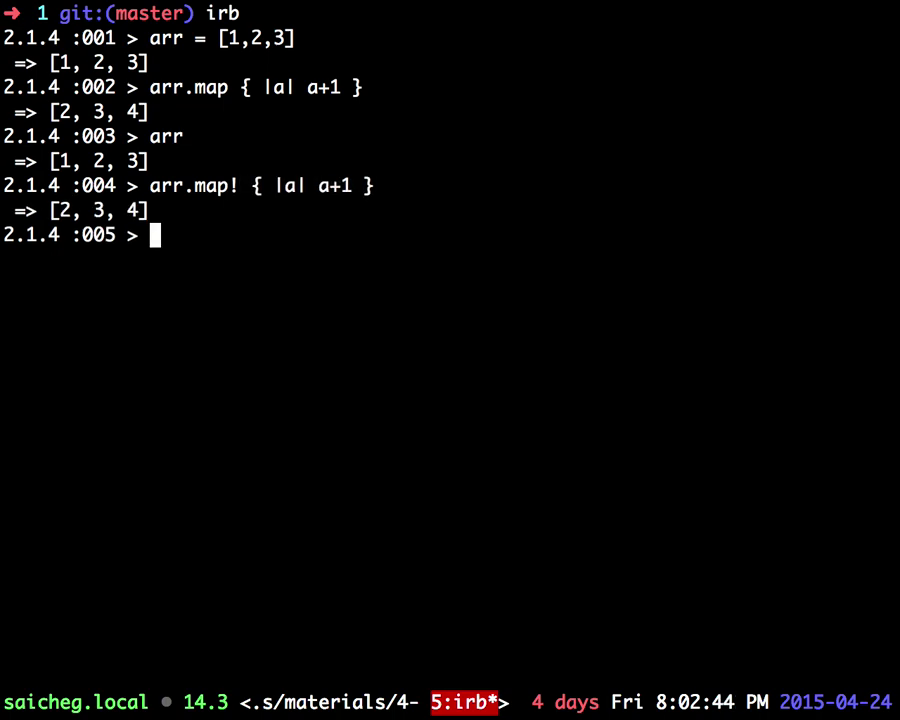
type("arr")
key("Return")
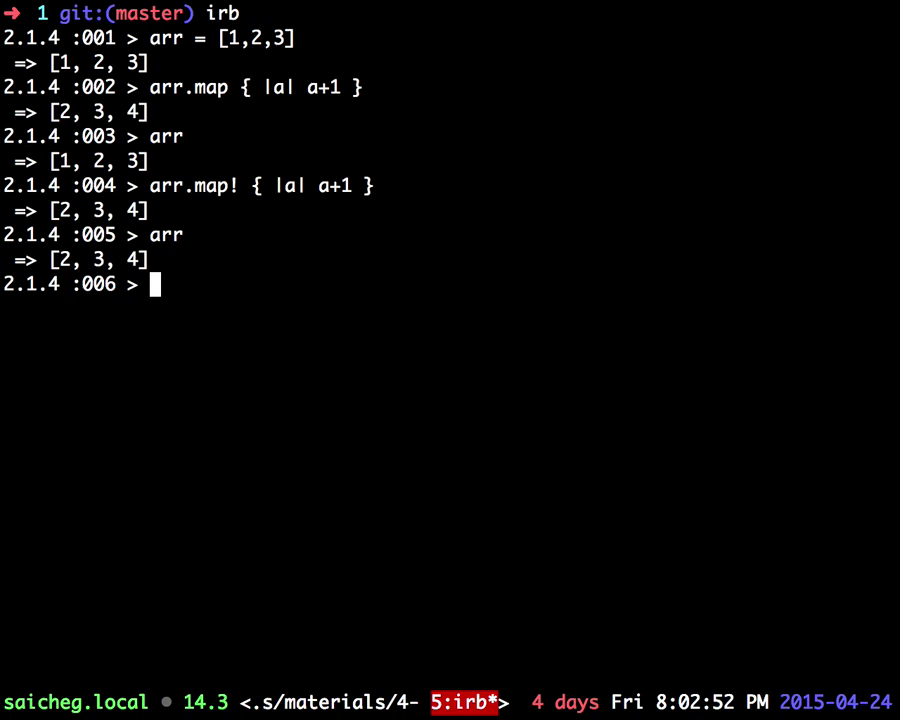
Step: Highlight the map and map! commands and the bang in irb to explain them
left_click_drag(150, 87, 216, 168)
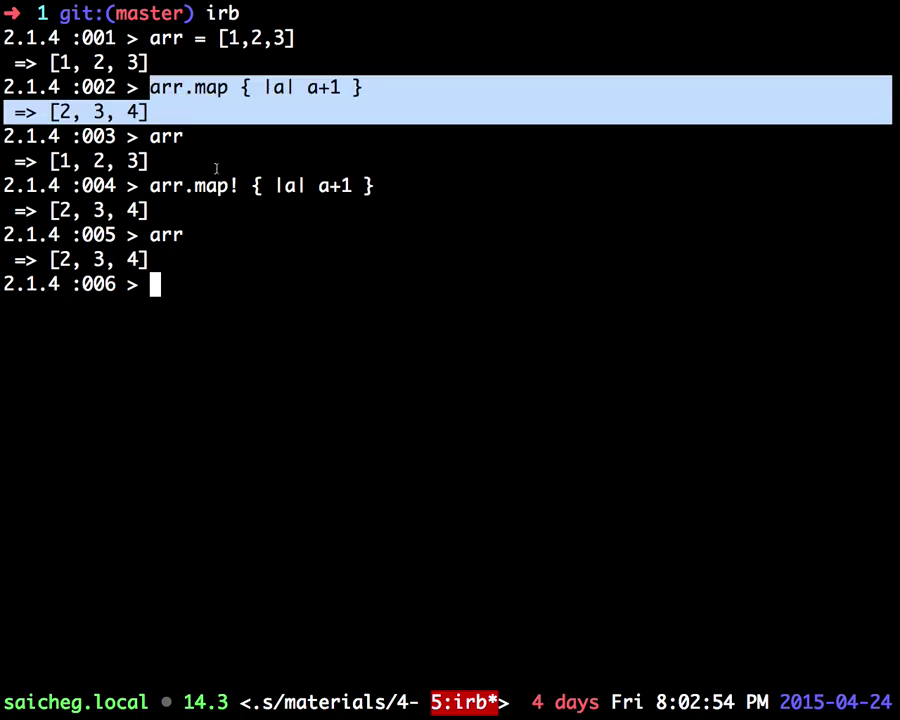
triple_click(172, 197)
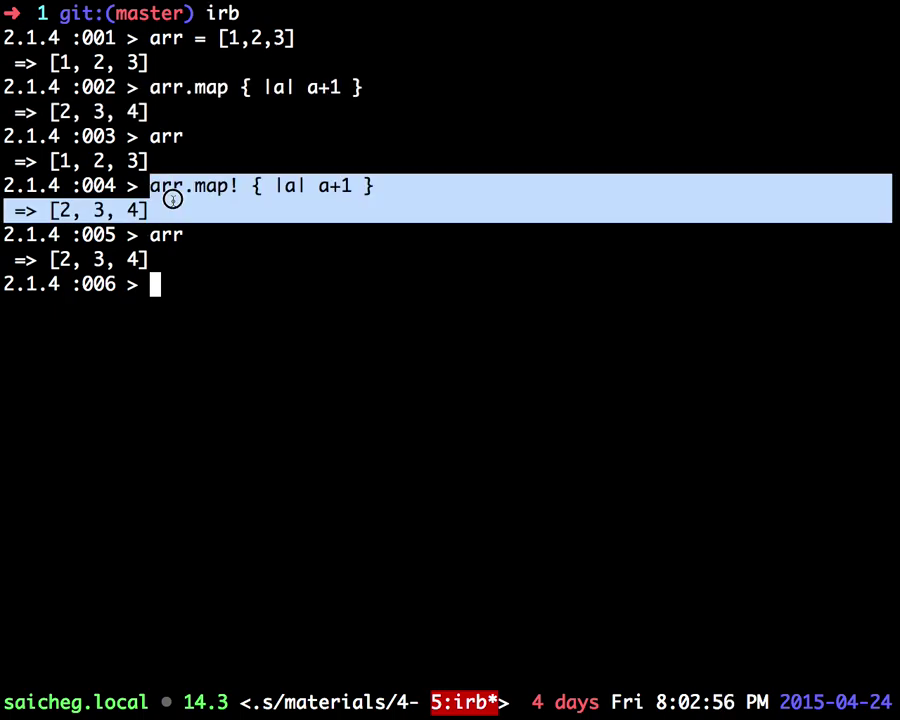
double_click(150, 185)
left_click(150, 185)
left_click_drag(150, 185, 375, 186)
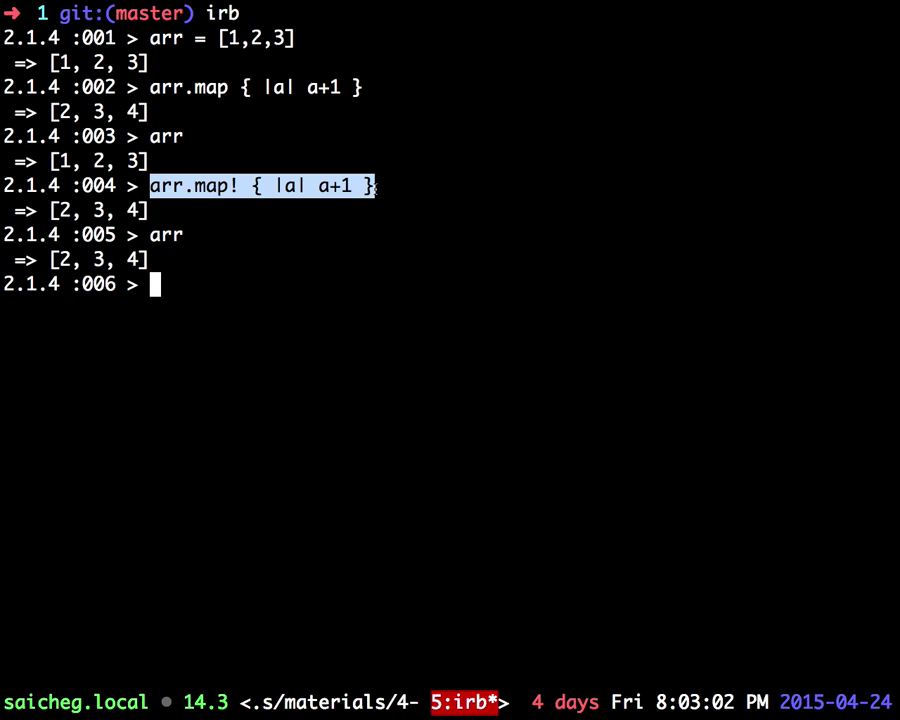
left_click(228, 184)
double_click(232, 184)
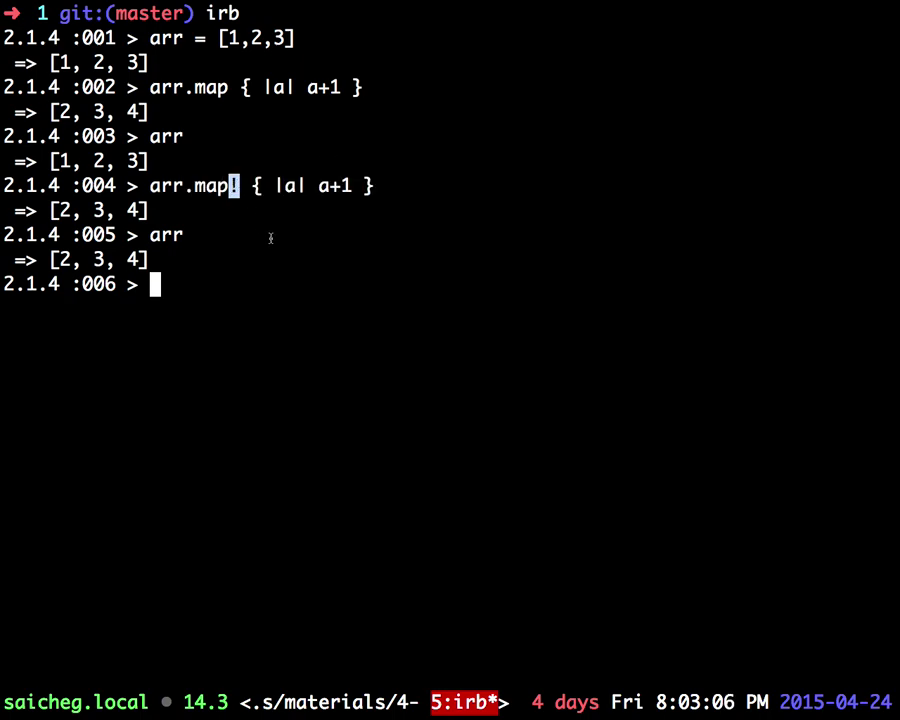
left_click(236, 186)
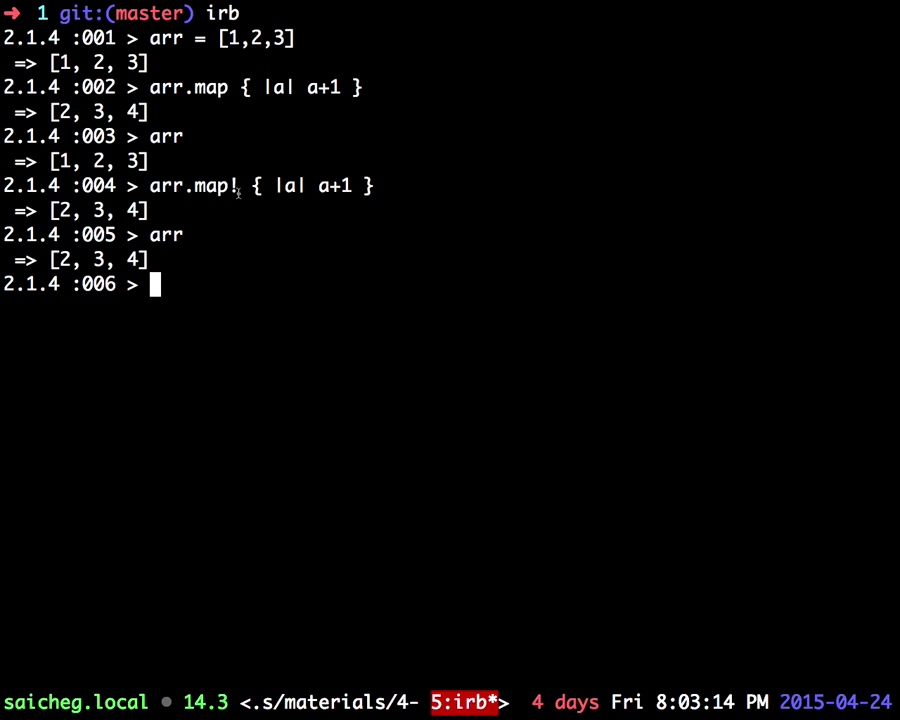
Step: Briefly check the GitHub code, then evaluate arr.nil? in irb, which returns false
key("ctrl+Left")
key("ctrl+Right")
type("ar")
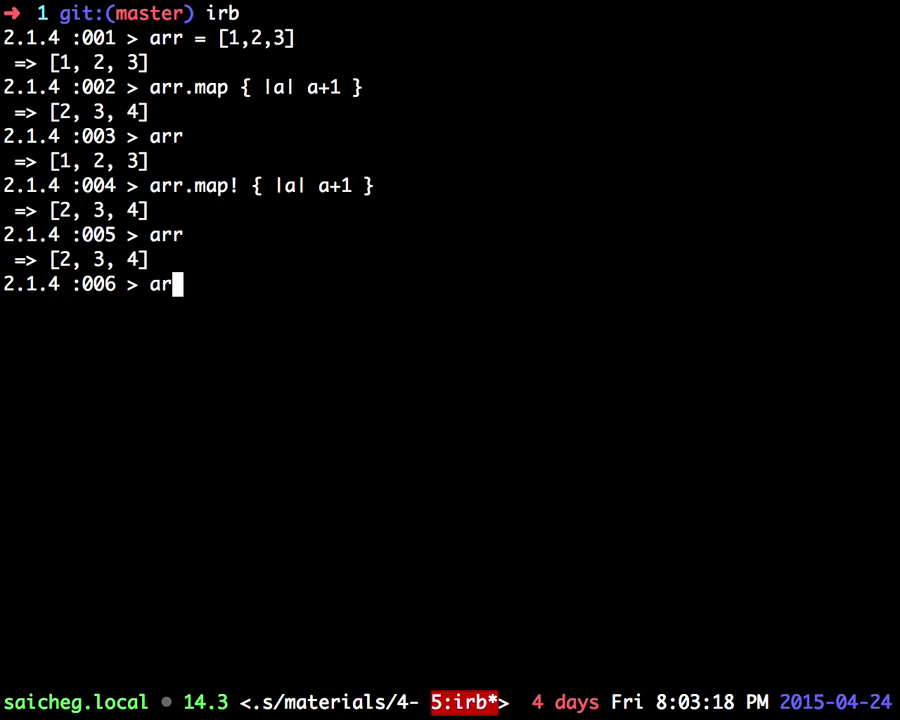
type("r.nil?")
key("Return")
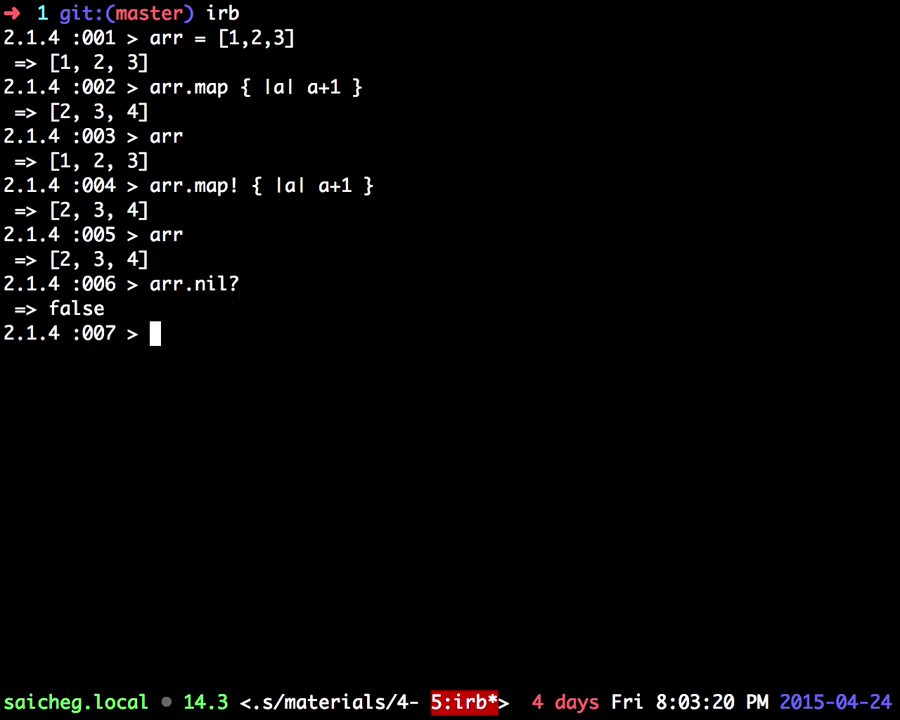
Step: Return to the train.rb diff and scroll to its final lines 79–88
key("ctrl+Left")
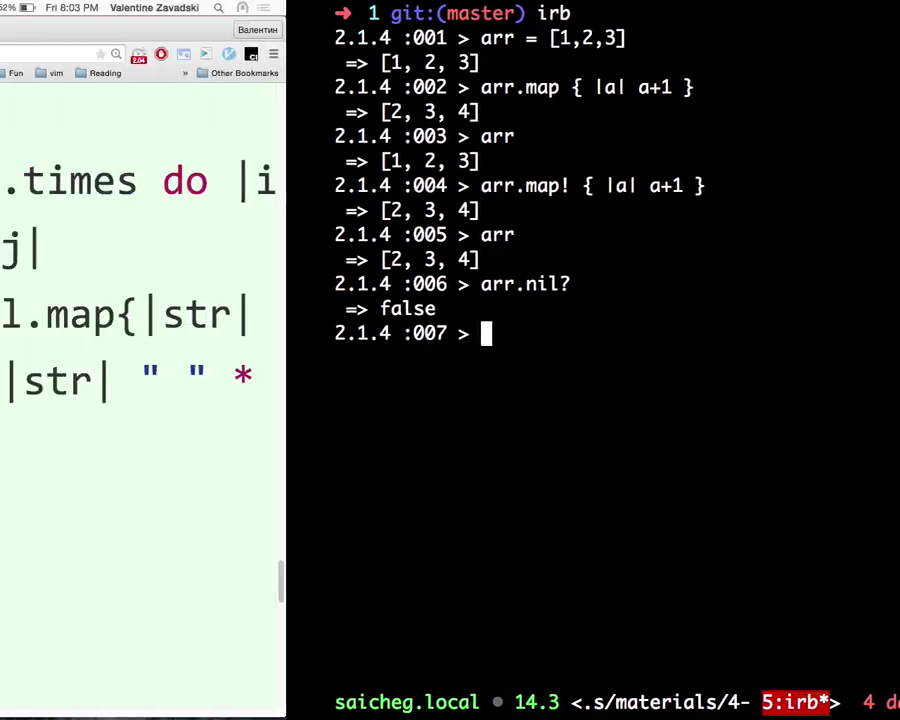
scroll(206, 338, "down", 2)
scroll(206, 336, "left", 5)
scroll(206, 336, "down", 5)
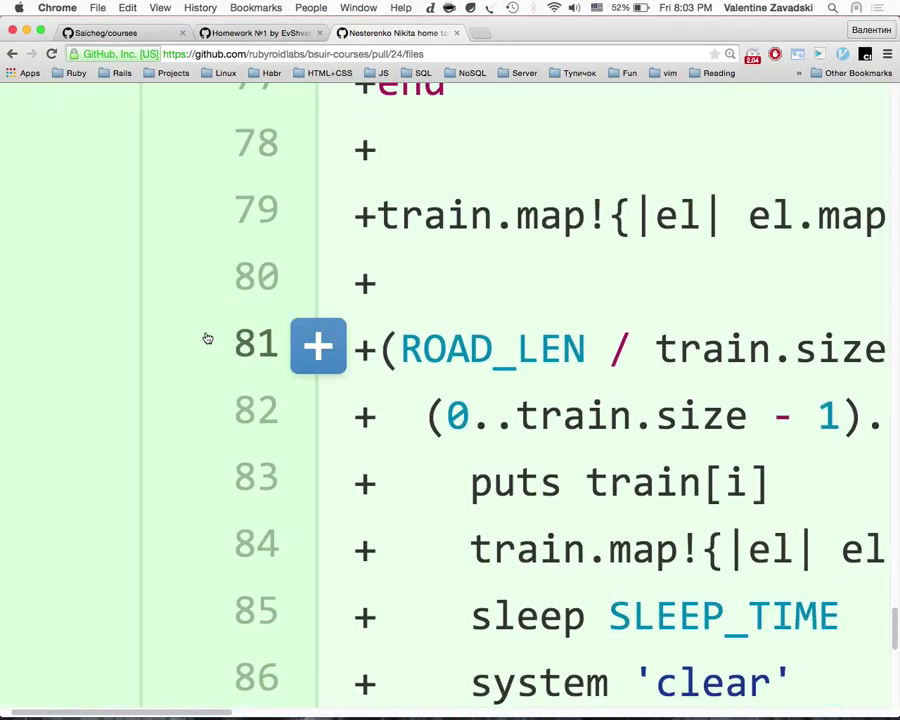
scroll(206, 336, "right", 5)
scroll(206, 334, "left", 1)
key("super+minus")
scroll(190, 380, "down", 3)
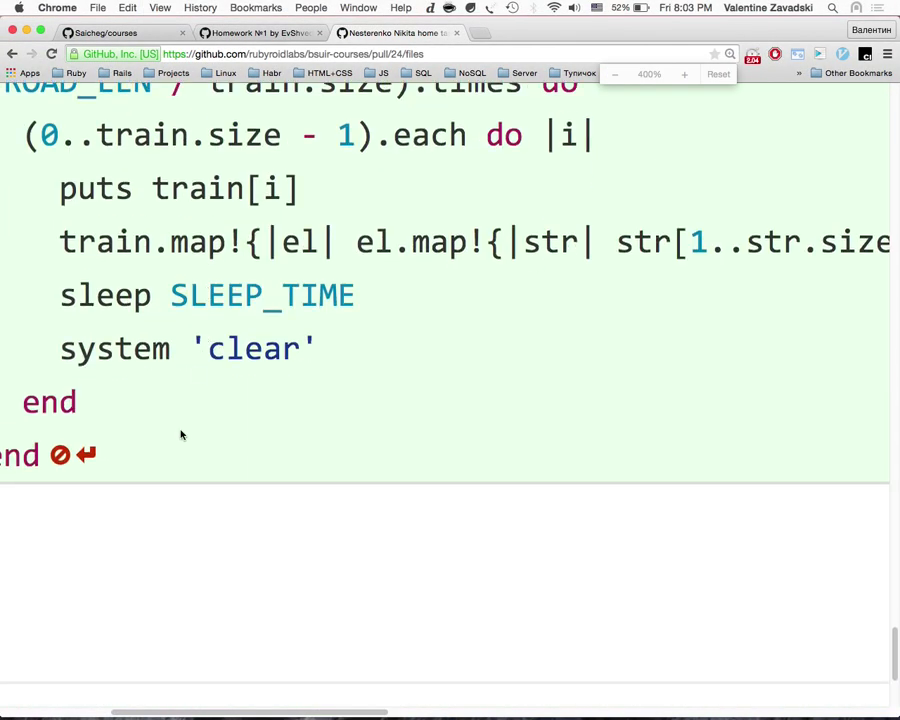
key("super+equal")
scroll(230, 453, "left", 1)
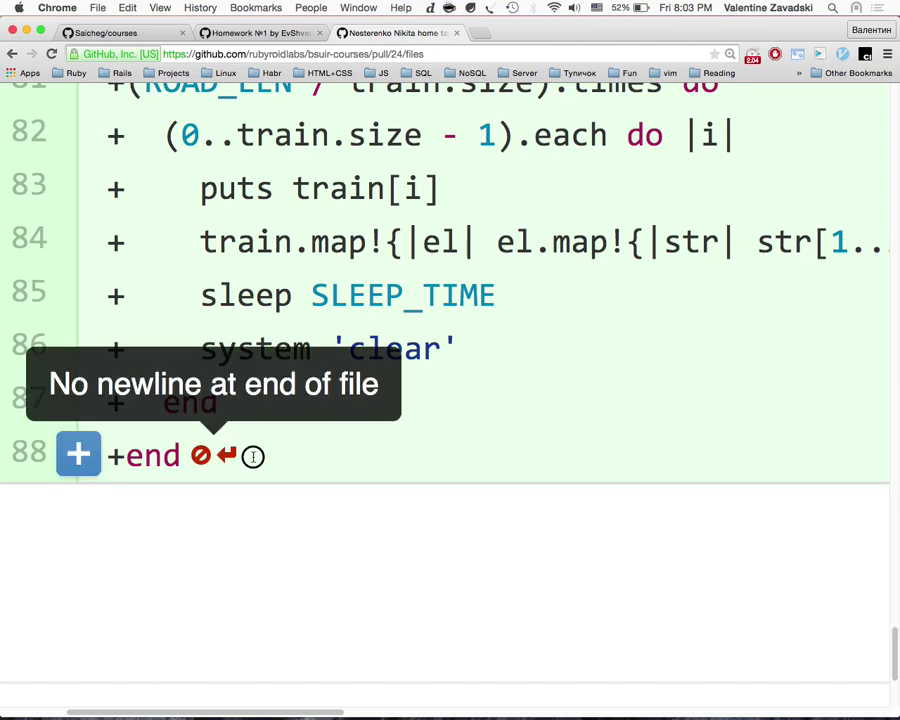
Step: Point out the missing trailing newline after the final end on line 88, zooming to 300%
left_click_drag(248, 459, 203, 460)
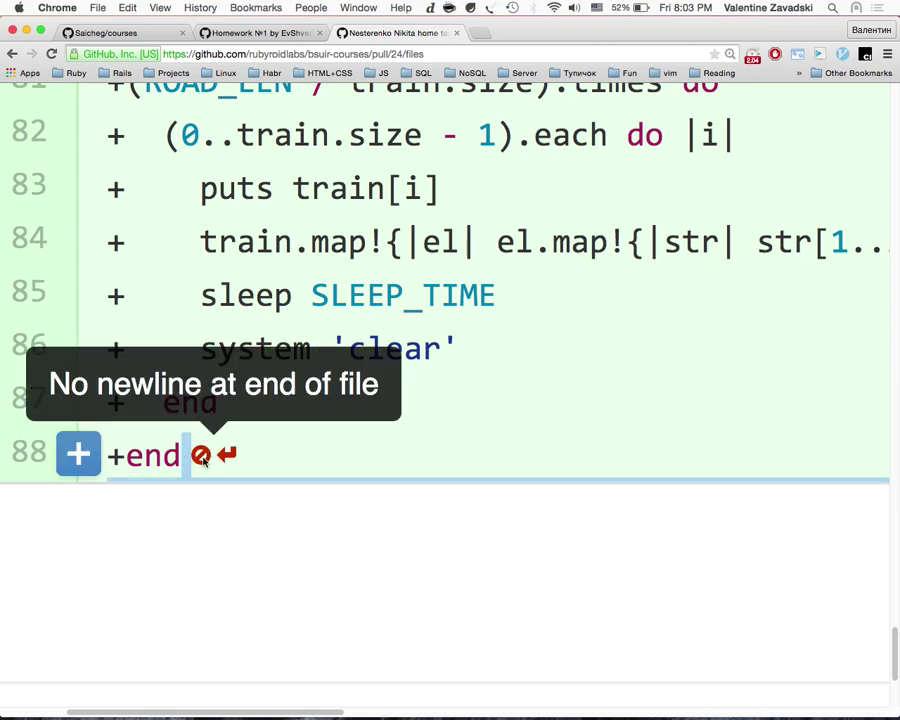
key("super+minus")
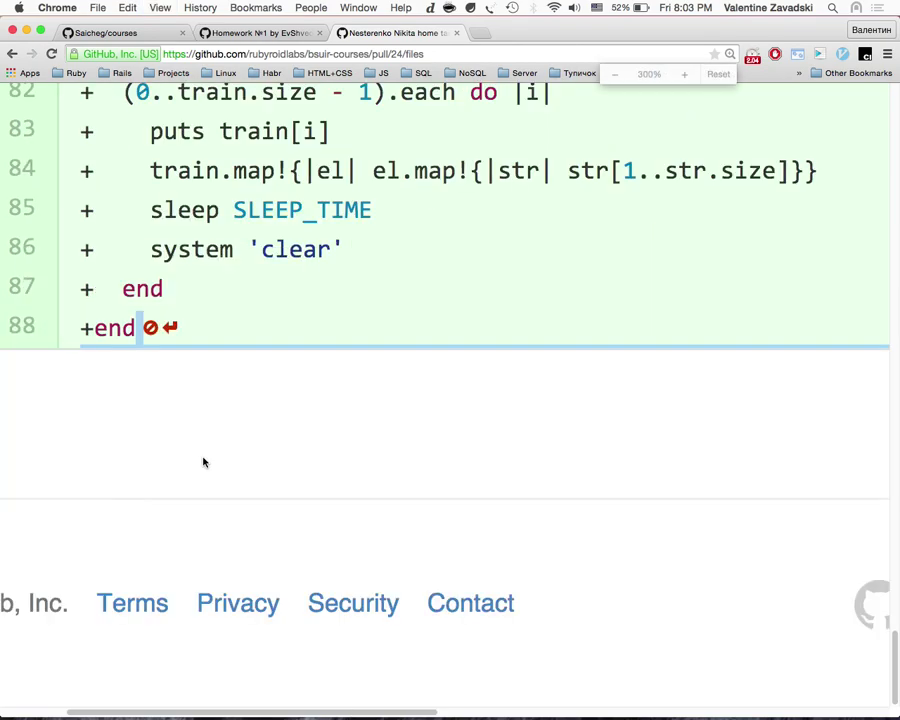
scroll(203, 460, "up", 3)
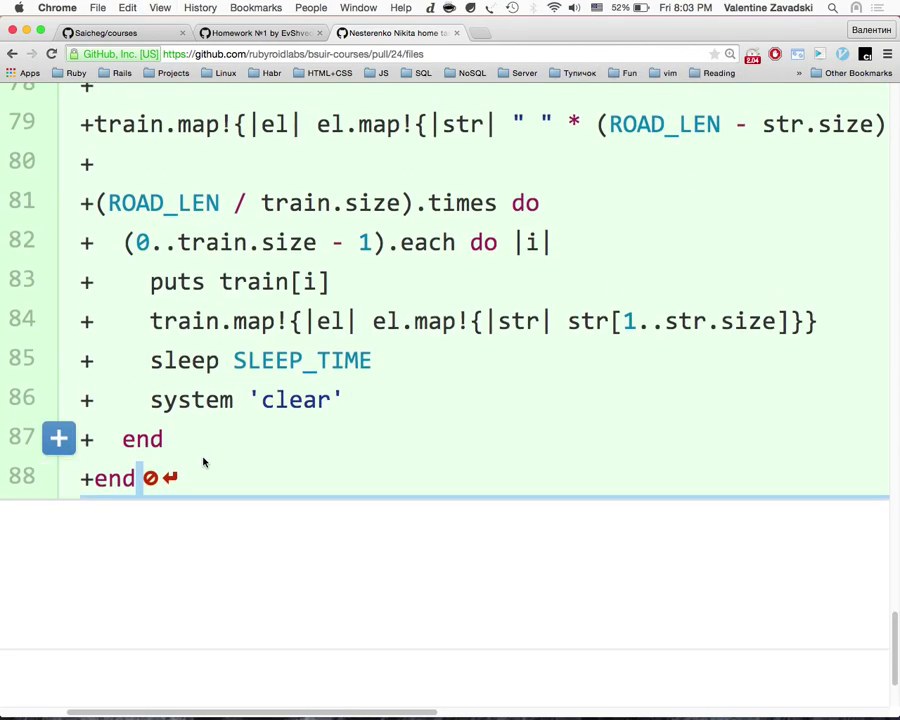
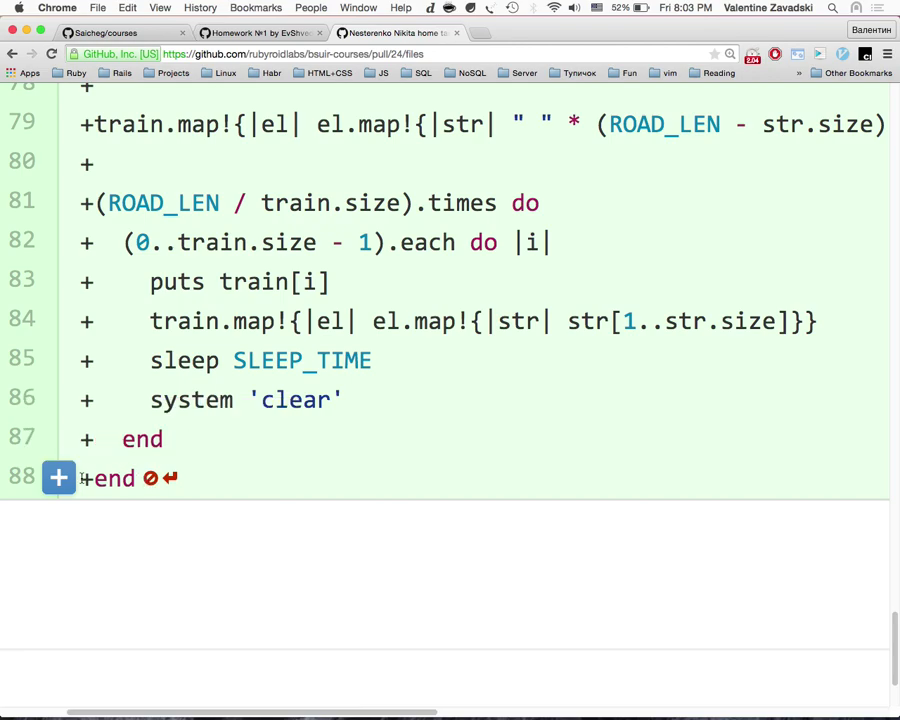
Step: Select and deselect the word end on line 88 of the train.rb diff
left_click_drag(92, 478, 131, 478)
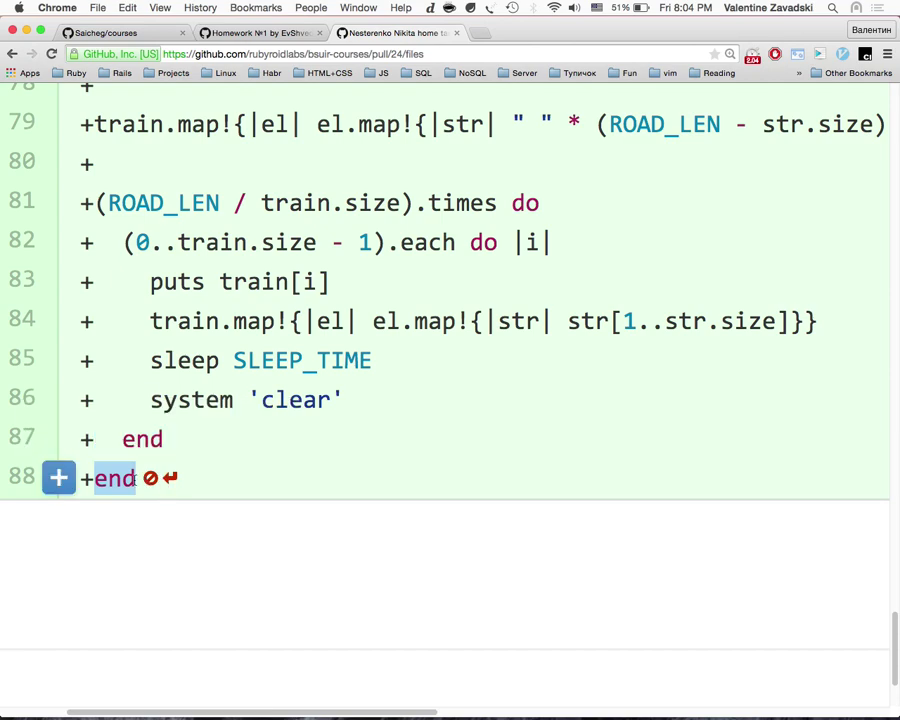
left_click(145, 506)
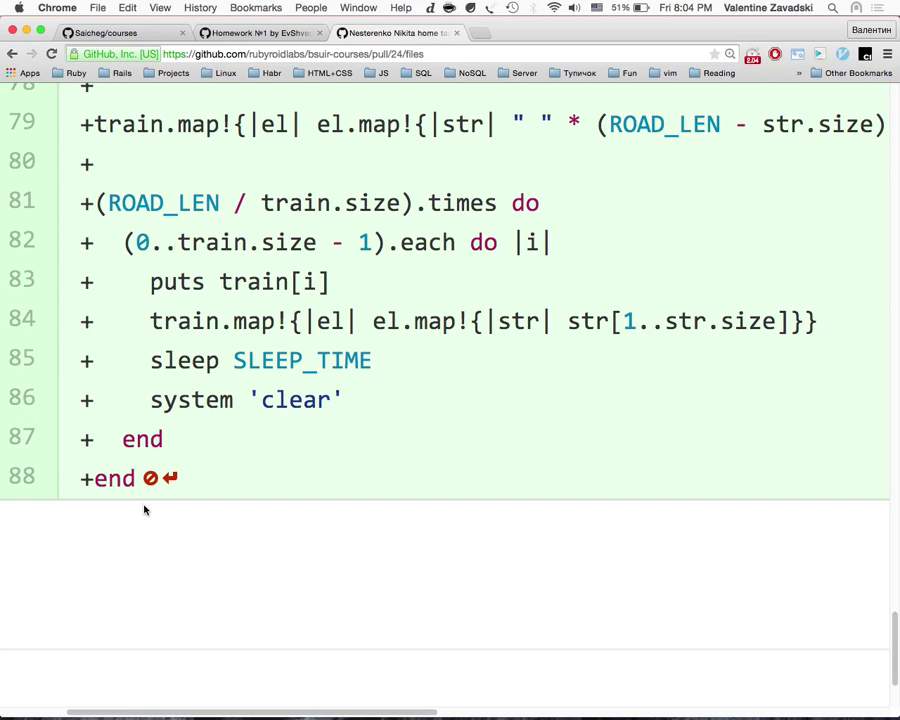
double_click(117, 478)
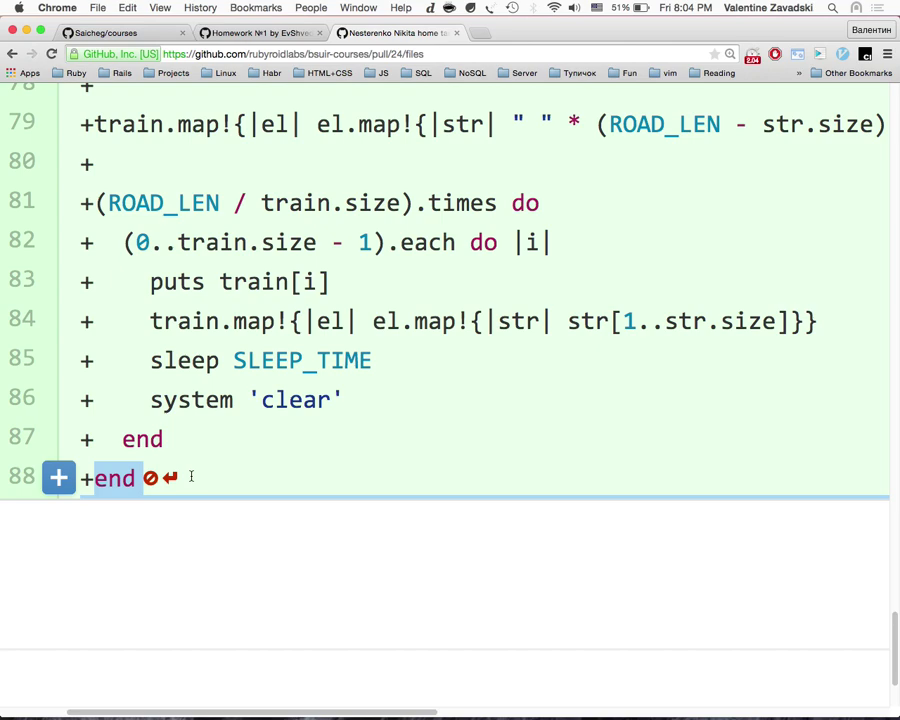
left_click(148, 478)
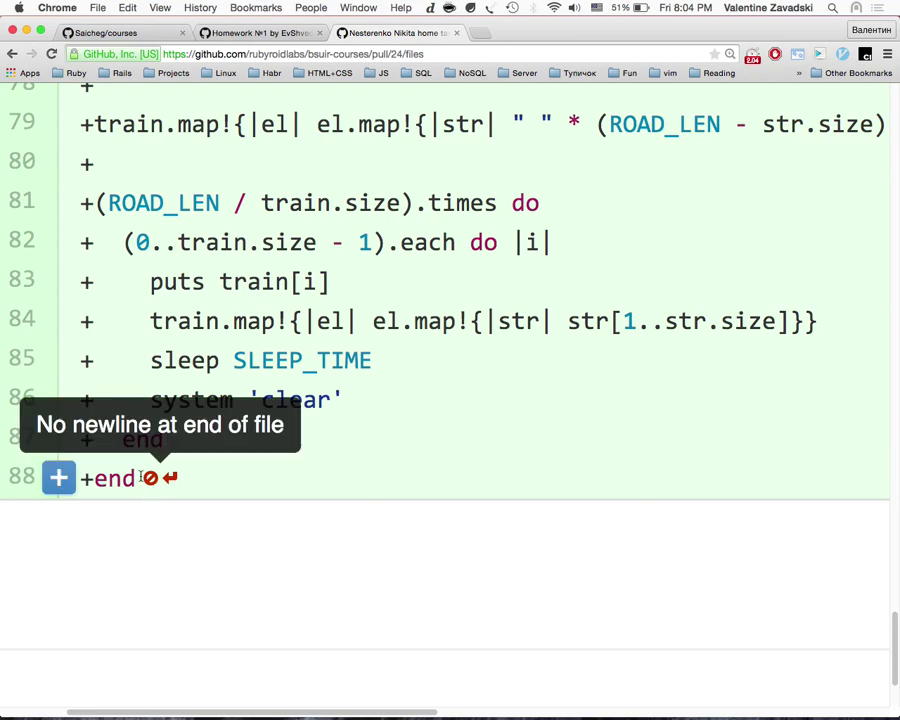
left_click_drag(140, 478, 164, 476)
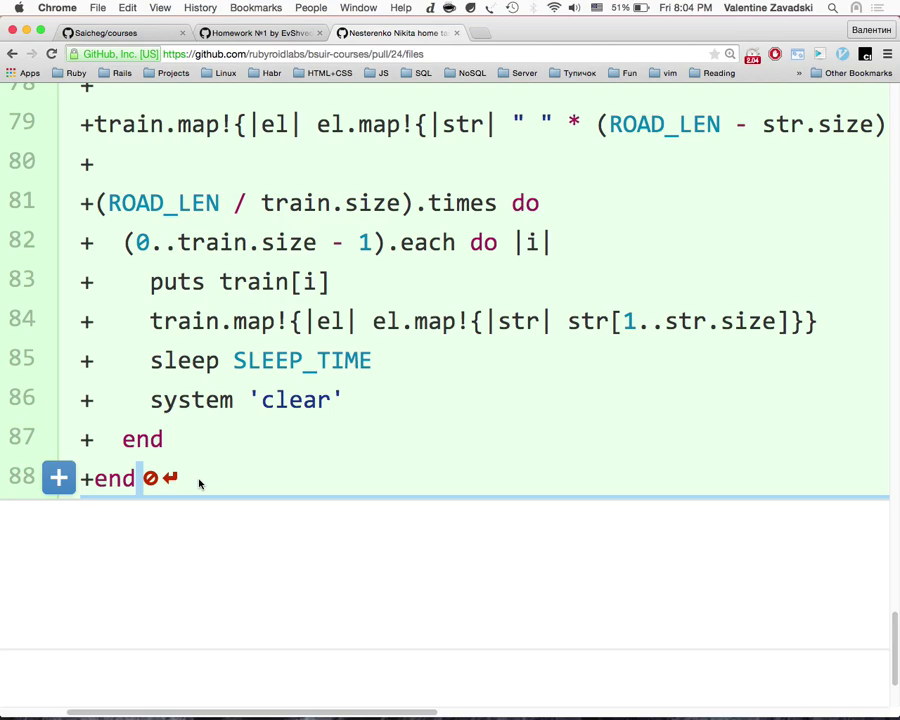
right_click(199, 484)
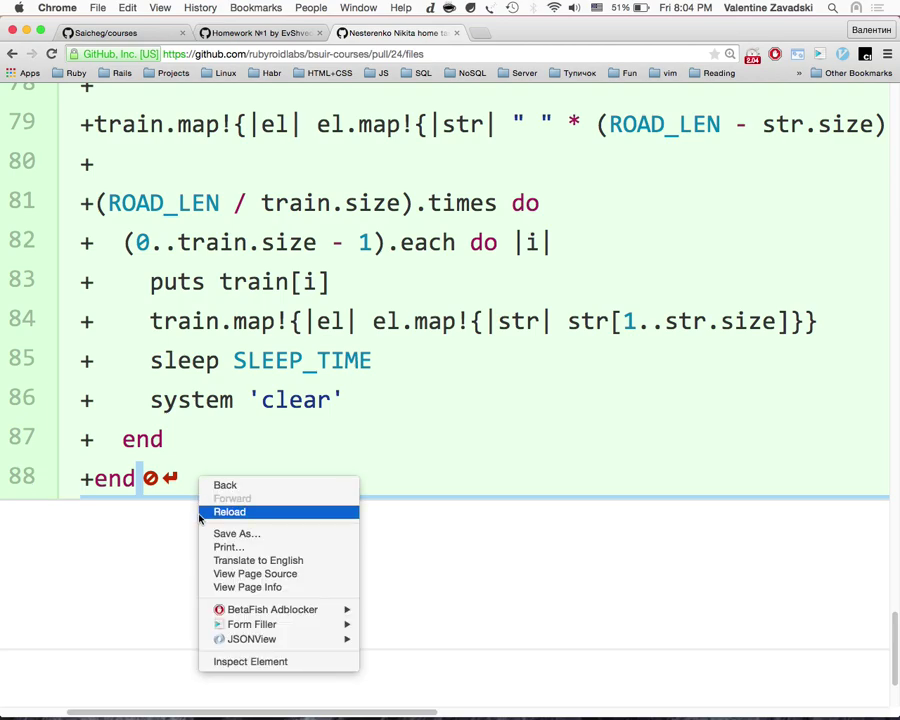
left_click(177, 506)
Step: Scroll through the train.rb diff, selecting code around lines 69–70 and then clearing it
scroll(177, 506, "up", 3)
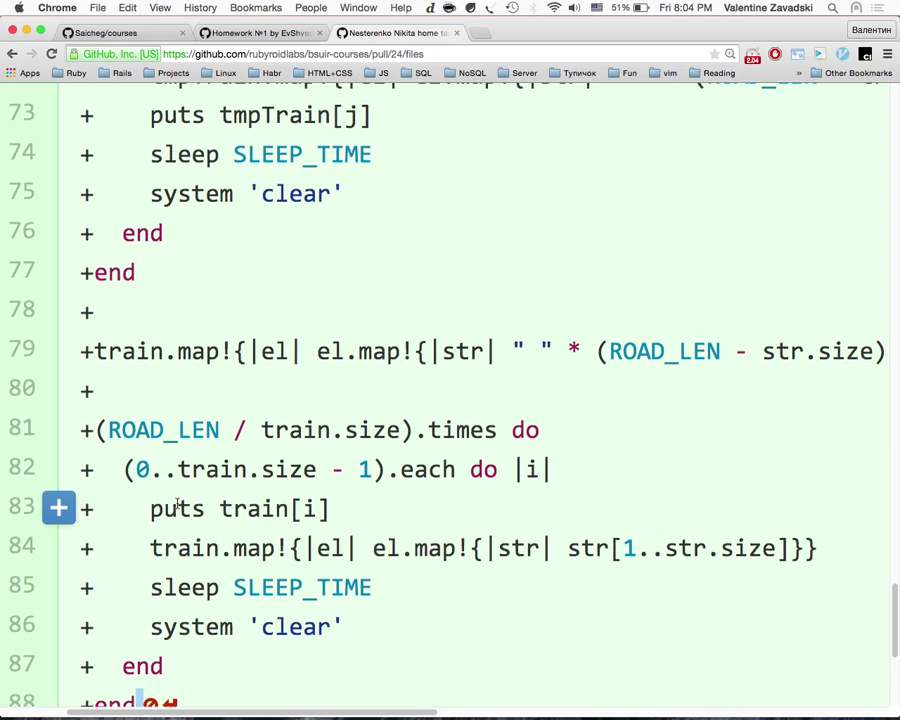
scroll(176, 508, "down", 5)
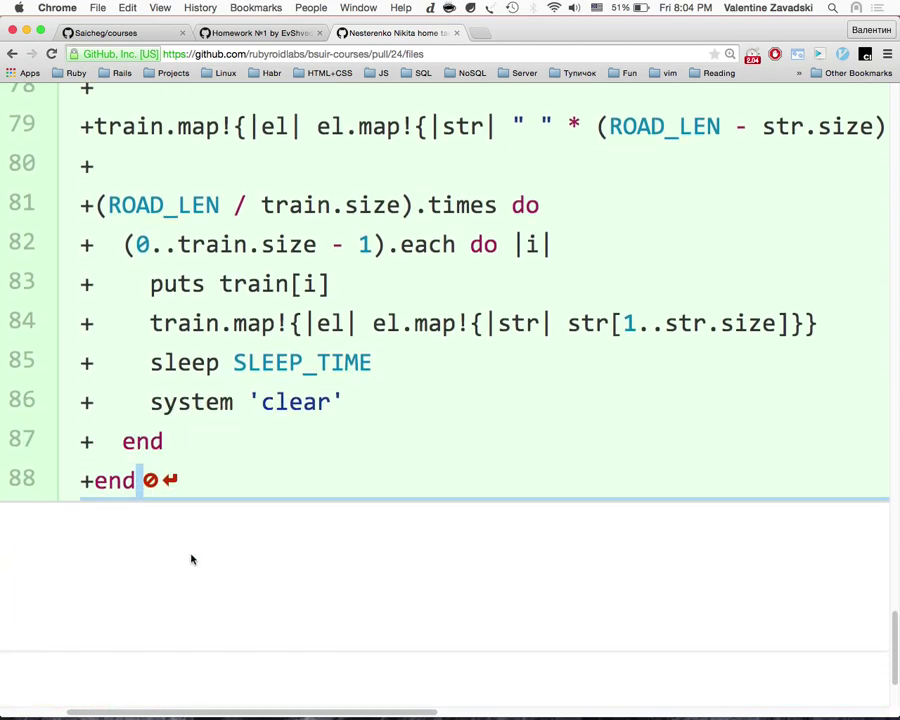
scroll(192, 556, "up", 2)
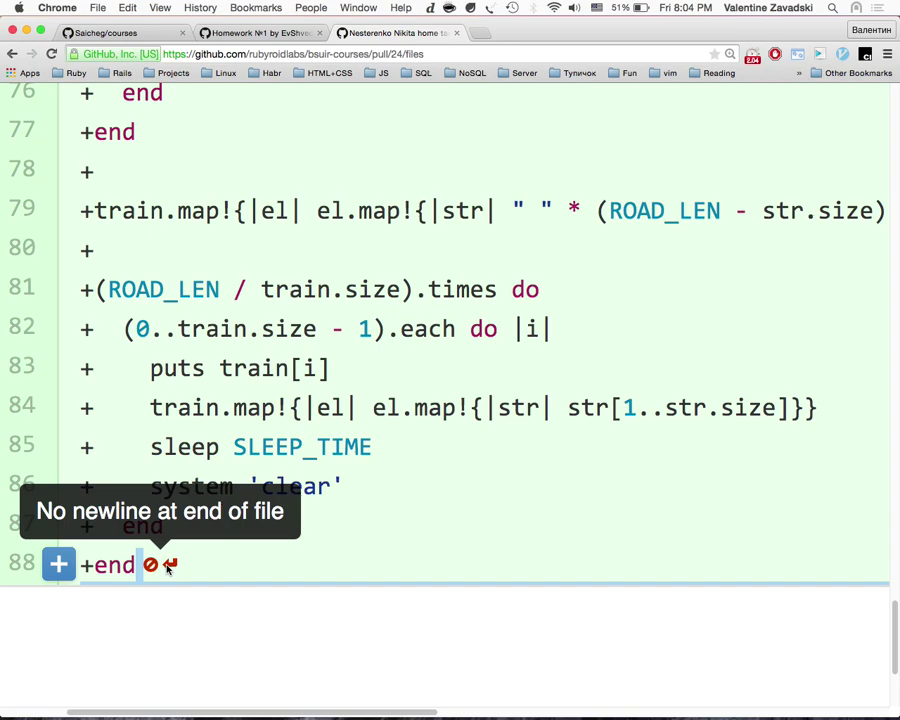
scroll(168, 568, "down", 1)
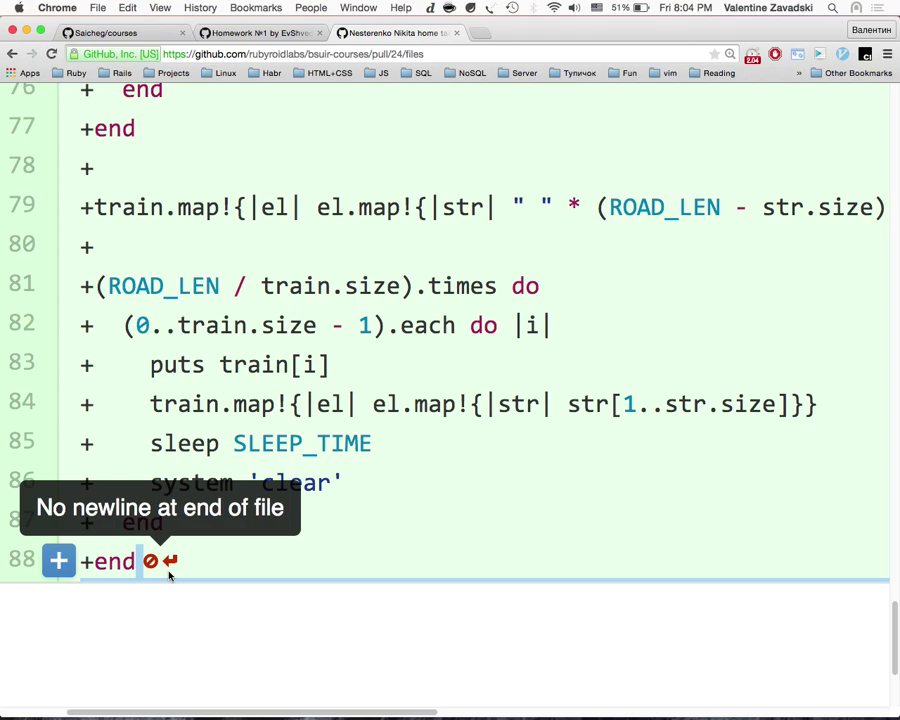
scroll(168, 575, "right", 3)
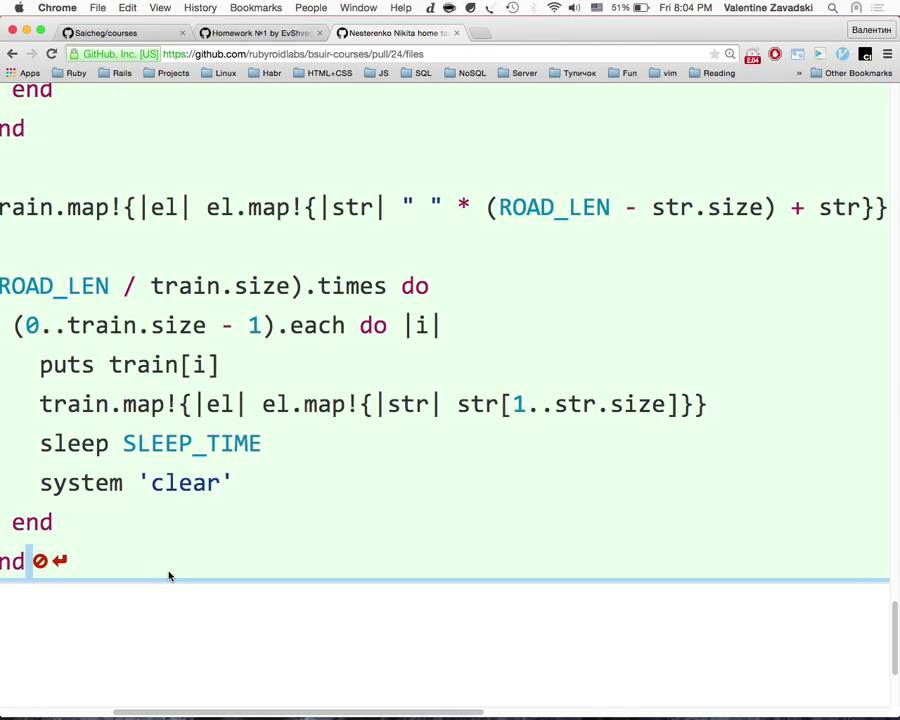
scroll(168, 575, "left", 2)
scroll(168, 575, "right", 2)
scroll(168, 575, "left", 6)
scroll(168, 572, "right", 2)
scroll(168, 572, "right", 1)
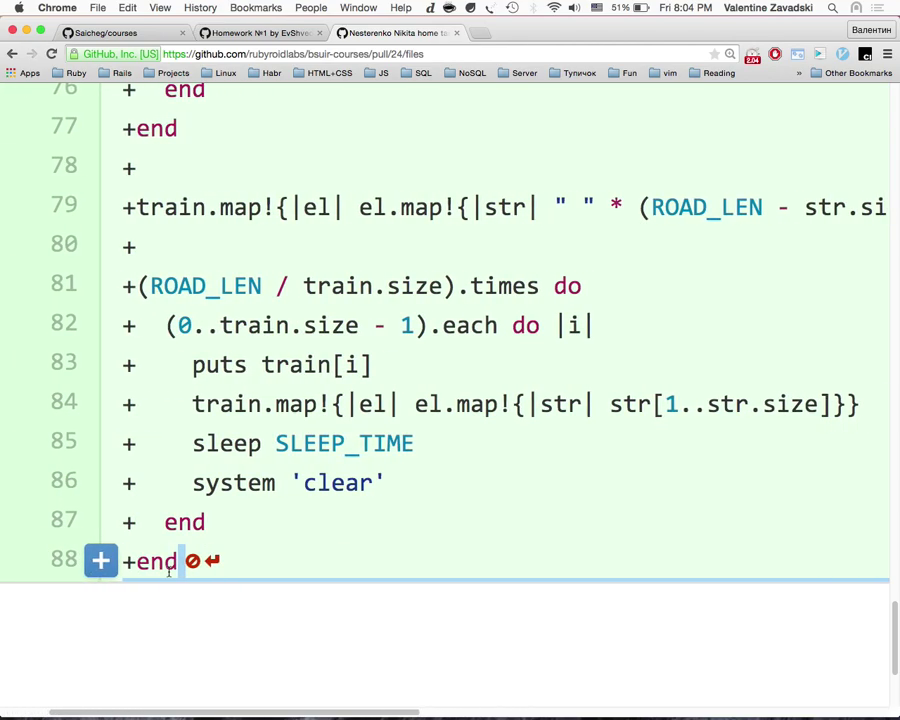
scroll(168, 575, "up", 9)
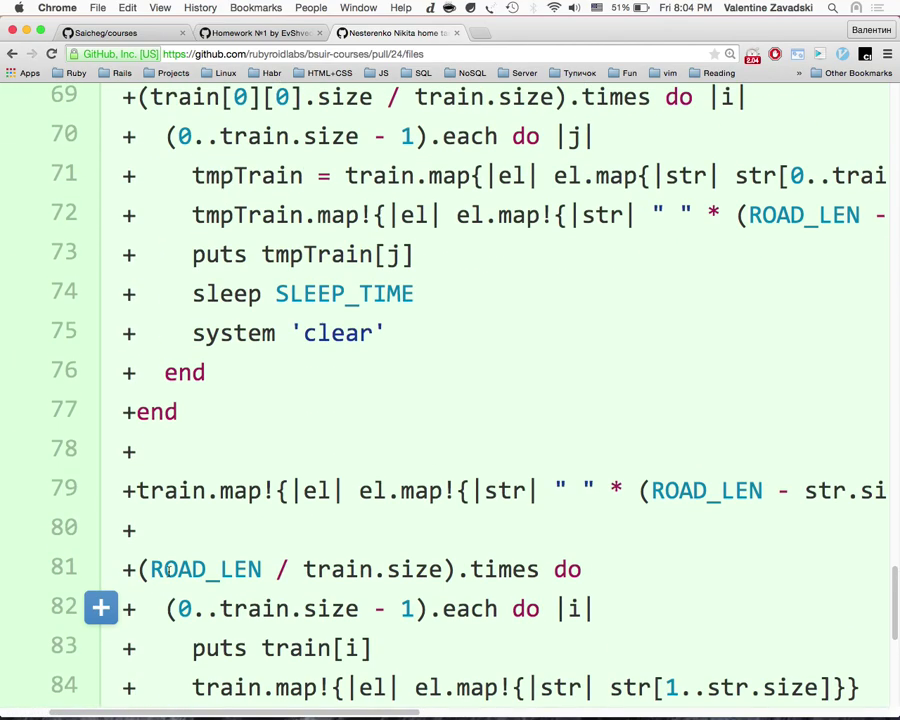
scroll(168, 575, "down", 1)
scroll(169, 575, "up", 6)
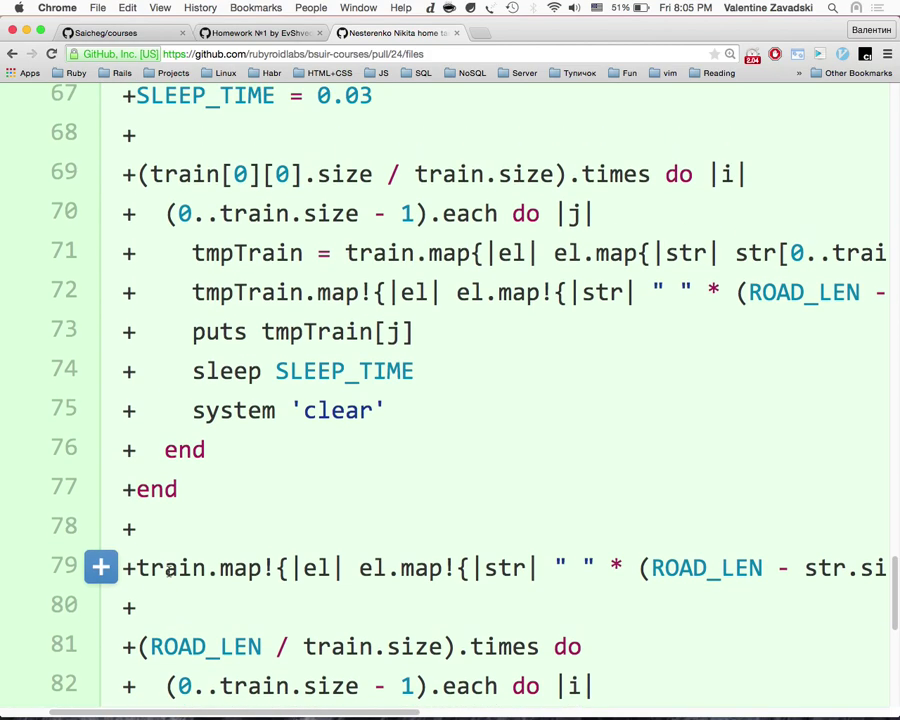
scroll(169, 576, "down", 7)
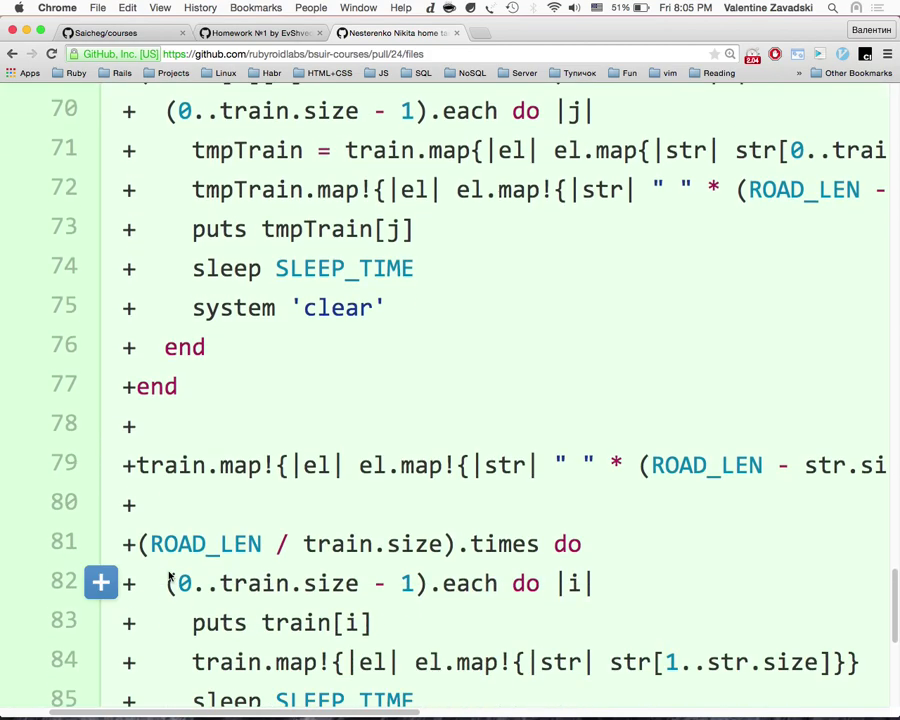
left_click_drag(169, 576, 305, 535)
scroll(415, 212, "up", 4)
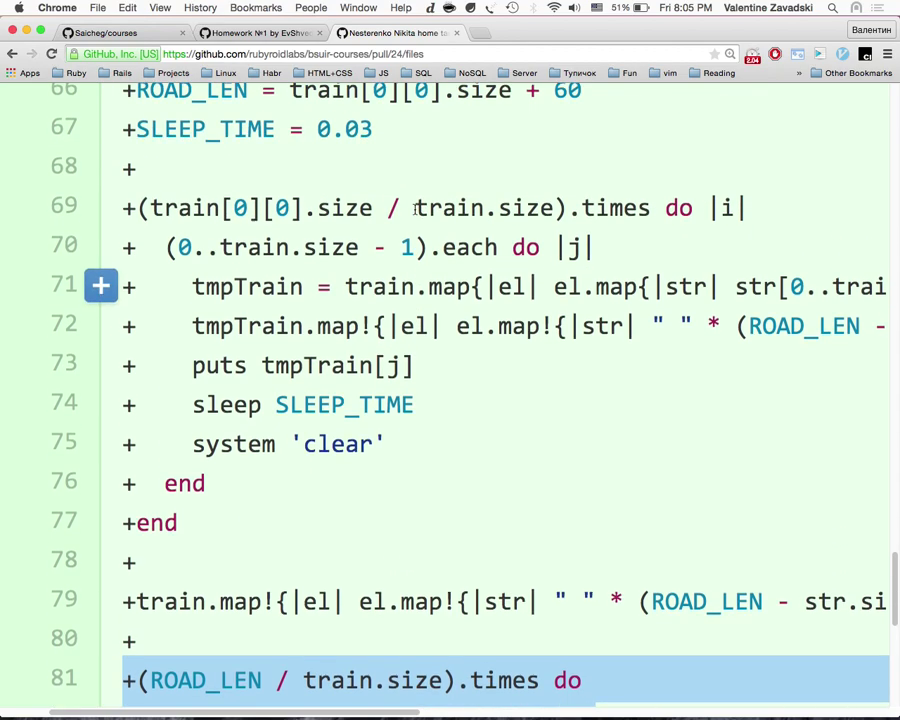
left_click_drag(625, 248, 150, 207)
scroll(190, 348, "down", 2)
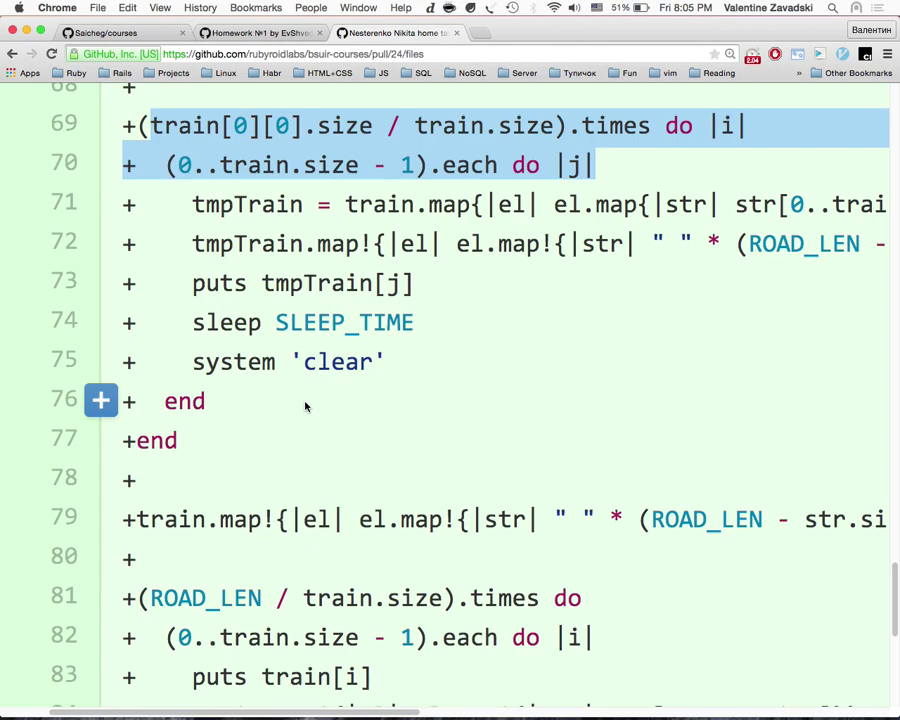
scroll(306, 406, "down", 4)
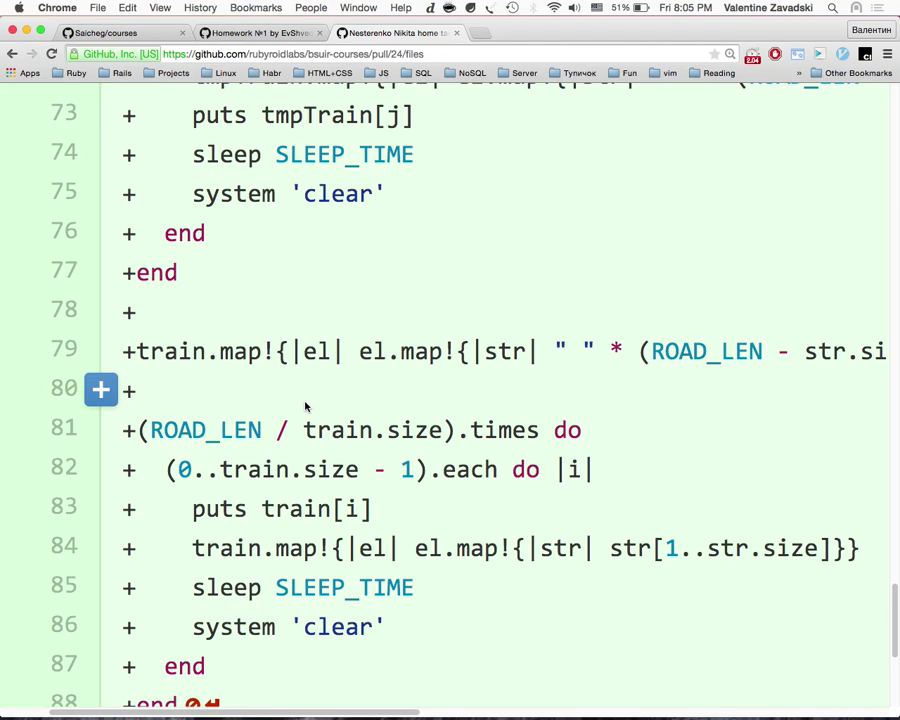
scroll(306, 406, "up", 5)
scroll(306, 406, "down", 3)
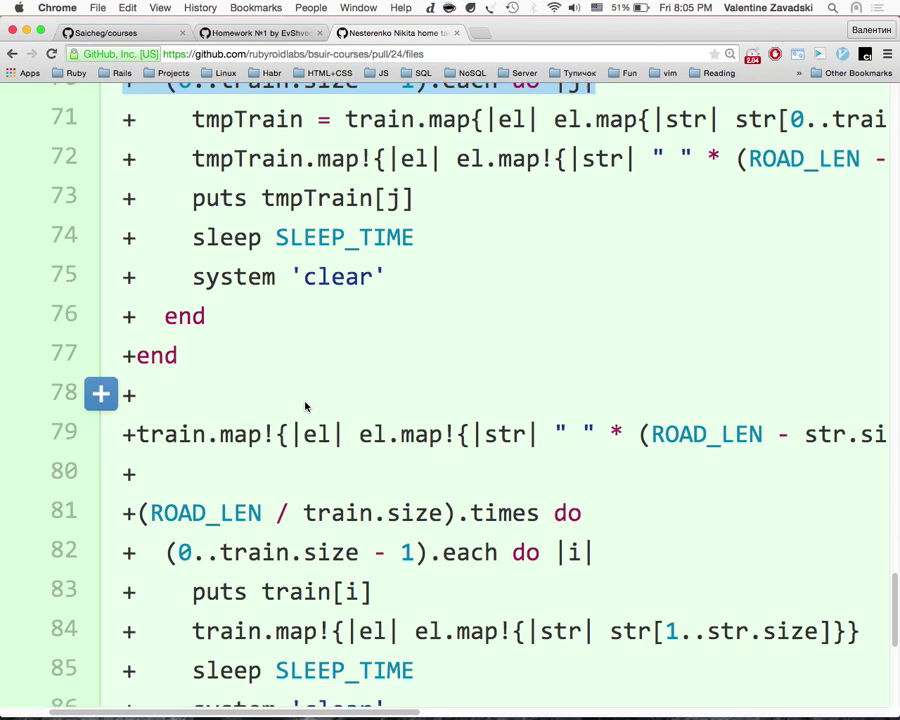
scroll(306, 406, "up", 3)
scroll(306, 406, "up", 20)
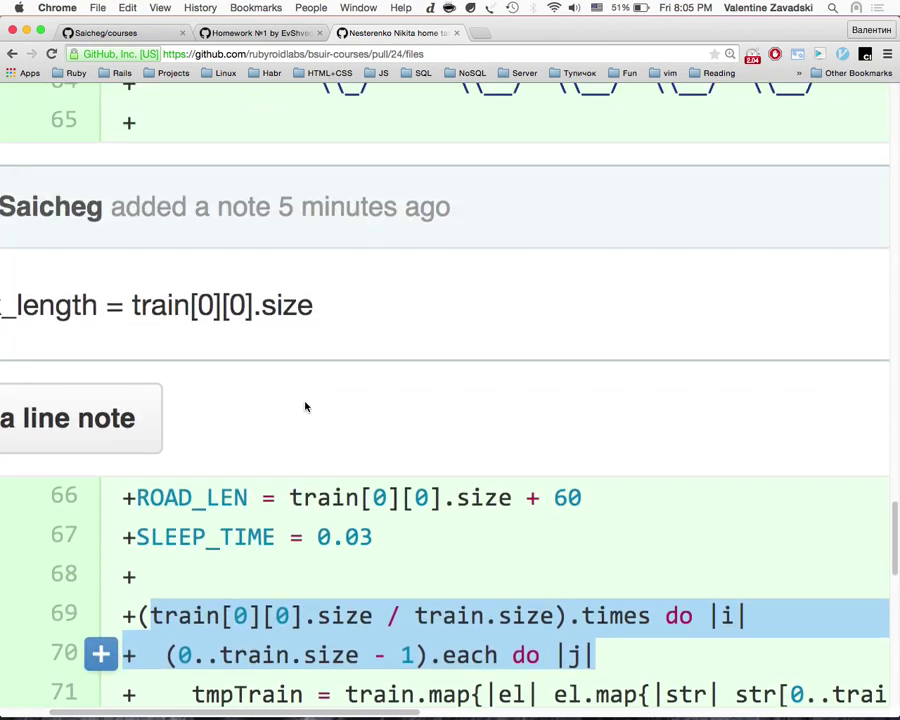
scroll(305, 402, "down", 20)
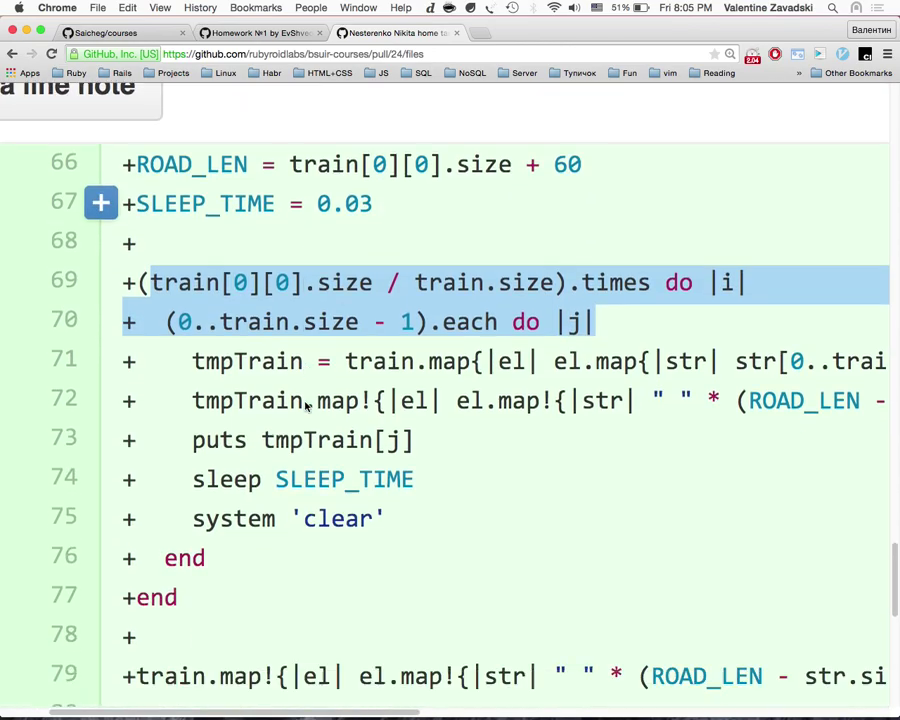
scroll(305, 402, "up", 4)
scroll(305, 402, "down", 1)
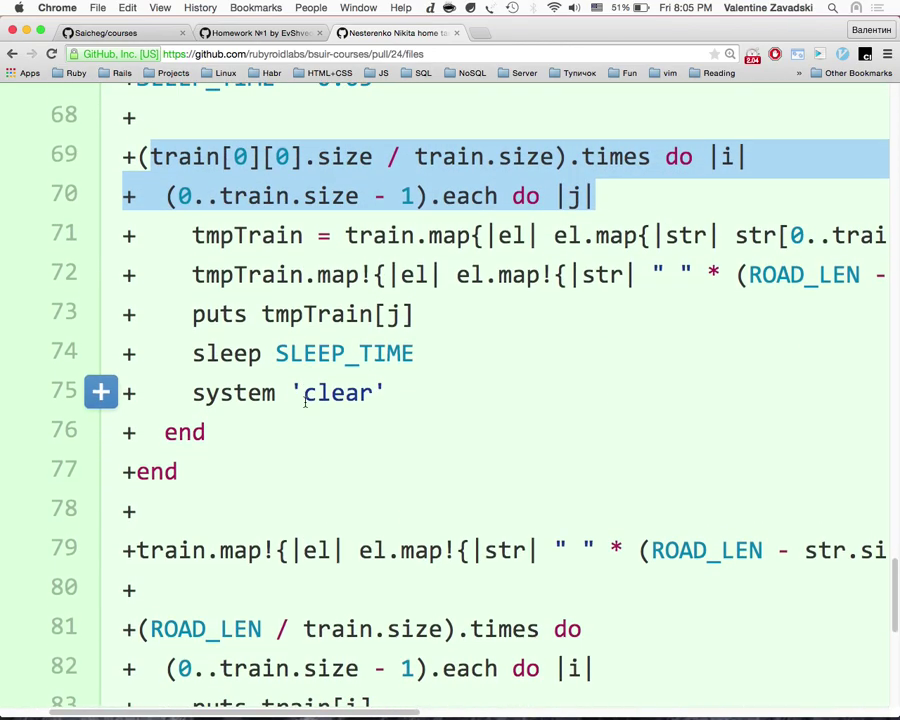
scroll(305, 402, "down", 2)
scroll(306, 406, "down", 2)
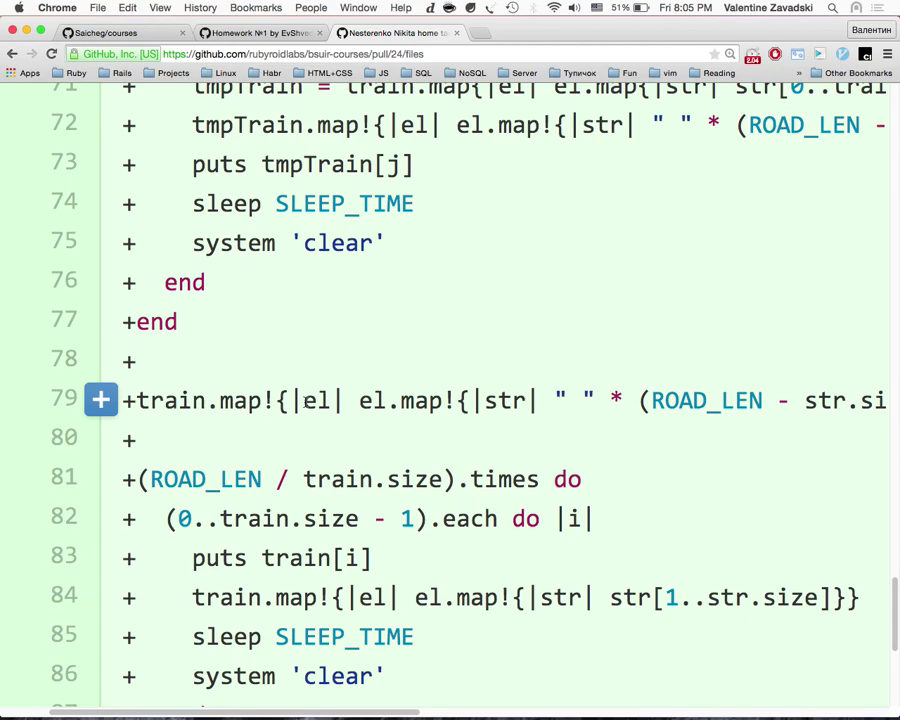
scroll(306, 404, "up", 3)
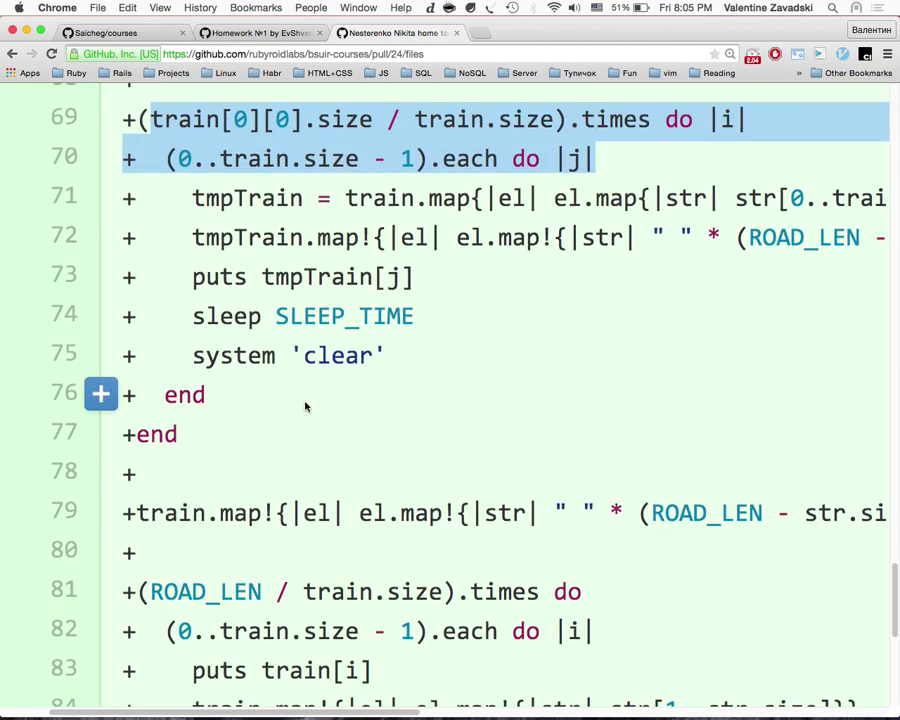
scroll(305, 405, "up", 10)
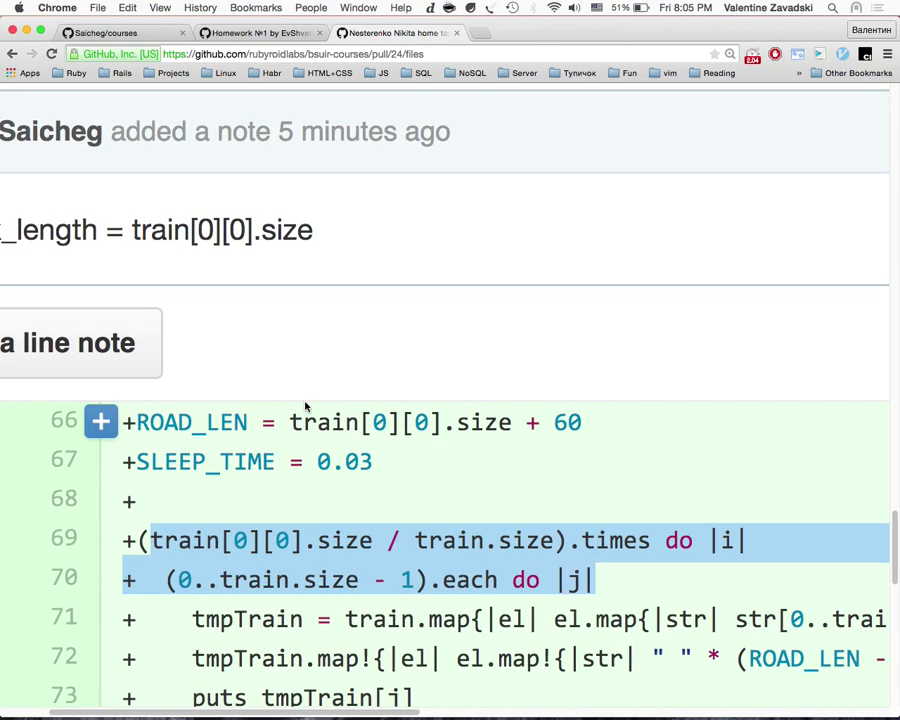
left_click(262, 636)
Step: Highlight diff lines 69–70, then the second-loop code on lines 83–86
scroll(262, 640, "up", 10)
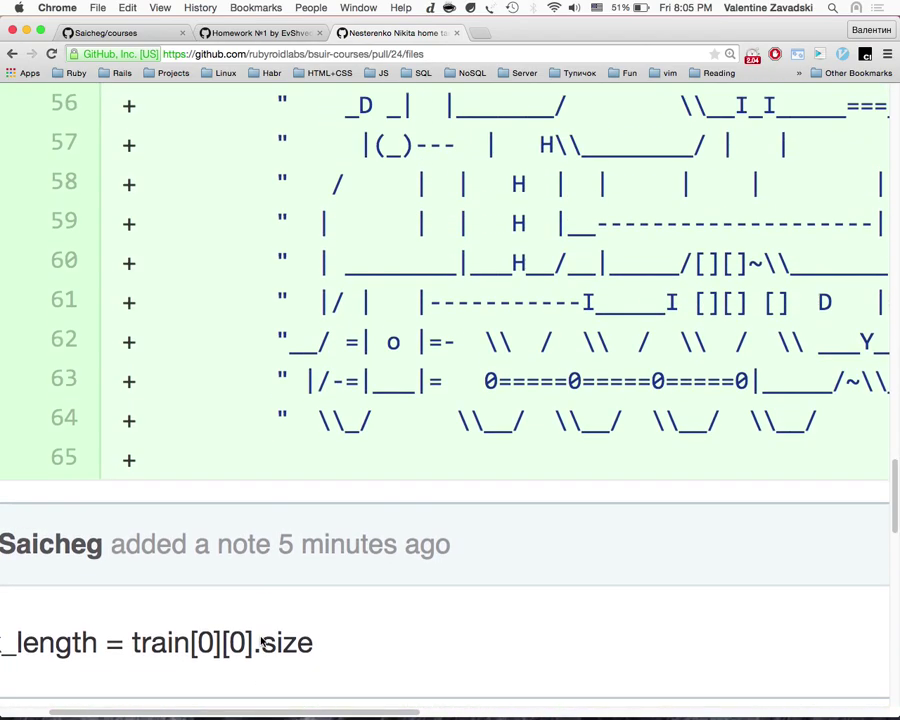
scroll(262, 640, "down", 12)
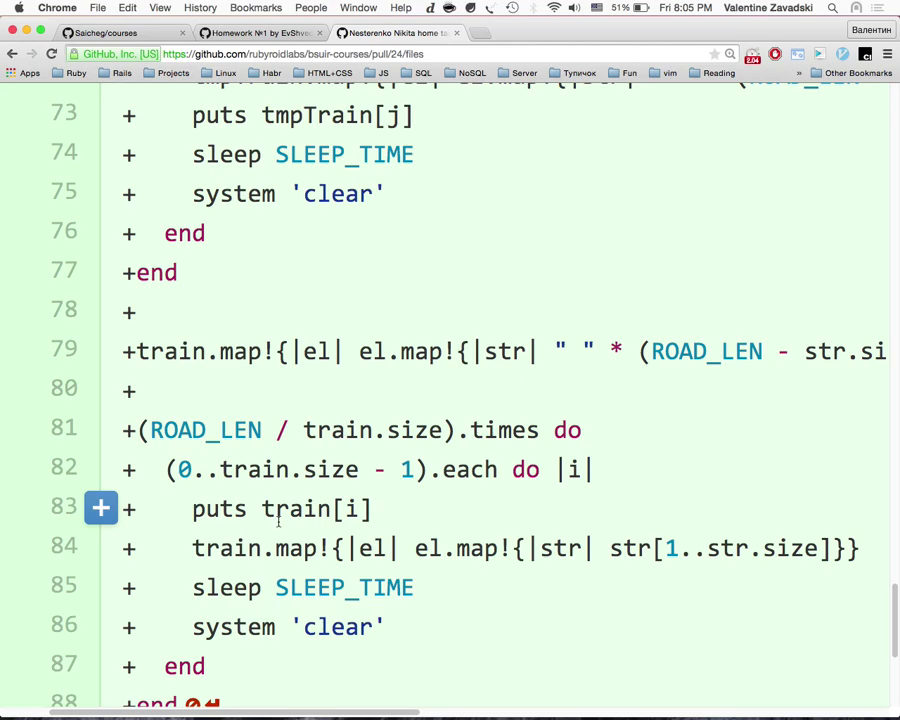
scroll(278, 520, "down", 3)
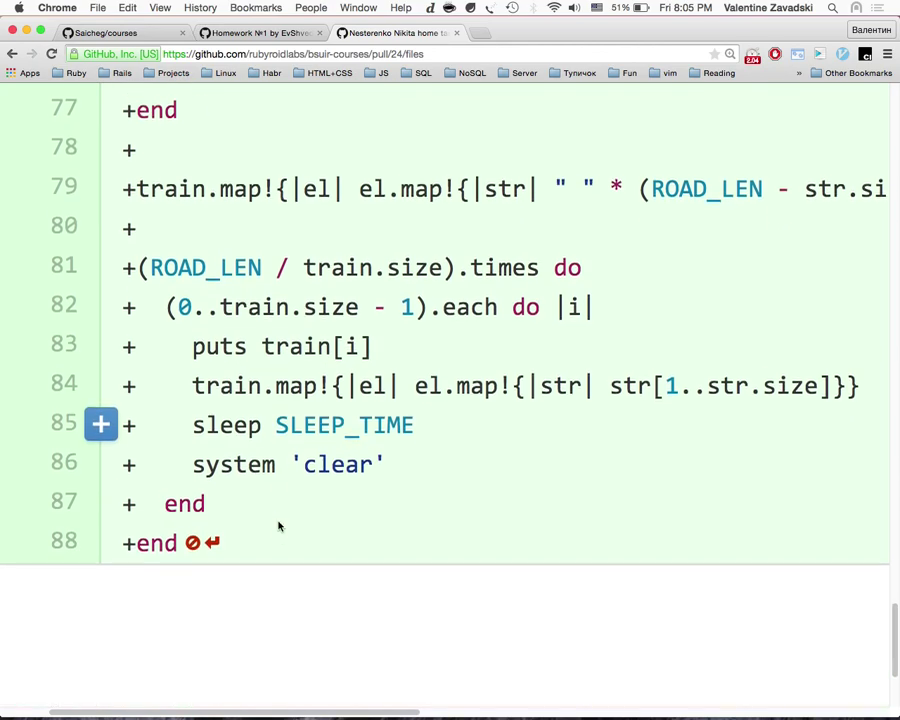
scroll(279, 524, "up", 4)
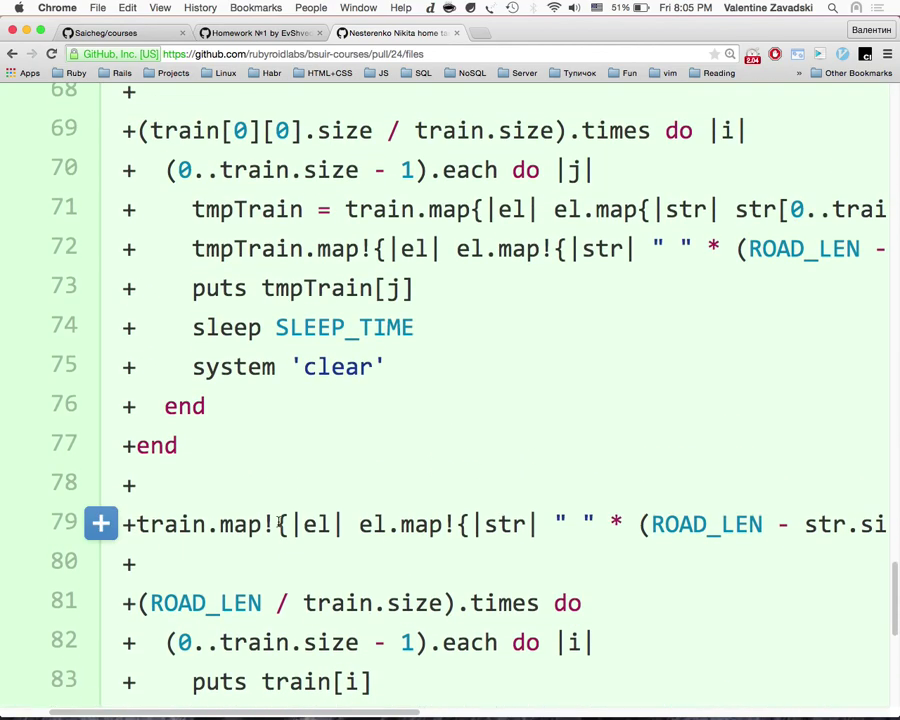
scroll(279, 524, "down", 5)
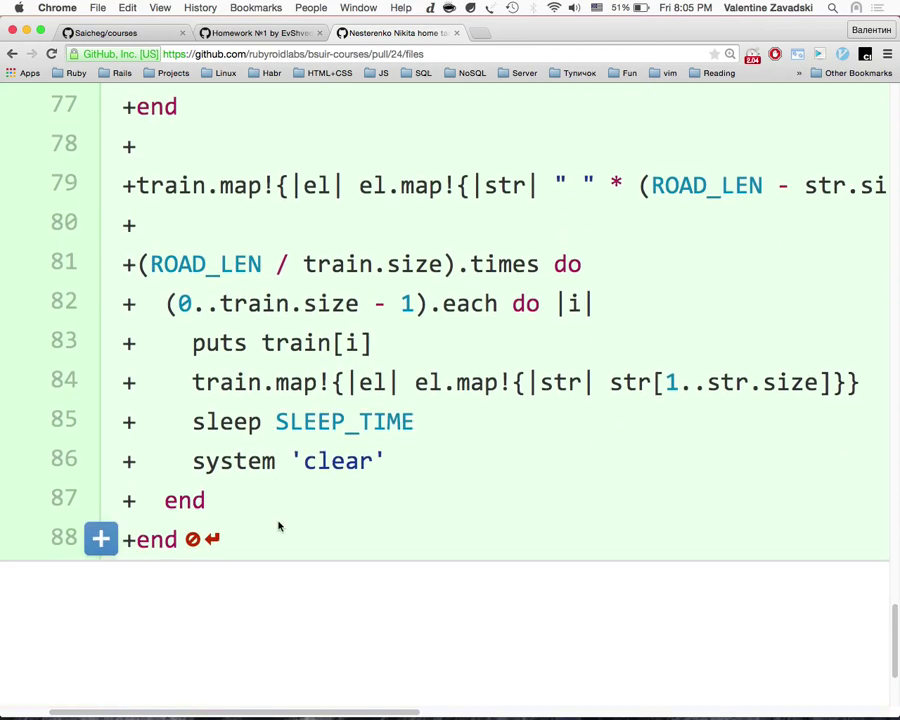
scroll(279, 526, "up", 6)
scroll(438, 506, "down", 5)
scroll(440, 508, "up", 4)
left_click_drag(595, 308, 135, 263)
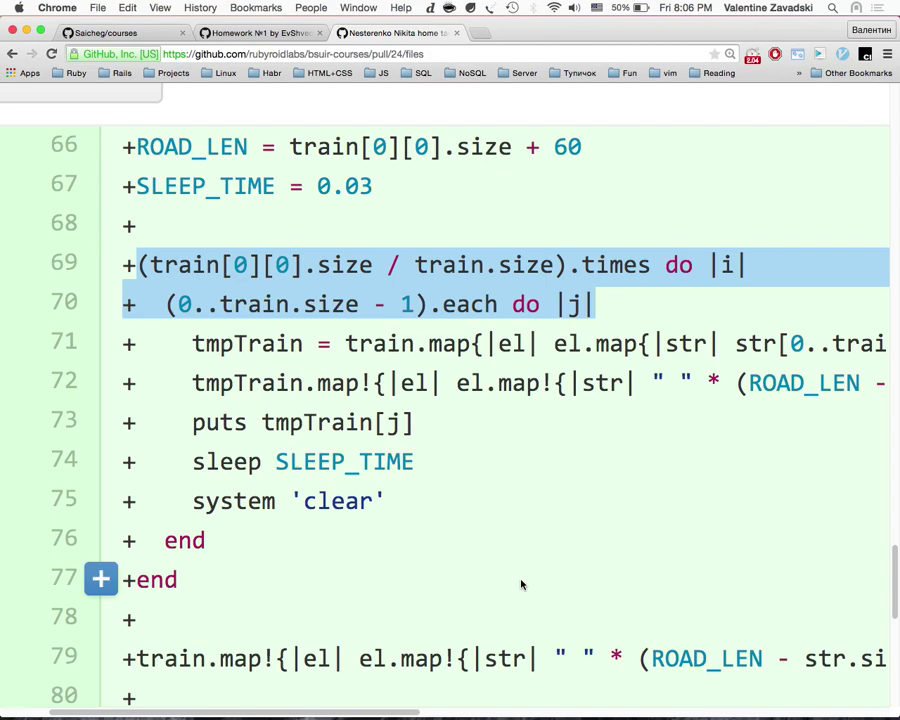
scroll(521, 585, "down", 5)
scroll(486, 592, "up", 1)
left_click_drag(490, 626, 192, 518)
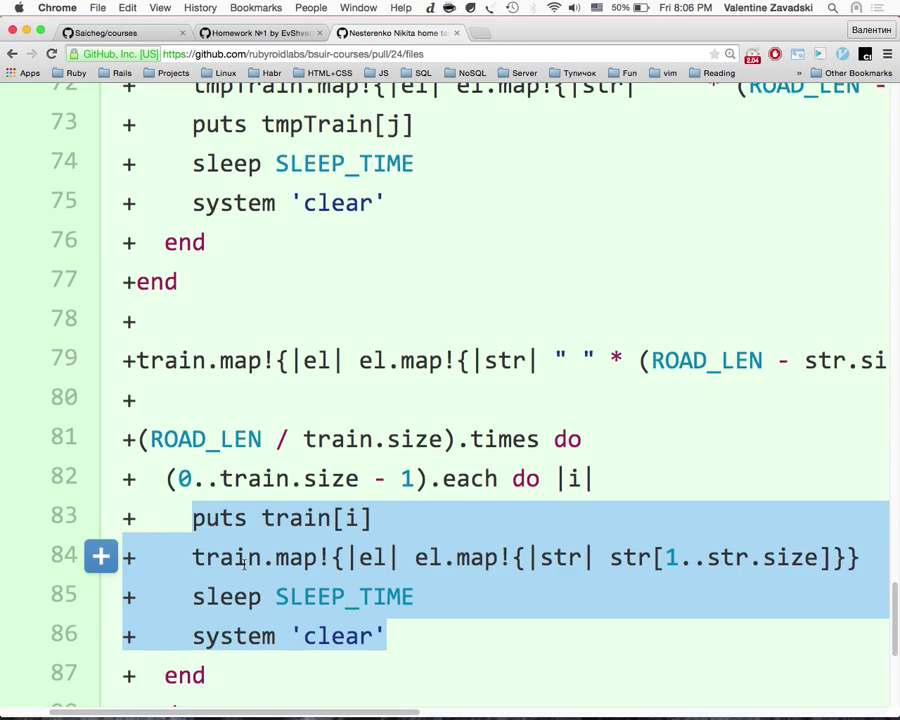
scroll(244, 560, "down", 3)
Step: Start a line-80 comment with an iterate_each_che_igodno block taking i and j, closed by end
left_click(106, 248)
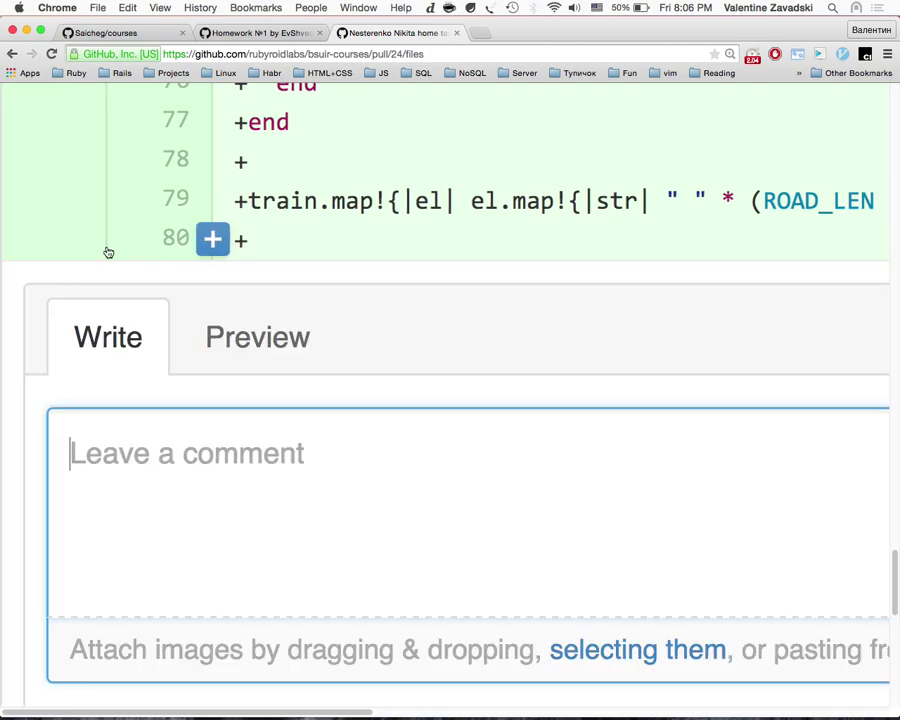
type("iter")
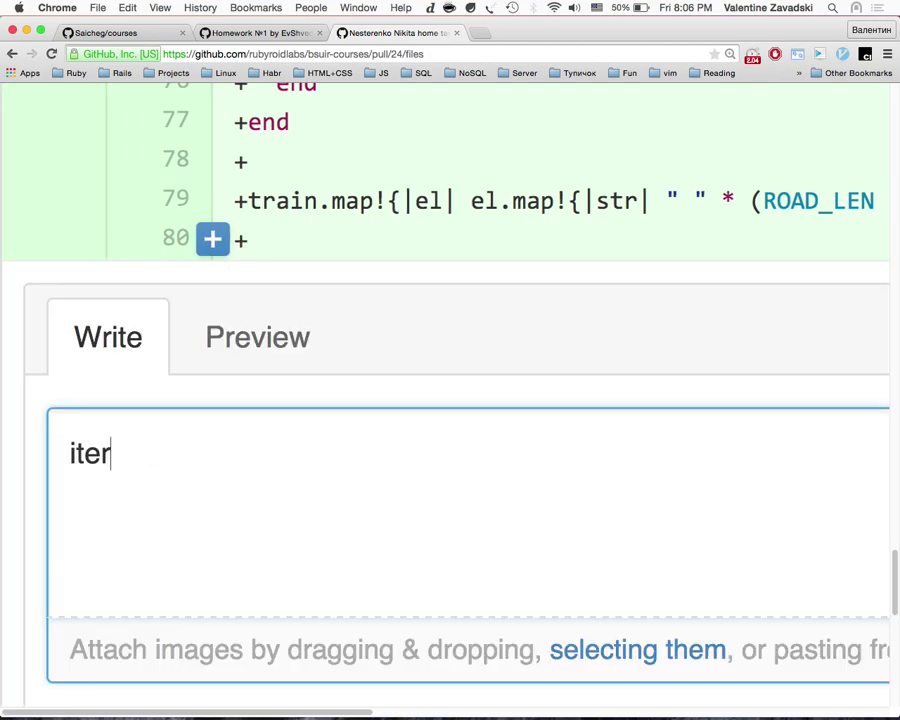
type("ate_each_")
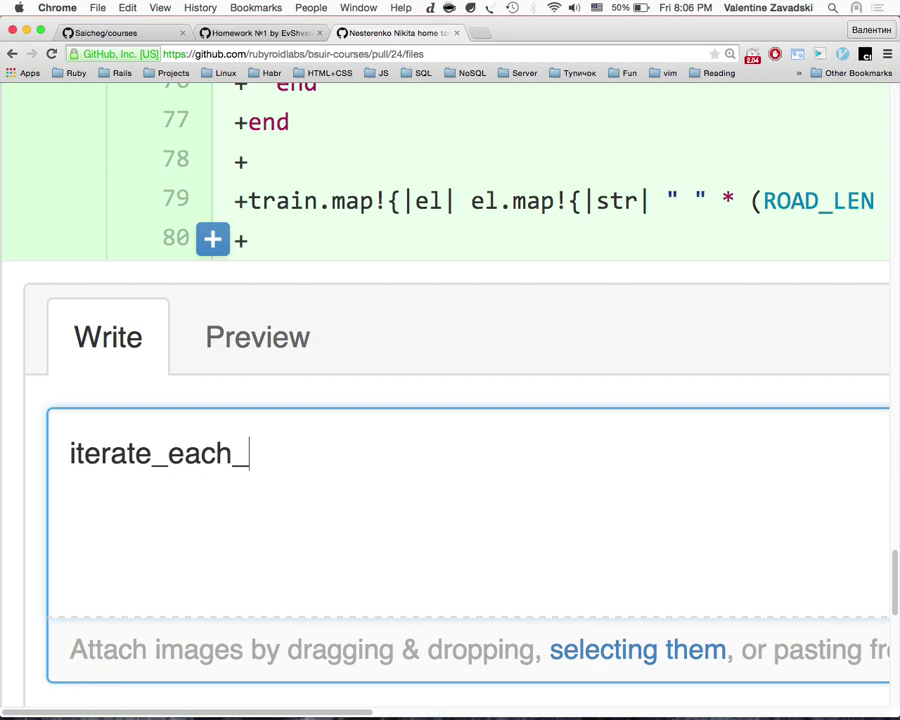
type("che_igo")
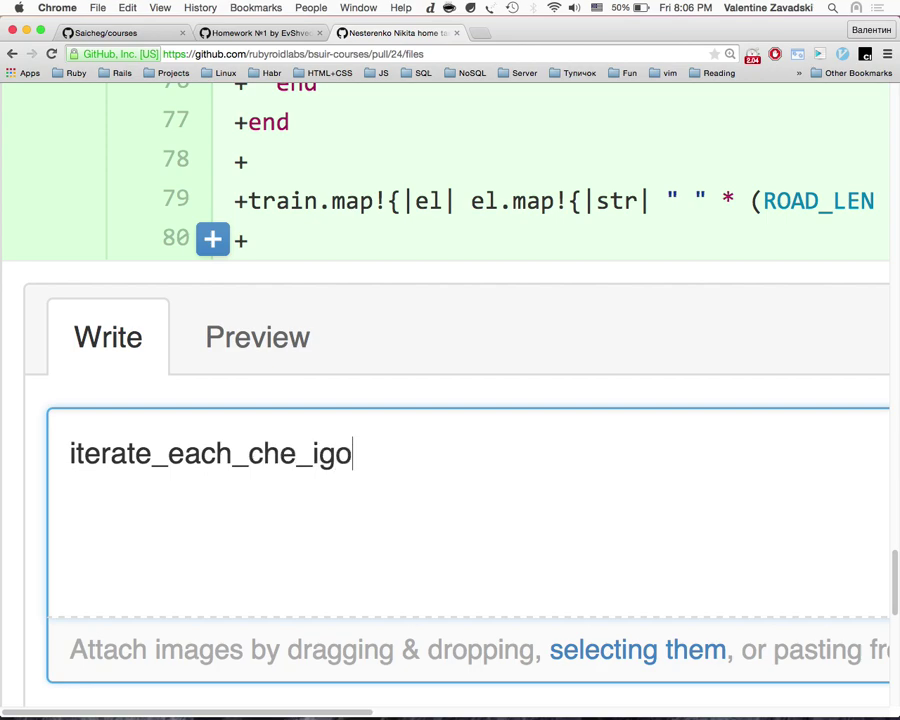
type("dno do l")
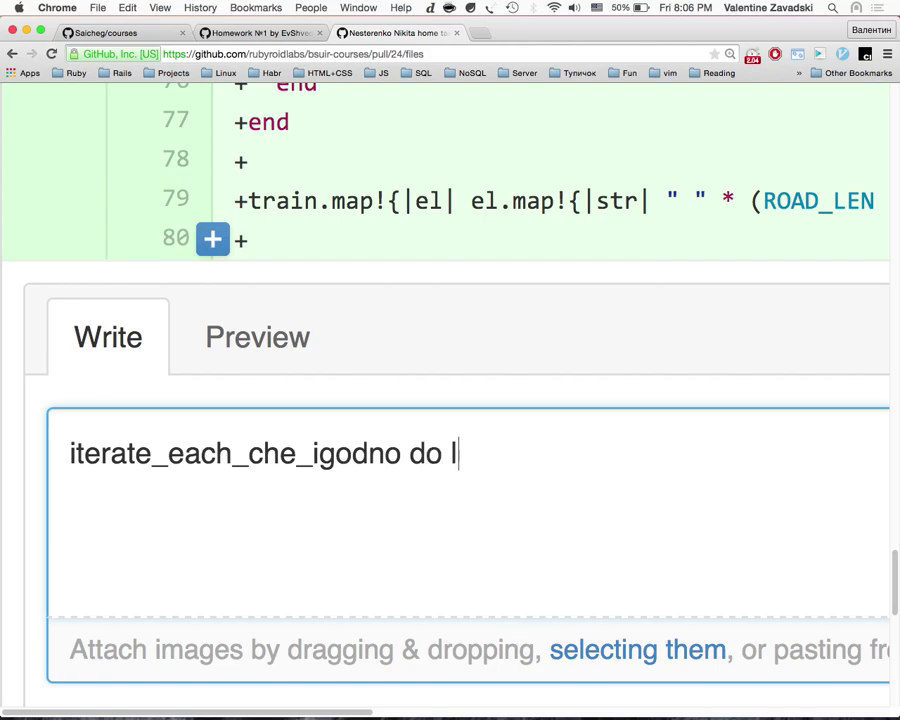
type("i,jl")
key("Return")
type("end")
scroll(142, 332, "down", 1)
scroll(141, 328, "down", 8)
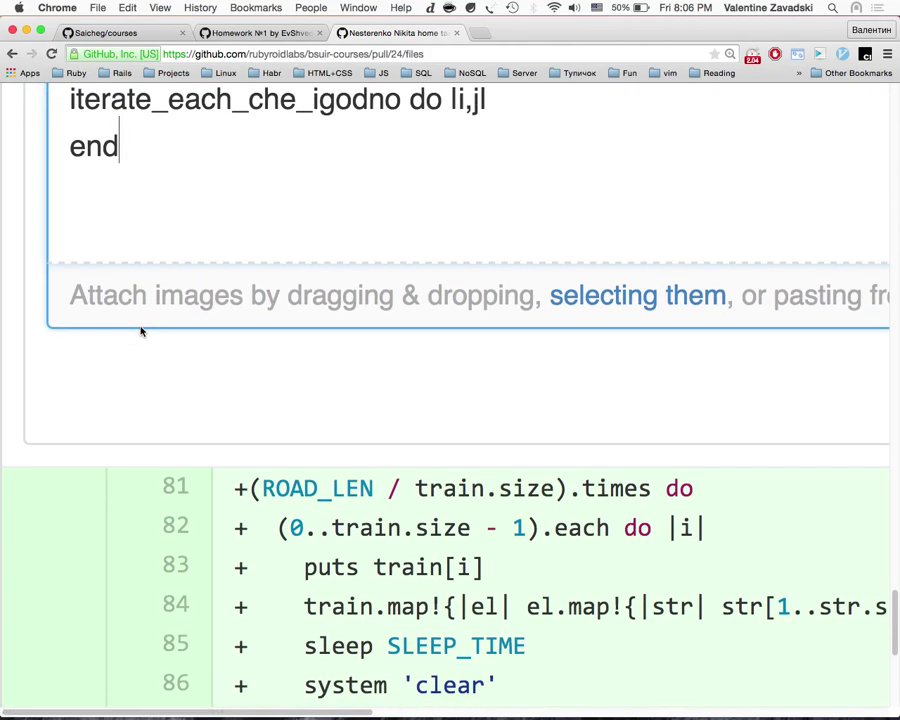
scroll(141, 324, "up", 6)
key("Return")
key("Return")
type("def")
Step: Add a def iterate_each_che_igodno method line with its own closing end
key("super+Up")
key("shift+alt+Right")
key("super+c")
left_click(194, 396)
key("super+v")
type("(")
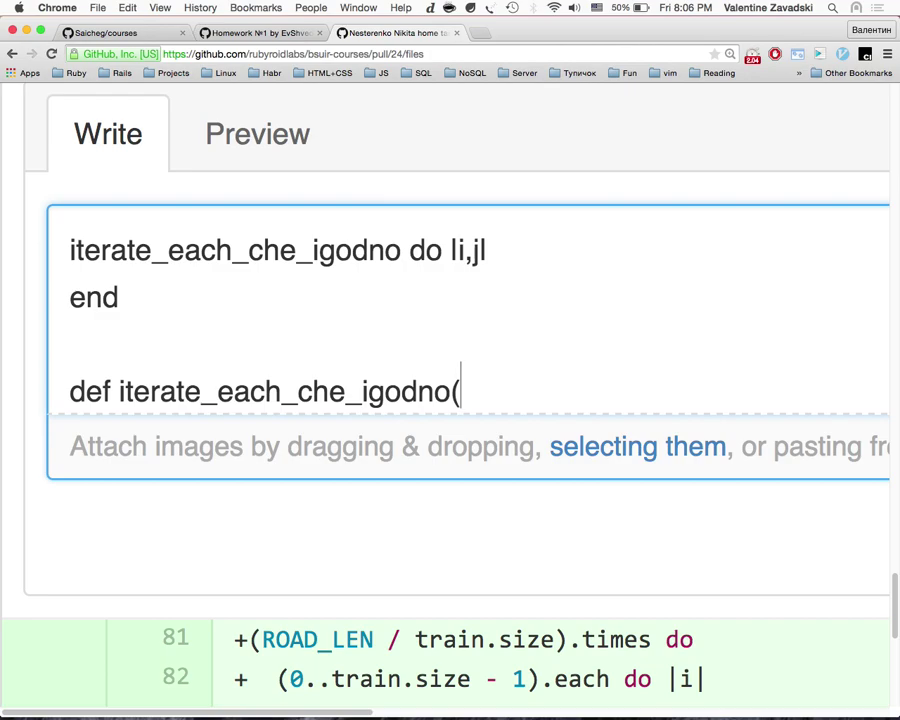
type("&")
key("BackSpace")
key("BackSpace")
key("Return")
type("end")
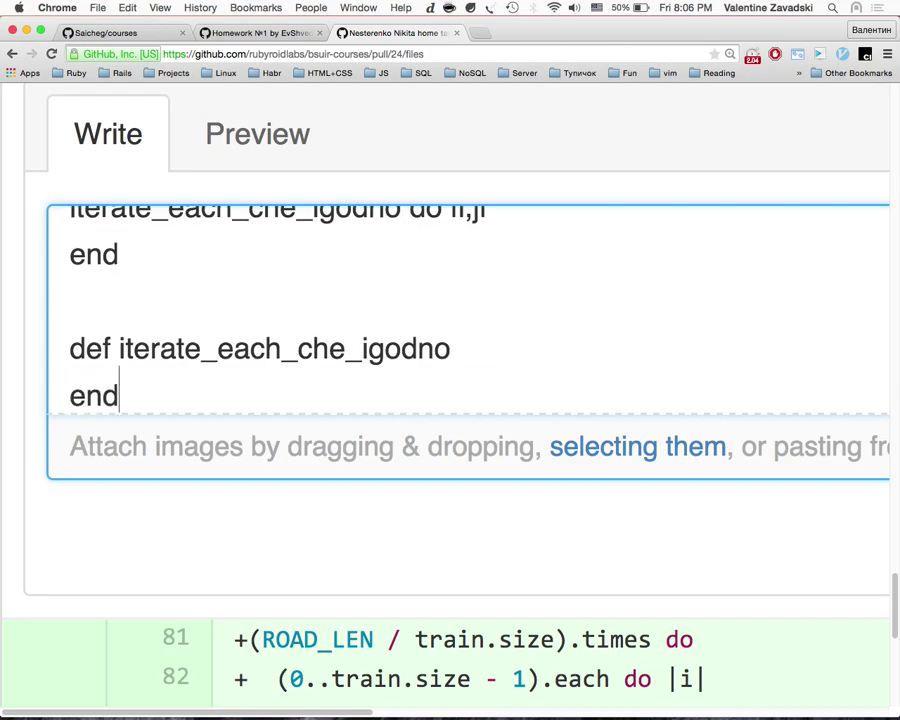
Step: Paste diff lines 81–82 into the method body and add yield(i, j) inside the loops
scroll(267, 444, "down", 5)
left_click_drag(698, 361, 222, 320)
scroll(222, 320, "up", 3)
scroll(410, 268, "down", 2)
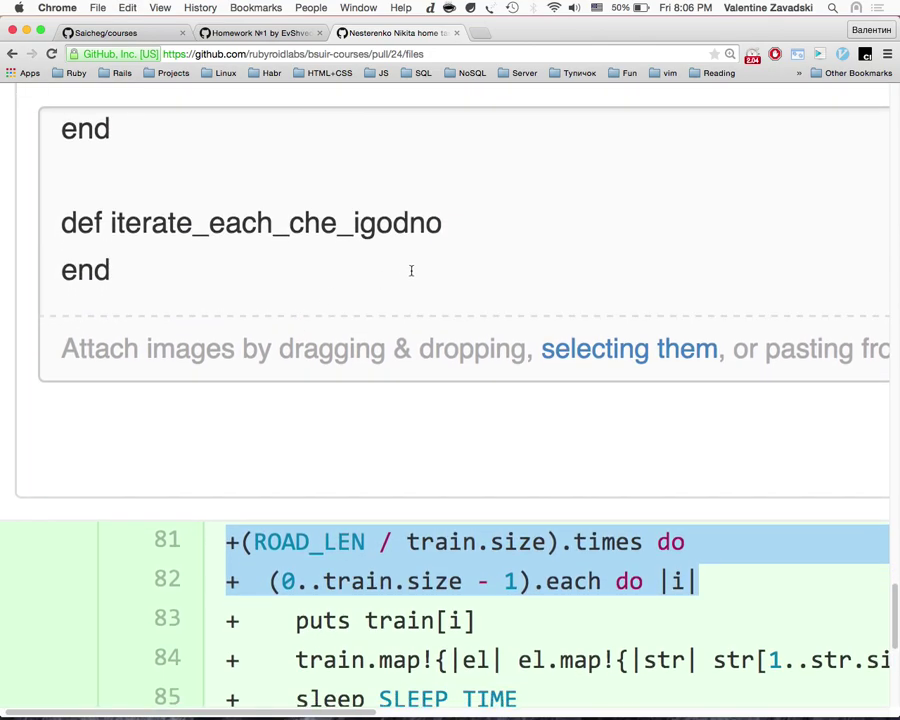
left_click(446, 222)
key("Return")
key("ctrl+v")
scroll(398, 278, "down", 3)
key("Return")
type("end")
key("Down")
left_click(566, 160)
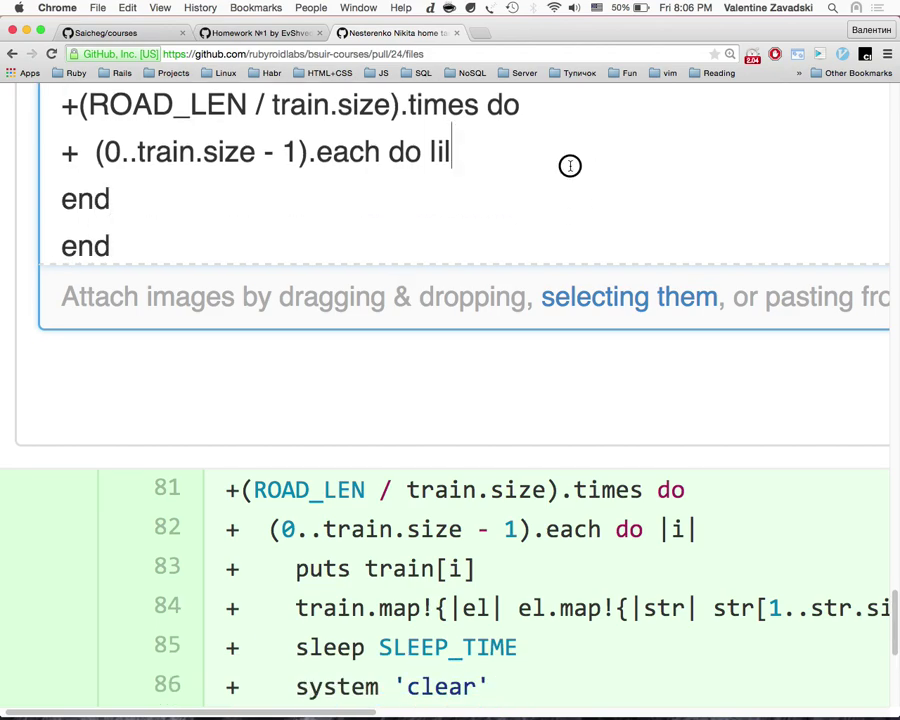
key("Down")
key("BackSpace")
key("BackSpace")
key("BackSpace")
type("yirld(")
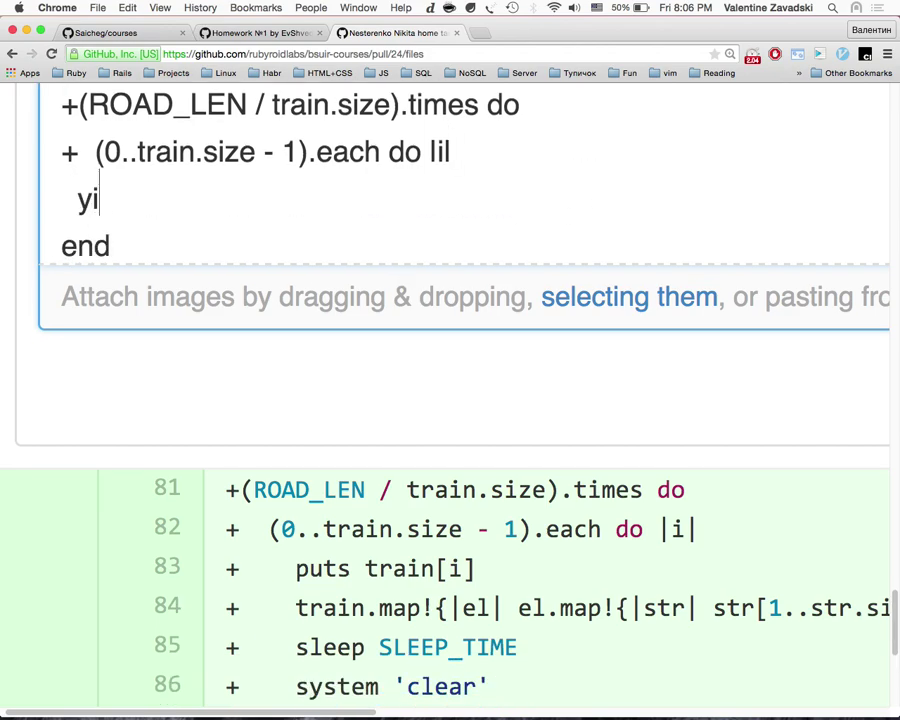
key("BackSpace")
key("BackSpace")
key("BackSpace")
key("BackSpace")
type("eld(")
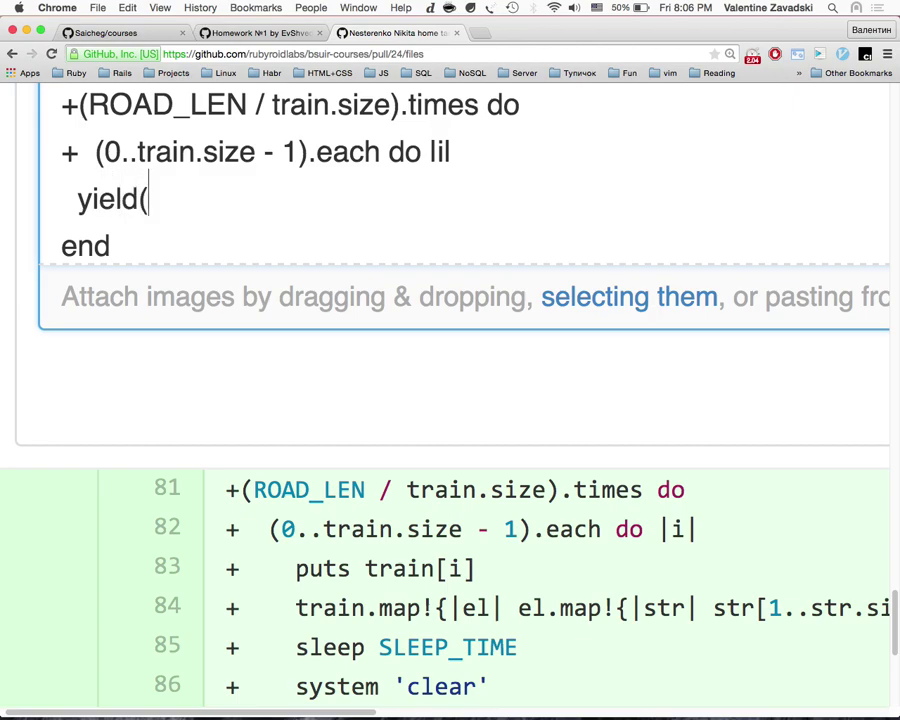
type("i, j)")
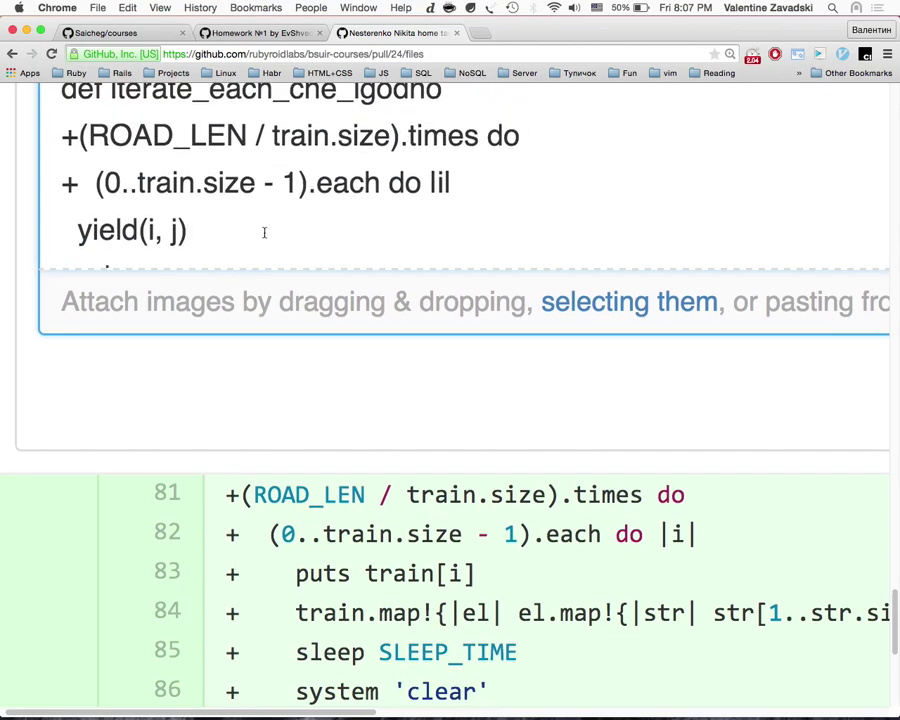
Step: Review the draft, highlighting the yield line, loop headers and the ROAD_LEN definition on line 66
left_click_drag(263, 229, 58, 220)
left_click_drag(88, 137, 241, 206)
left_click(241, 206)
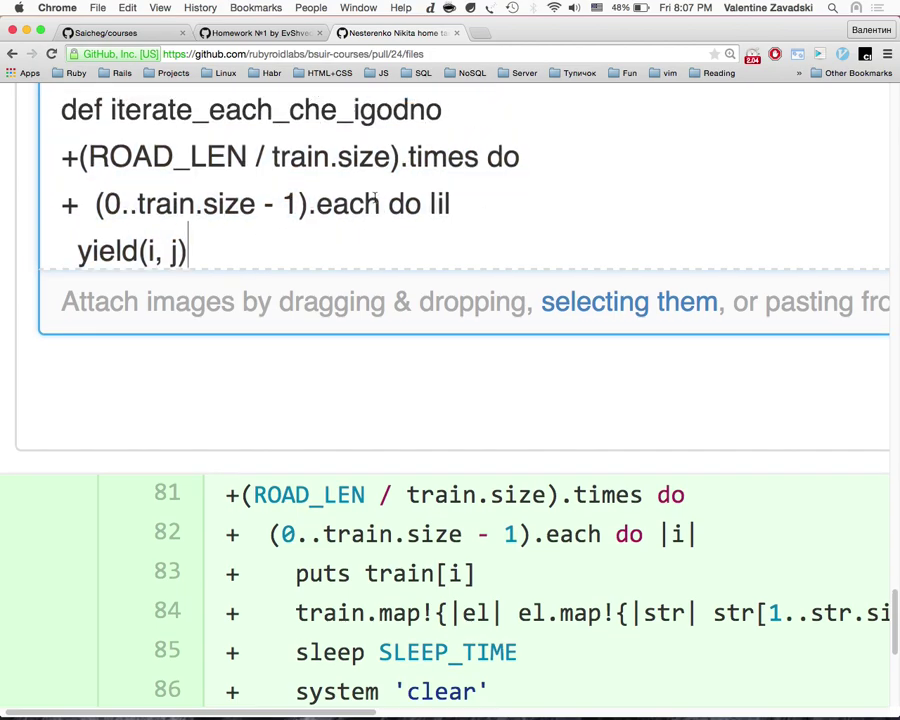
scroll(373, 200, "up", 5)
scroll(373, 196, "down", 10)
double_click(309, 323)
scroll(342, 322, "up", 8)
scroll(342, 322, "up", 3)
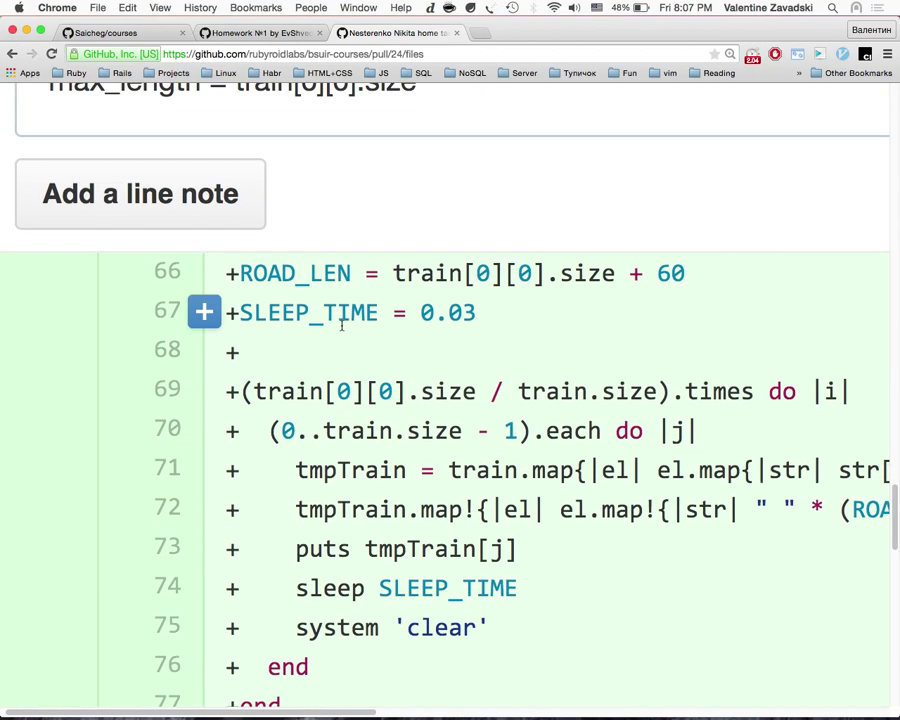
triple_click(340, 284)
scroll(342, 450, "down", 6)
scroll(342, 450, "down", 8)
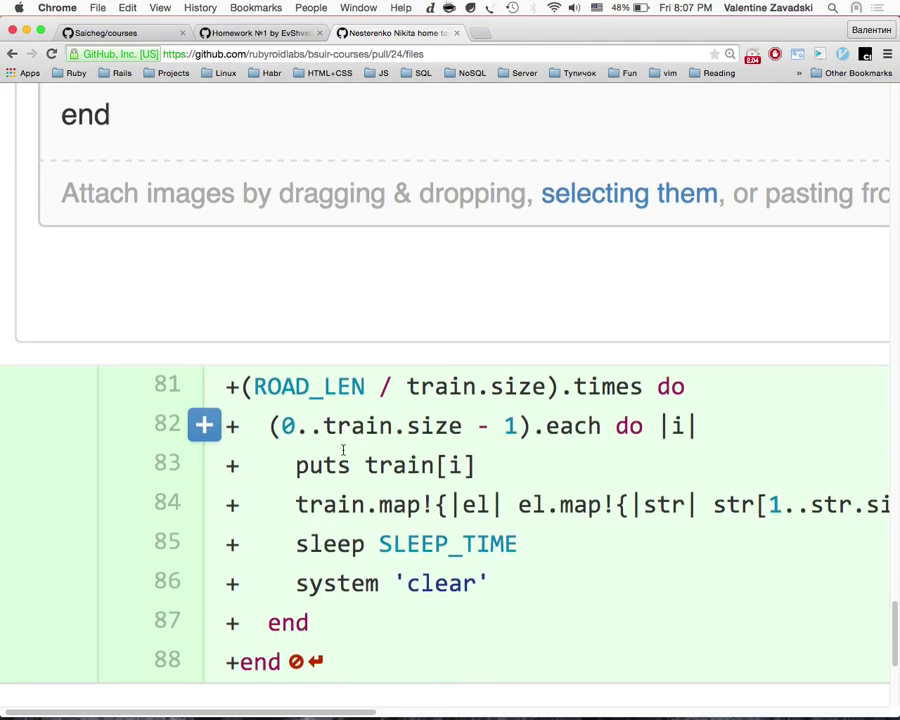
scroll(716, 326, "up", 4)
scroll(726, 328, "right", 5)
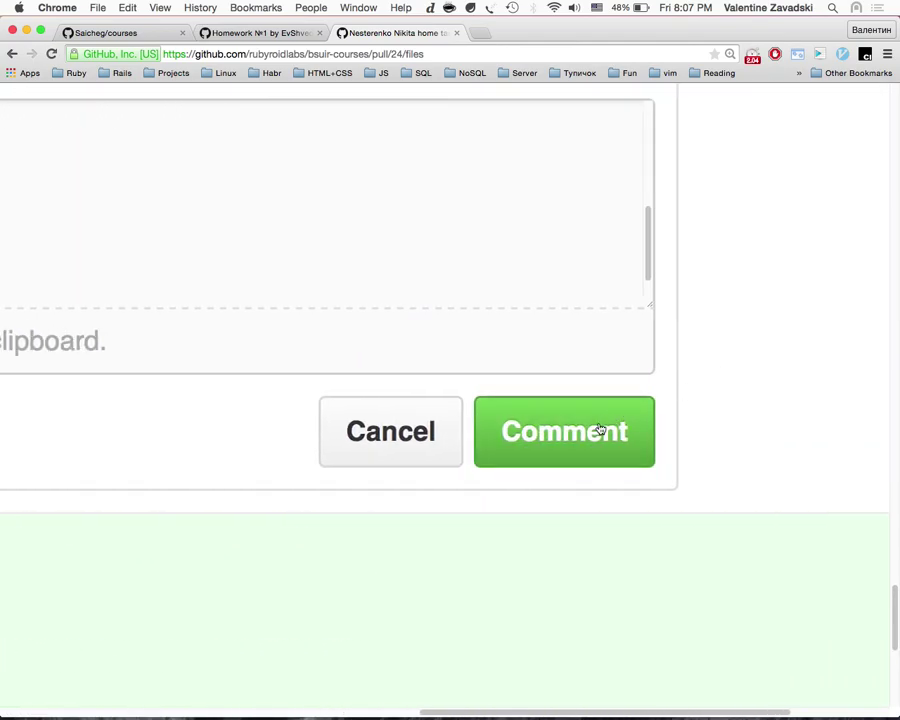
Step: Cancel the line-80 draft comment and close the current and homework pull-request tabs
left_click(430, 432)
scroll(379, 342, "left", 5)
scroll(380, 342, "up", 20)
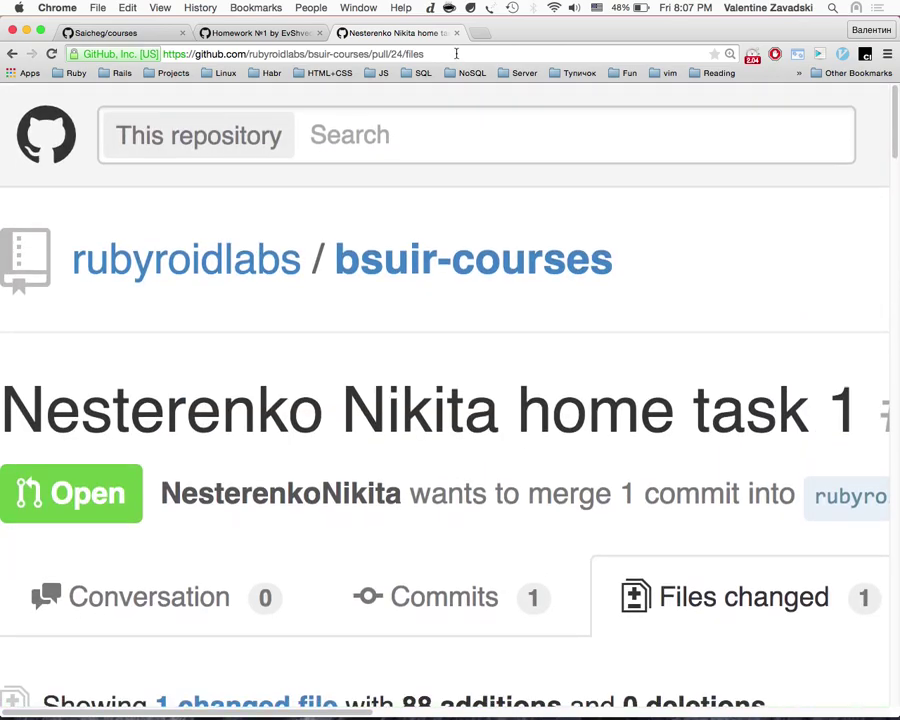
scroll(470, 130, "down", 10)
scroll(440, 153, "up", 7)
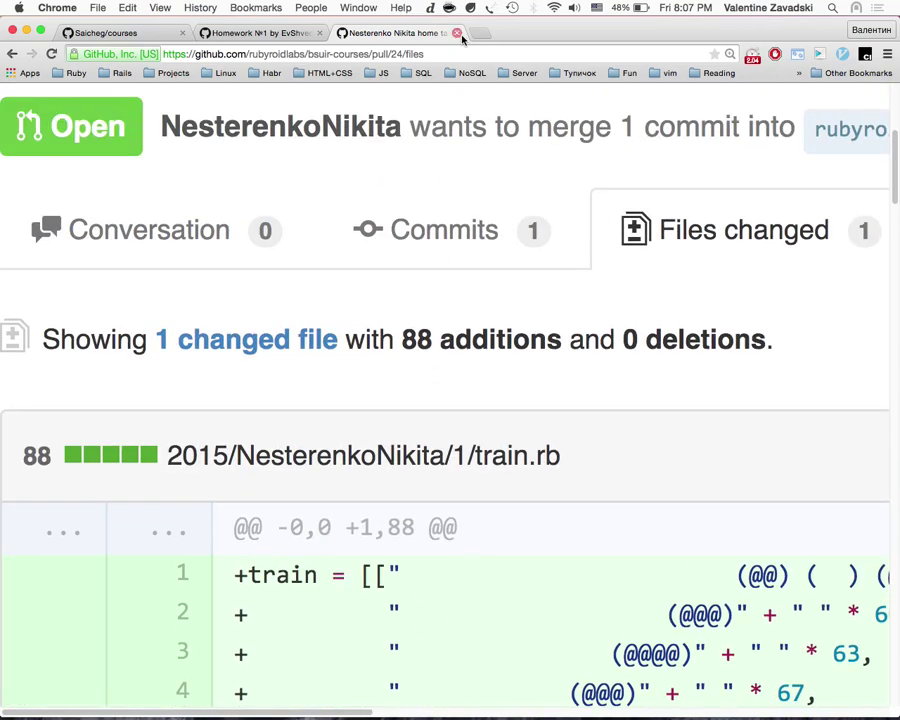
left_click(456, 33)
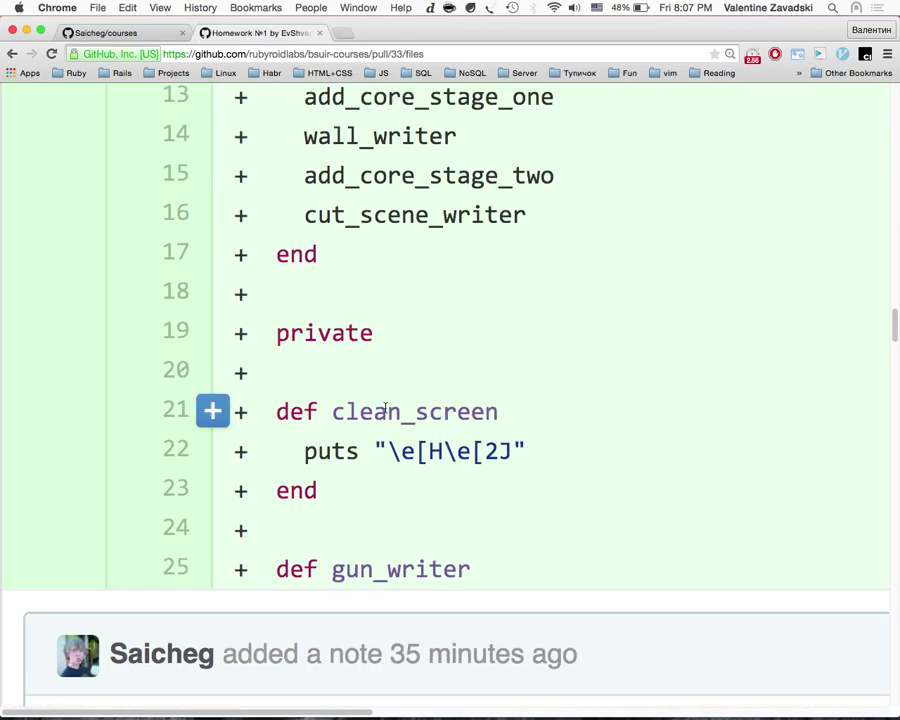
left_click(319, 33)
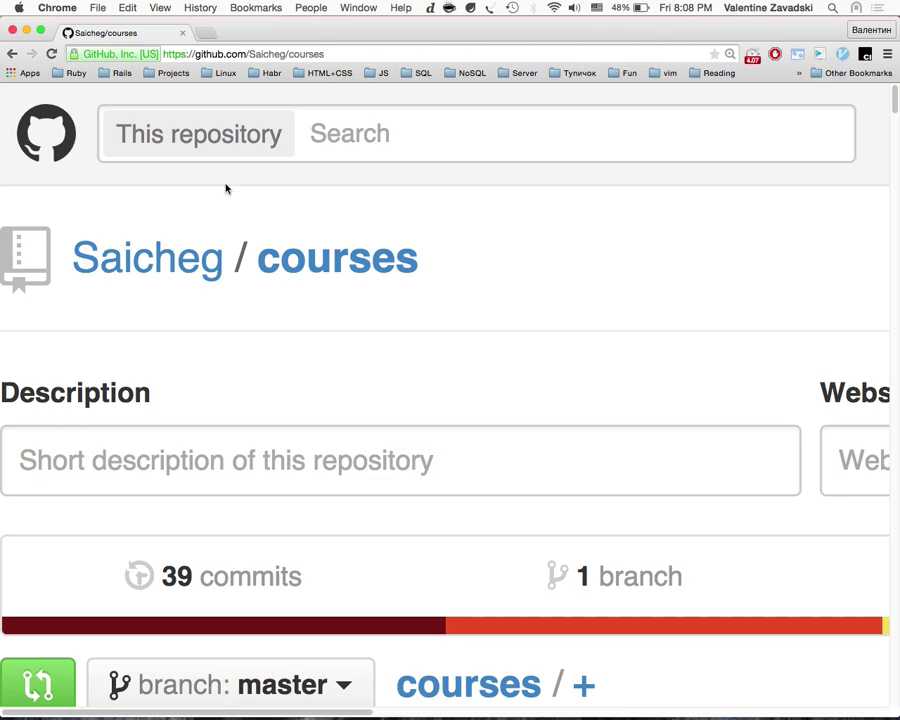
Step: Toggle the Mission Control overview and pick the Chrome window to bring it back full size
key("ctrl+Up")
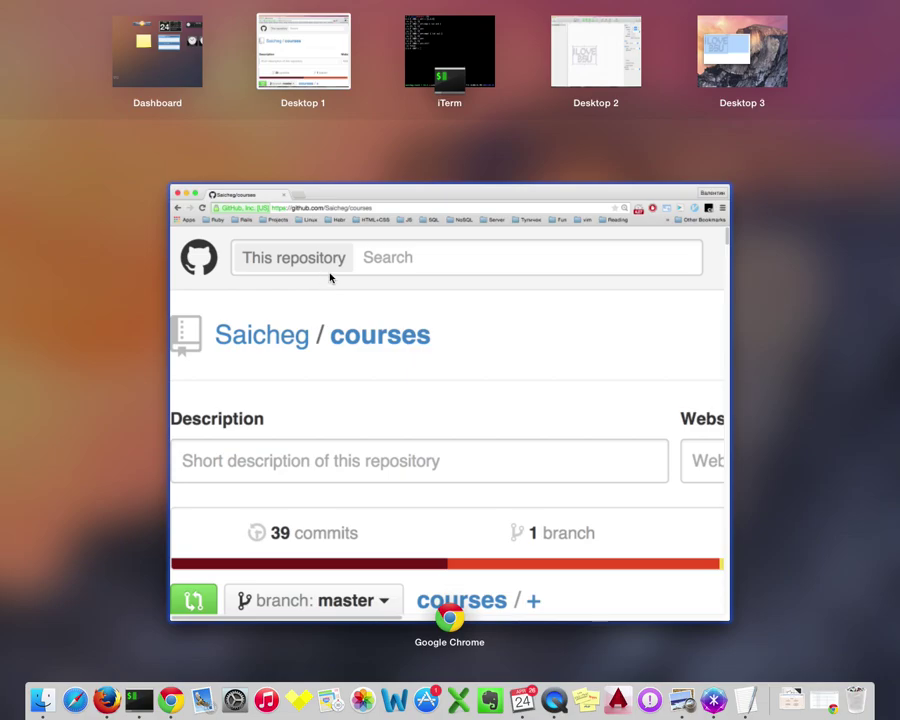
key("ctrl+Up")
key("ctrl+Up")
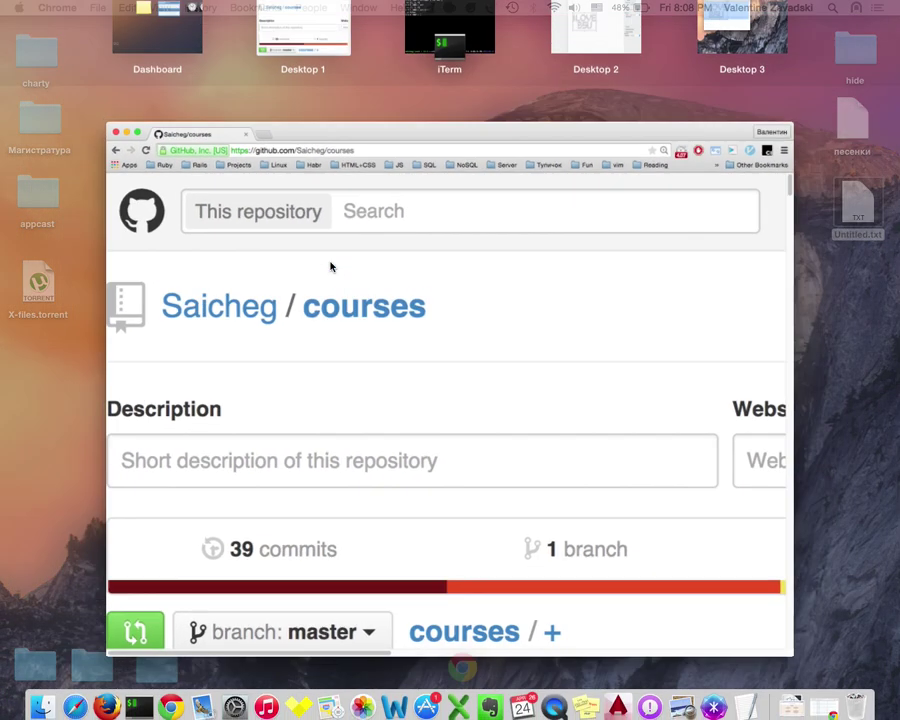
left_click(349, 334)
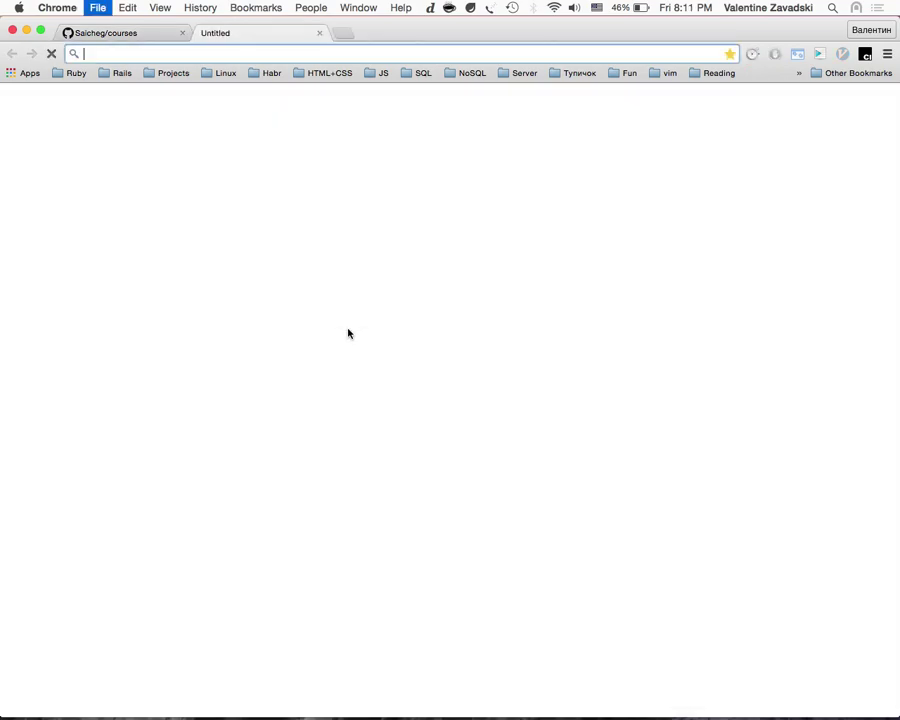
Step: Load rubygems.org in a new browser tab
key("super+t")
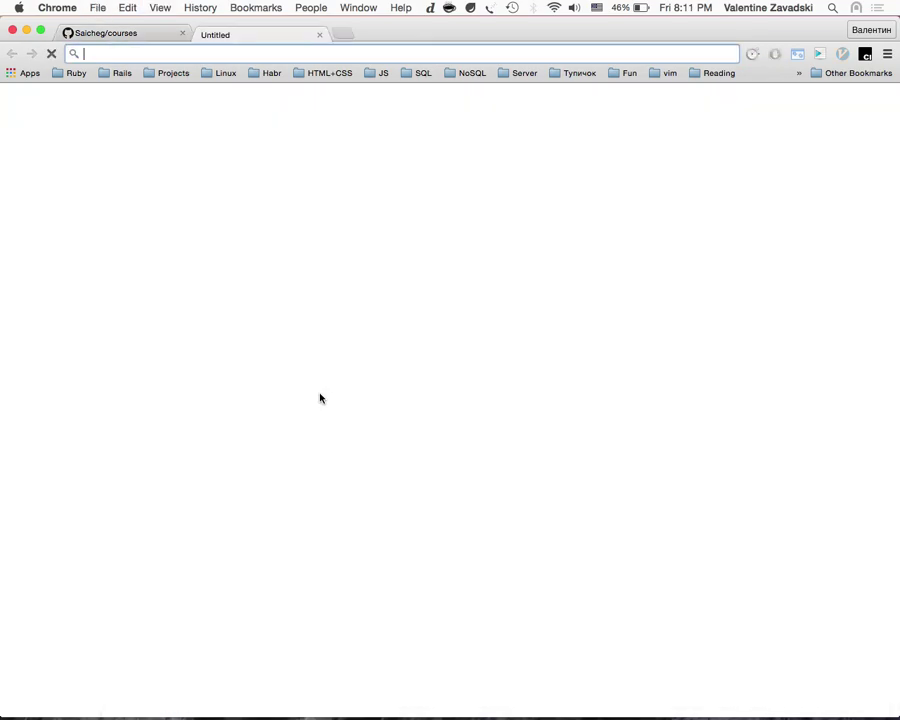
type("rubyge")
key("Return")
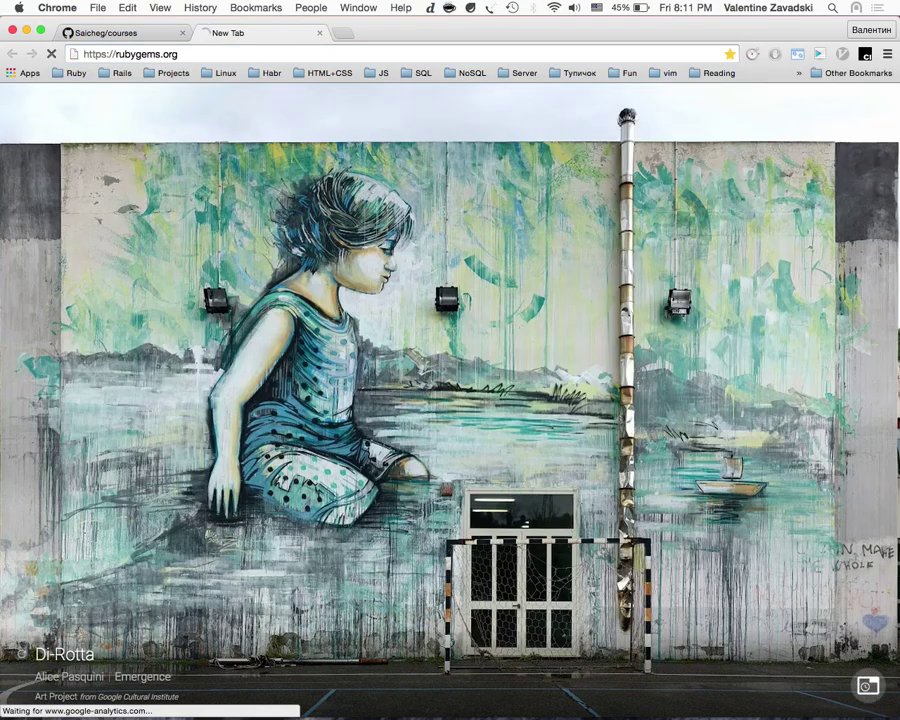
Step: On the terminal desktop, quit irb and cycle tmux windows 4, 7 and 1
key("ctrl+Right")
key("ctrl+d")
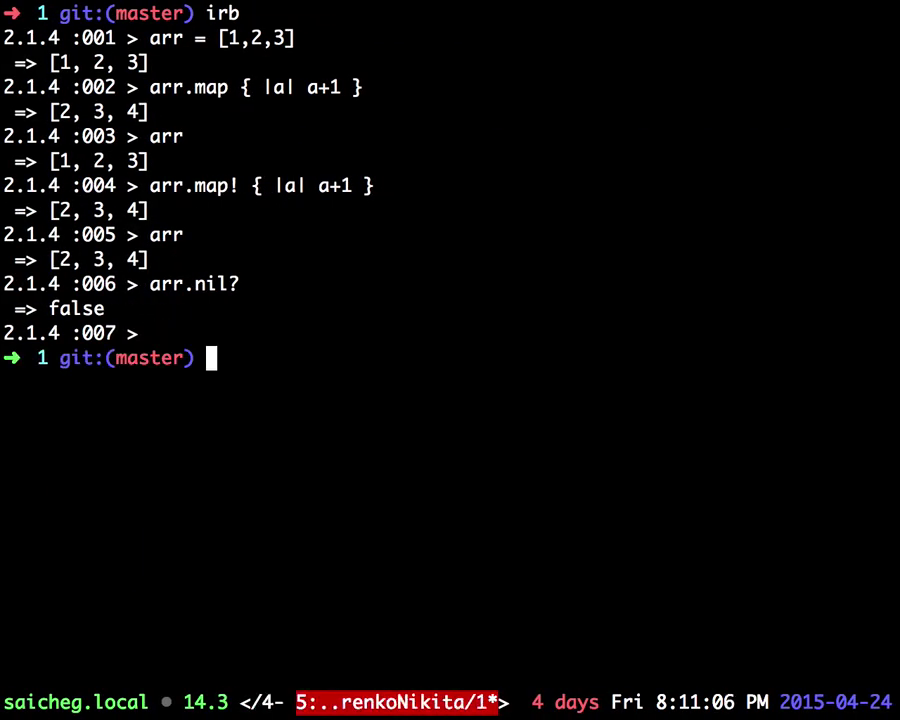
key("ctrl+b")
key("4")
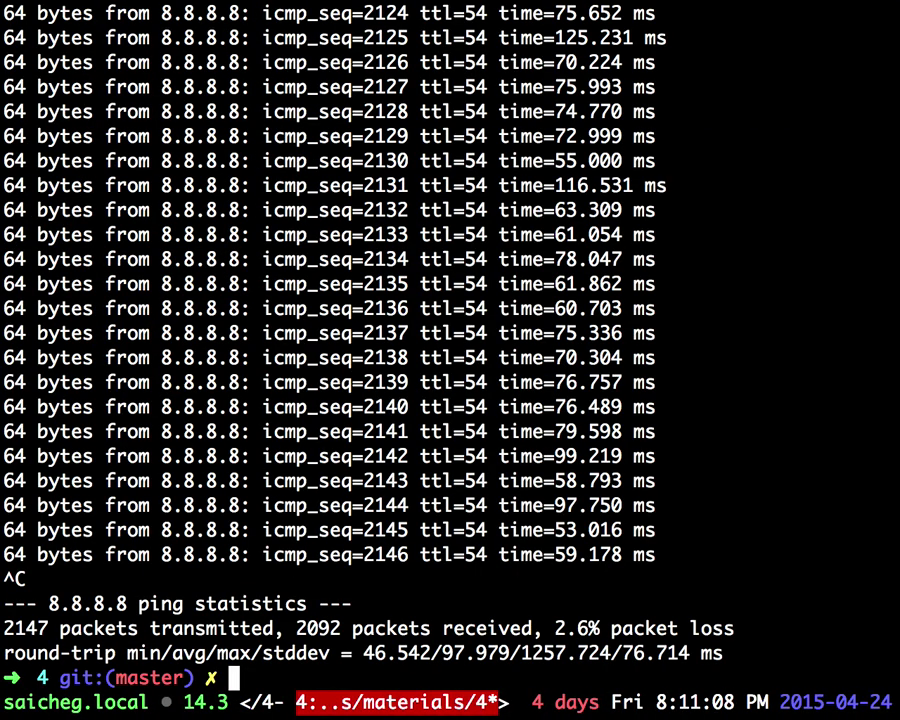
key("ctrl+b")
key("7")
key("ctrl+b")
key("1")
Step: Refresh the NERDTree root in the vim window, then return to shell window 1 and clear it
key("ctrl+b")
key("2")
key("ctrl+b")
key("1")
key("ctrl+b")
key("2")
key("ctrl+n")
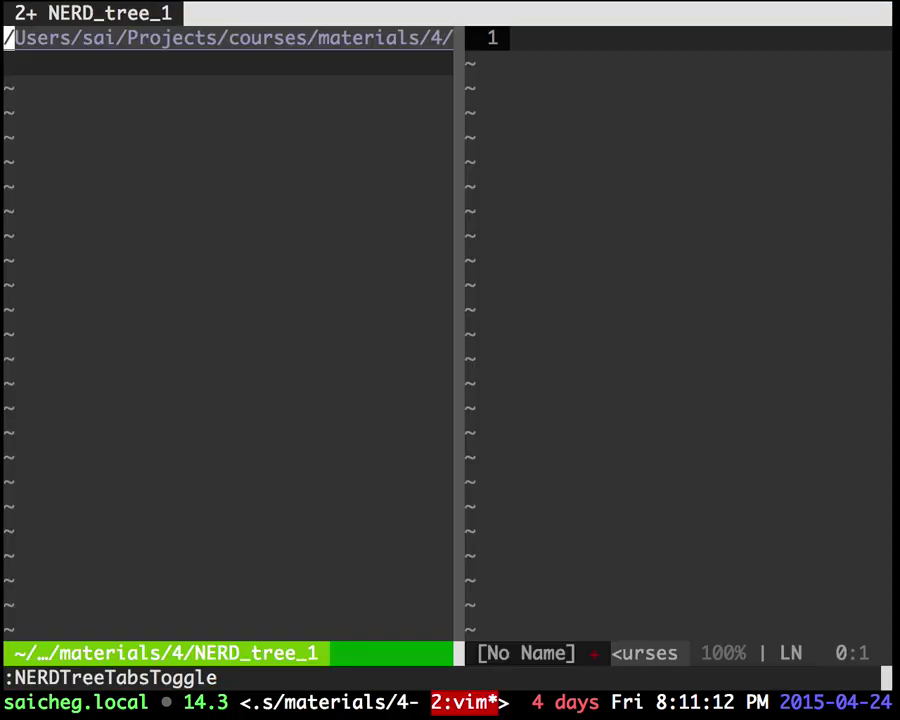
key("R")
key("ctrl+b")
key("1")
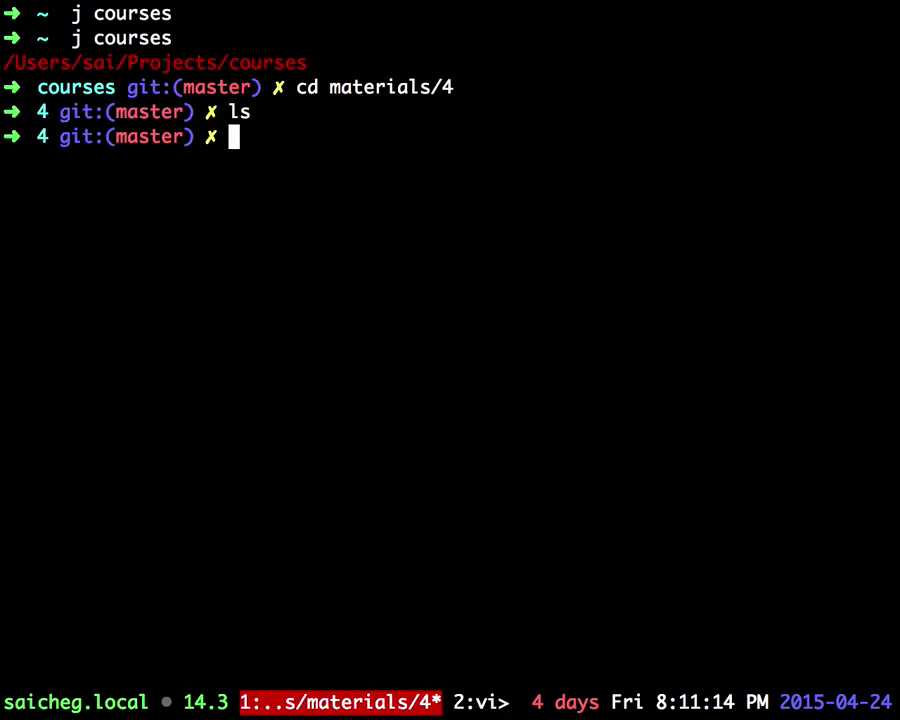
key("ctrl+l")
Step: Check git status and diff, stash the working changes, and recheck the status
type("gs")
key("Return")
type("gd")
key("Return")
type("qg")
key("BackSpace")
type("git stash asve")
key("Return")
type("gt")
key("Return")
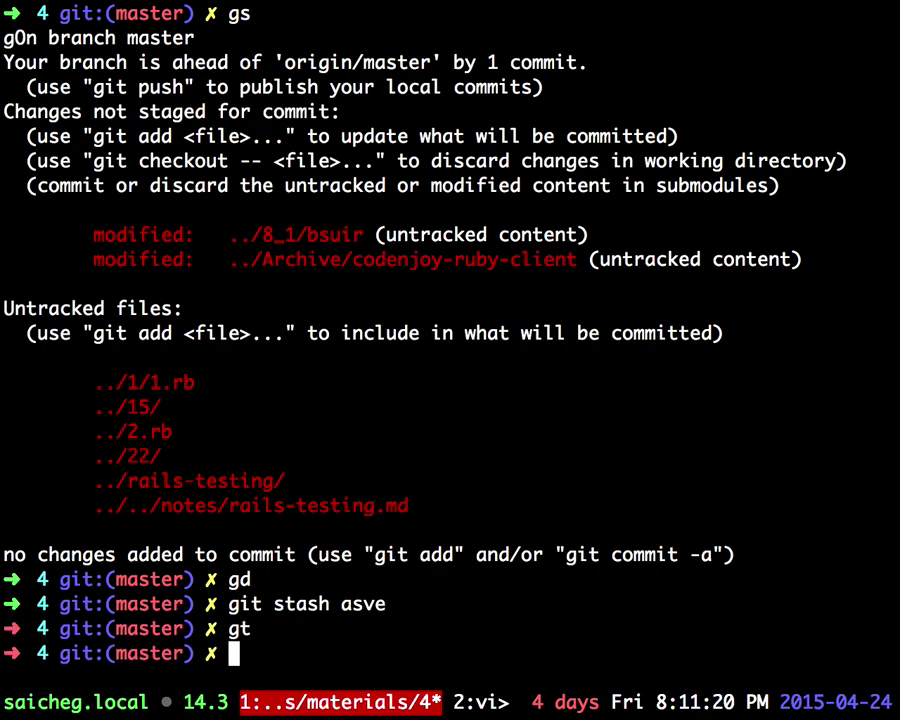
key("ctrl+l")
type("gs")
key("Return")
type("gd")
key("Return")
type("qgd")
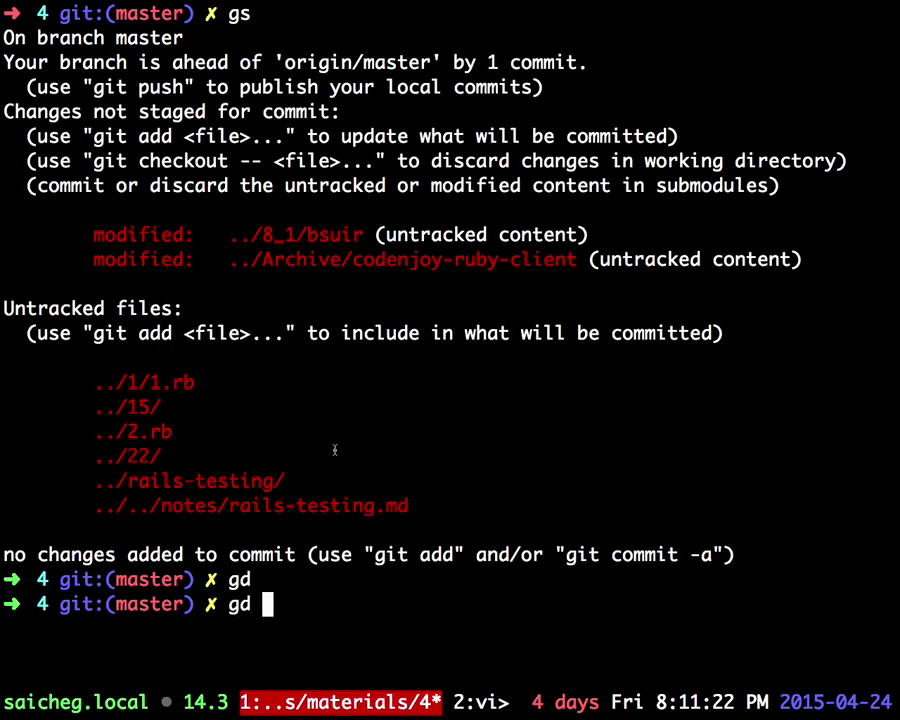
Step: Stage the notes/rails-testing.md file by pasting its path from git status into git add
double_click(314, 505)
key("super+c")
left_click(190, 504)
left_click_drag(162, 505, 385, 505)
key("Return")
type("git add")
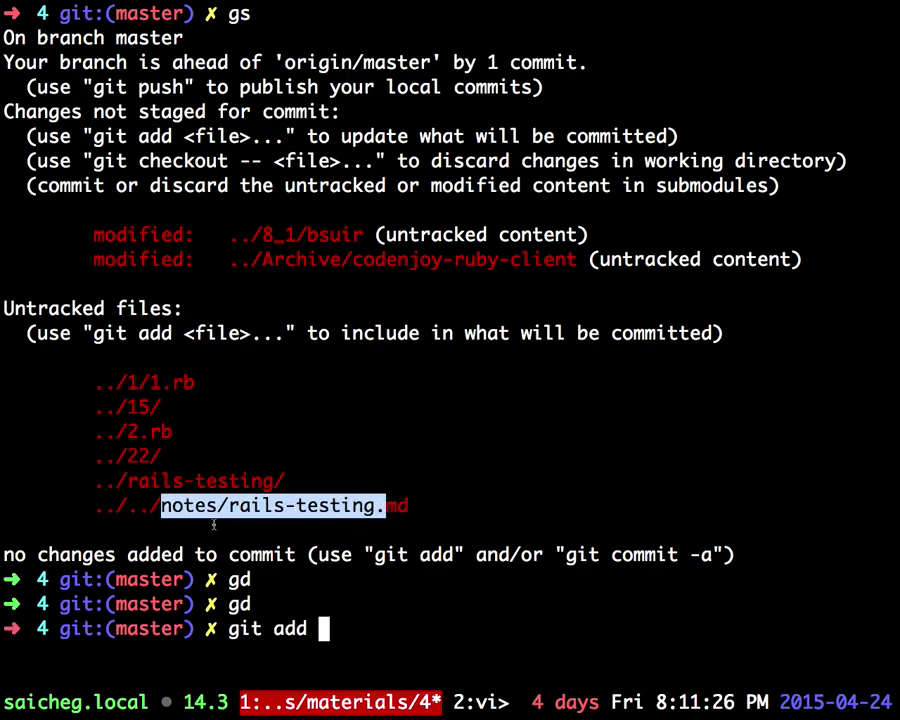
left_click_drag(402, 482, 94, 506)
key("super+v")
key("Return")
Step: Stage the ../rails-testing/ folder and commit with message 'add rails testing projects and notes'
type("gs")
key("Return")
type("git ad")
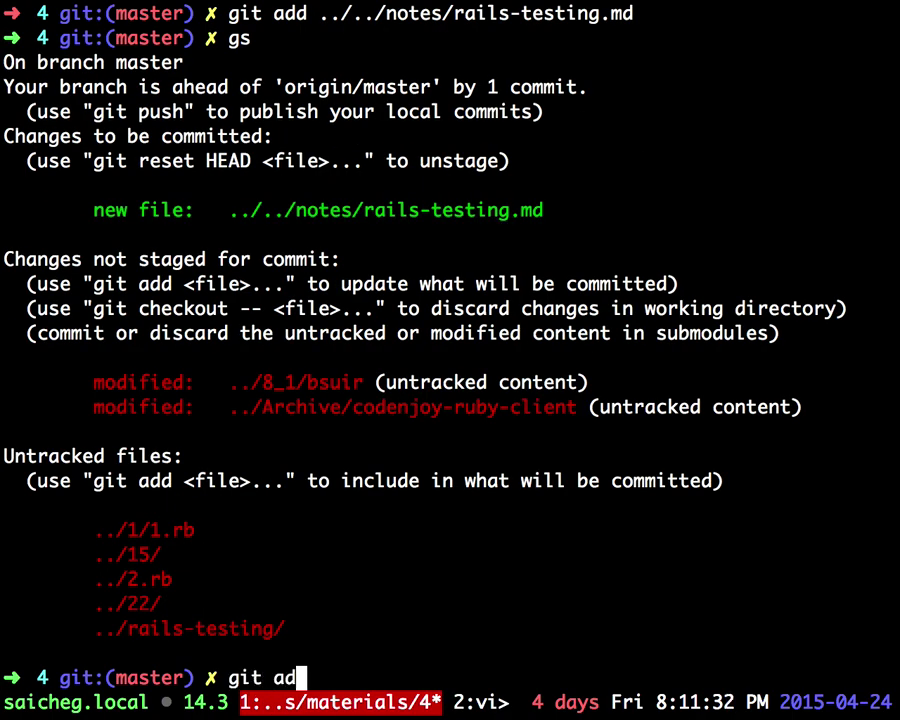
type("d")
left_click_drag(284, 626, 94, 626)
type("../rails-testing/")
key("Return")
type("gs")
key("Return")
type("git commit -m 'add rails te")
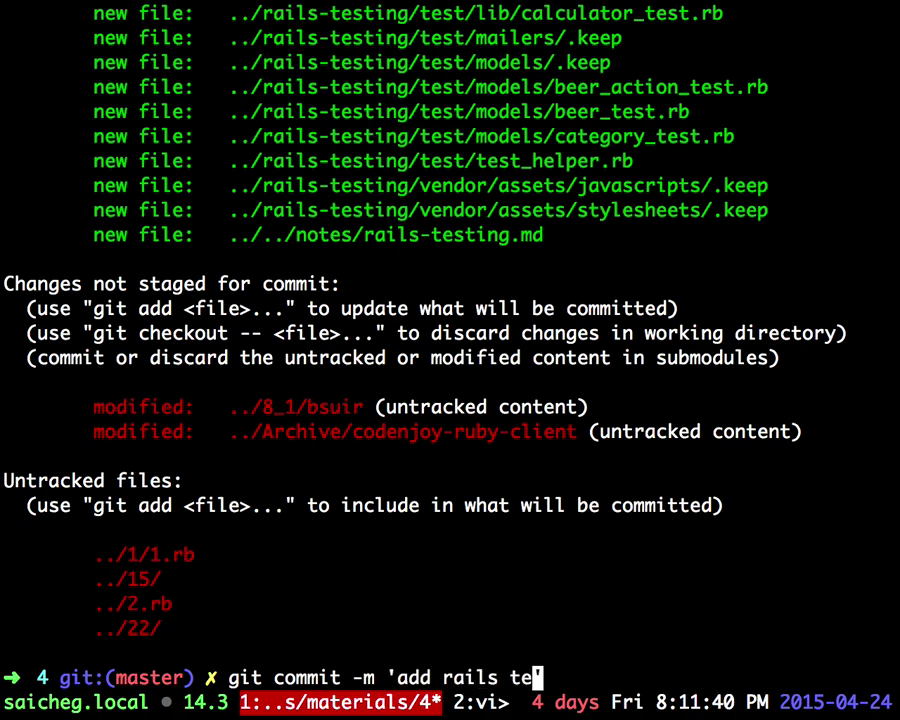
type("sting ")
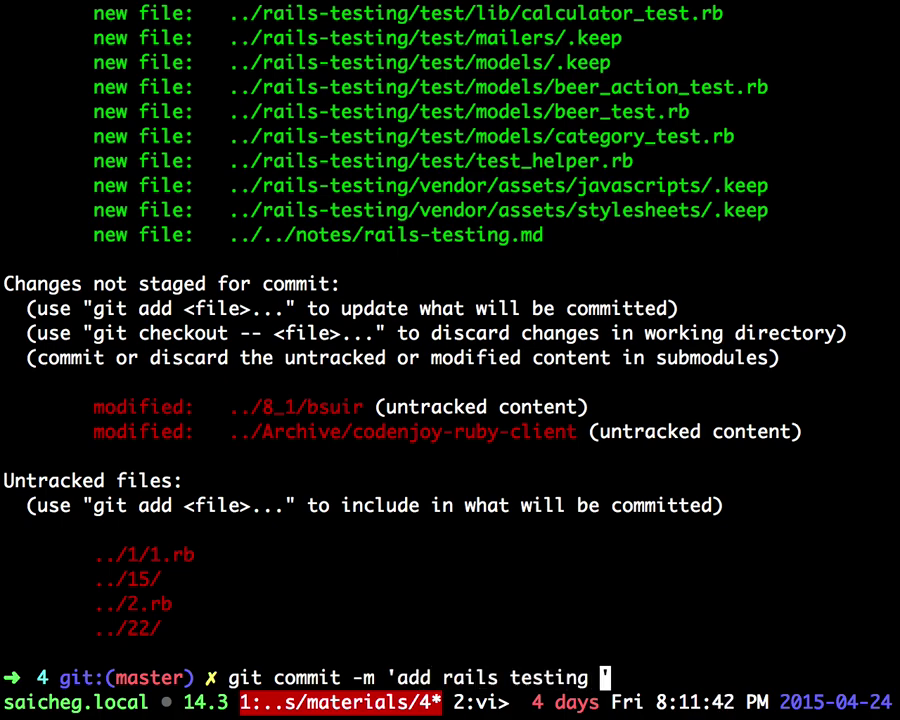
type("projects and ")
type("notes")
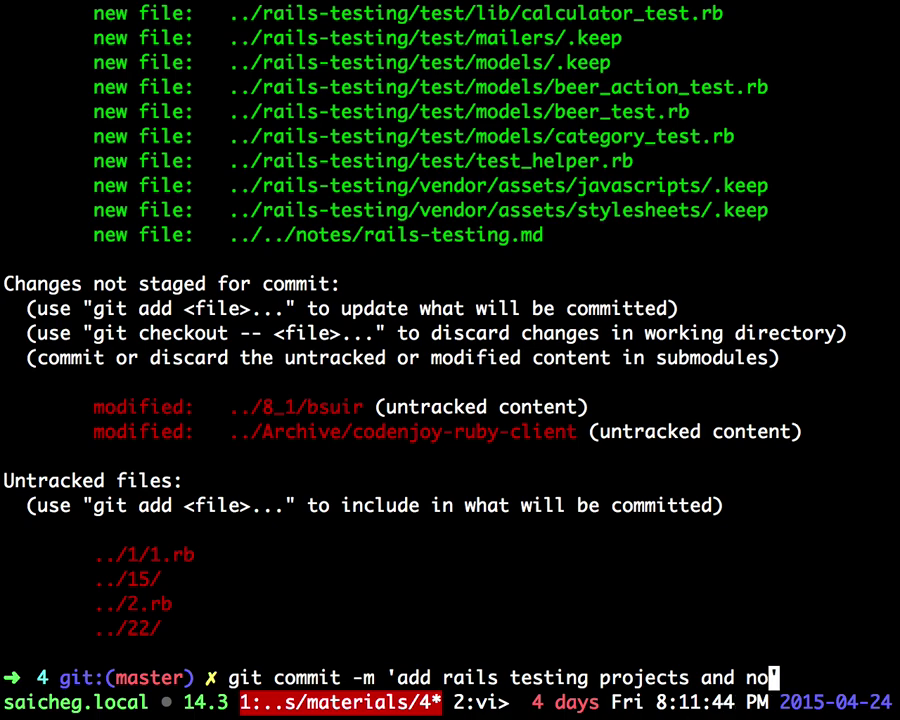
key("Return")
Step: Try pushing the commit to origin master and review the output
type("git push origin ")
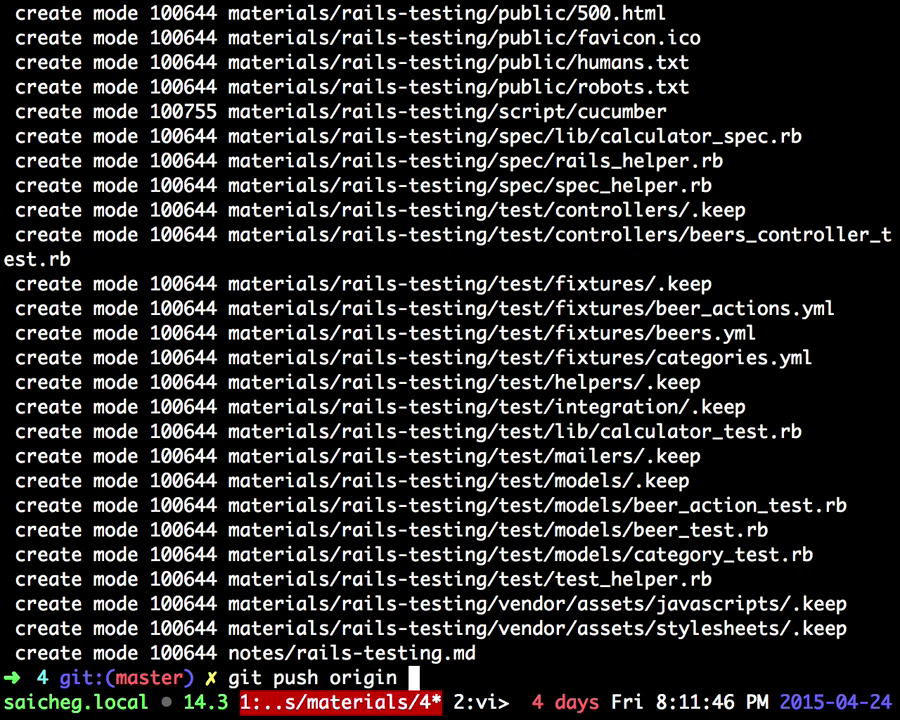
type("master")
key("Return")
scroll(450, 350, "up", 20)
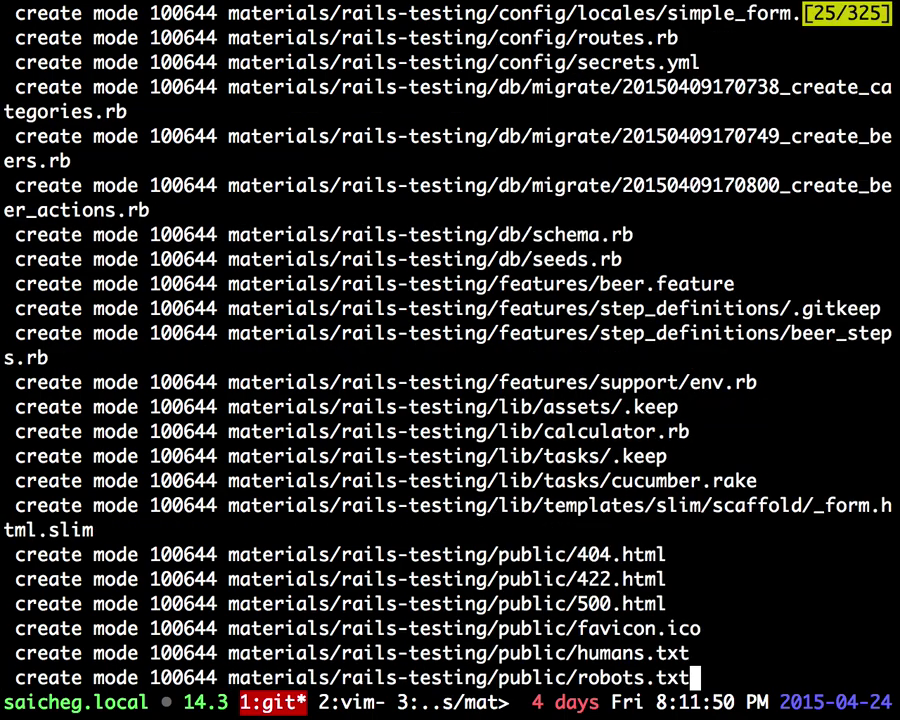
scroll(450, 350, "down", 20)
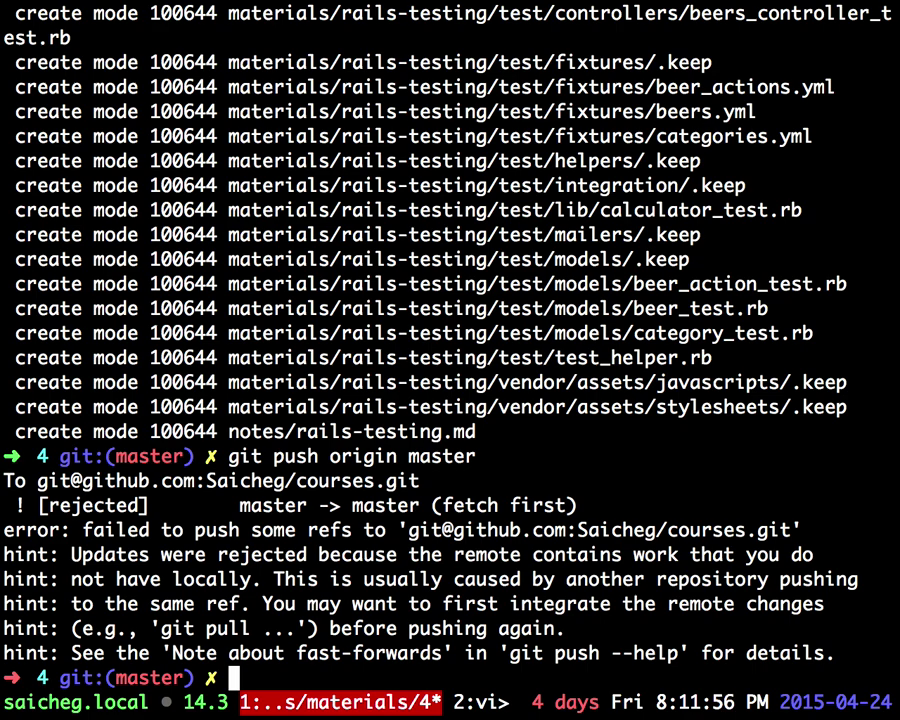
Step: Pull with rebase from origin master, then push to origin master successfully
type("git pull --re")
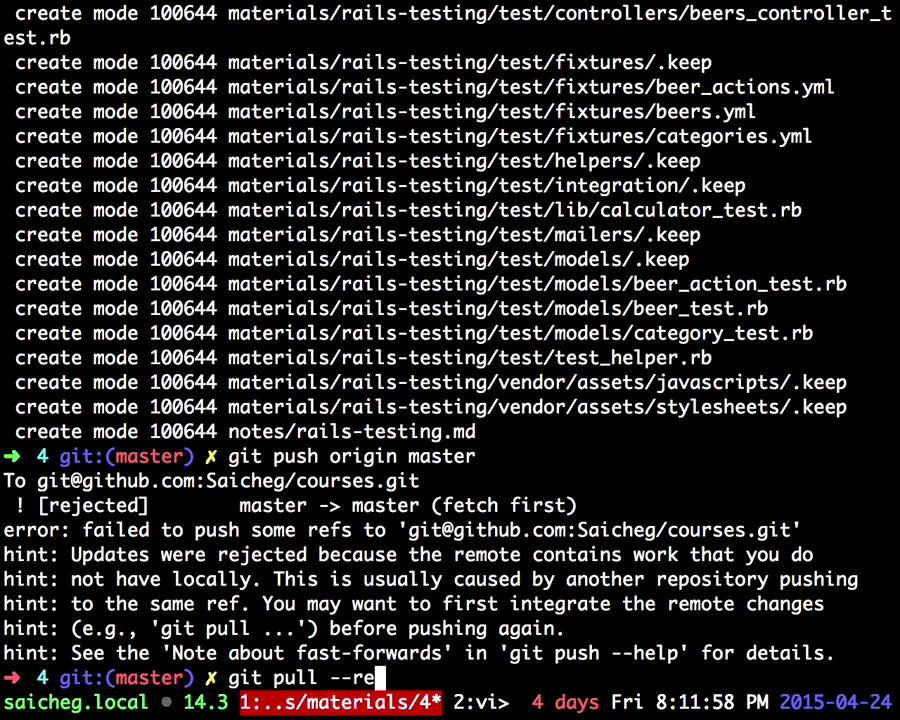
type("base origin master")
key("Return")
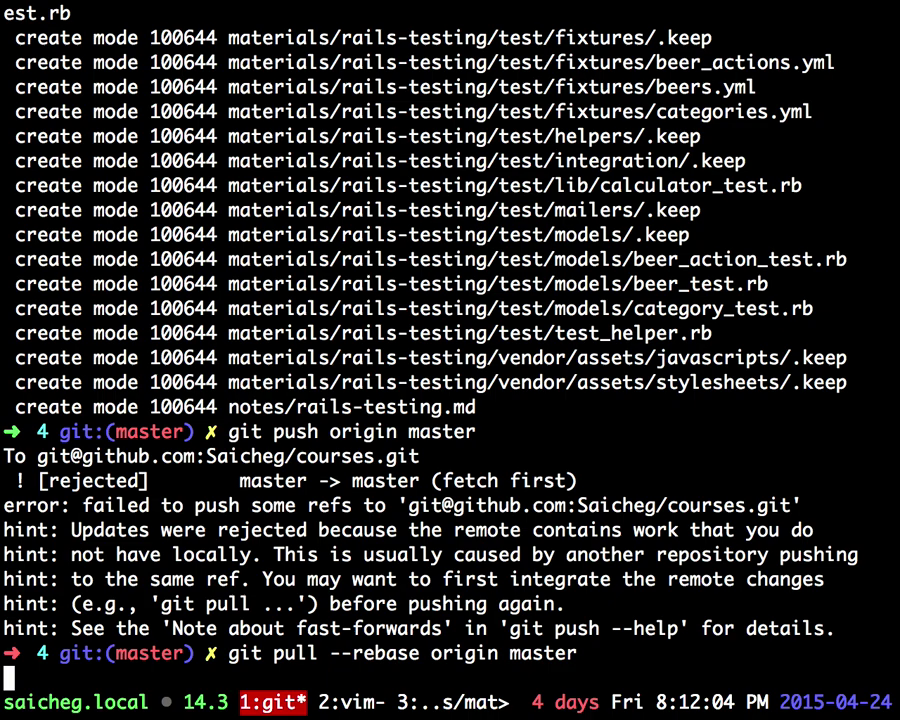
type("git push origin master")
key("Return")
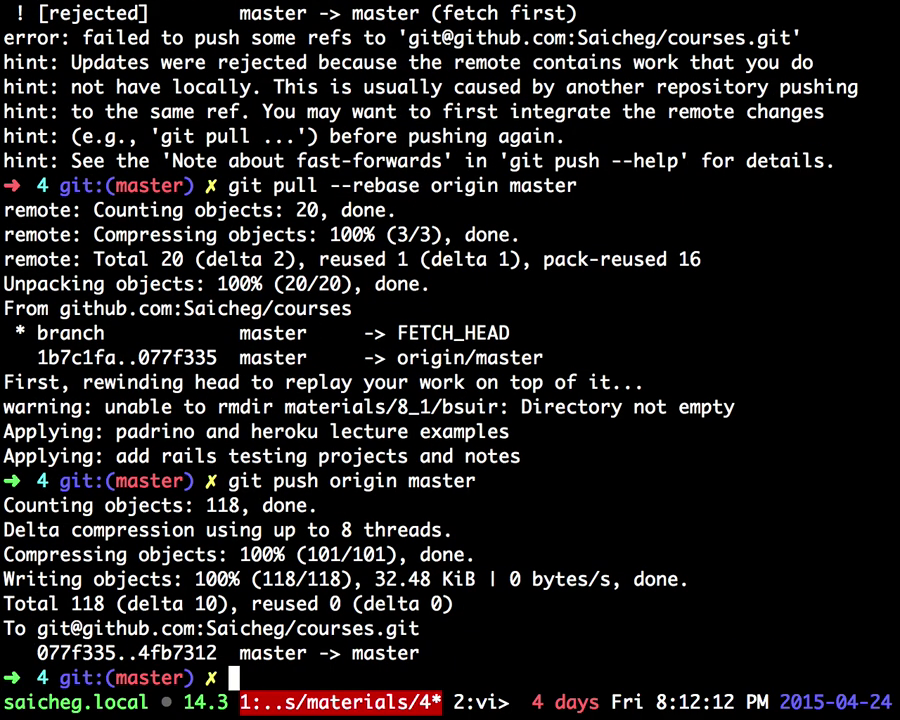
Step: Clear the terminal and bring up the browser showing RubyGems.org
key("ctrl+l")
key("ctrl+b")
key("3")
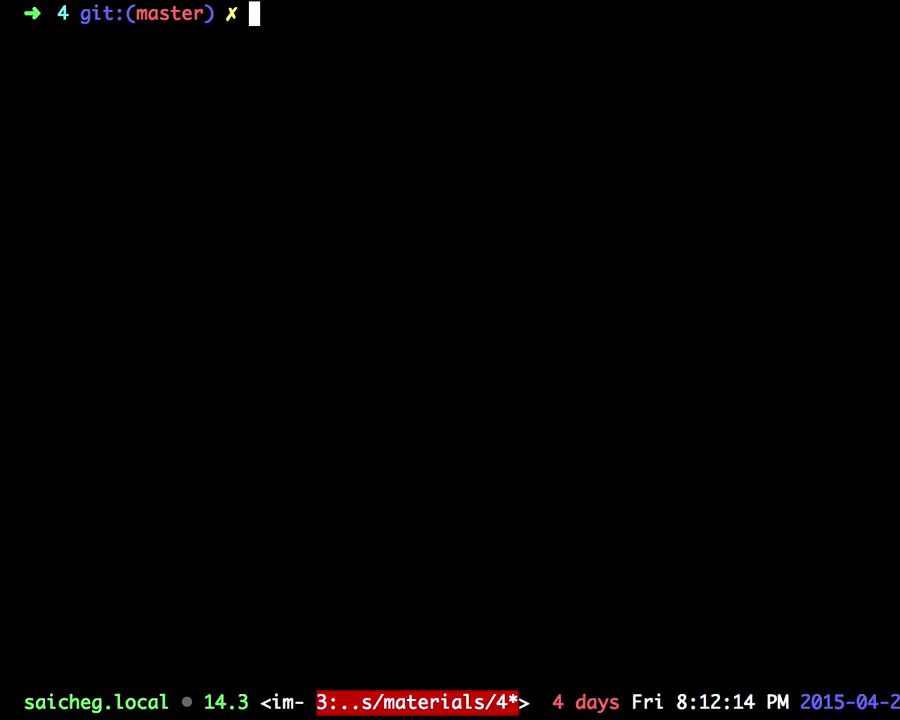
key("super+Tab")
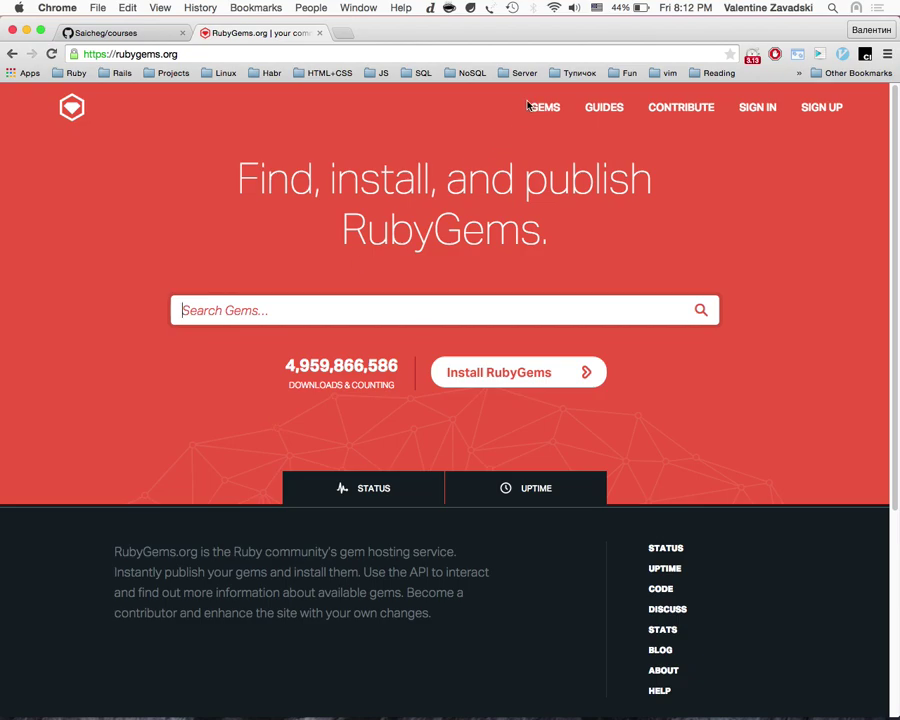
Step: Open the GEMS list on RubyGems.org and go to gem 'a' at the top
left_click(557, 118)
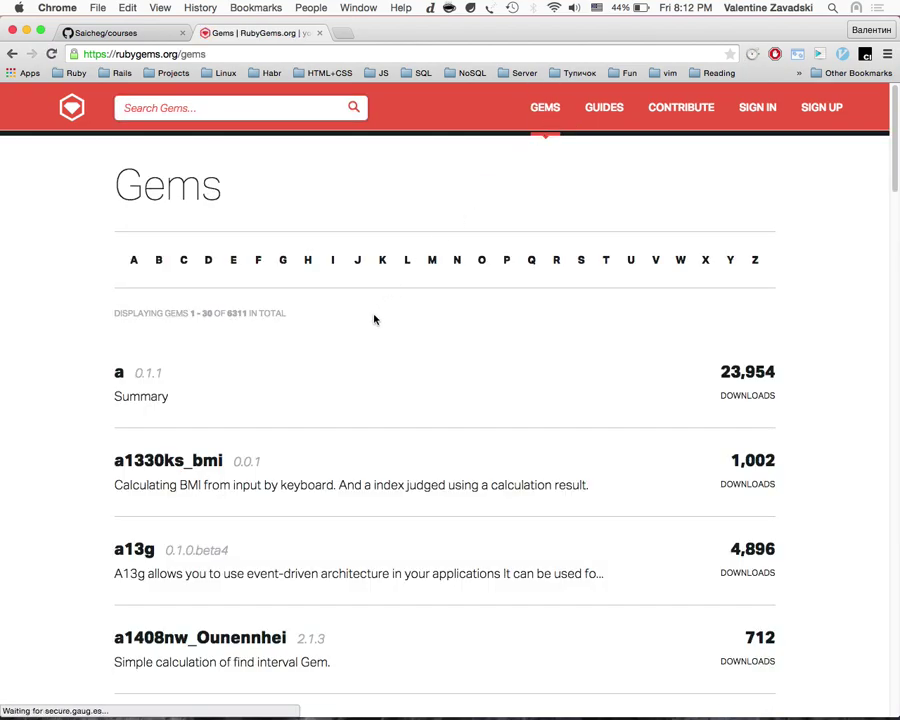
scroll(246, 356, "down", 5)
scroll(246, 356, "up", 5)
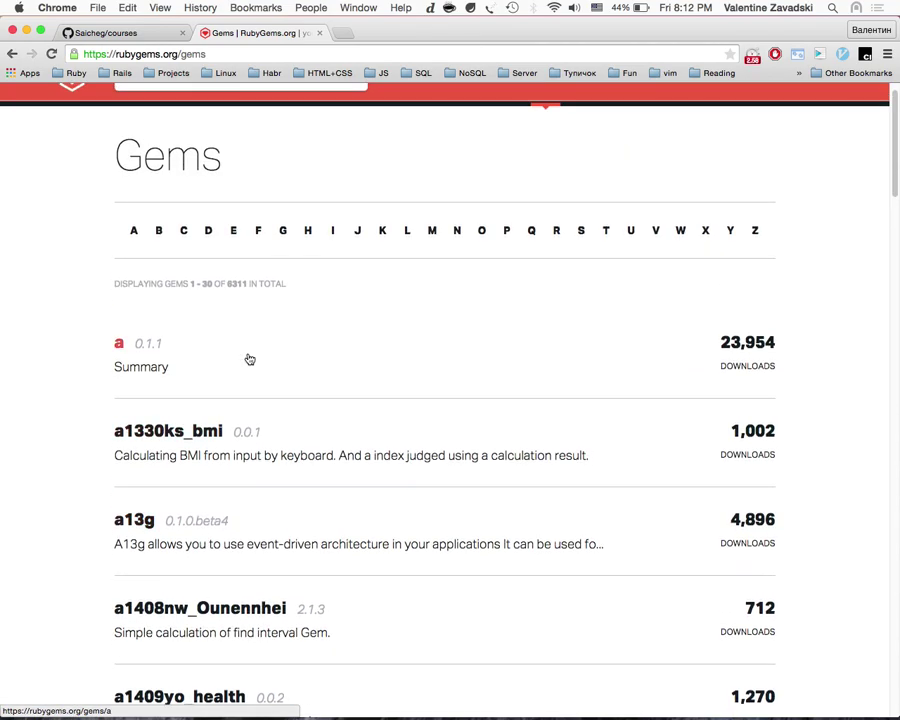
left_click(119, 343)
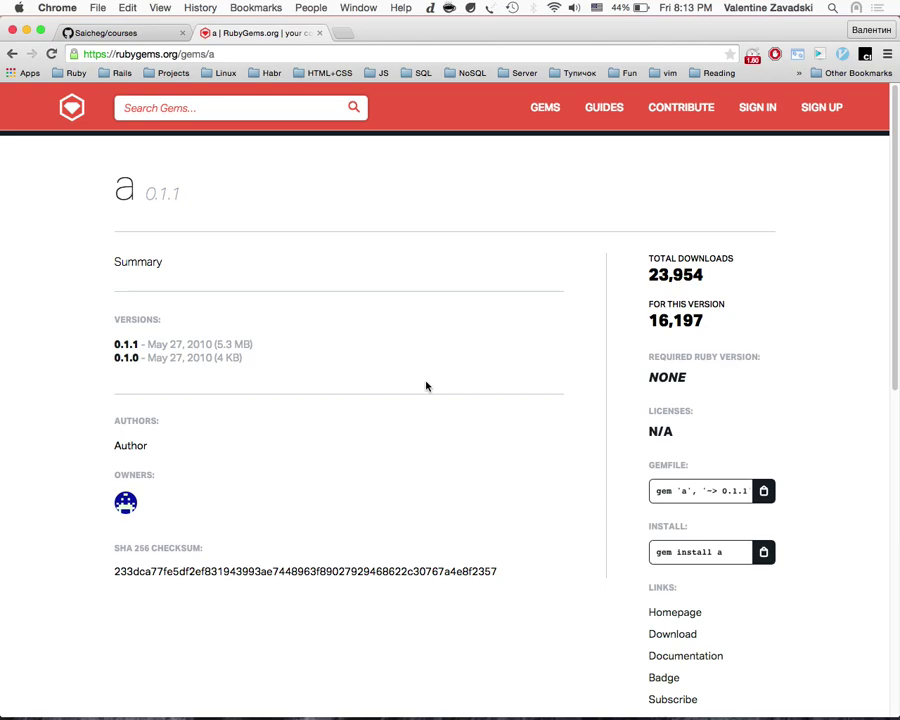
key("ctrl+t")
type("heroku.com")
key("Return")
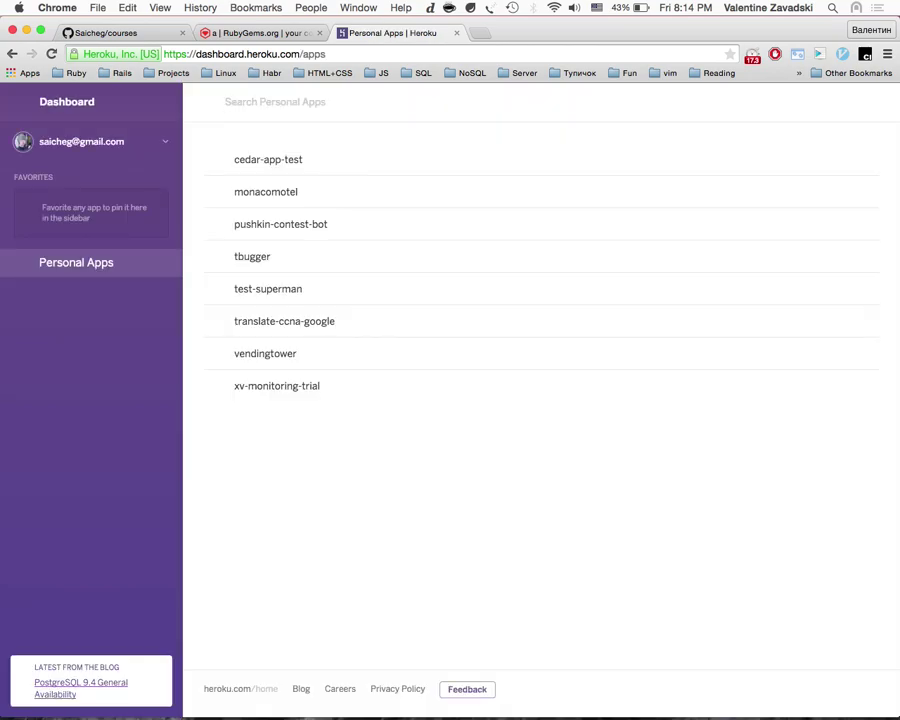
left_click(262, 33)
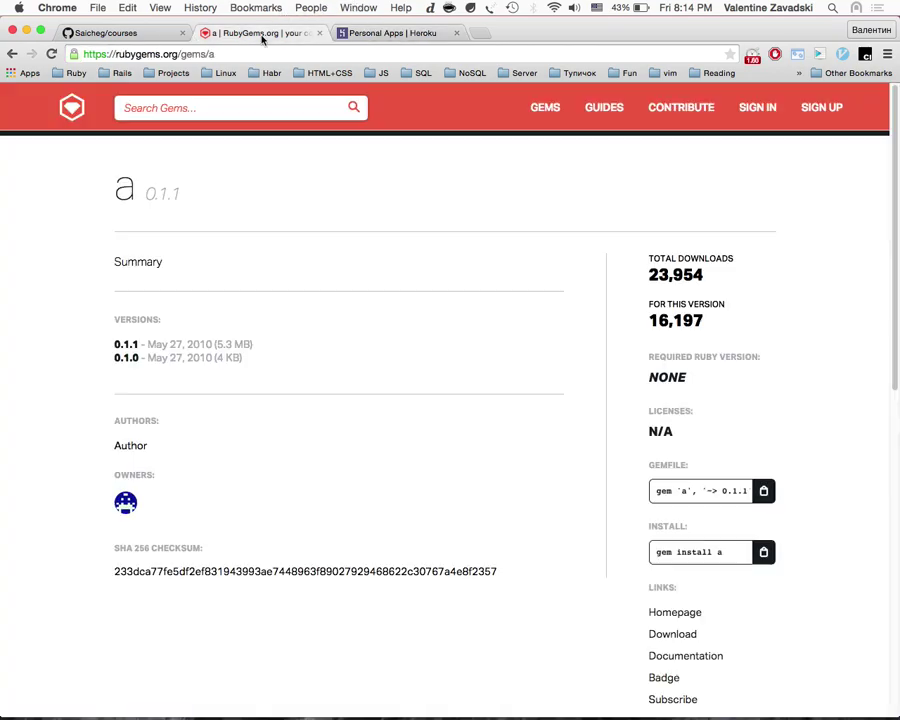
left_click(457, 34)
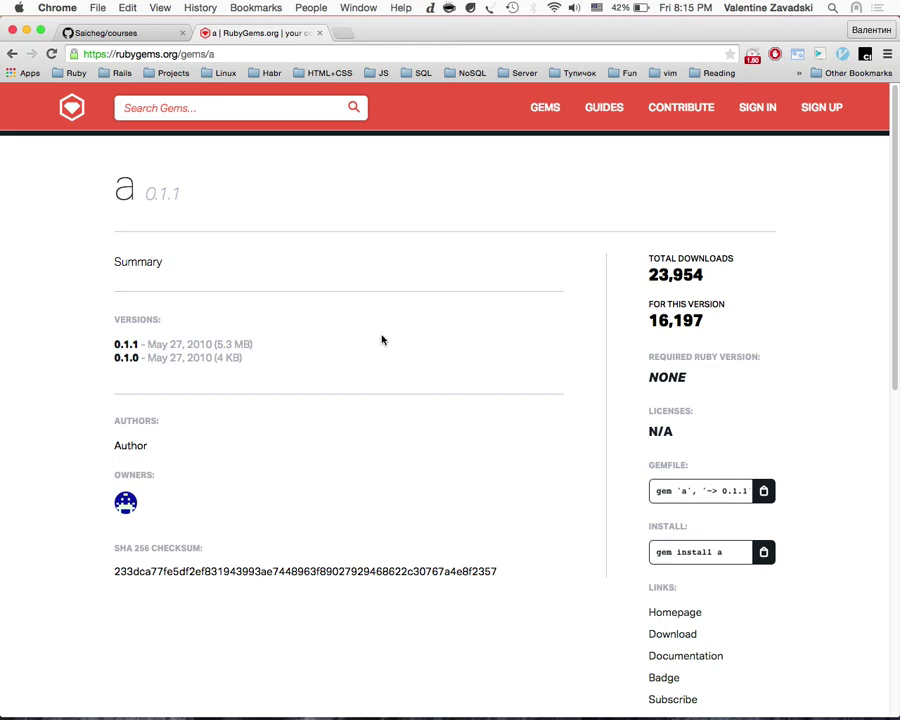
Step: Download gem a version 0.1.1 and save a-0.1.1.gem to the Desktop
left_click(127, 344)
scroll(141, 344, "down", 5)
left_click(678, 376)
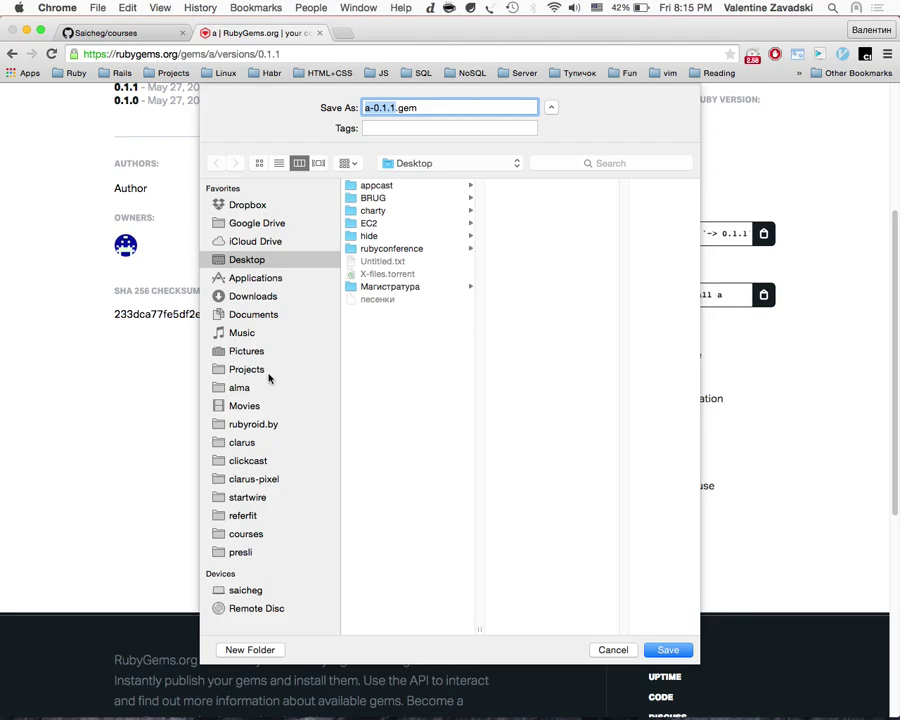
left_click(688, 650)
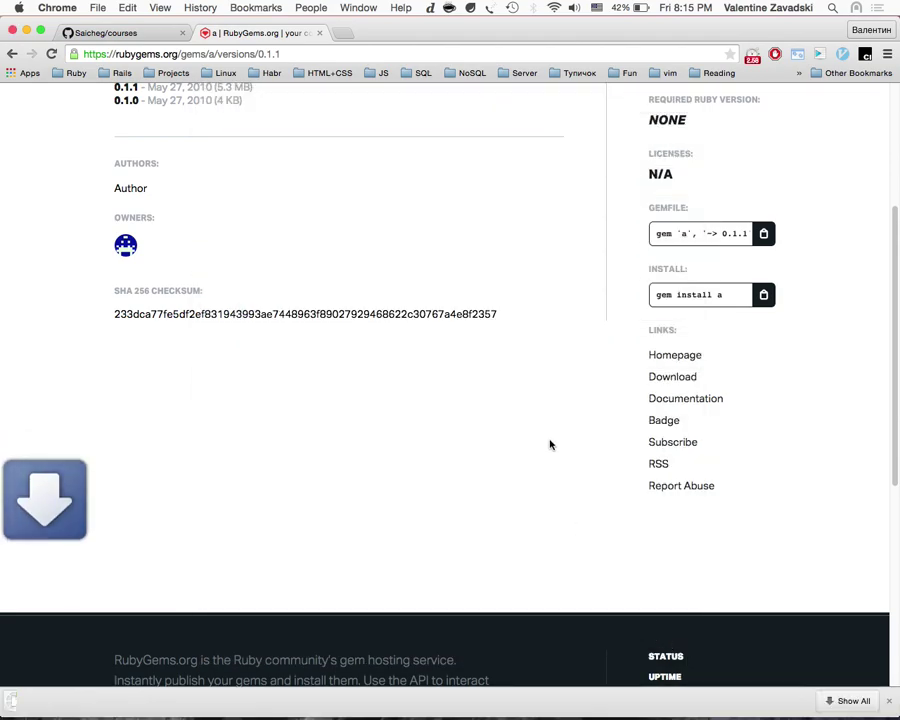
Step: Close the Untitled.txt TextEdit window on Desktop 3, then return to Desktop 1's browser
key("ctrl+Up")
left_click(717, 74)
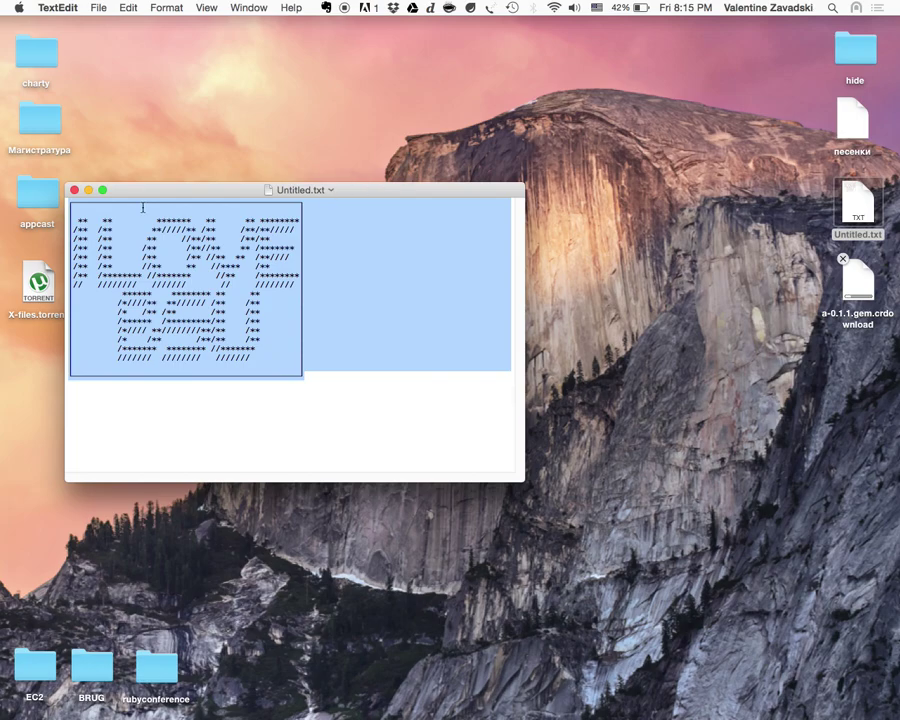
left_click(75, 190)
key("ctrl+Up")
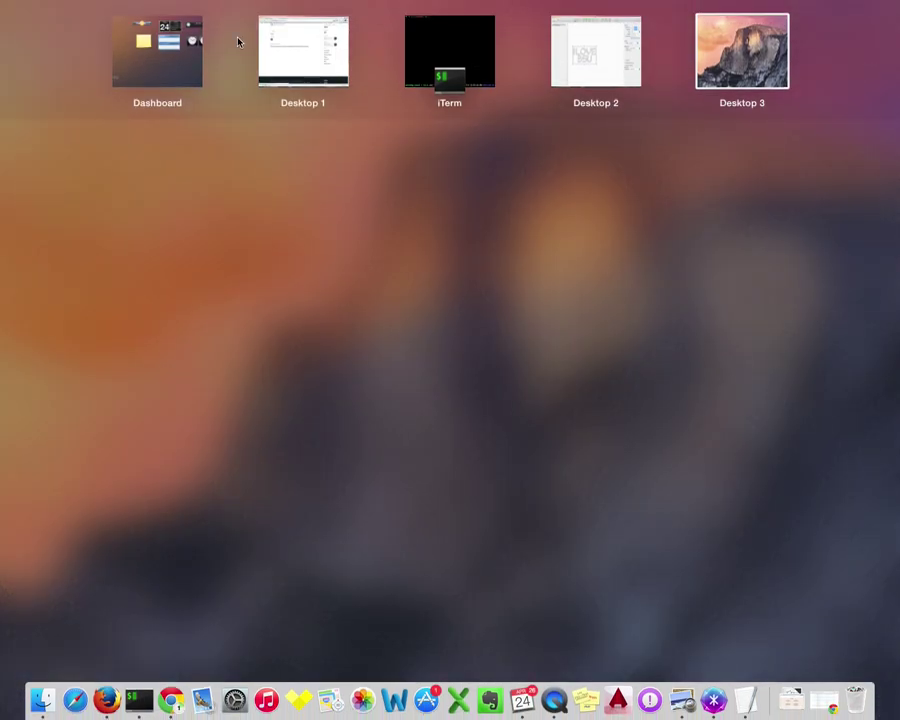
left_click(282, 50)
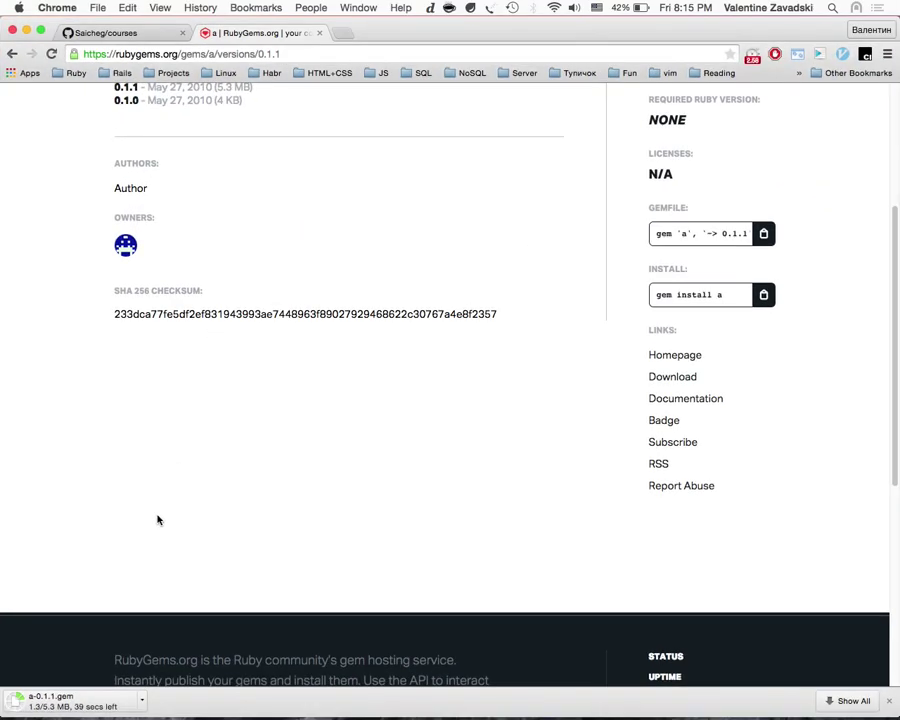
Step: Scroll the gems list and open the aa gem's detail page
scroll(141, 589, "up", 5)
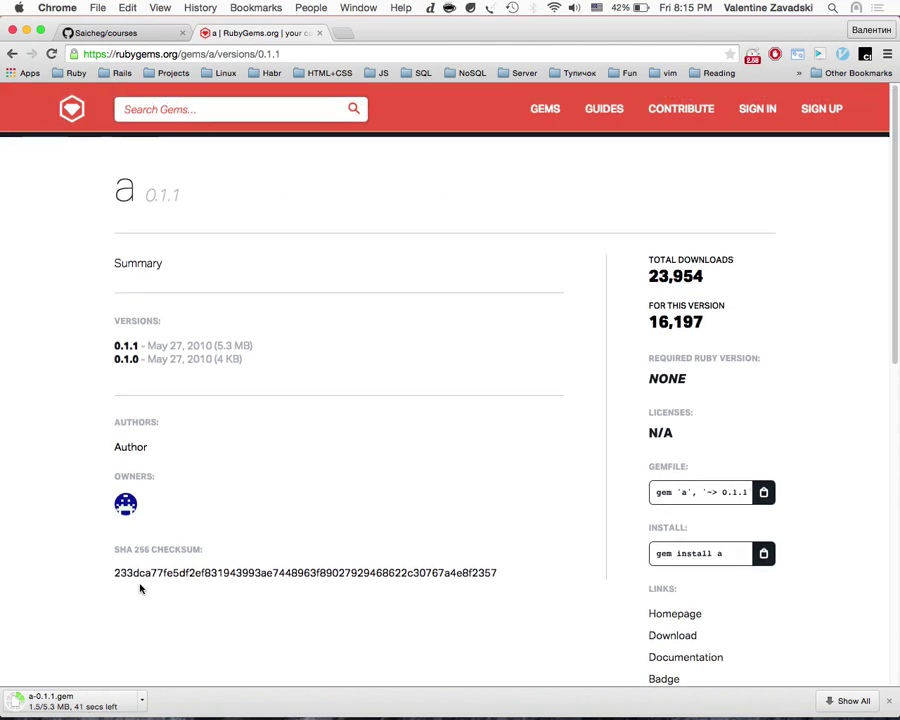
scroll(138, 585, "down", 8)
scroll(214, 466, "left", 5)
scroll(340, 398, "left", 5)
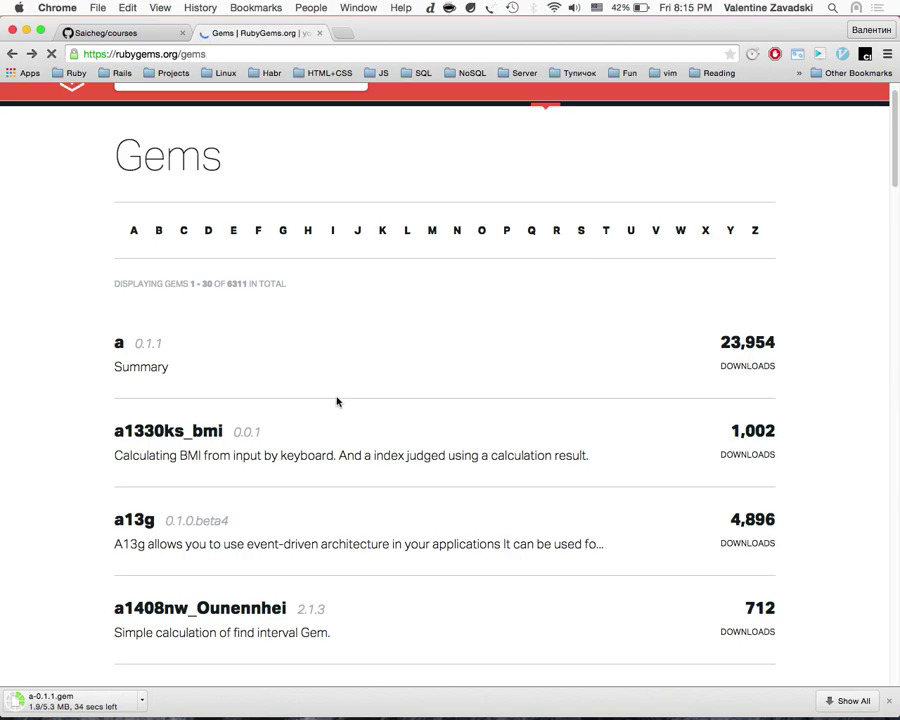
scroll(284, 438, "down", 10)
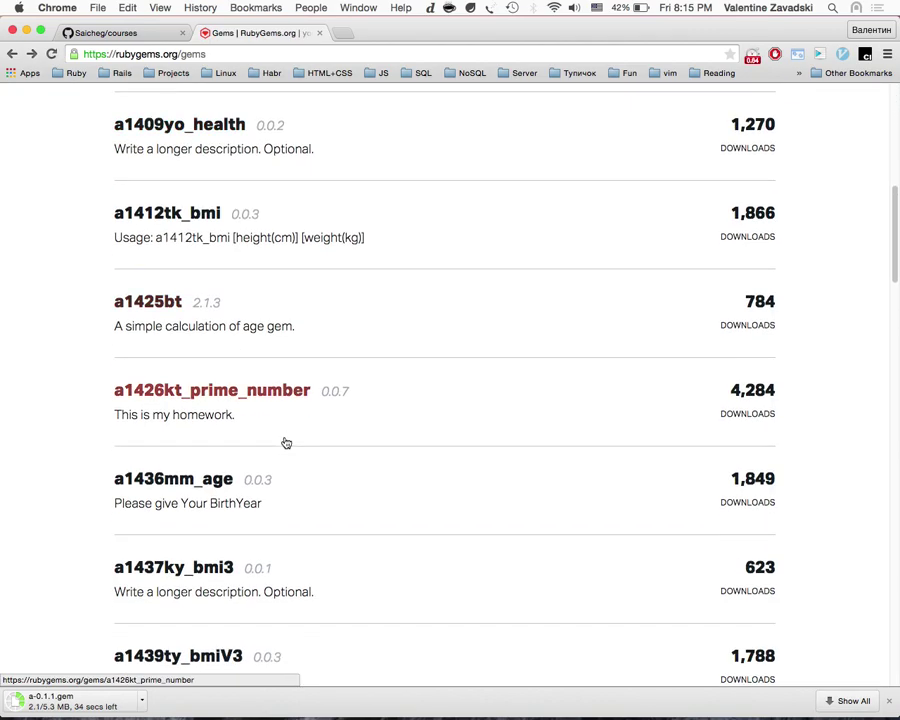
scroll(285, 442, "down", 10)
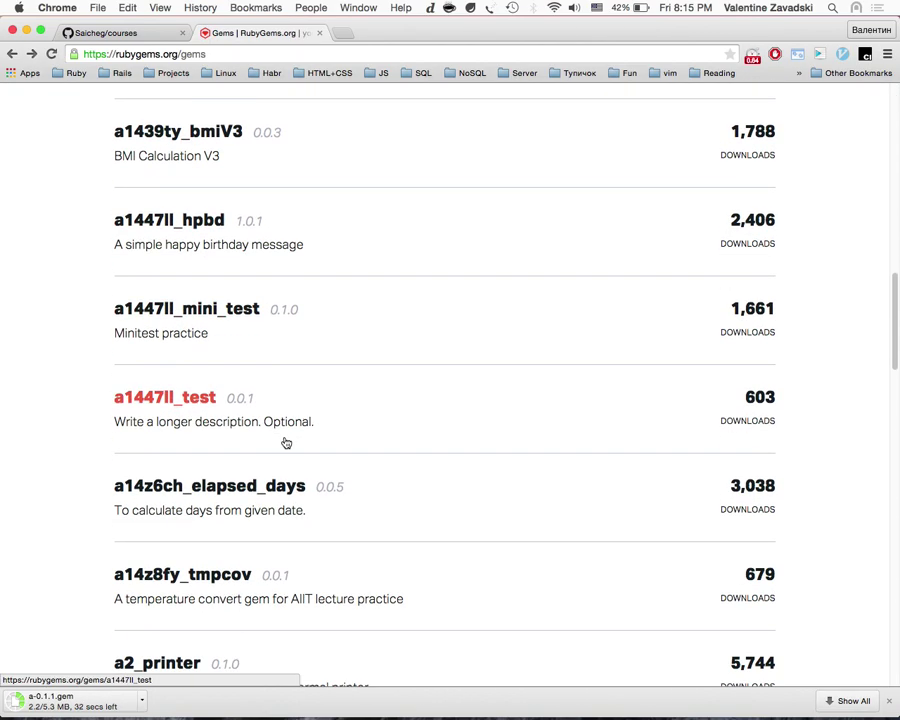
scroll(285, 442, "up", 5)
scroll(285, 442, "down", 4)
scroll(285, 442, "down", 5)
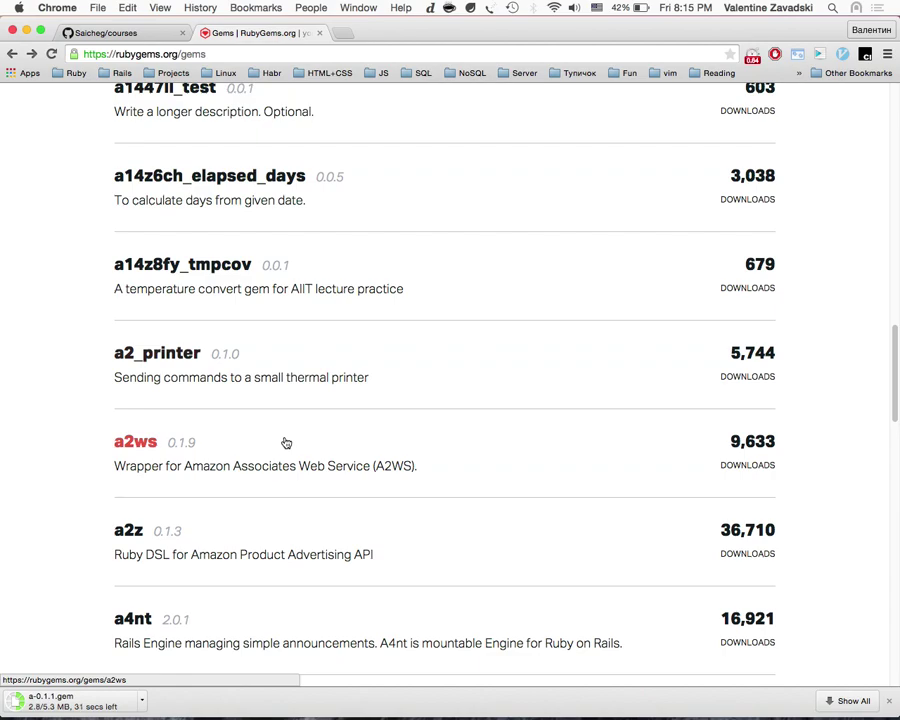
scroll(285, 442, "down", 5)
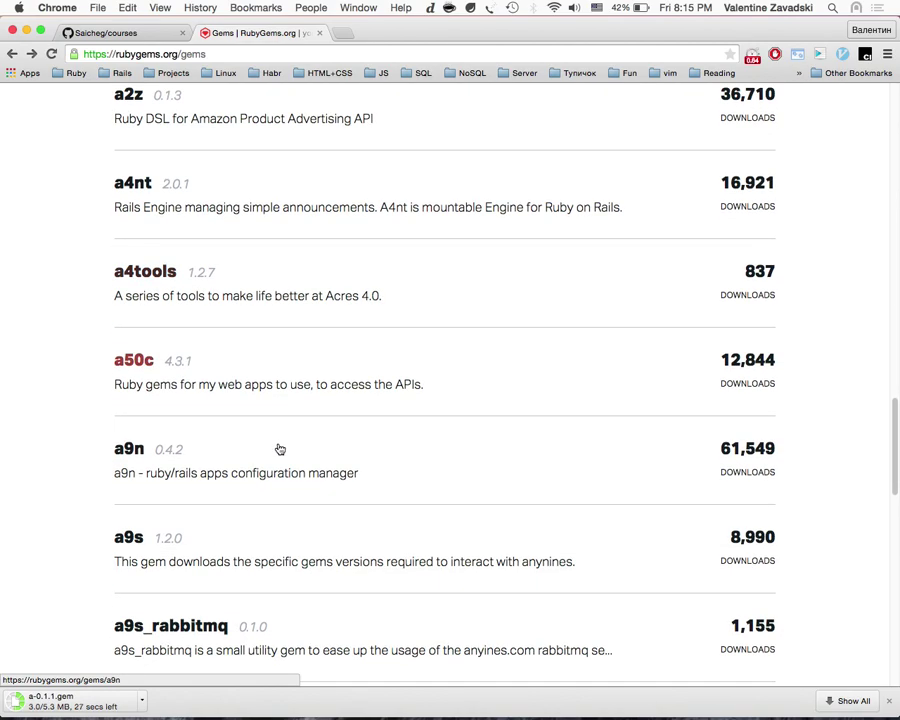
scroll(280, 449, "down", 3)
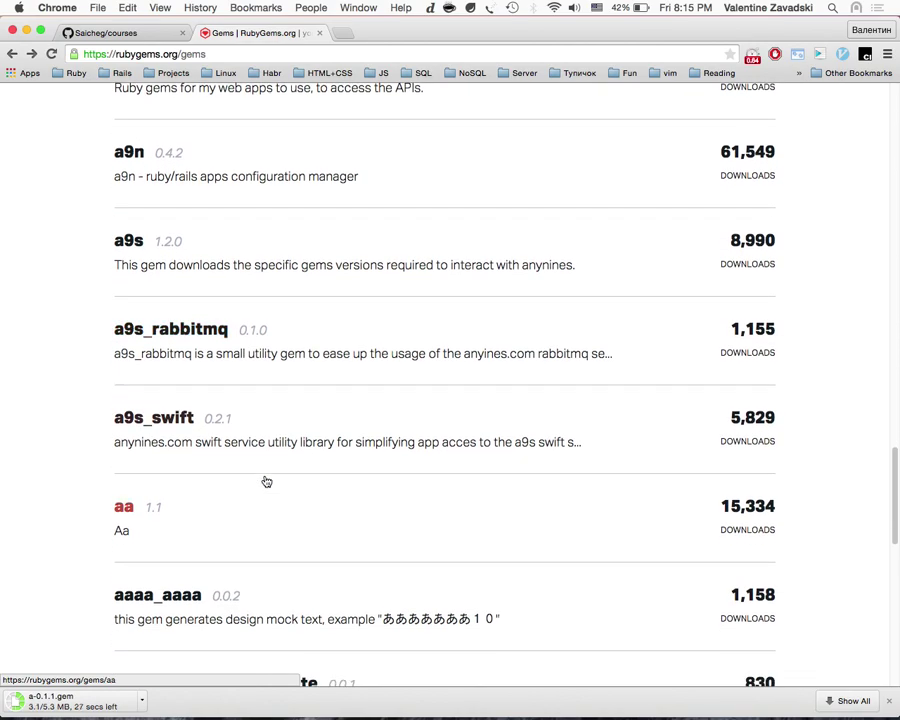
scroll(266, 482, "down", 3)
left_click(126, 297)
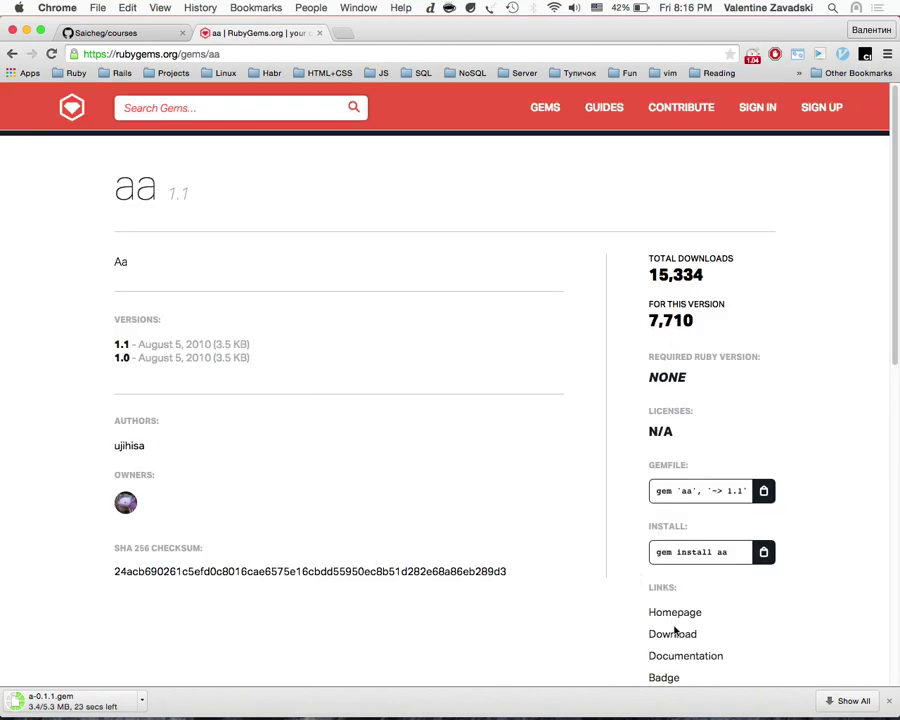
Step: Download and save aa-1.1.gem, and cancel the running a-0.1.1.gem download
left_click(683, 615)
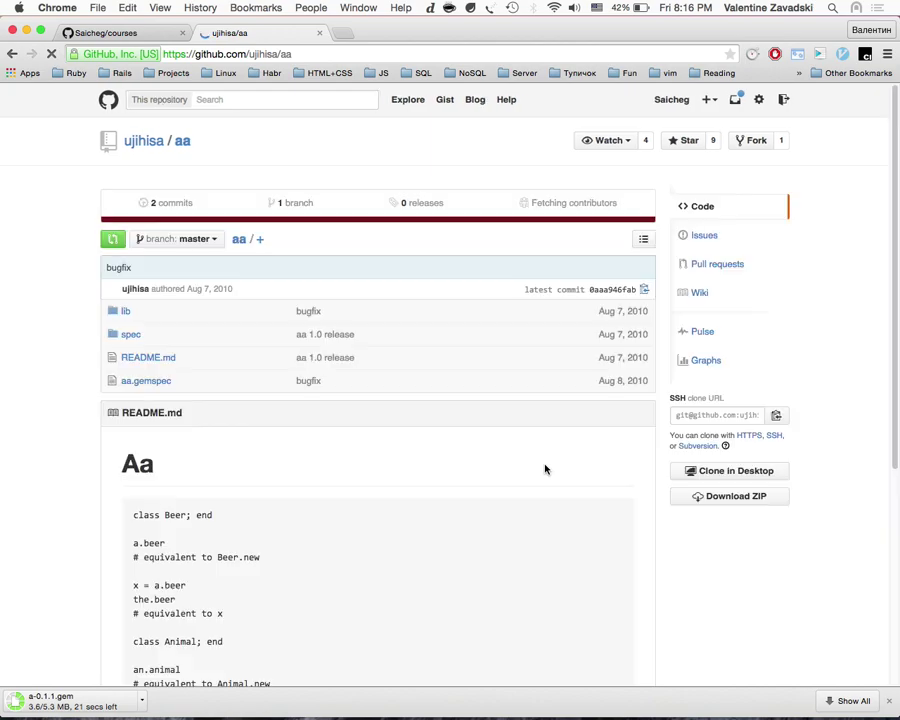
scroll(476, 467, "left", 5)
left_click(678, 634)
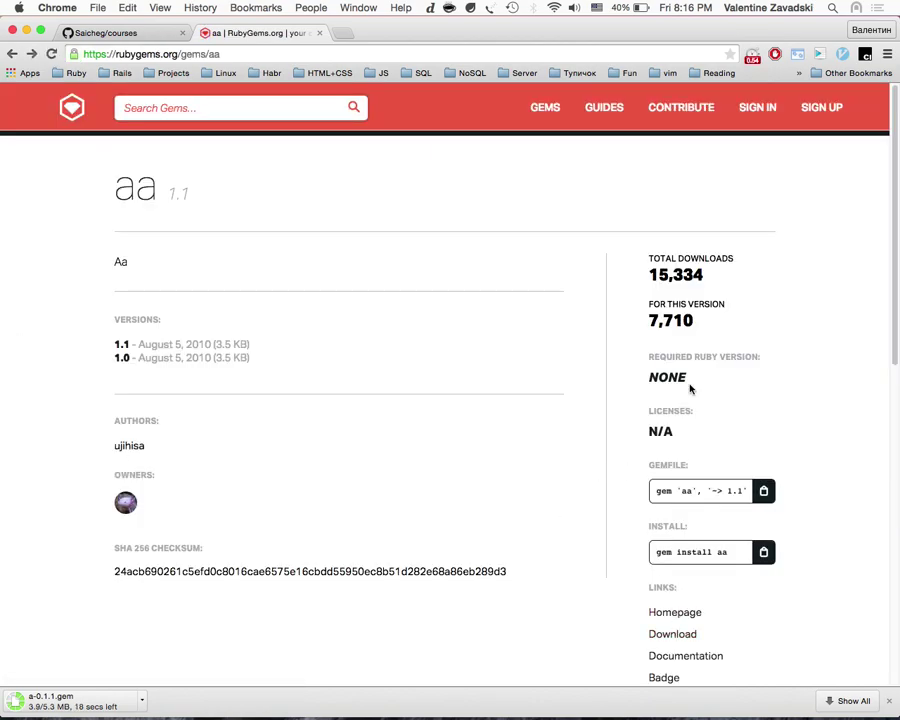
left_click(666, 650)
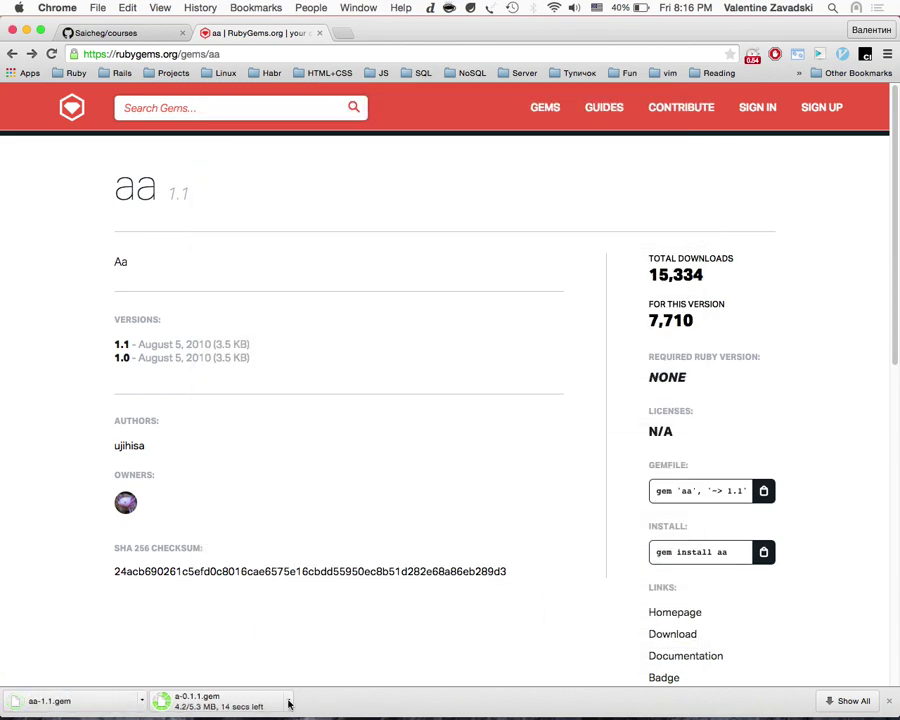
left_click(288, 700)
left_click(325, 704)
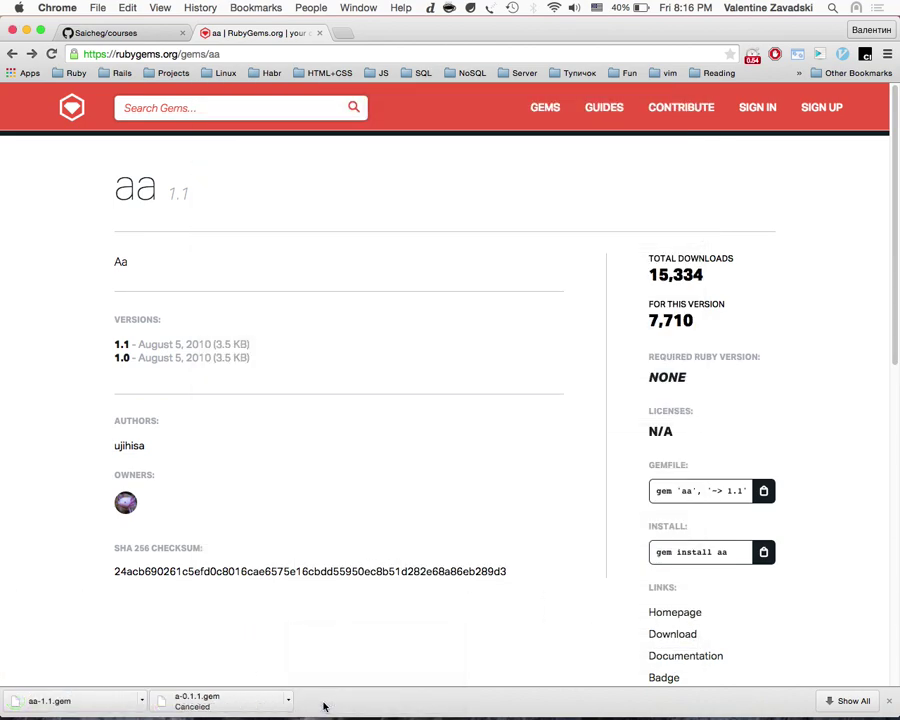
Step: Move aa-1.1.gem below Untitled.txt, try opening it, dismiss the no-application message, and return to the terminal
key("ctrl+Up")
left_click(719, 90)
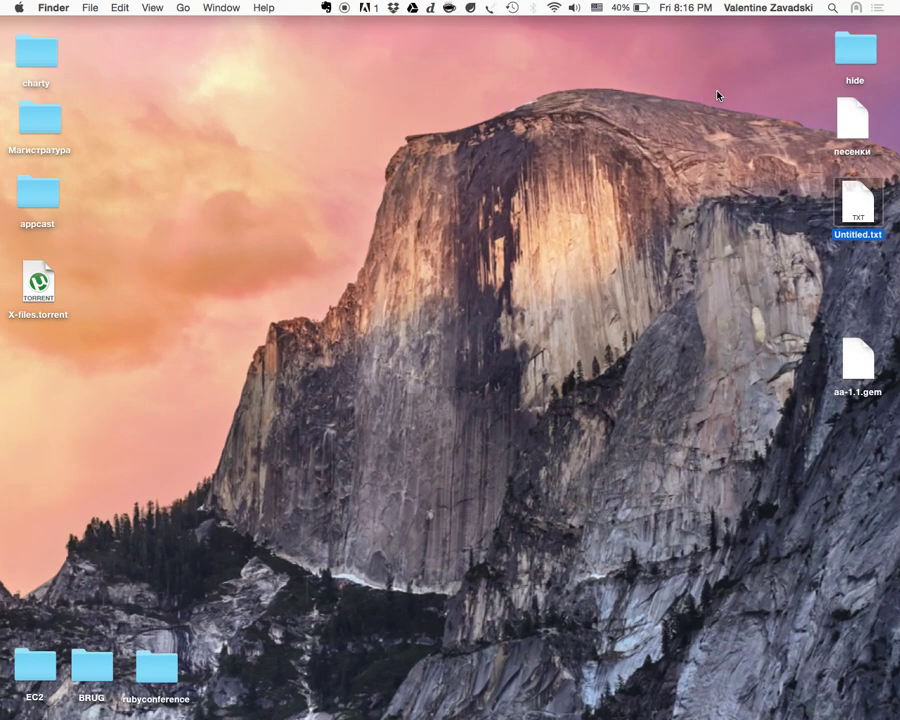
left_click_drag(860, 356, 871, 283)
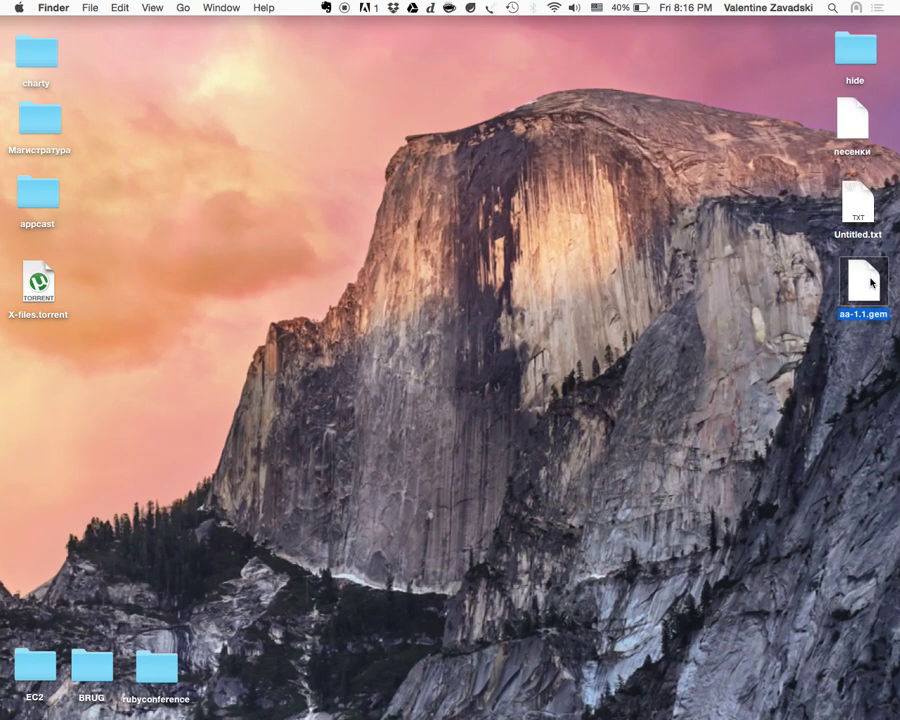
double_click(866, 283)
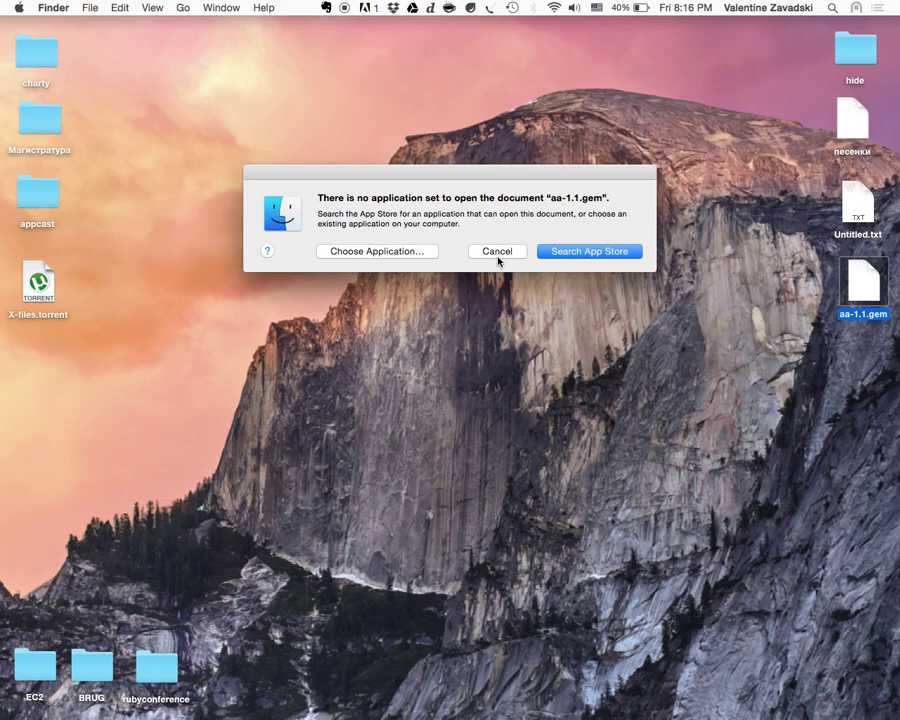
left_click(498, 256)
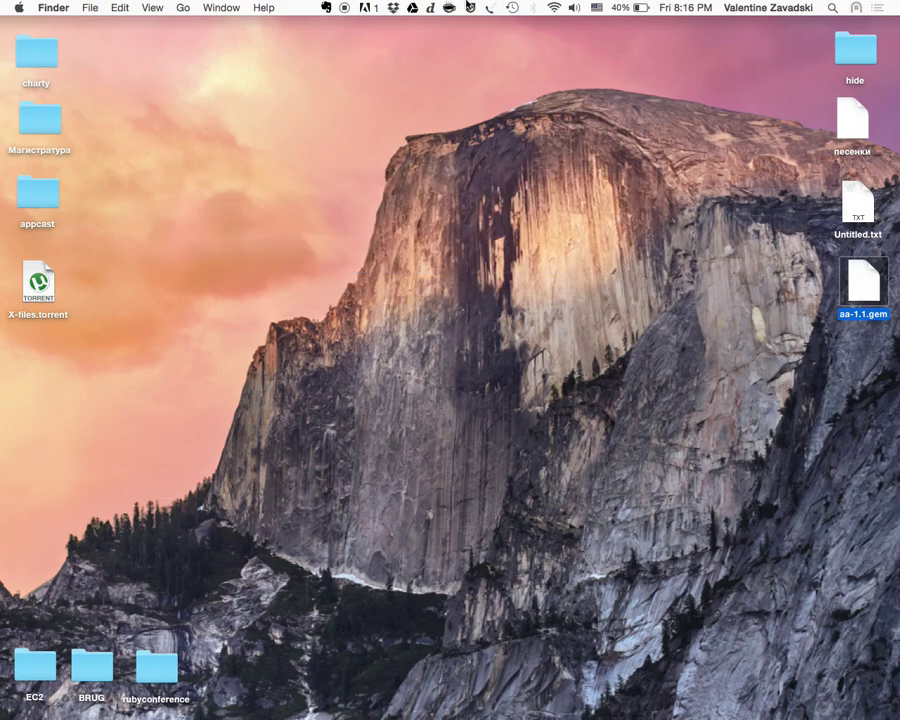
key("ctrl+Up")
left_click(436, 56)
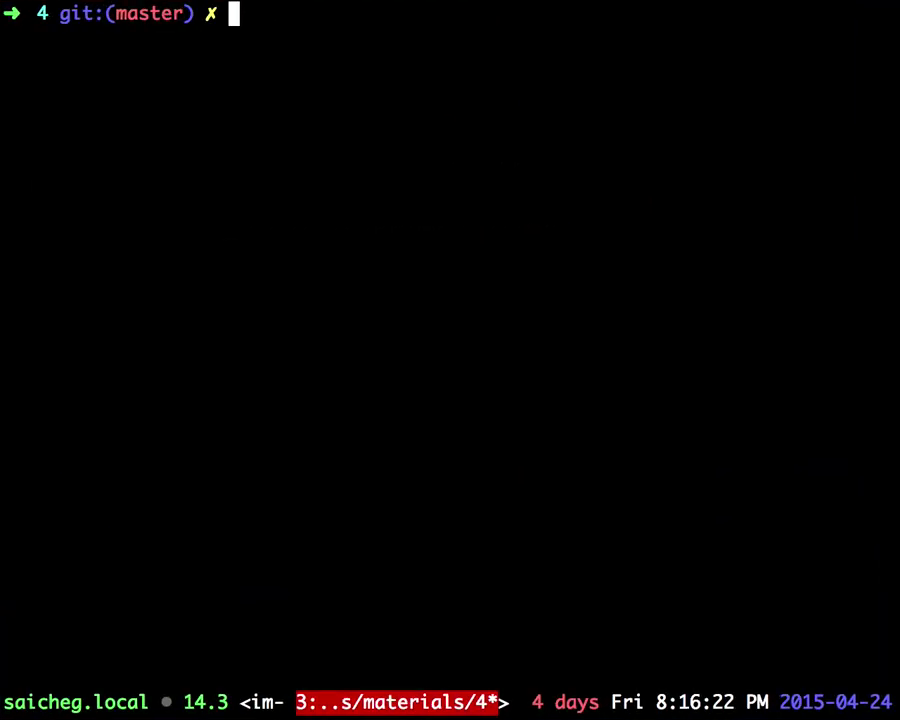
Step: Change into ~/Desktop, list its files, and clear the screen
type("cd ~/De")
key("Tab")
key("Return")
type("l")
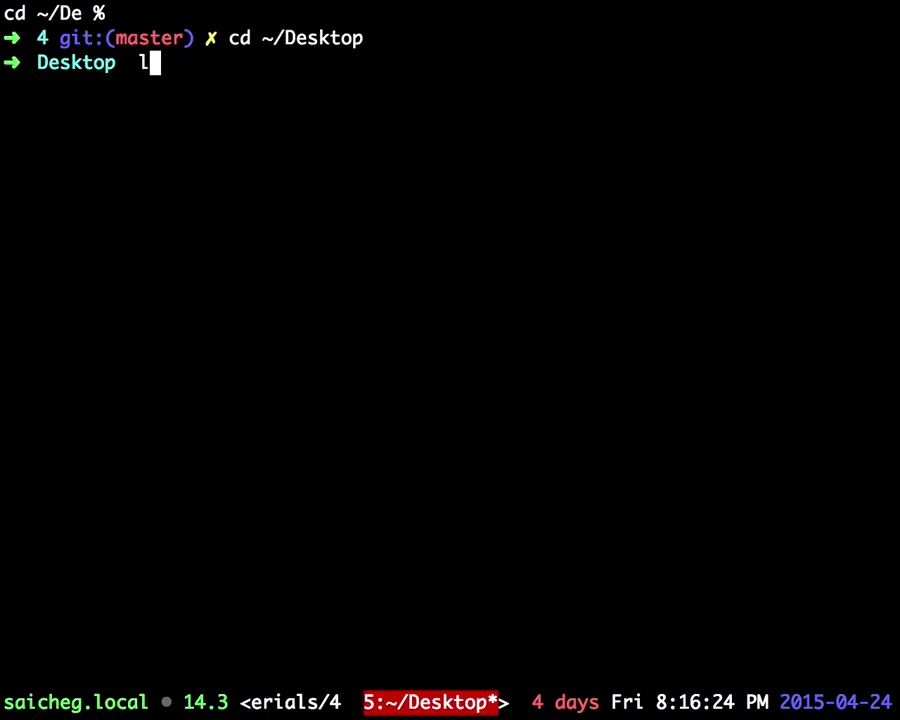
key("Return")
type("v")
key("BackSpace")
key("ctrl+l")
Step: Inspect aa-1.1.gem's archive contents in Vim, selecting data.tar.gz, then quit without saving
type("vim a")
key("Tab")
key("Tab")
key("Return")
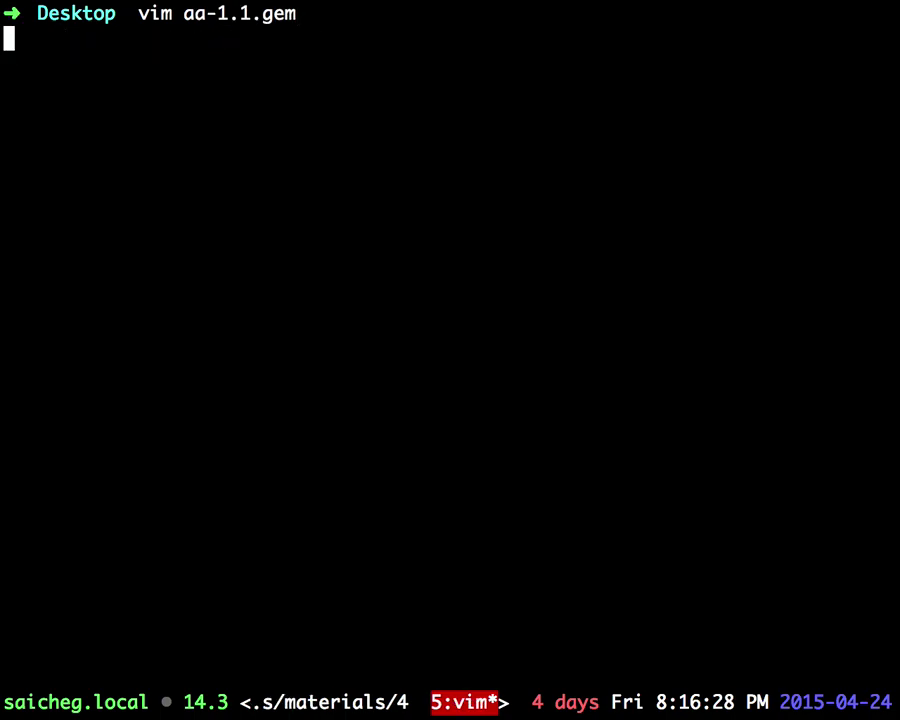
key("Return")
key("ctrl+n")
key("G")
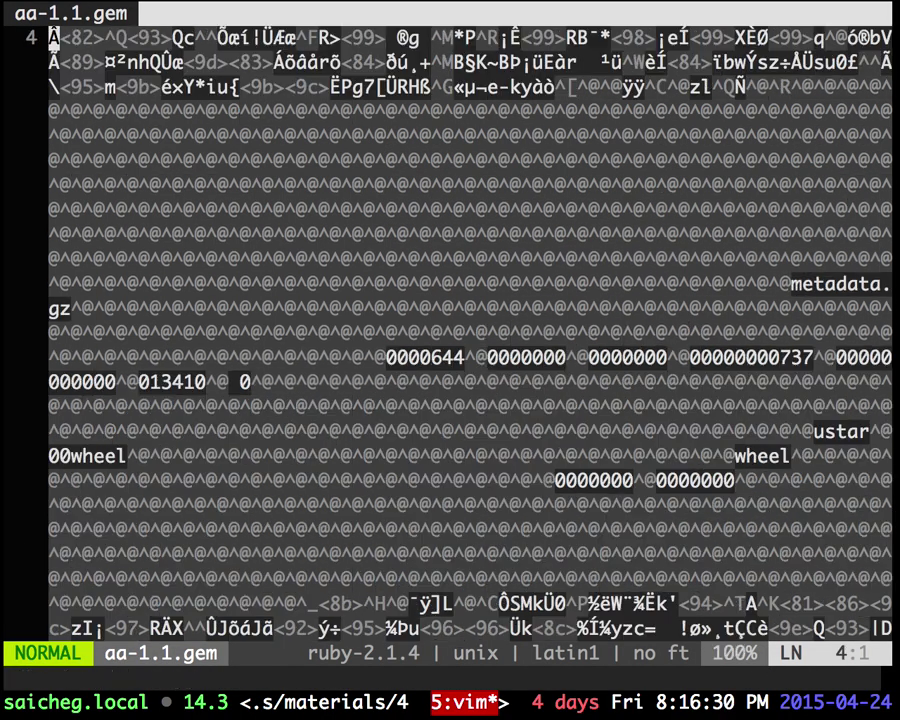
key("g")
key("g")
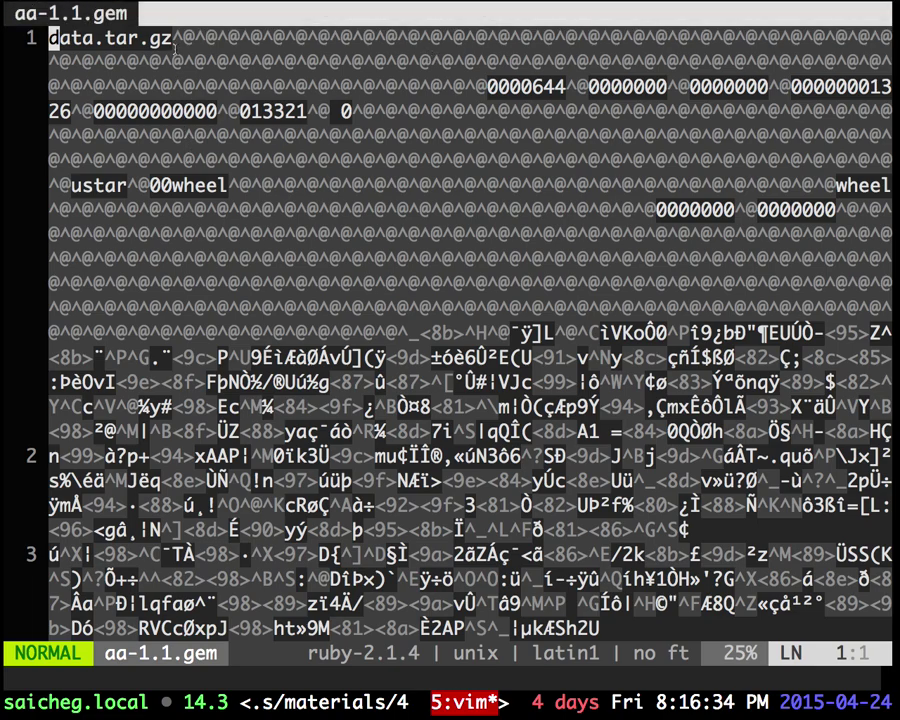
double_click(62, 38)
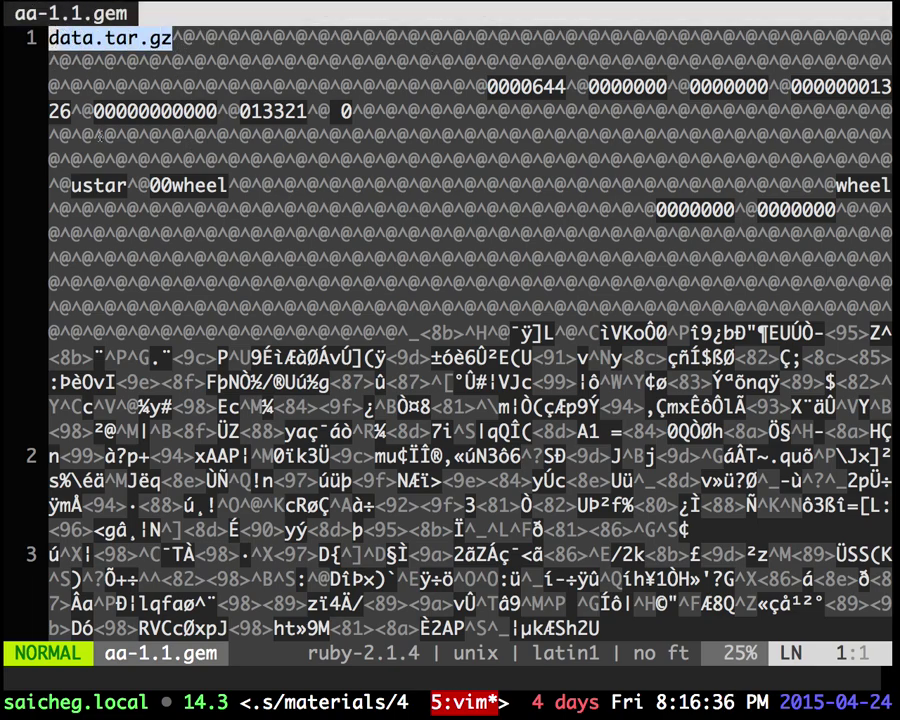
type(":q!")
key("Return")
Step: Start typing a tar command at the Desktop prompt
type("tzr")
key("BackSpace")
key("BackSpace")
key("BackSpace")
type("ar")
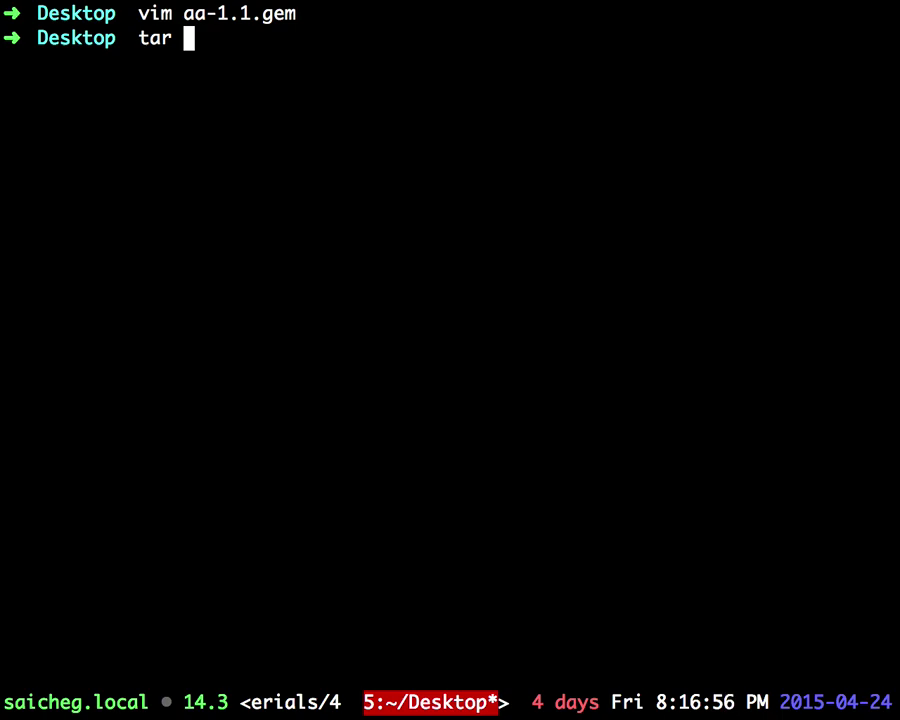
Step: Run tar with no arguments to see its usage
type("z")
key("BackSpace")
key("Return")
Step: Try gzip with no arguments, abandon it, then open a new Chrome tab
type("gzip")
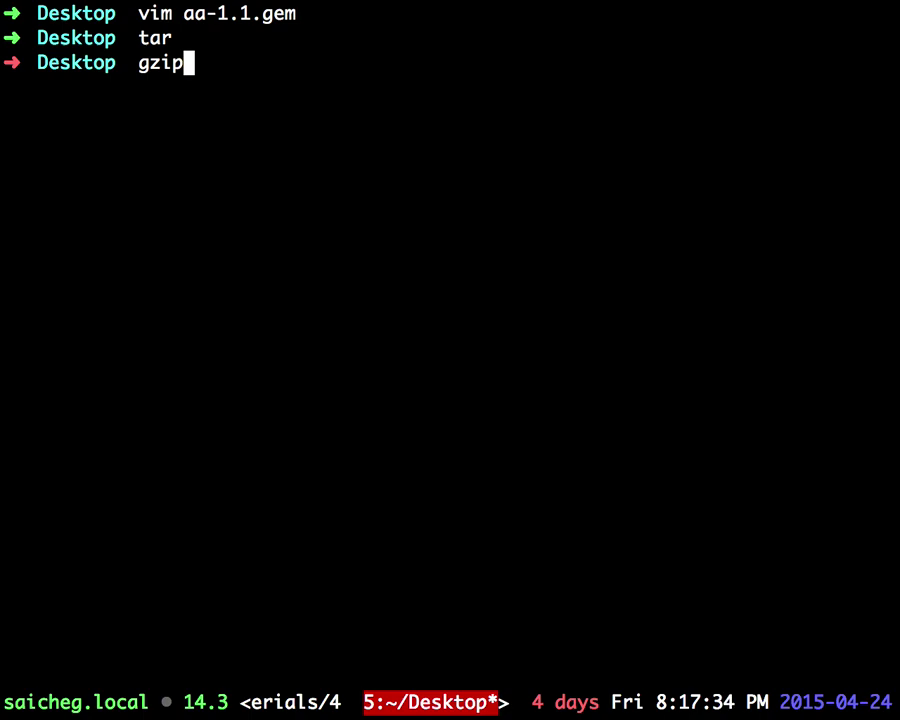
key("ctrl+c")
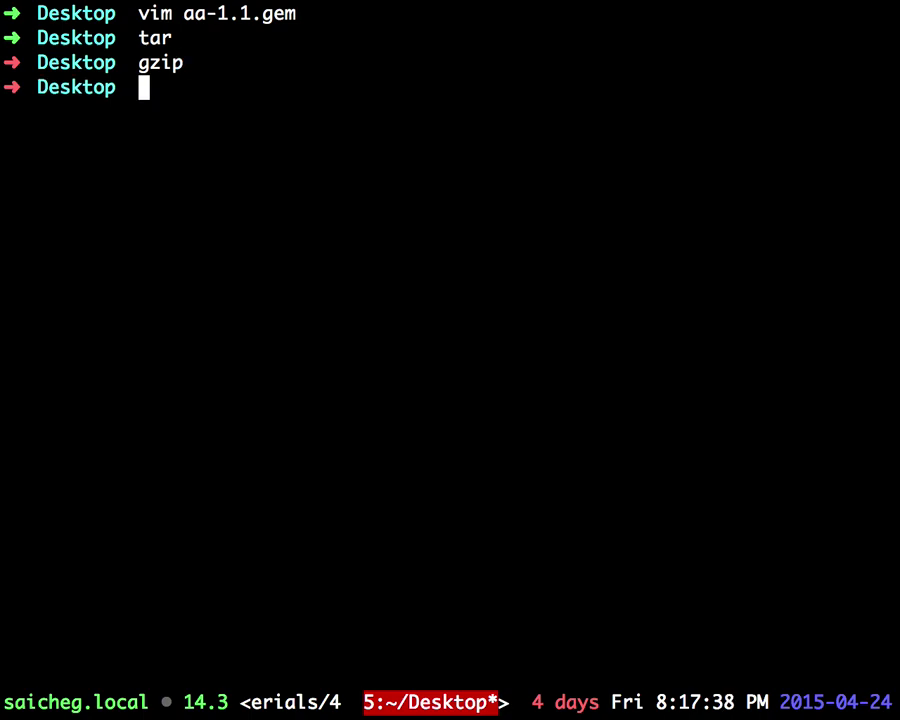
type("tar")
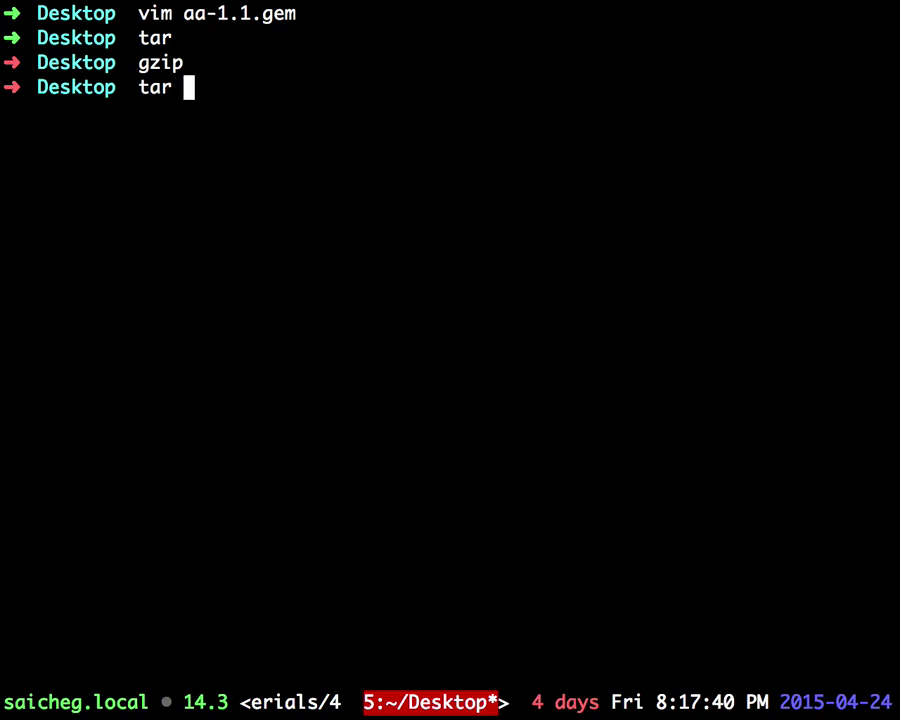
key("ctrl+Left")
key("super+t")
Step: Search Google for 'xkcd tar' and enlarge the first comic in the image results
type("xc")
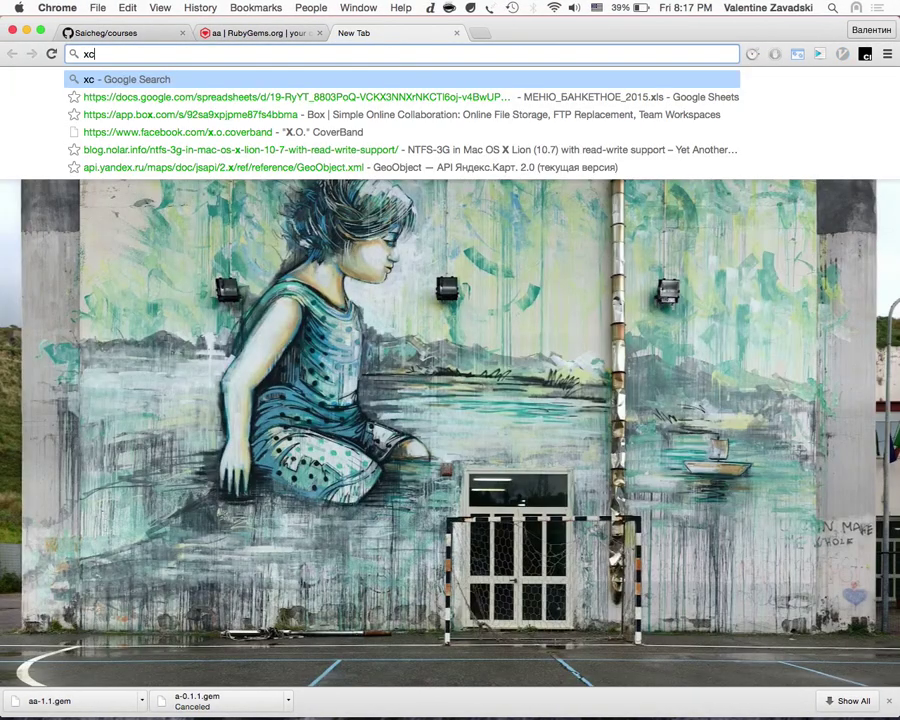
key("BackSpace")
type("scd")
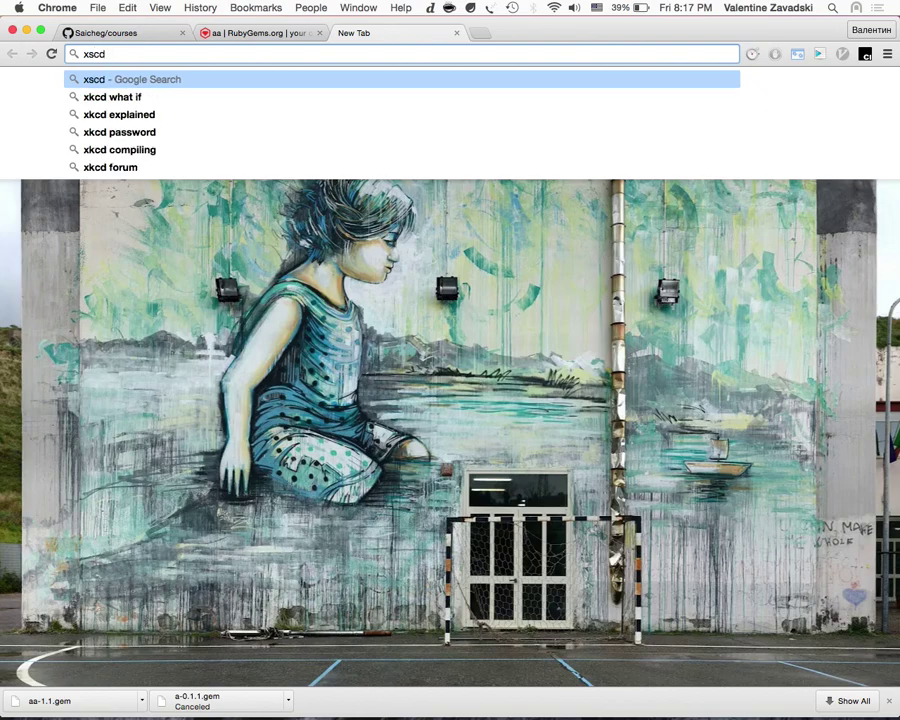
type(" tar")
key("Return")
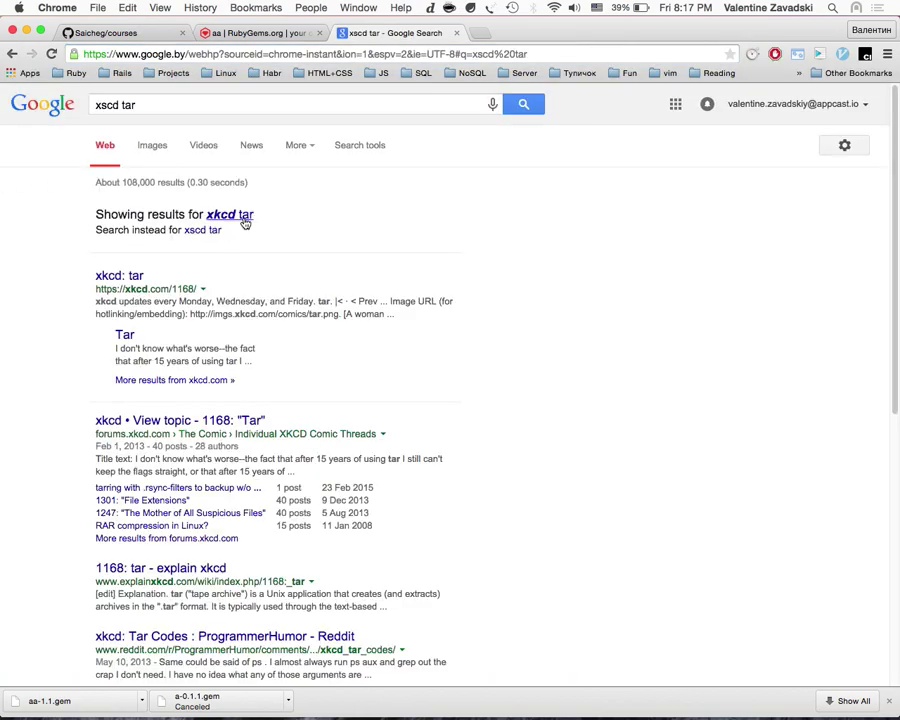
left_click(245, 224)
left_click(150, 146)
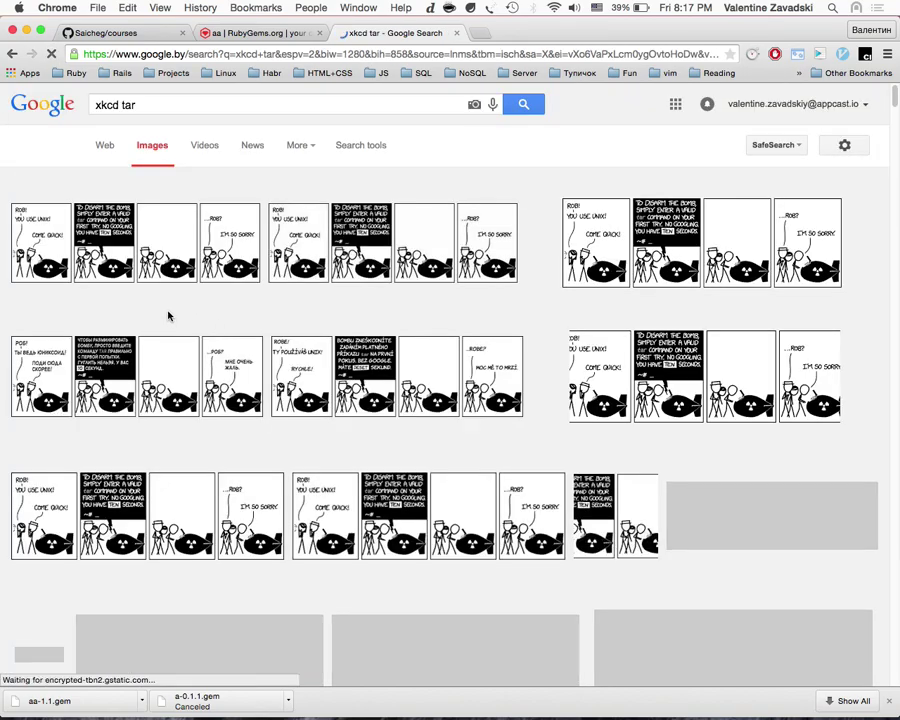
left_click(93, 237)
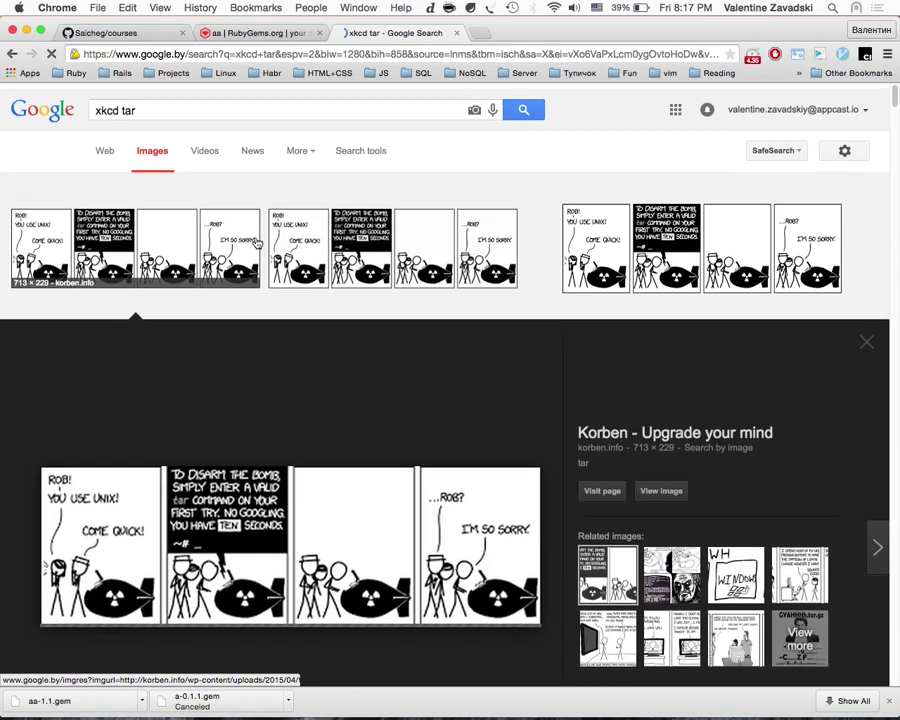
scroll(225, 293, "down", 5)
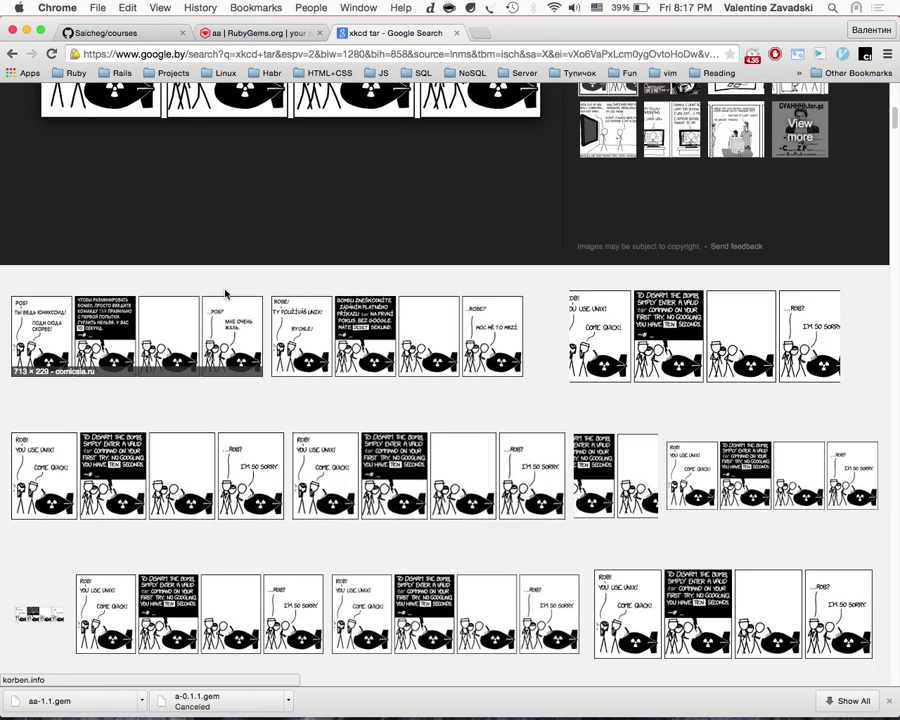
scroll(225, 293, "down", 3)
scroll(225, 293, "down", 3)
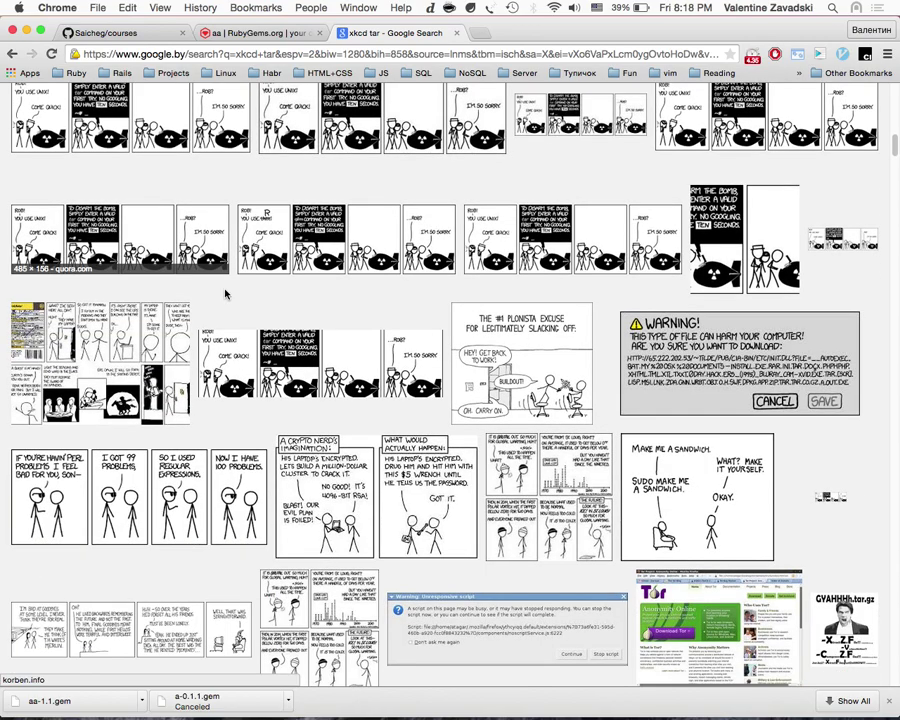
scroll(225, 293, "down", 4)
scroll(225, 293, "up", 3)
Step: Back in the terminal, run tar with the cm argument
key("ctrl+Right")
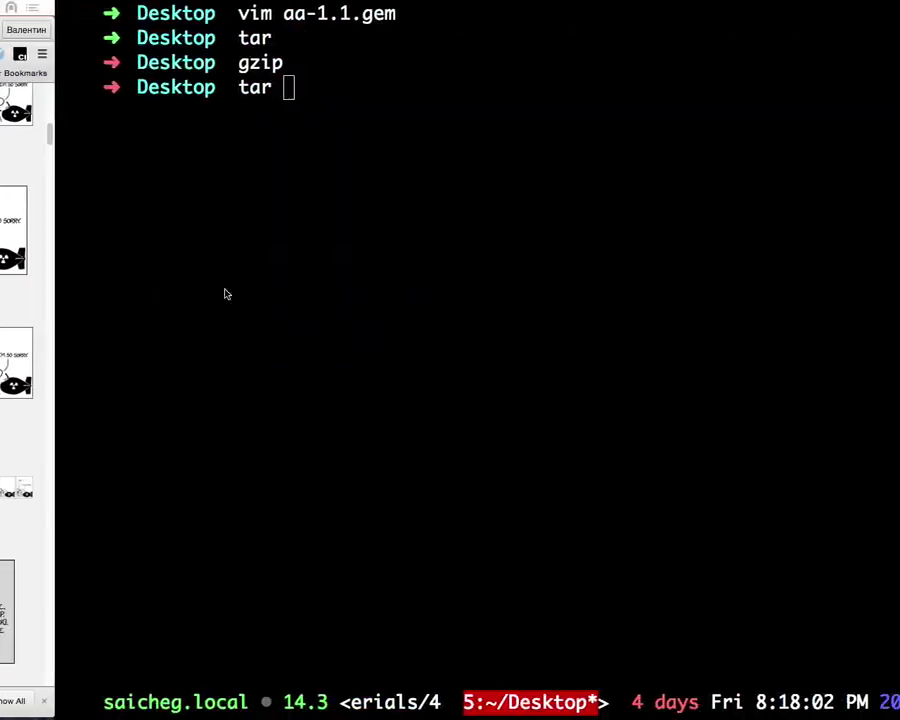
type("cm")
key("Return")
Step: Open the tar manual page and select its list of archive mode descriptions
type("man ta")
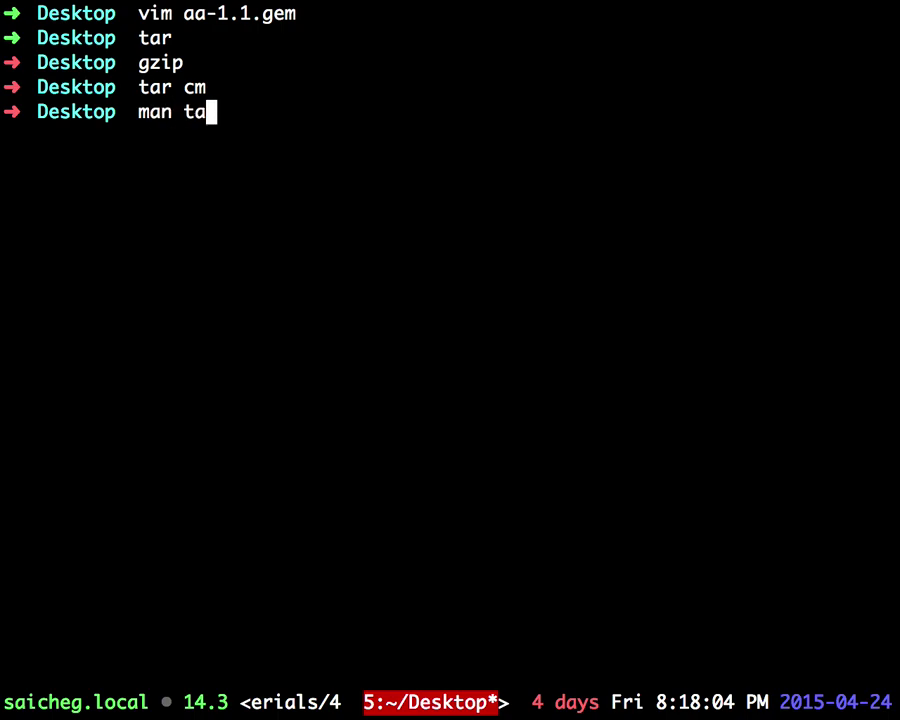
type("r")
key("Return")
key("shift+g")
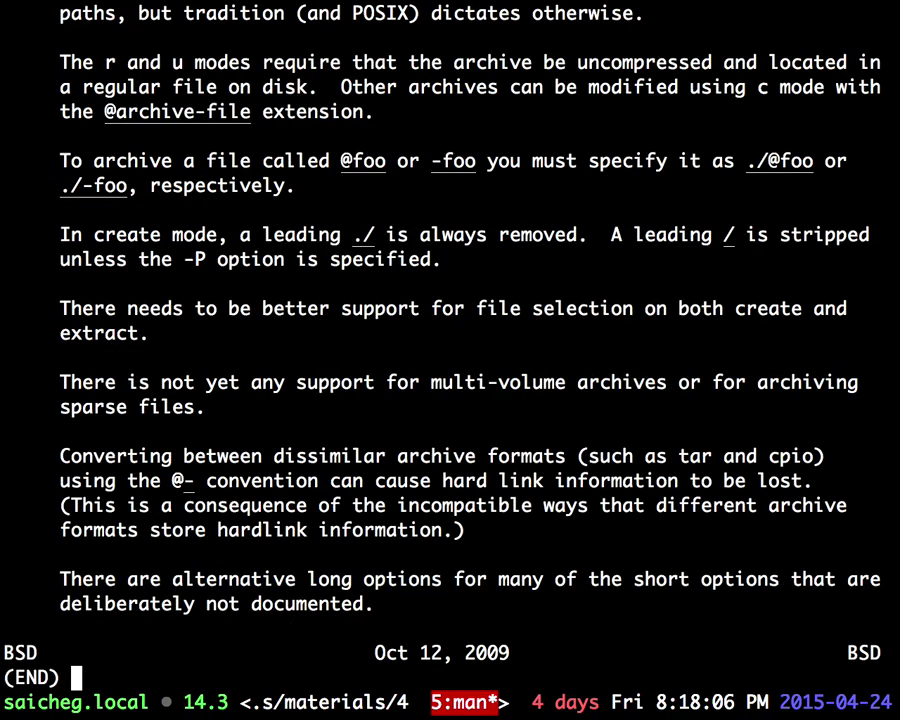
scroll(275, 428, "up", 5)
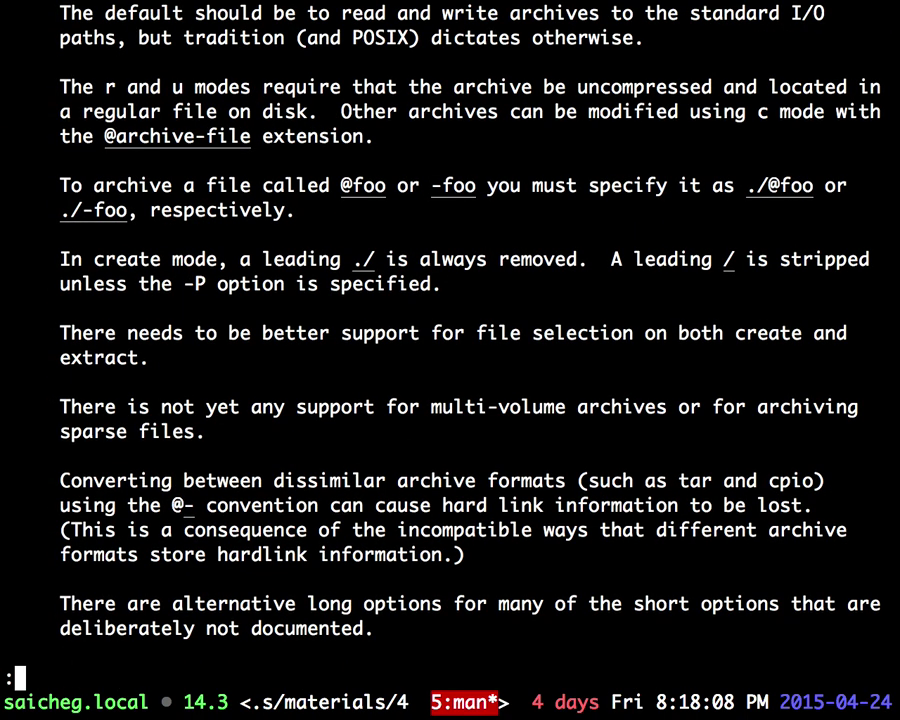
scroll(450, 330, "up", 6)
key("g")
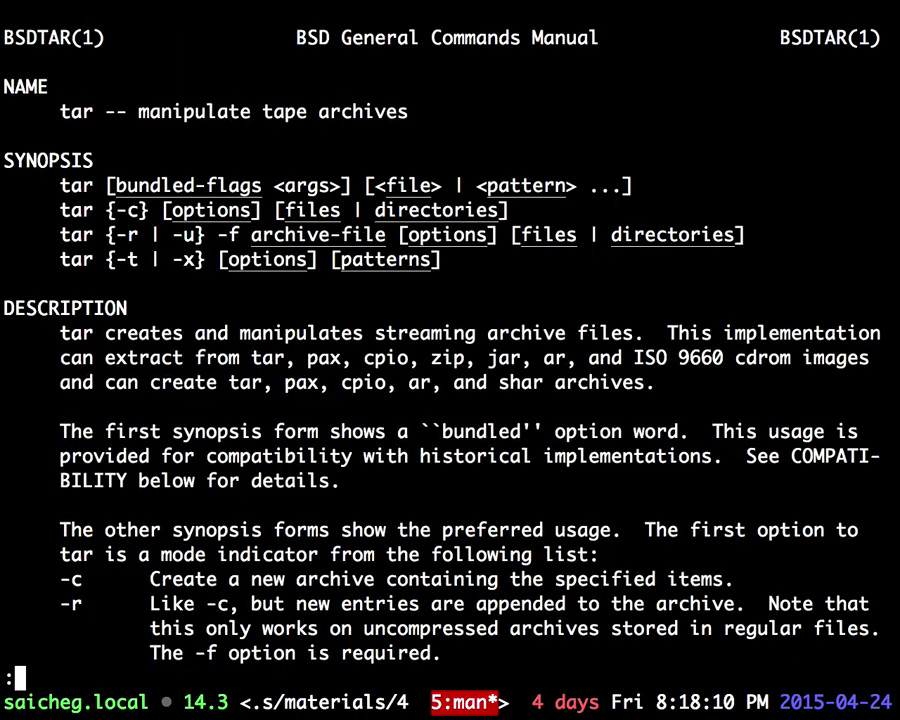
scroll(450, 330, "down", 8)
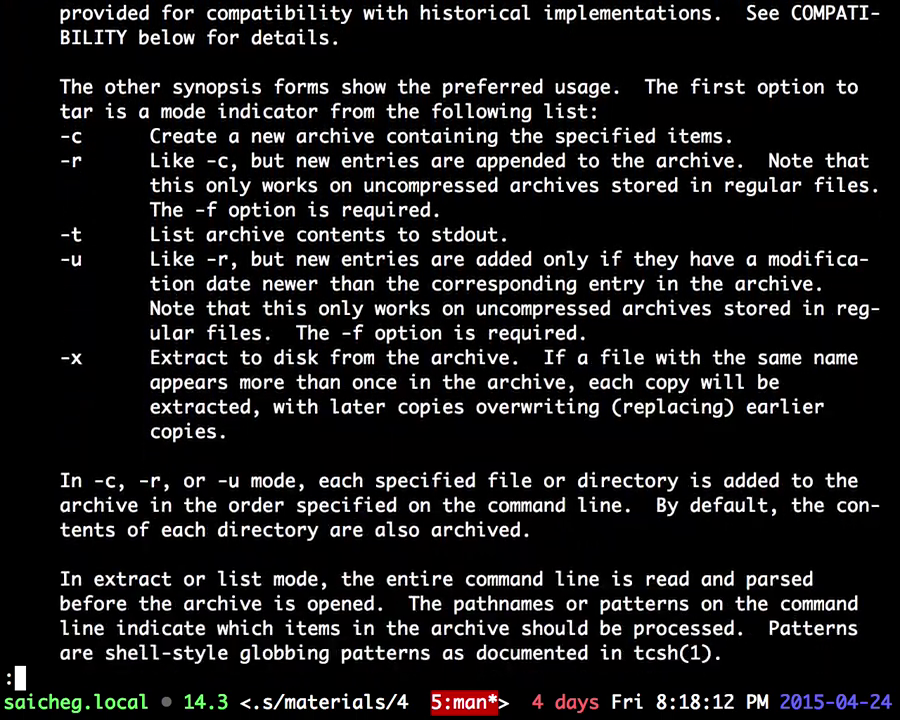
scroll(450, 330, "down", 1)
scroll(450, 330, "up", 5)
left_click_drag(255, 431, 19, 232)
Step: Attempt a tar extraction on the appcast folder, then list the Desktop contents
type("q")
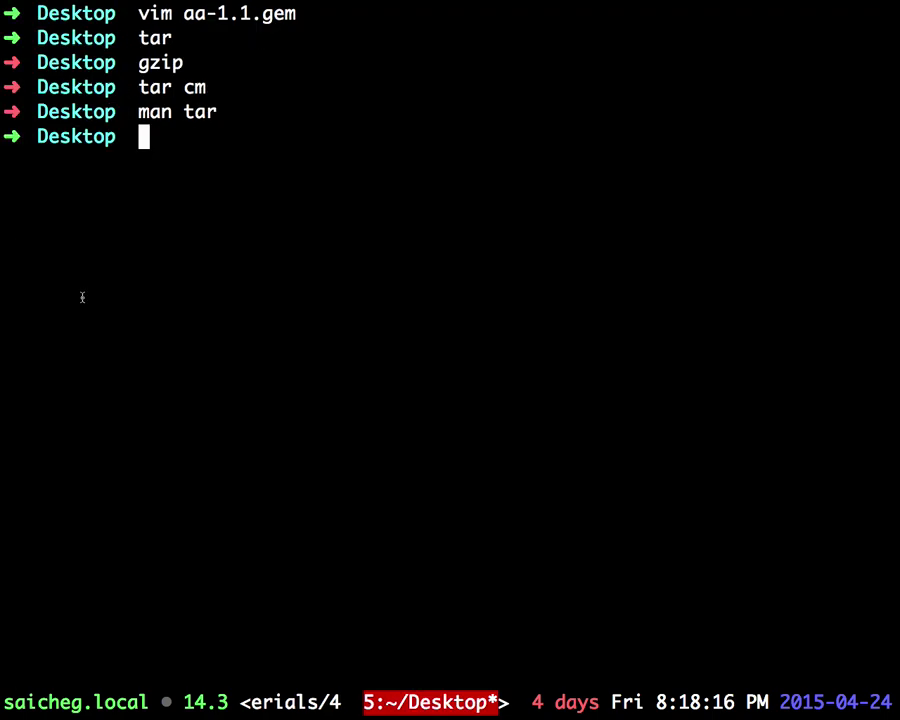
type("tzr")
key("BackSpace")
key("BackSpace")
type("ar ")
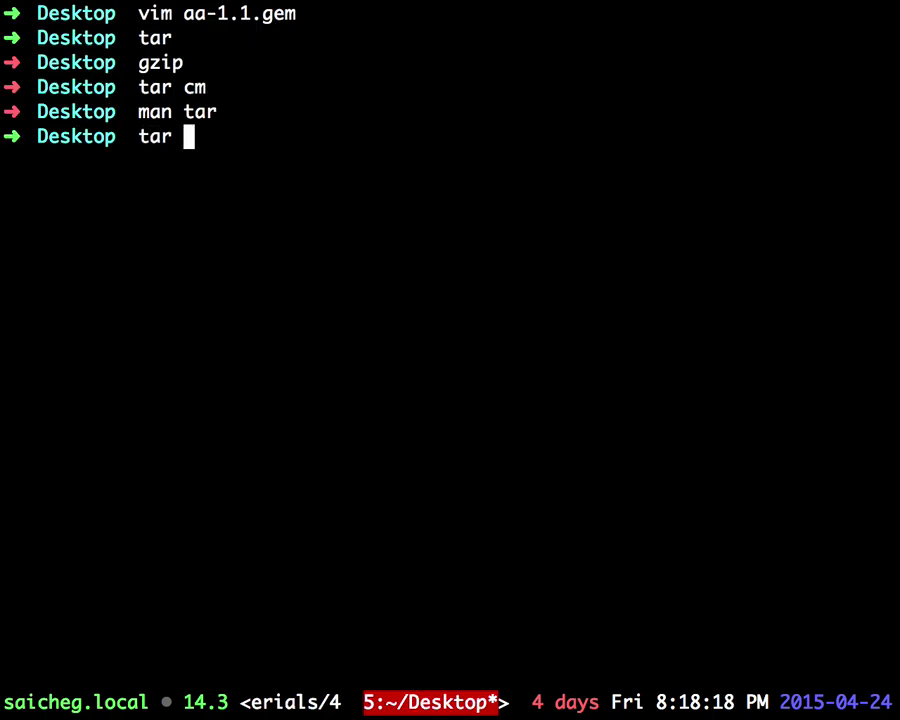
type("zf")
key("BackSpace")
key("BackSpace")
type("xz")
key("BackSpace")
type("f")
key("Tab")
type("a")
key("Tab")
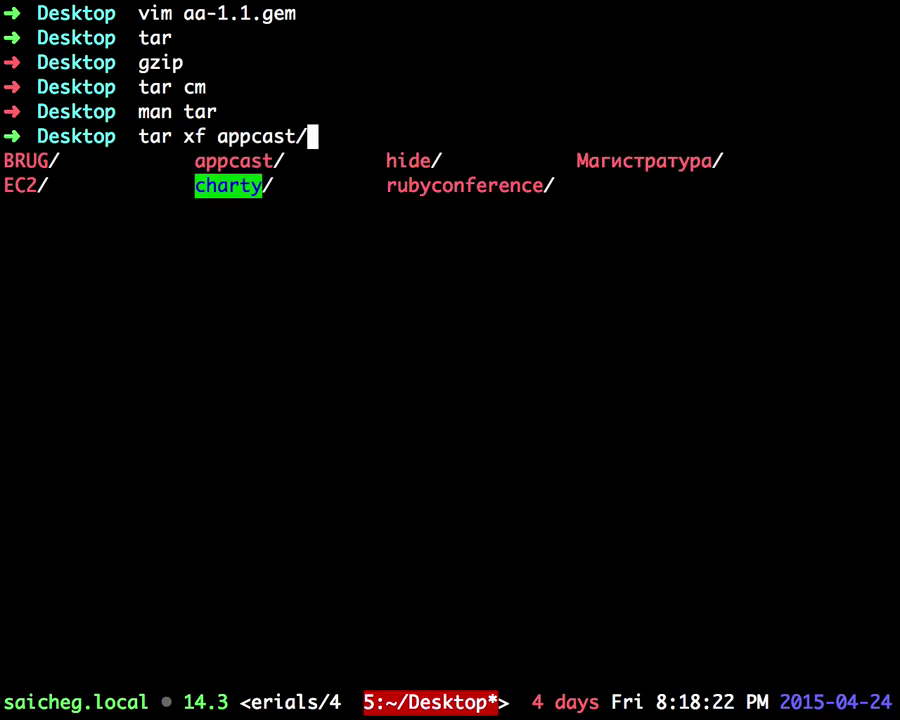
key("Return")
key("Up")
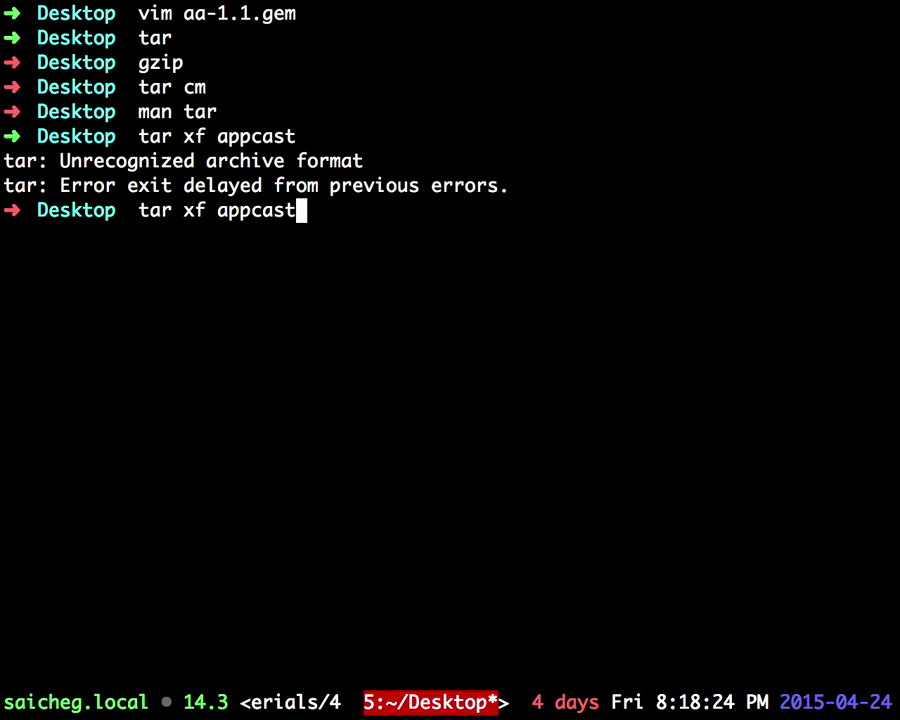
key("Down")
type("ls")
key("Return")
Step: Unpack aa-1.1.gem with tar xf, highlighting the resulting data.tar.gz and metadata.gz
type("tzr")
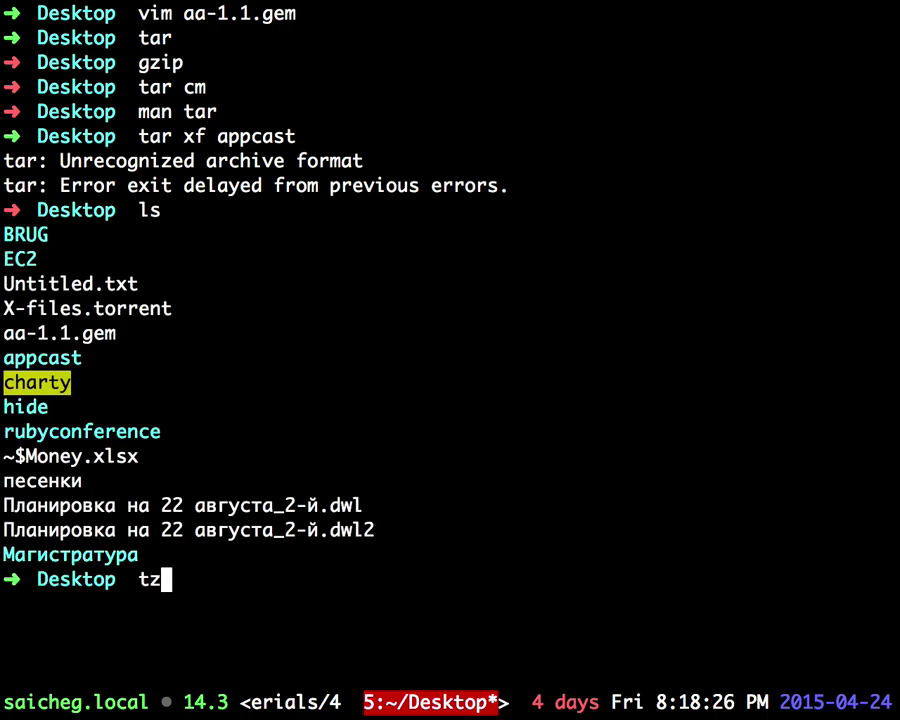
key("BackSpace")
key("BackSpace")
key("BackSpace")
type("ar z")
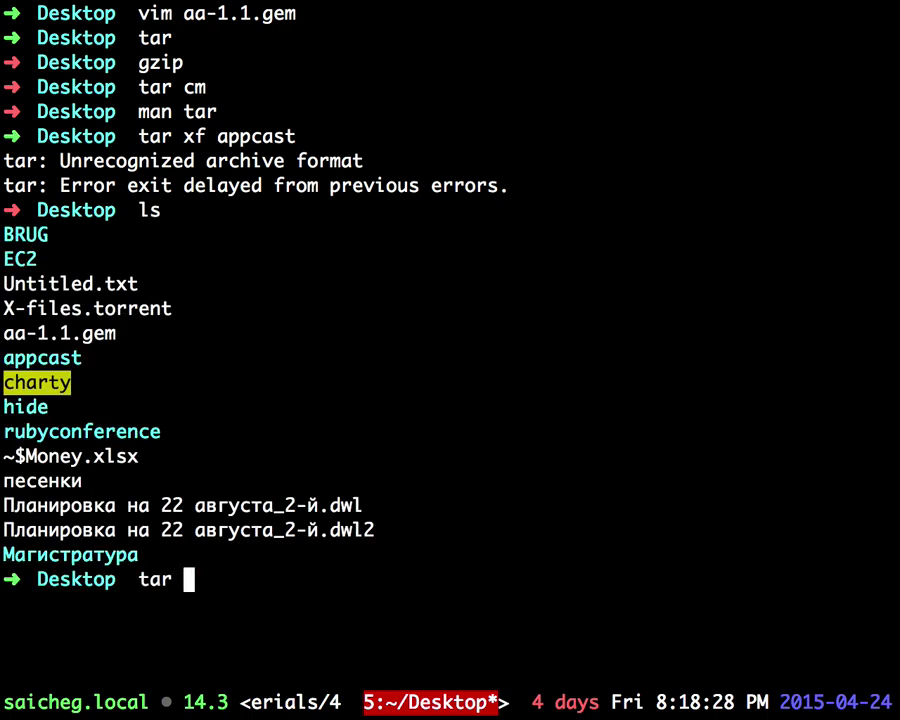
key("BackSpace")
type("xf aa")
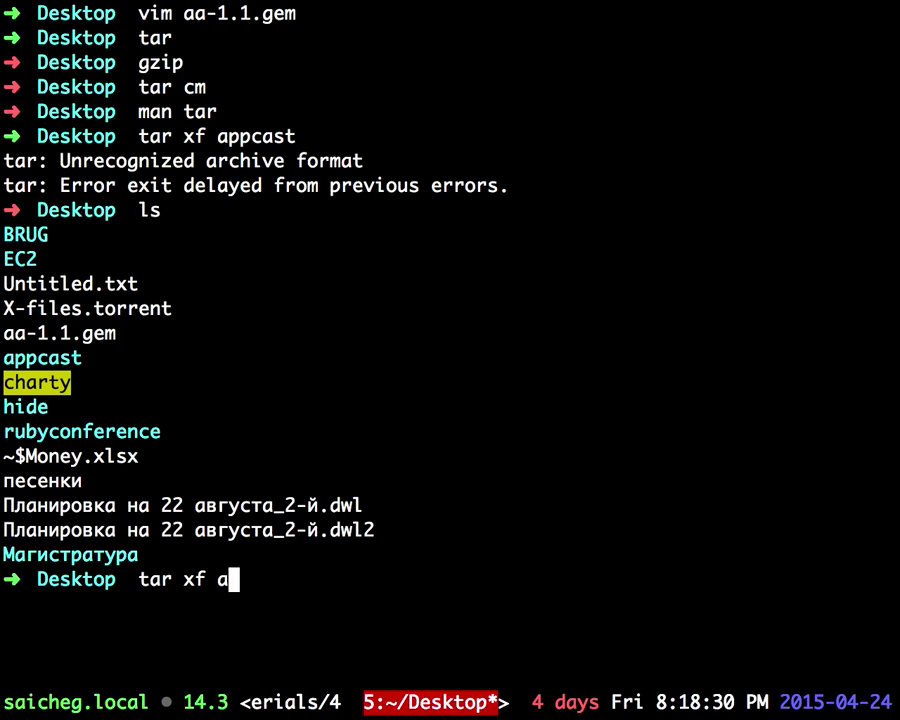
key("Tab")
key("Return")
key("Return")
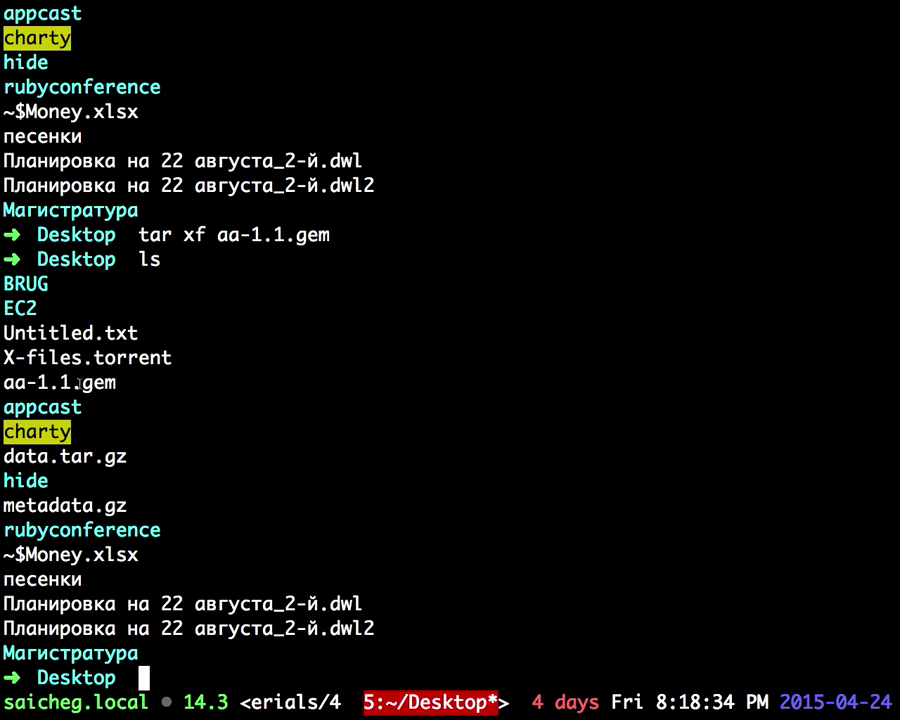
double_click(40, 382)
left_click_drag(136, 237, 333, 236)
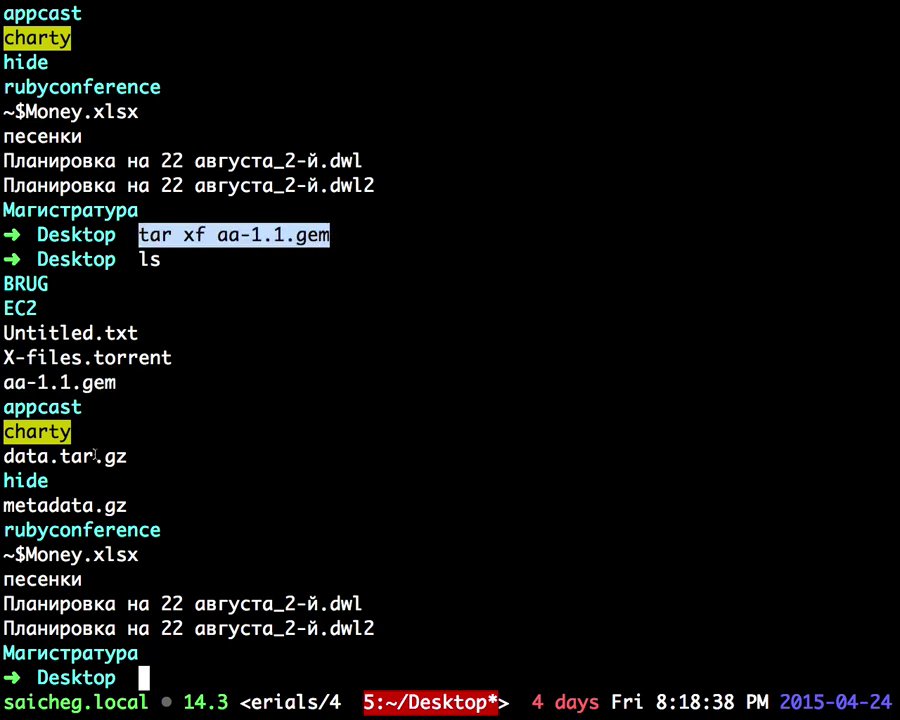
left_click_drag(5, 455, 130, 450)
left_click_drag(126, 503, 6, 505)
left_click(6, 505)
Step: Enlarge the terminal font and extract data.tar.gz with tar xzf
type("gzip")
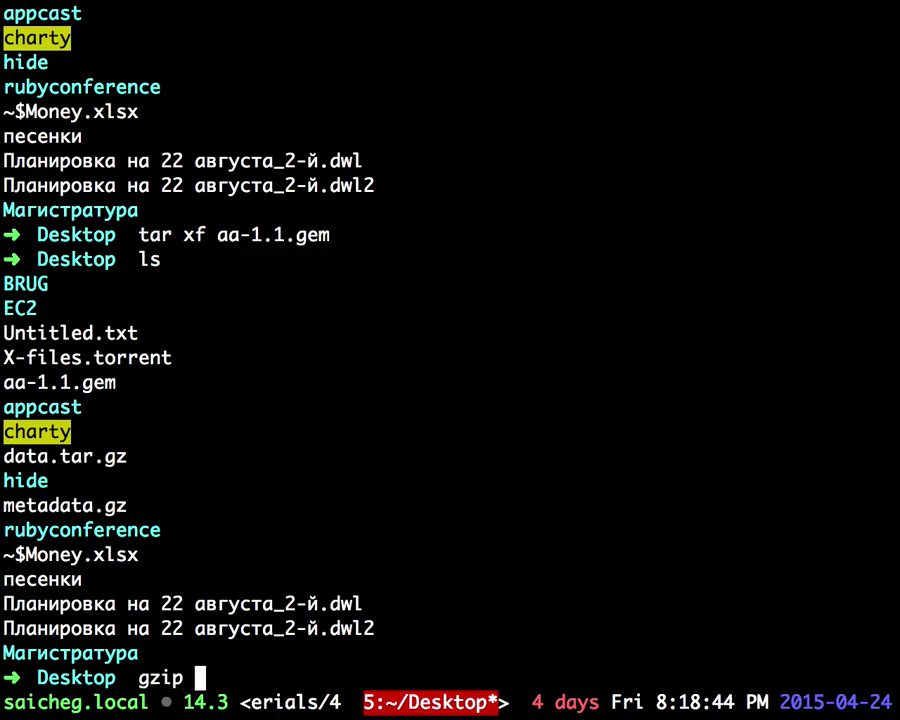
key("ctrl+c")
left_click_drag(127, 431, 6, 431)
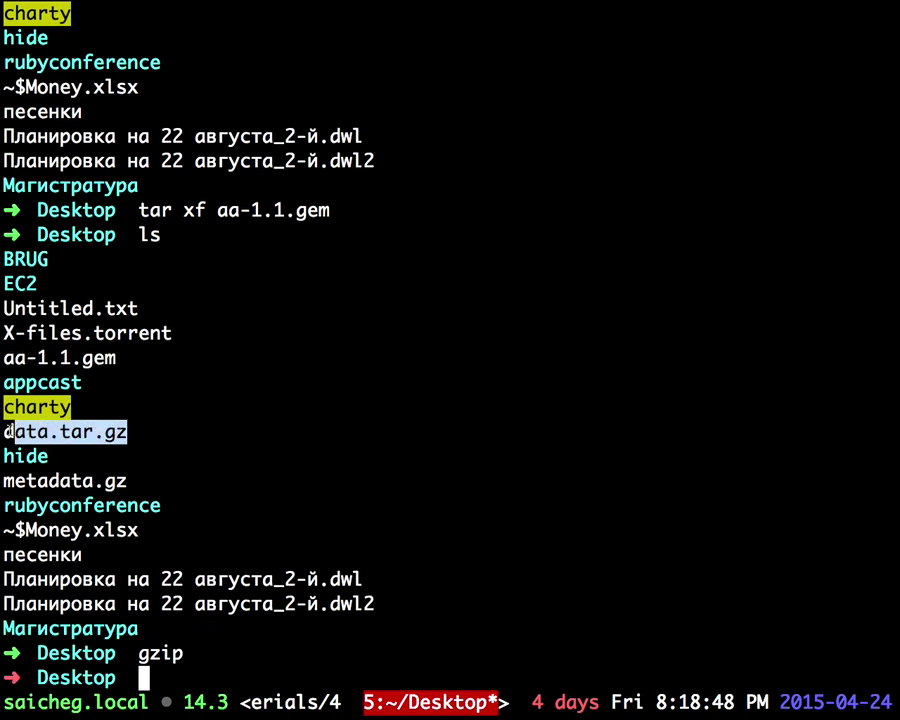
type("tz")
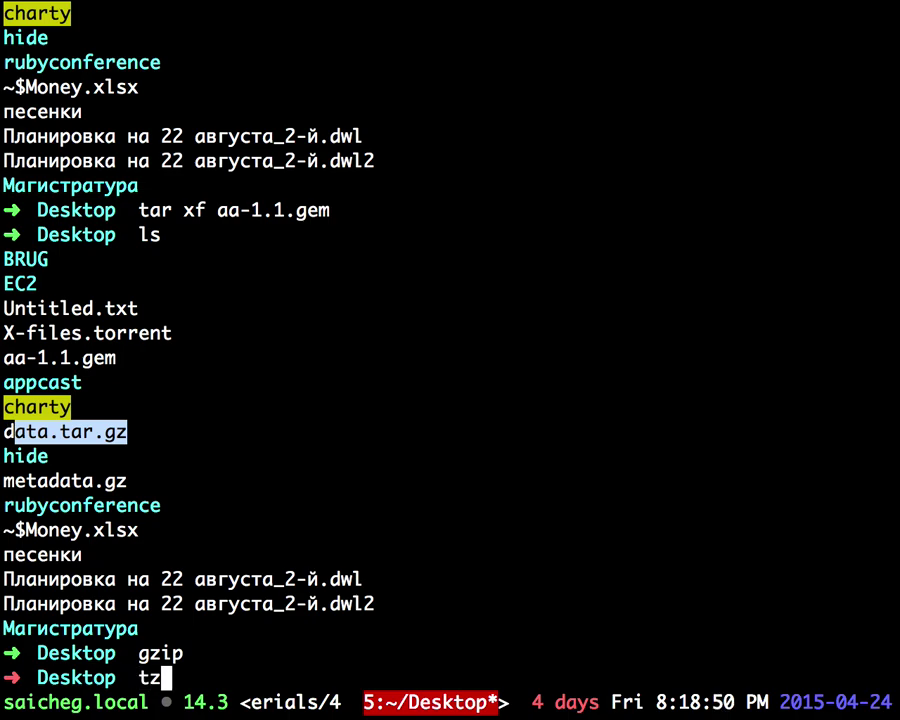
type("r")
key("super+equal")
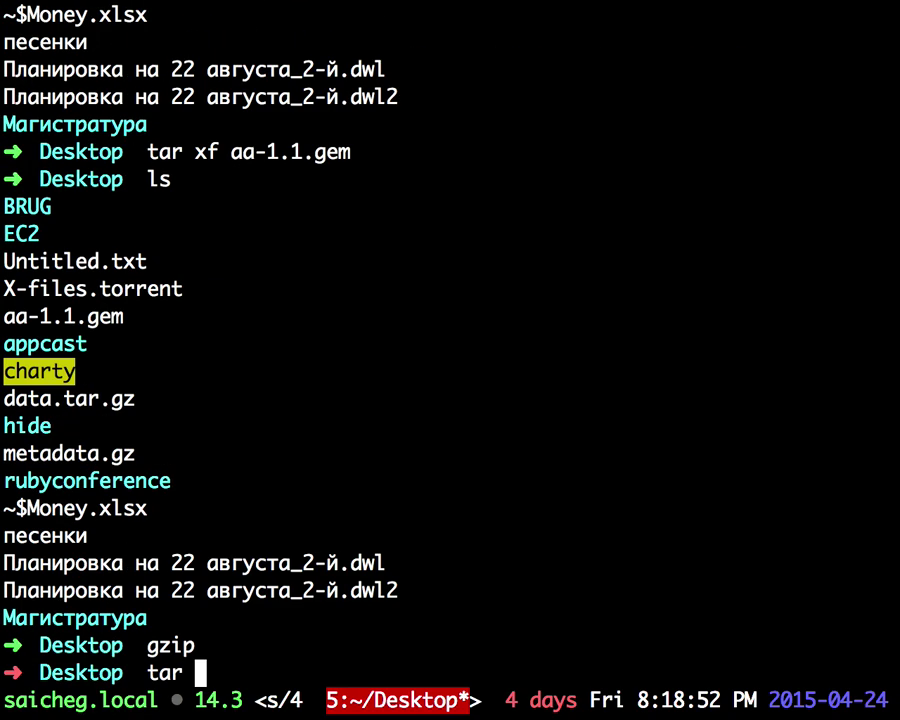
type("xzf d")
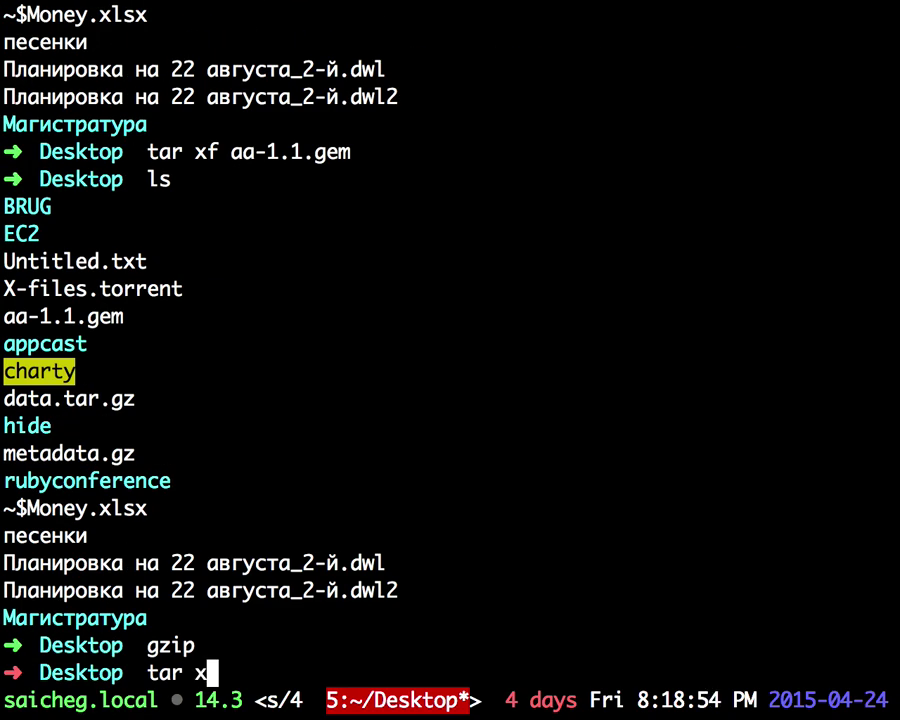
key("Tab")
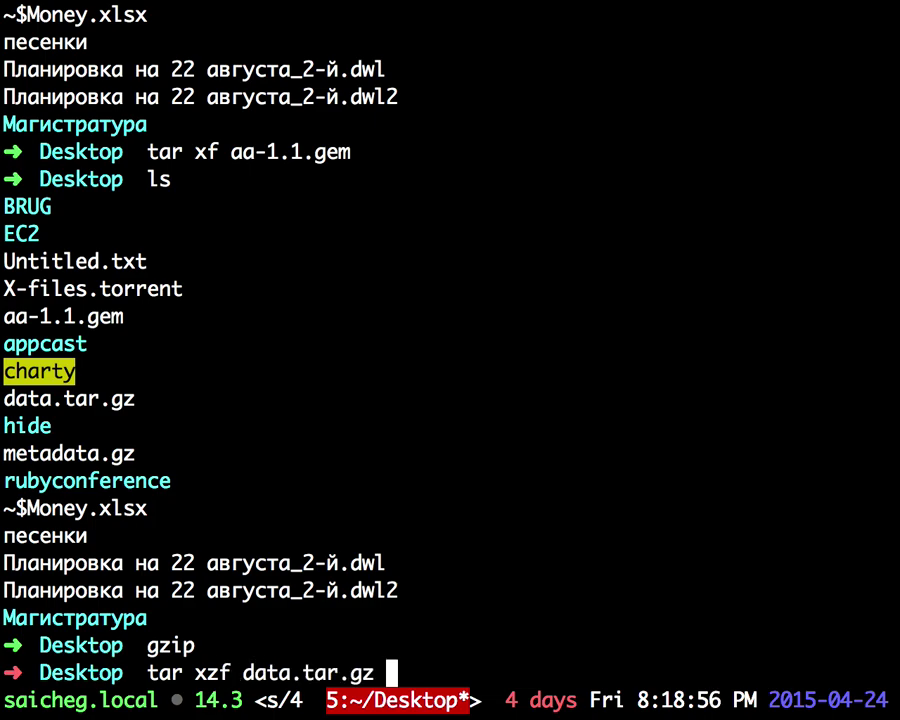
key("Return")
Step: List the Desktop again and try entering the appcast folder
type("ls")
key("BackSpace")
key("BackSpace")
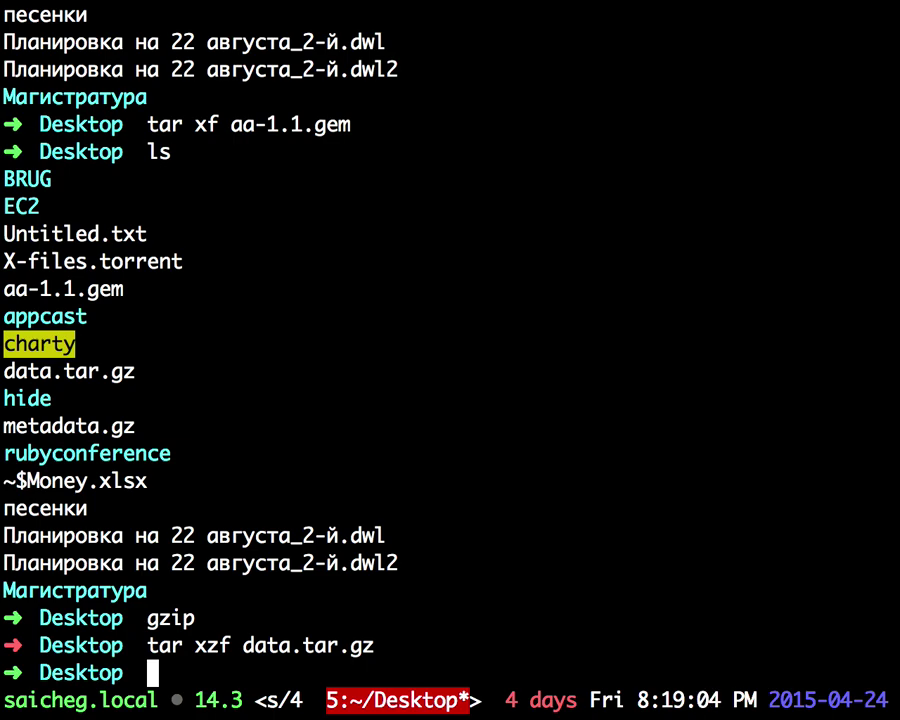
type("vi")
key("BackSpace")
key("BackSpace")
type("s")
key("Return")
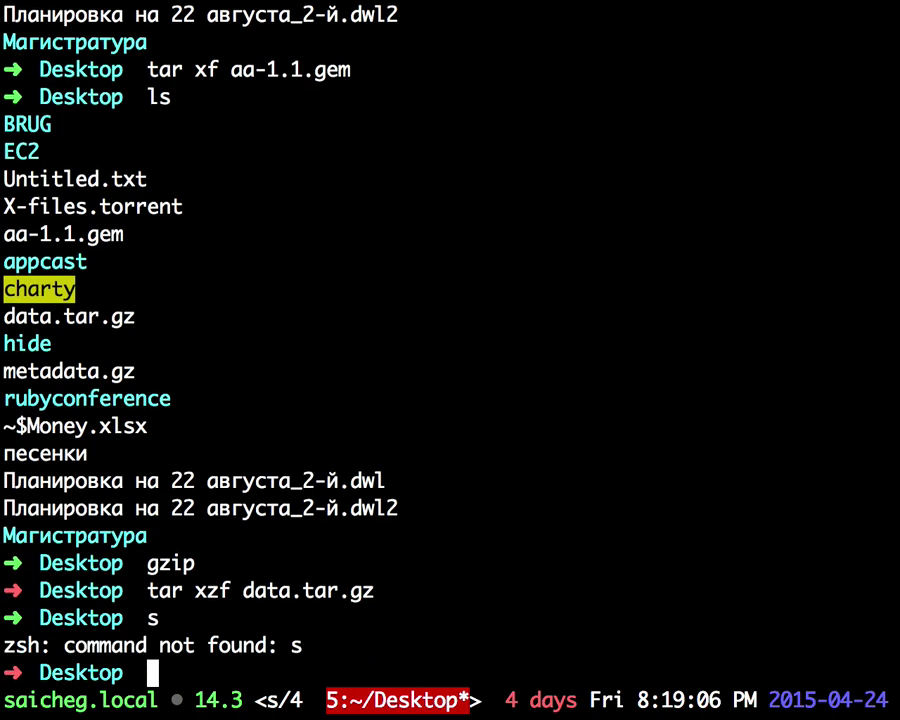
type("ls")
key("Return")
type("cd a")
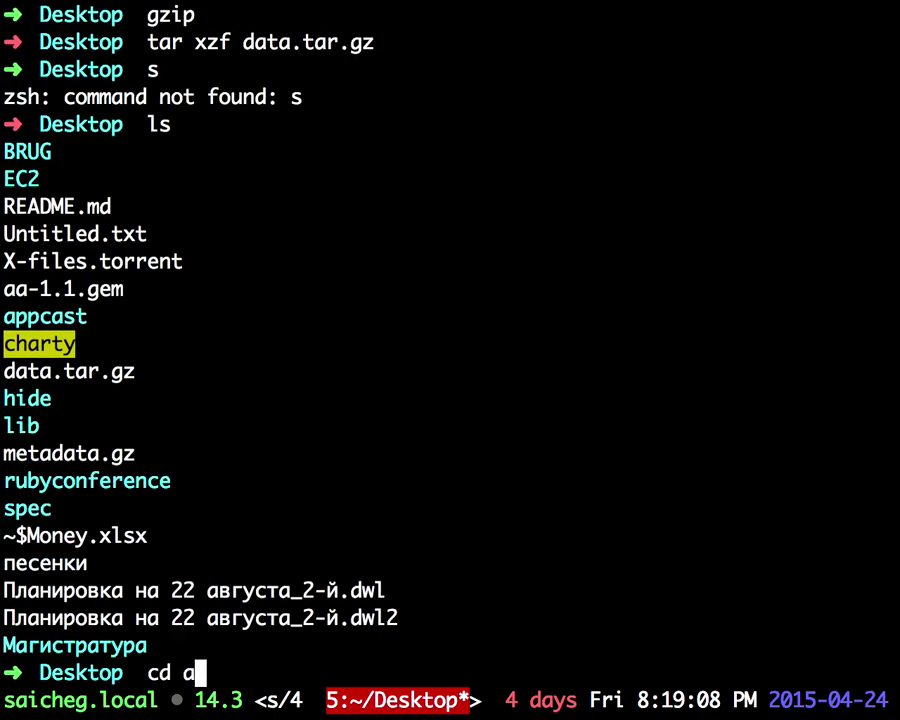
key("Tab")
key("Return")
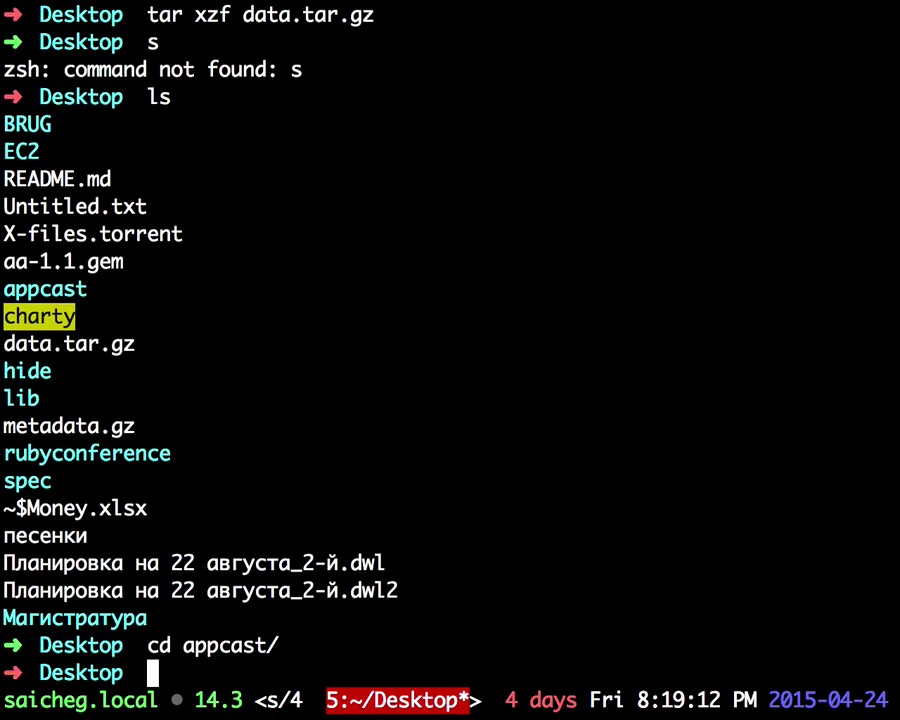
Step: Create a Desktop folder named 1 and confirm it in the listing
type("mkdir 1")
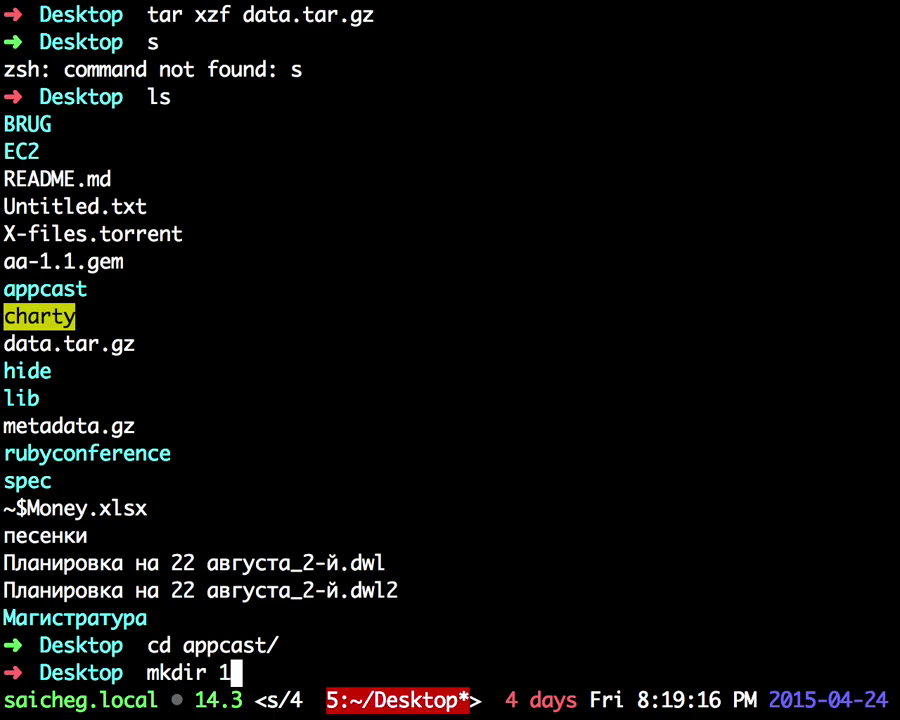
key("Return")
type("ls")
key("Return")
type("cd")
key("BackSpace")
key("BackSpace")
key("BackSpace")
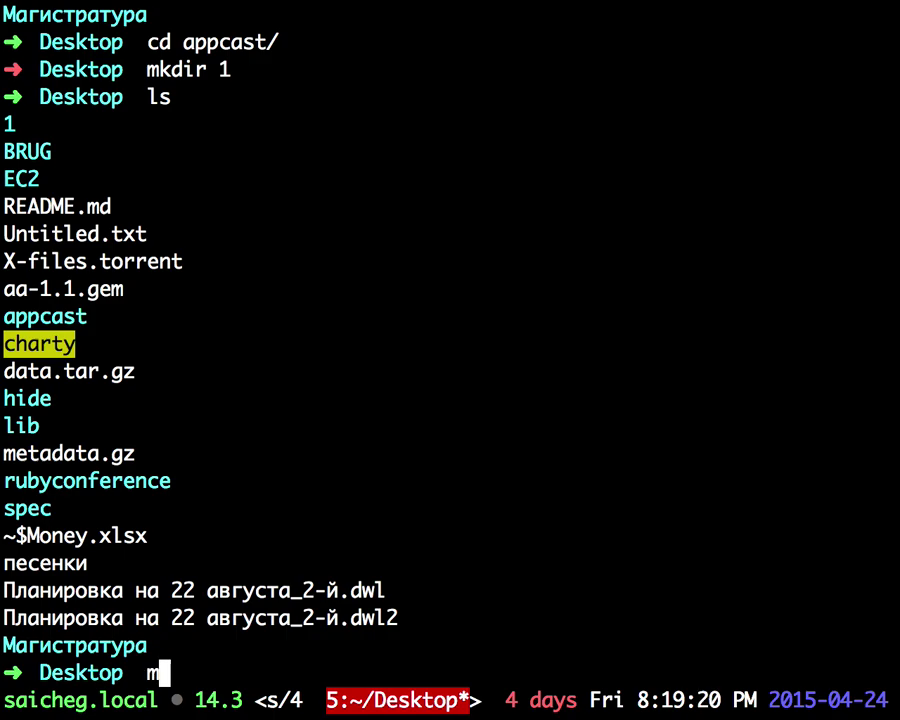
Step: Run mv aa-1.1.gem 1 and list the Desktop afterwards
type("mv a")
key("Tab")
type("a")
key("Tab")
type("1")
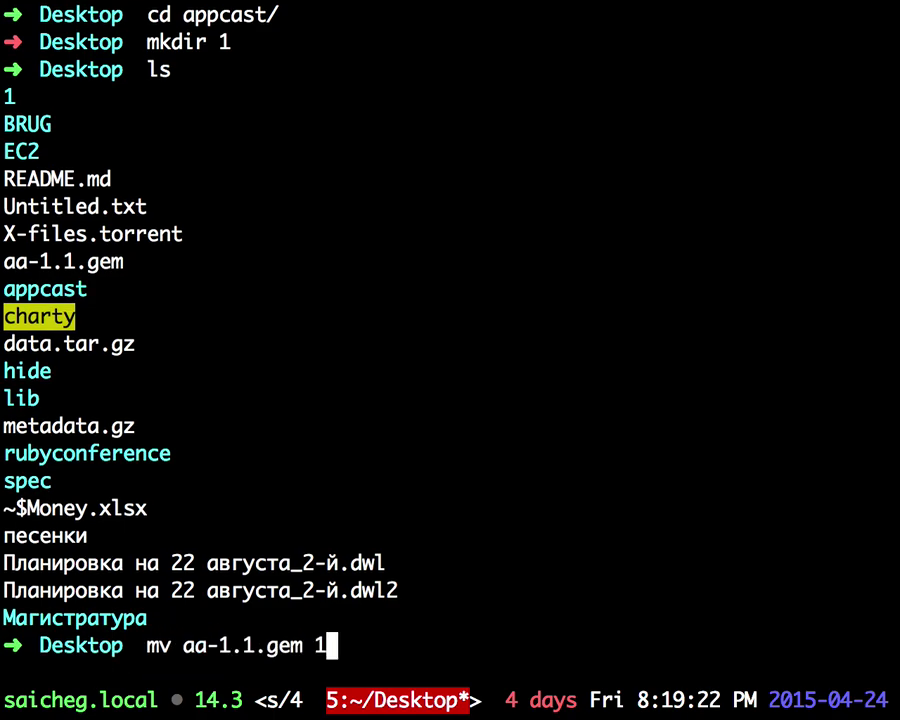
key("Return")
type("ls")
key("Return")
Step: Retry moving the gem into folder 1, then clear the screen and list again
type("v")
key("Left")
type("m")
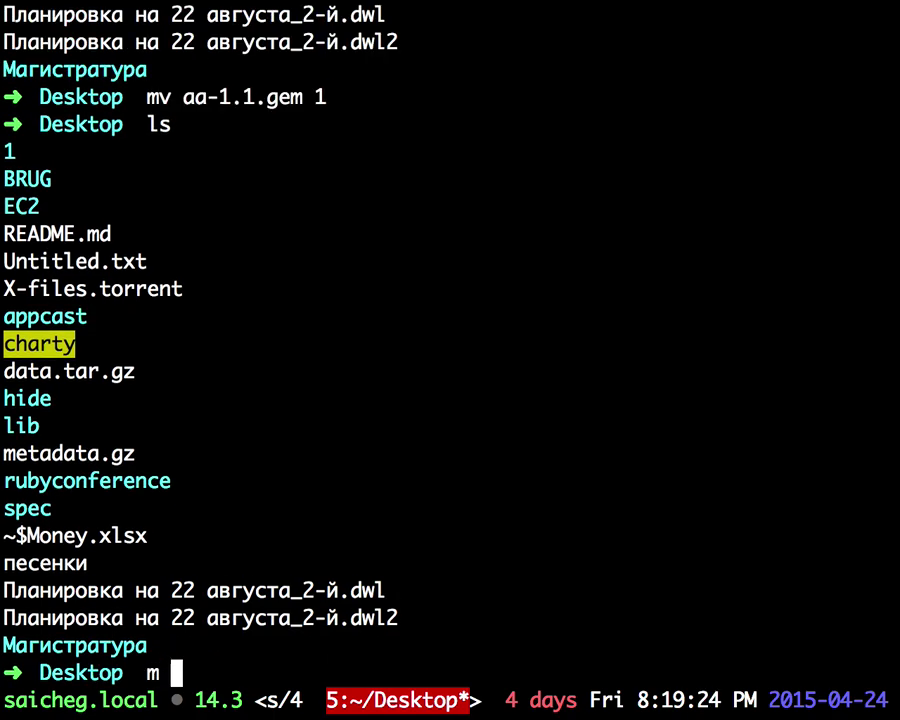
key("Right")
type("1")
key("Return")
key("Up")
key("BackSpace")
type("1")
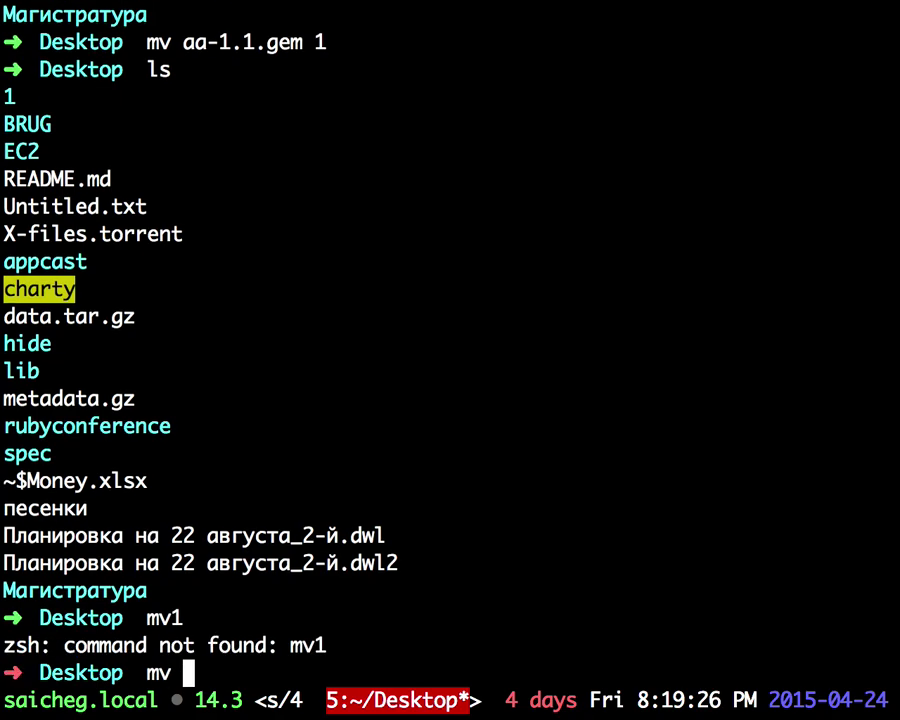
key("Return")
key("ctrl+l")
type("ls")
key("Return")
Step: Inside folder 1, unpack aa-1.1.gem with tar xf and list the files
type("cd 1")
key("Return")
type("ls")
key("Return")
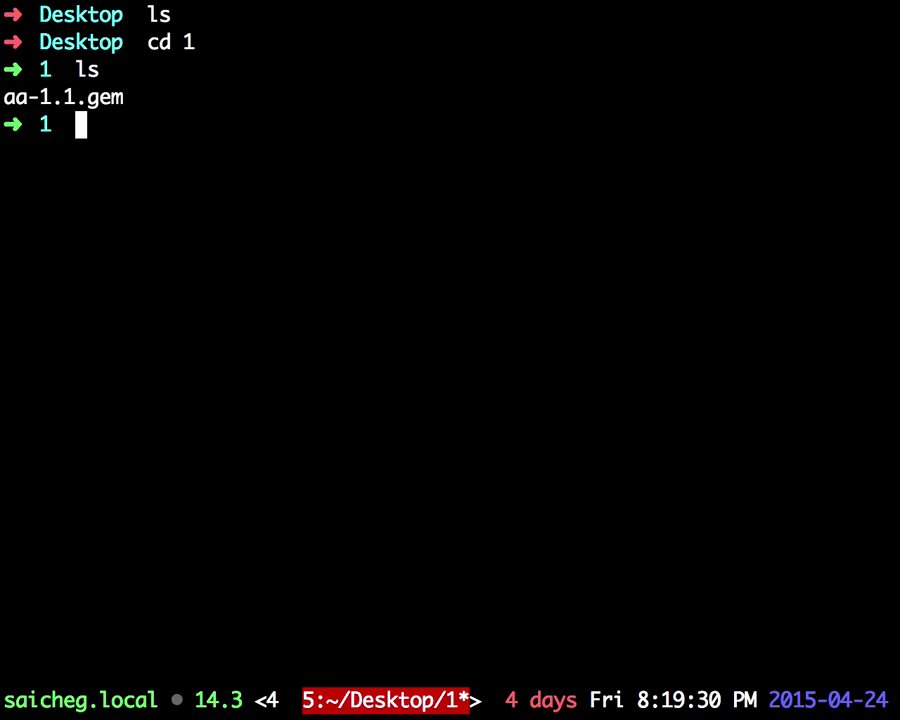
type("tze")
key("BackSpace")
key("BackSpace")
type("ar xf aa-1.1.gem")
key("Tab")
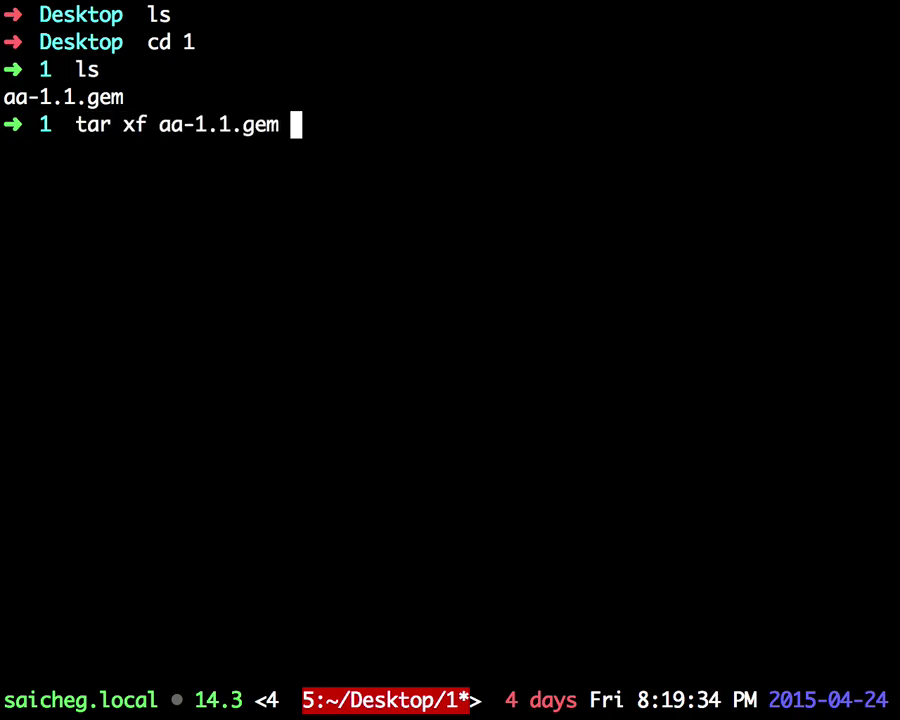
key("Return")
type("ls")
key("Return")
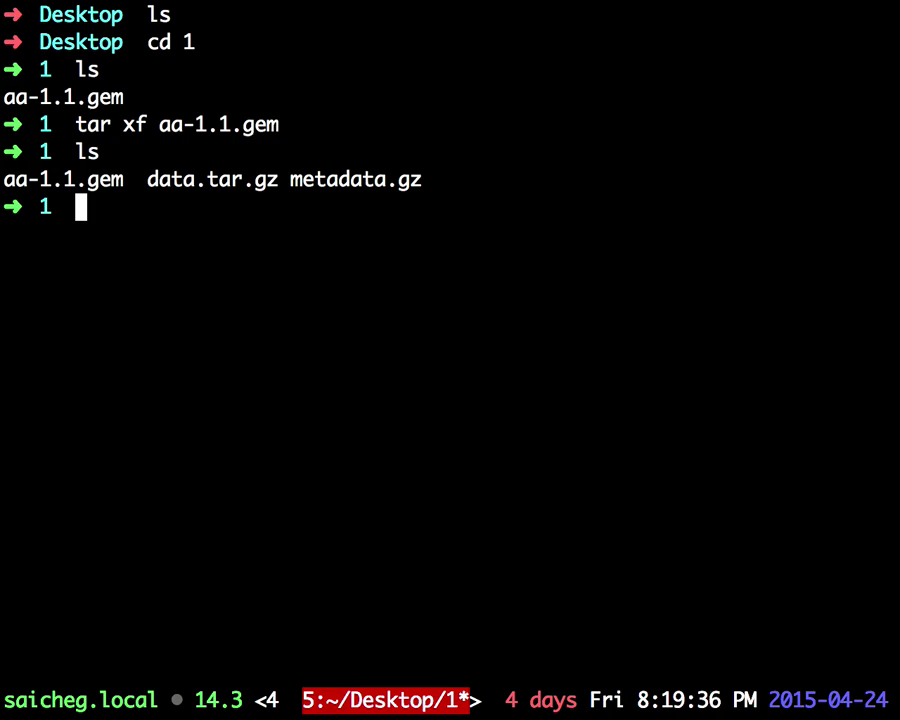
Step: Extract data.tar.gz with tar xzf, revealing README.md, lib and spec
type("tzr")
key("BackSpace")
key("BackSpace")
type("ar xzf ar")
key("BackSpace")
key("BackSpace")
type("data.tar.gz")
key("Tab")
key("Return")
type("ls")
key("Return")
Step: Open Vim's file tree on folder 1 and read spec/aa_spec.rb
type("vim")
key("Return")
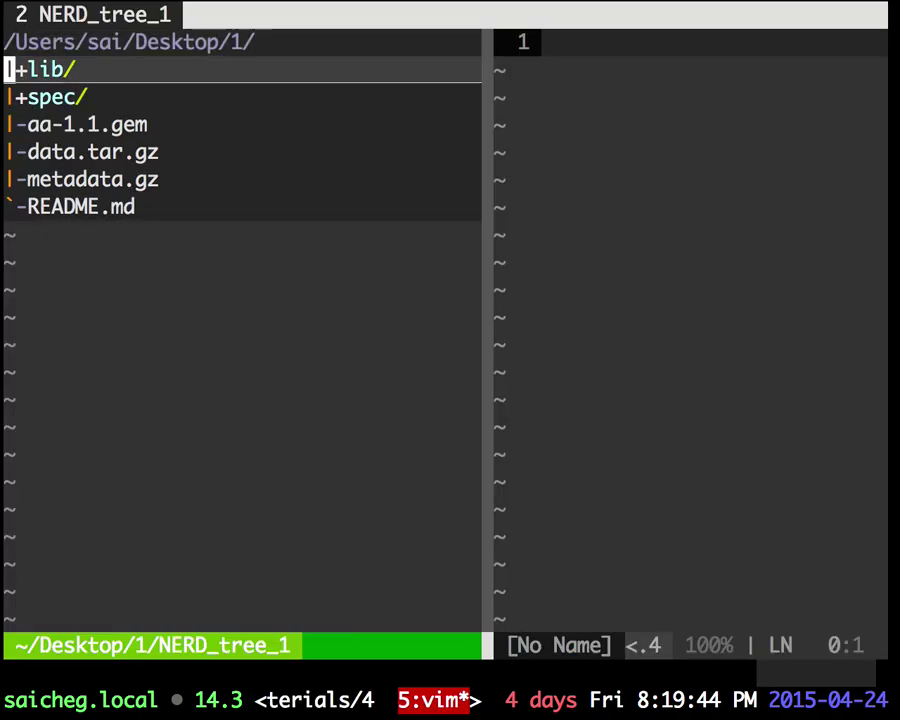
key("j")
key("o")
key("j")
key("o")
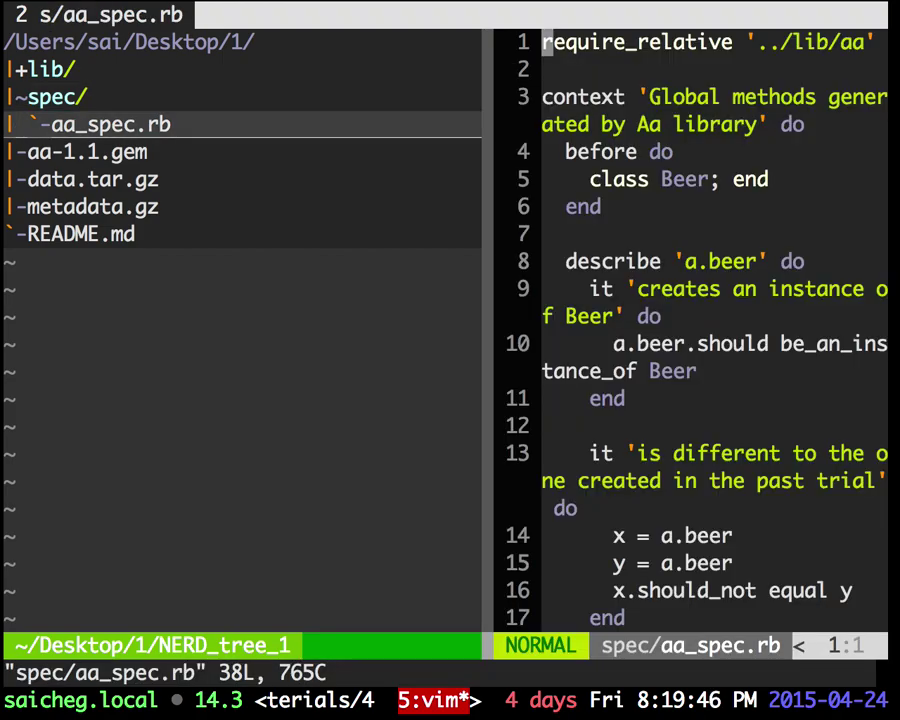
key("ctrl+n")
key("G")
key("g")
key("g")
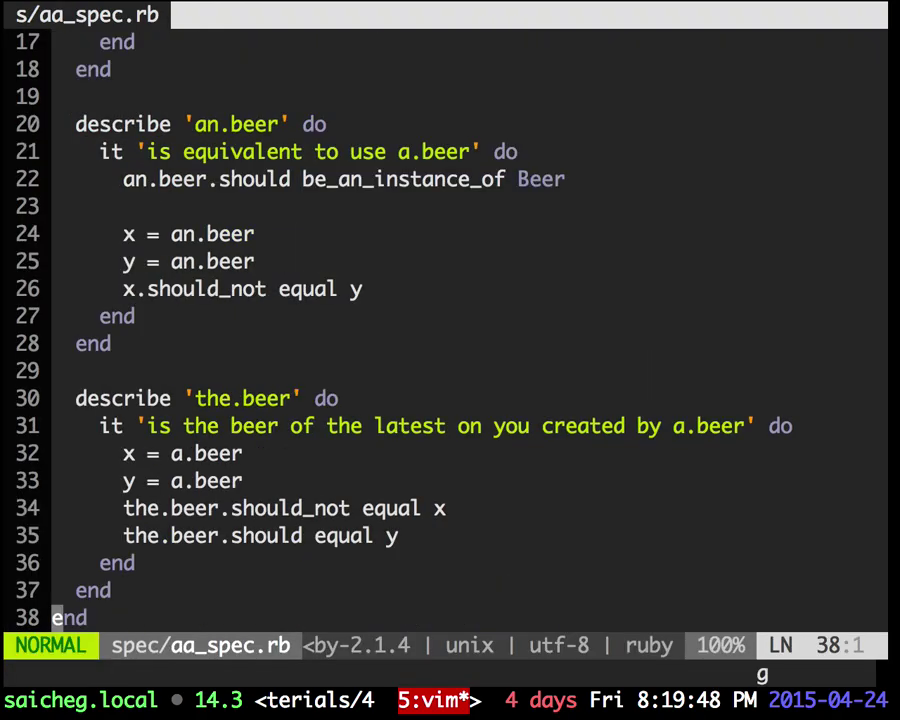
Step: Open lib/aa.rb from the file tree, skim it, then select metadata.gz
key("ctrl+n")
key("k")
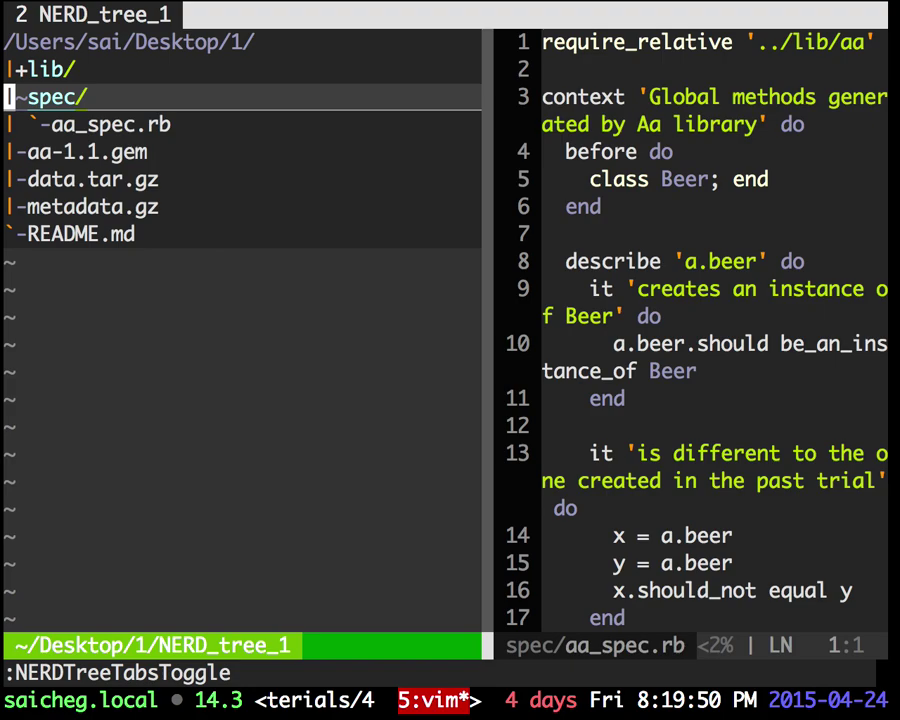
key("o")
key("k")
key("o")
key("j")
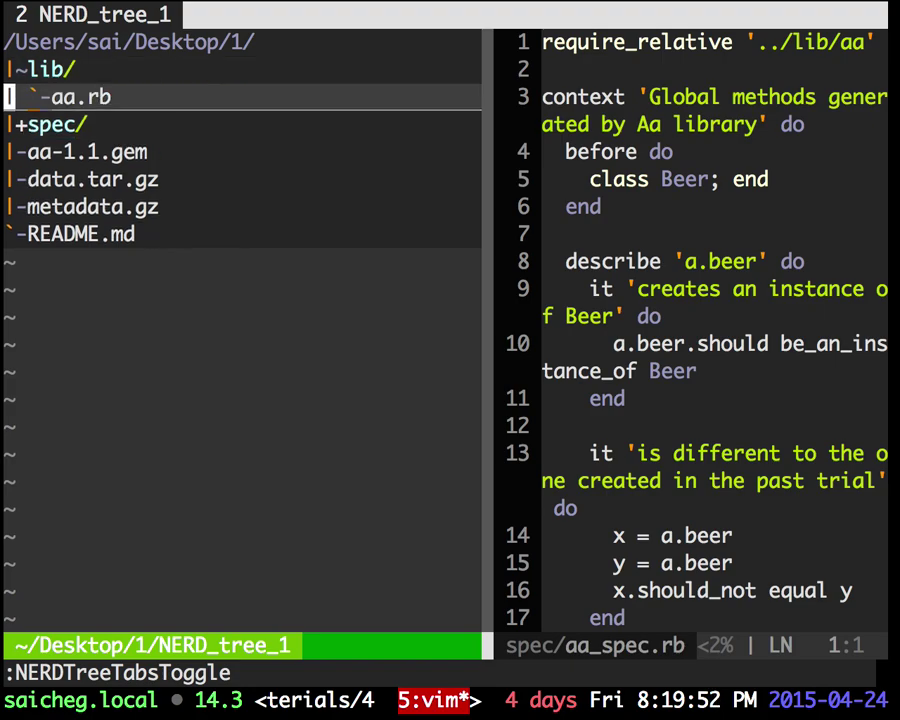
key("o")
key("n")
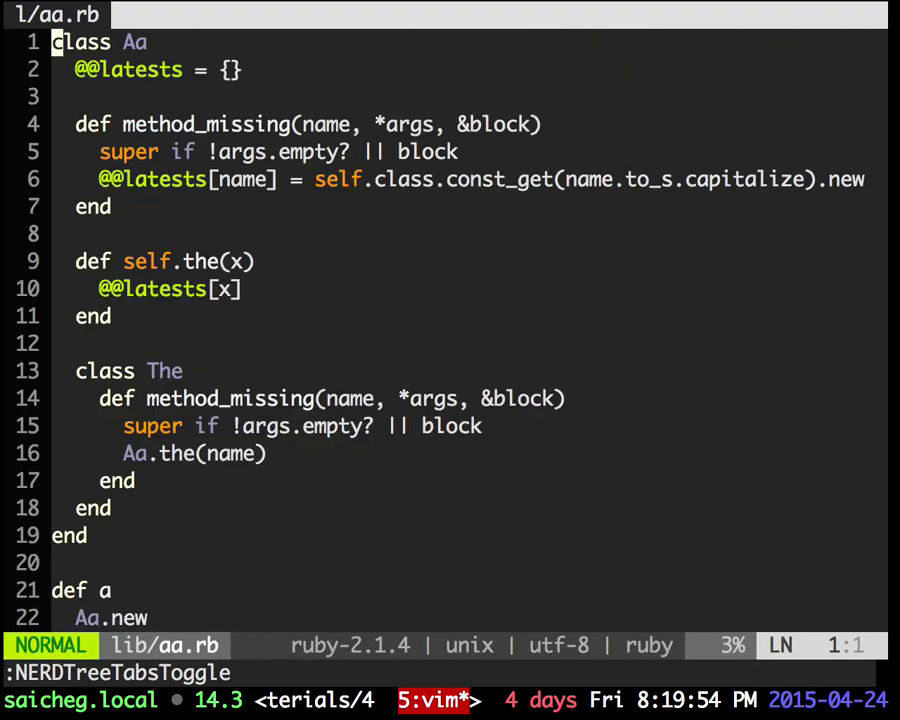
key("shift+g")
key("g")
key("g")
key("backslash")
key("n")
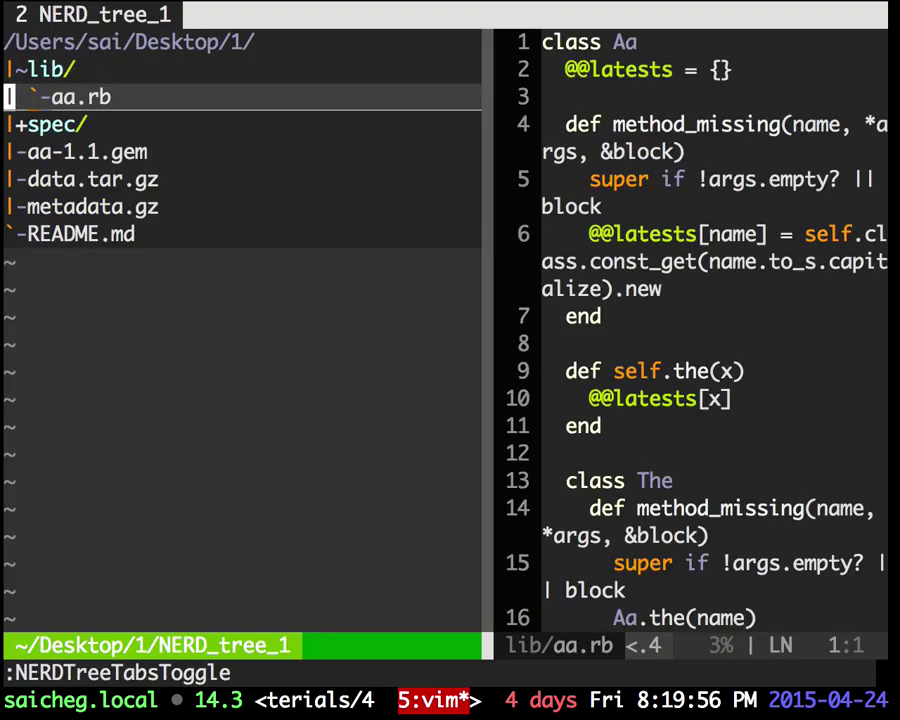
key("j")
key("j")
key("j")
key("j")
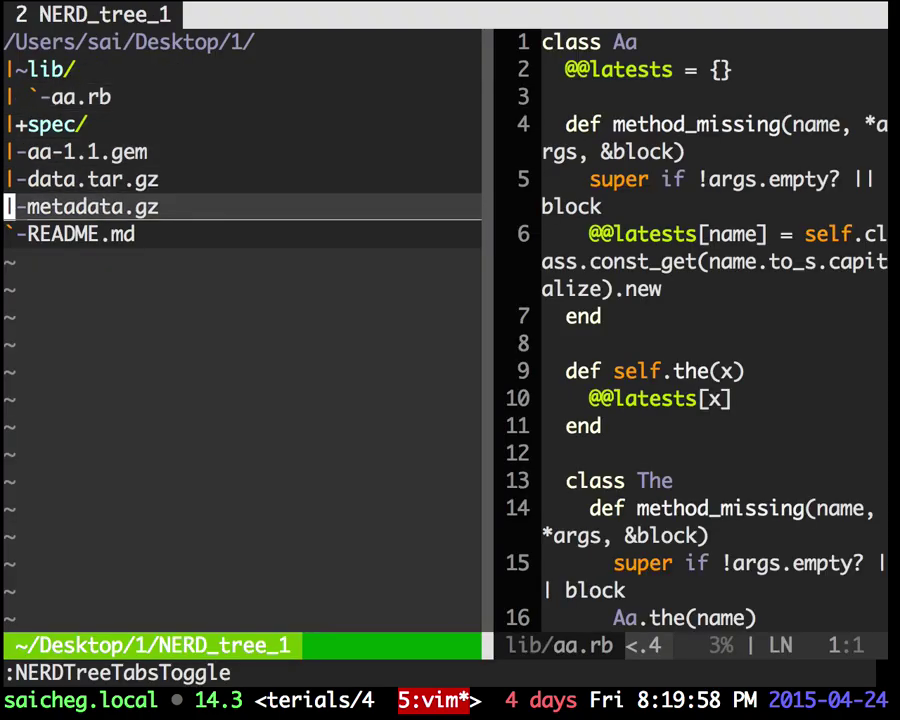
Step: Close the file tree and quit Vim with :q! twice
type(":q!")
key("Return")
type(":q!")
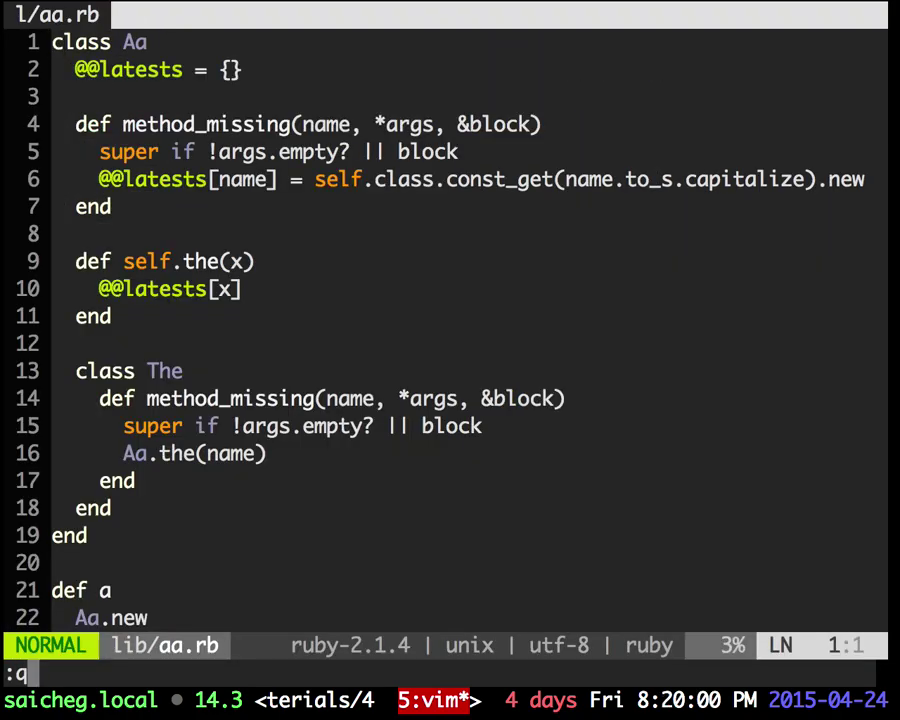
key("Return")
Step: Decompress metadata.gz with gzip -d into a plain metadata file
type("gzip")
key("Return")
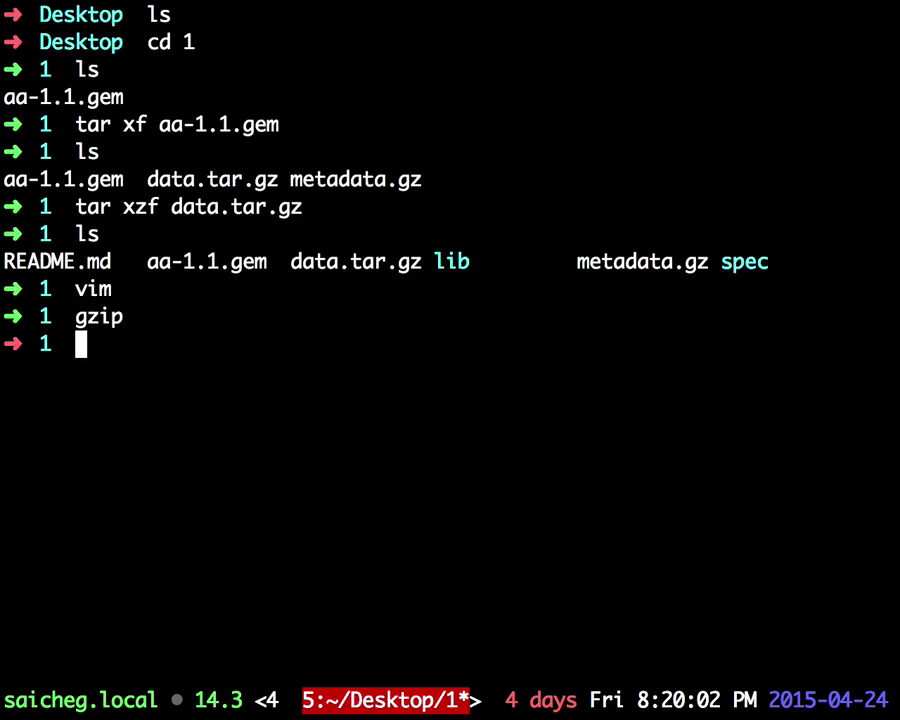
left_click_drag(578, 261, 719, 261)
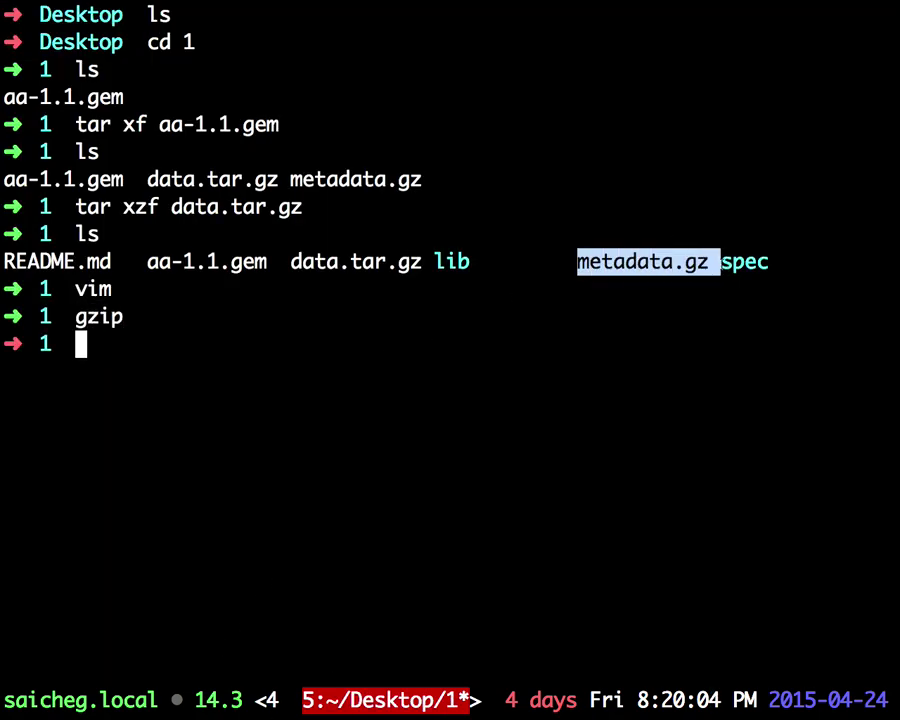
type("gzip")
type("metadata.gz")
key("Return")
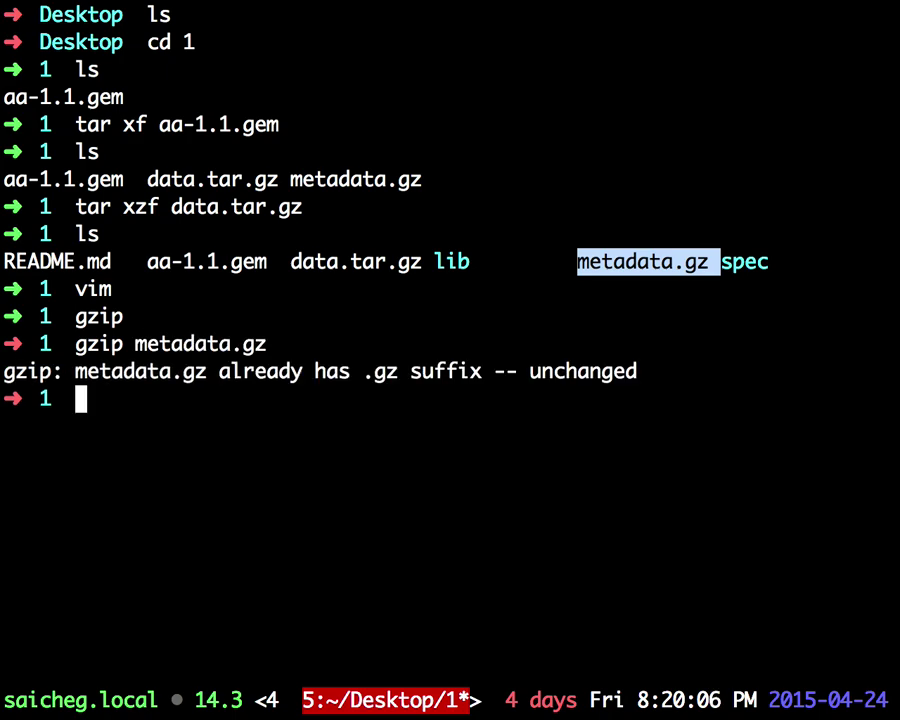
type("gzip -d ")
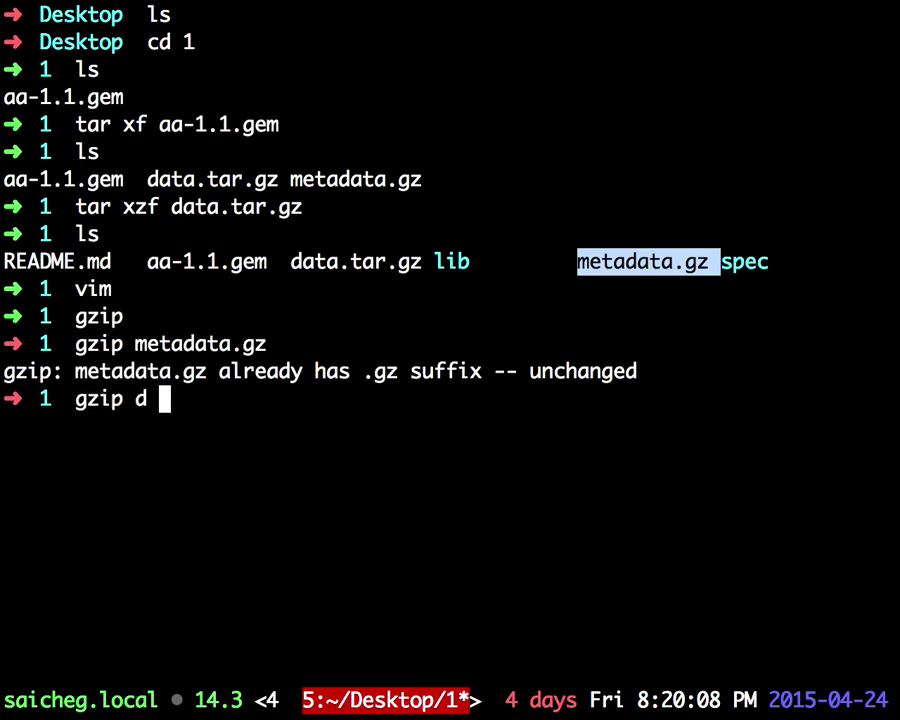
type("m")
key("Tab")
key("Return")
key("ctrl+l")
Step: Launch vim and open the metadata file from the tree at full width
type("v")
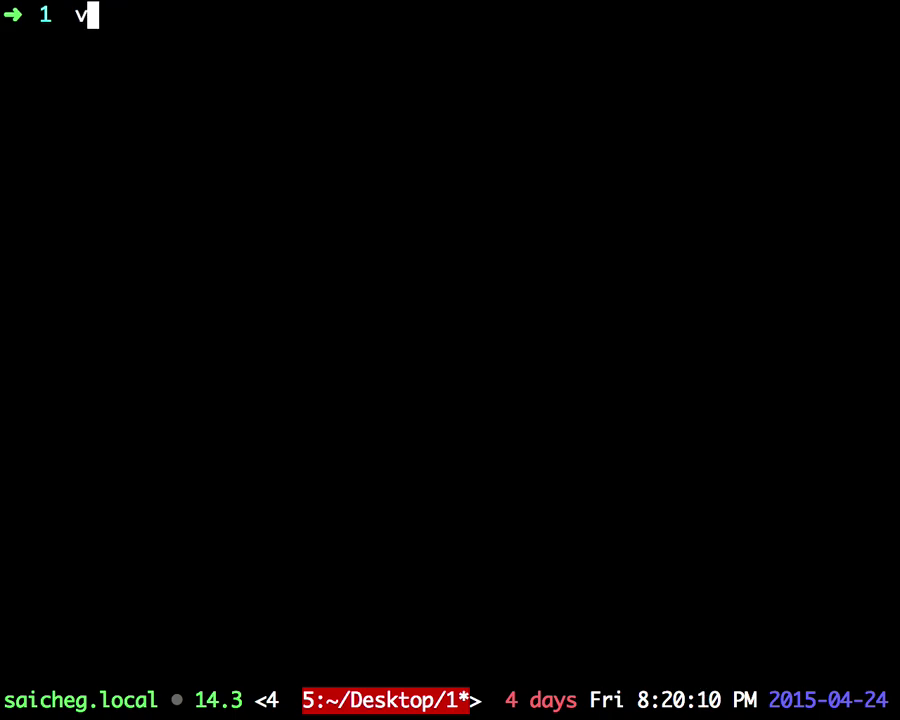
key("Return")
key("G")
key("k")
key("Return")
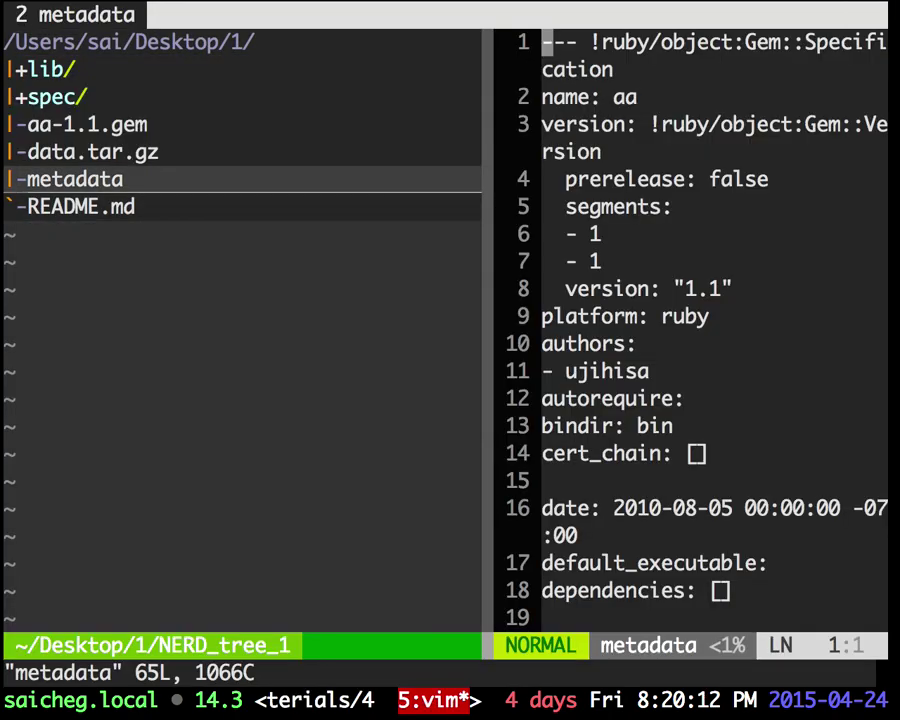
key("F2")
Step: Browse the metadata from bottom to top, briefly selecting whole lines
key("j")
key("G")
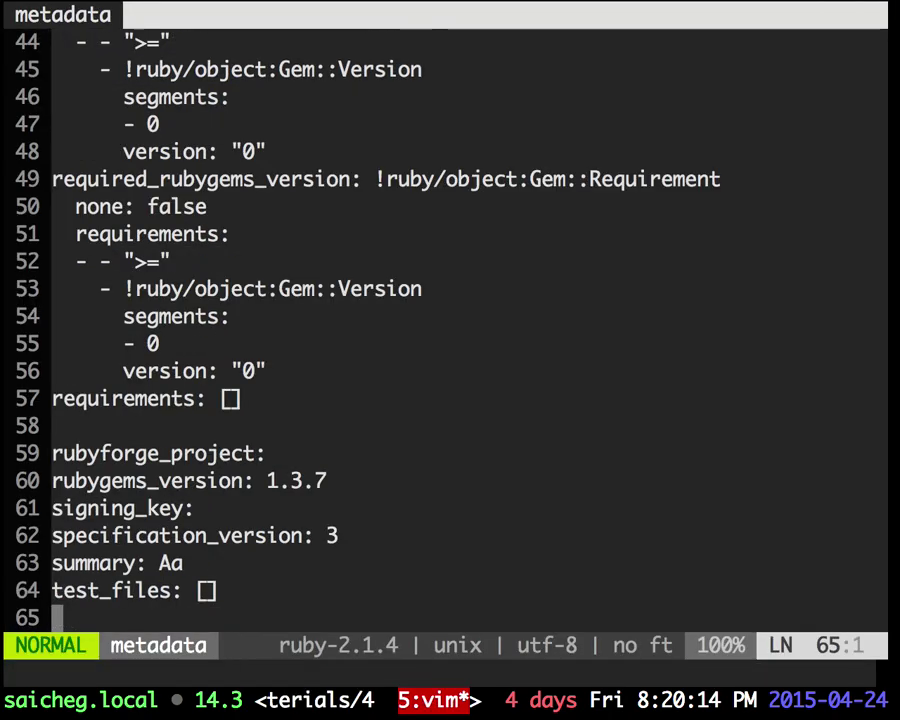
key("k")
key("k")
key("g")
key("g")
key("j")
key("j")
key("j")
key("j")
key("j")
key("j")
key("j")
key("j")
key("j")
key("j")
key("j")
key("j")
key("j")
key("j")
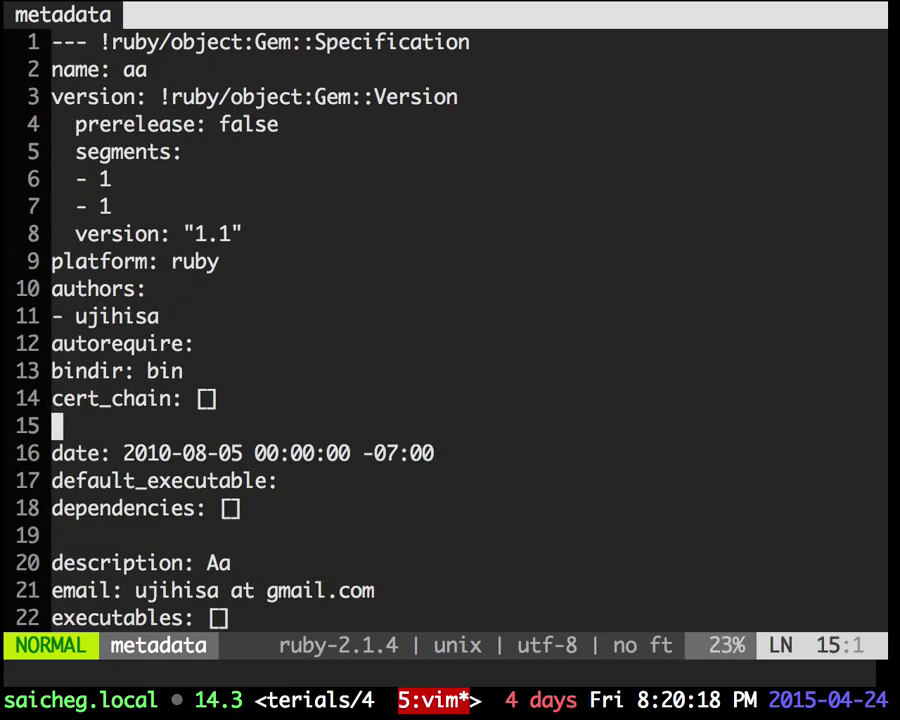
key("k")
key("k")
key("k")
key("shift+v")
key("Escape")
Step: Read through the files list and required_rubygems_version block, then quit vim with :wq
key("j")
key("j")
key("j")
key("j")
key("j")
key("j")
key("j")
key("j")
key("j")
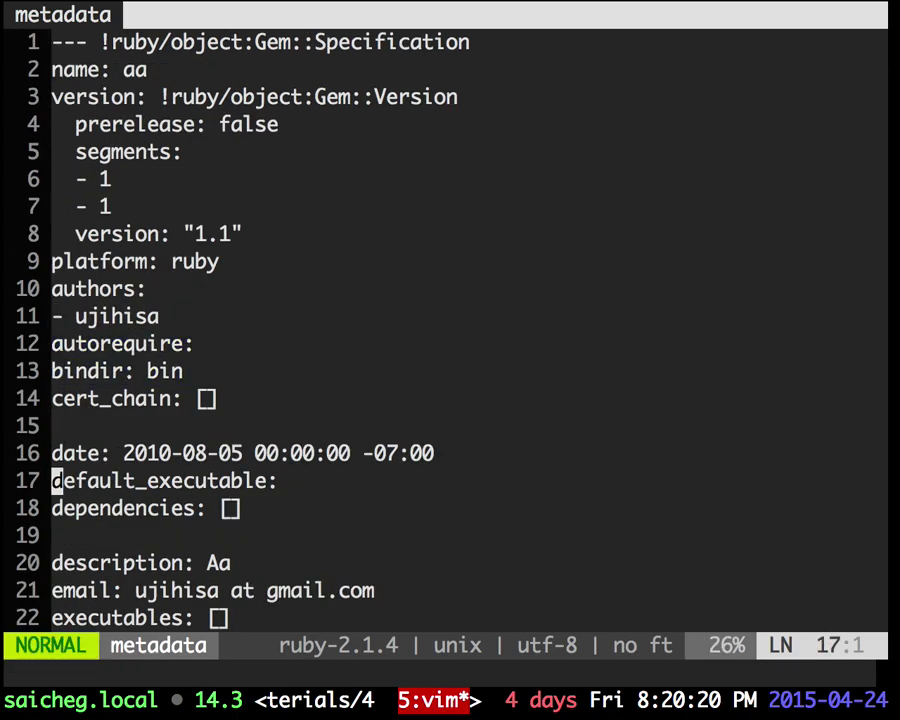
key("j")
key("j")
key("j")
key("j")
key("j")
key("j")
key("j")
key("j")
key("j")
key("j")
key("j")
key("j")
key("j")
key("j")
key("j")
key("j")
key("j")
key("j")
key("j")
key("j")
key("j")
key("j")
key("j")
key("j")
key("j")
key("j")
key("j")
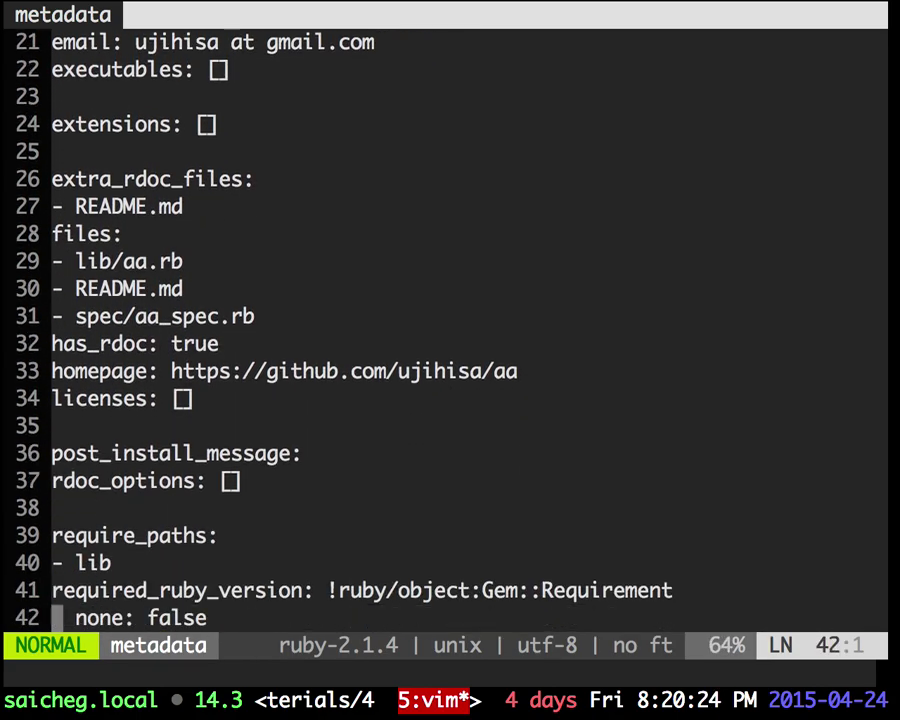
key("j")
key("j")
key("j")
key("j")
key("j")
key("j")
key("j")
key("j")
key("j")
key("j")
key("j")
key("j")
key("j")
key("j")
key("j")
key("j")
key("j")
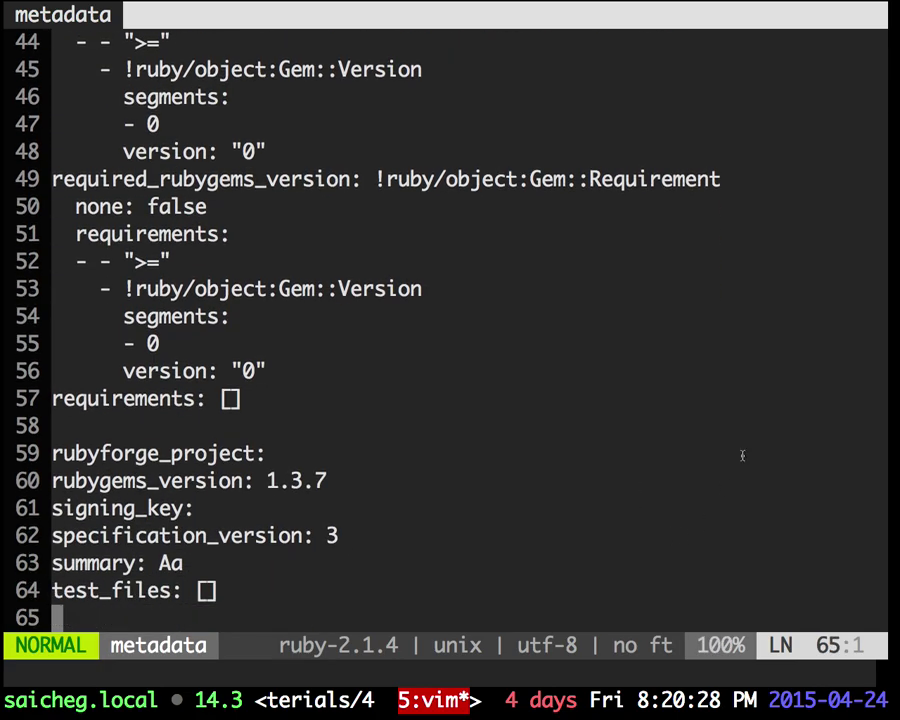
left_click_drag(412, 396, 74, 233)
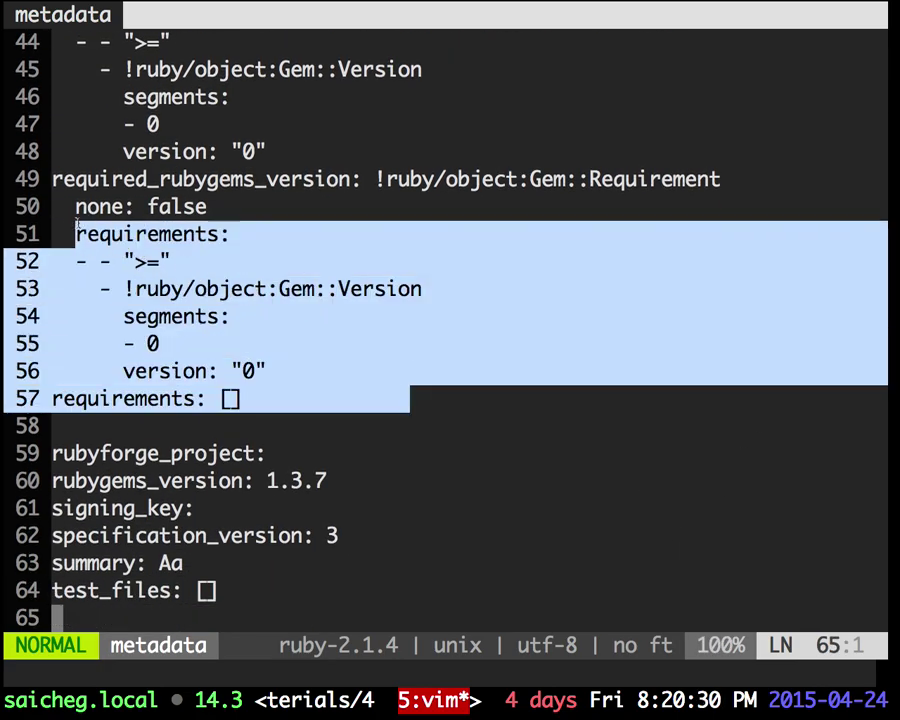
key("g")
key("g")
type(":wq")
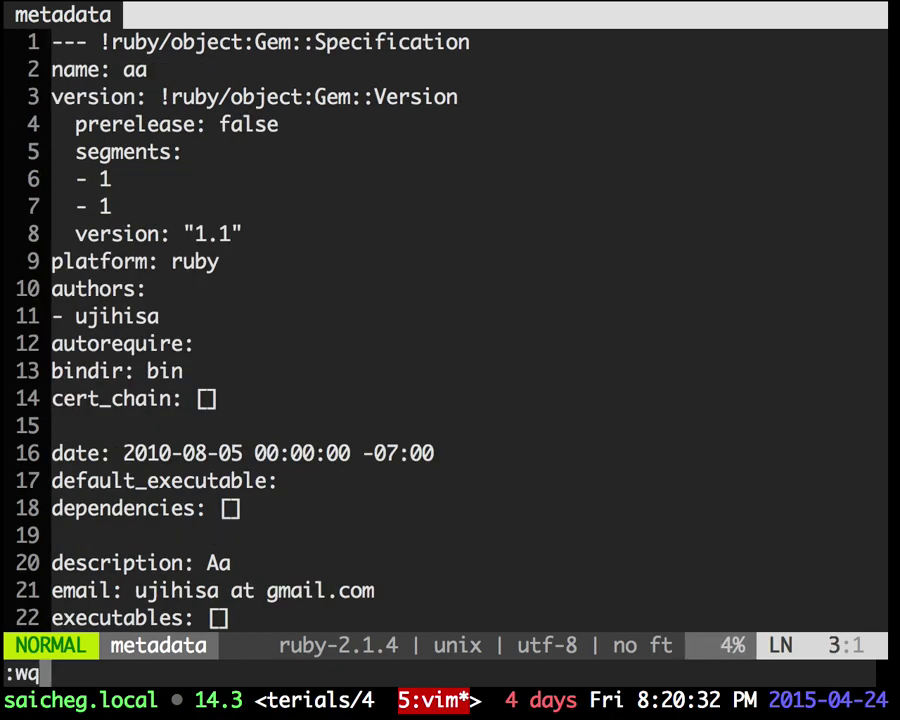
key("Return")
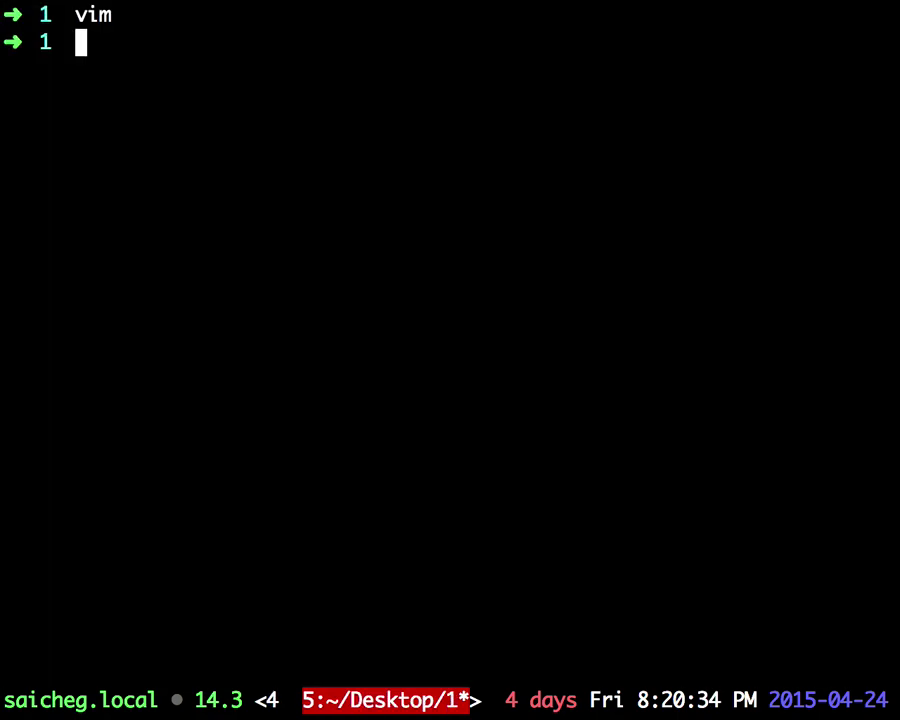
Step: Change into ~/.rvm/rubies/ruby-2.2.1/lib/ruby/gems/2.2.0/gems using Tab completion
type("cd ~/.rvm/")
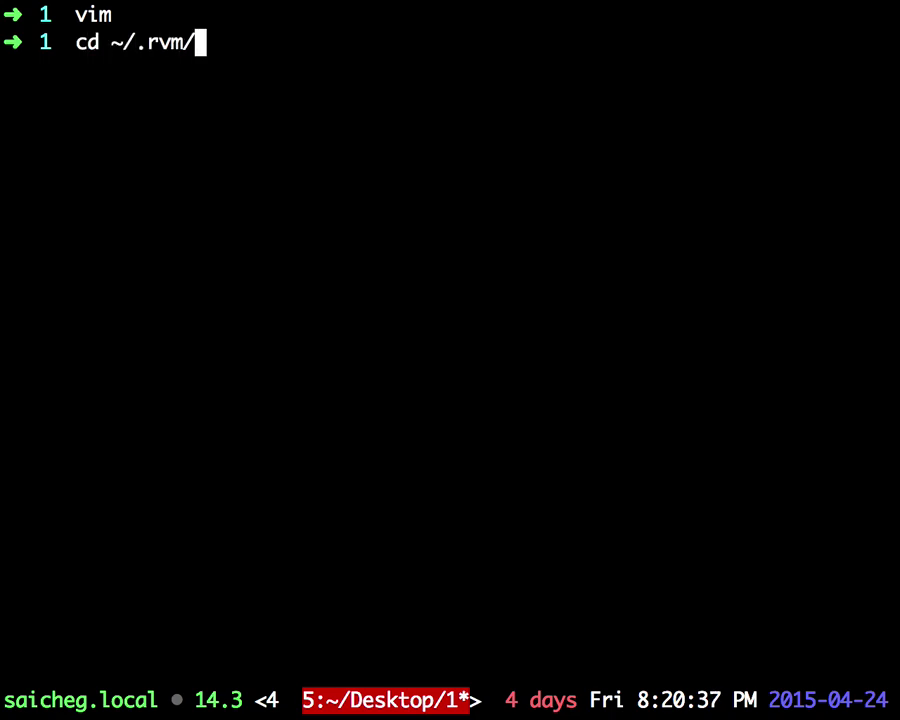
key("Tab")
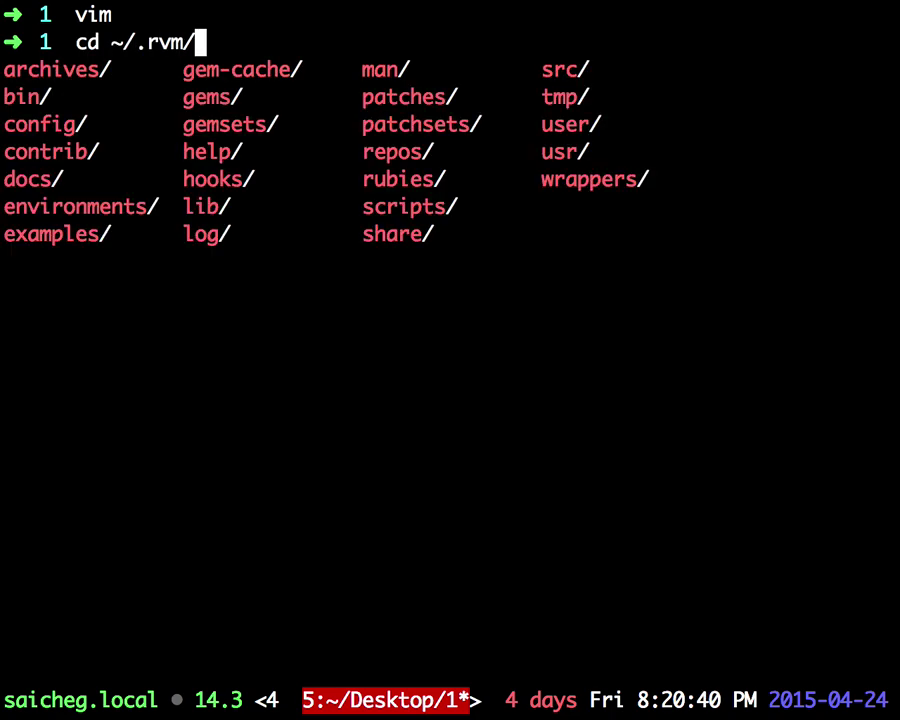
type("r")
key("Tab")
key("Tab")
key("Tab")
key("slash")
key("Tab")
key("Tab")
key("Tab")
key("Tab")
key("Tab")
key("Tab")
key("Tab")
key("Tab")
key("Tab")
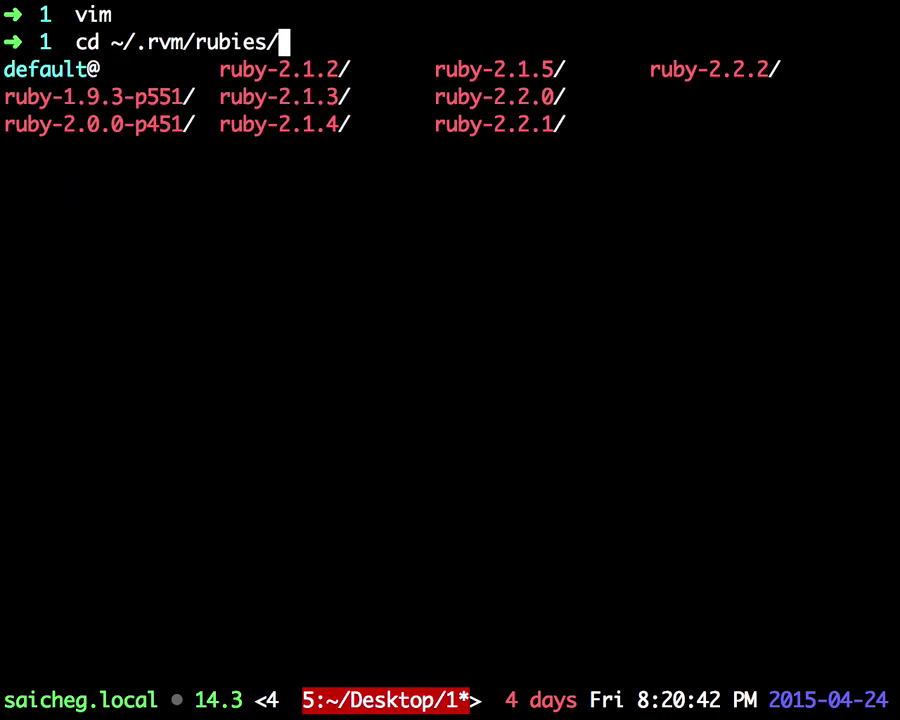
key("Tab")
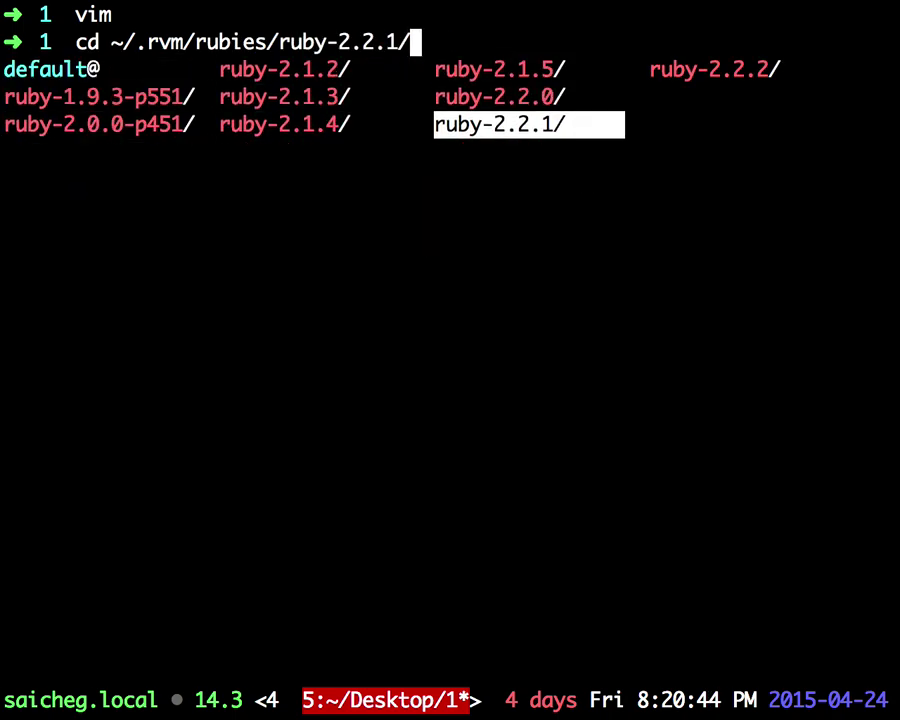
key("slash")
key("Tab")
key("Tab")
key("Tab")
key("Tab")
key("Tab")
key("Tab")
key("Tab")
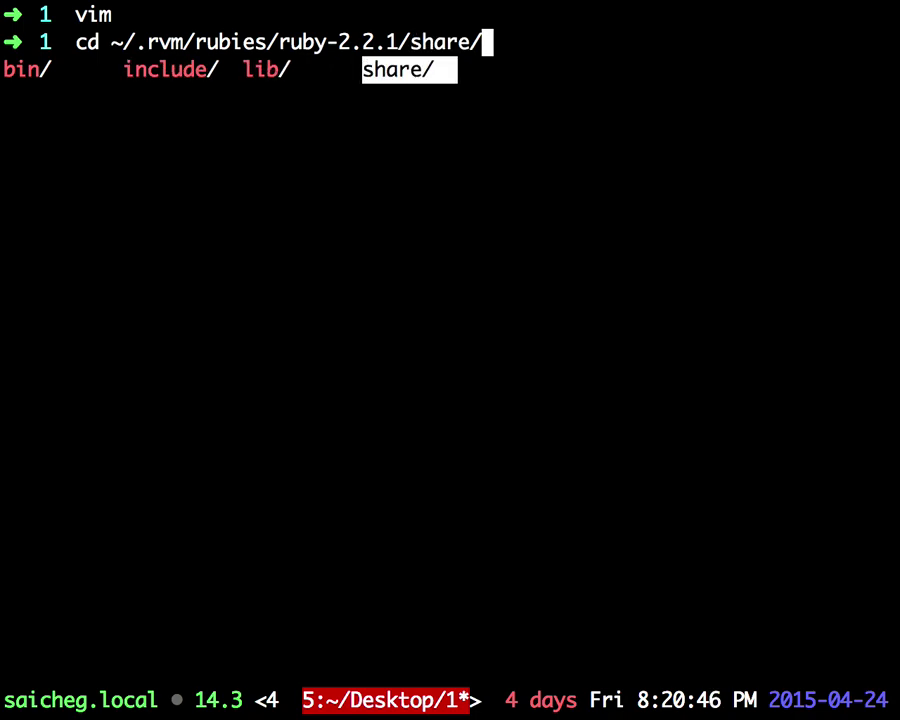
key("Tab")
key("slash")
key("Tab")
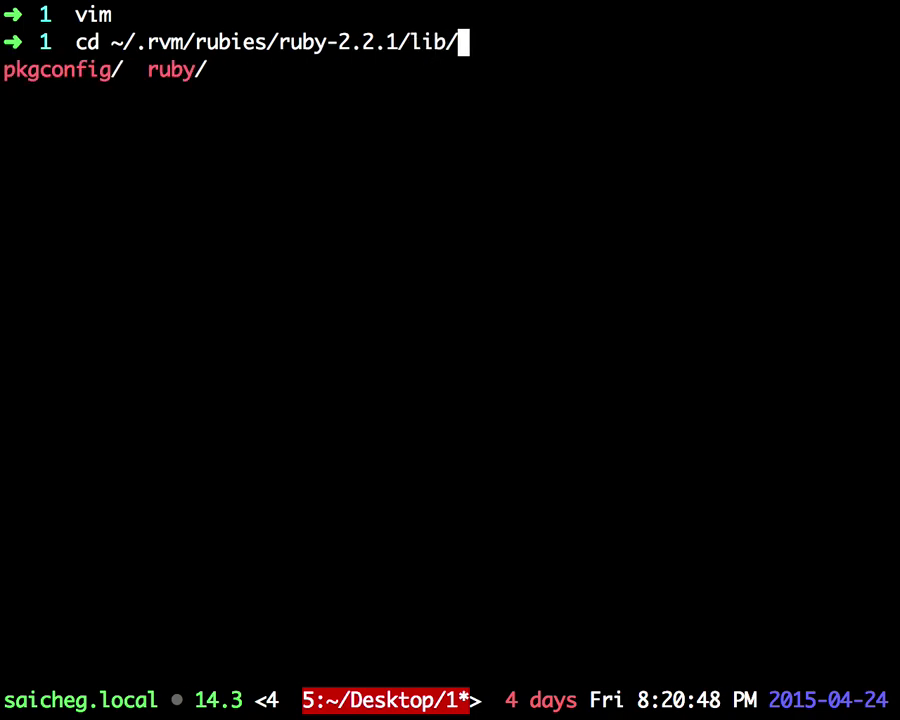
key("Tab")
key("Tab")
key("slash")
key("Tab")
key("Tab")
key("Tab")
key("slash")
key("Tab")
key("Tab")
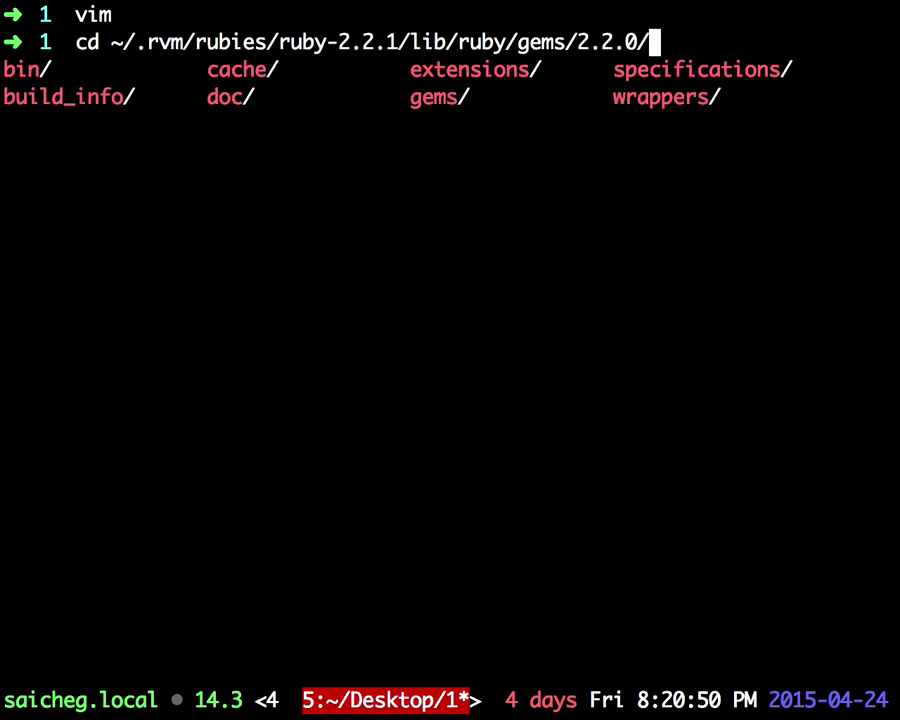
key("Tab")
key("Tab")
key("Tab")
key("Tab")
key("Tab")
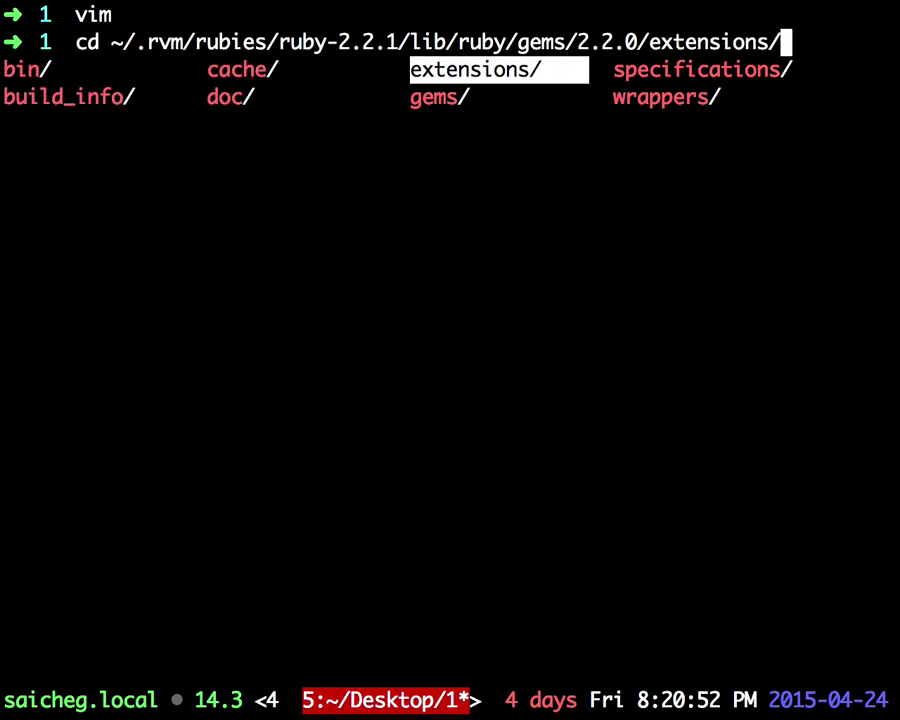
key("Tab")
key("slash")
key("Tab")
key("Return")
Step: List the installed gems and look inside rake-10.4.2
type("ls")
key("Return")
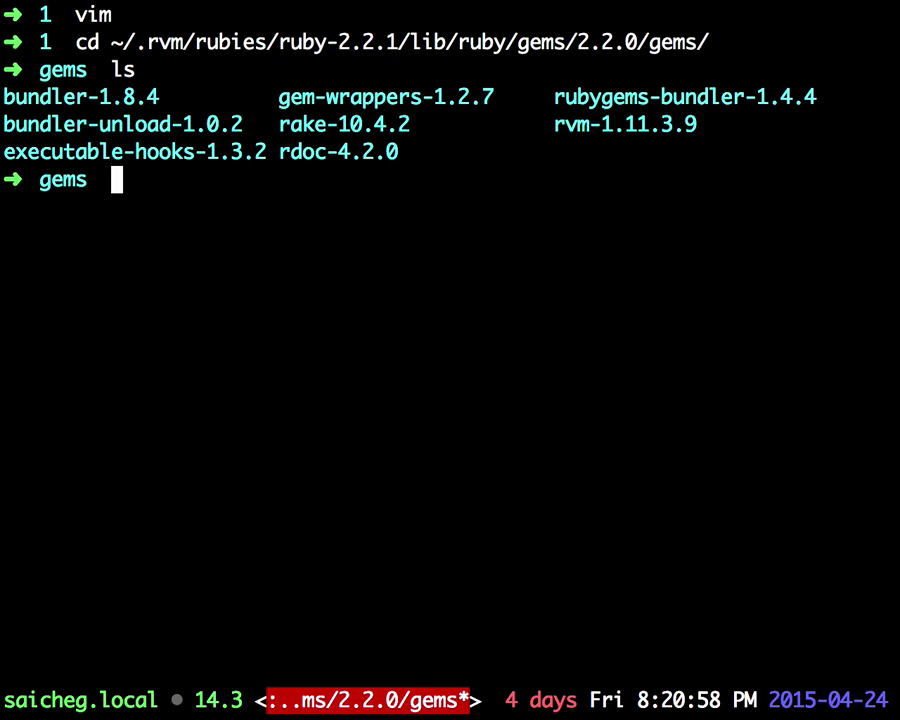
type("cd rake-10.4.2/")
key("Return")
type("ls")
key("Return")
Step: Go back up, enter rdoc-4.2.0, list it and open it in vim
type("vi")
key("BackSpace")
key("BackSpace")
type("cd ..")
key("Return")
type("cd ")
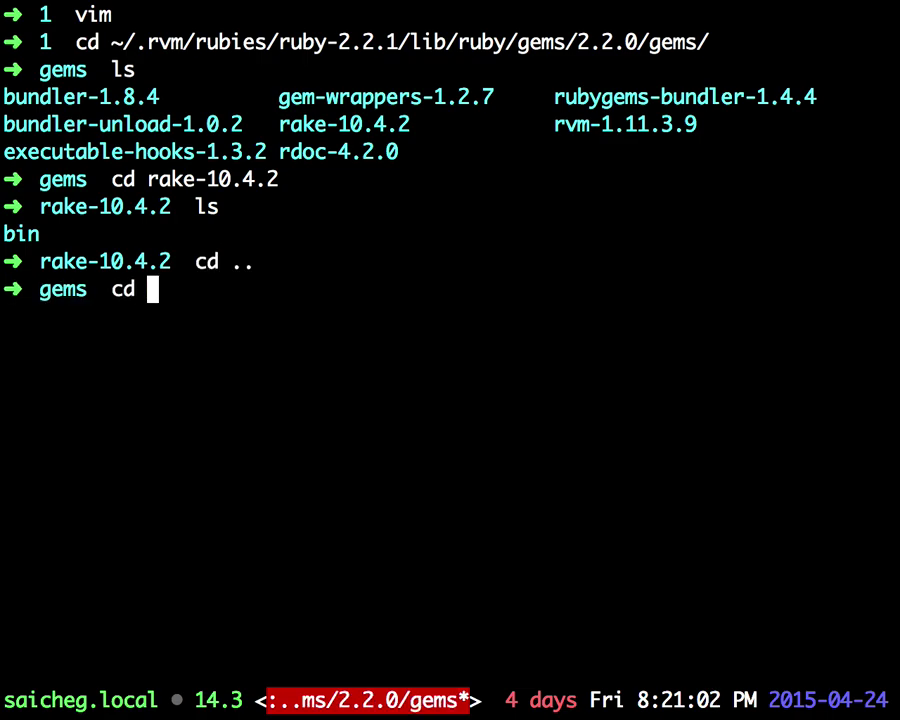
type("re")
key("BackSpace")
type("d")
key("Tab")
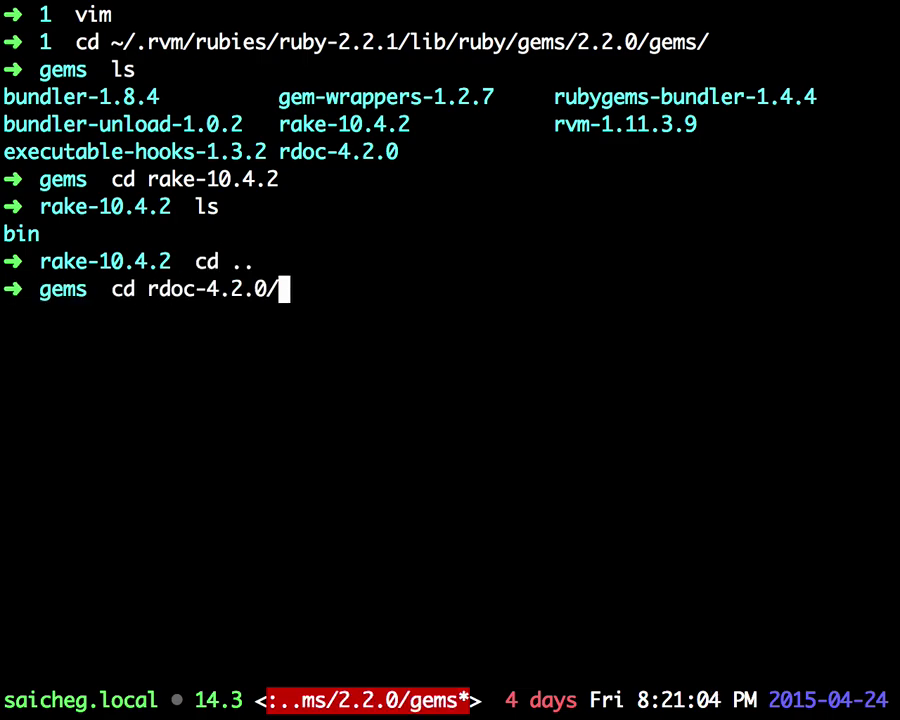
key("Return")
type("ls")
key("Return")
type("vim")
key("Return")
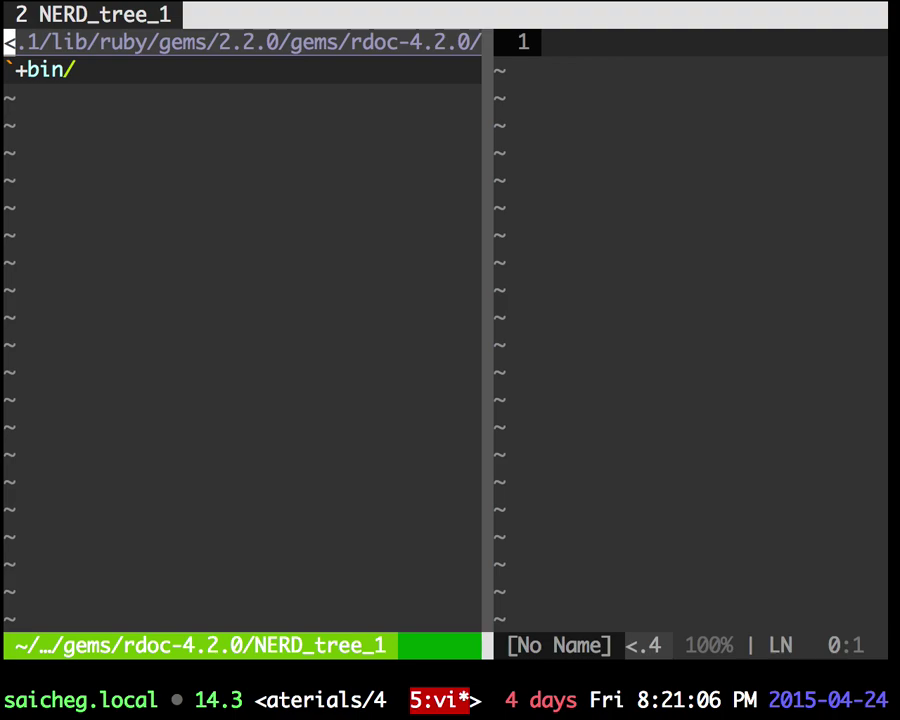
Step: Expand bin/ in the rdoc tree, quit vim with :q! and return to the gems folder
key("j")
key("o")
key("j")
type("o")
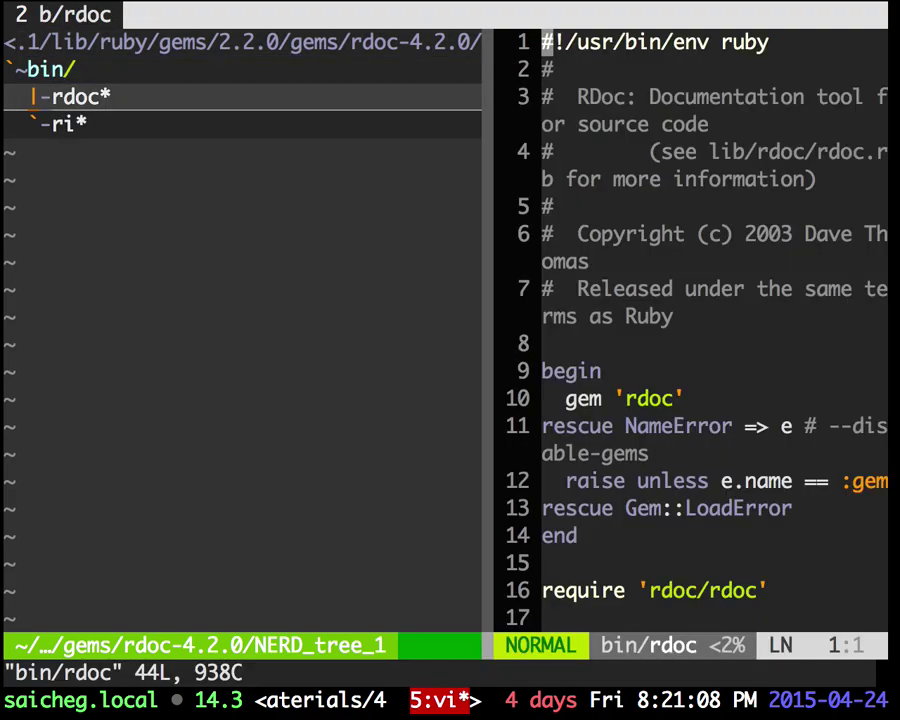
type("jo:q!")
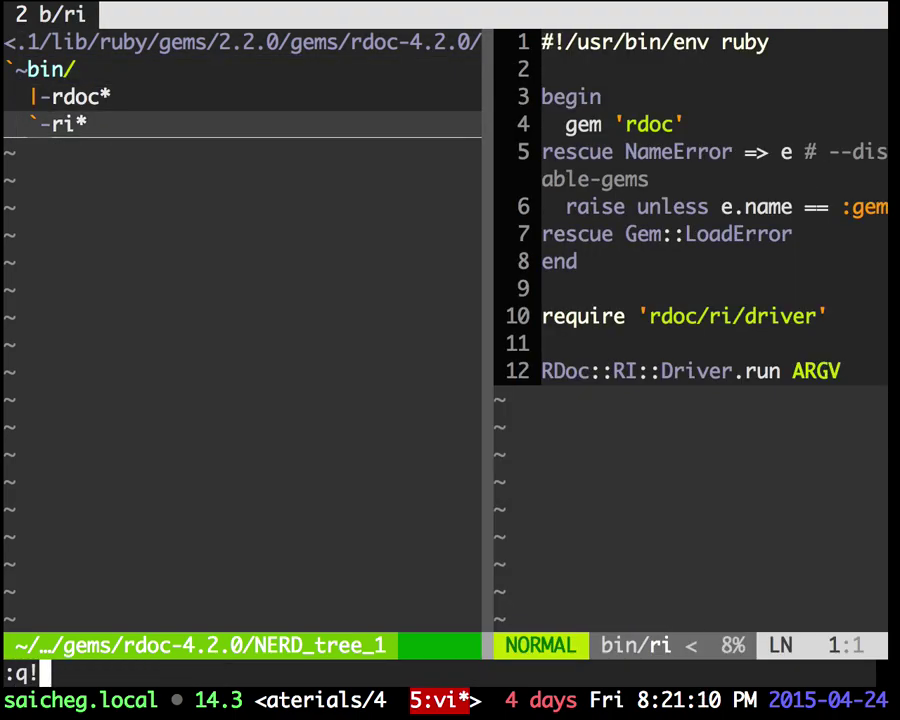
key("Return")
type("cd ..")
key("Return")
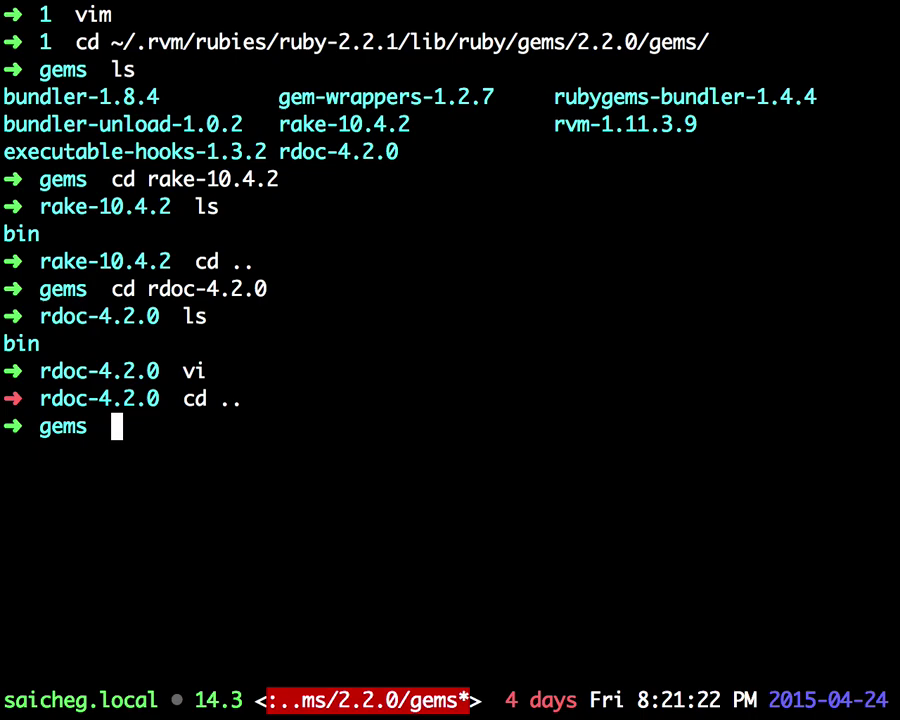
Step: Switch to the materials/4 terminal window, clear it, and bring the browser forward
key("ctrl+b")
key("parenright")
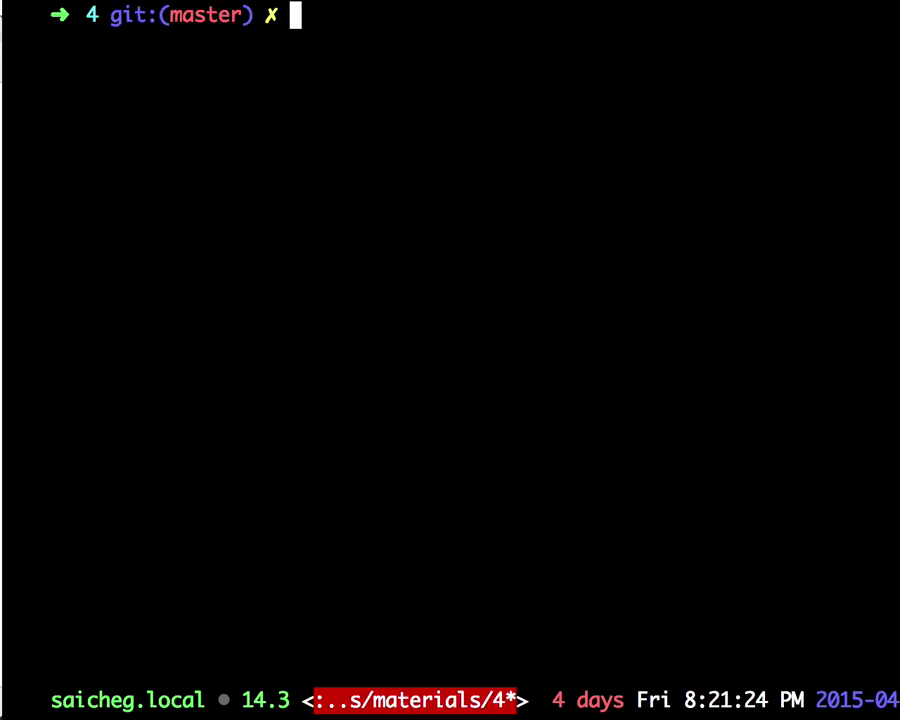
key("super+Tab")
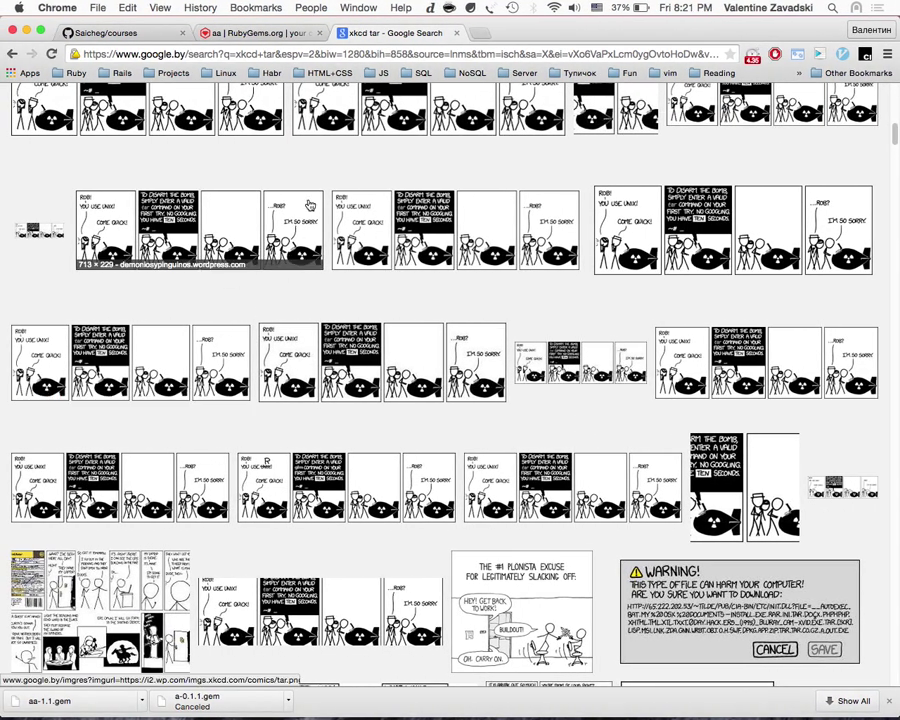
Step: Show the RubyGems.org page for the aa 1.1 gem in Chrome
key("ctrl+shift+Tab")
key("super+Tab")
key("super+Tab")
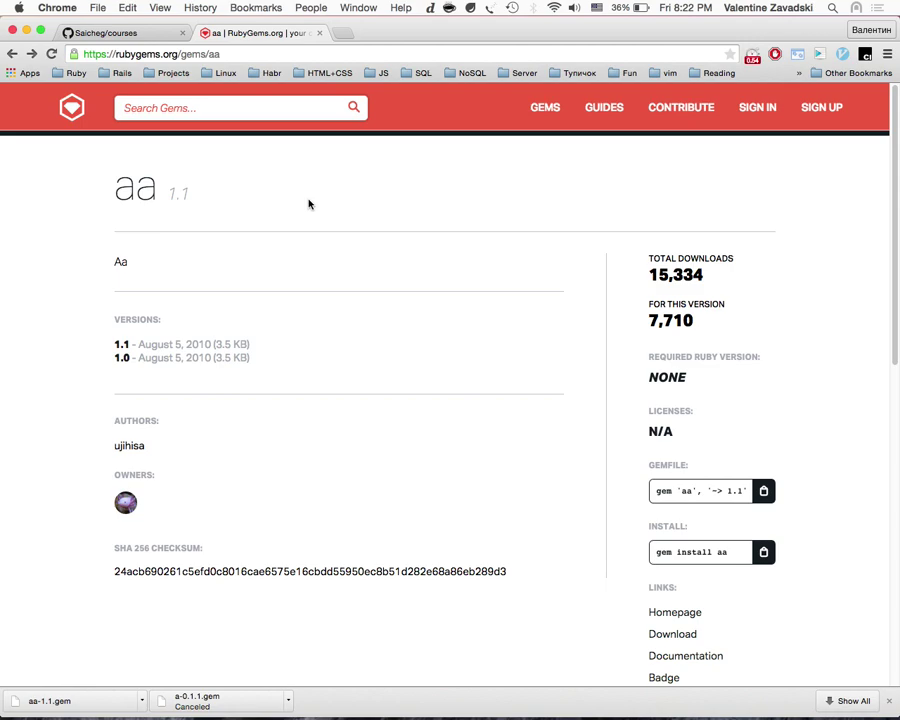
Step: Google 'github device' in a new tab and open the plataformatec/devise GitHub result
key("super+t")
type("github ")
type("ar")
key("BackSpace")
type("cti")
key("BackSpace")
key("BackSpace")
key("BackSpace")
key("BackSpace")
type("d")
key("BackSpace")
type("device")
key("Return")
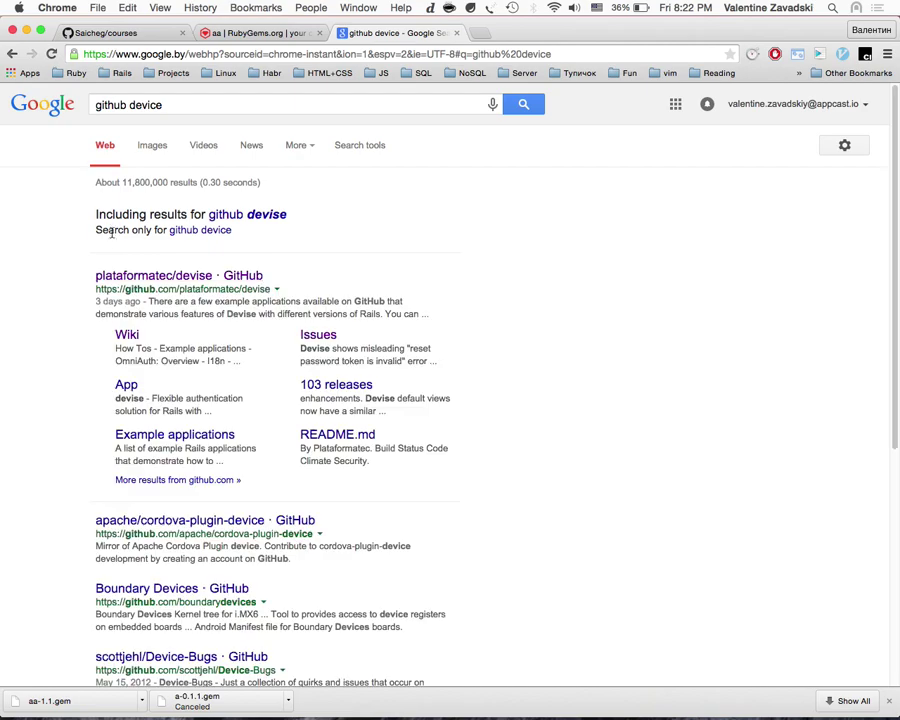
left_click(201, 275)
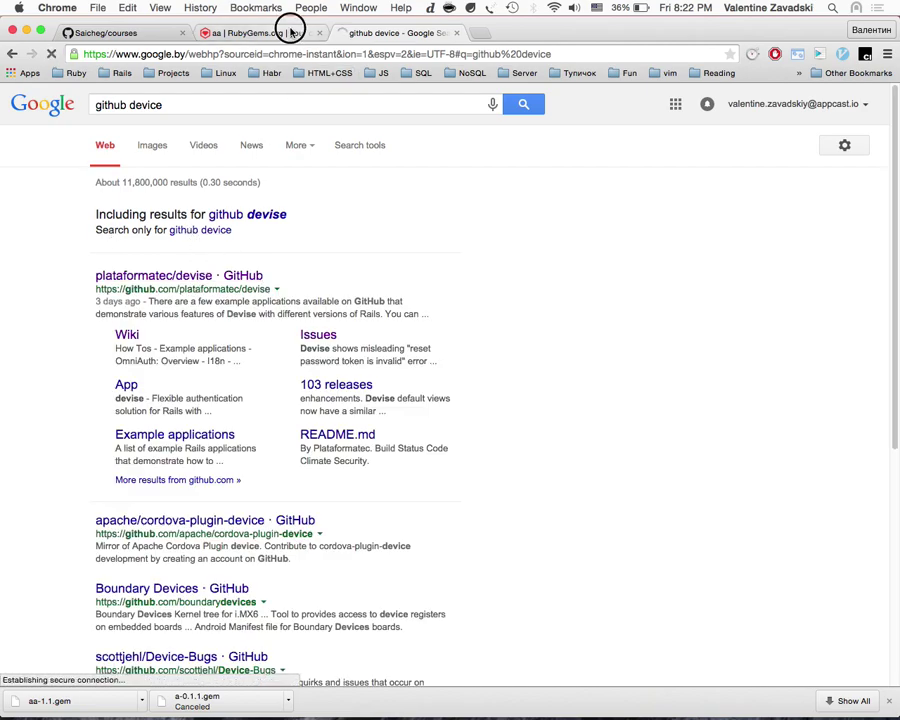
Step: Return to the RubyGems aa tab and begin a gem search starting with 'd'
left_click(291, 33)
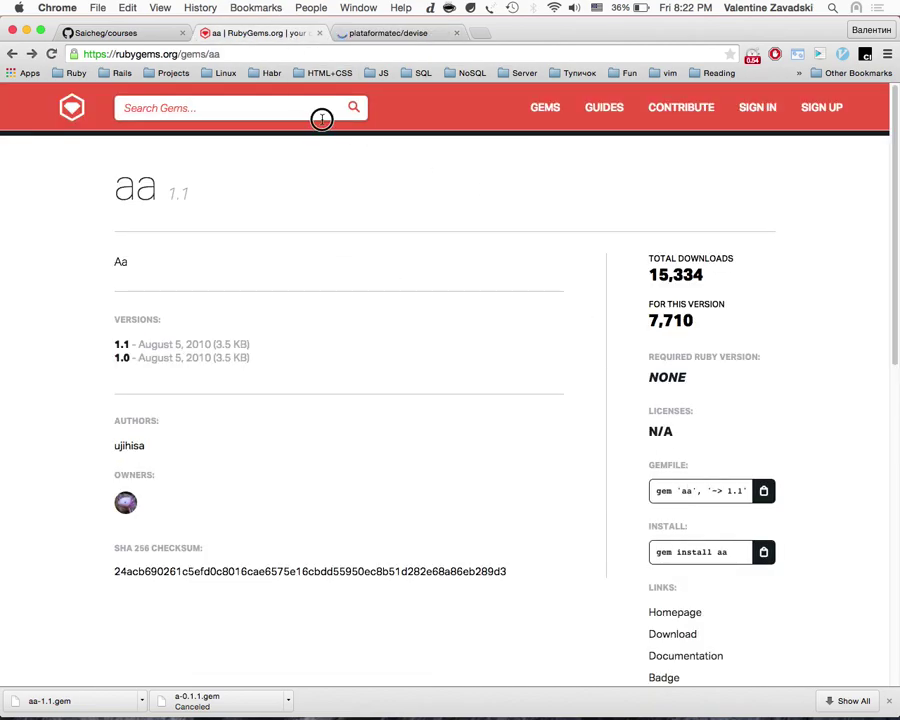
left_click(322, 116)
type("device")
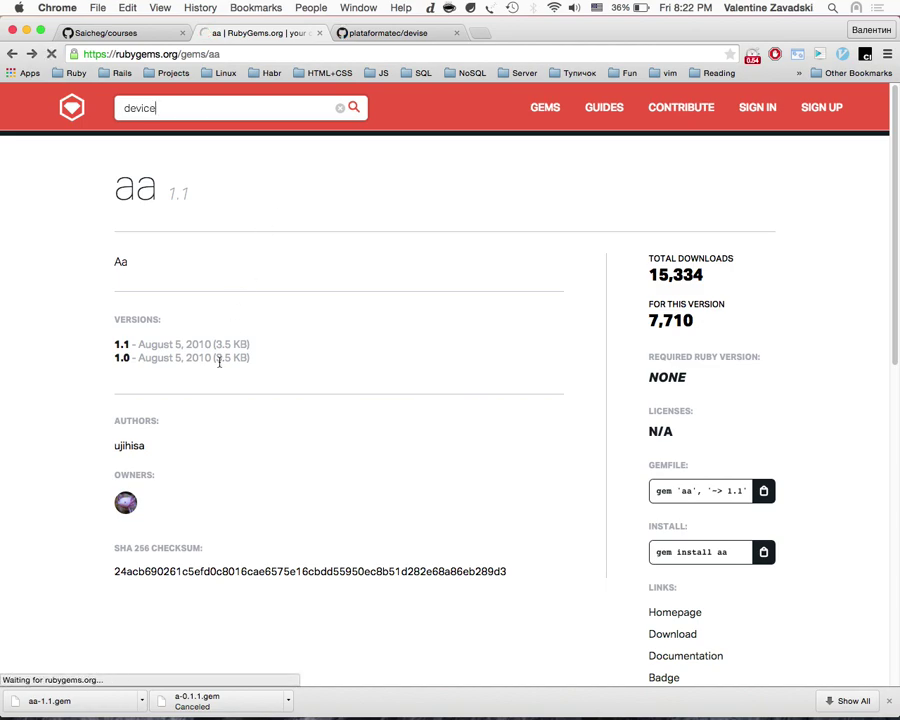
scroll(219, 362, "down", 5)
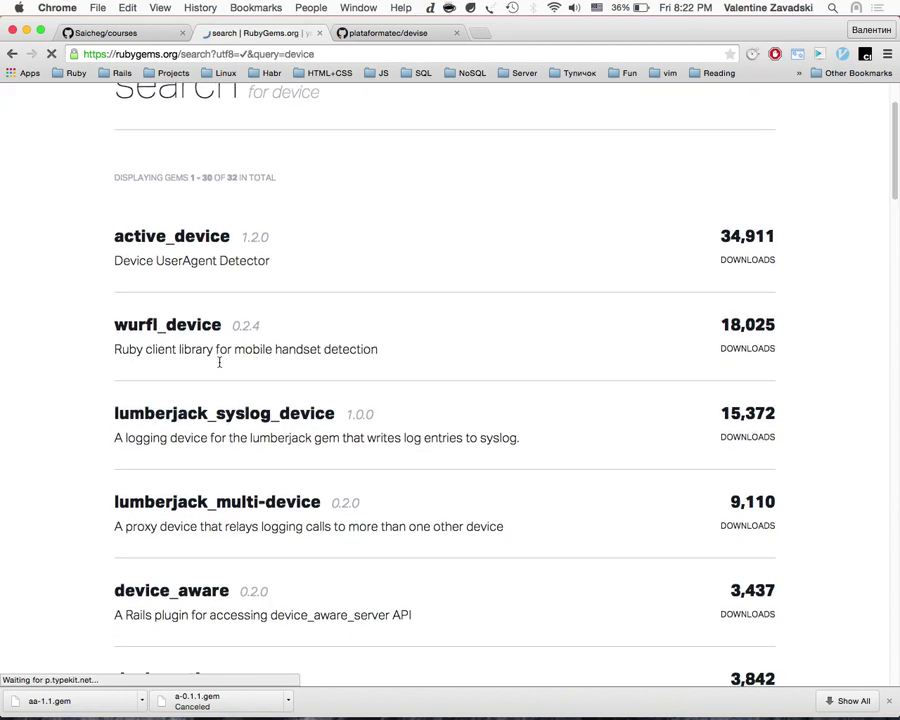
scroll(219, 362, "down", 10)
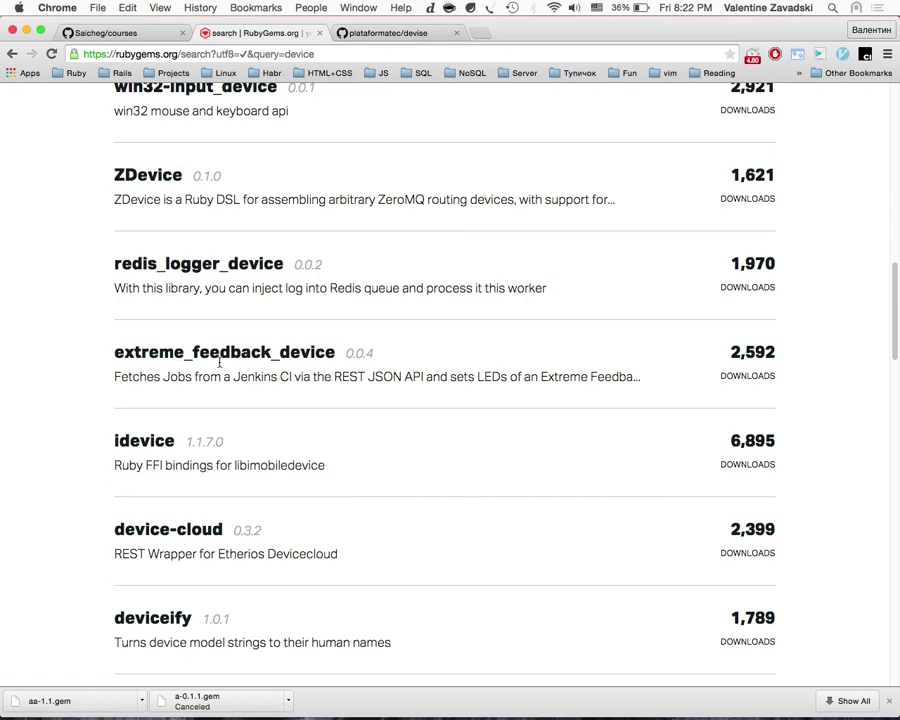
scroll(169, 414, "down", 8)
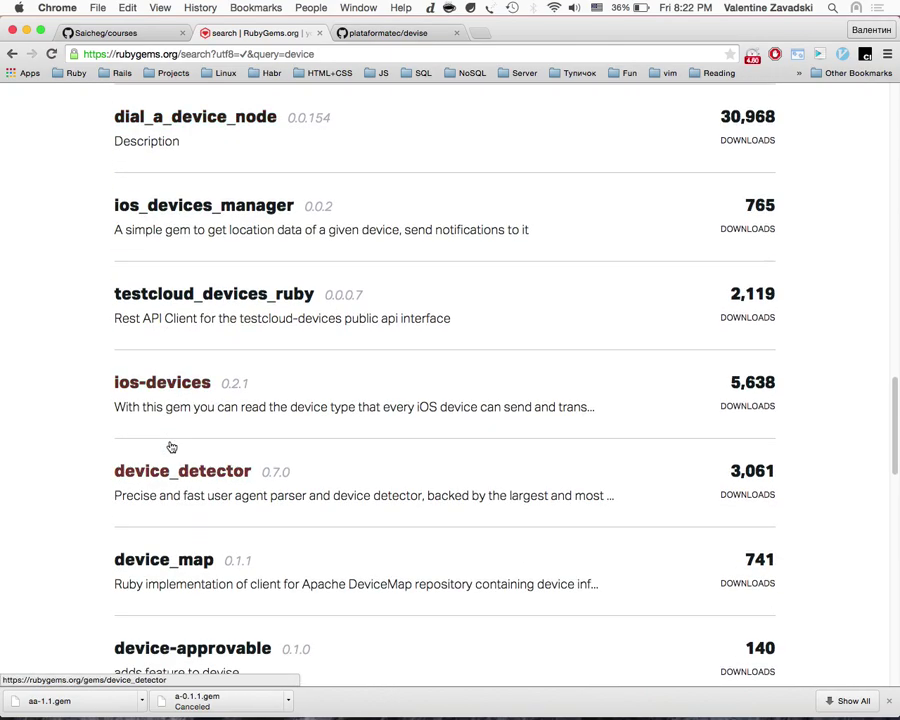
key("super+f")
type("device")
key("Return")
key("Return")
key("Return")
key("Return")
key("Return")
key("Return")
key("Return")
key("Return")
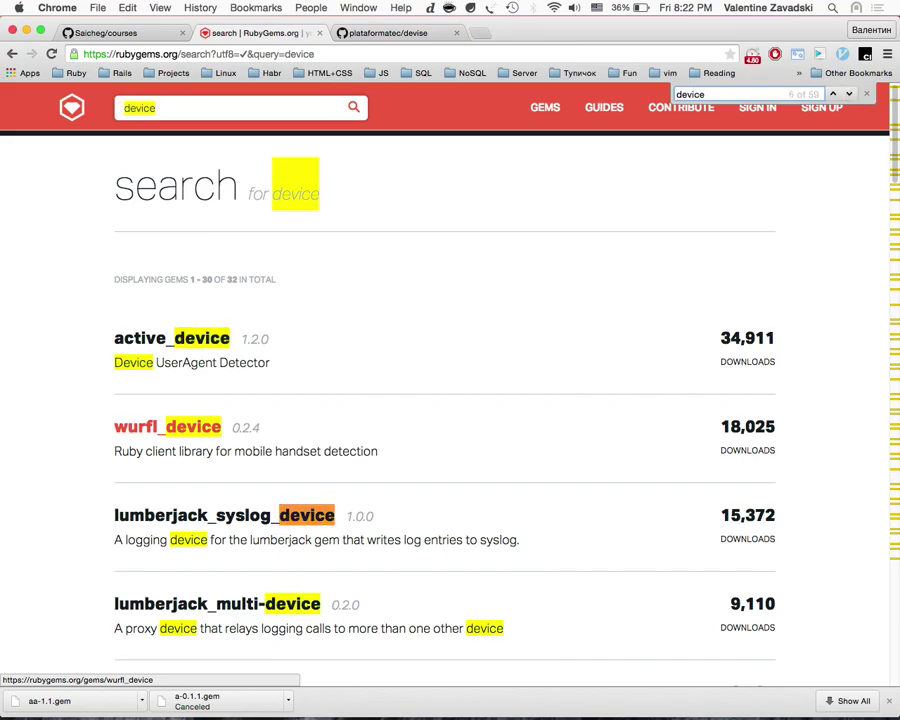
key("Return")
key("Return")
key("Return")
key("Return")
key("Return")
key("Return")
key("Return")
key("Return")
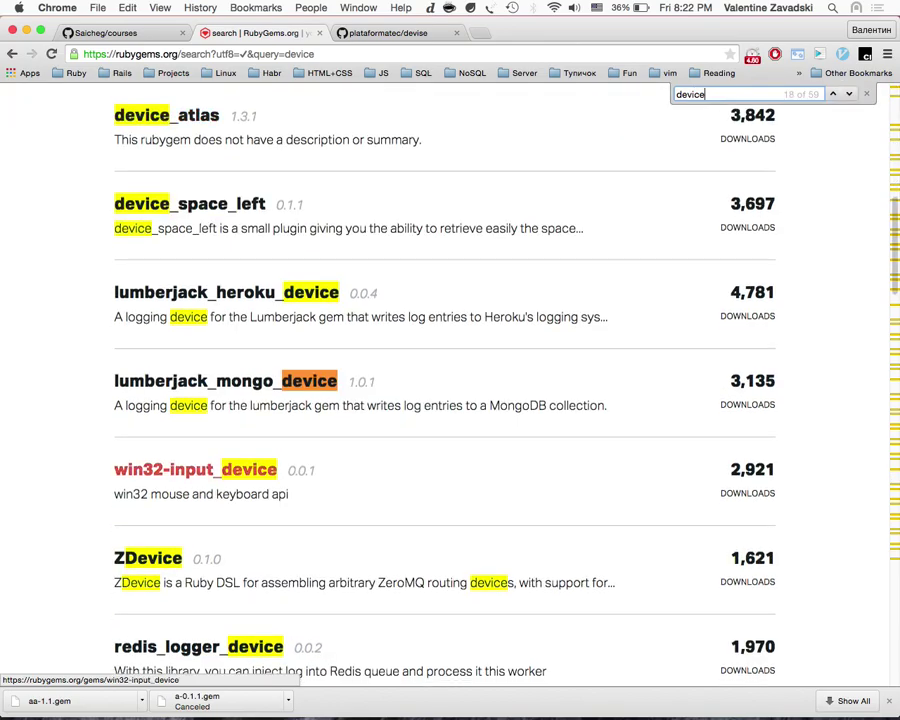
scroll(168, 401, "down", 5)
scroll(168, 401, "down", 13)
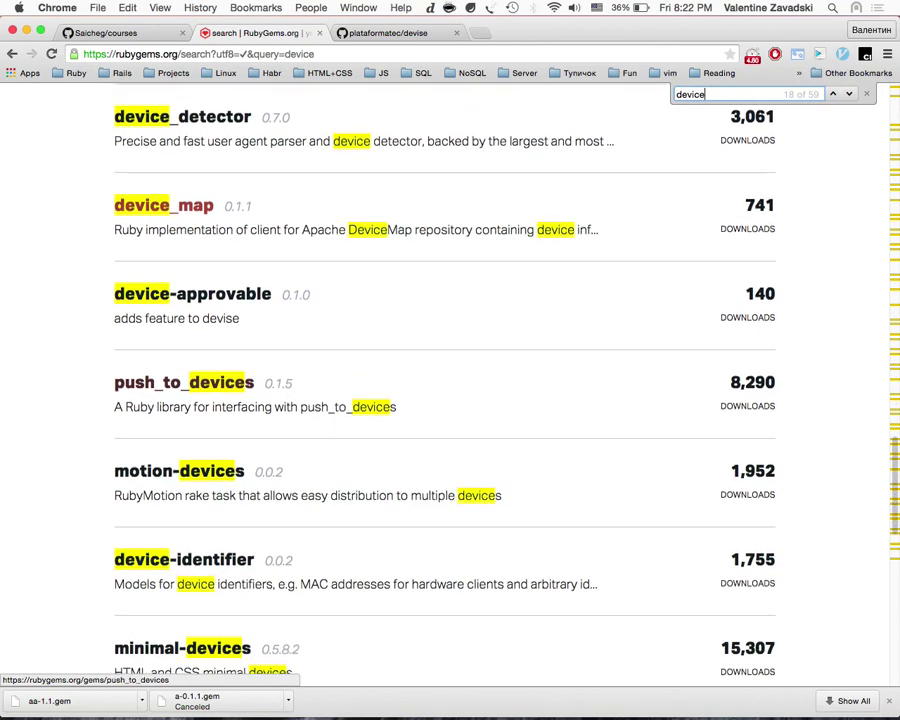
scroll(236, 316, "down", 3)
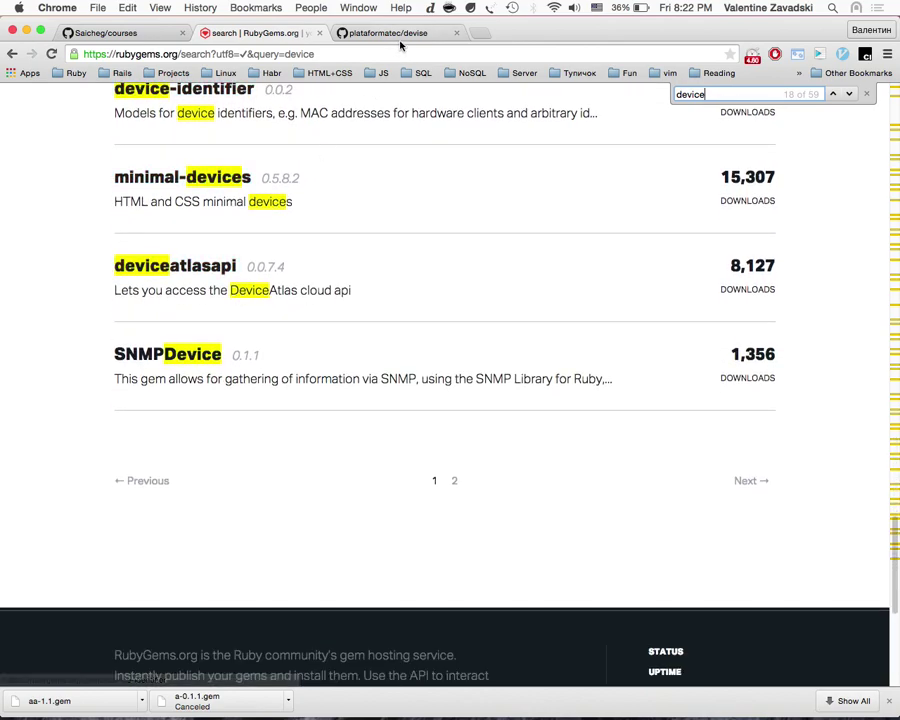
left_click(396, 36)
scroll(332, 470, "down", 10)
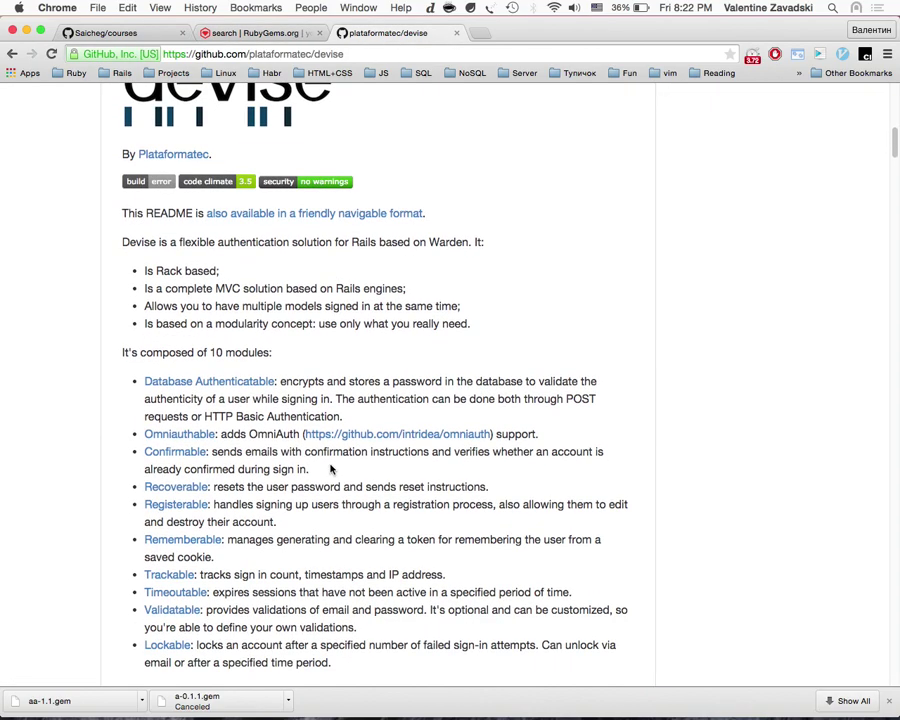
scroll(296, 236, "down", 20)
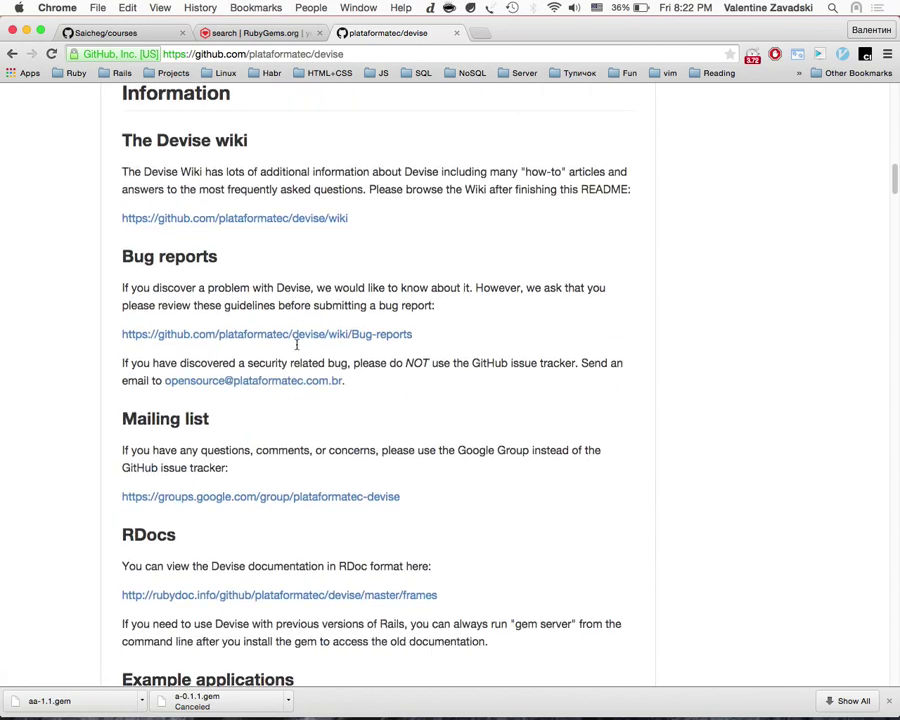
scroll(296, 346, "down", 10)
scroll(296, 346, "up", 10)
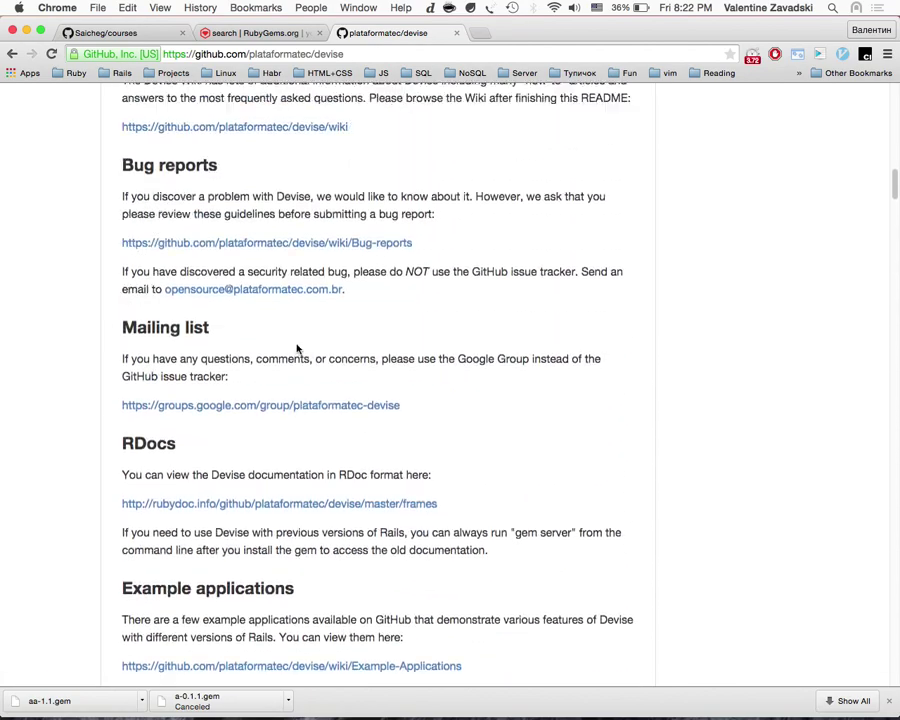
scroll(316, 218, "down", 1)
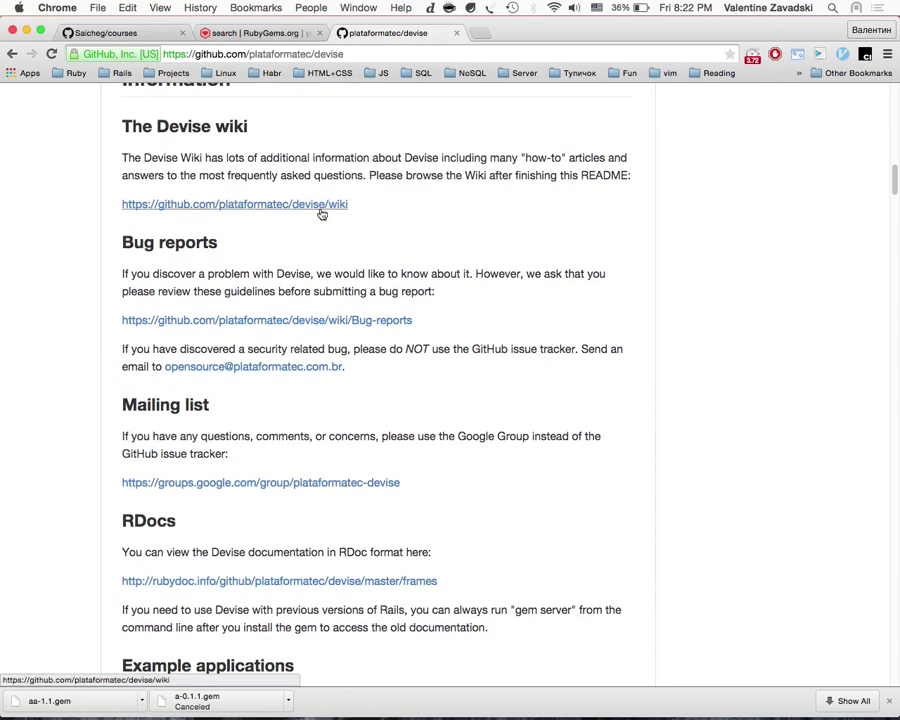
left_click(255, 33)
scroll(280, 352, "down", 5)
scroll(280, 352, "up", 6)
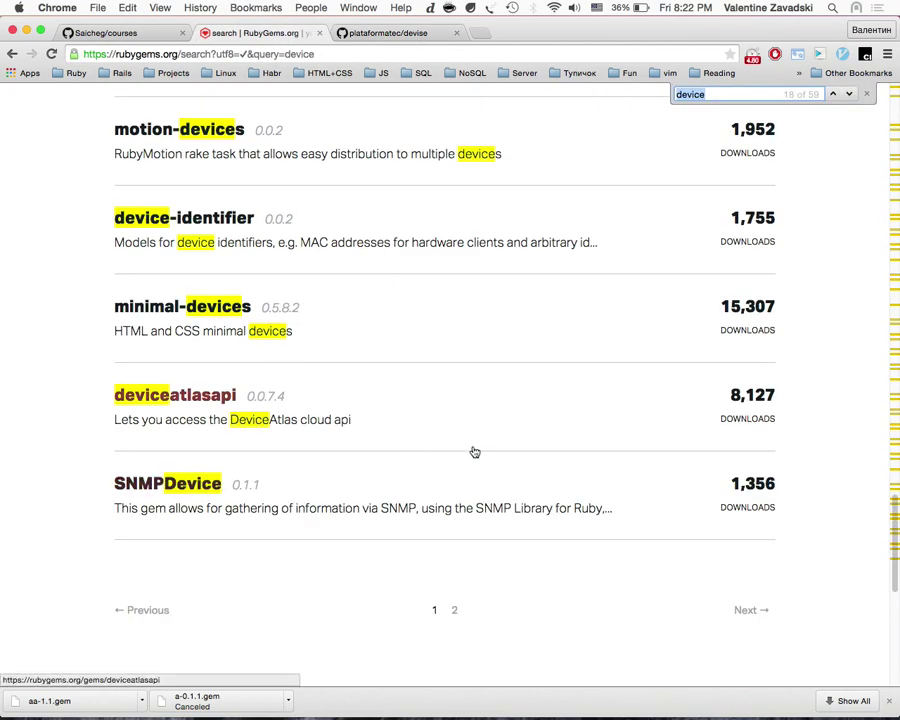
left_click(456, 611)
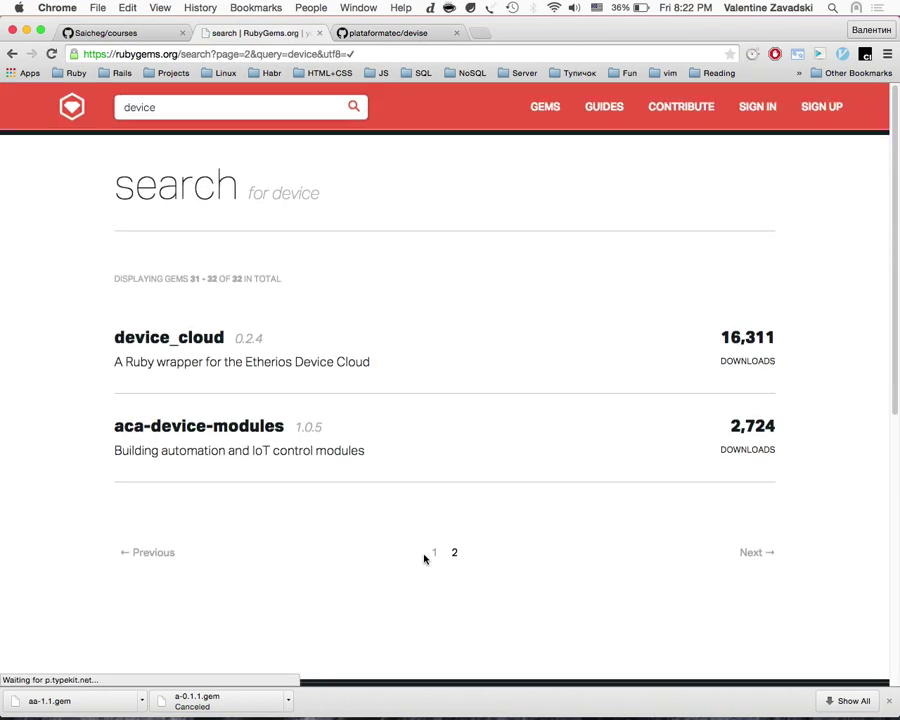
left_click(434, 550)
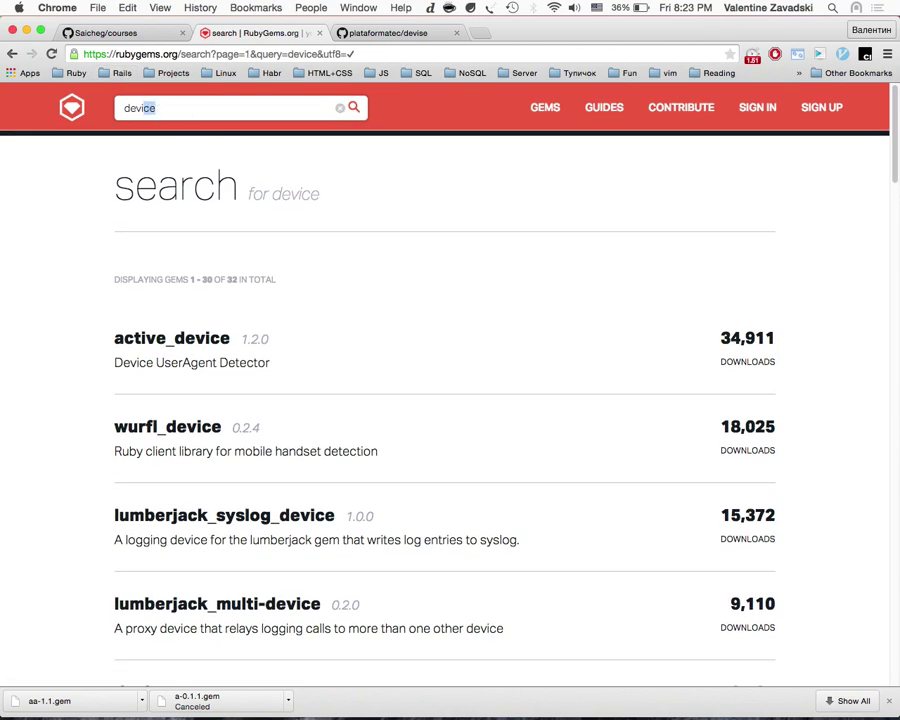
Step: Search 'devise', open its gem page and save devise-3.4.1.gem to the Desktop
key("Return")
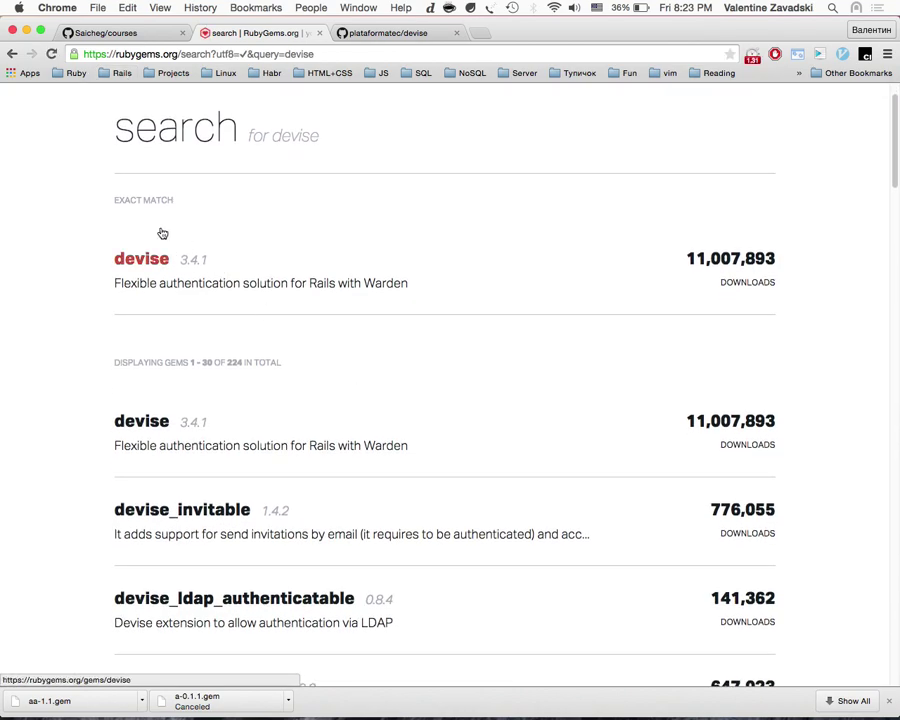
left_click(298, 327)
scroll(560, 420, "down", 3)
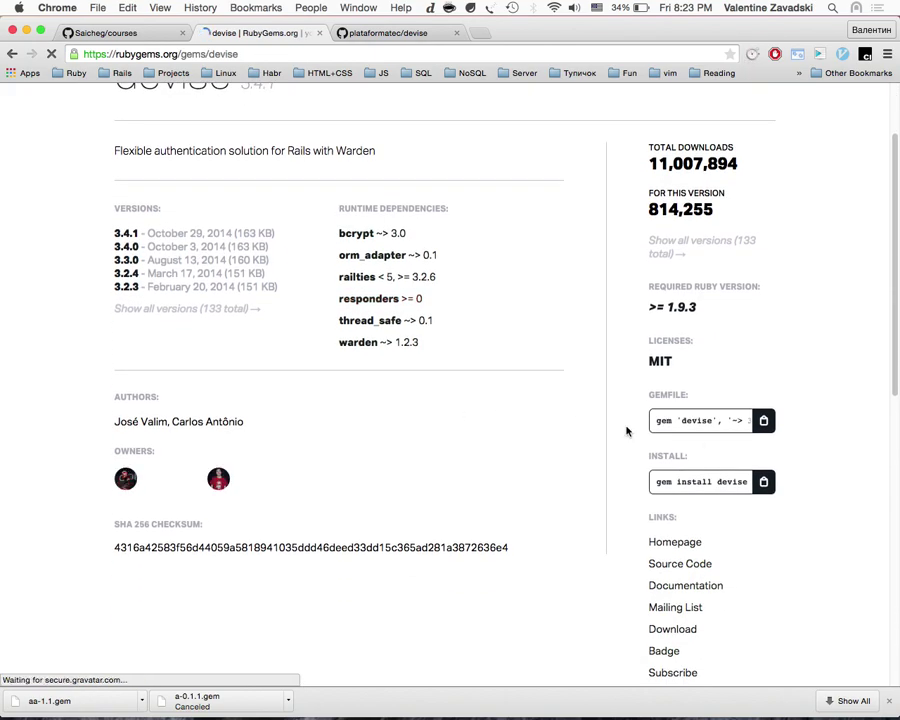
scroll(670, 497, "down", 2)
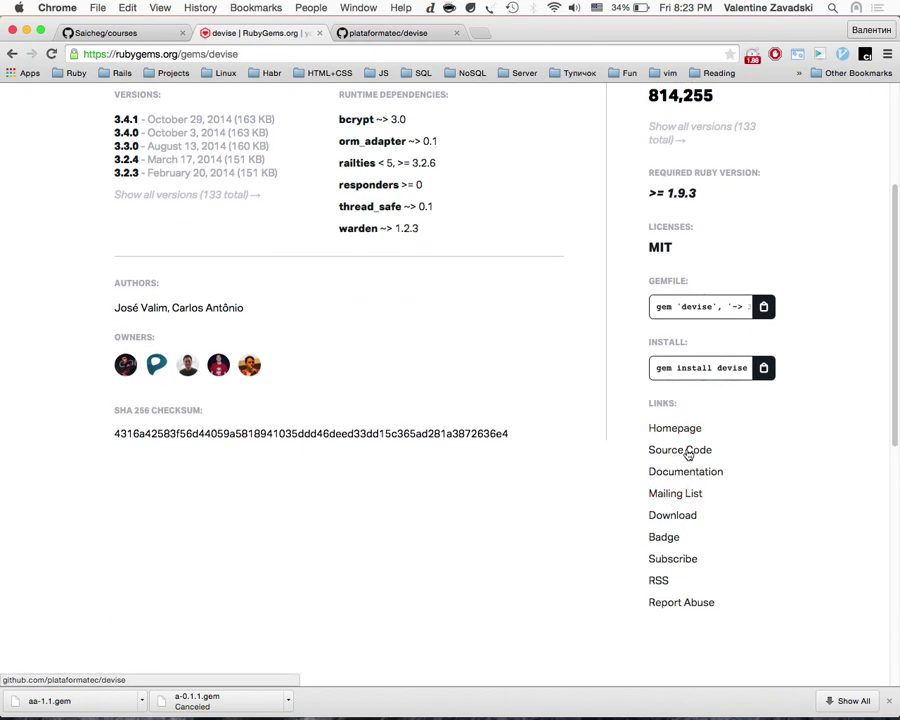
left_click(677, 516)
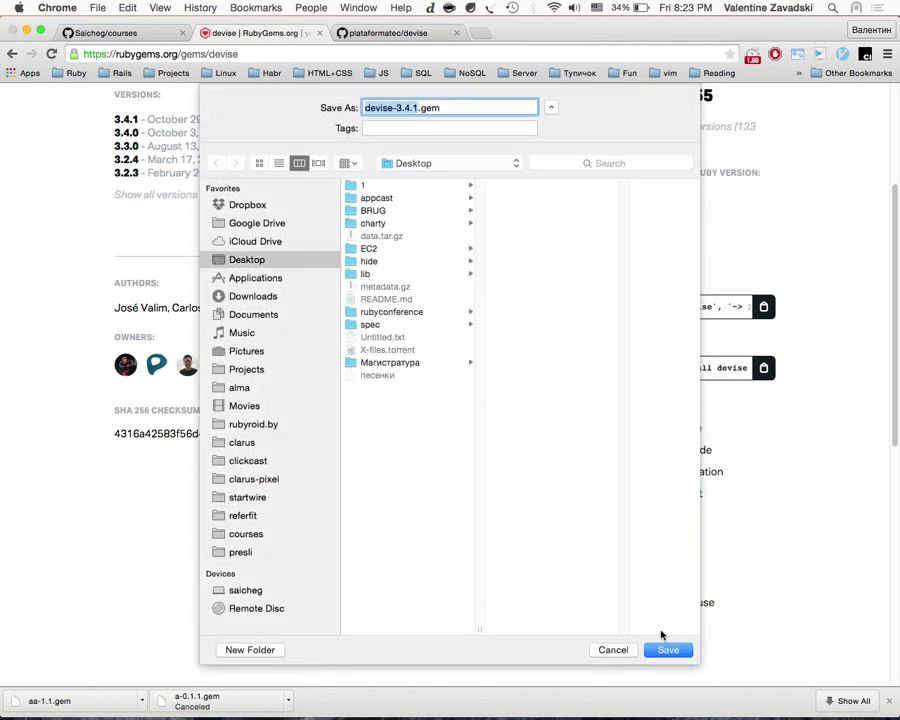
left_click(667, 646)
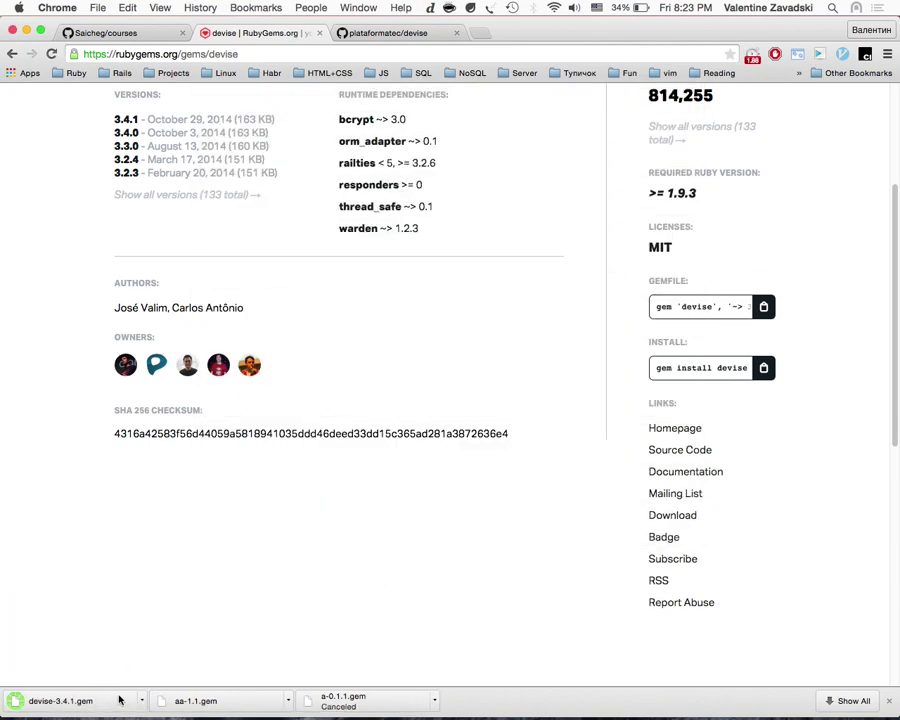
key("ctrl+Up")
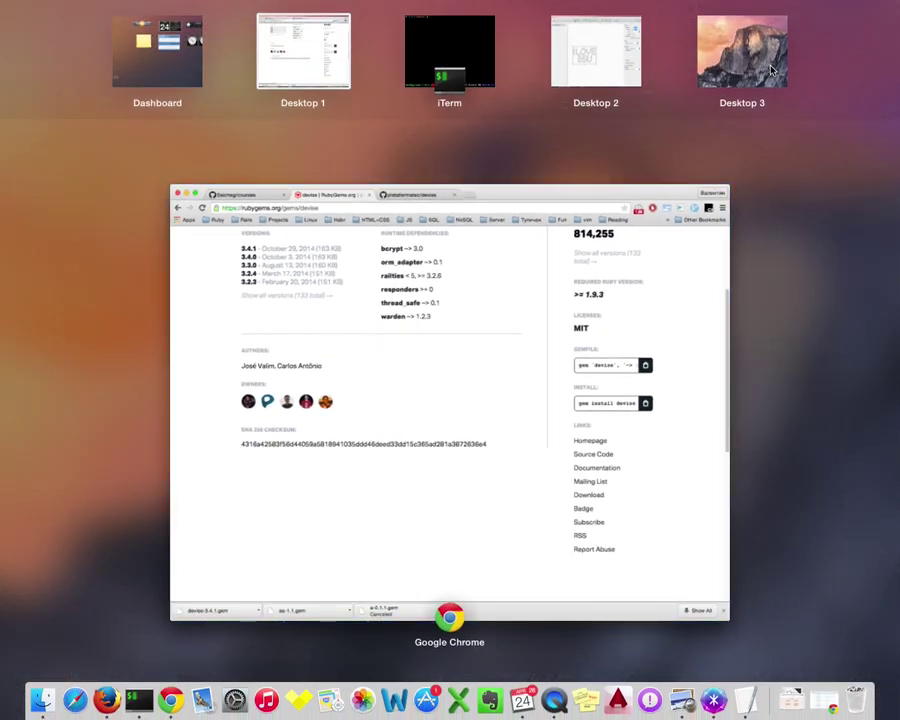
Step: Switch to the full-screen iTerm via Mission Control, cd into ~/Desktop and list its files
left_click(740, 56)
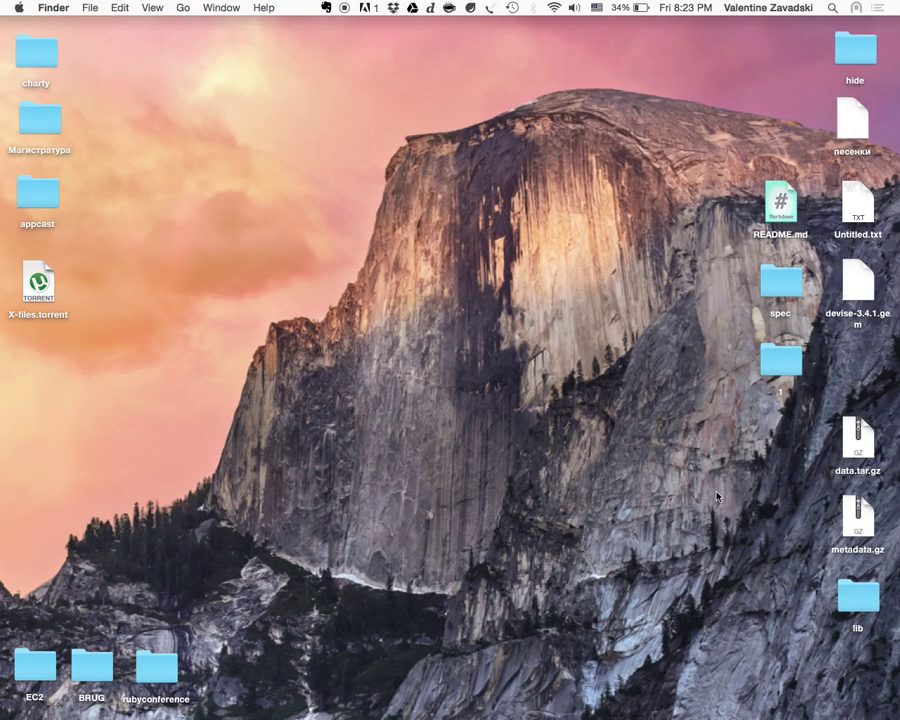
key("ctrl+Up")
left_click(476, 94)
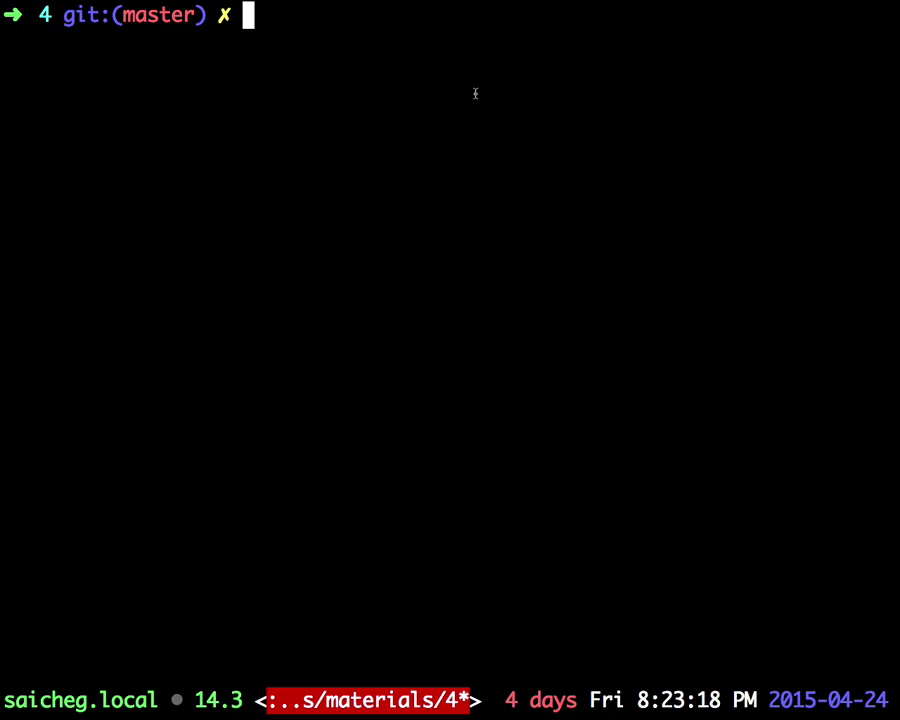
type("cd ~/")
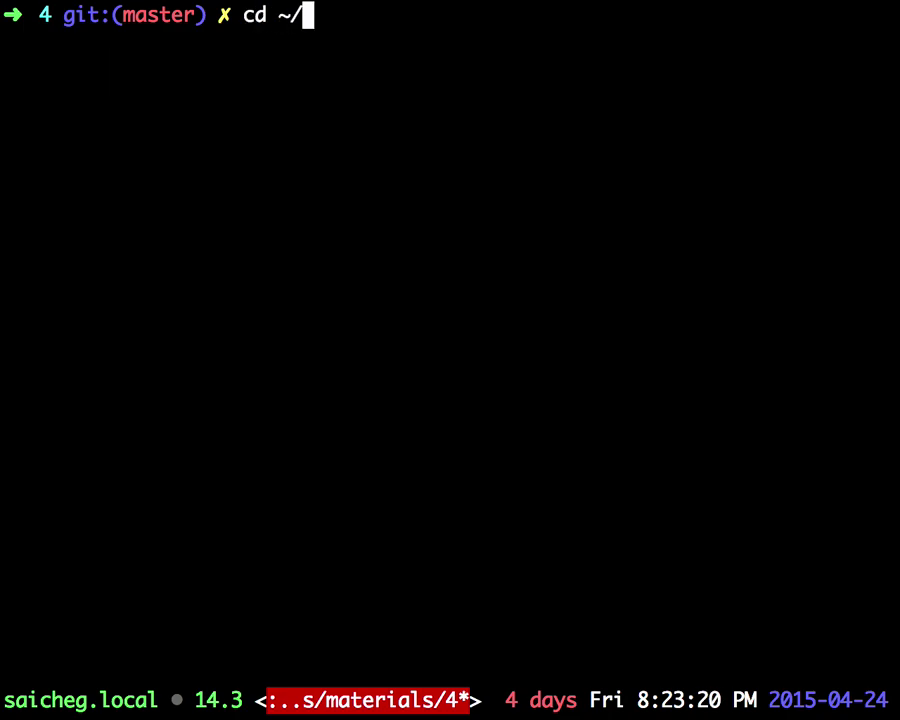
type("D")
key("Return")
type("cd ~/Desktop")
key("Return")
type("ls")
key("Return")
Step: Show devise-3.4.1.gem's size with ls -lg (166400 bytes) and ls -lh (163K)
type("ls -lg d")
key("Tab")
type("e")
key("Tab")
key("Return")
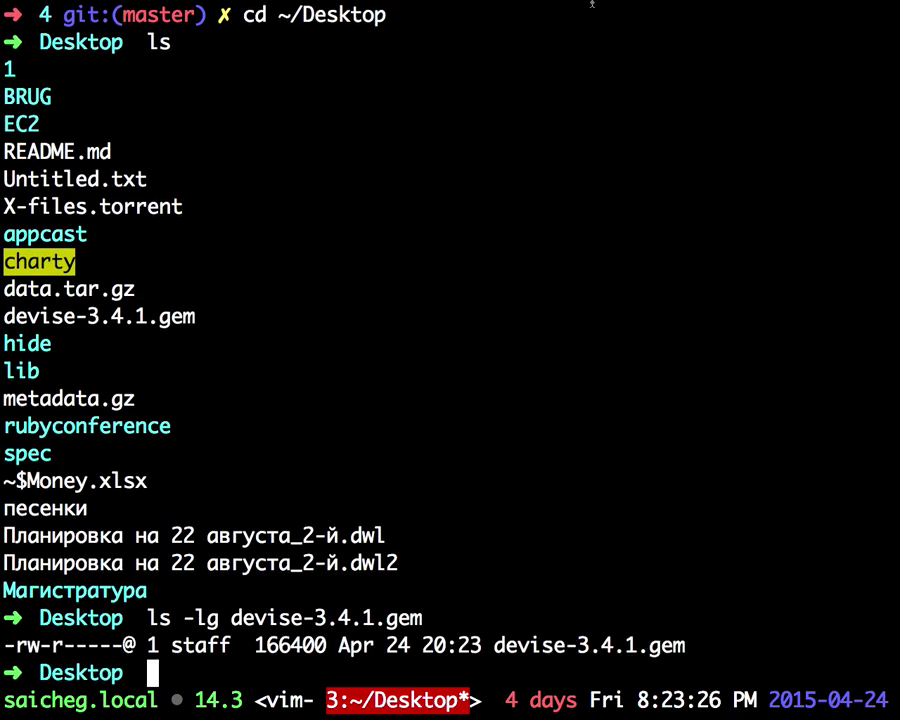
key("Up")
key("ctrl+a")
key("ctrl+w")
key("ctrl+w")
key("ctrl+c")
type("ls -lh de")
key("Tab")
key("Return")
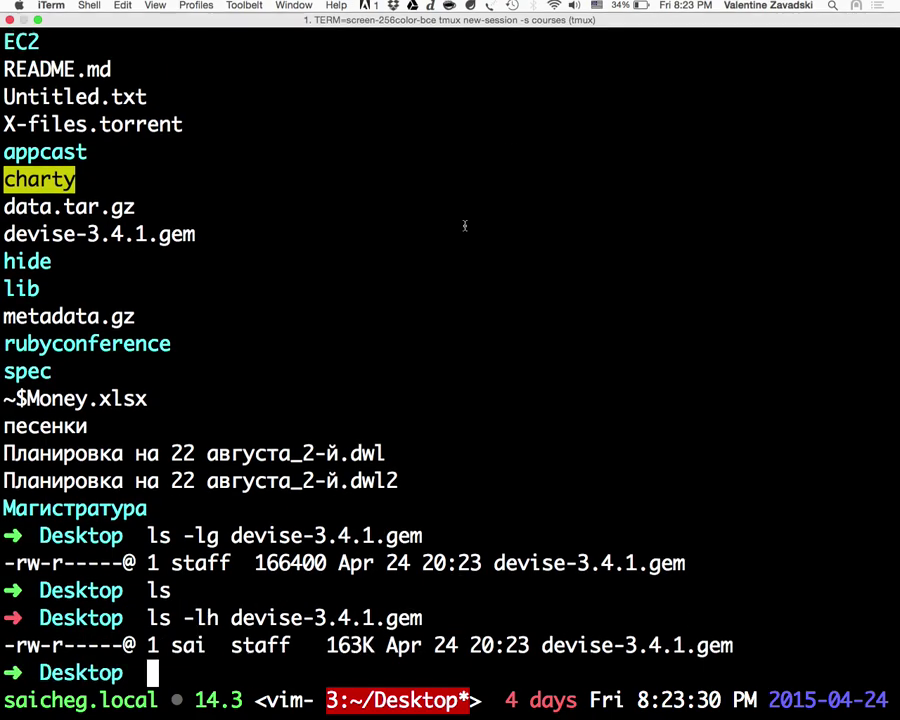